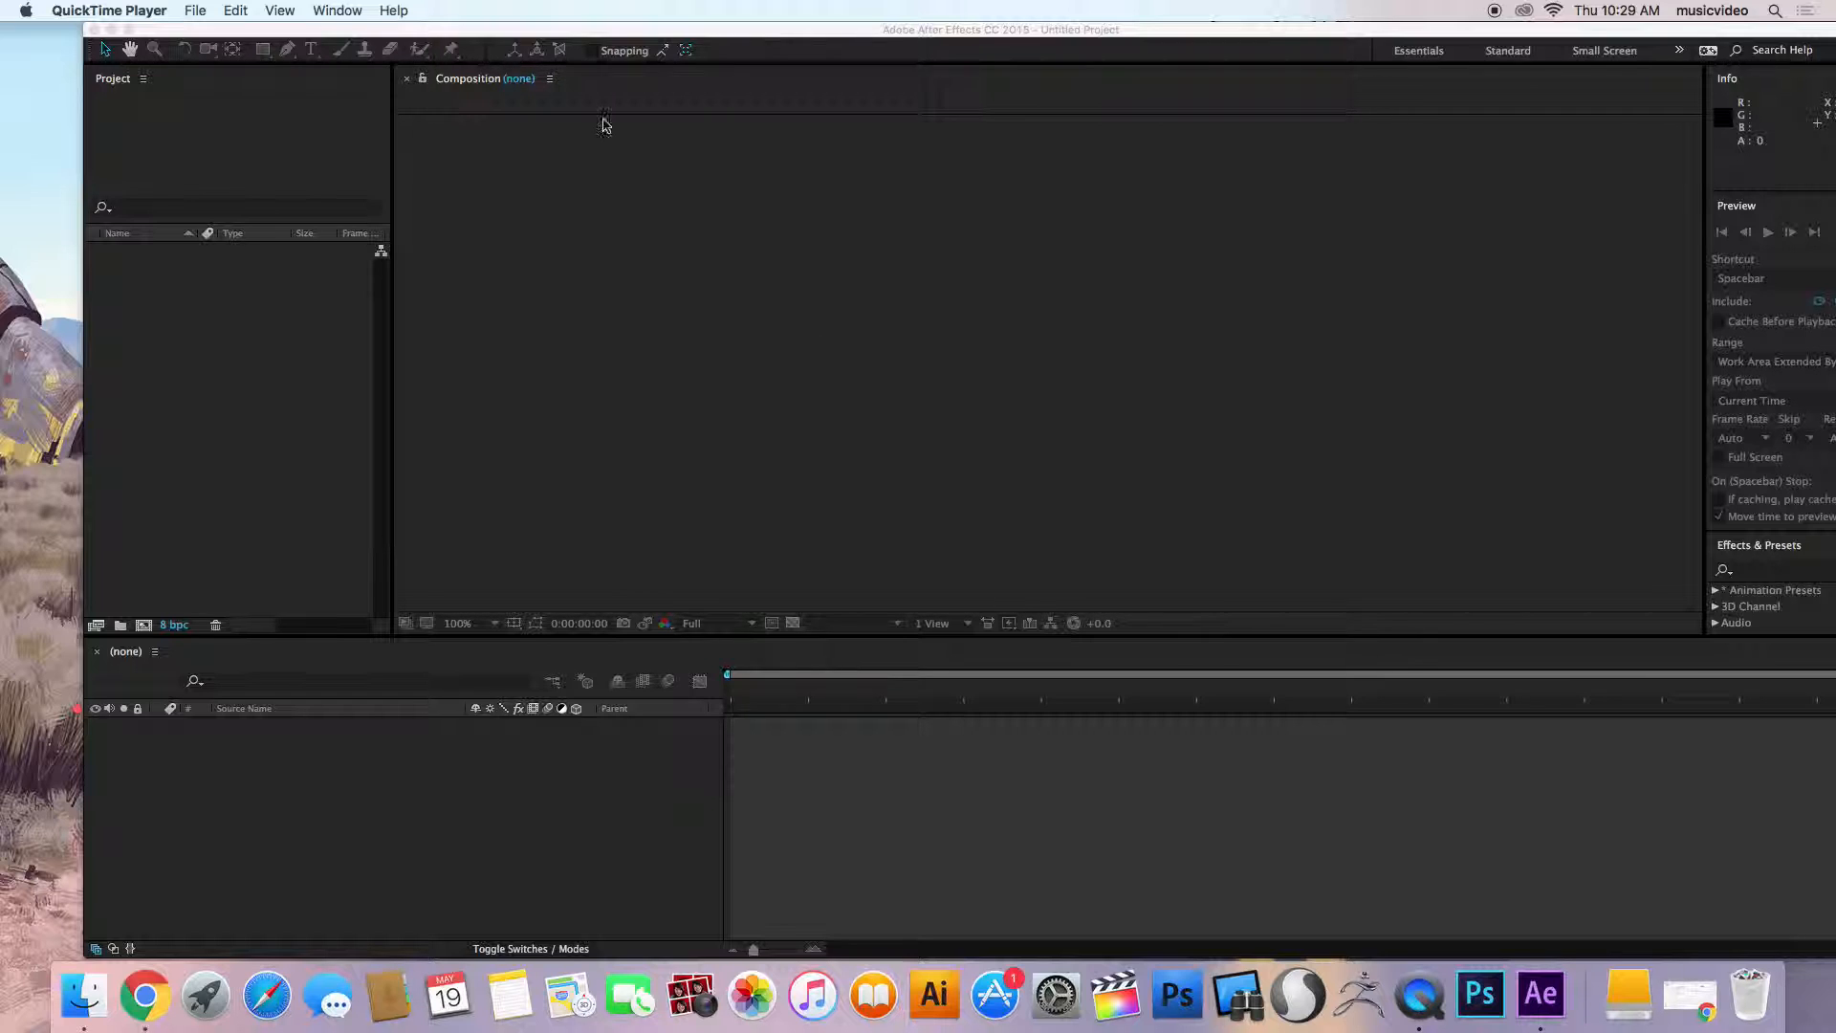
Start a new project and open the After Effects Images folder from the desktop alongside it.
left_click_drag(155, 29, 106, 18)
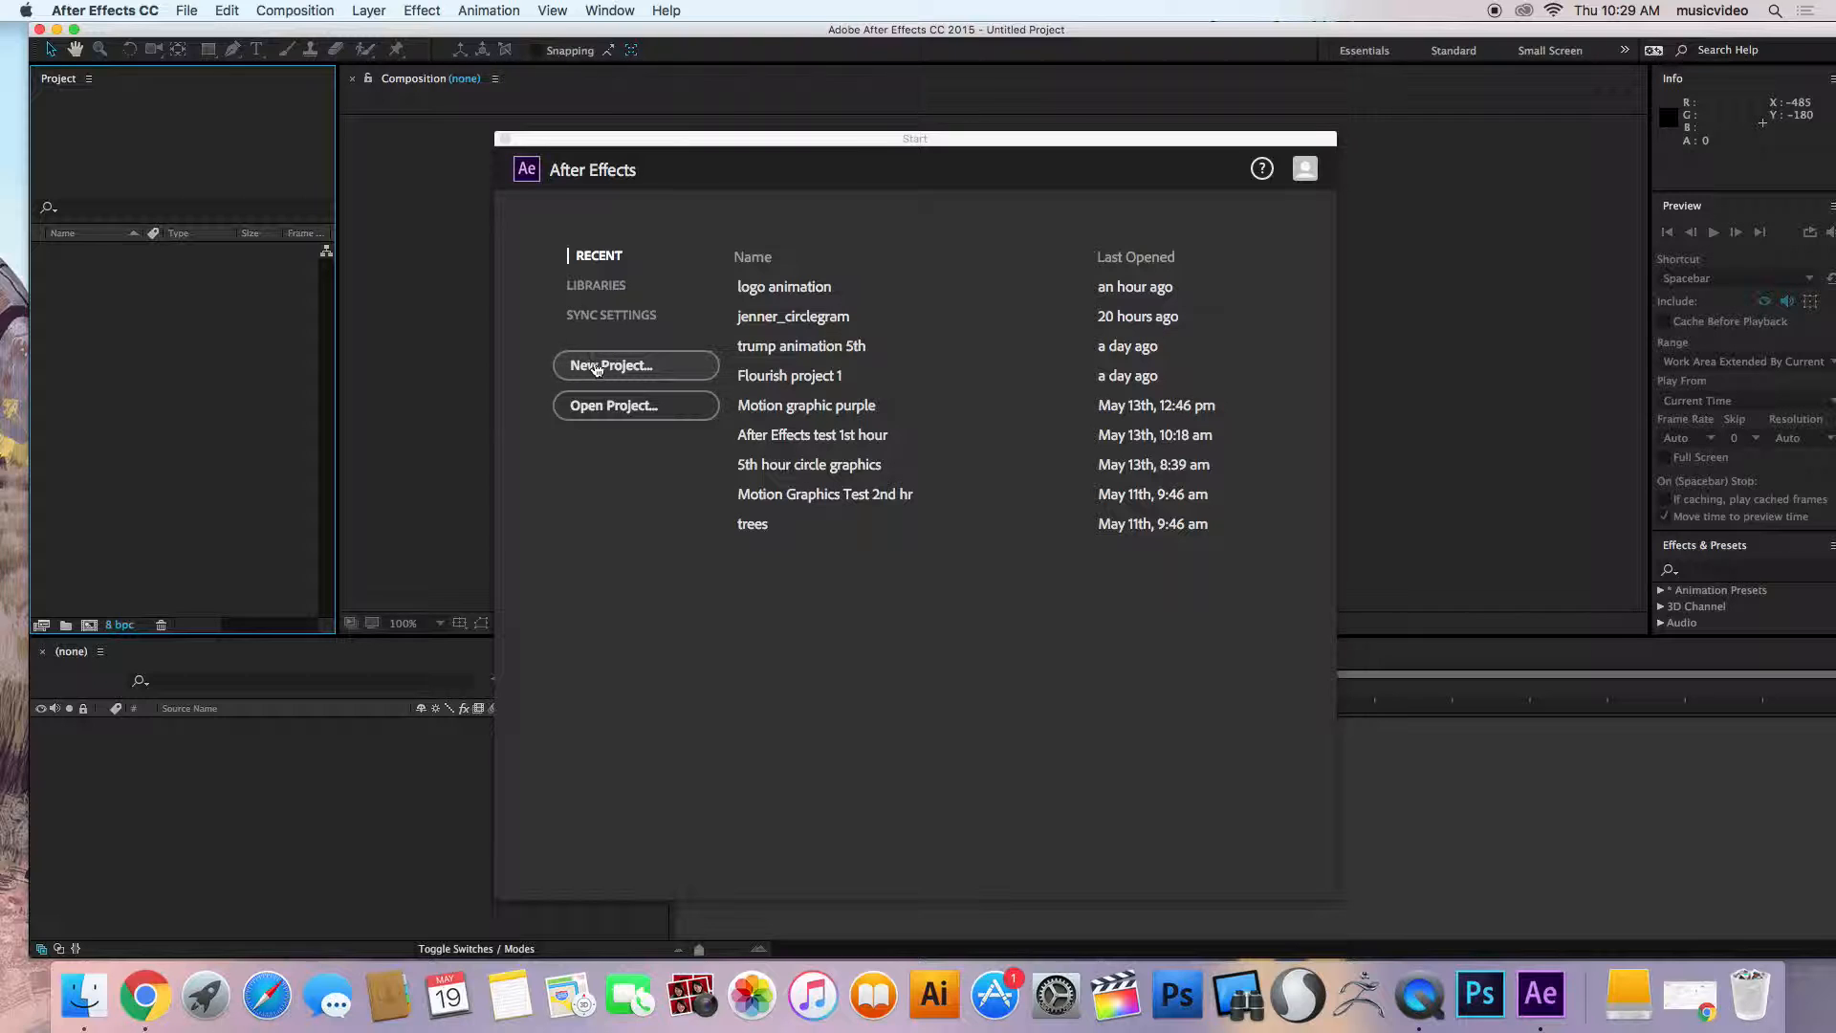
left_click(595, 368)
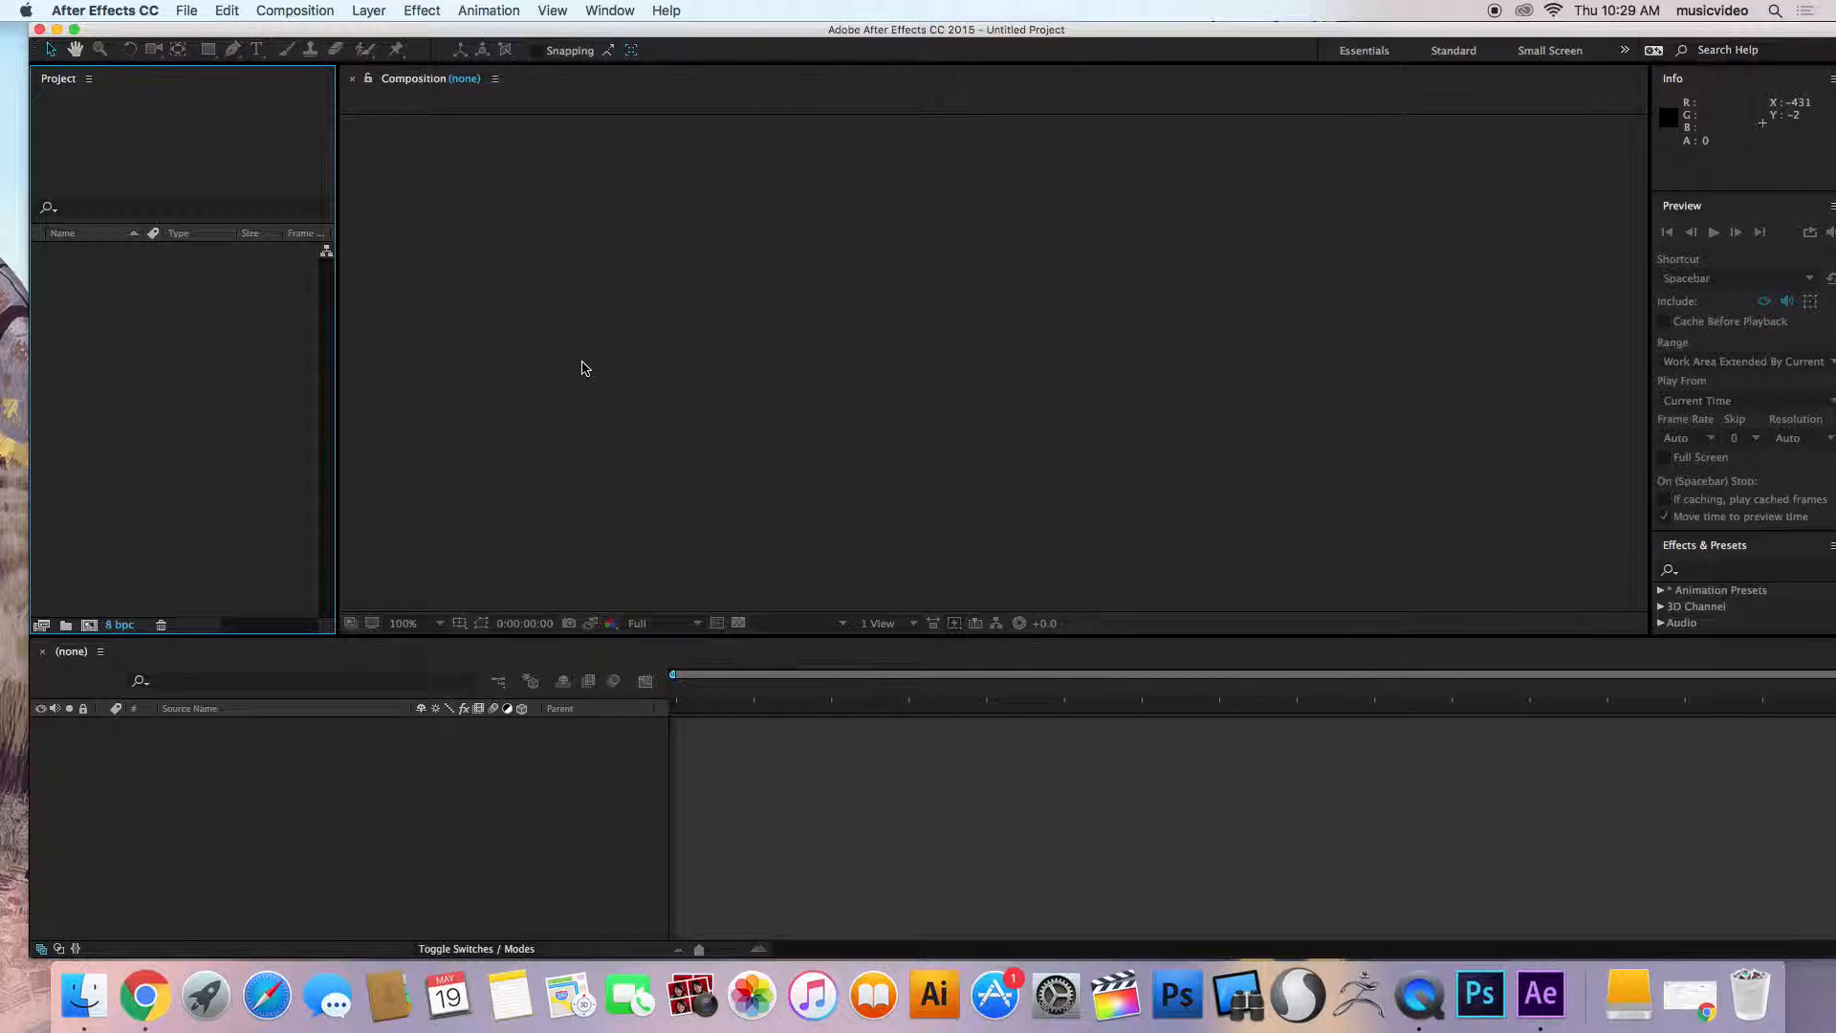
left_click_drag(241, 31, 593, 31)
double_click(159, 140)
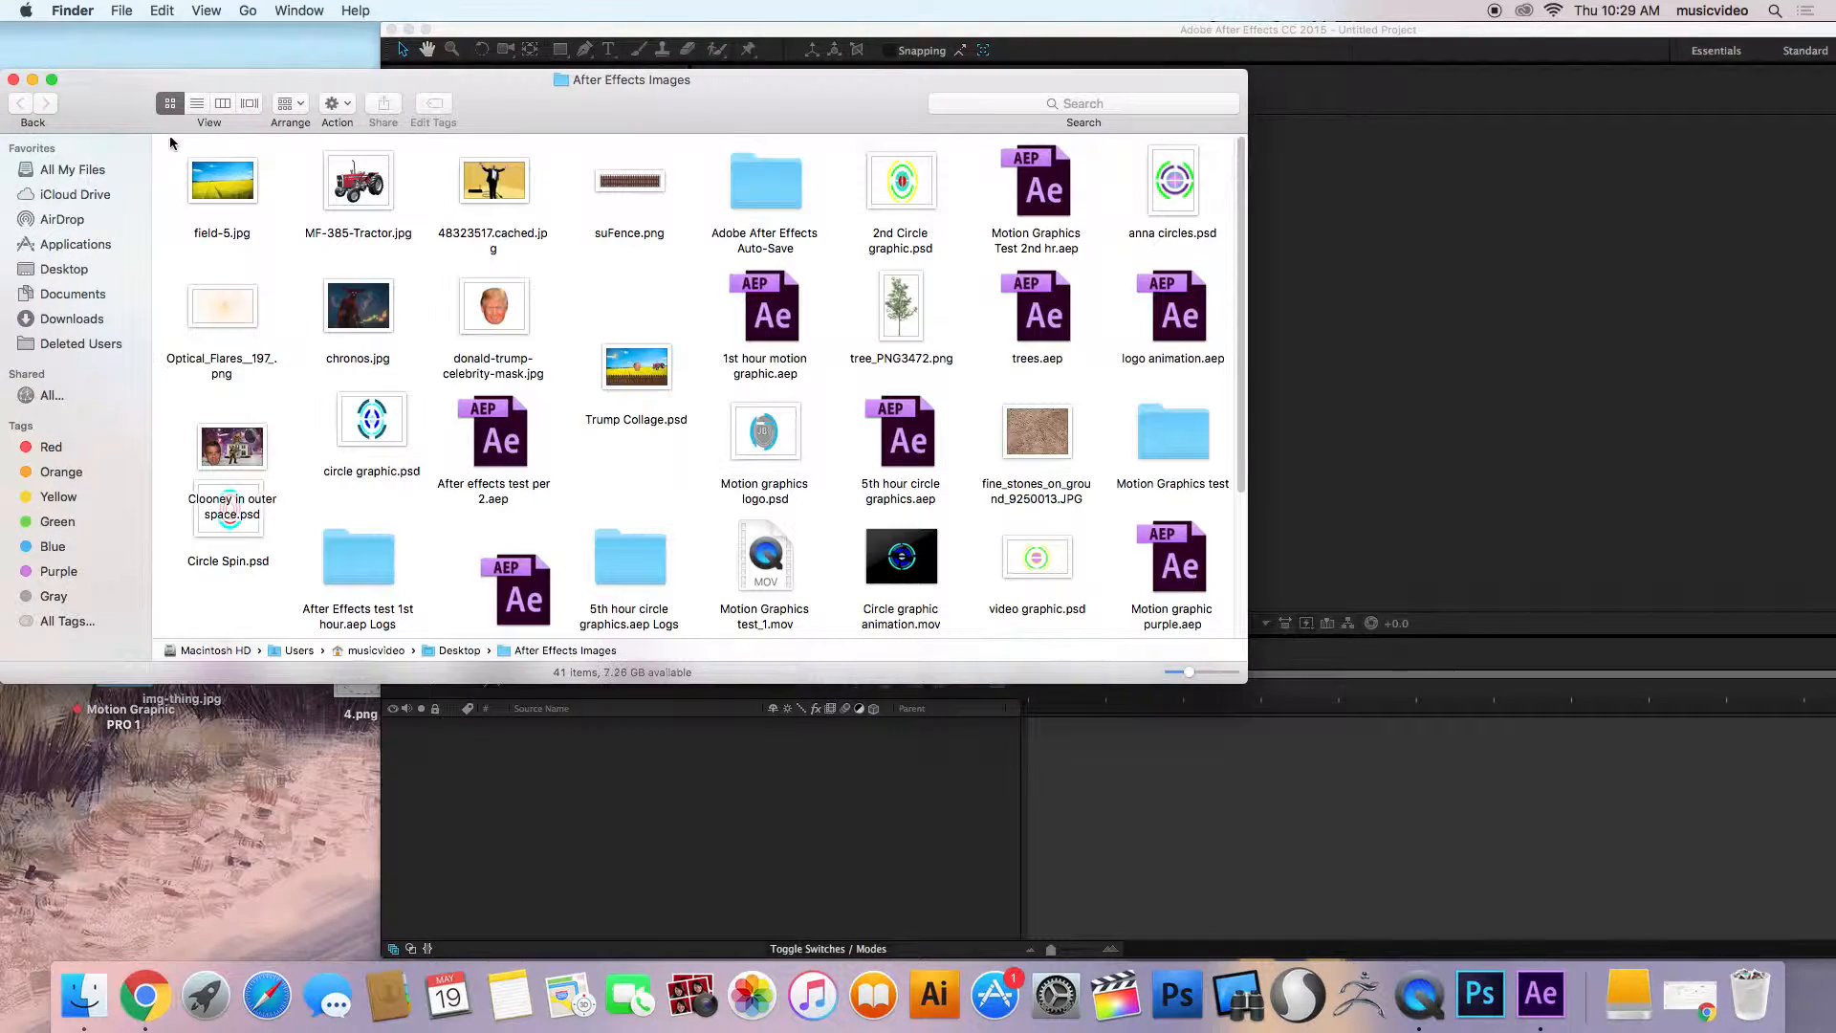
scroll(698, 395, "down", 5)
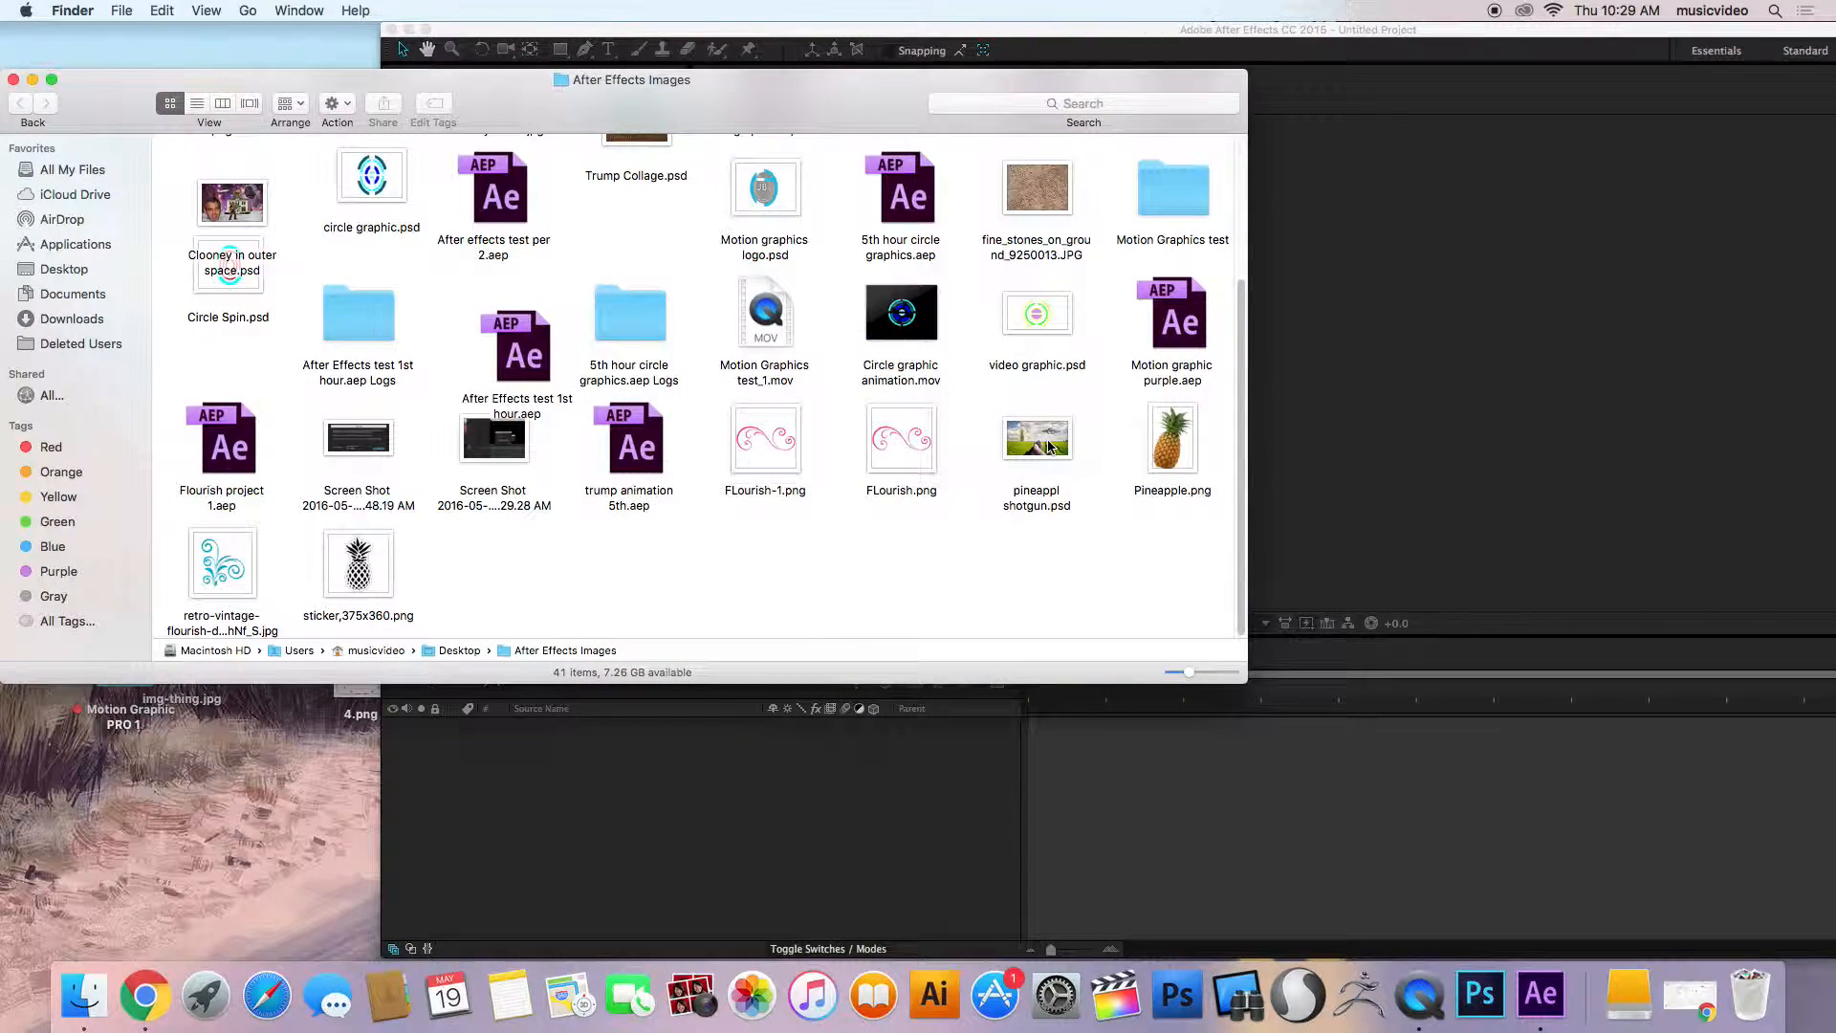
Import pineappl shotgun.psd into the project as Composition - Retain Layer Sizes with Editable Layer Styles.
left_click_drag(904, 79, 1126, 402)
left_click_drag(1260, 757, 527, 306)
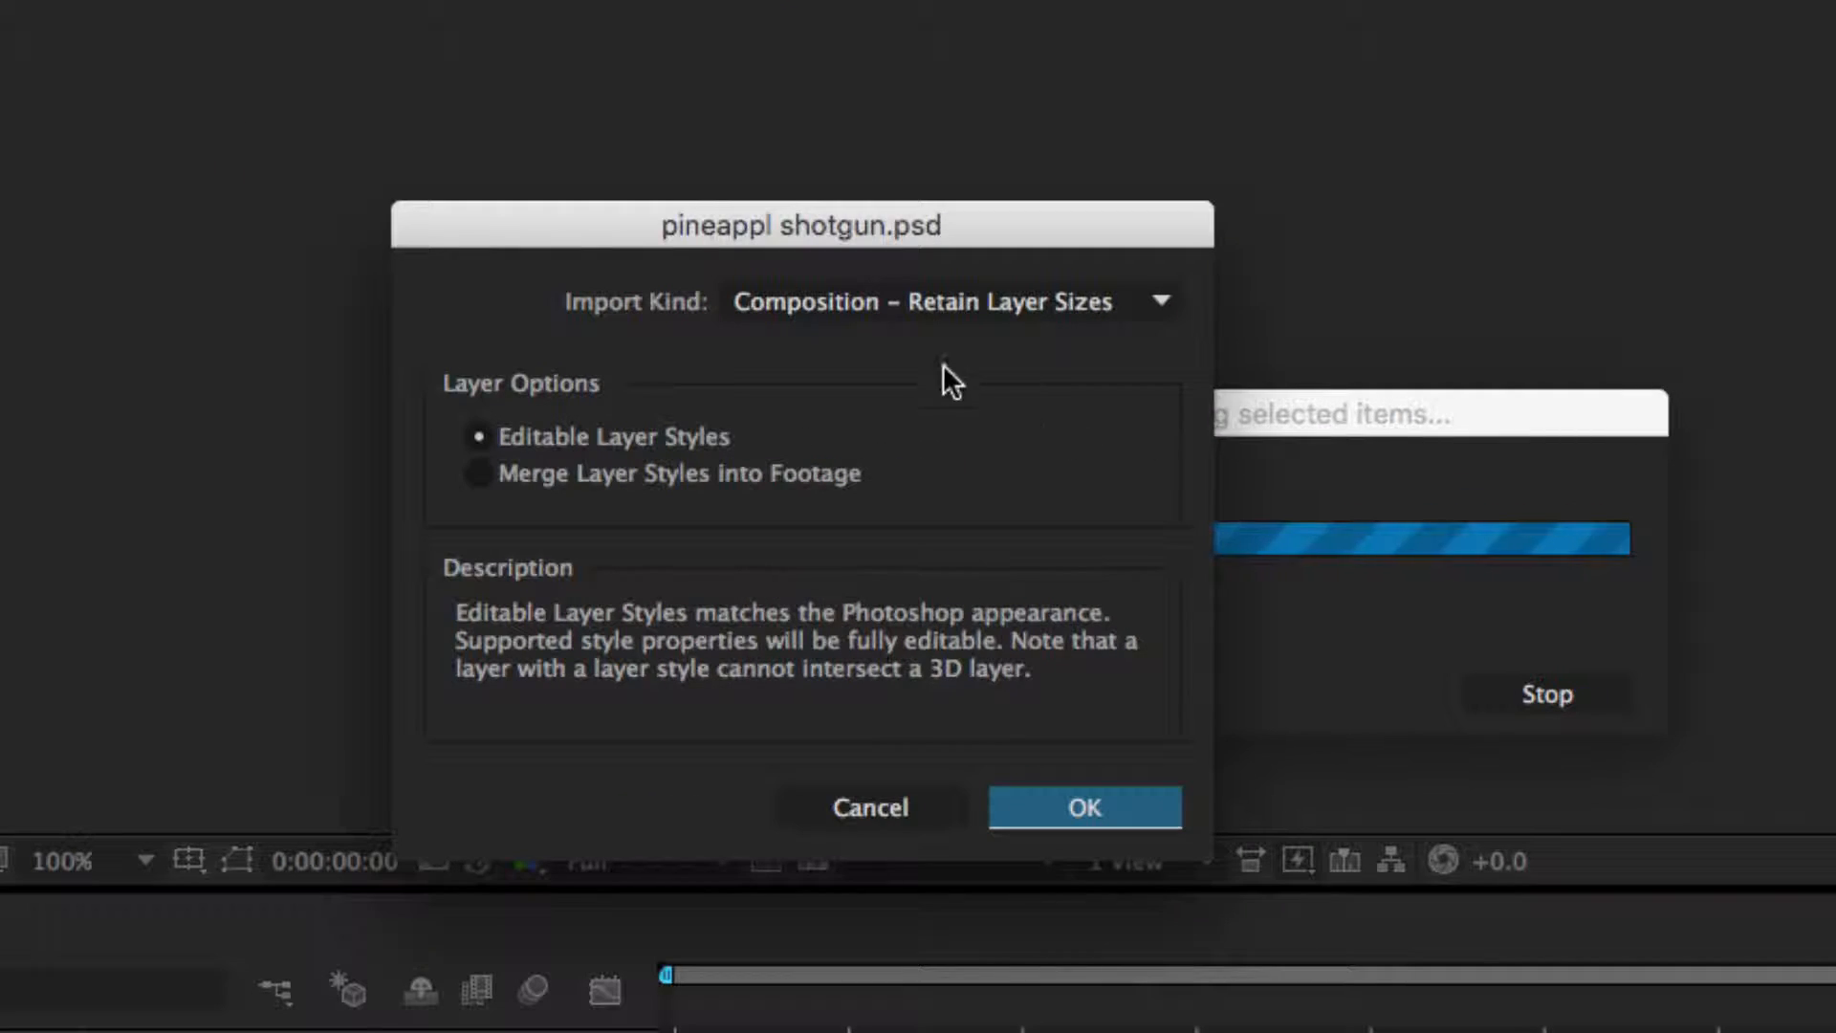
left_click(788, 302)
left_click(790, 339)
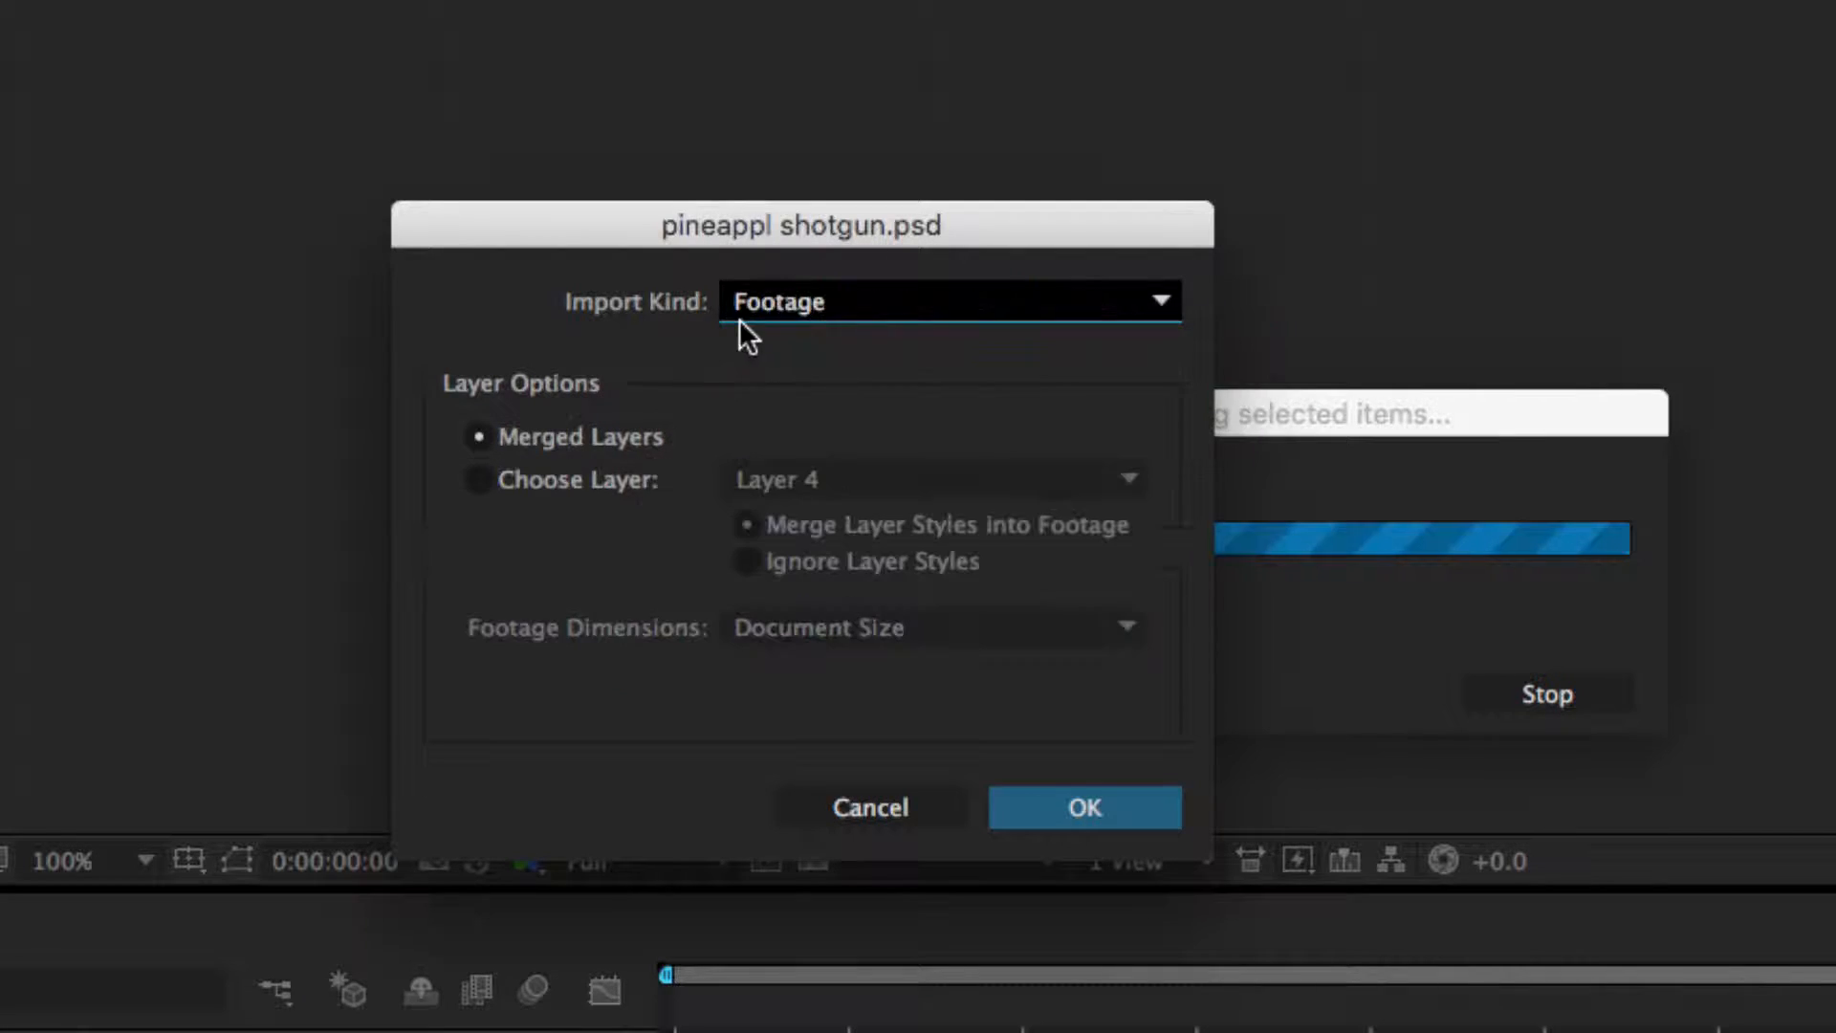
left_click(811, 305)
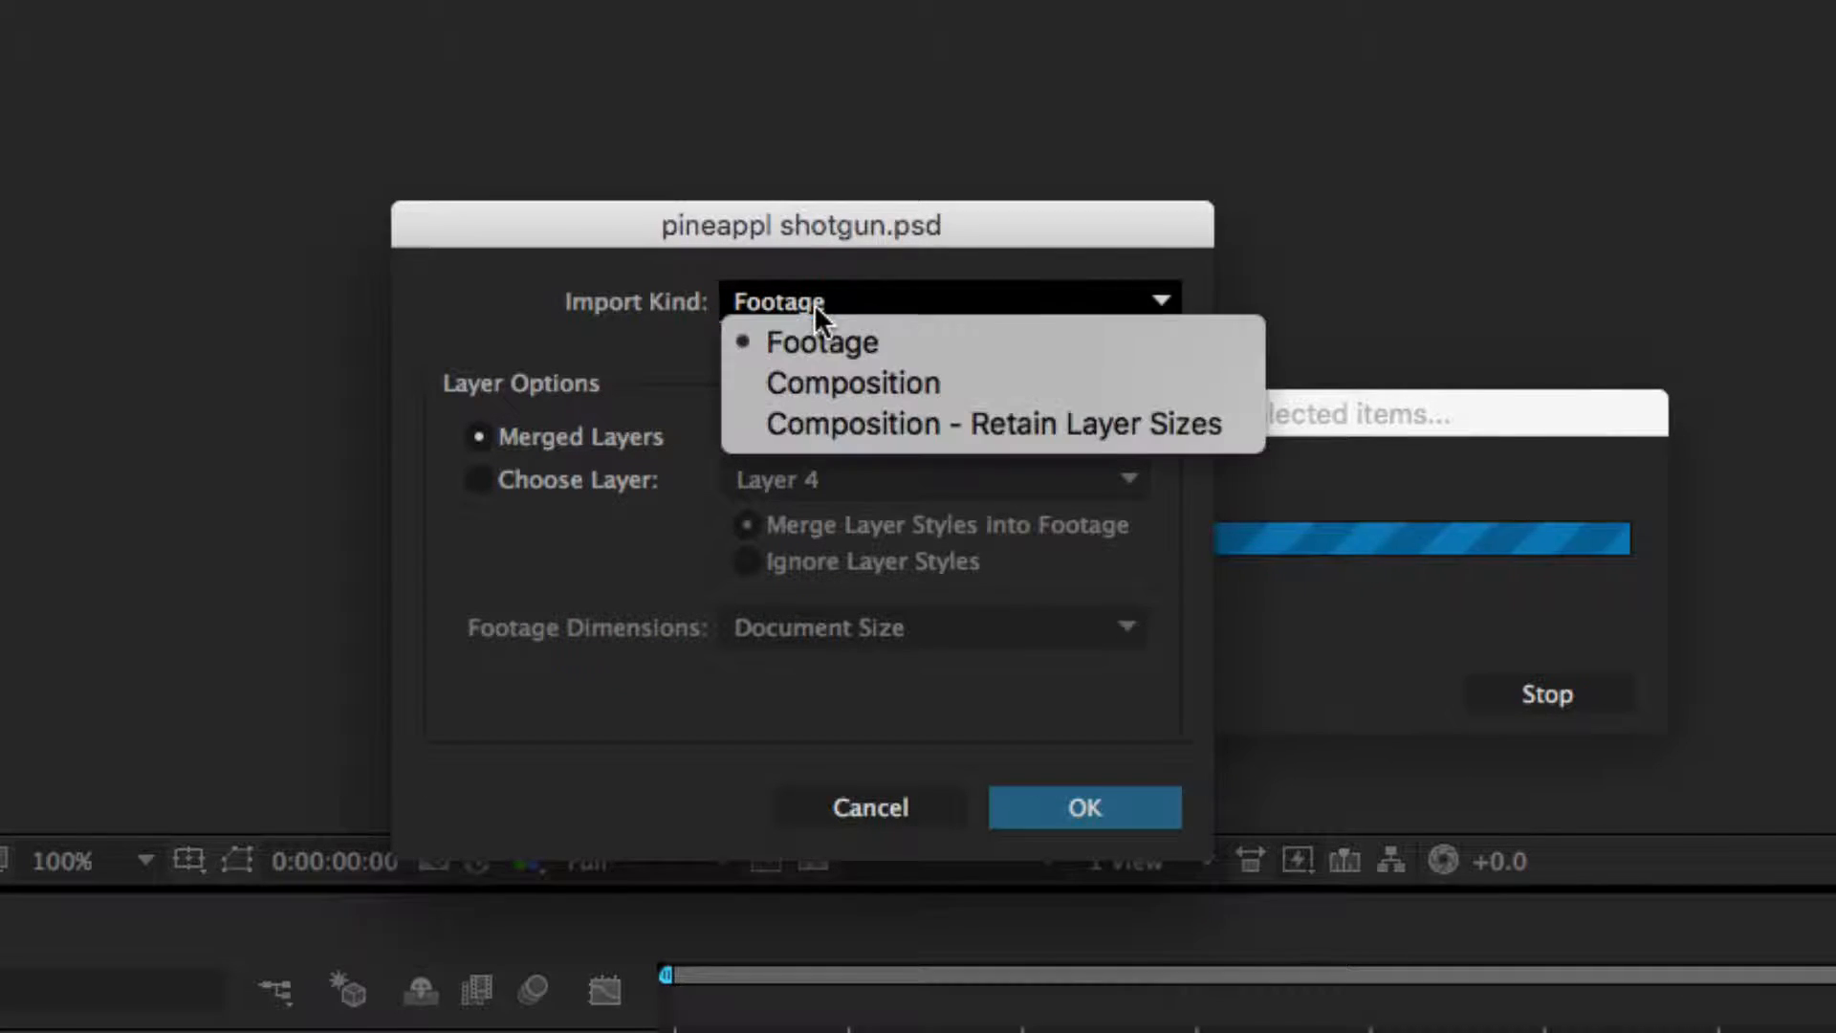
left_click(921, 423)
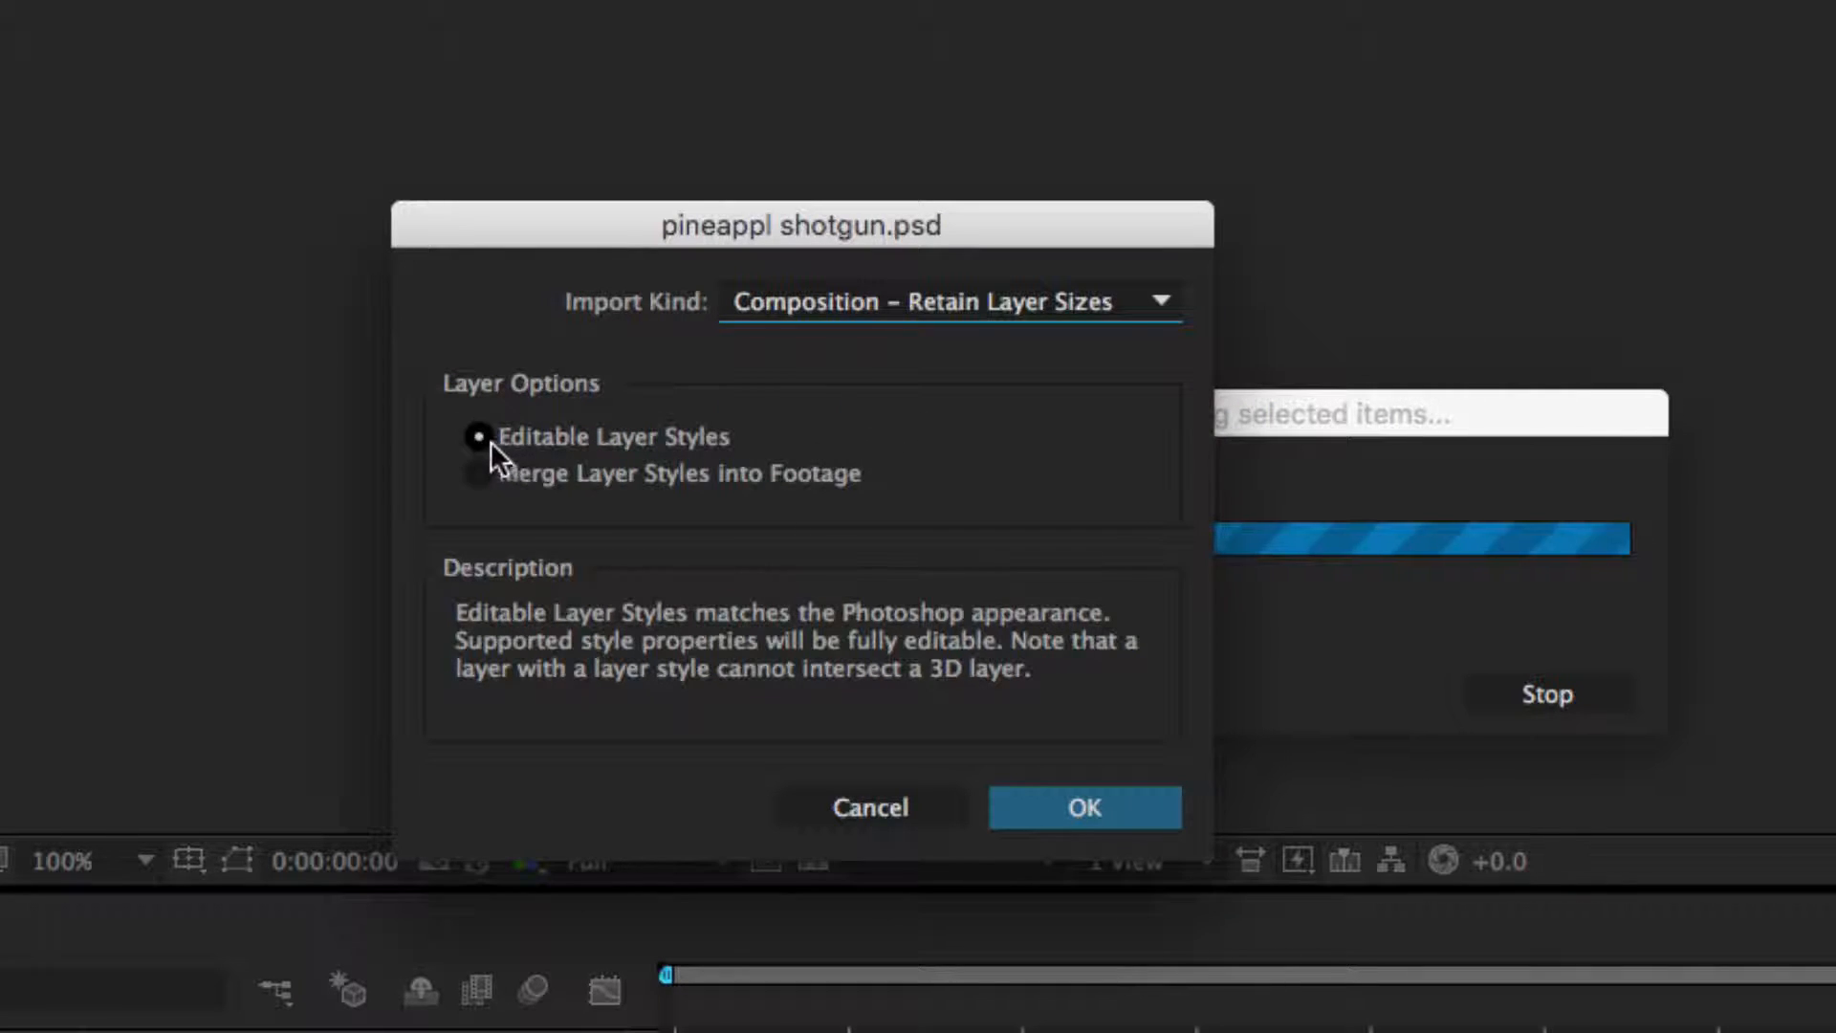
left_click(1080, 806)
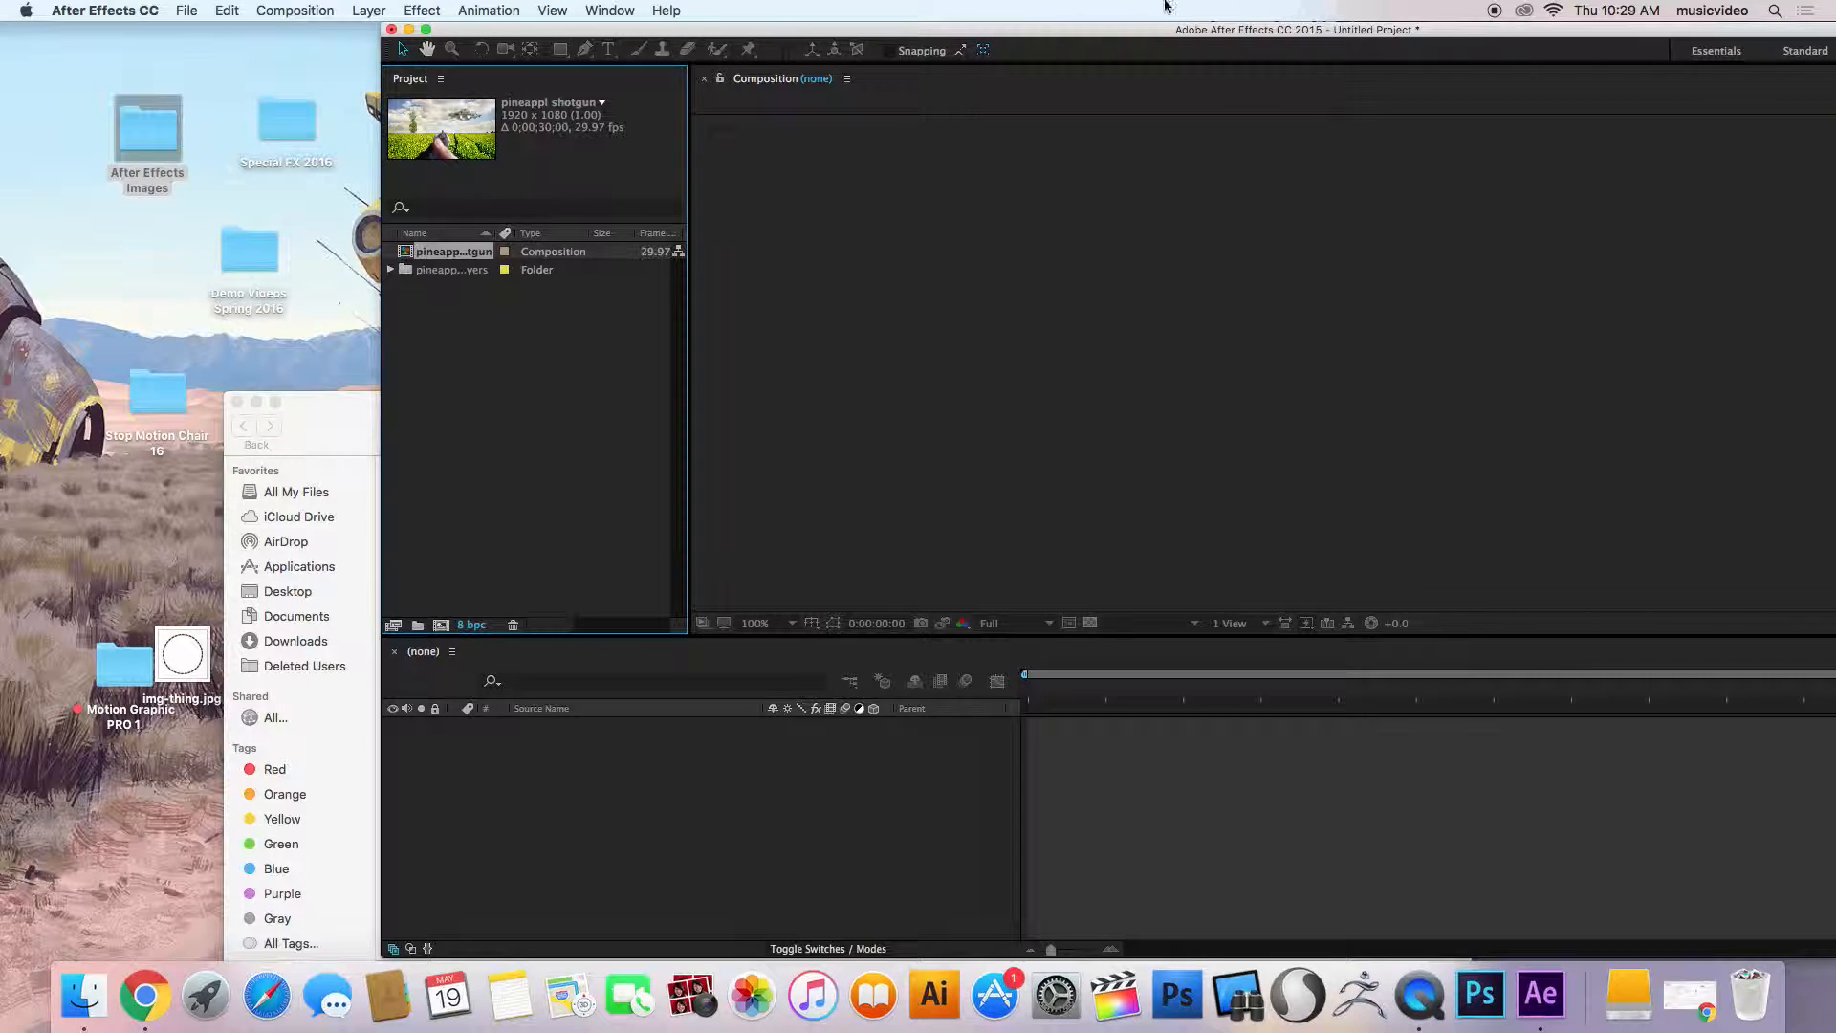
left_click_drag(676, 40, 330, 50)
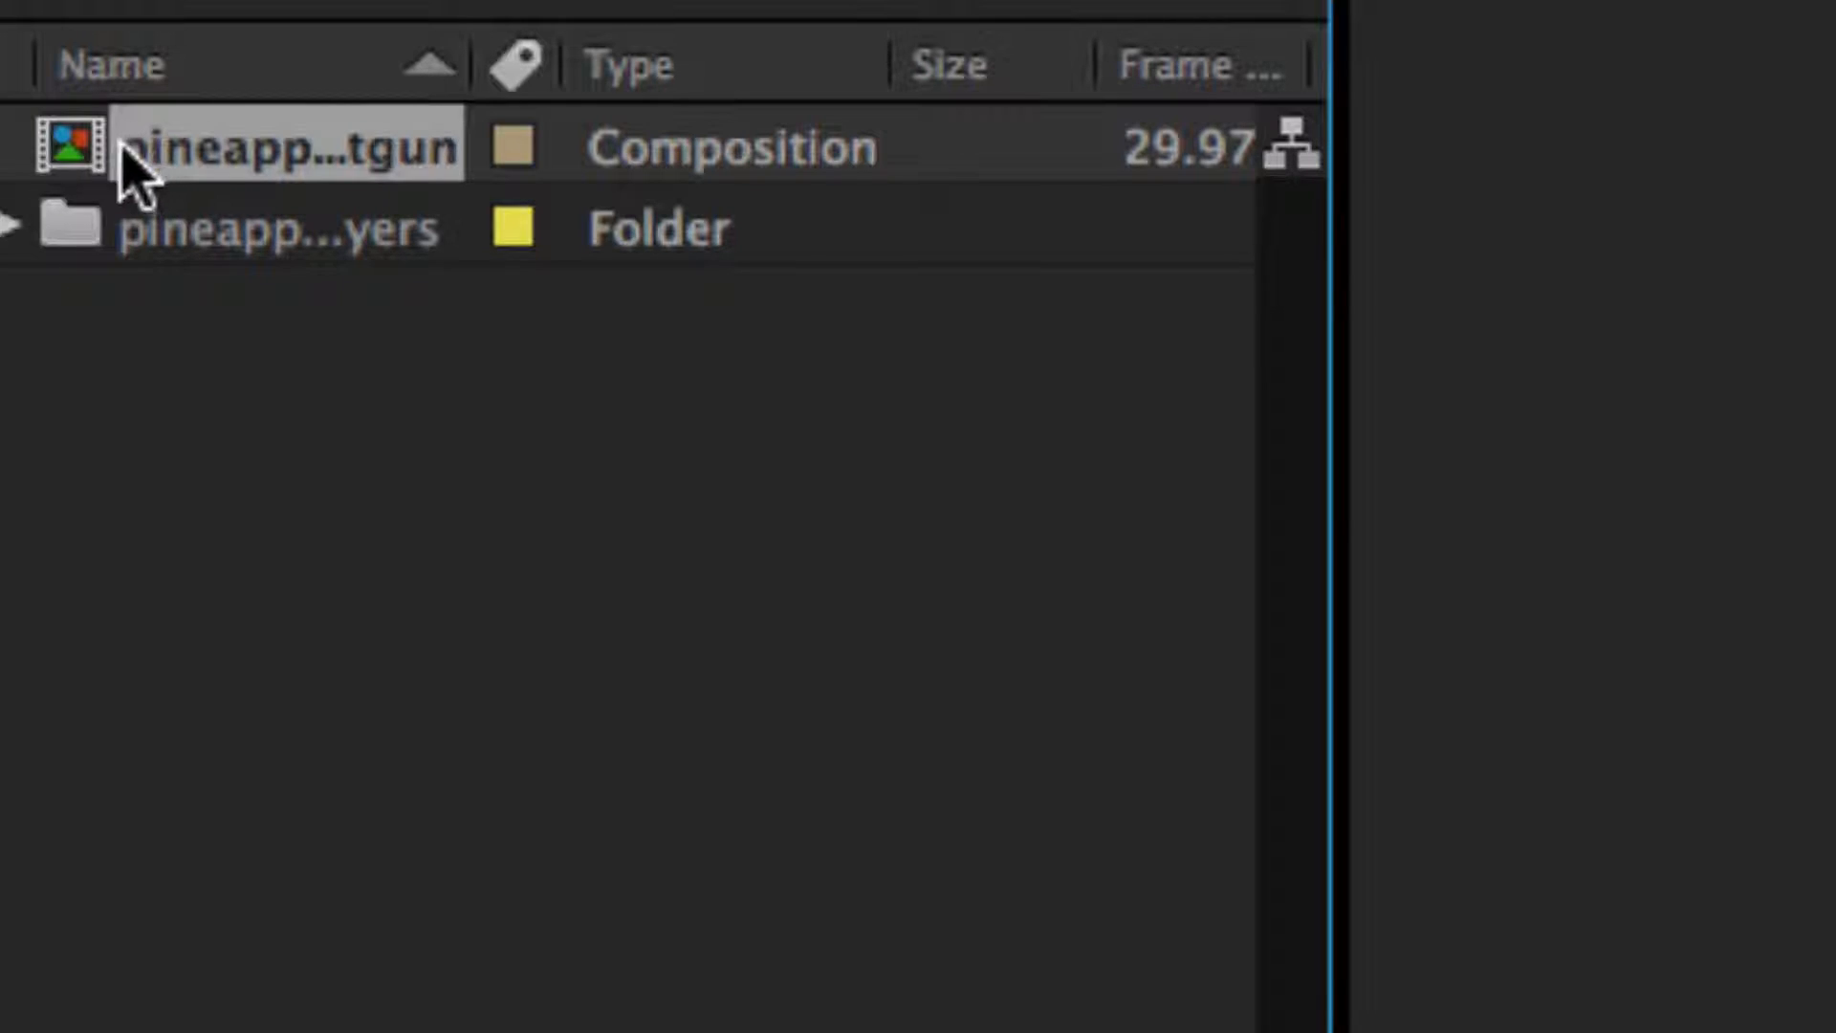
left_click(86, 225)
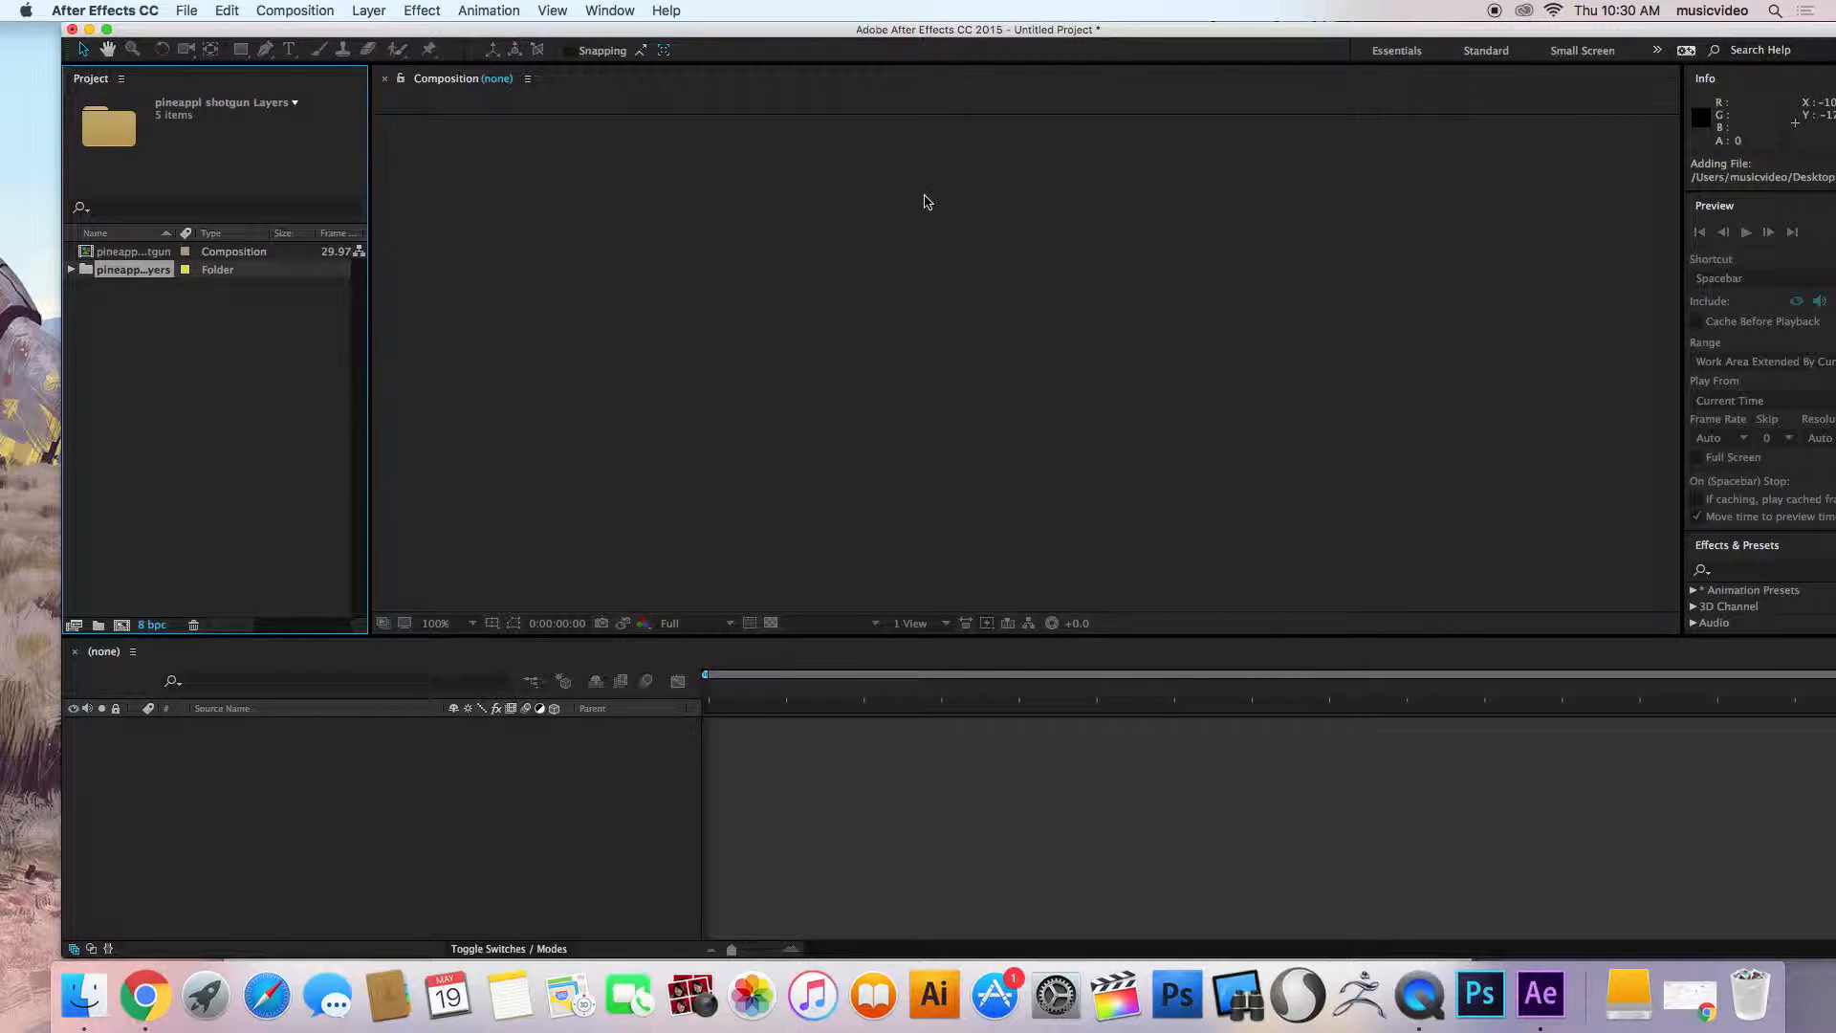
left_click(294, 11)
left_click(316, 31)
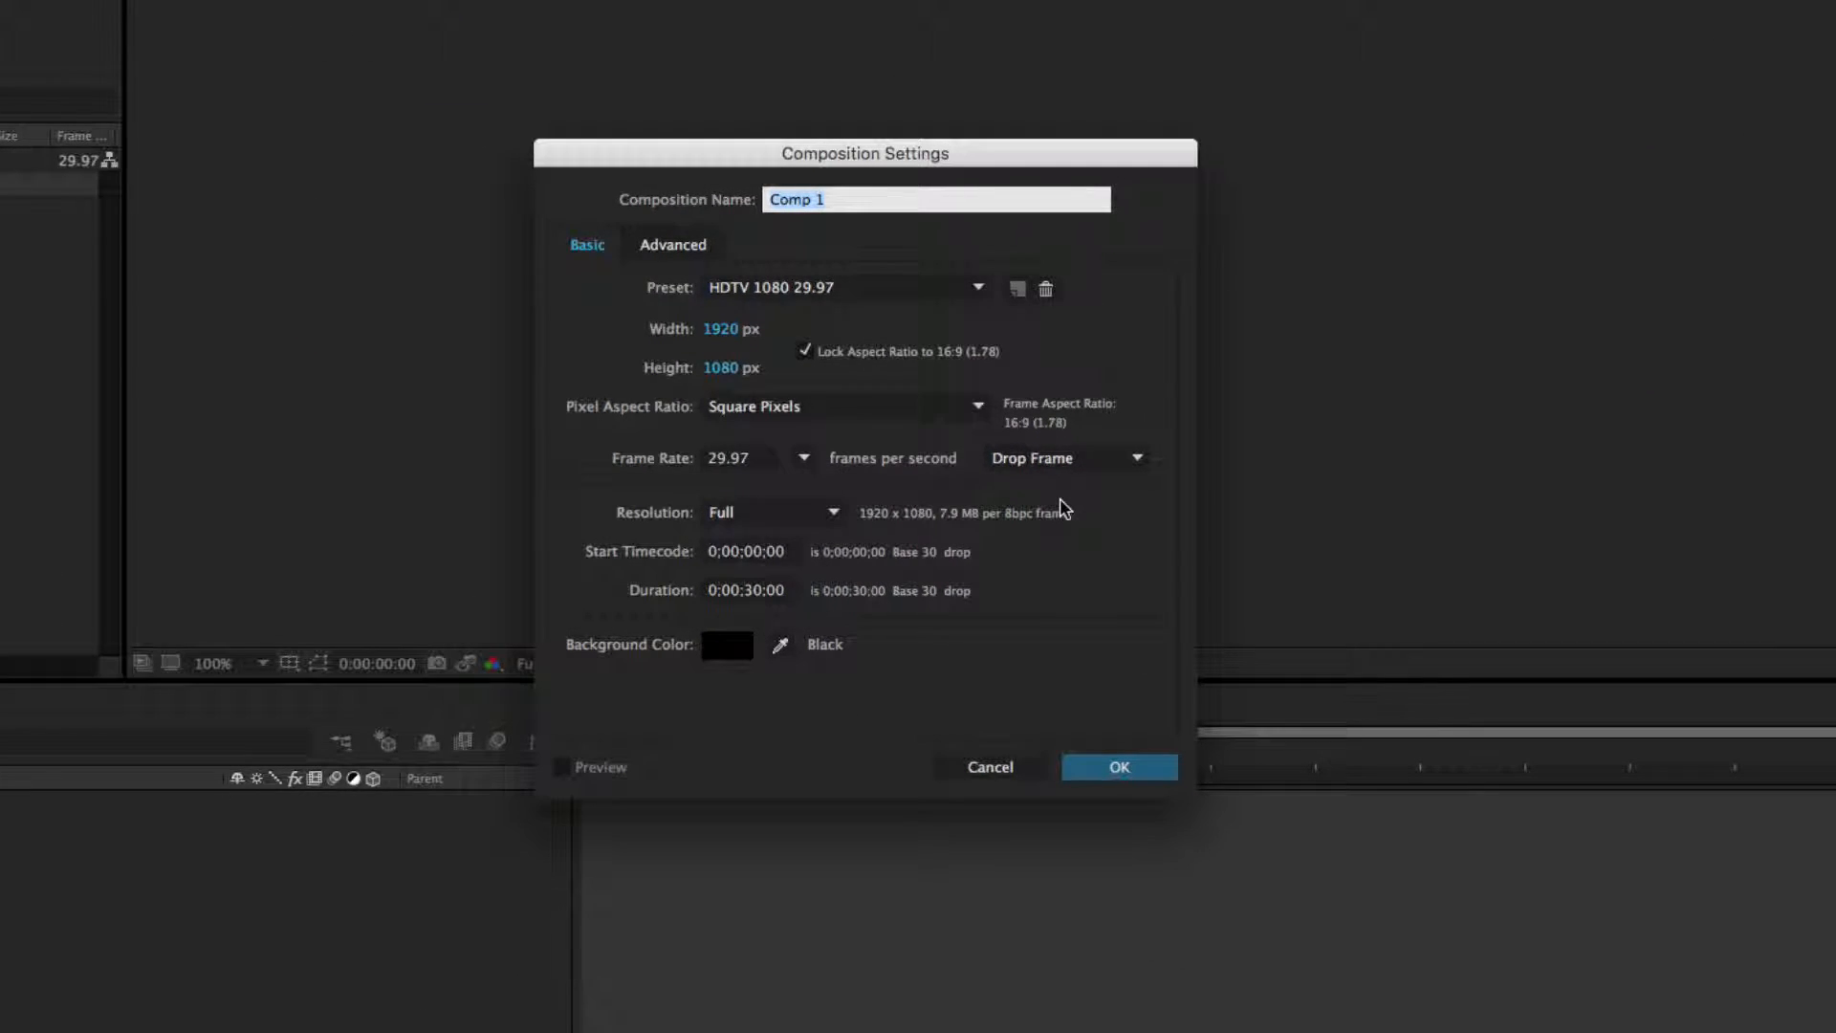
left_click(1117, 766)
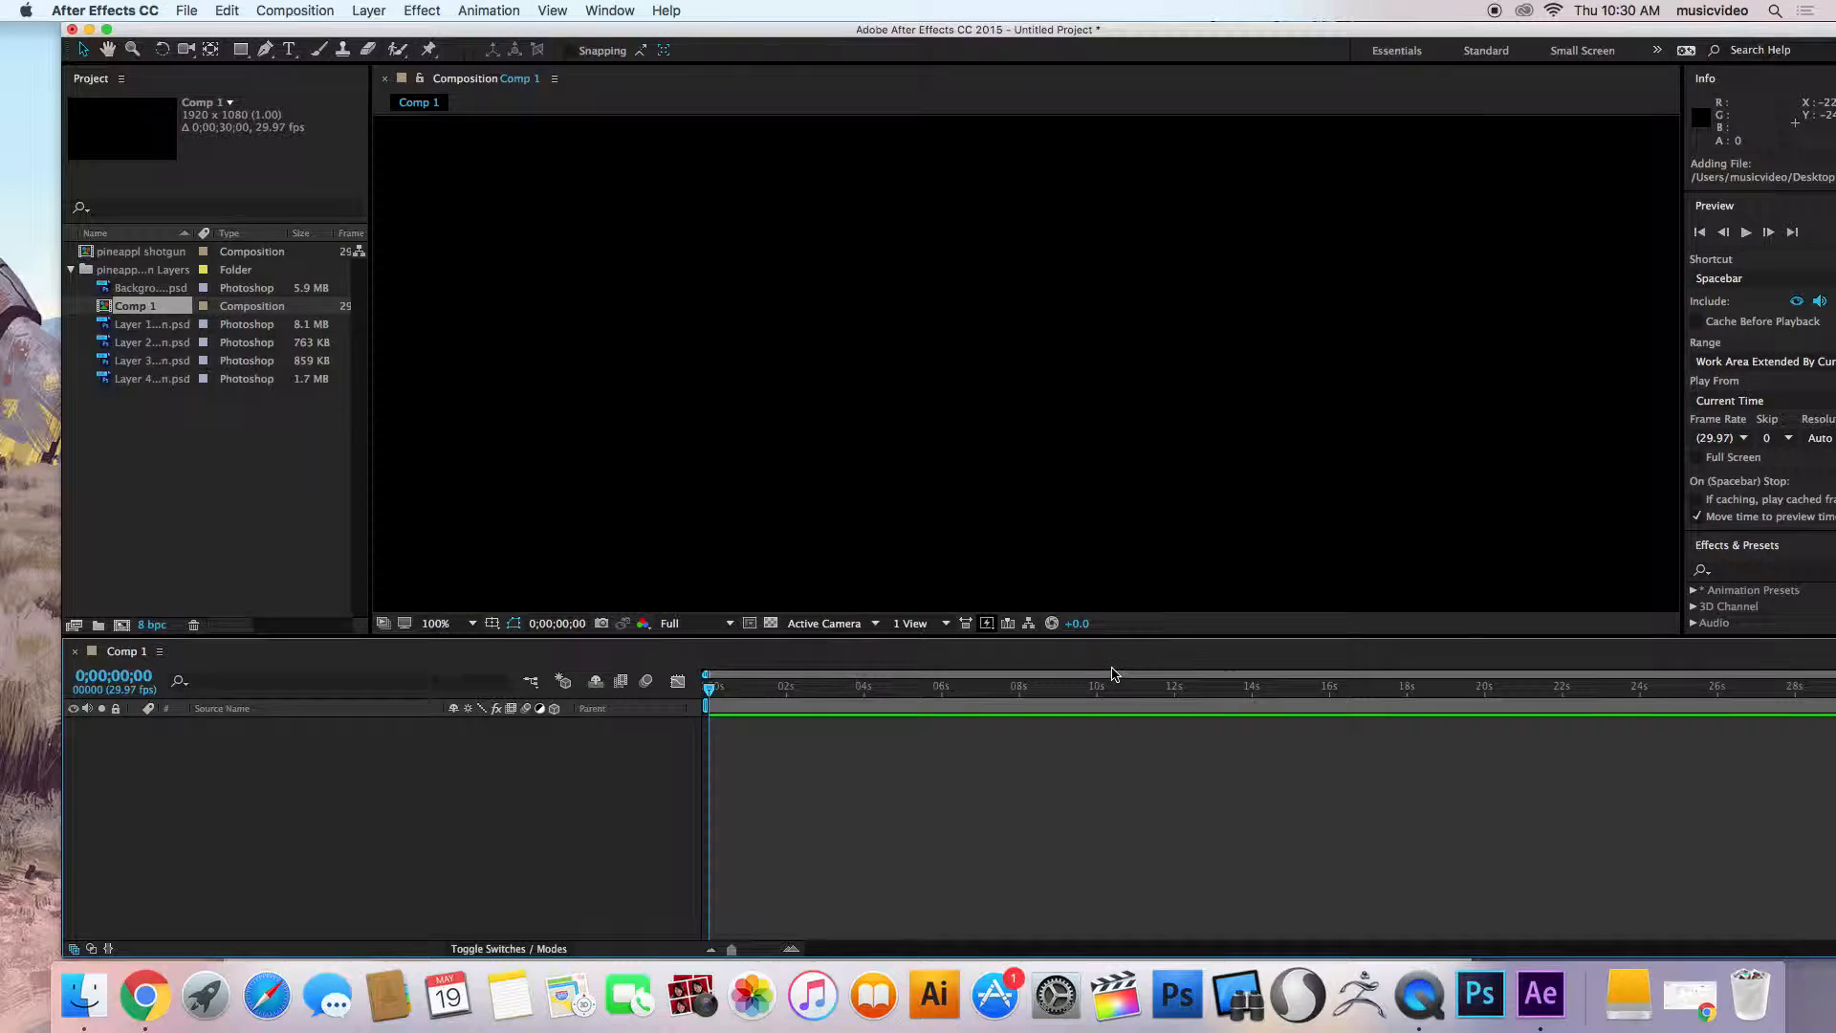
scroll(938, 455, "down", 4)
scroll(942, 463, "up", 4)
scroll(942, 463, "down", 4)
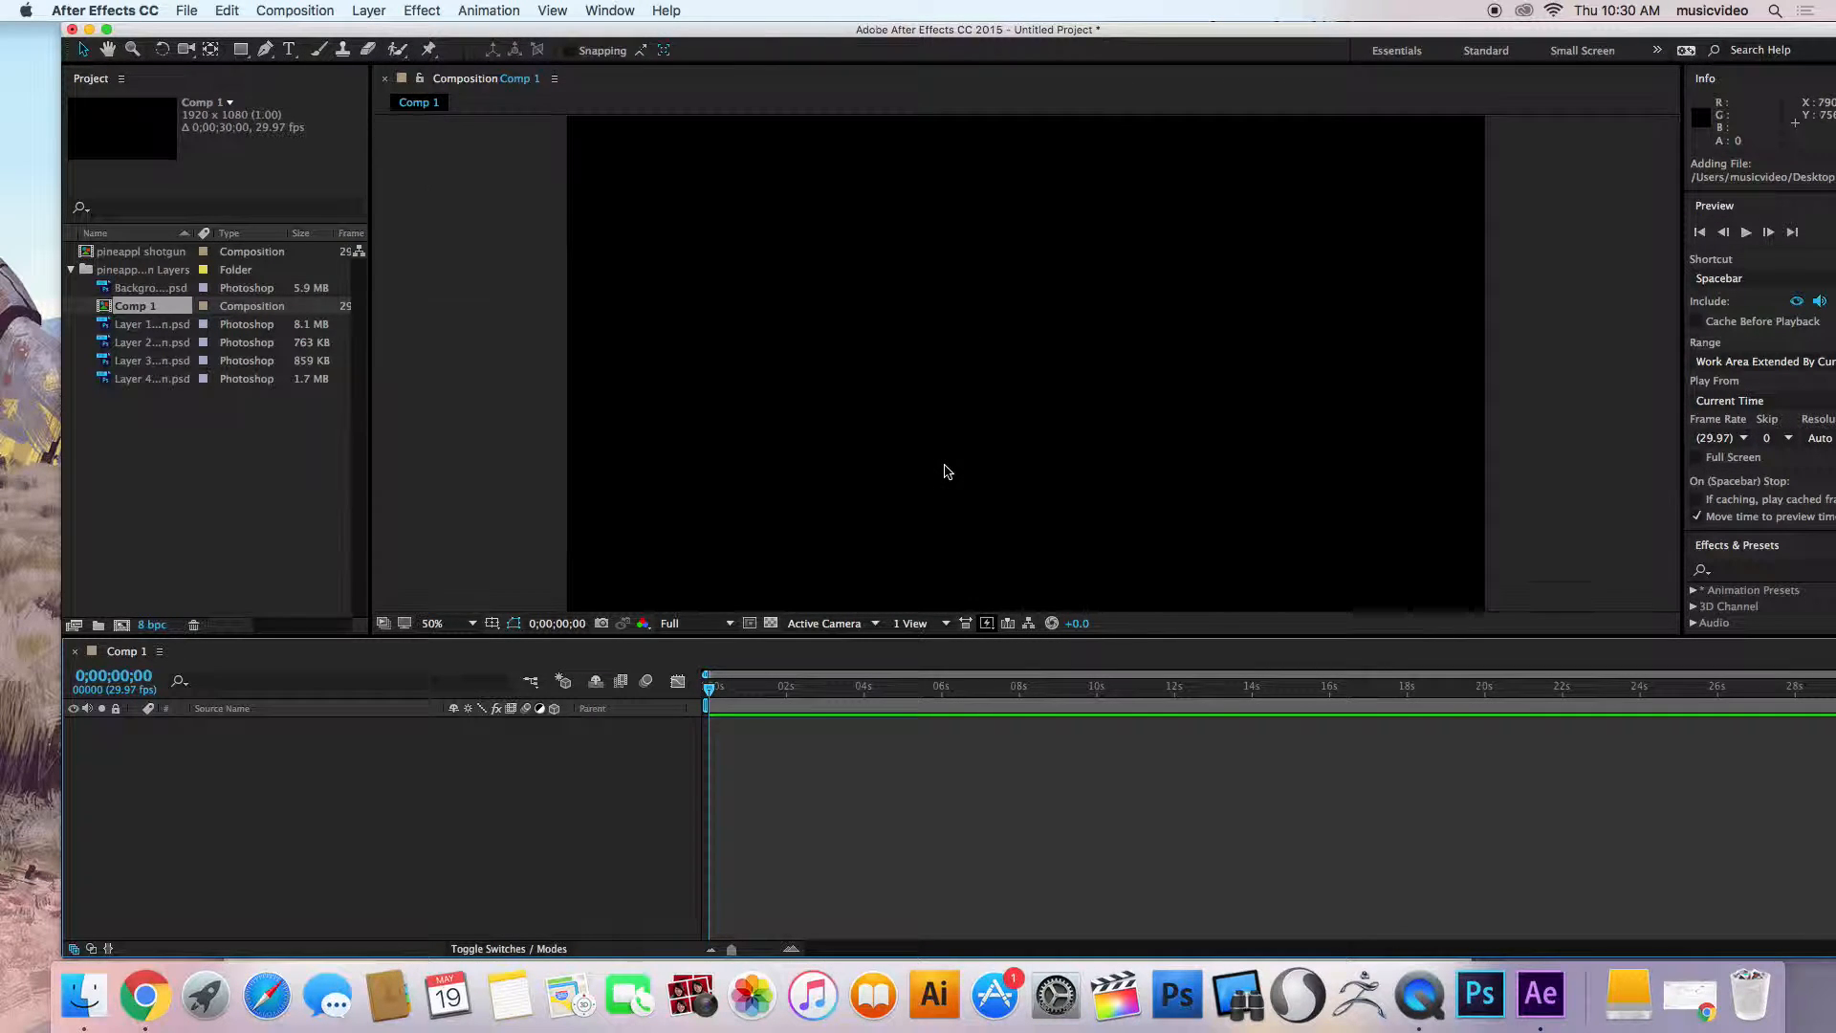
scroll(944, 468, "up", 3)
scroll(944, 471, "down", 1)
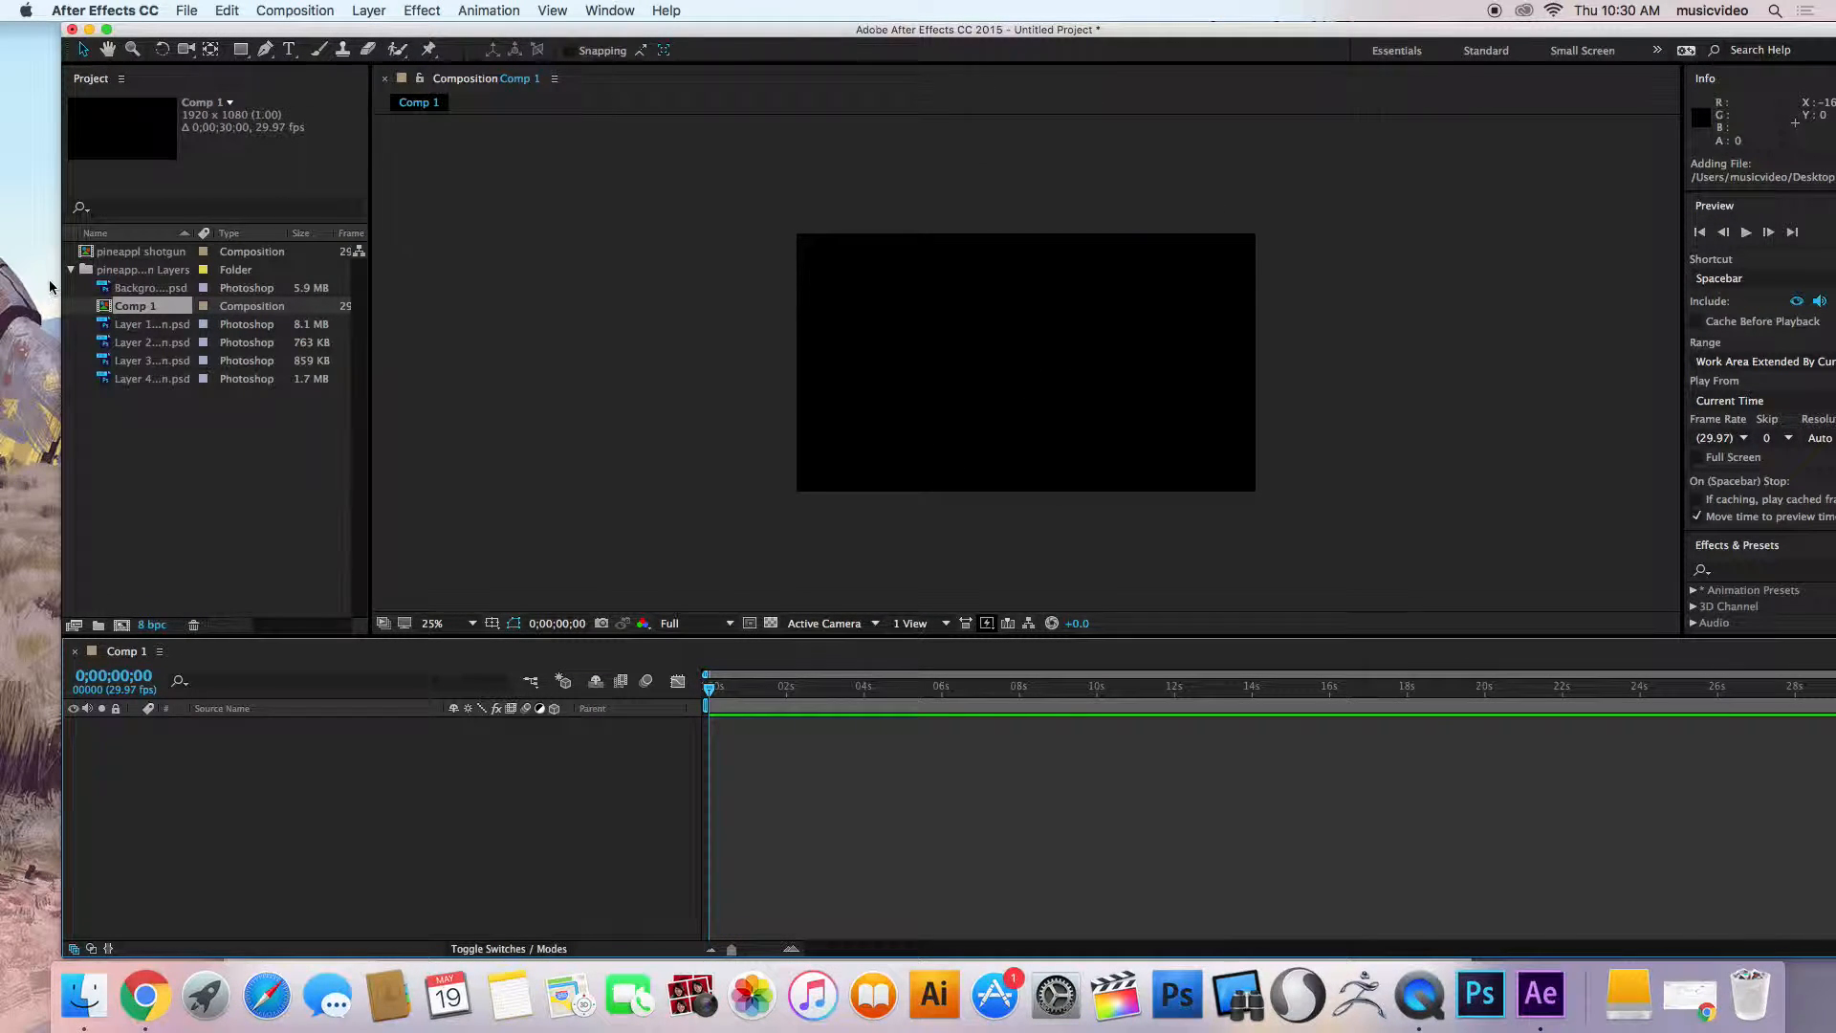
left_click_drag(104, 287, 119, 278)
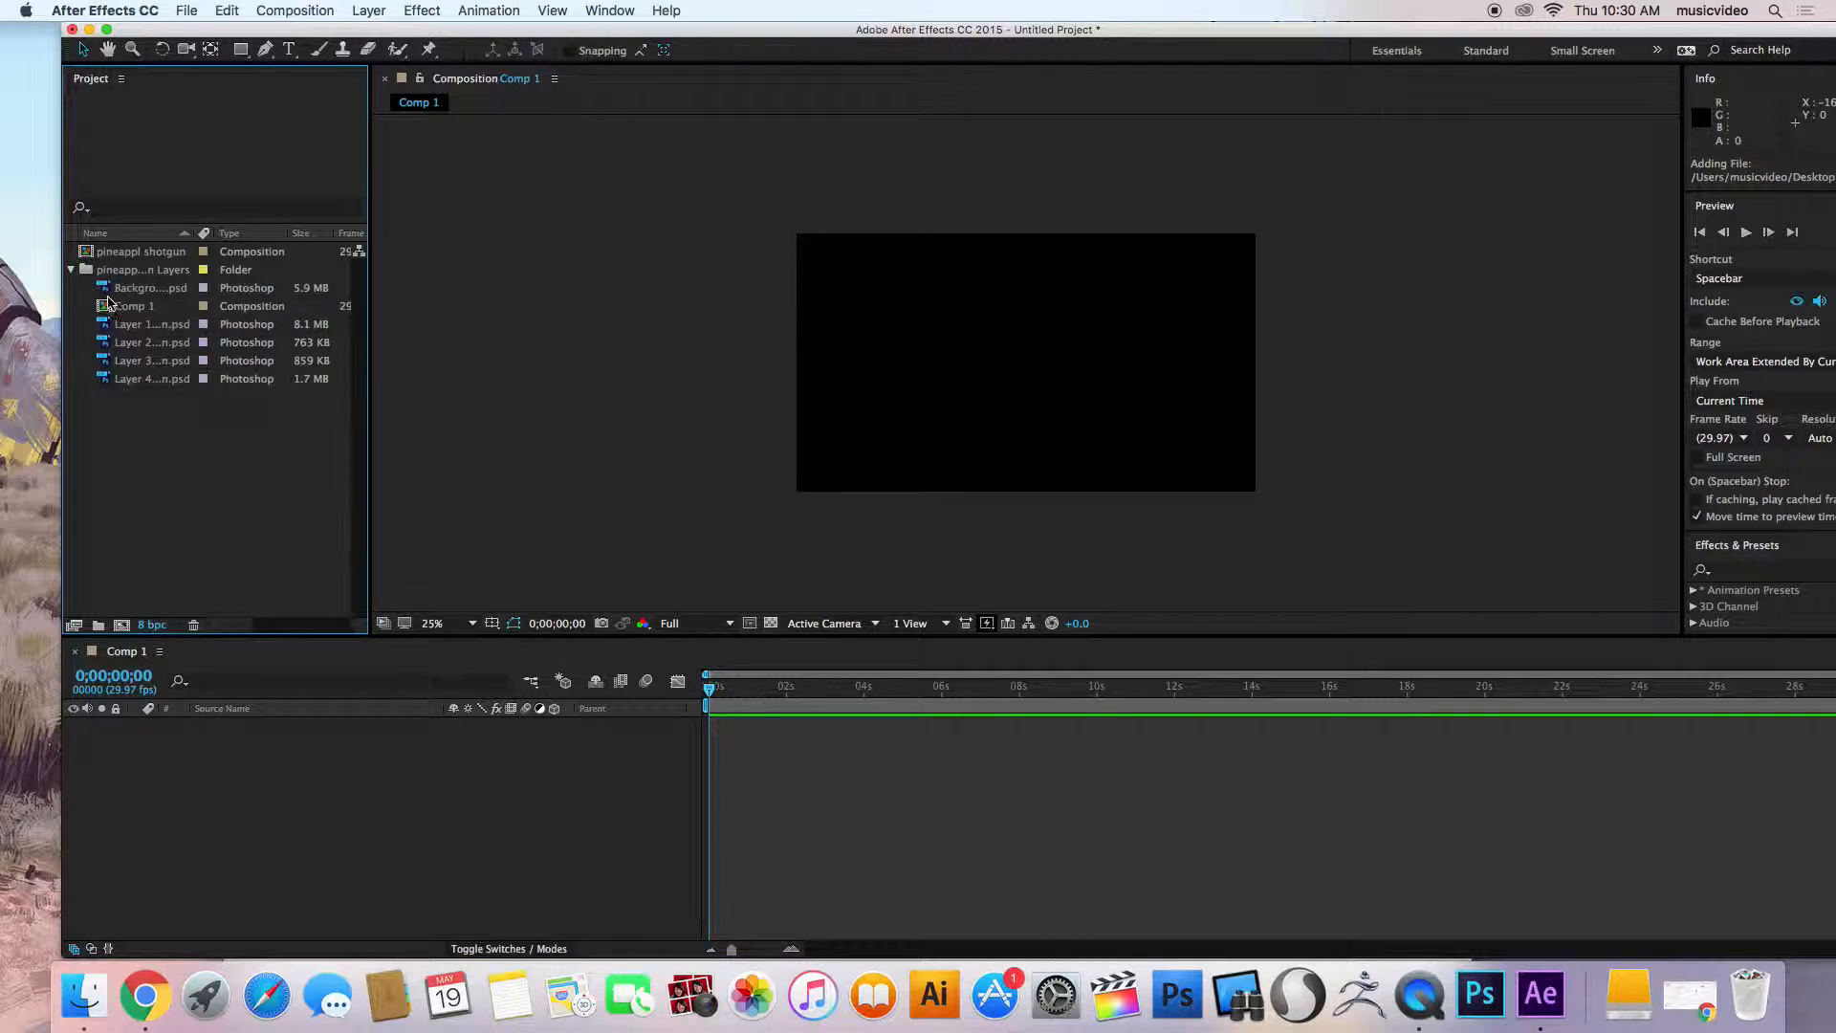
key("super+z")
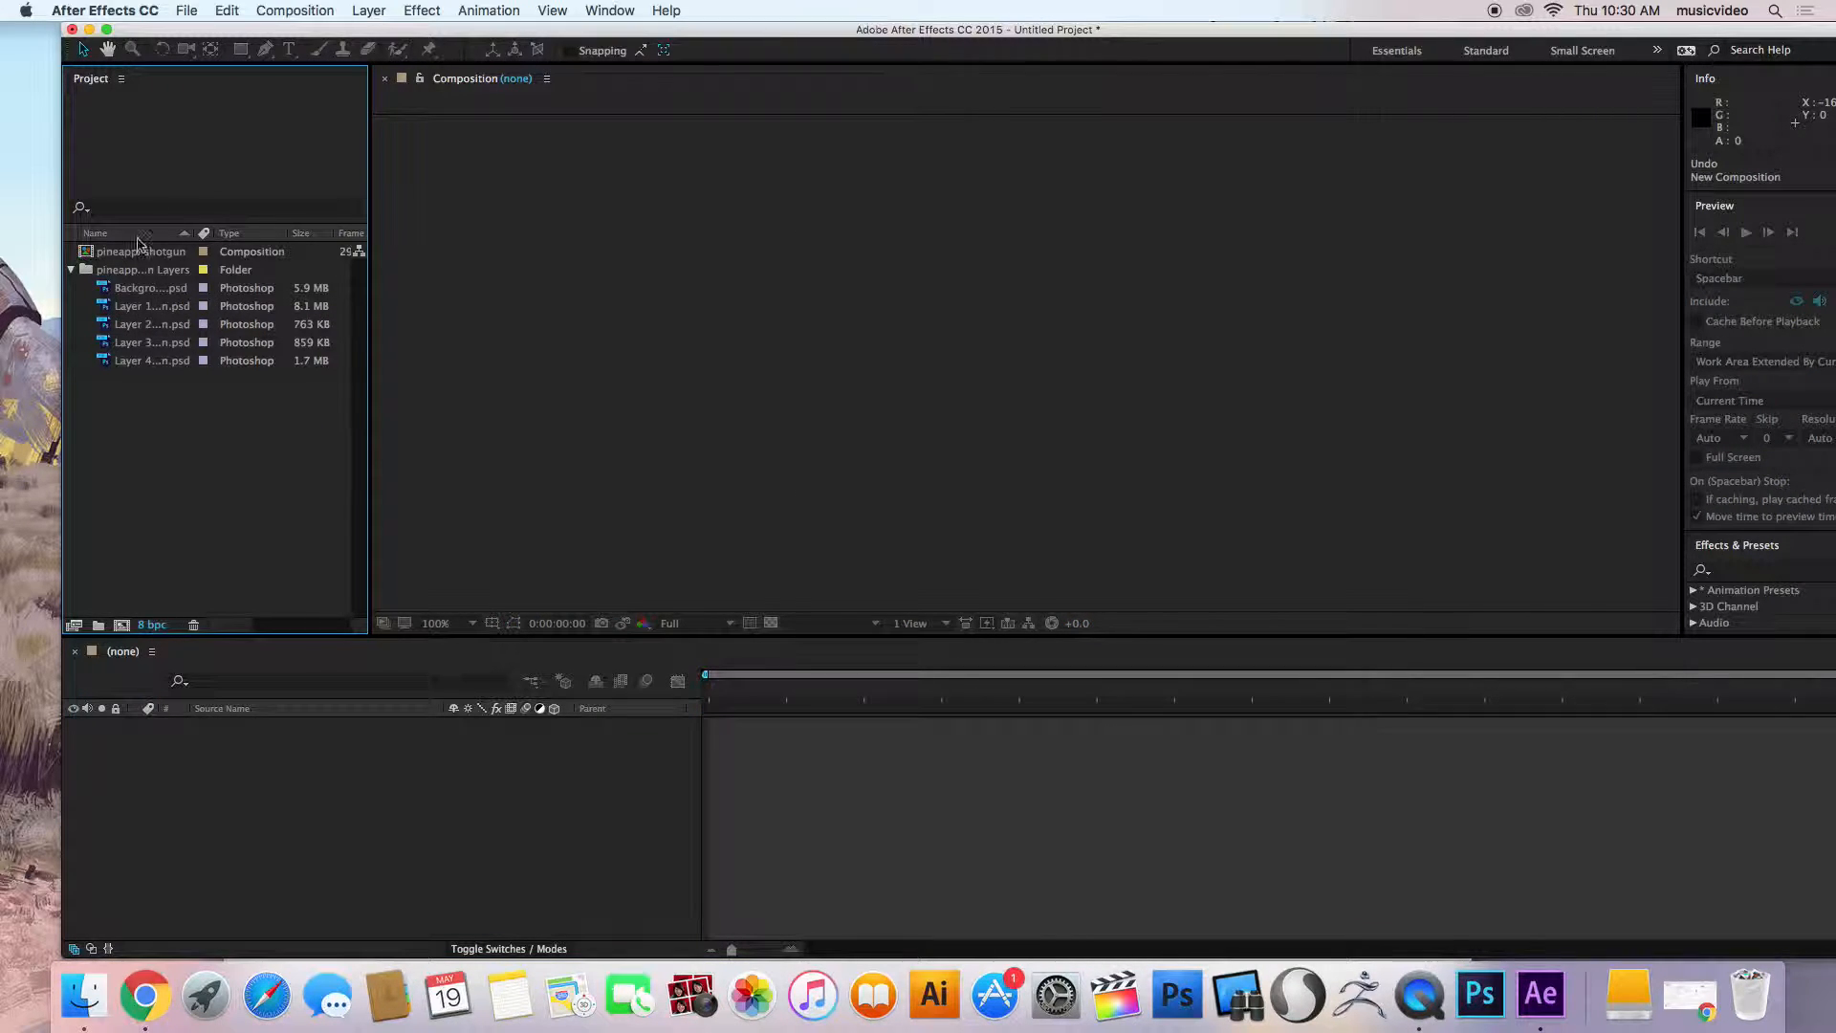
Create a new composition with the default settings outside the collapsed pineappl shotgun Layers folder.
left_click(117, 257)
left_click(184, 423)
left_click(69, 271)
left_click(294, 11)
left_click(315, 35)
left_click(1106, 700)
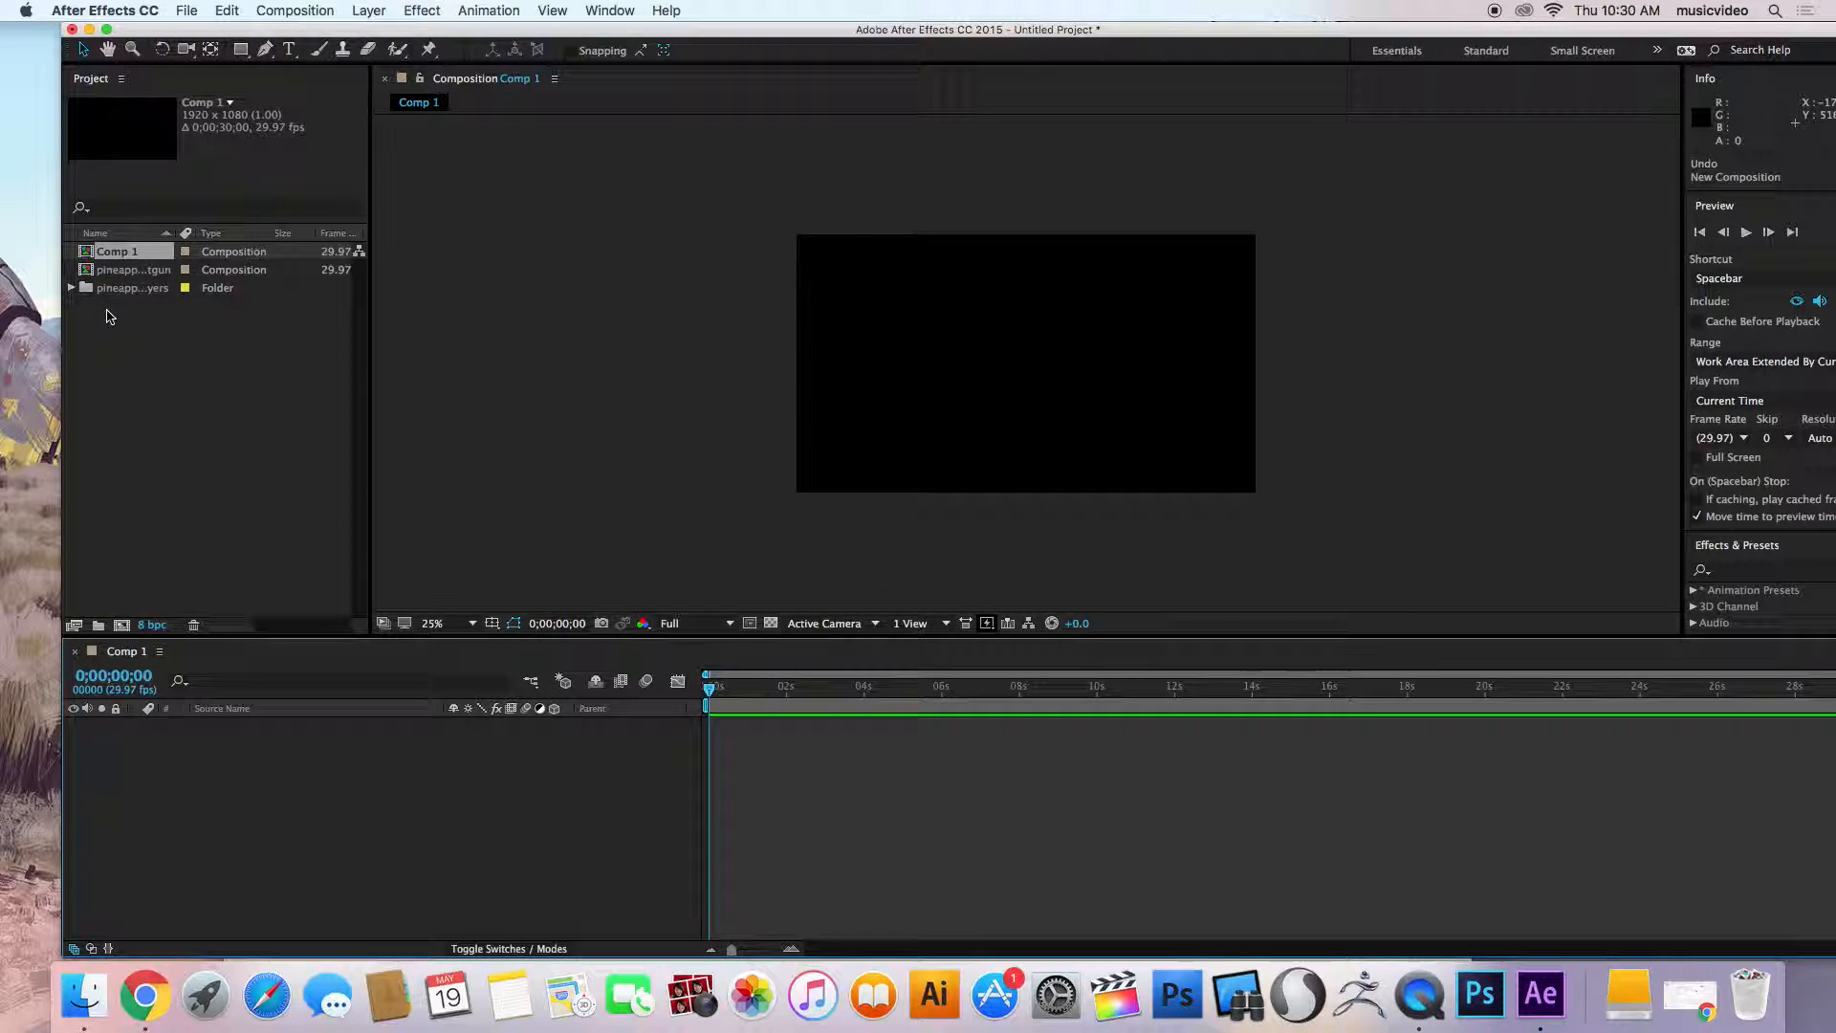
Add all layers of the pineappl shotgun Layers folder to the Comp 1 timeline and delete the white Background layer.
left_click_drag(124, 288, 218, 733)
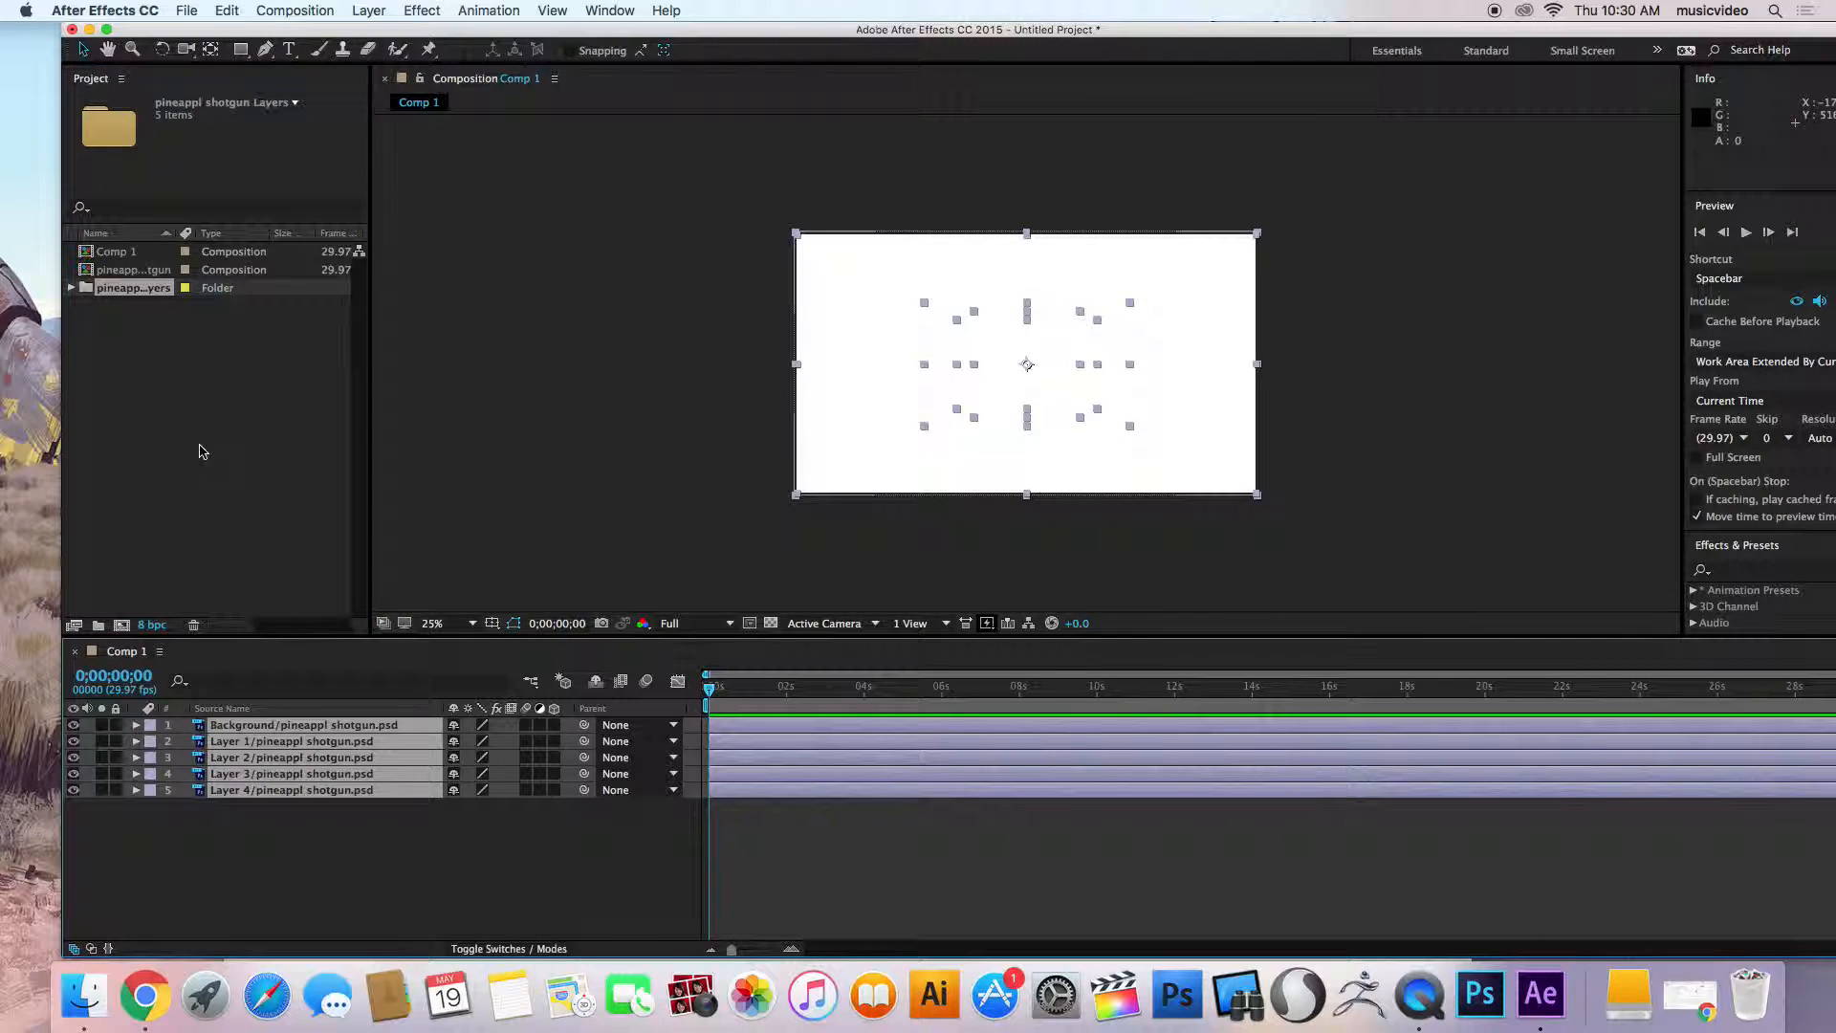
left_click(270, 814)
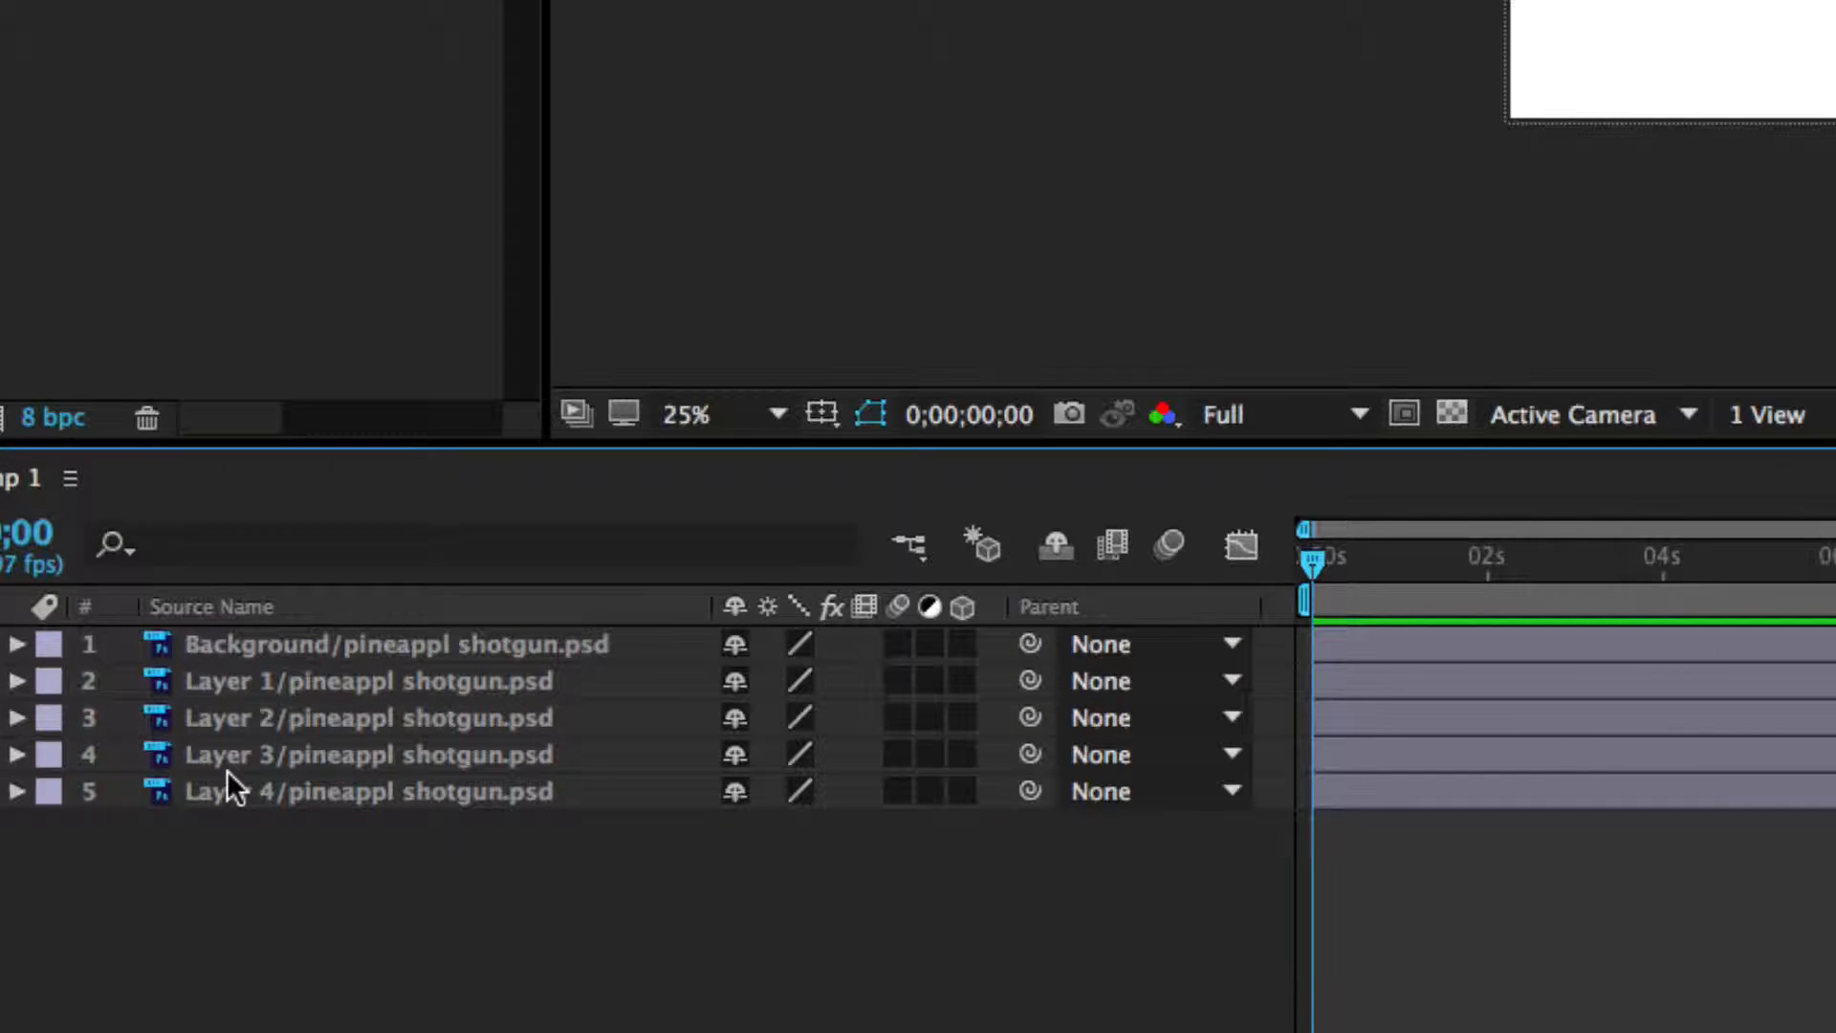
left_click(251, 648)
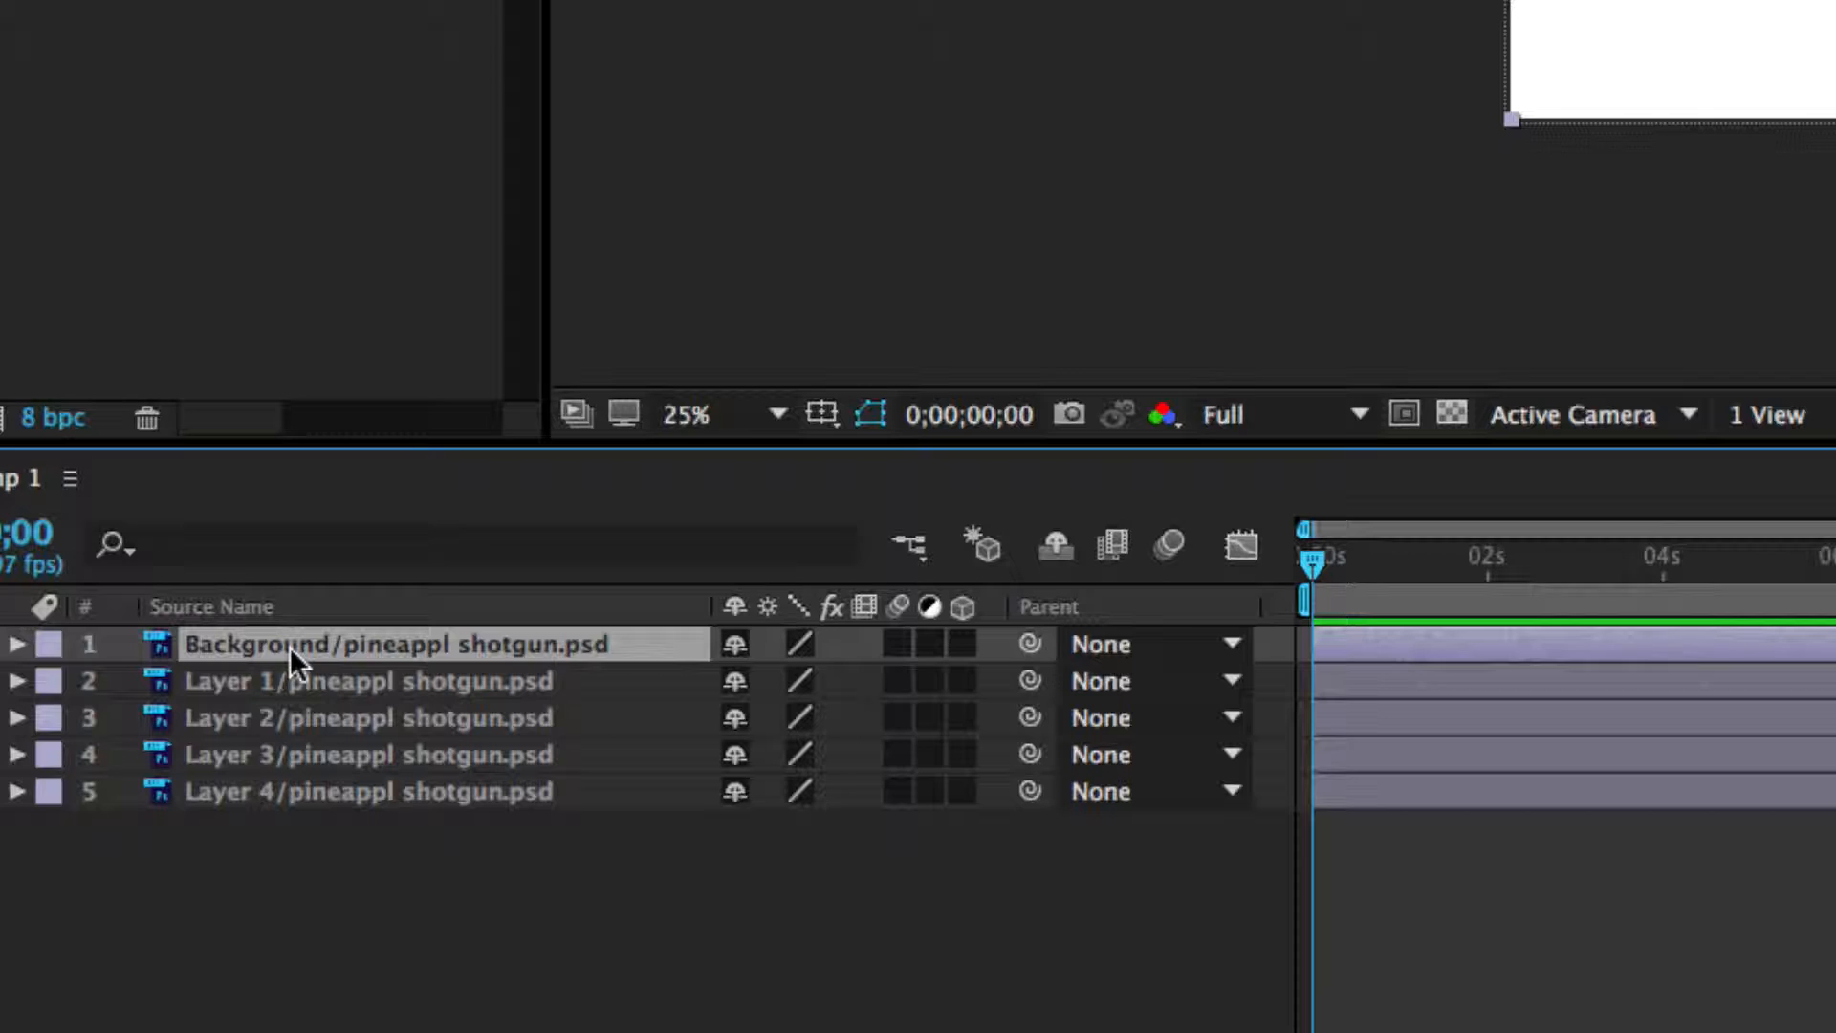
key("Delete")
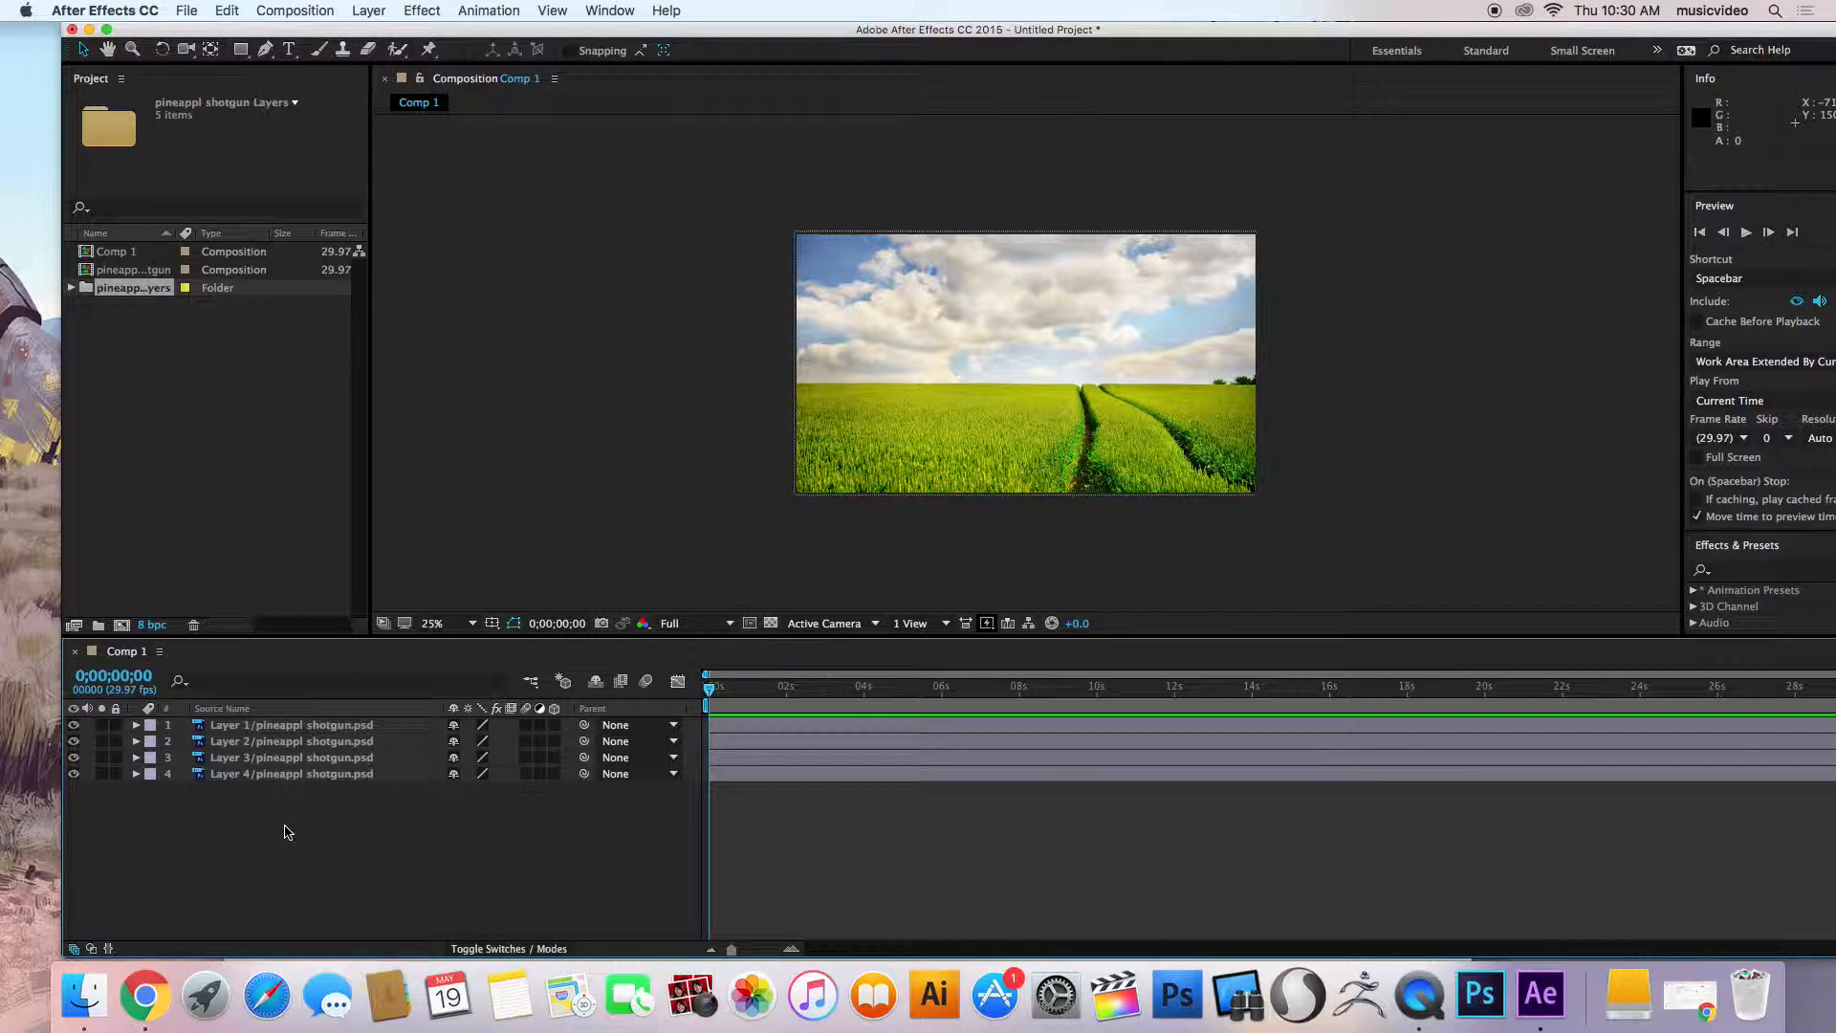
Reorder the timeline so the Layer 1 field image is at the bottom of the stack and Layer 4 is on top.
left_click(245, 729)
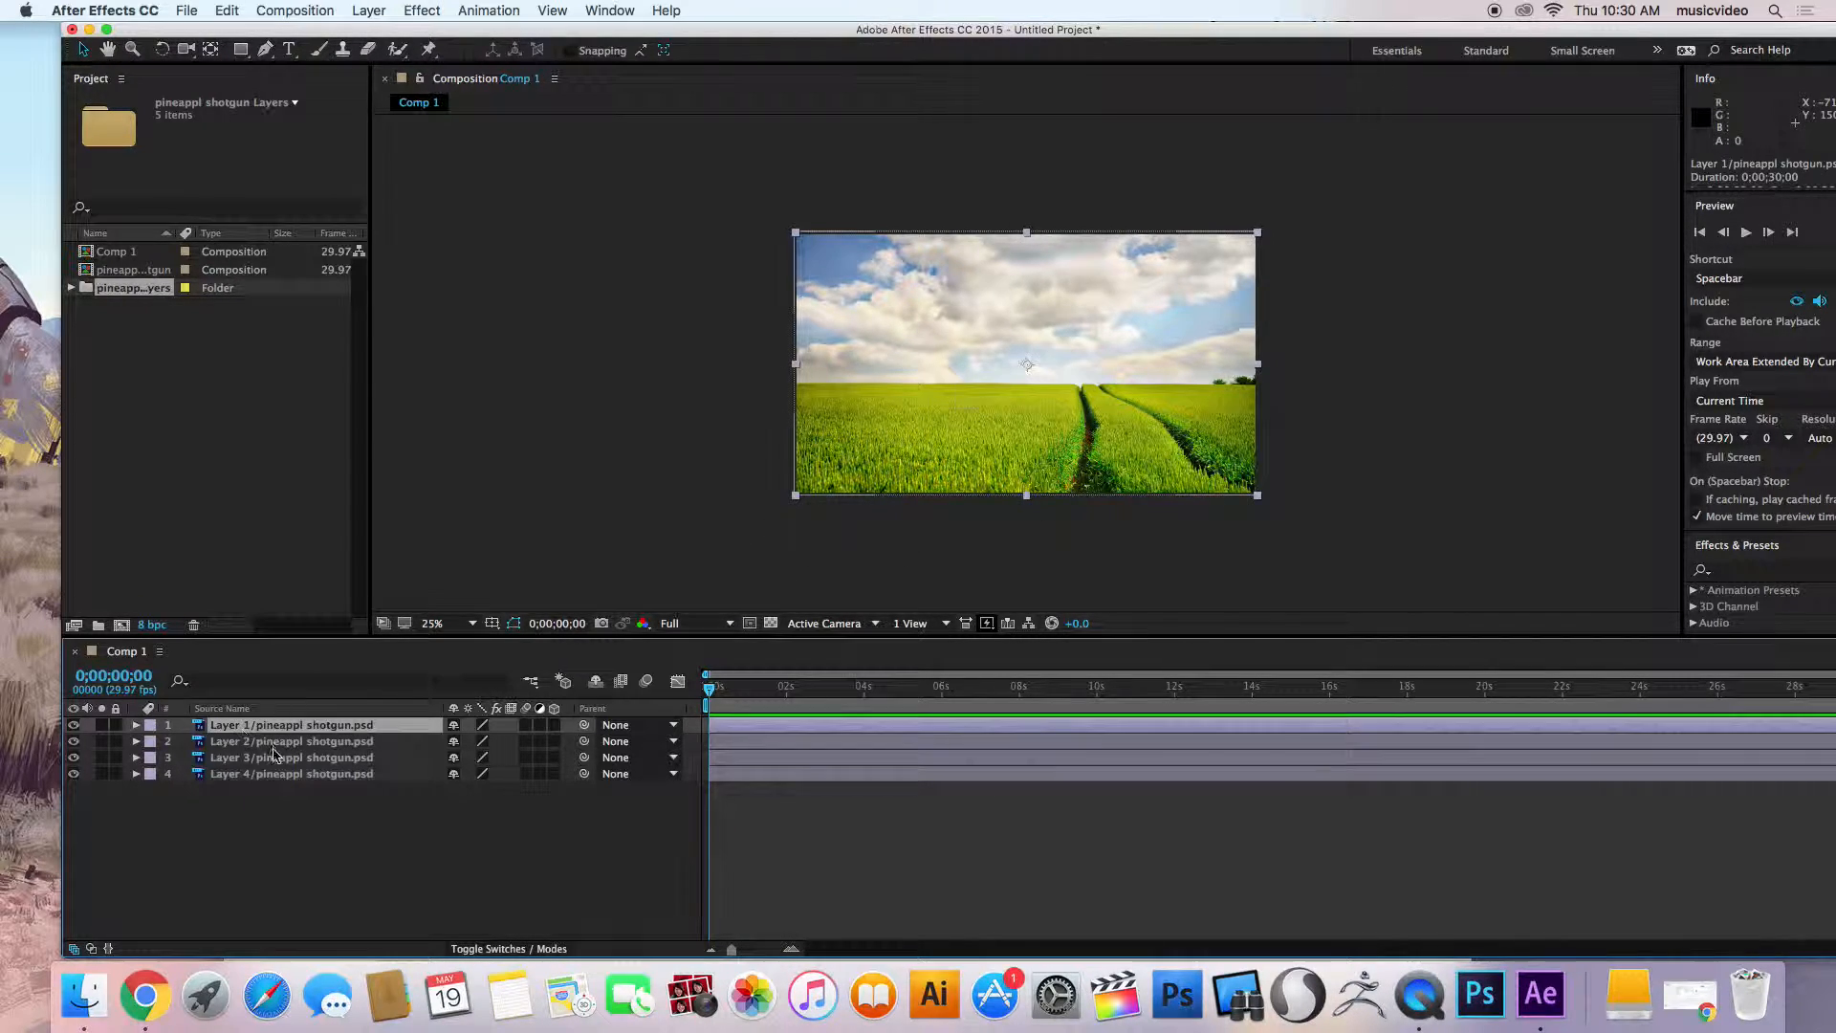
double_click(239, 729)
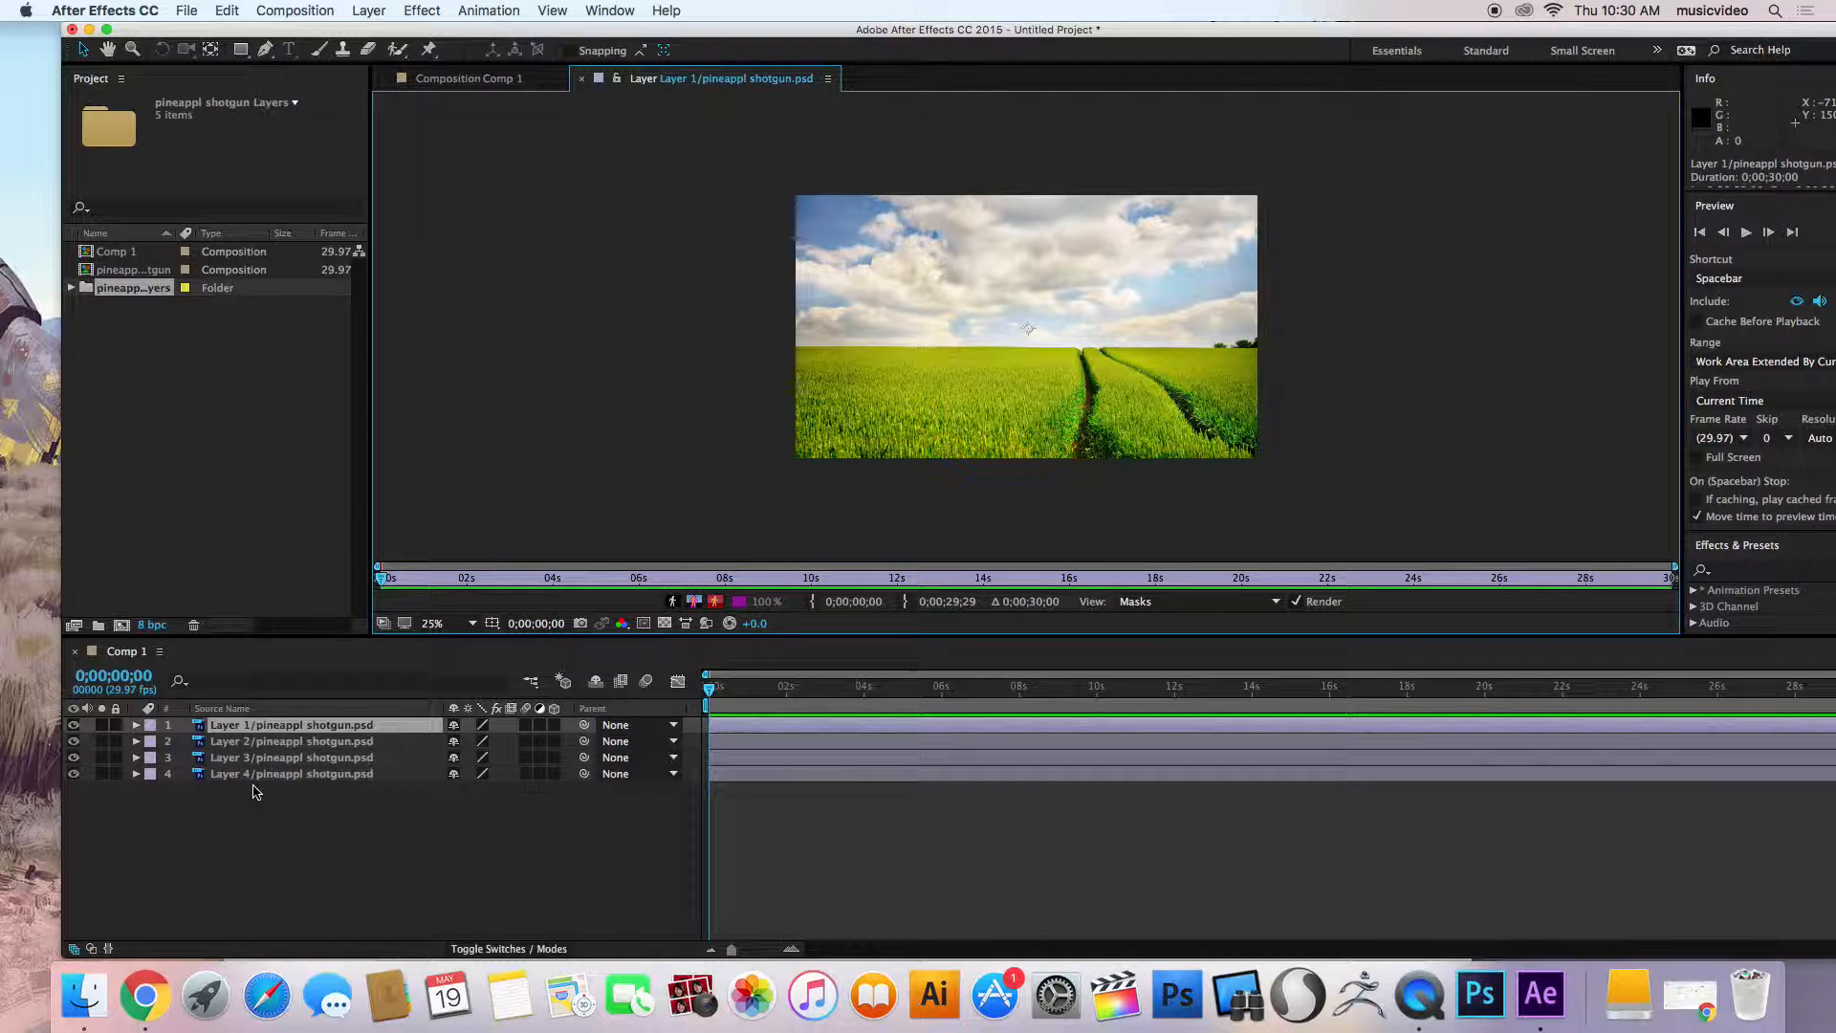
left_click(582, 79)
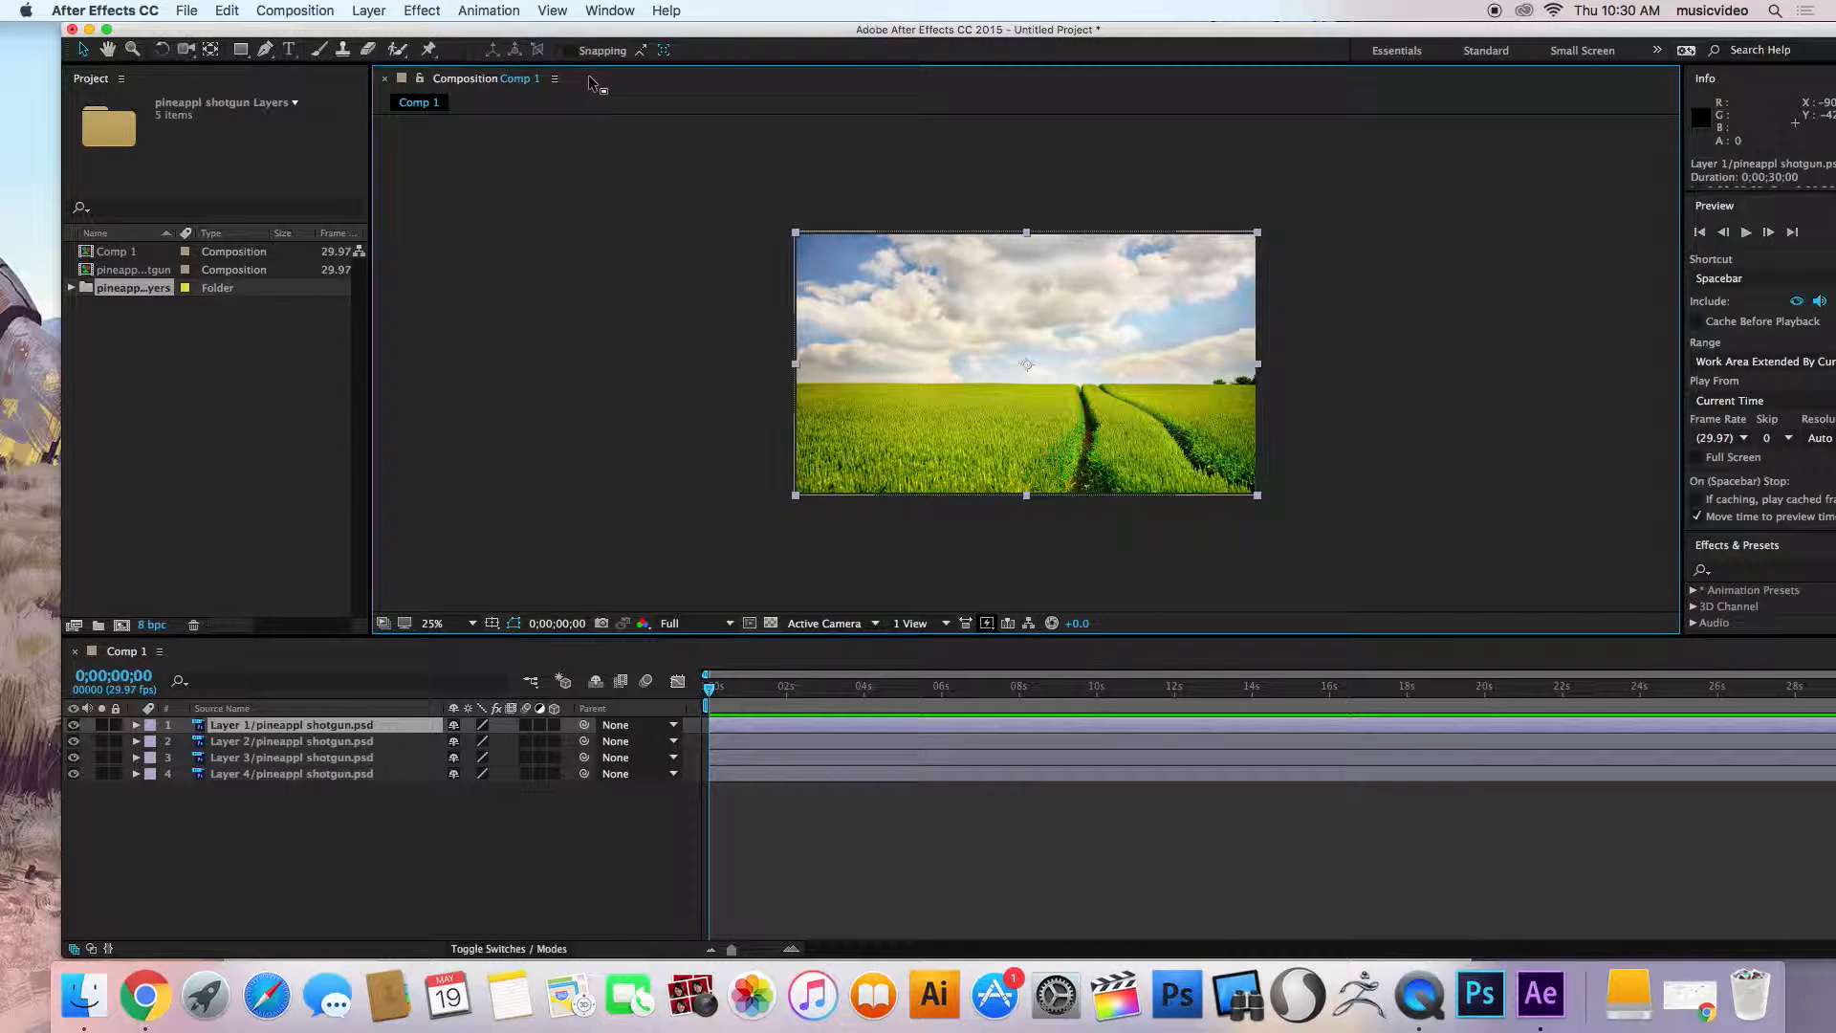
left_click_drag(234, 732, 244, 801)
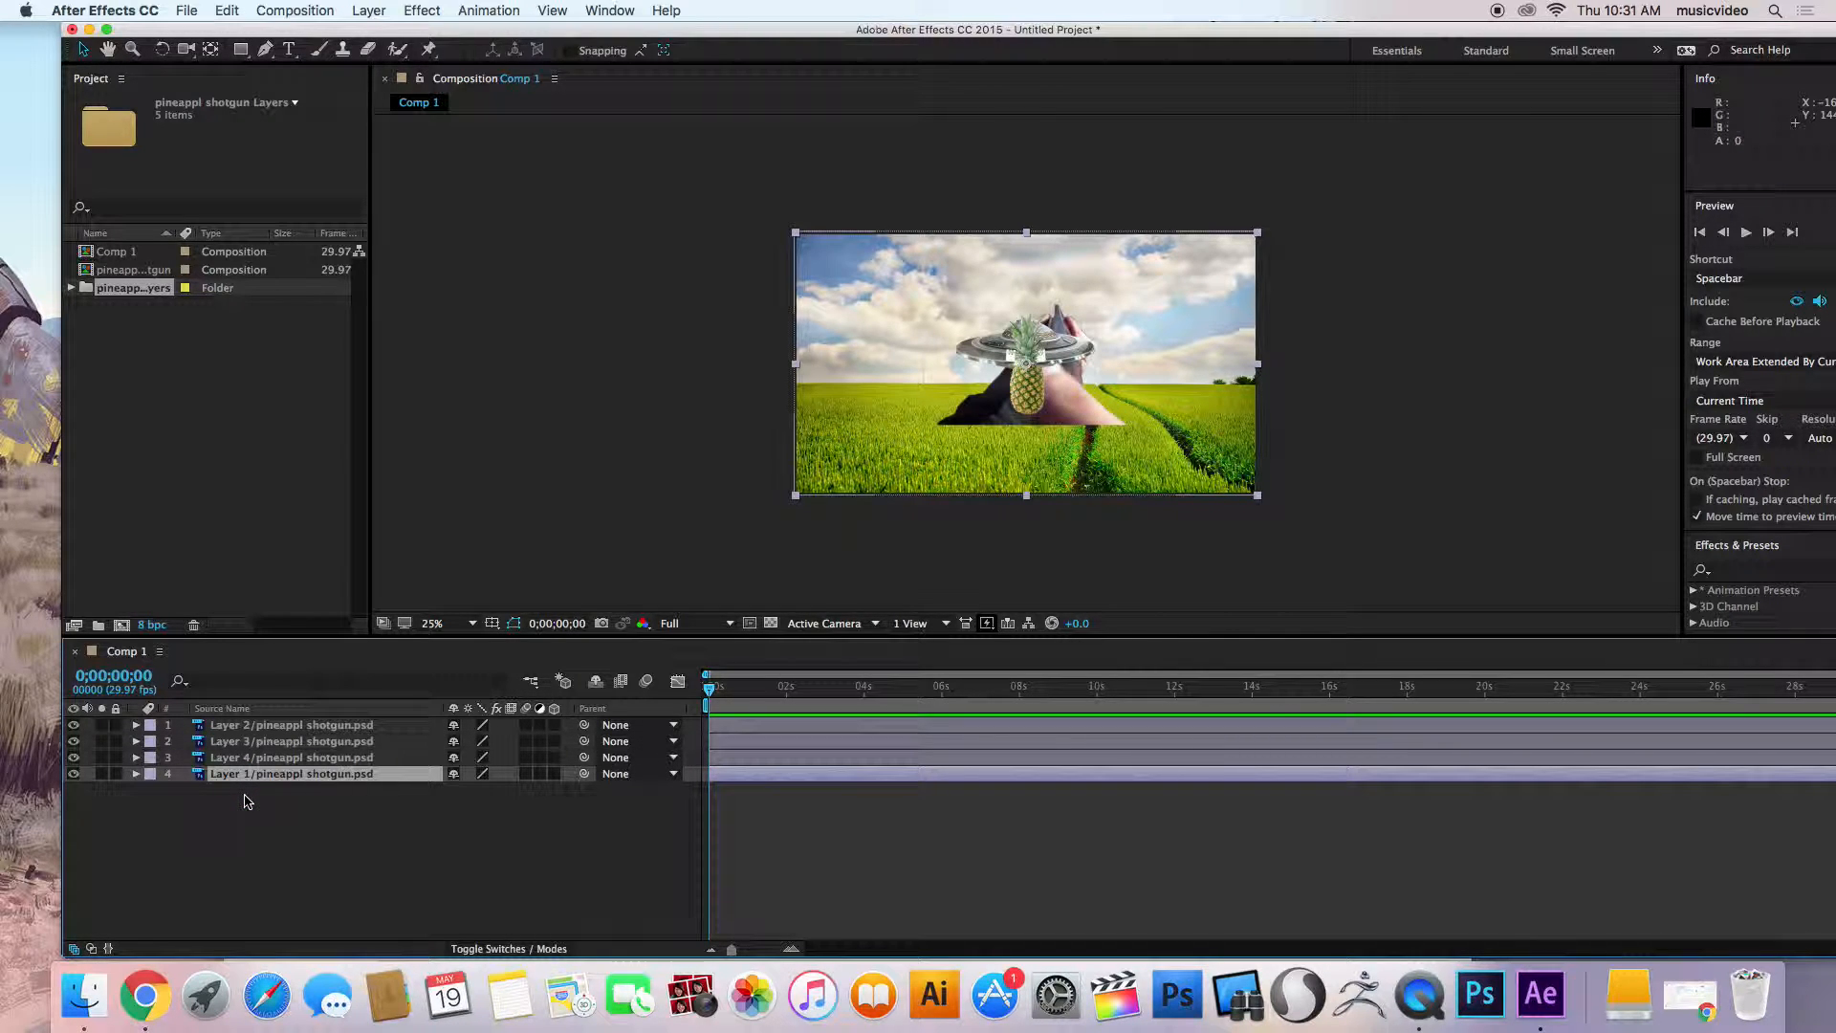
left_click(259, 759)
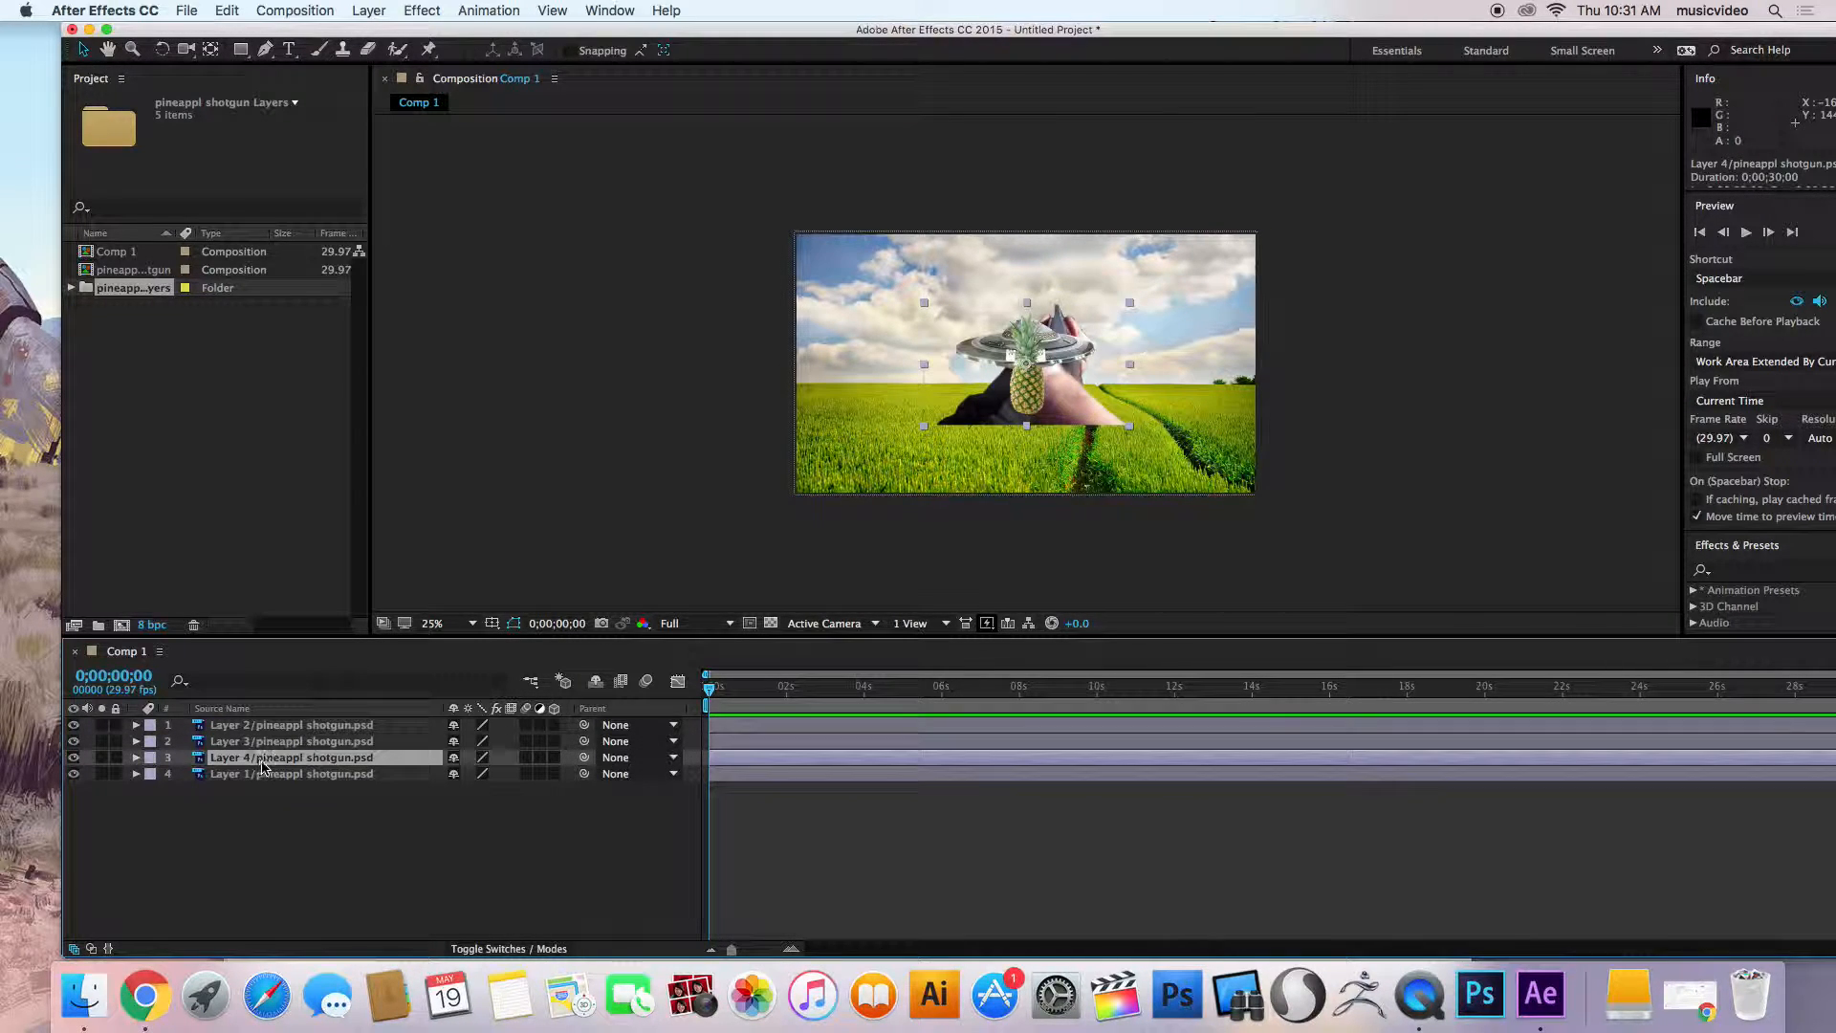
left_click_drag(259, 762, 274, 728)
Place the gun hand at about 968, 940, the pineapple in the left part of the sky, and the UFO at about 1392, 376.
left_click_drag(1044, 390, 1046, 485)
left_click(1064, 378)
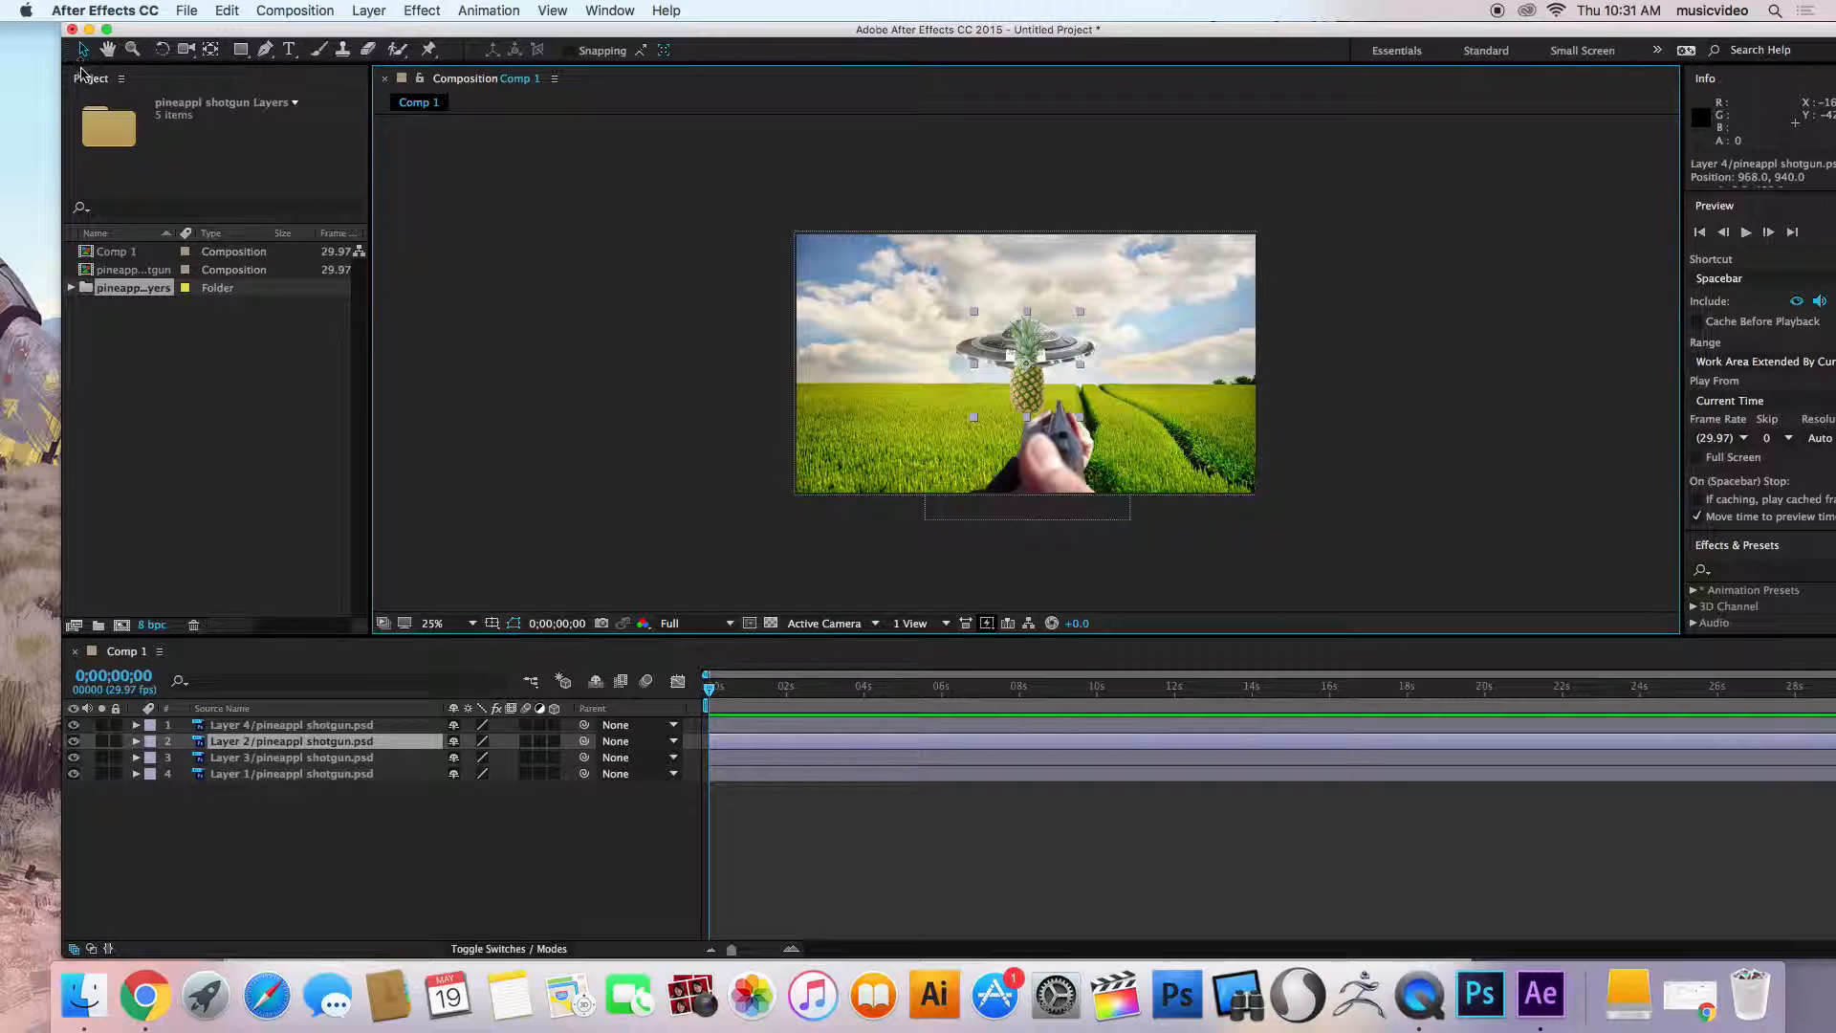
left_click_drag(1042, 359, 885, 306)
left_click_drag(1042, 328, 1140, 291)
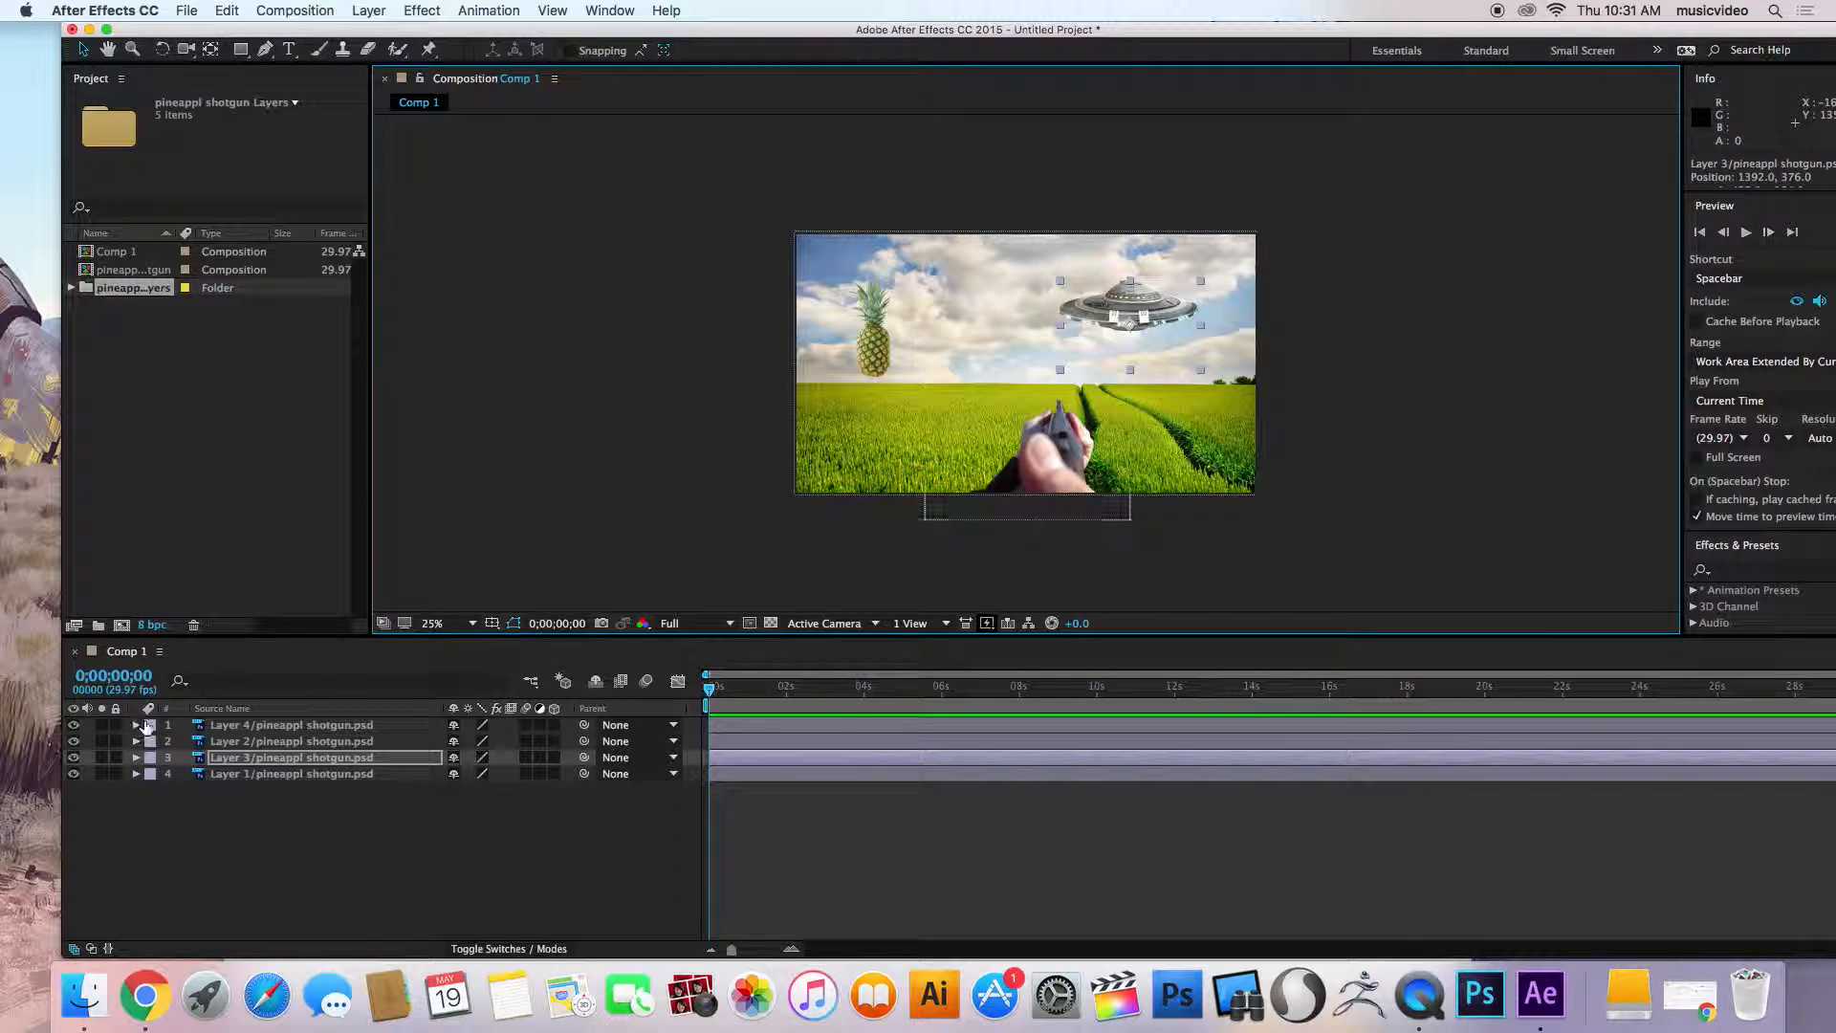
Rename the Layer 4 gun hand layer to Shotgun.
left_click(245, 728)
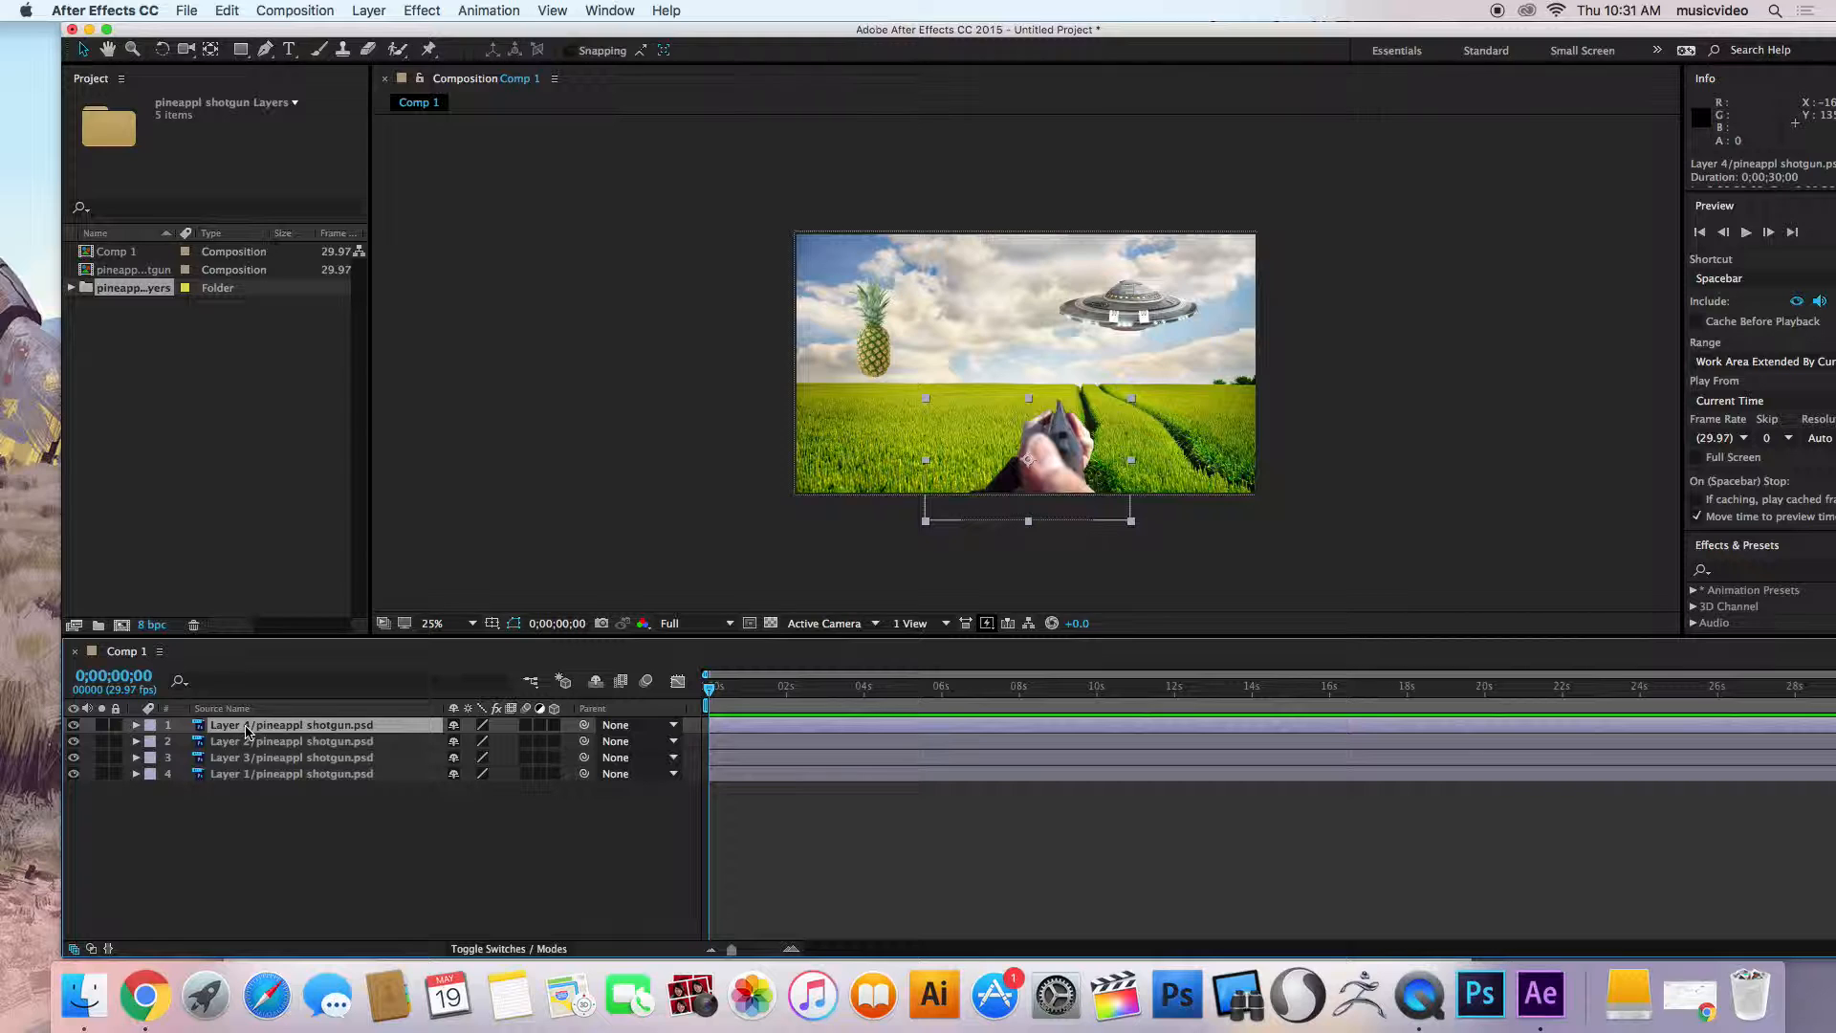
right_click(247, 734)
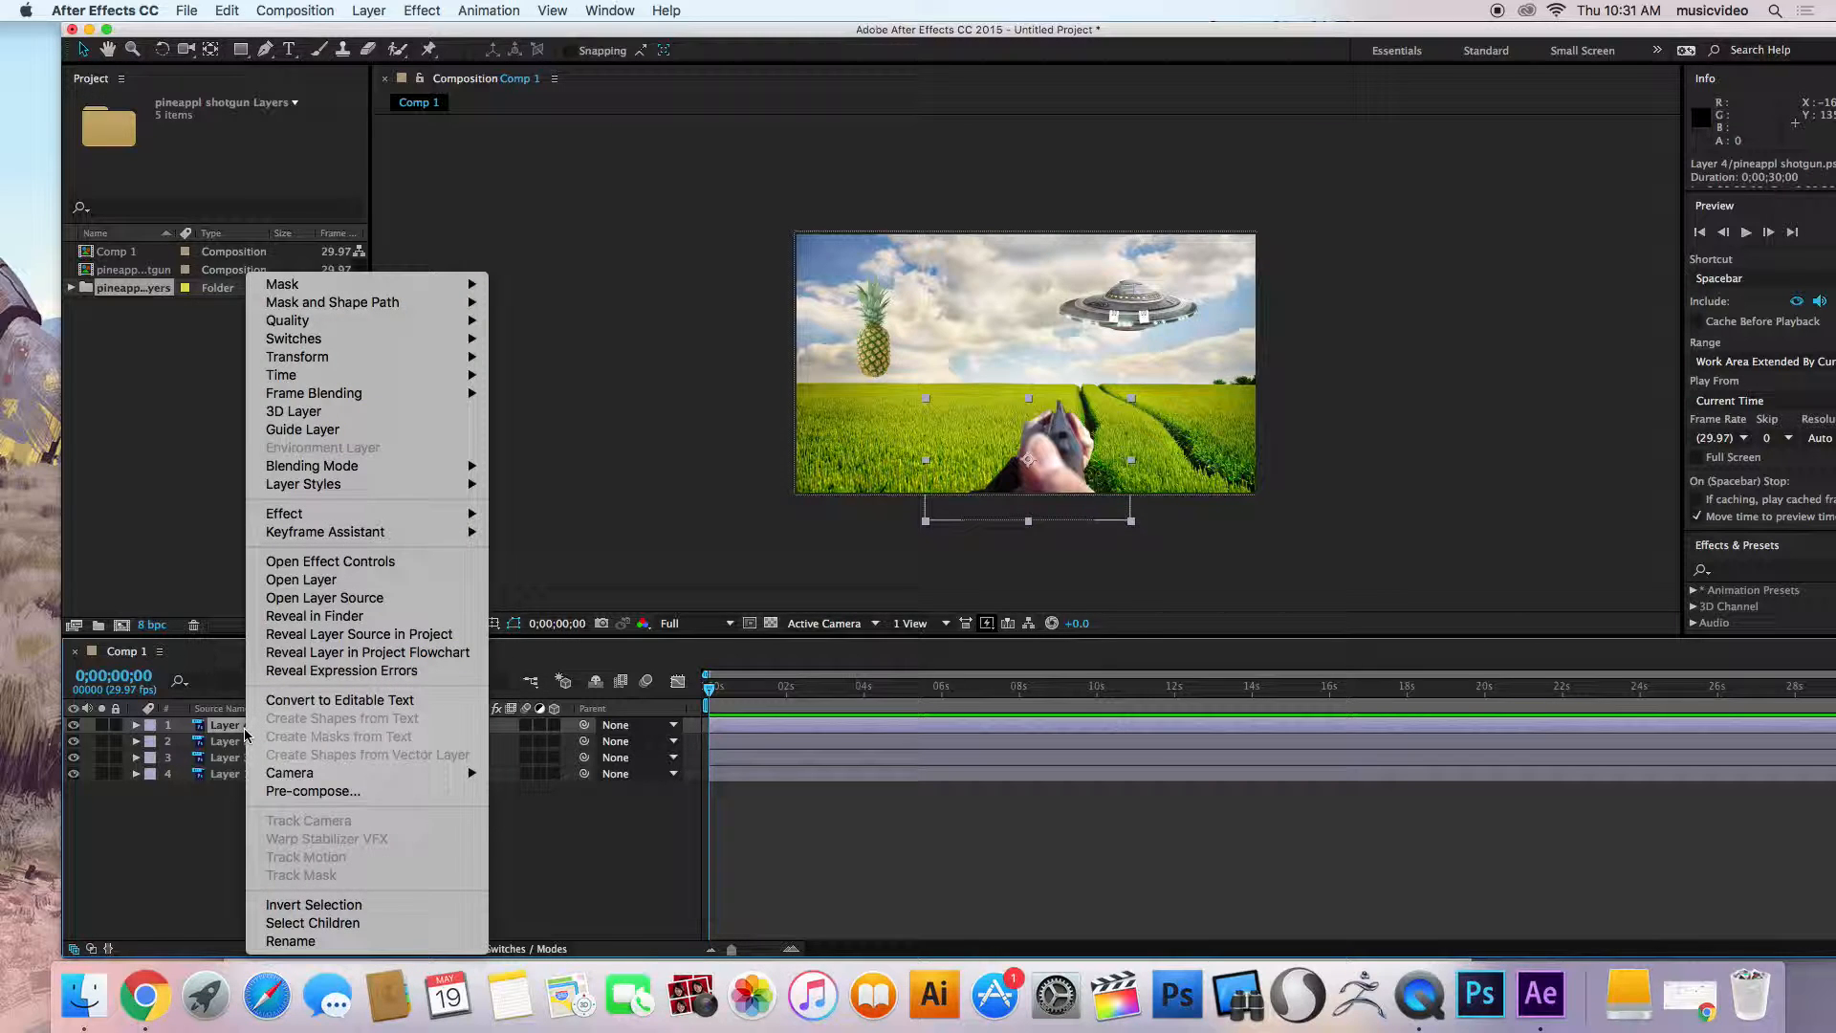
left_click(330, 947)
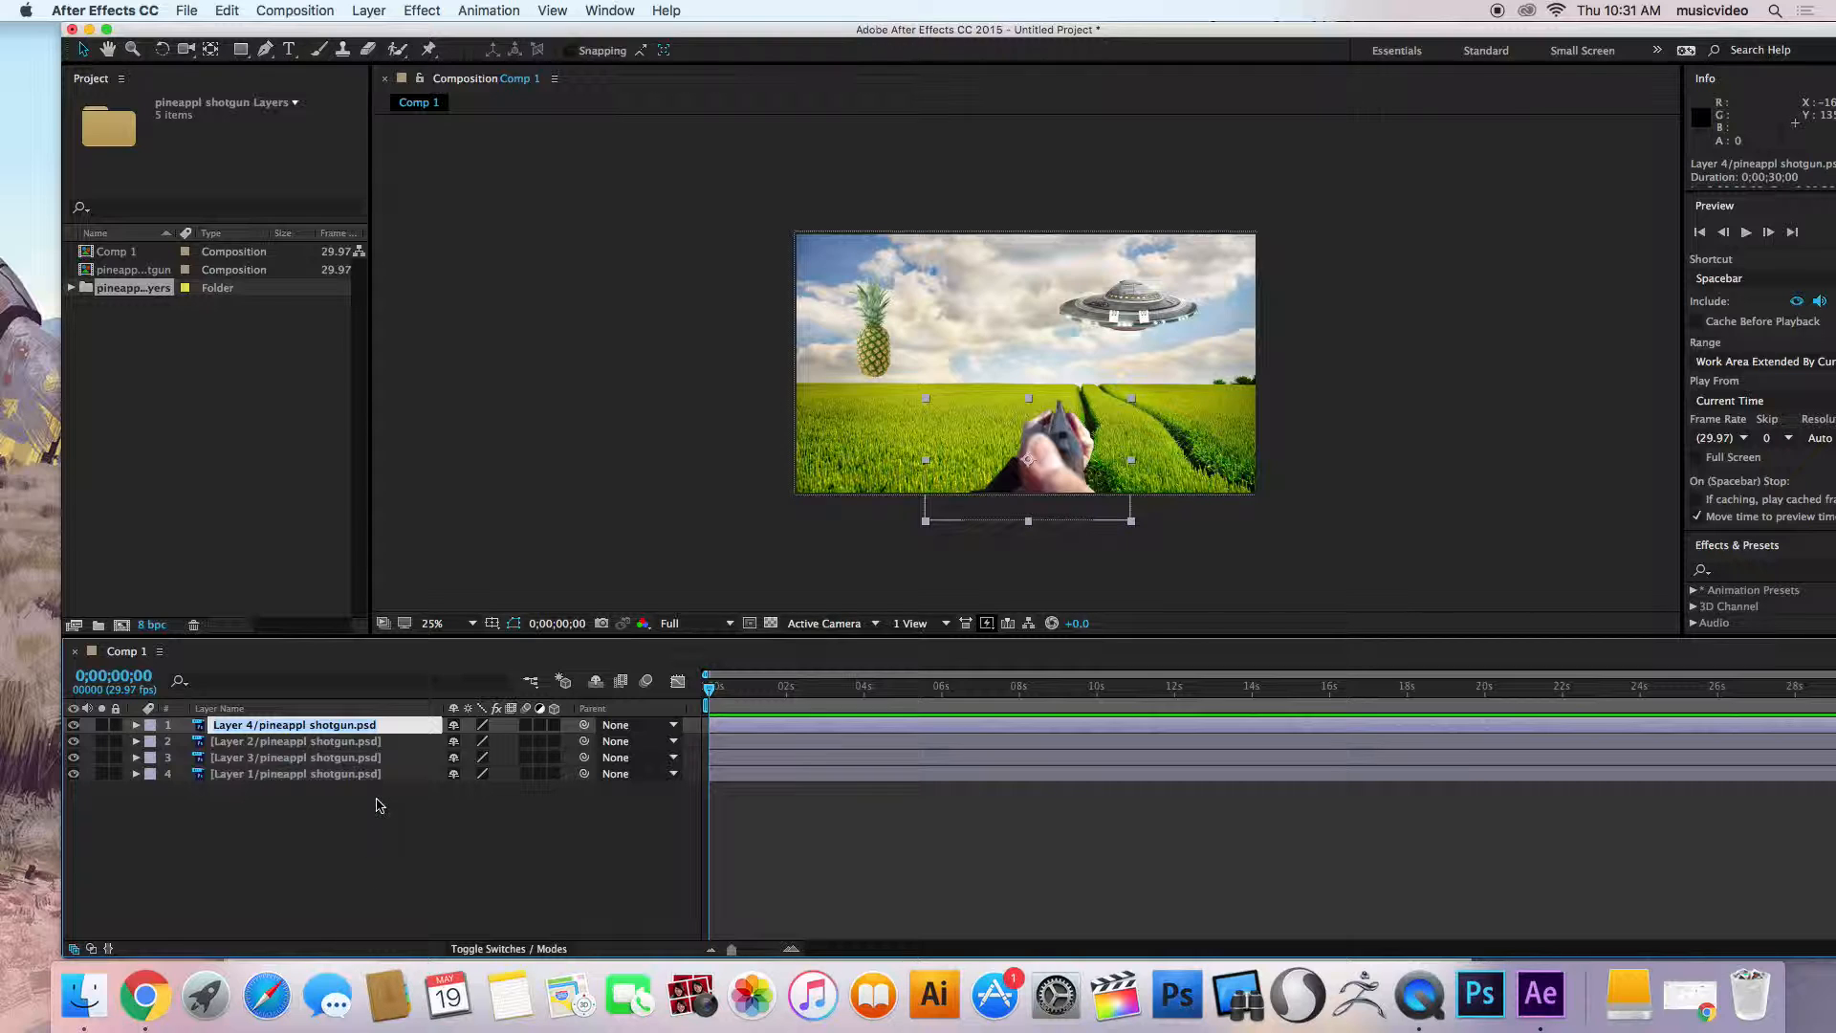
type("Shotgun")
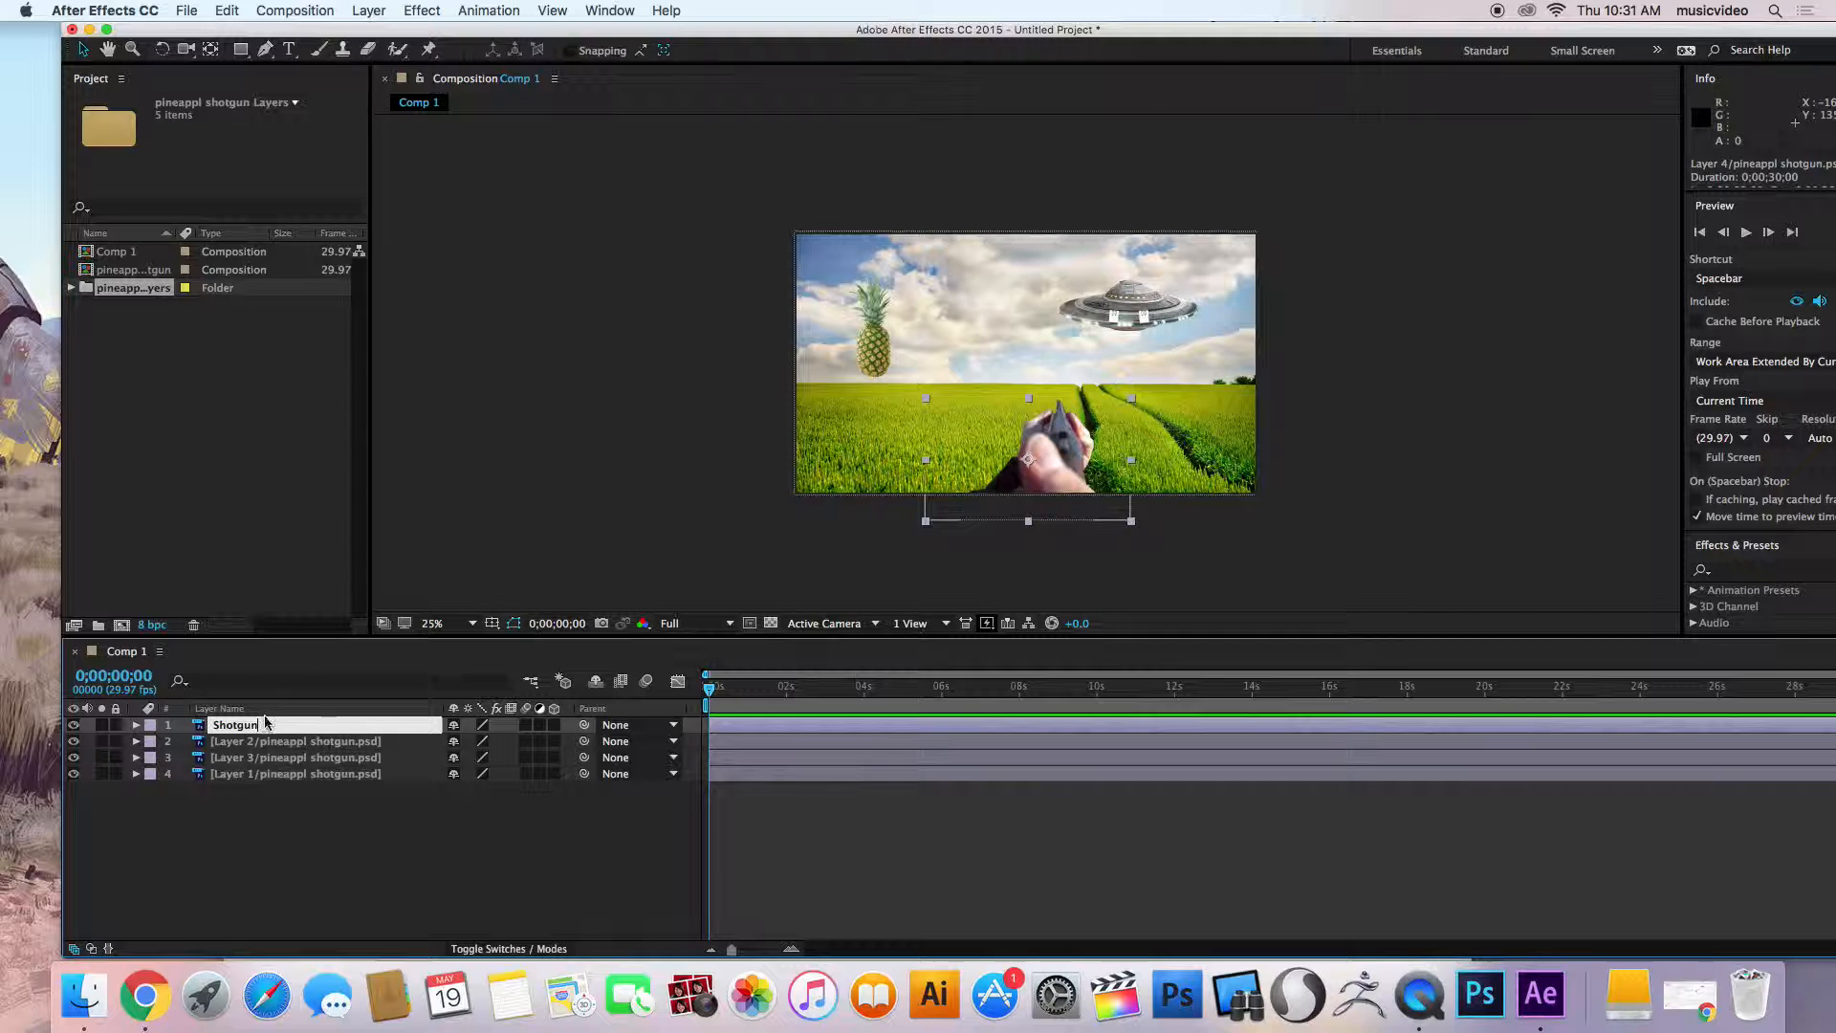
double_click(286, 741)
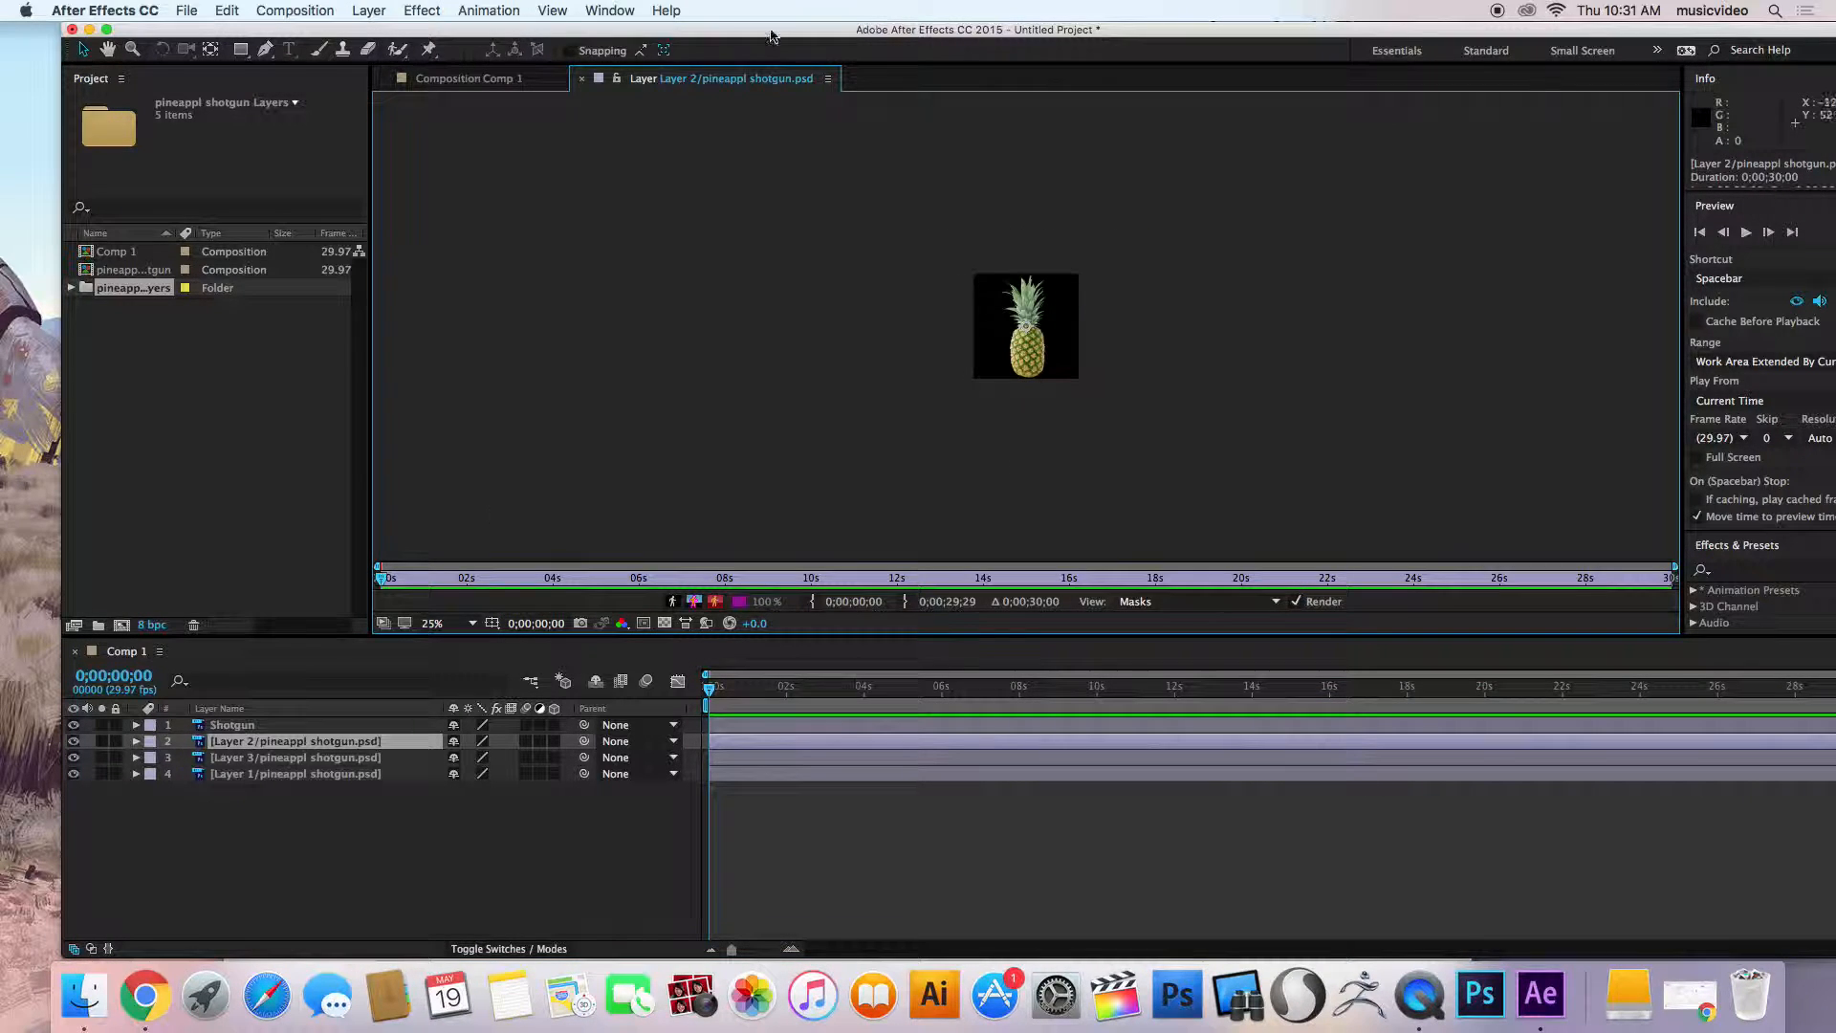
left_click(580, 79)
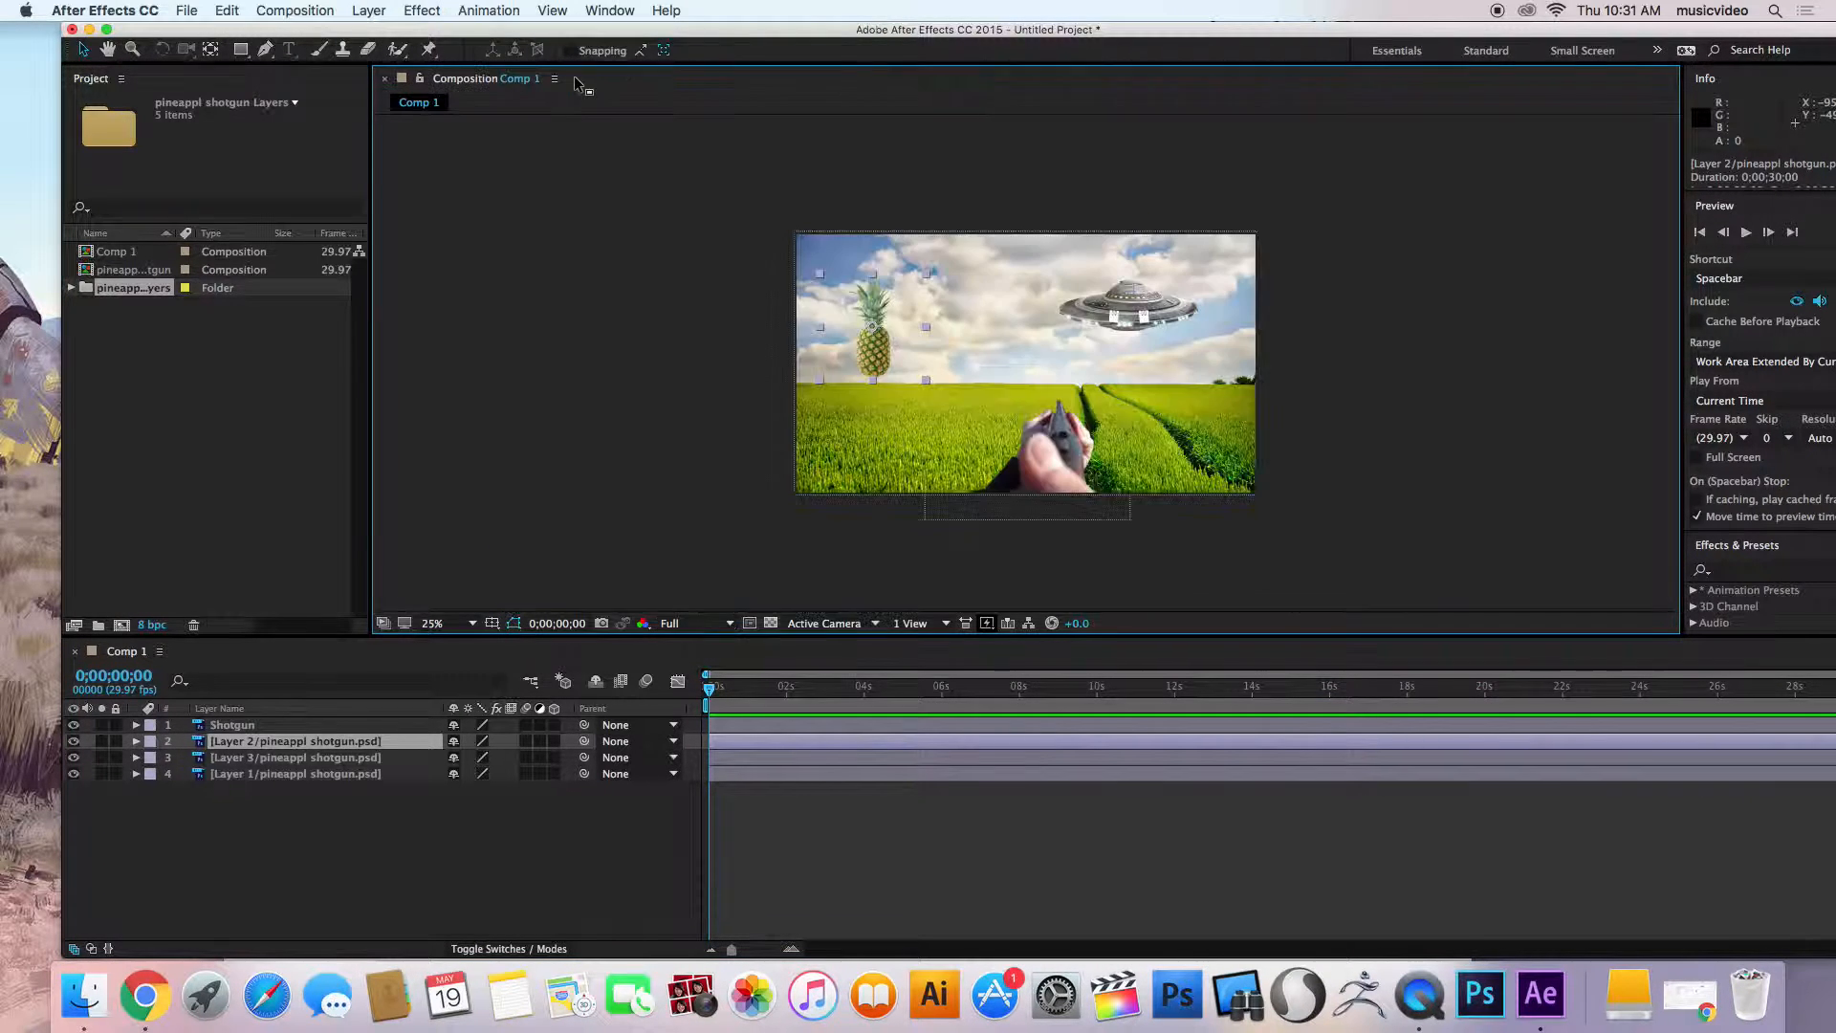
Rename the Layer 2 pineapple layer to Pineaple.
right_click(228, 746)
left_click(297, 943)
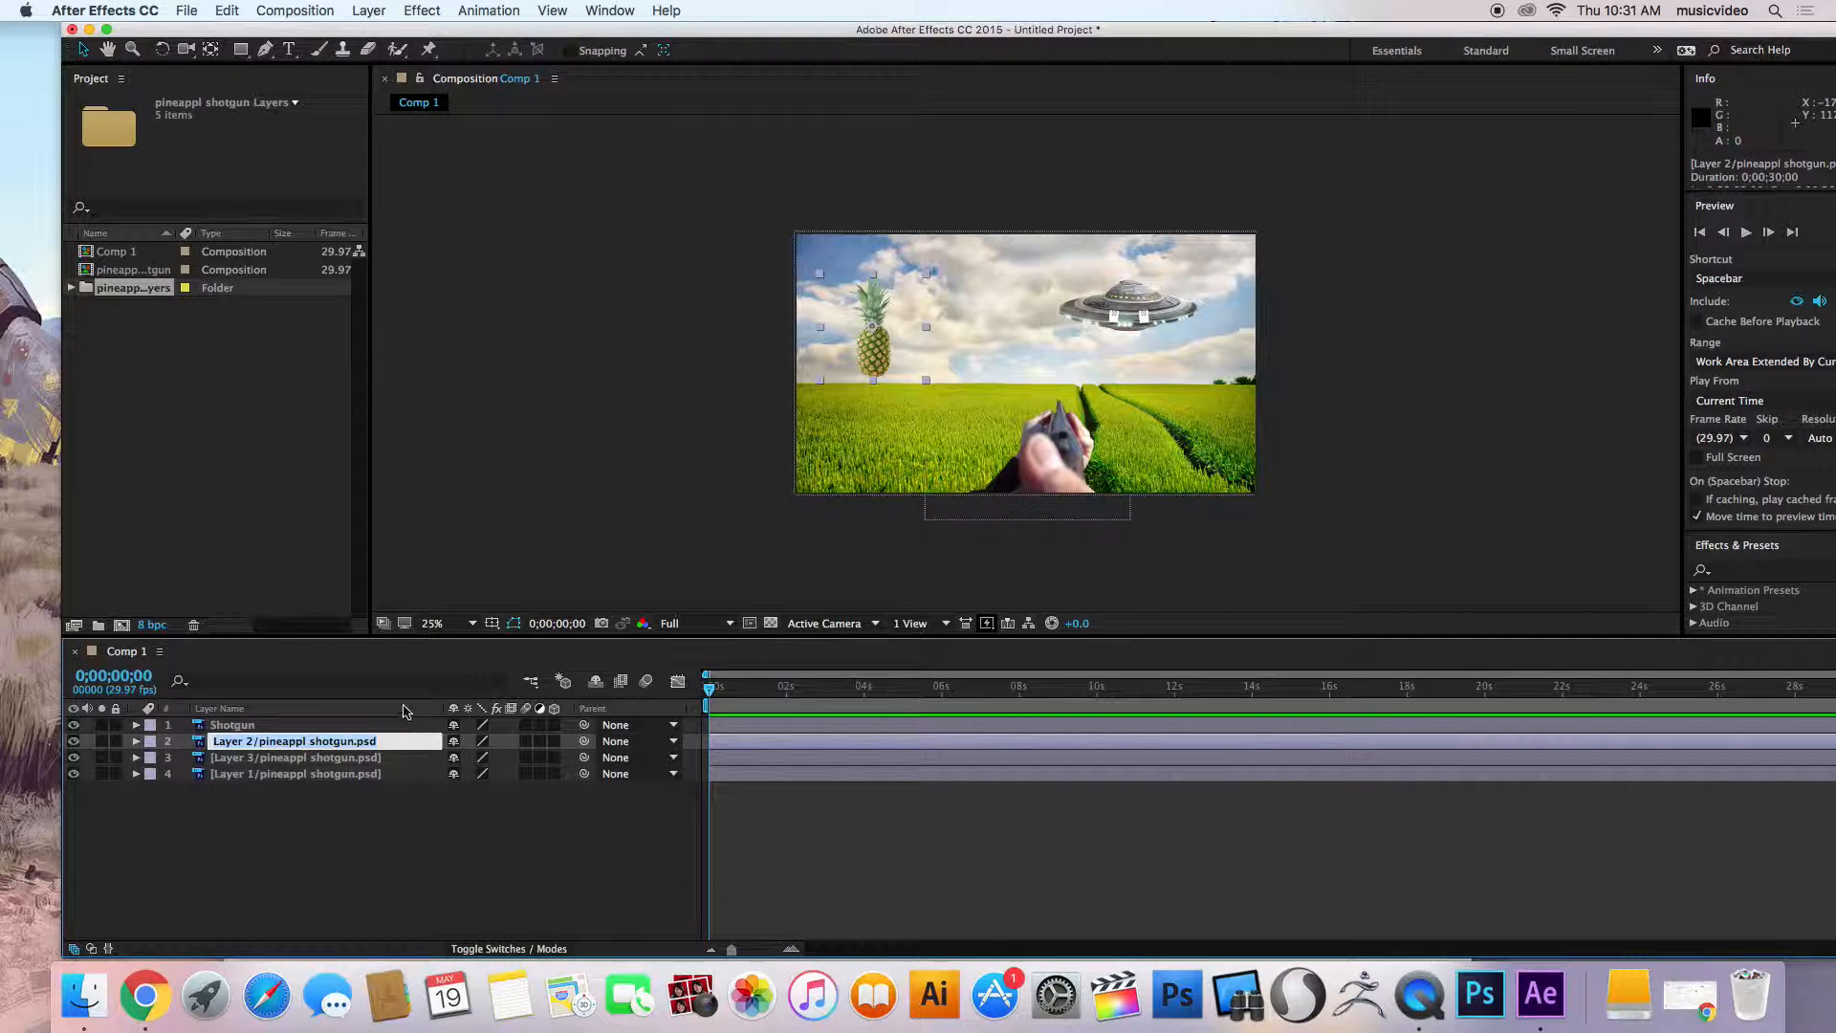
type("Pineap")
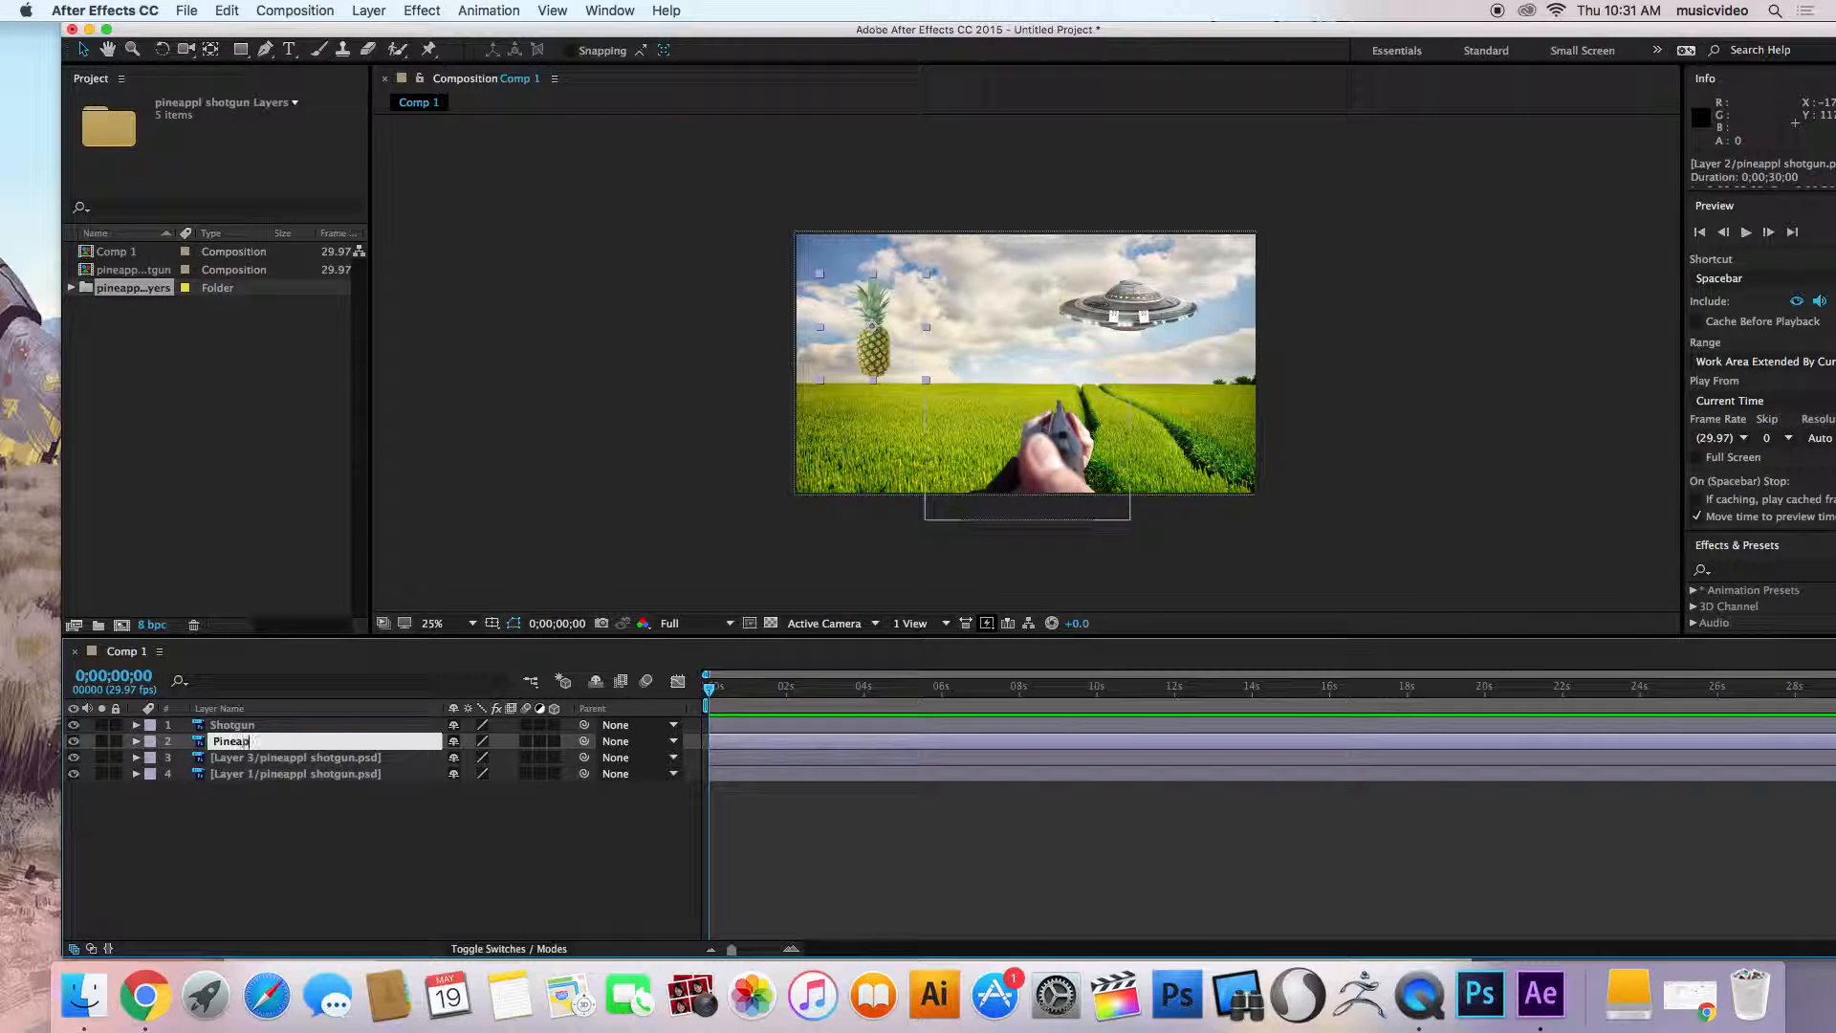
type("le")
Rename the Layer 3 UFO layer to spaceship.
double_click(239, 757)
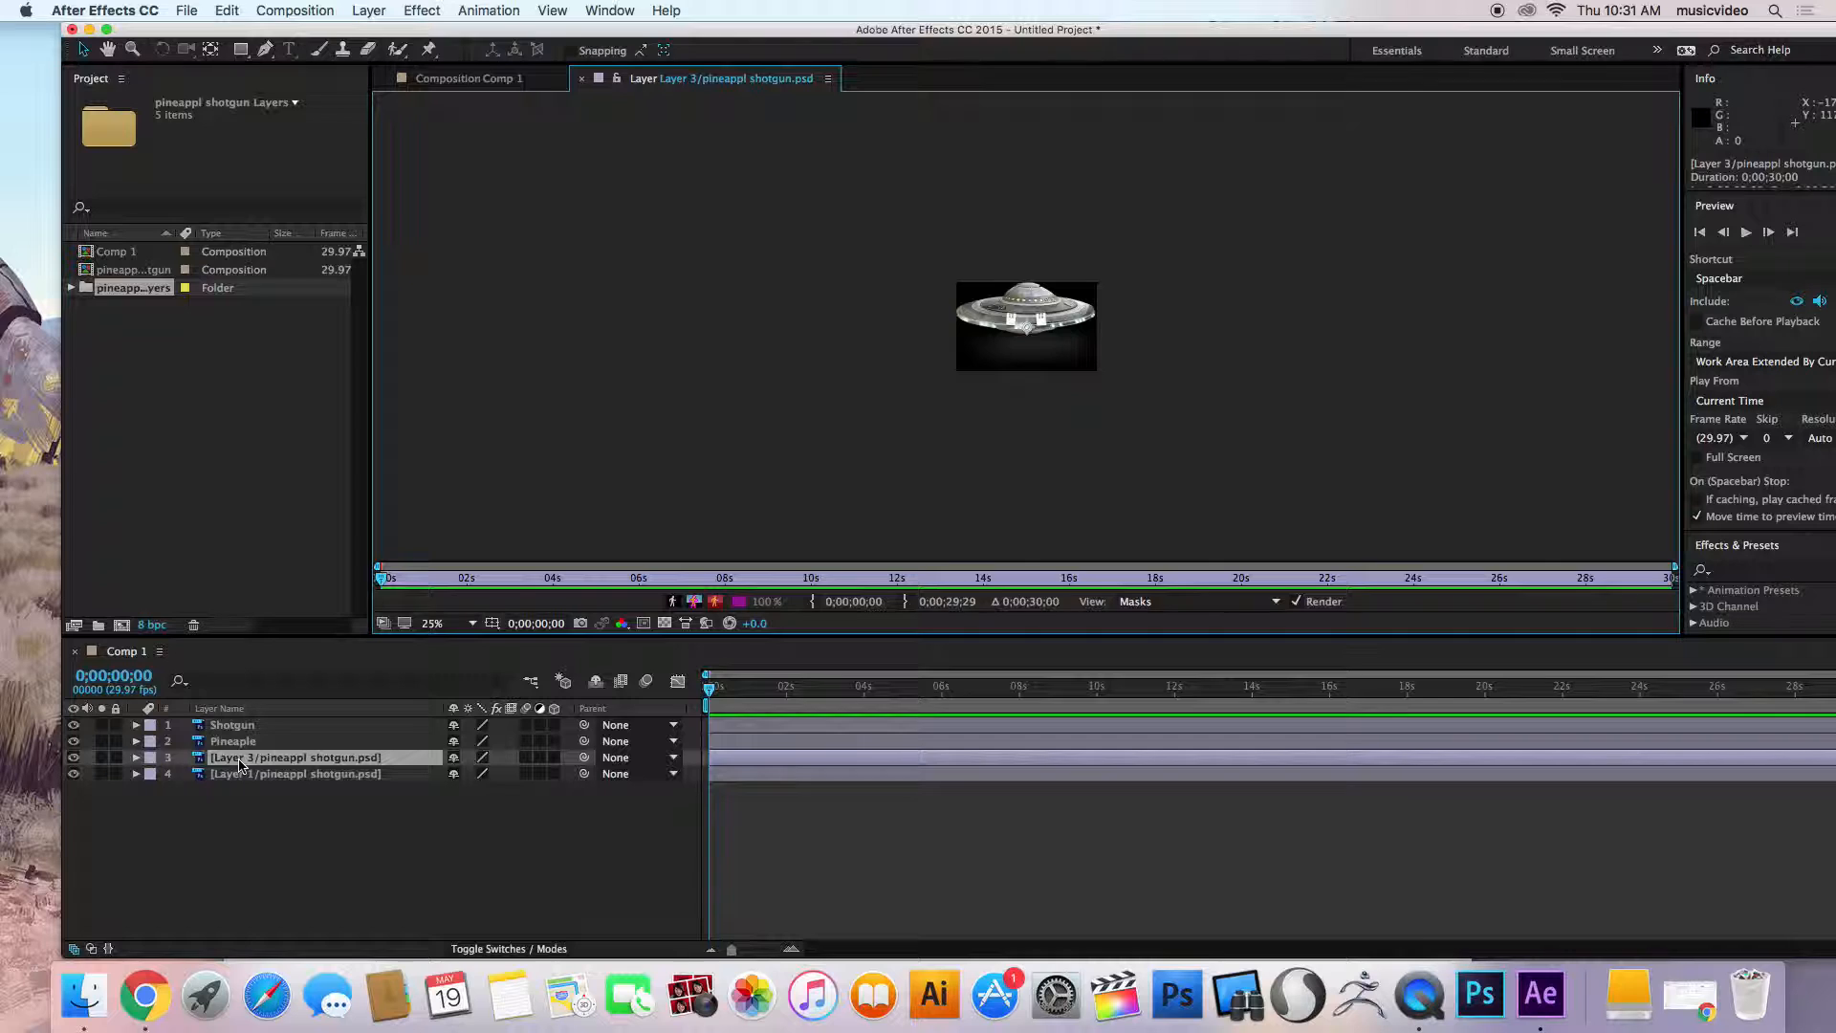
left_click(581, 80)
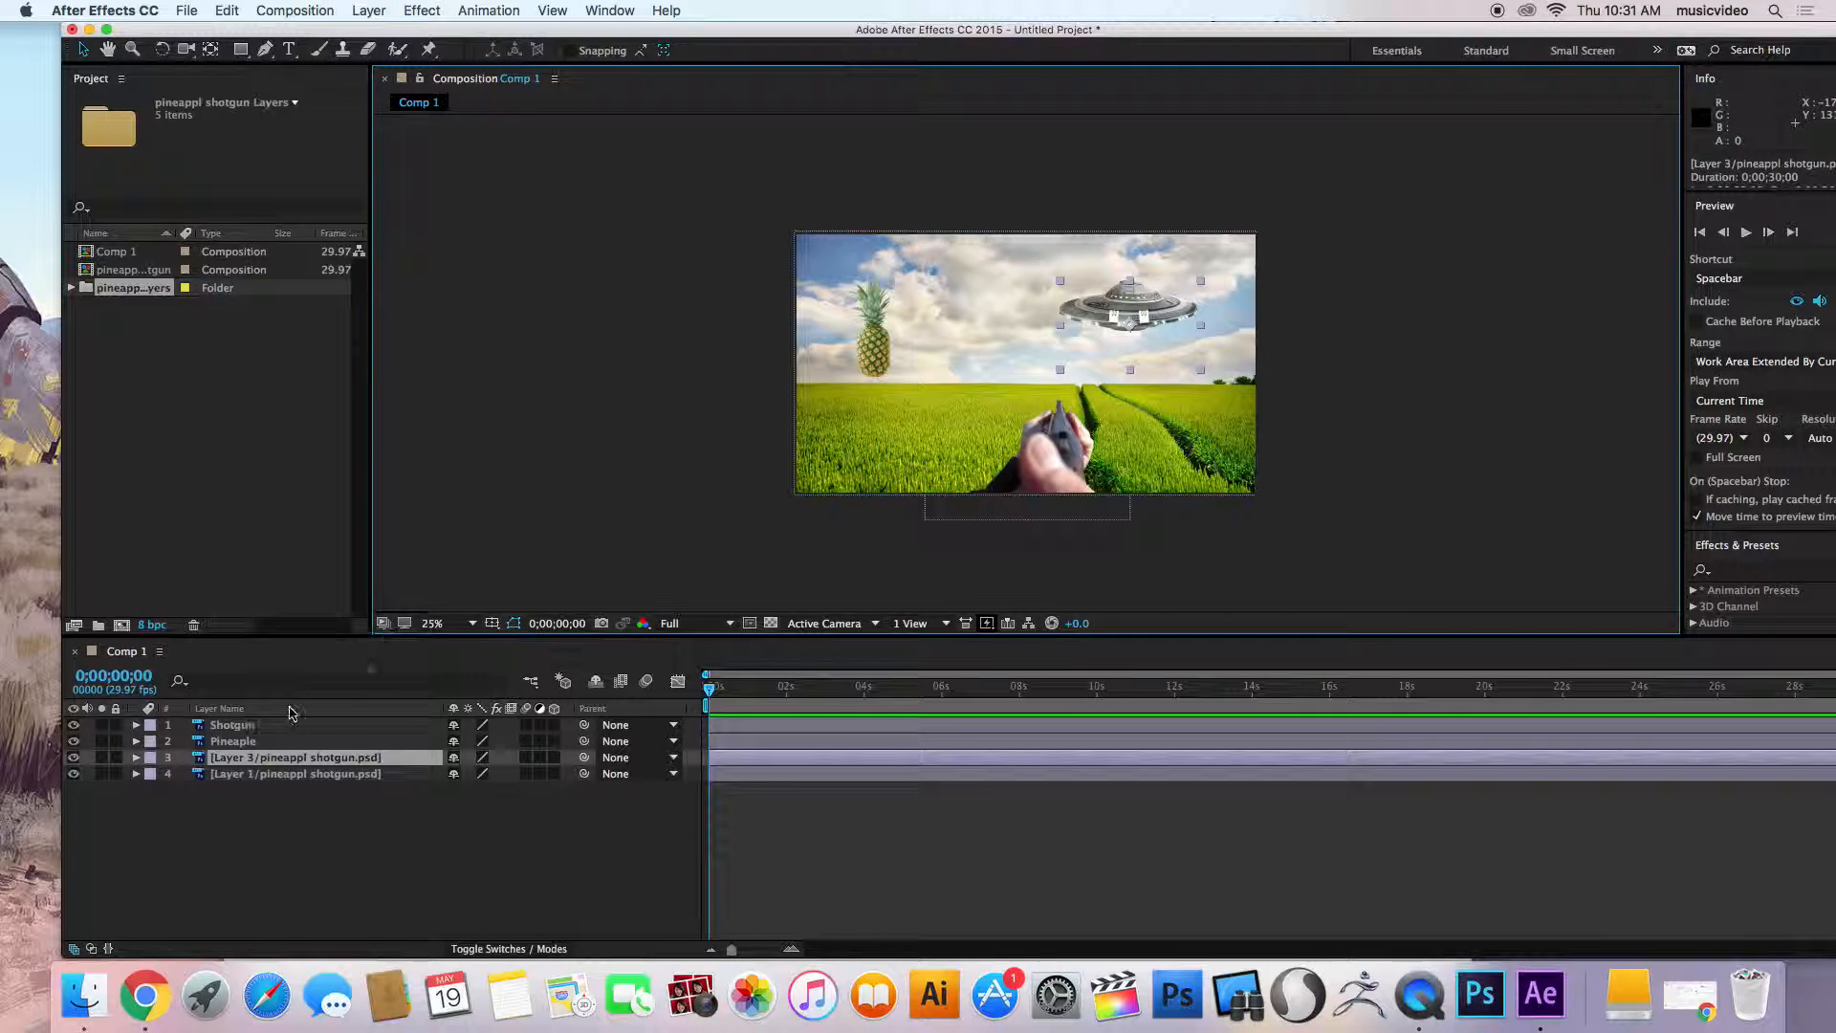
right_click(234, 758)
left_click(277, 940)
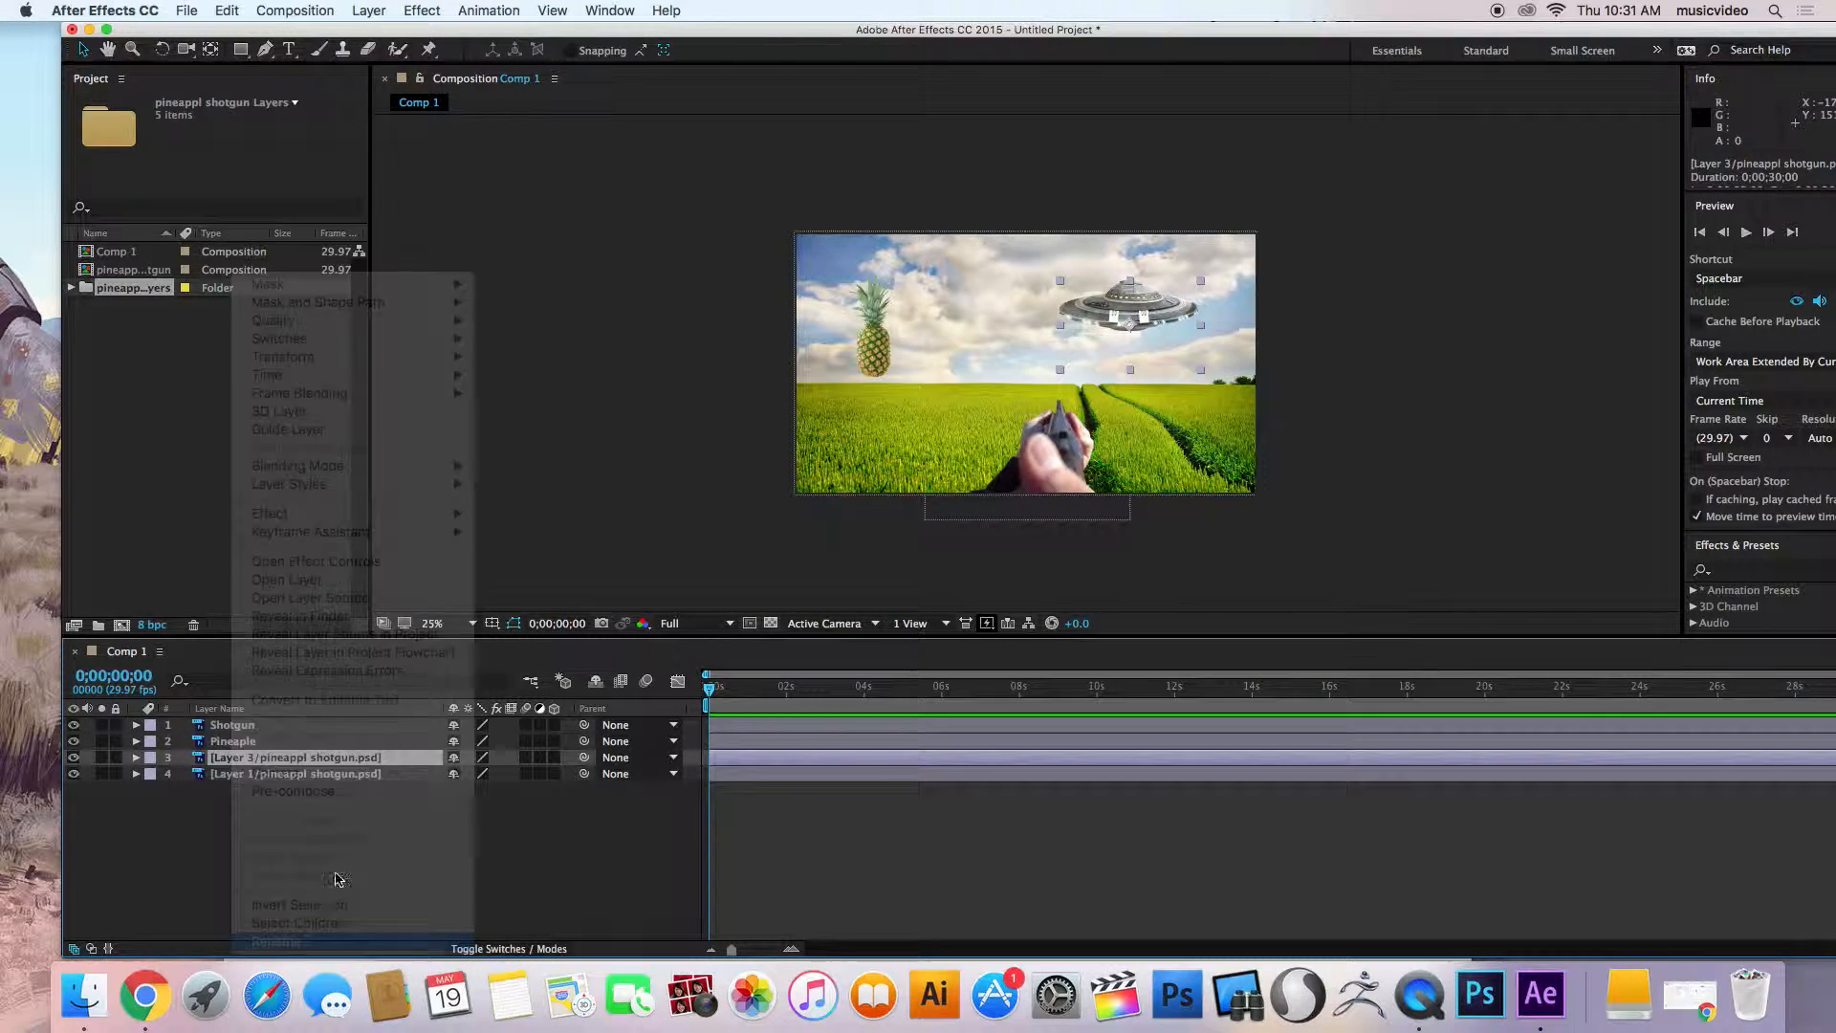
type("spac")
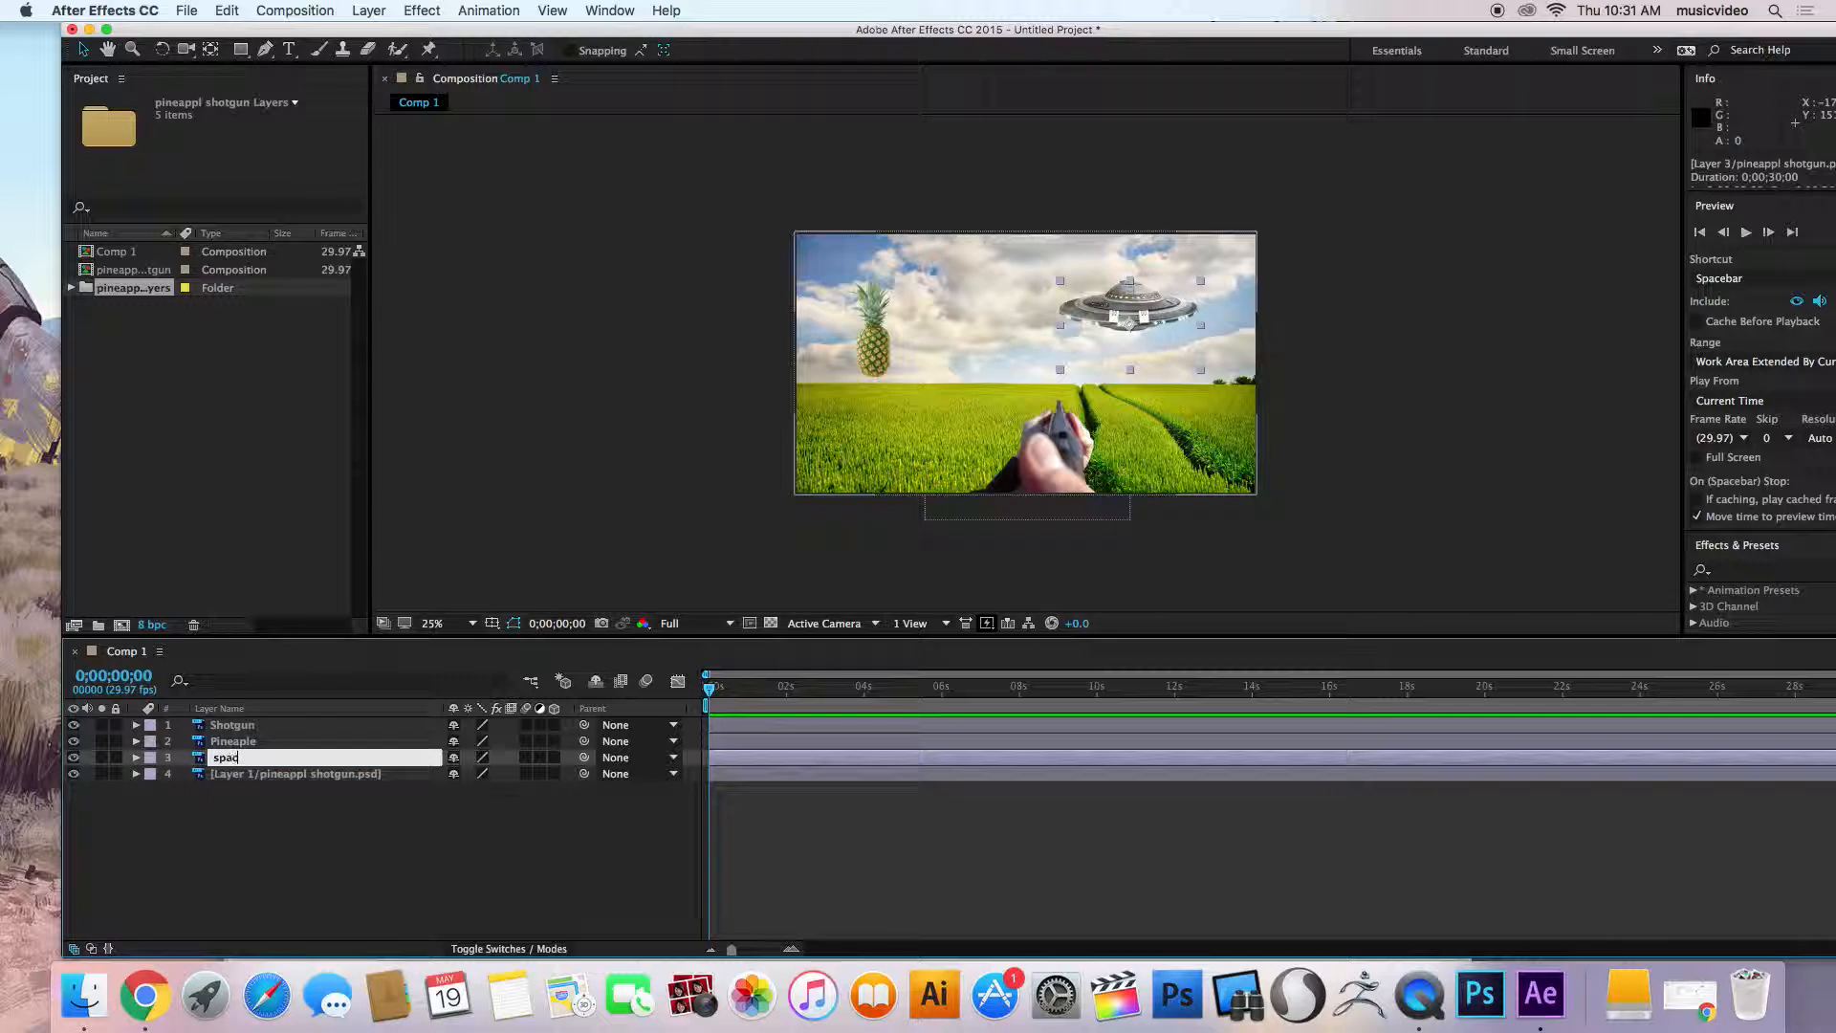
Rename the Layer 1 field image layer to field BG.
left_click(235, 772)
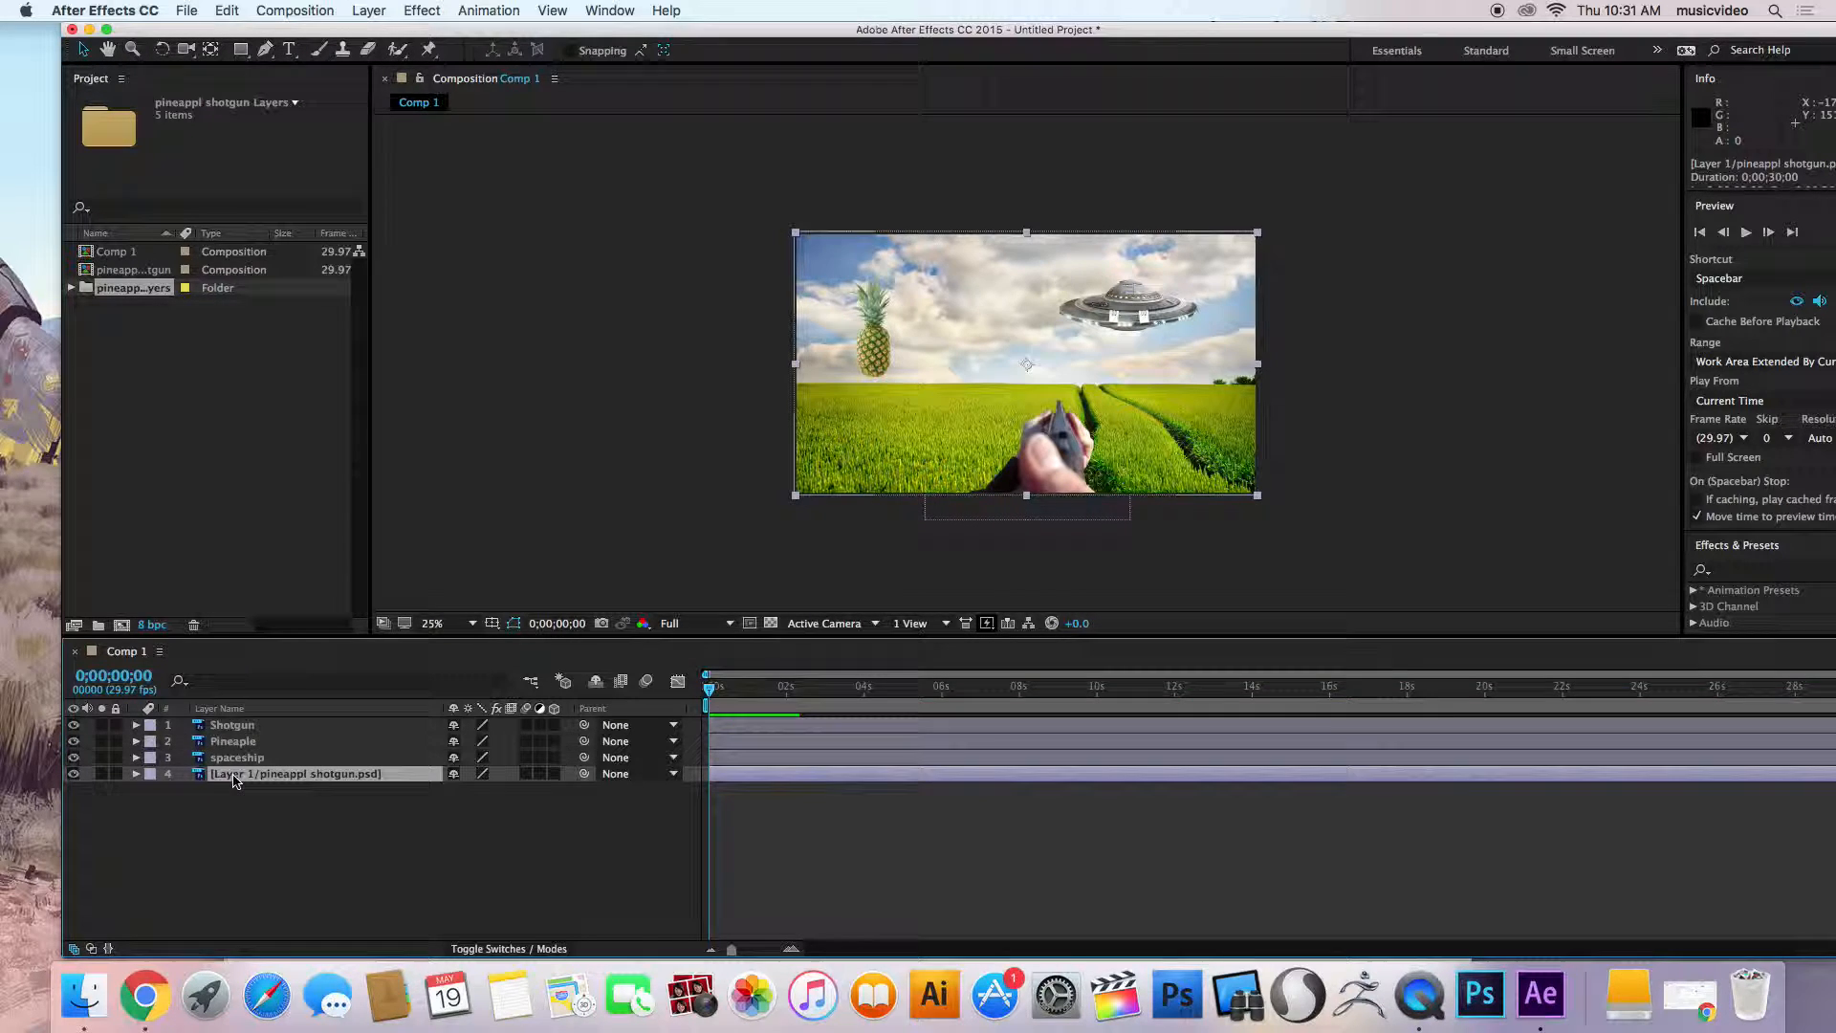
right_click(235, 775)
left_click(280, 941)
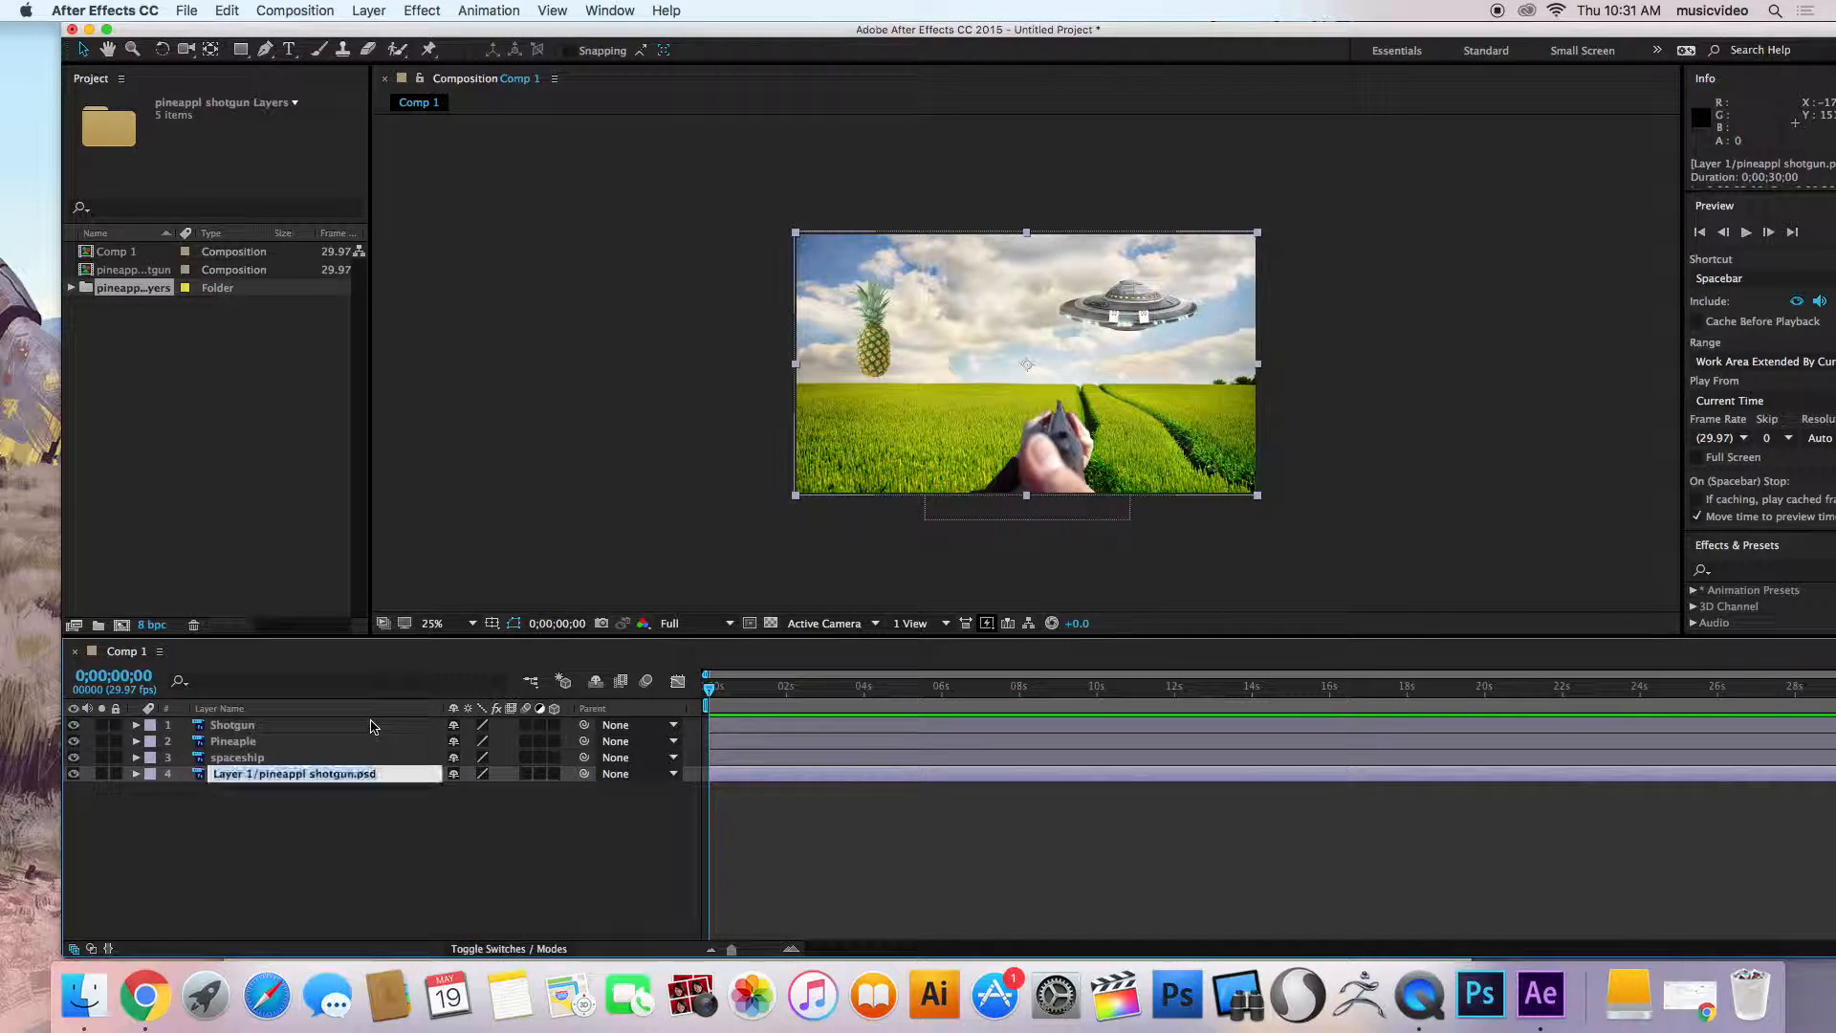
type("field BG")
left_click(377, 813)
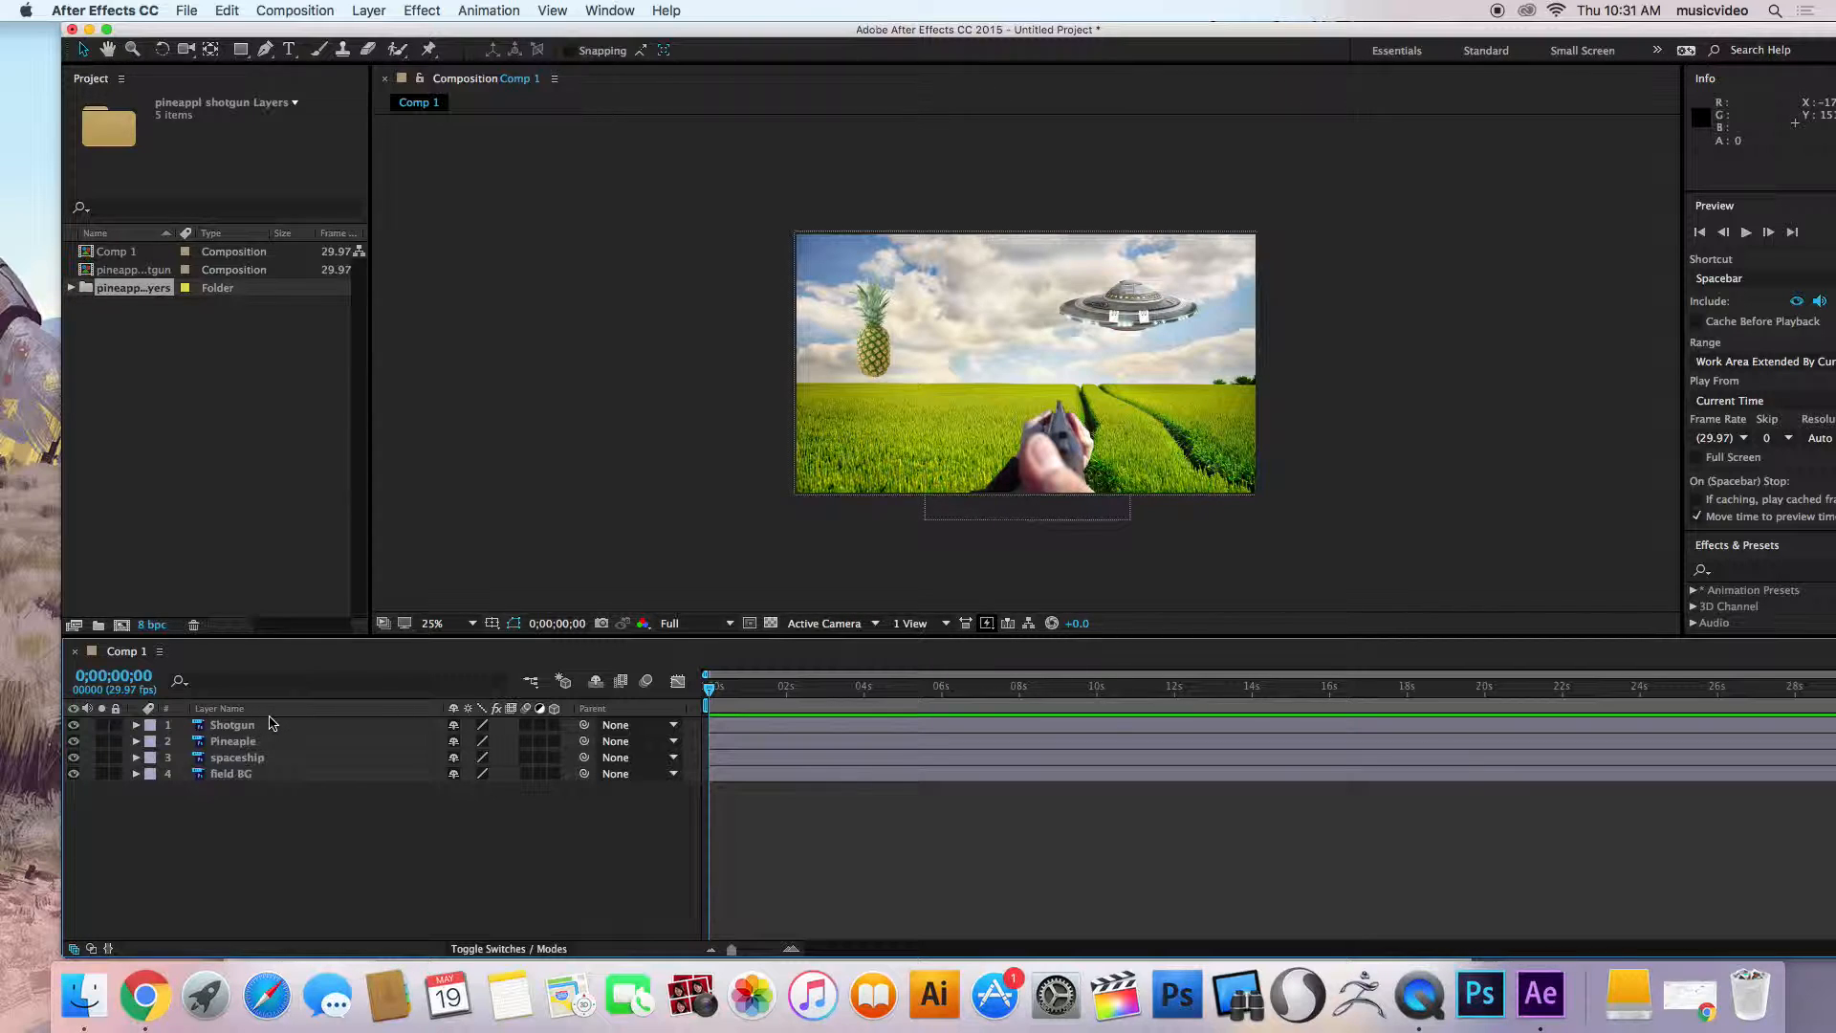
Reveal Position on all four layers and set a starting position keyframe for each at 0;00;00;00.
key("p")
left_click(184, 741)
left_click(184, 773)
left_click(184, 806)
left_click(183, 839)
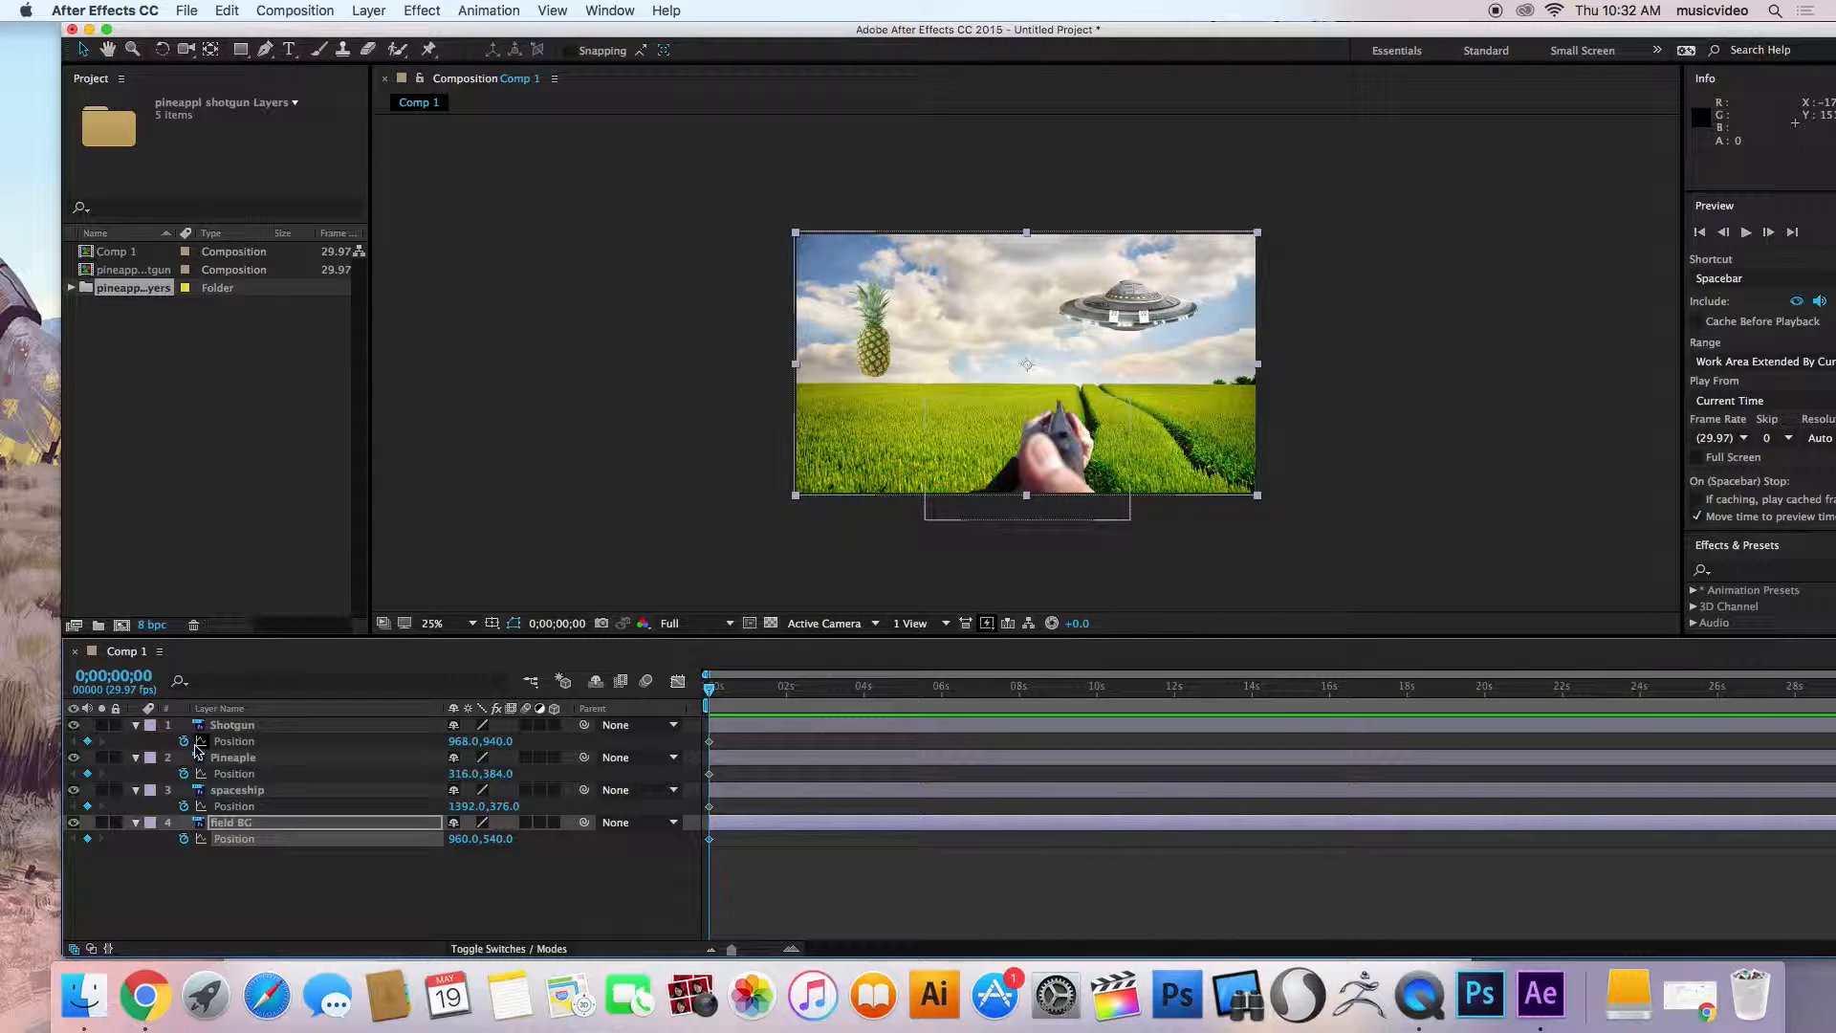
Animate the Shotgun moving sideways back and forth with position keyframes from 0;00;01;28, ending at about 704, 944 at 0;00;05;03.
left_click_drag(708, 690, 784, 692)
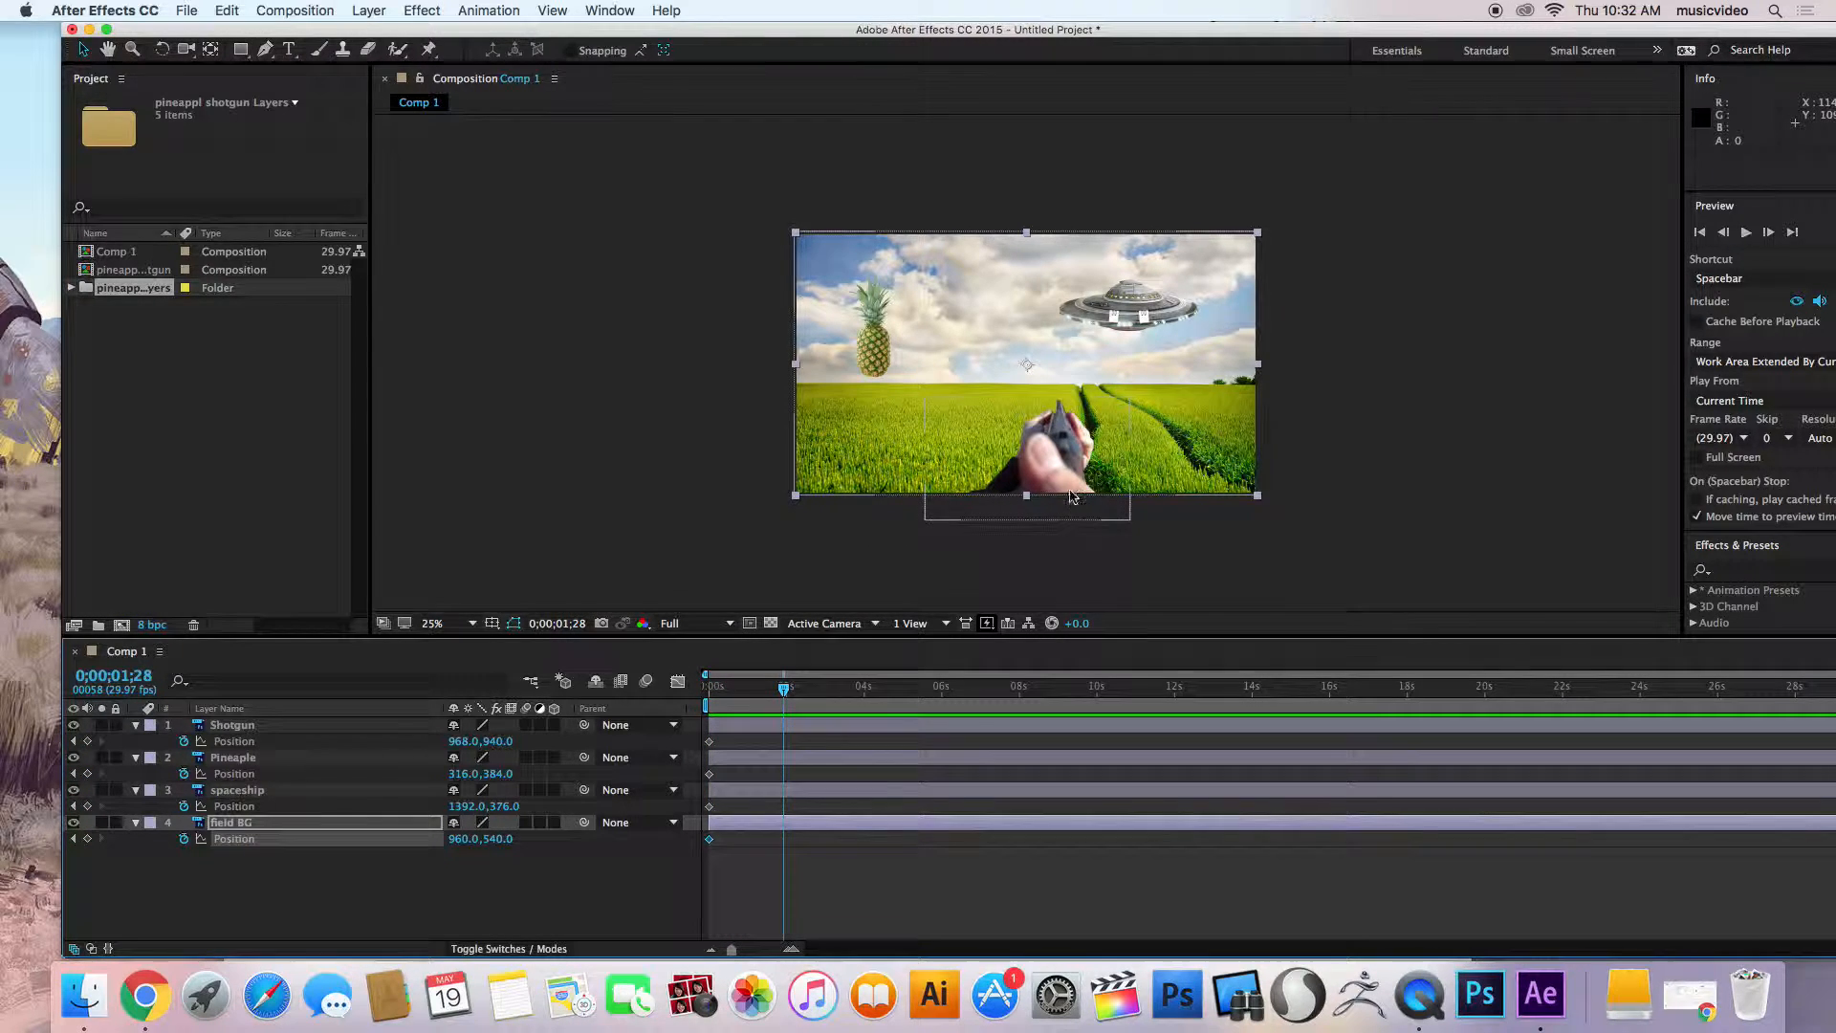
left_click_drag(1057, 465, 980, 450)
key("super+z")
left_click(1185, 563)
left_click_drag(784, 689, 831, 693)
left_click_drag(985, 496, 1031, 497)
left_click_drag(830, 690, 867, 690)
left_click_drag(1025, 496, 1067, 404)
left_click(906, 687)
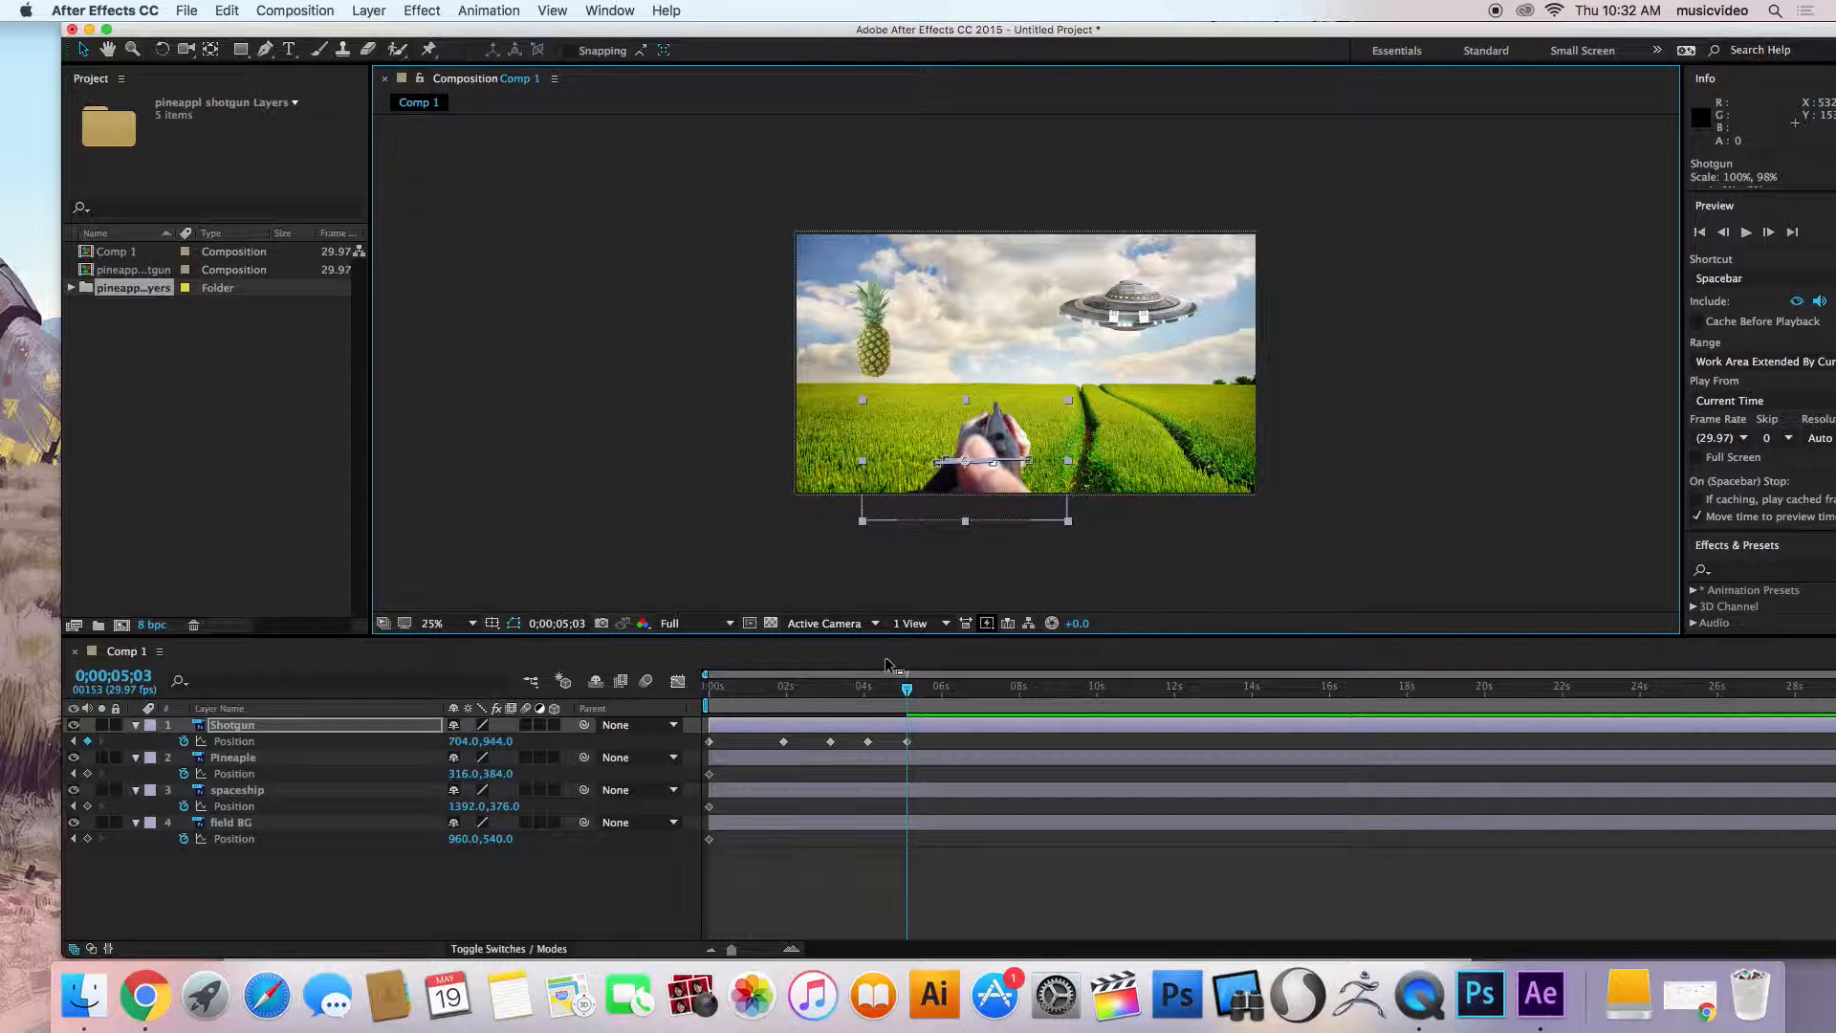
Start keyframing the Shotgun's Scale at 0;00;05;03 and enlarge the gun to about 118.6, 120.2%.
key("s")
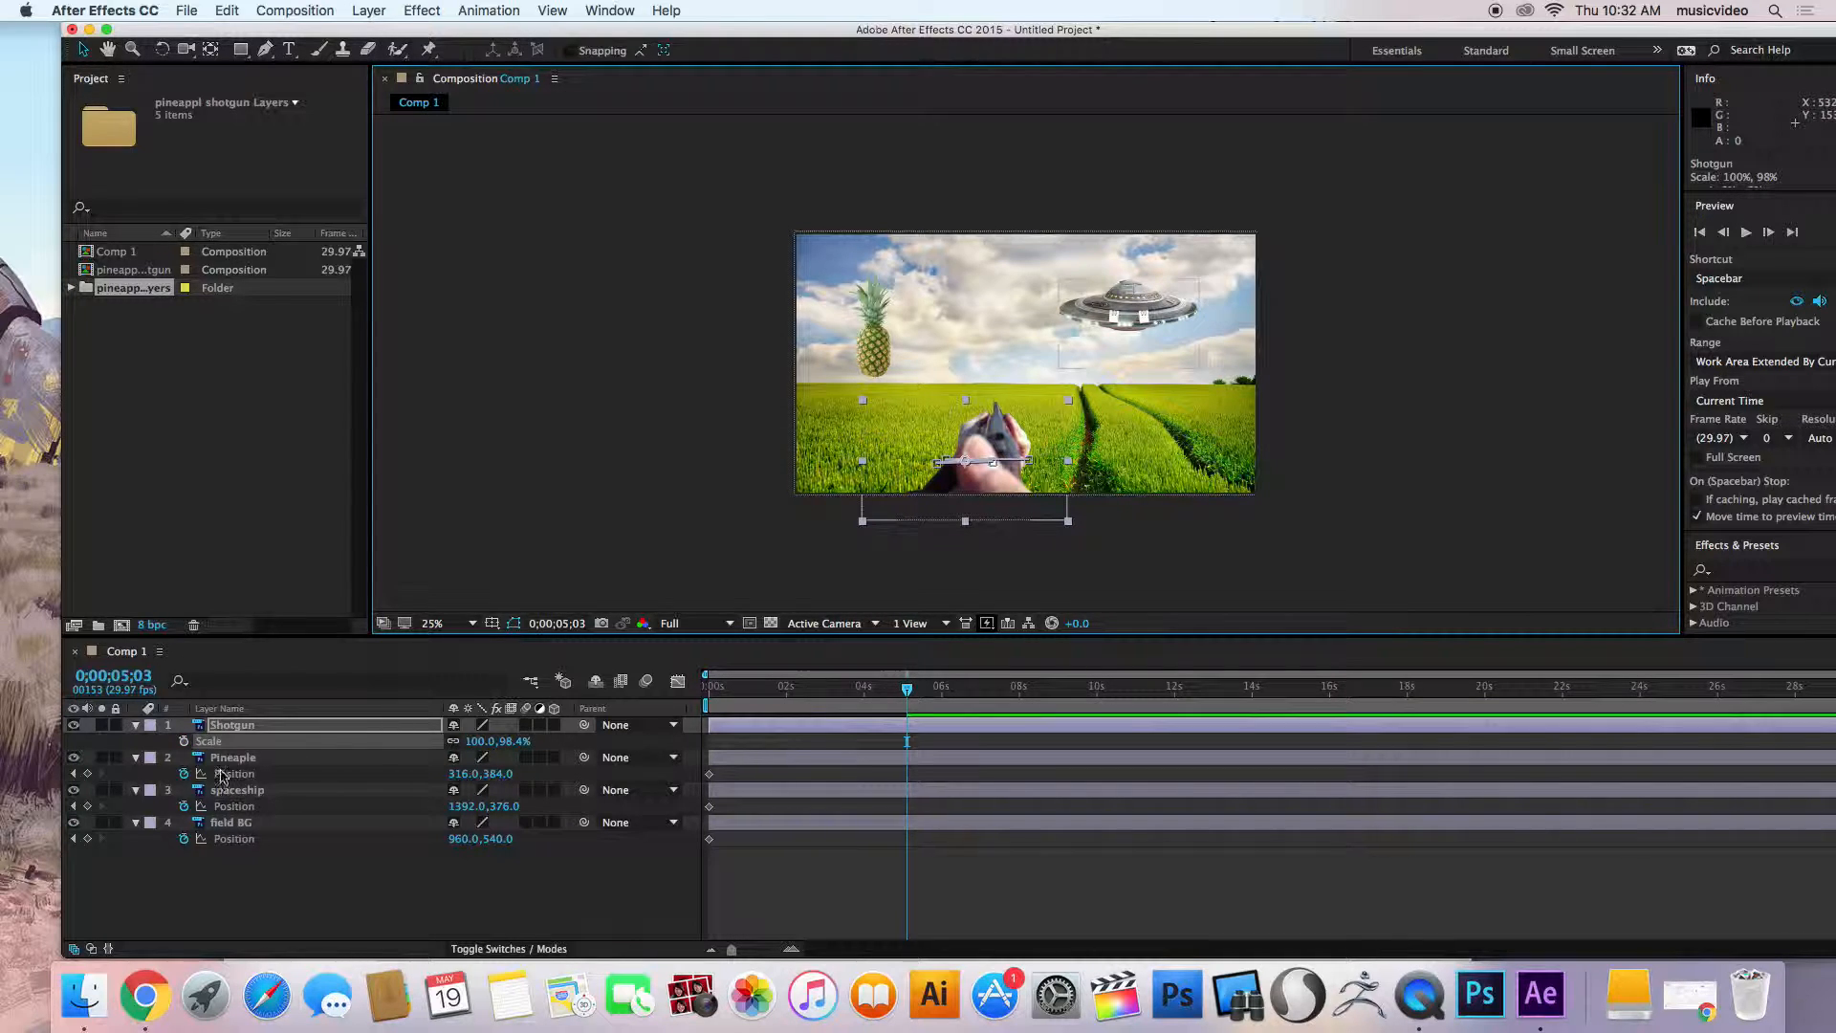
left_click_drag(1068, 400, 1087, 386)
Move the Shotgun to about 876, 940 at 0;00;06;00 and preview the animation from the start.
left_click_drag(908, 695, 936, 695)
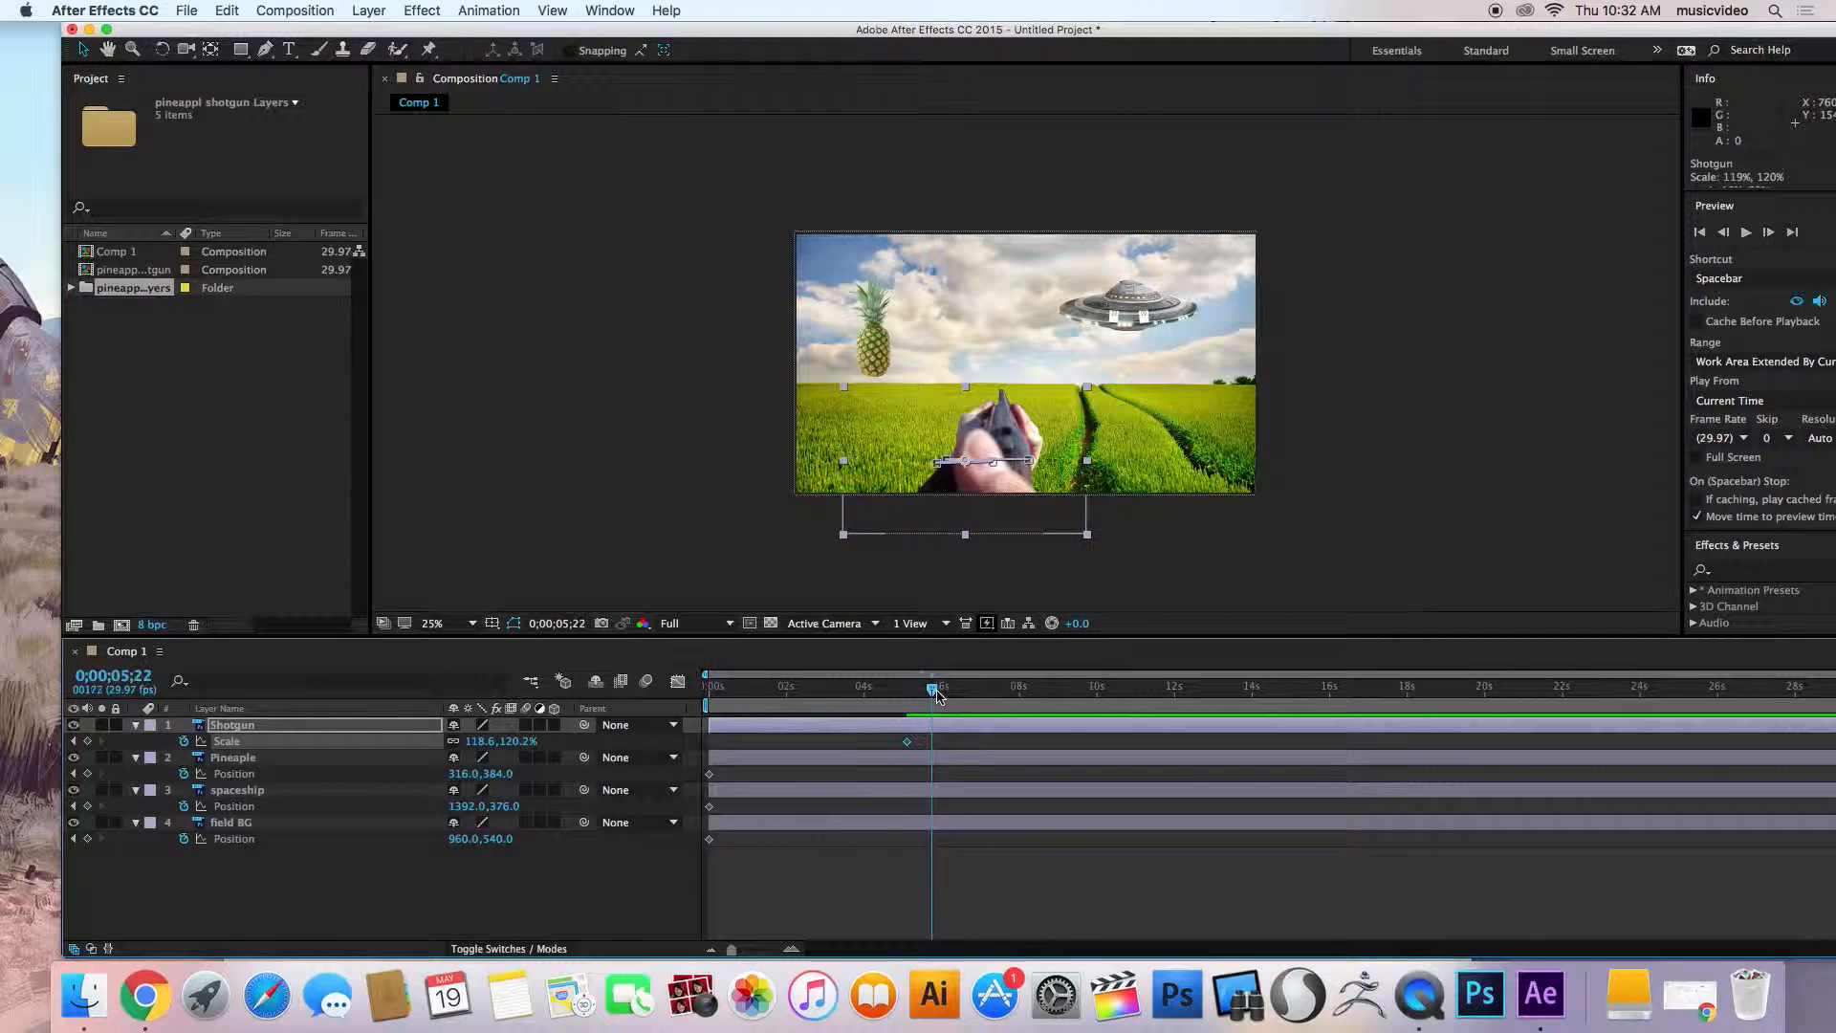
left_click_drag(1024, 460, 1067, 442)
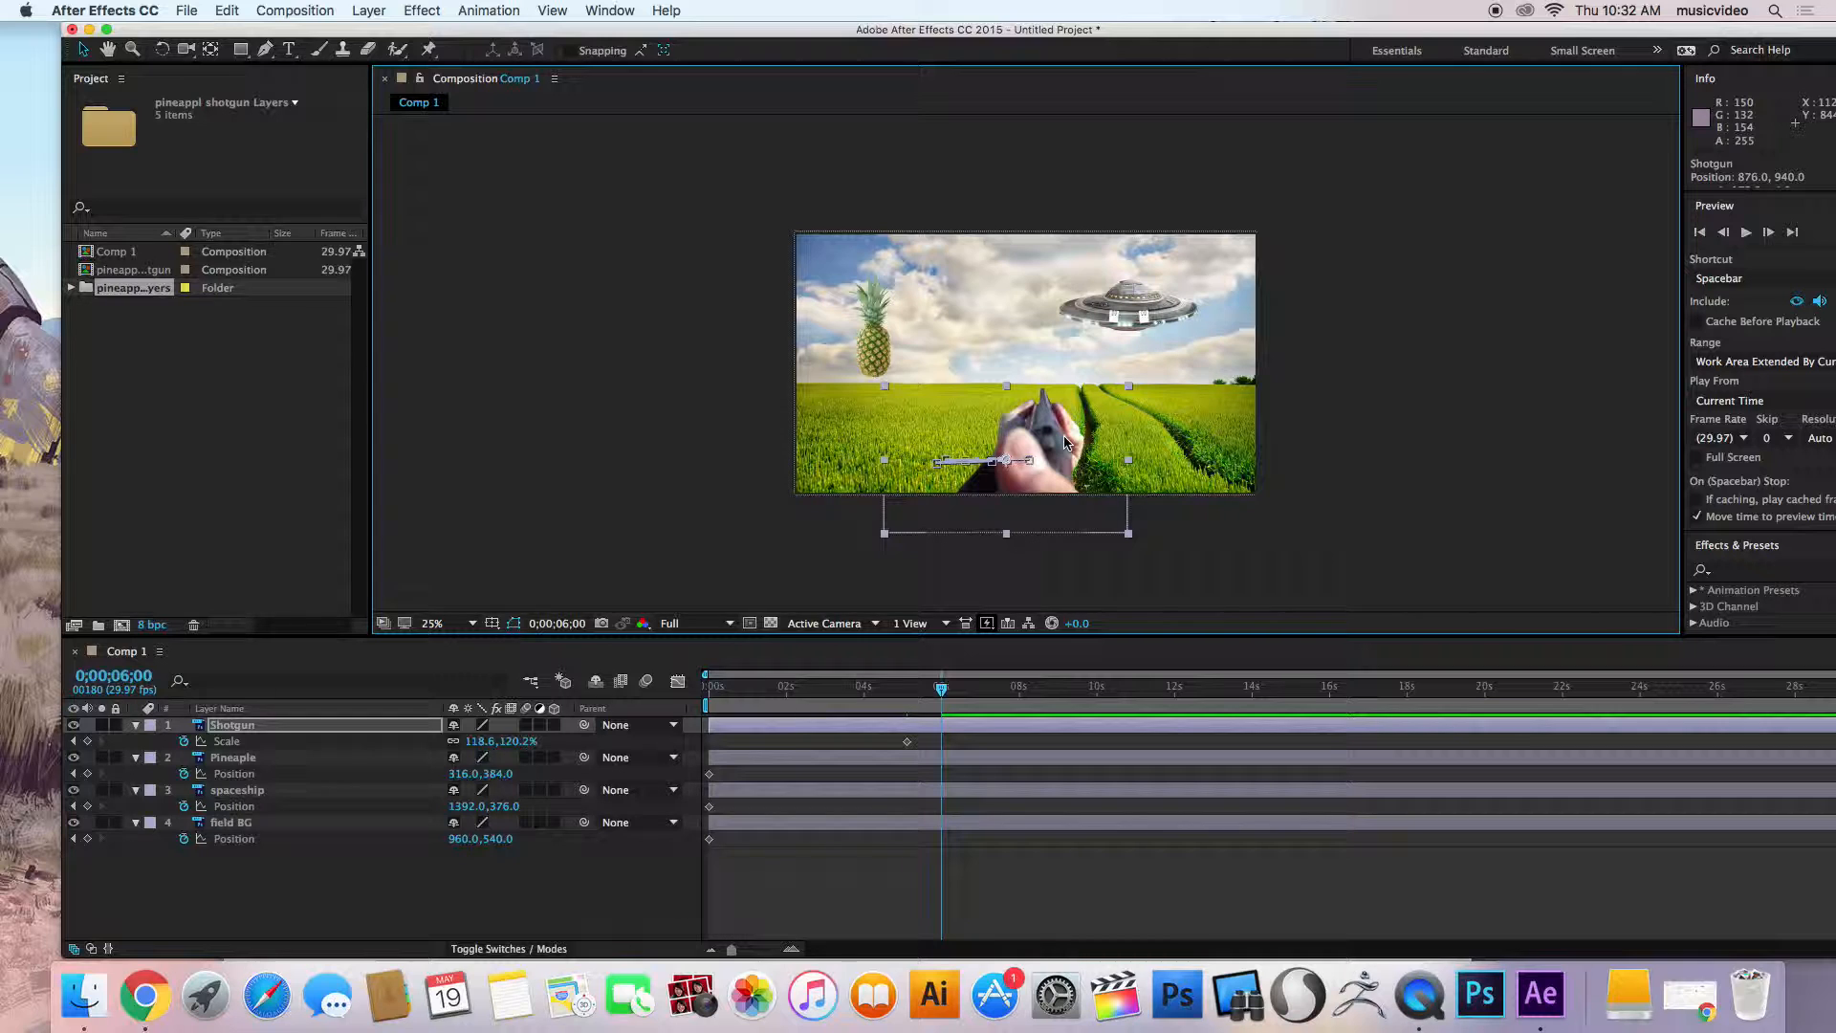
key("space")
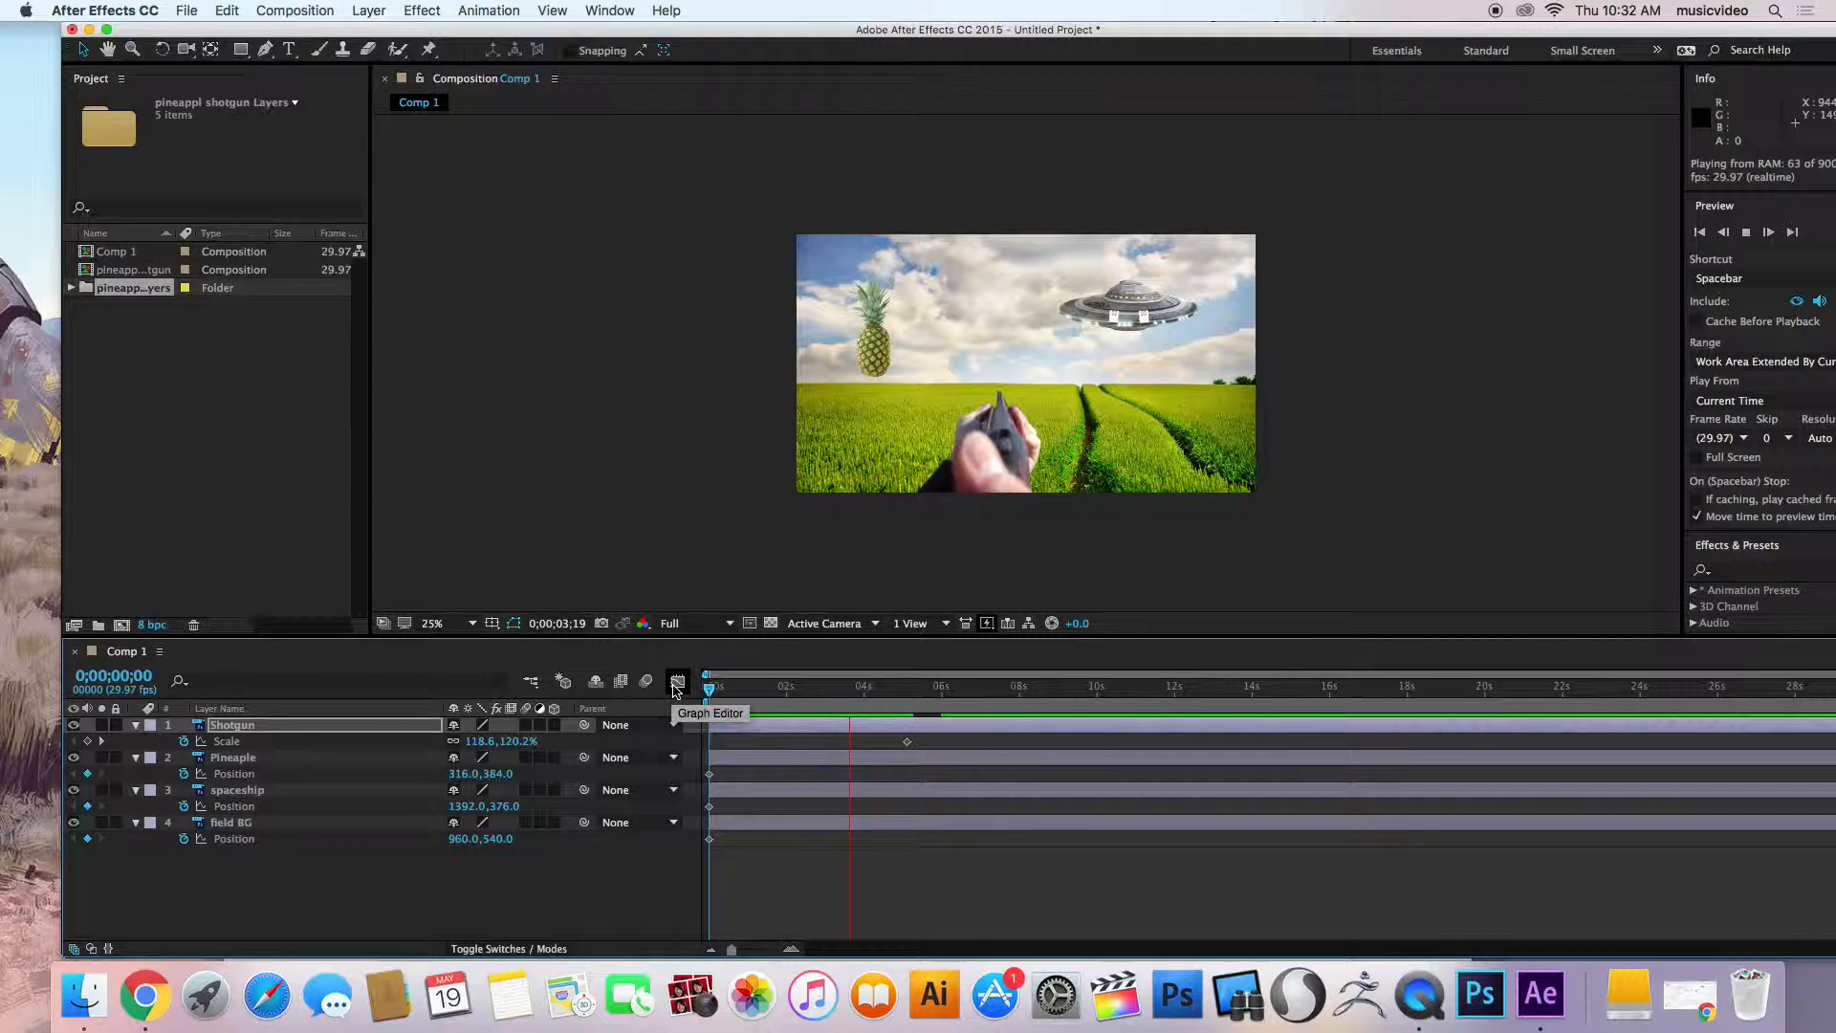
key("space")
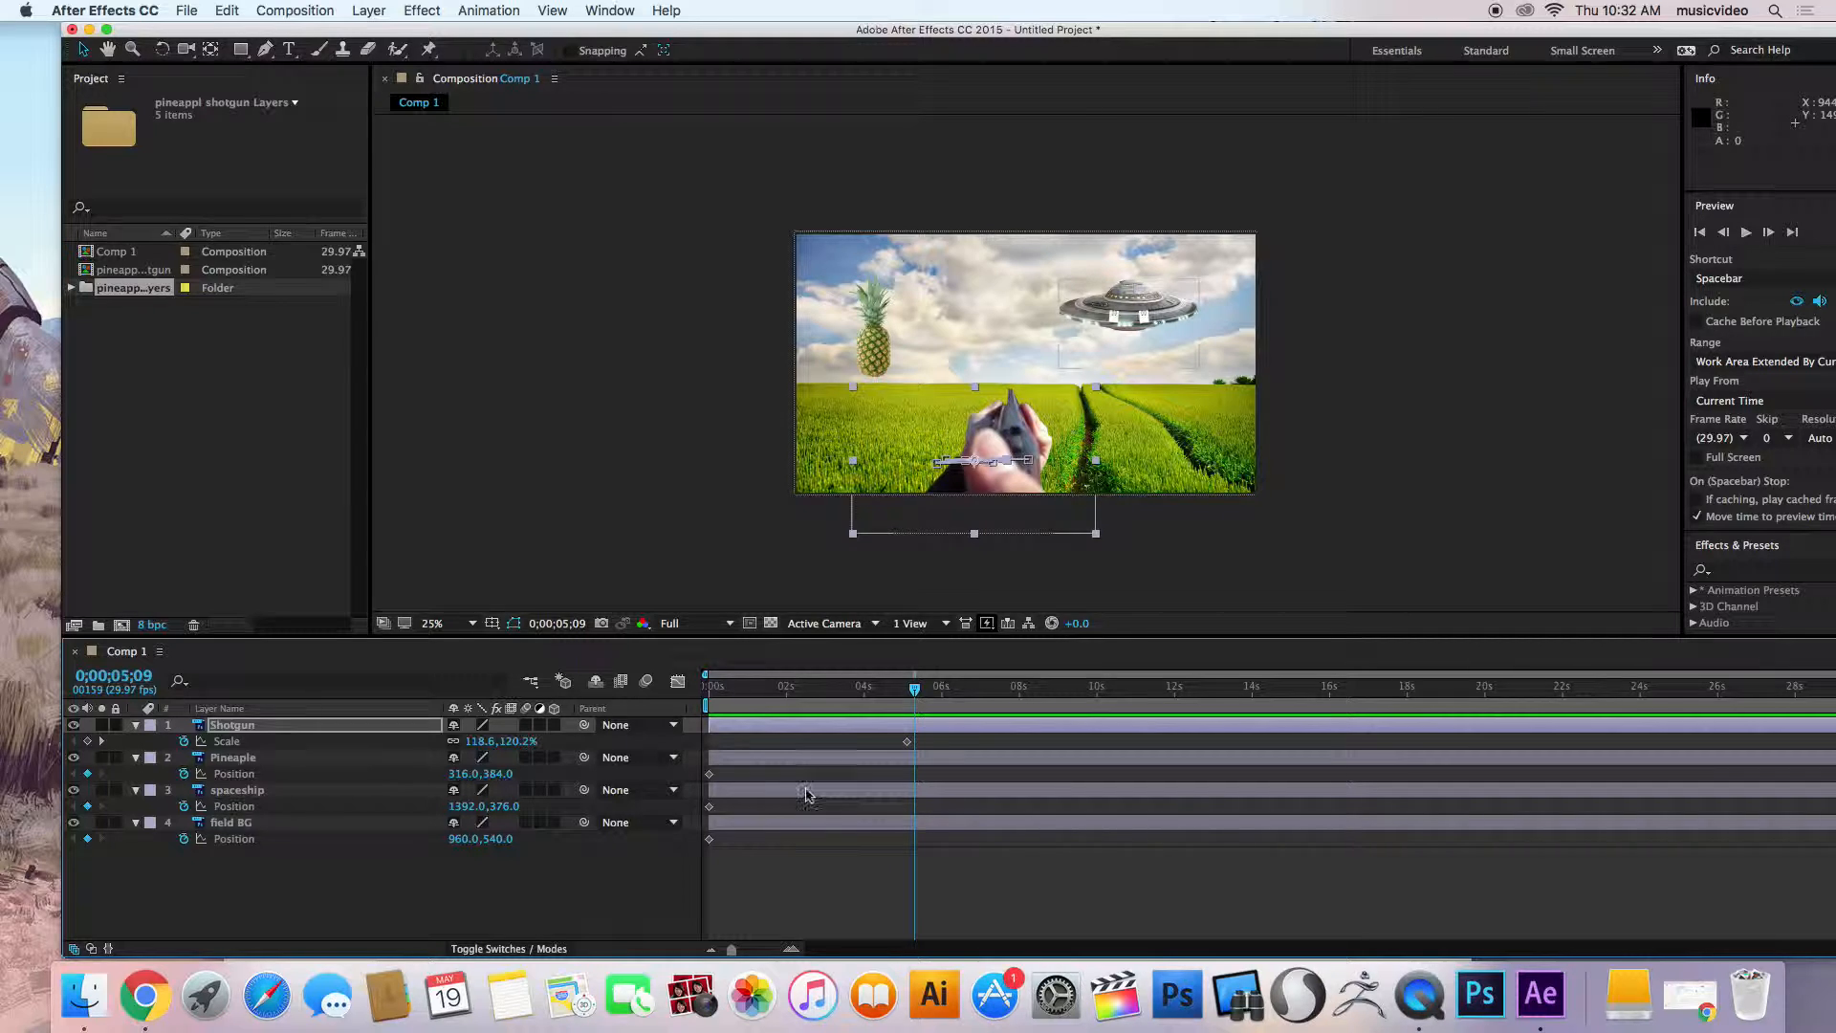
Expand the spaceship layer's transform properties and set a Scale keyframe at 0;00;00;00.
left_click(236, 793)
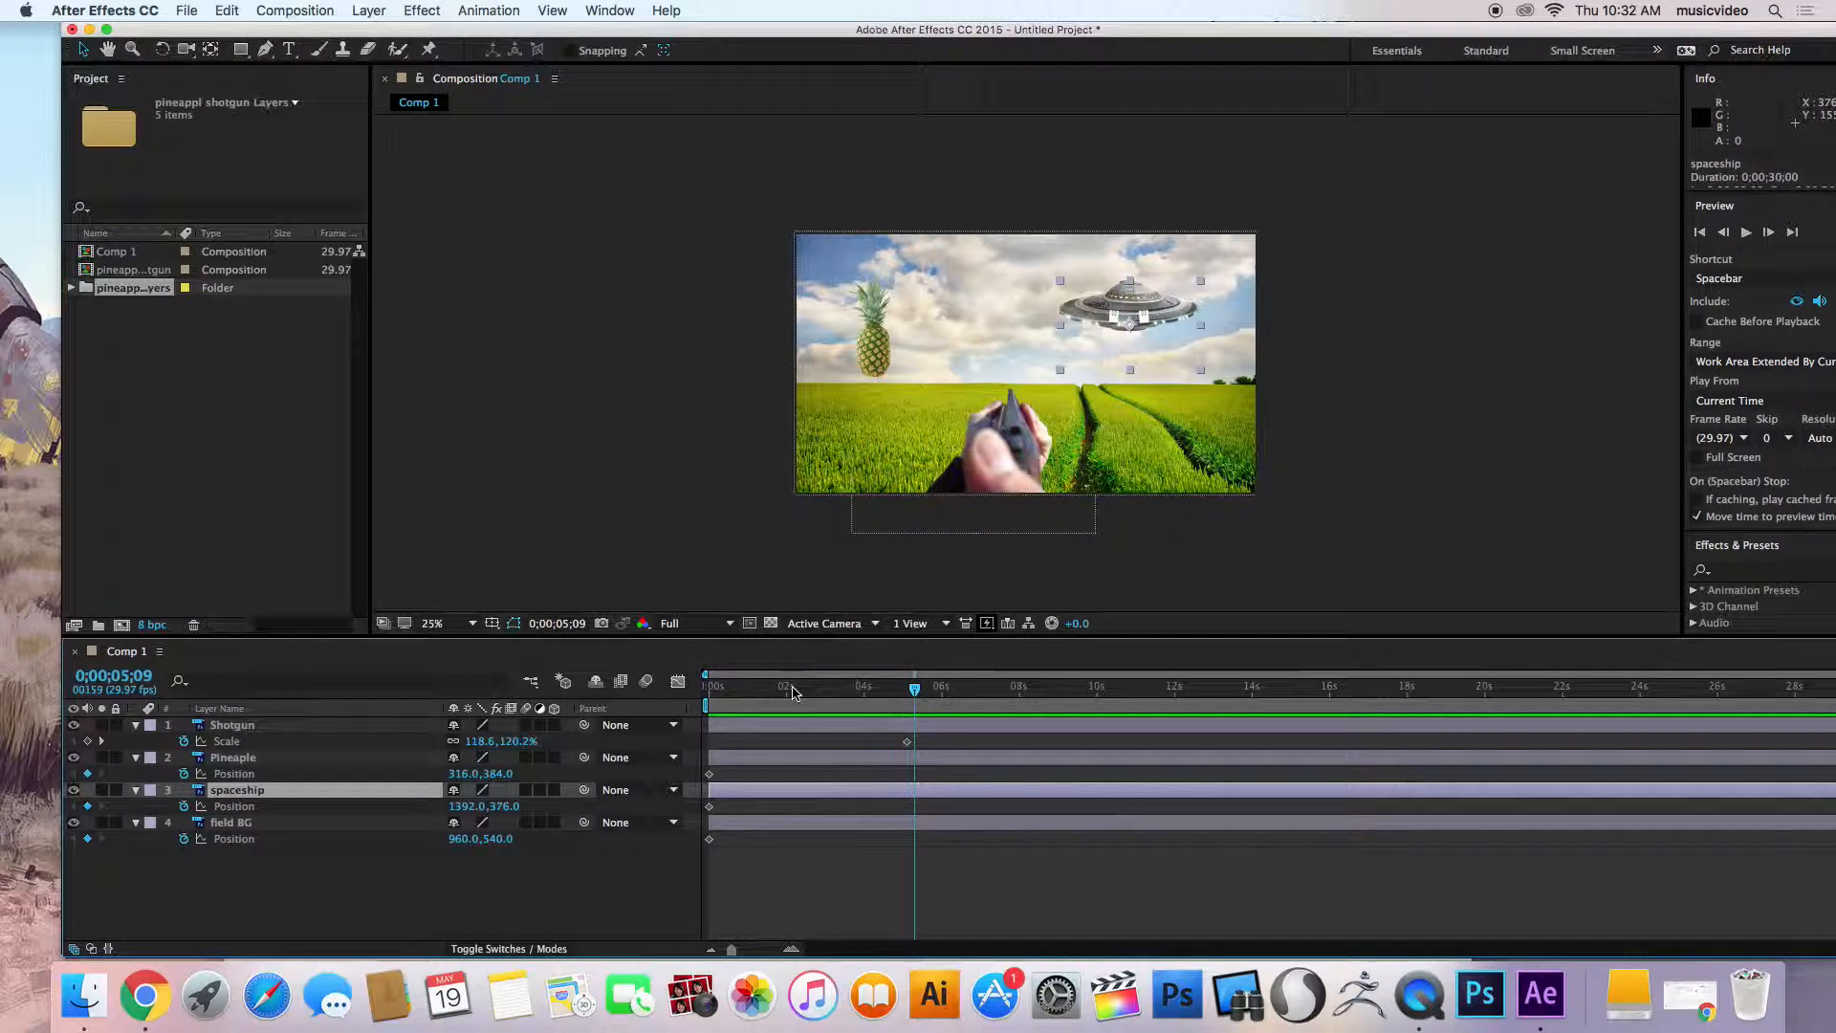
left_click_drag(772, 687, 697, 700)
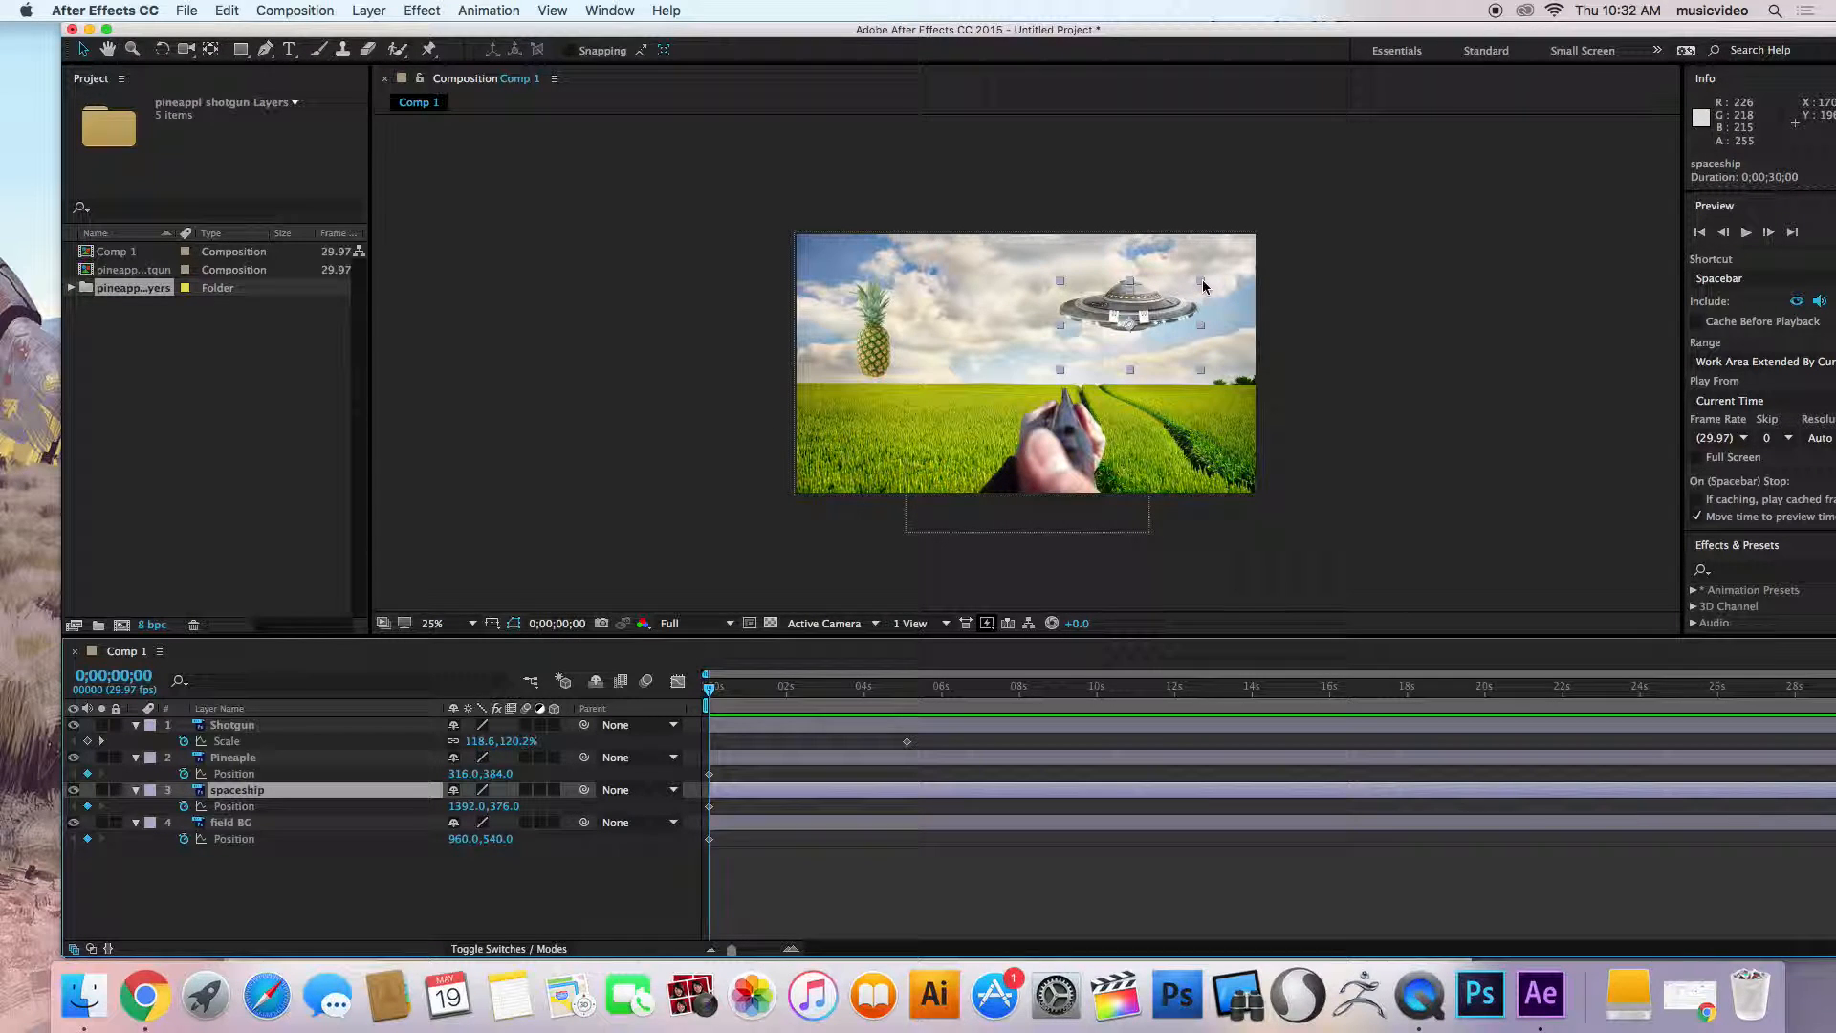
left_click(135, 792)
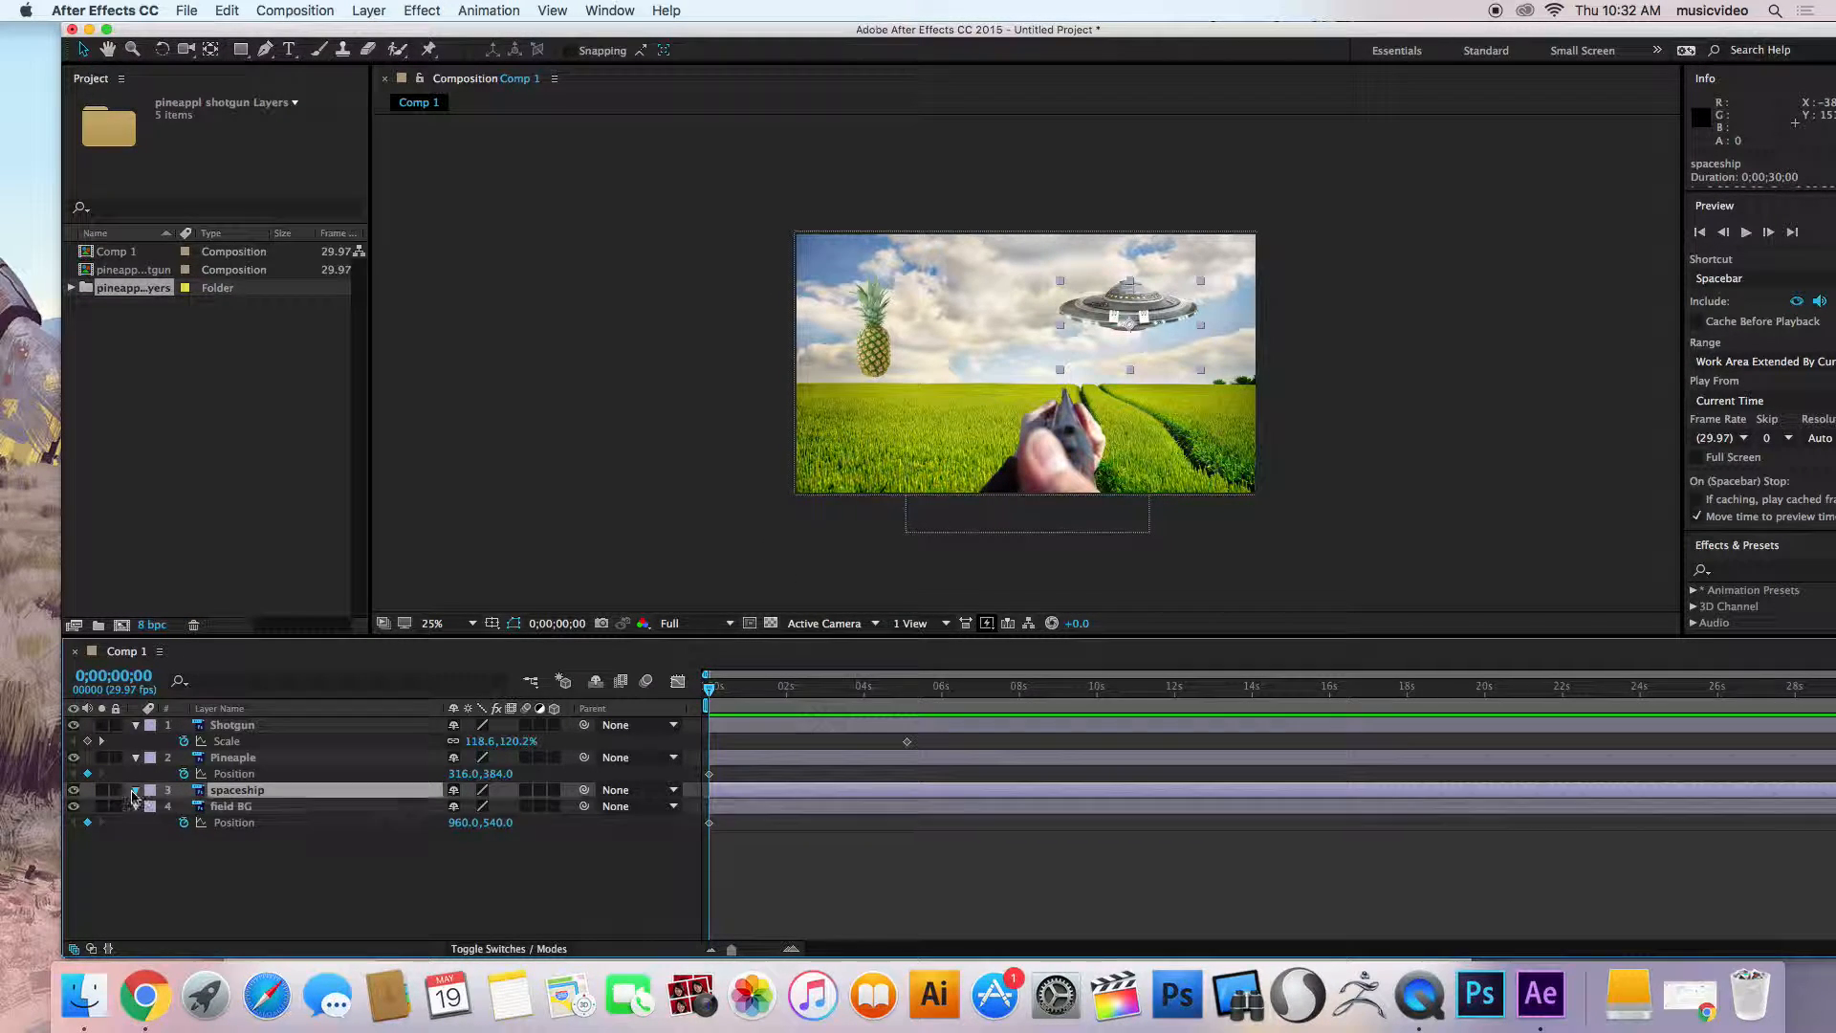
left_click(135, 792)
left_click(183, 855)
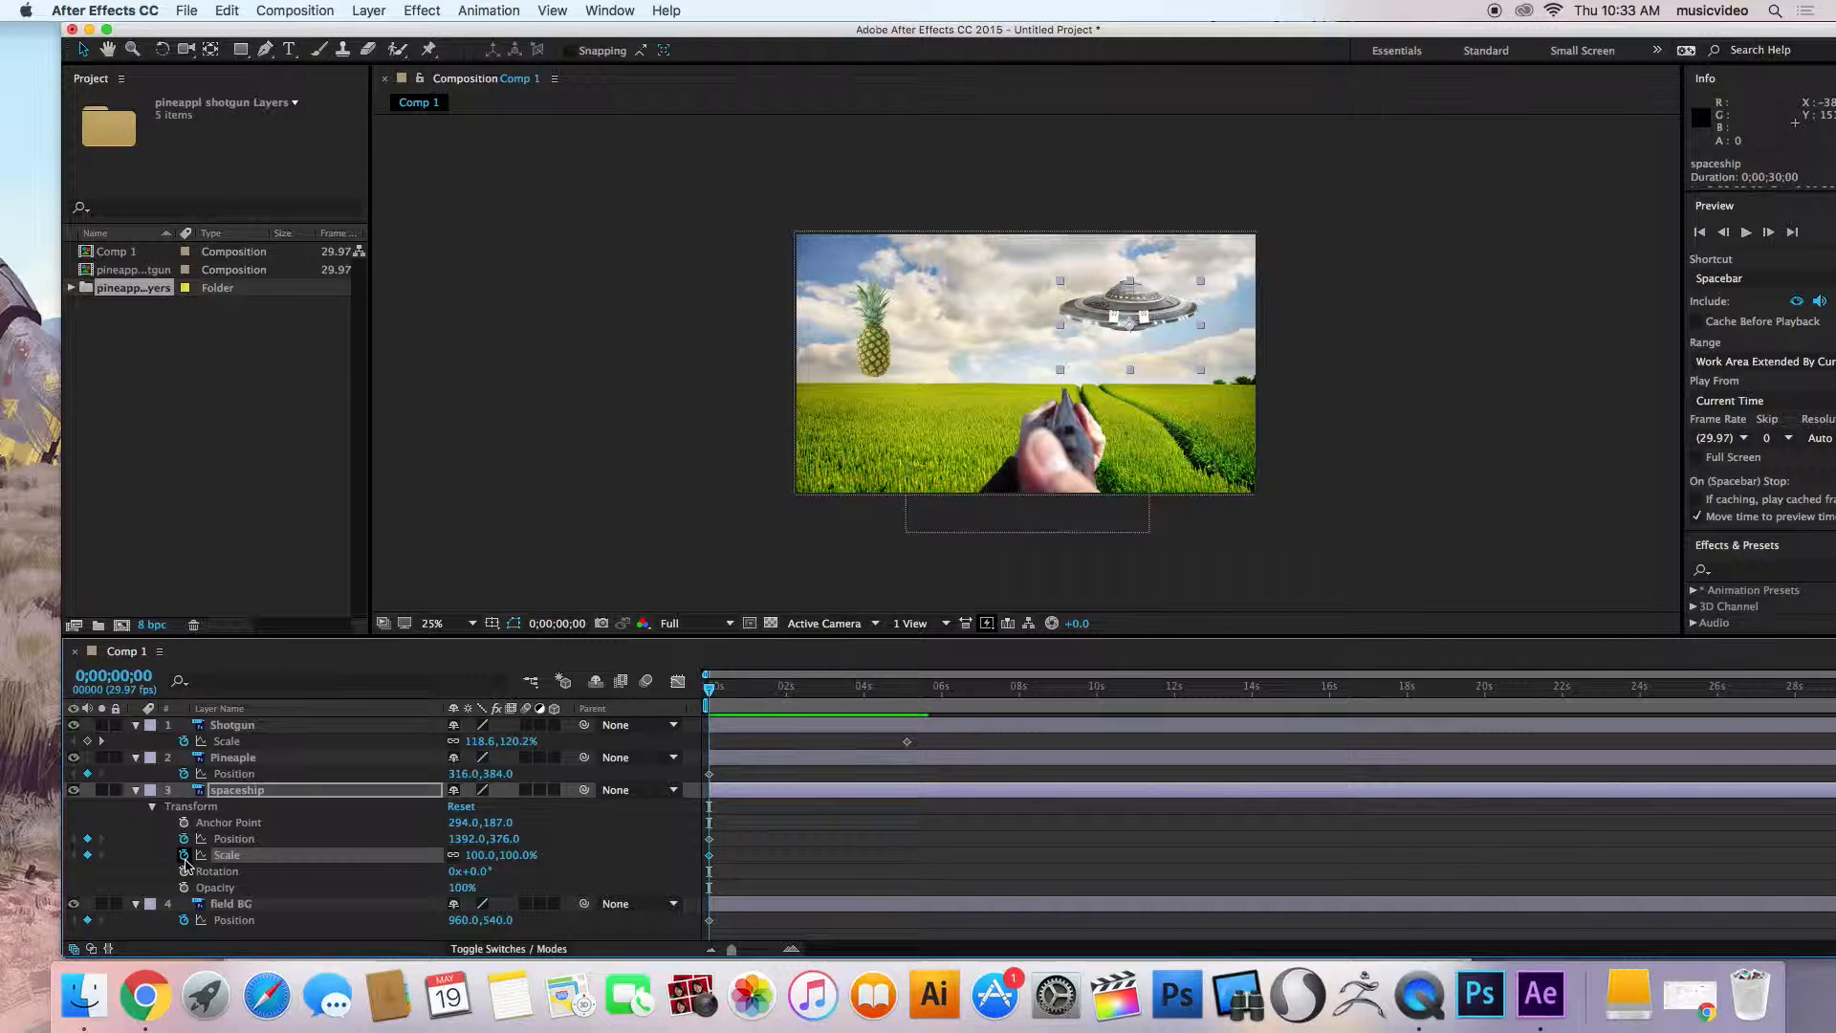
Shrink the spaceship to about 21.1% and place it near the horizon at about 1772, 528 for the starting frame.
left_click(1195, 285)
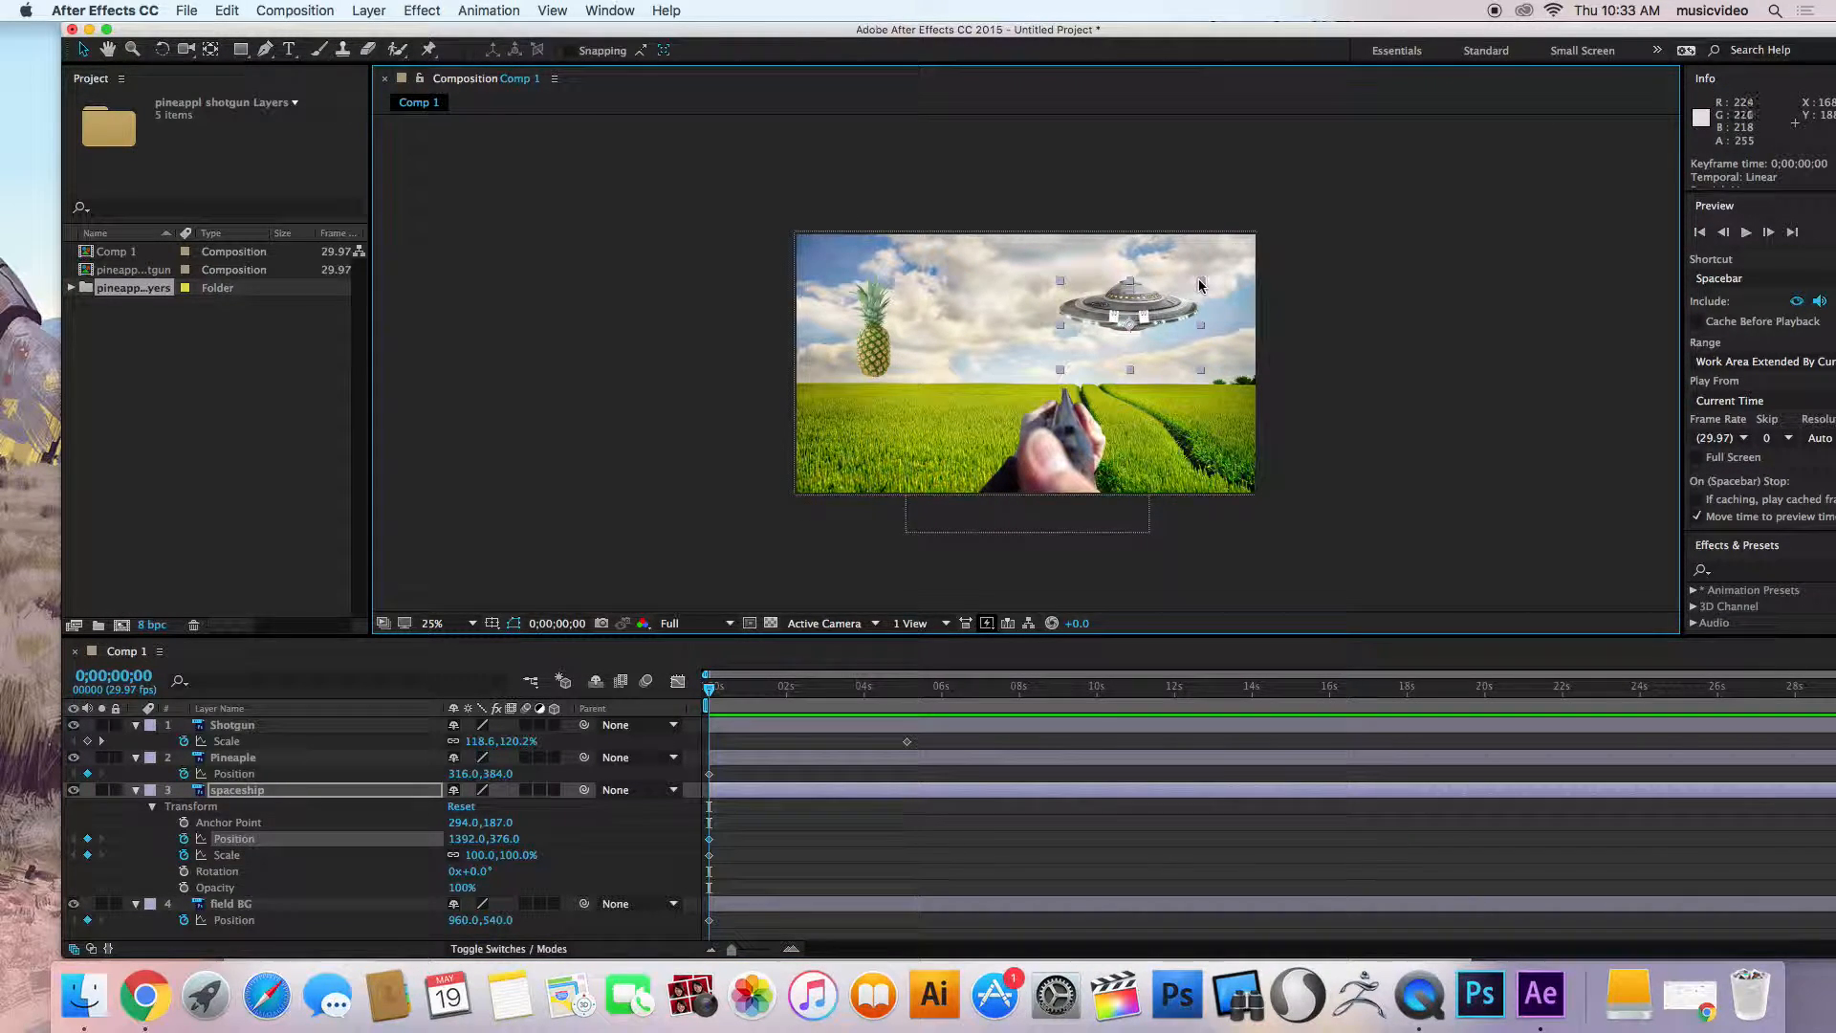
left_click_drag(1203, 287, 1234, 360)
scroll(1226, 380, "up", 3)
scroll(1226, 381, "down", 3)
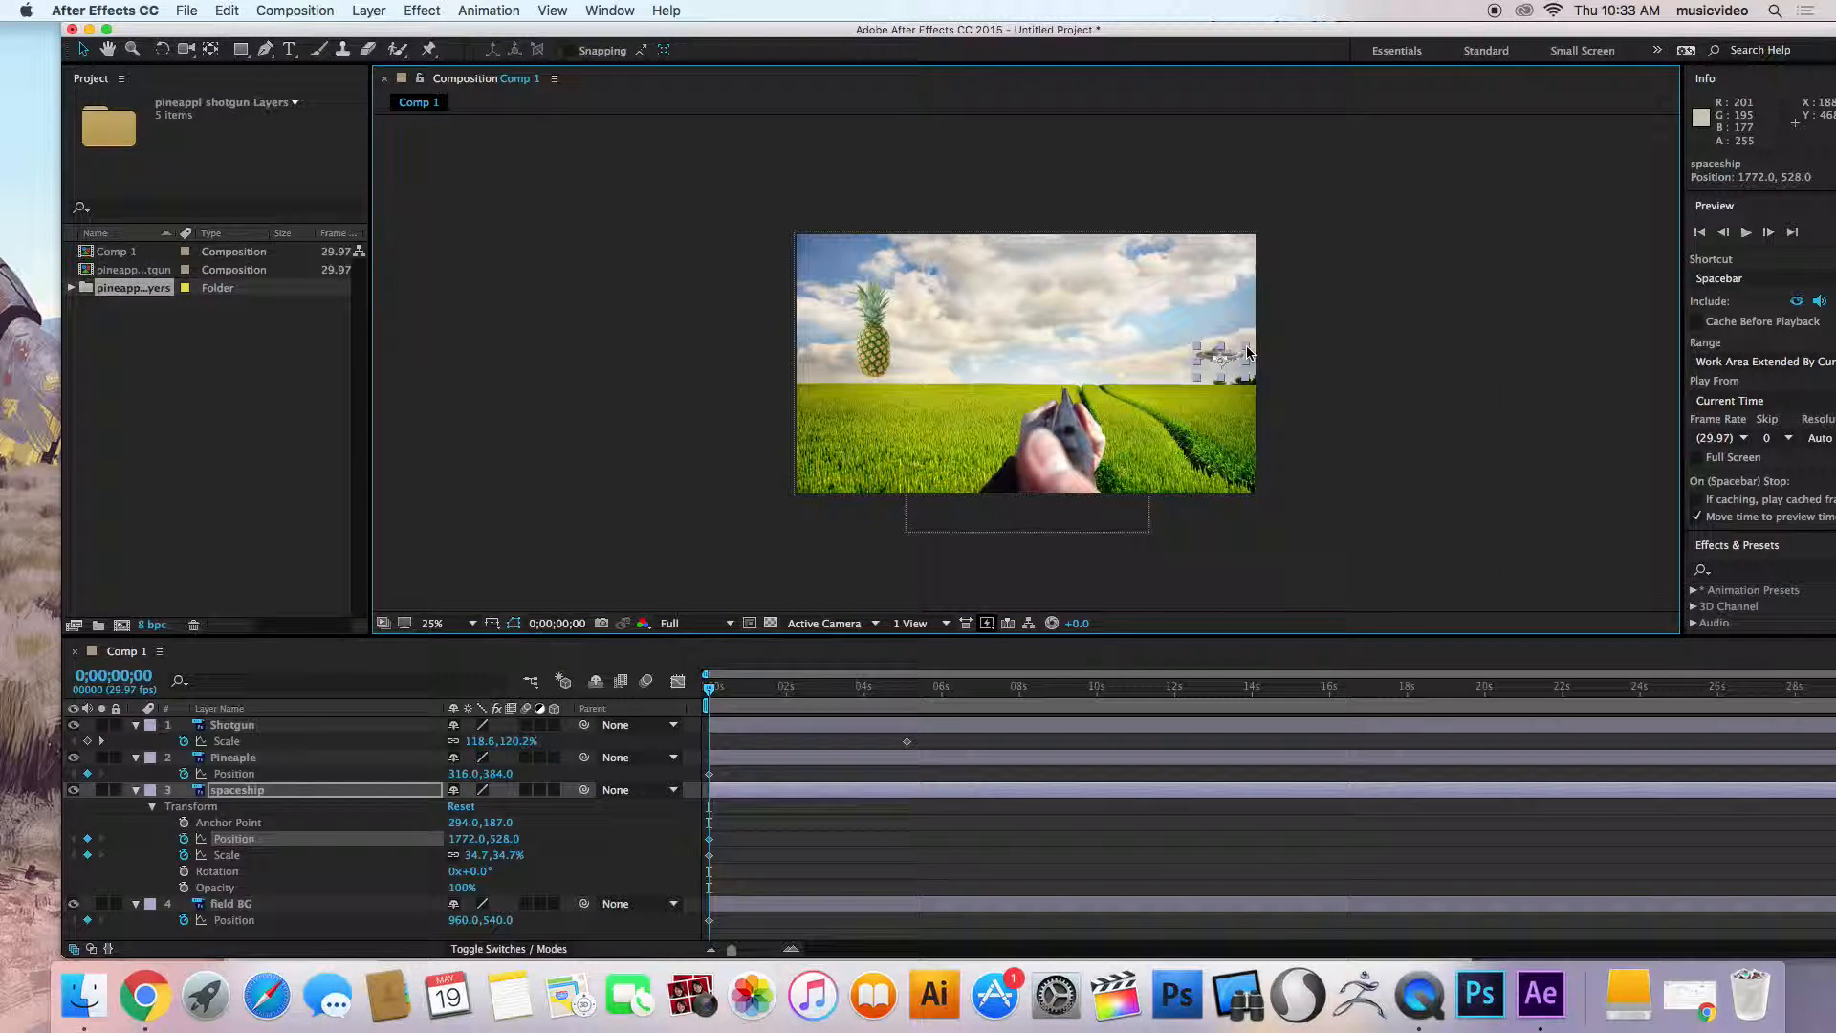
left_click_drag(1247, 352, 1239, 358)
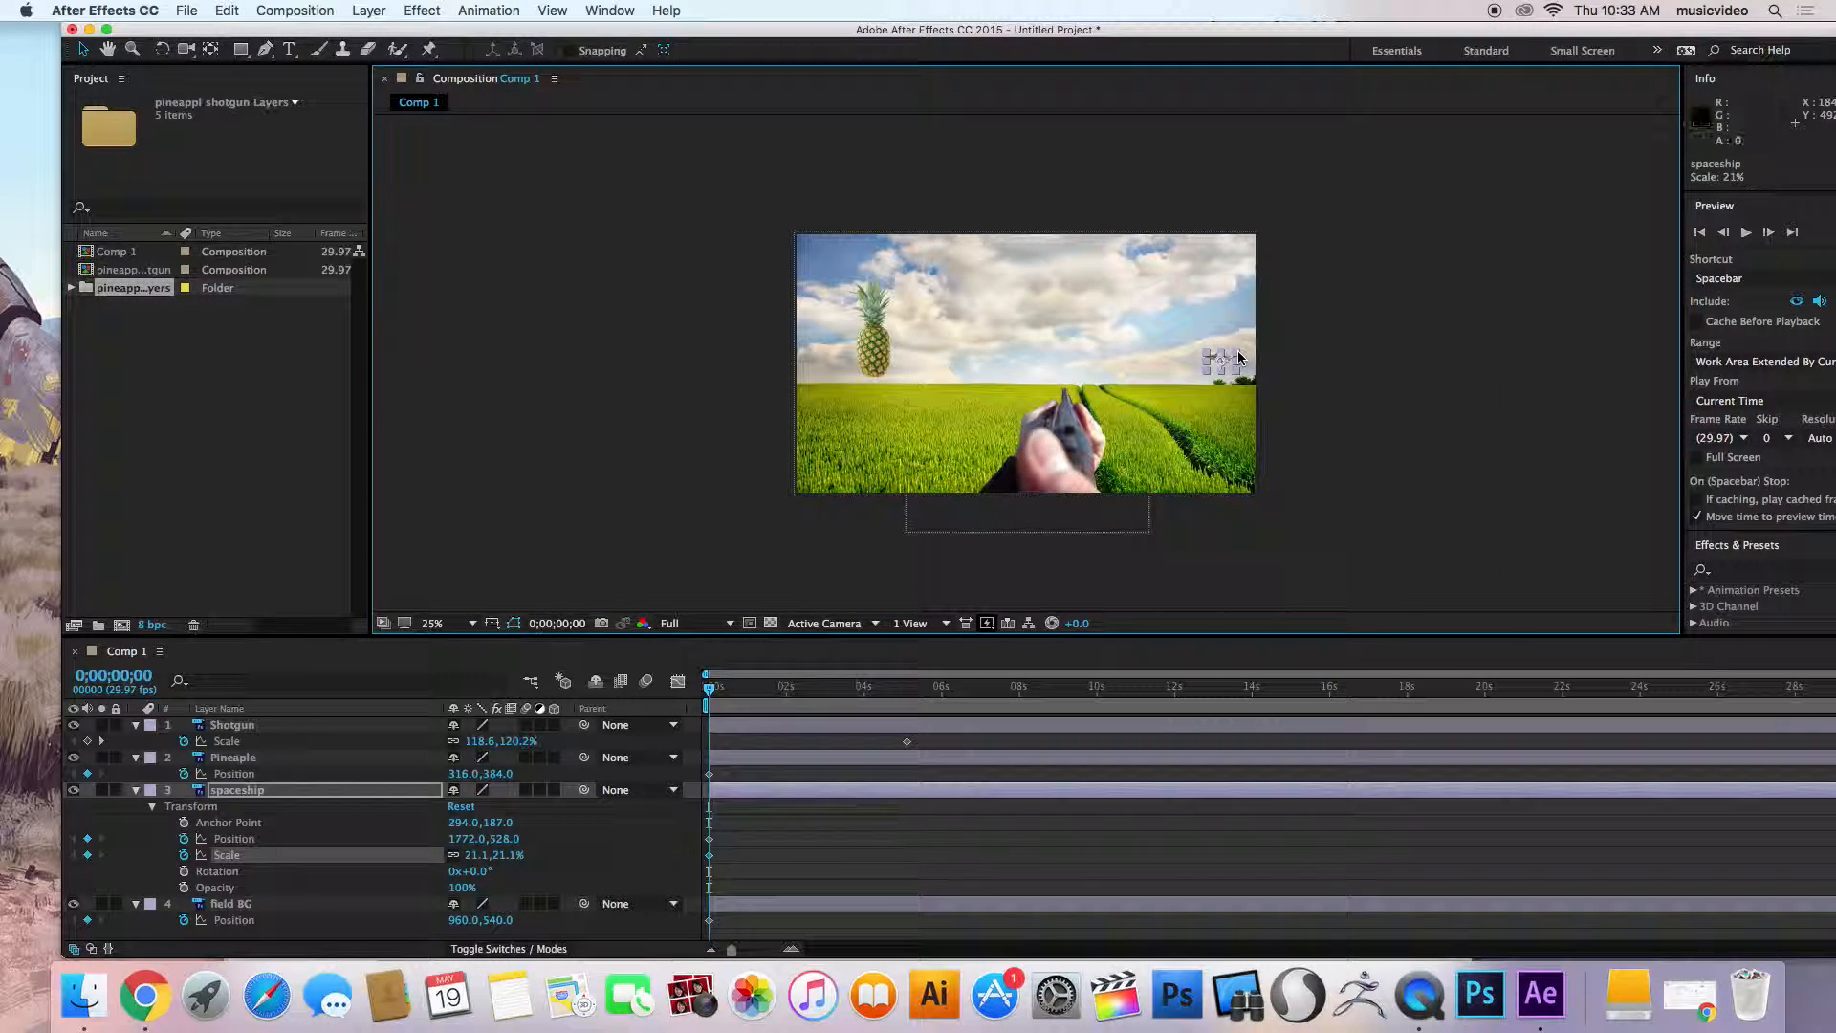
Keyframe the spaceship at about 940, 388 with 90.5% scale at 0;00;01;25, and at about 1260, 672 at 0;00;03;07.
left_click_drag(712, 691, 780, 688)
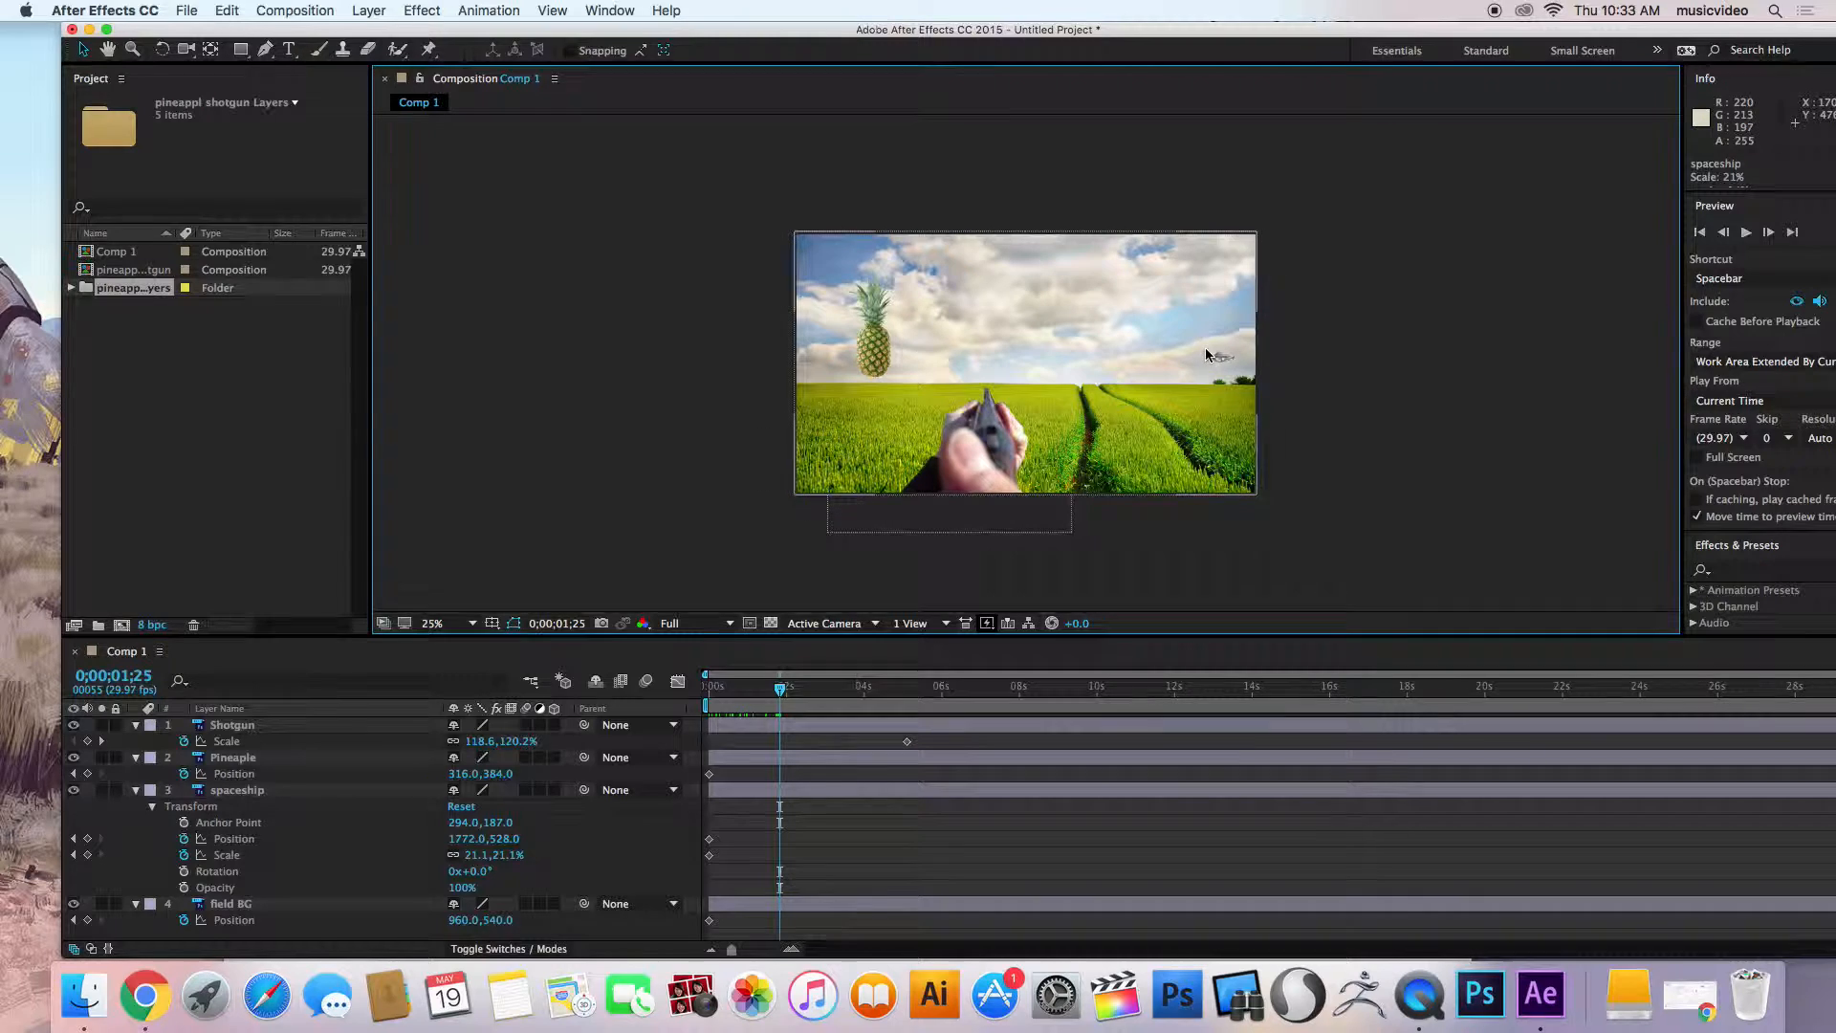
left_click(1210, 359)
left_click_drag(1205, 351, 1034, 319)
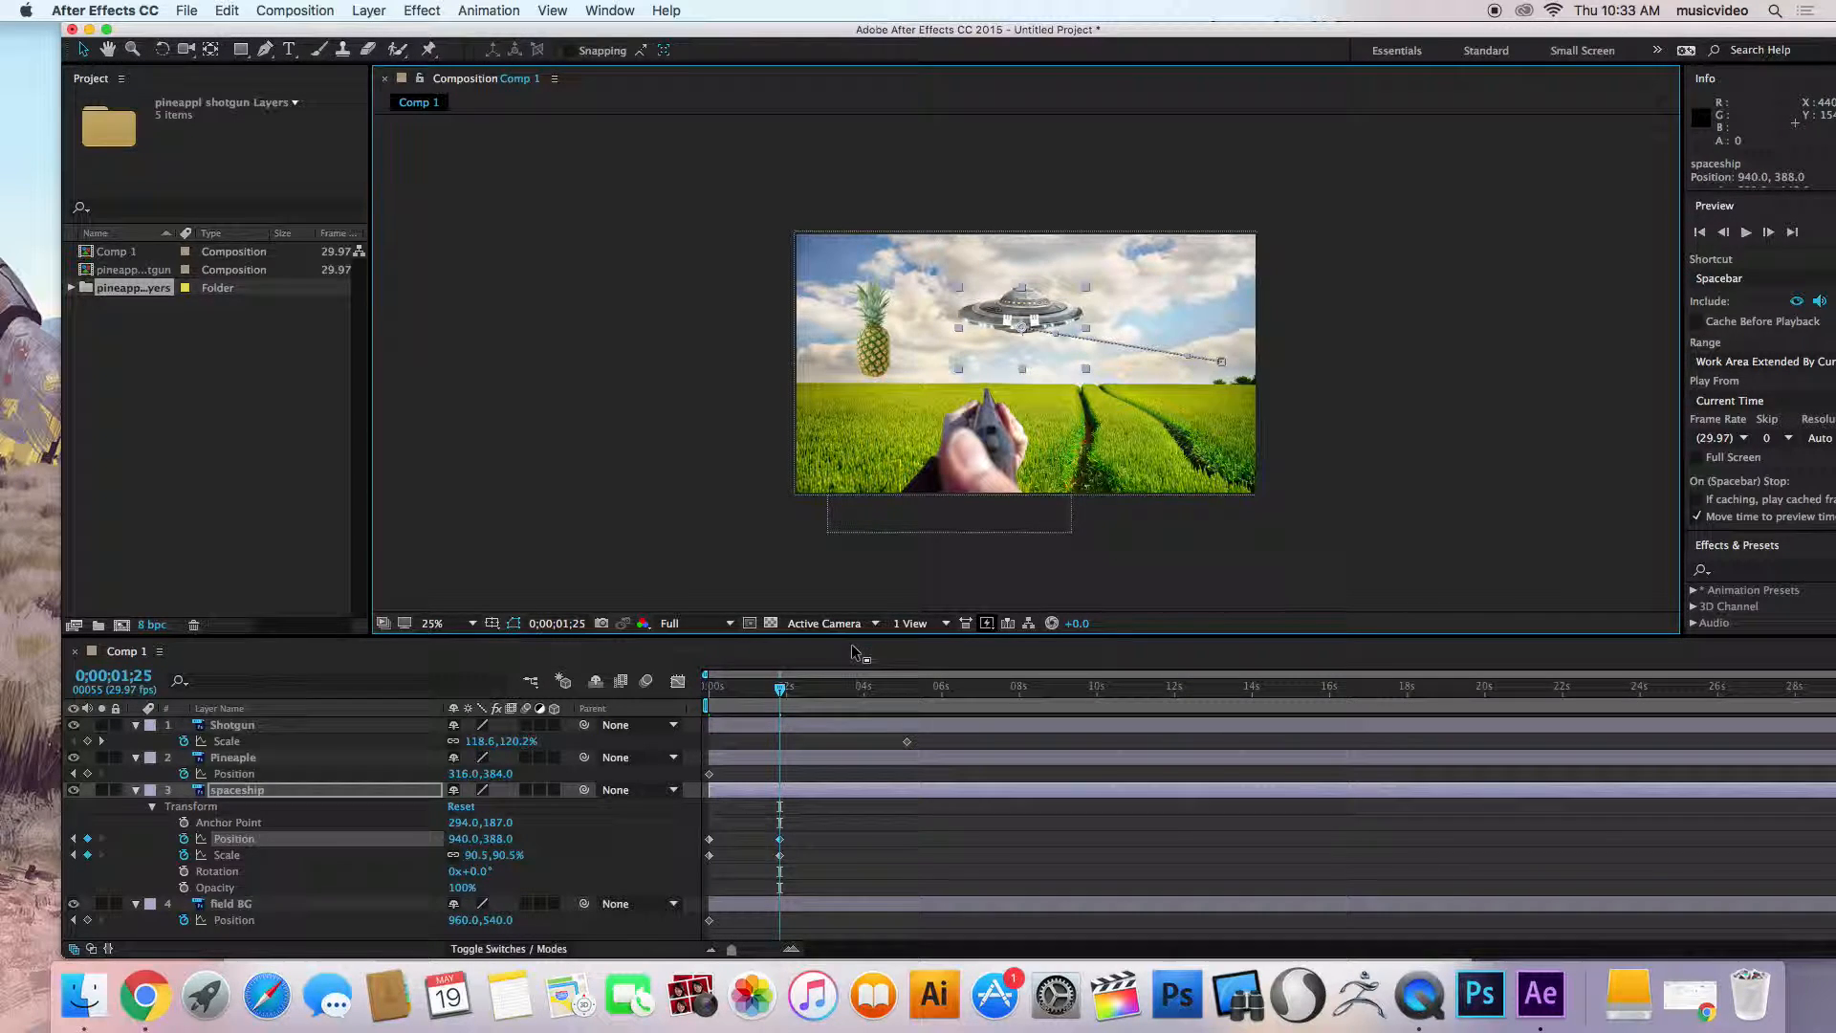
left_click_drag(784, 701, 834, 690)
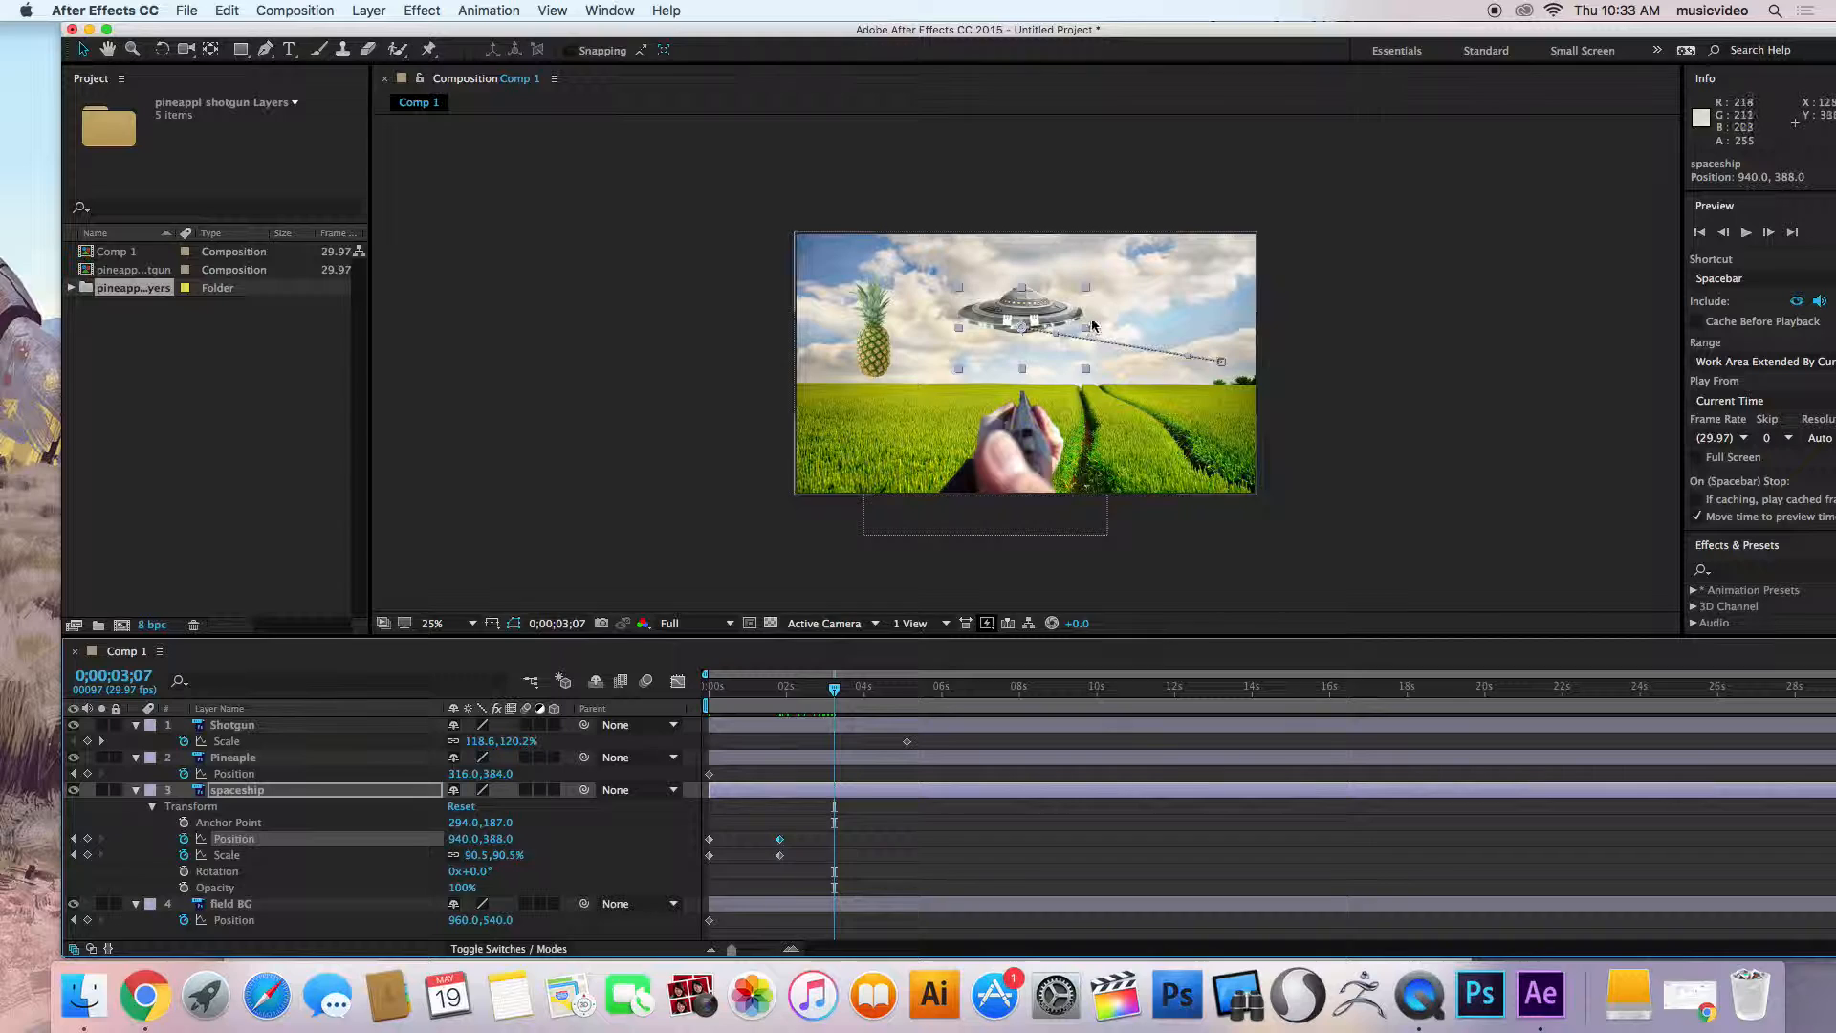
left_click_drag(1033, 308, 1110, 374)
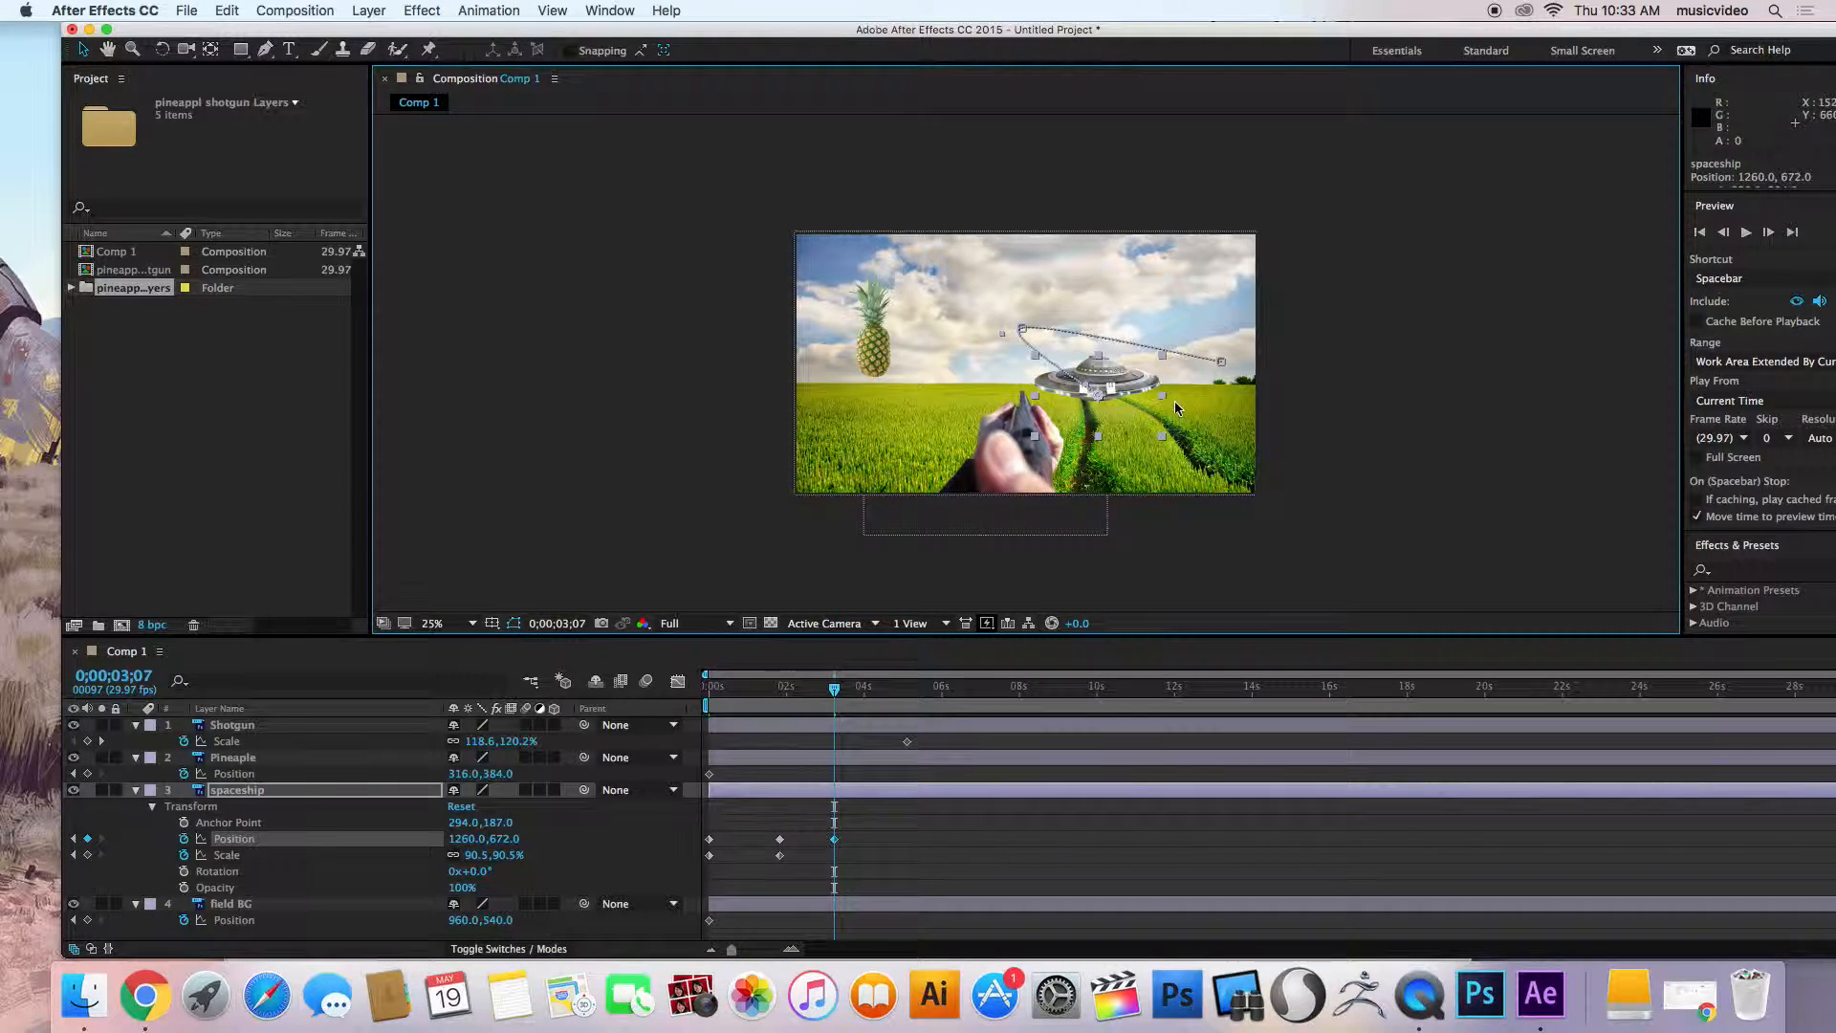
Enlarge the spaceship to about 154.4% and move it to about 1524, 756 at 0;00;04;17.
left_click_drag(839, 697, 885, 691)
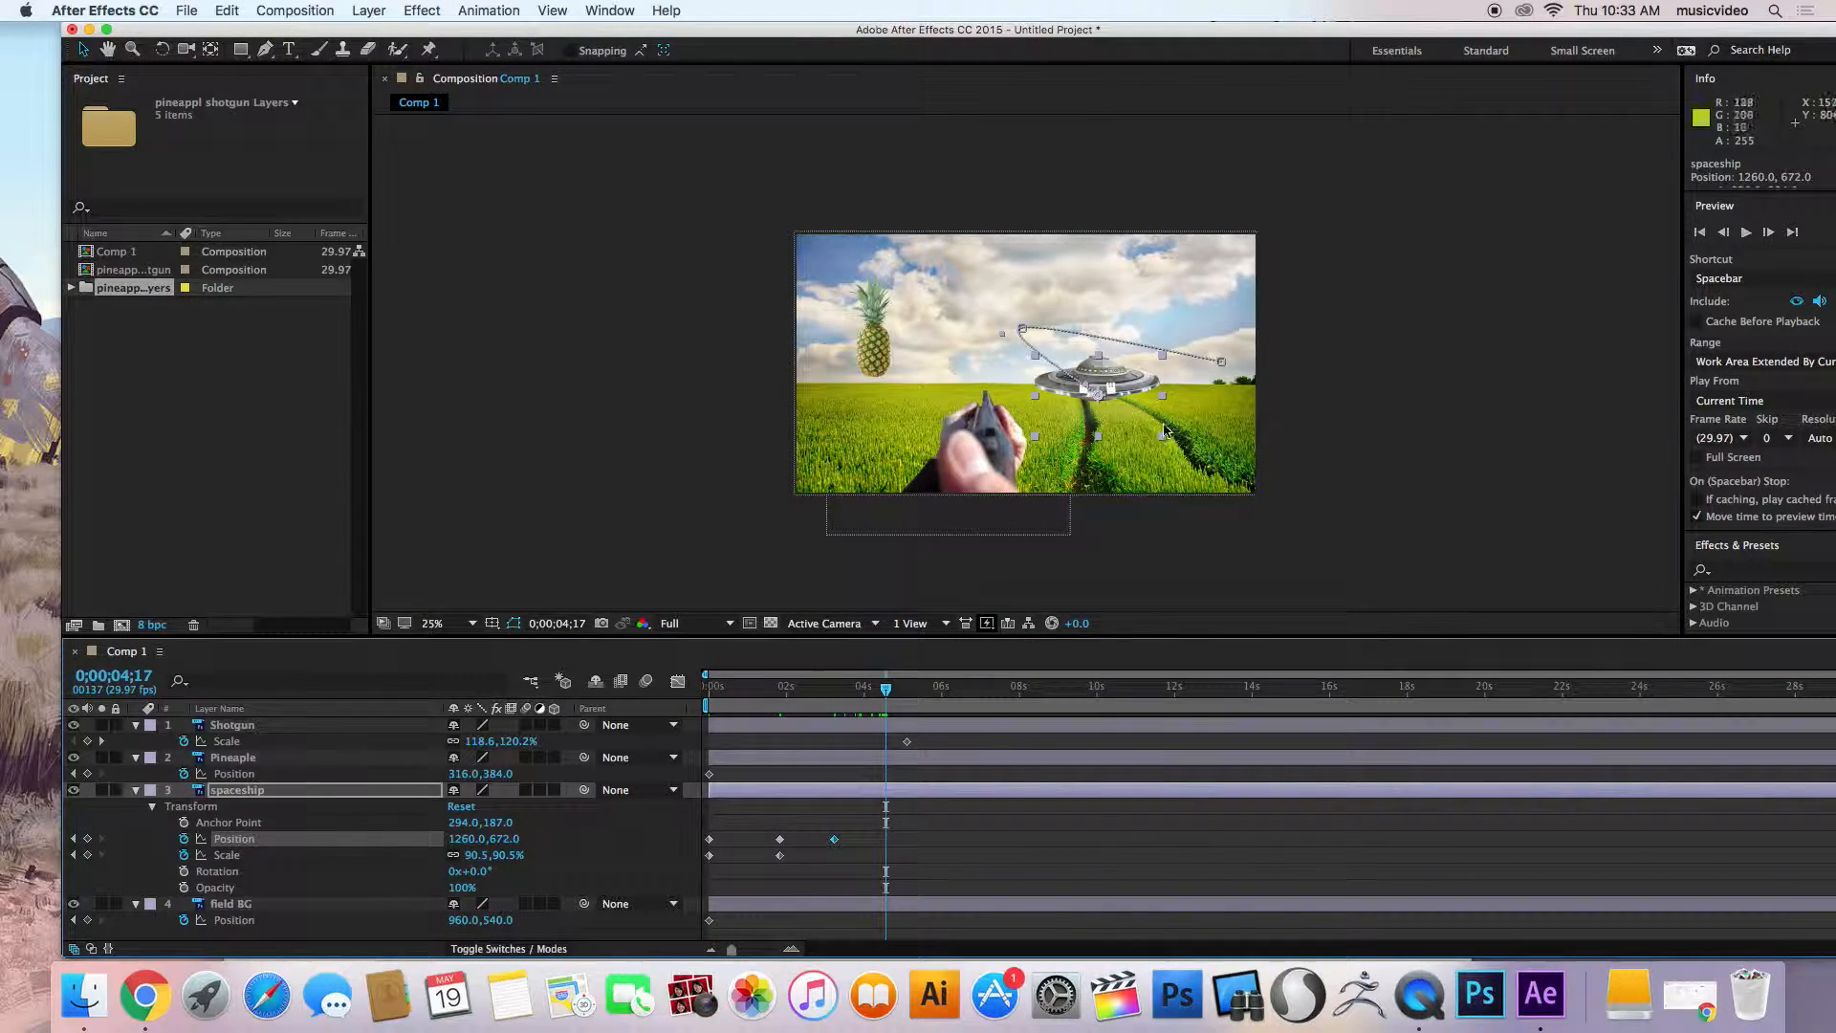
left_click(1167, 358)
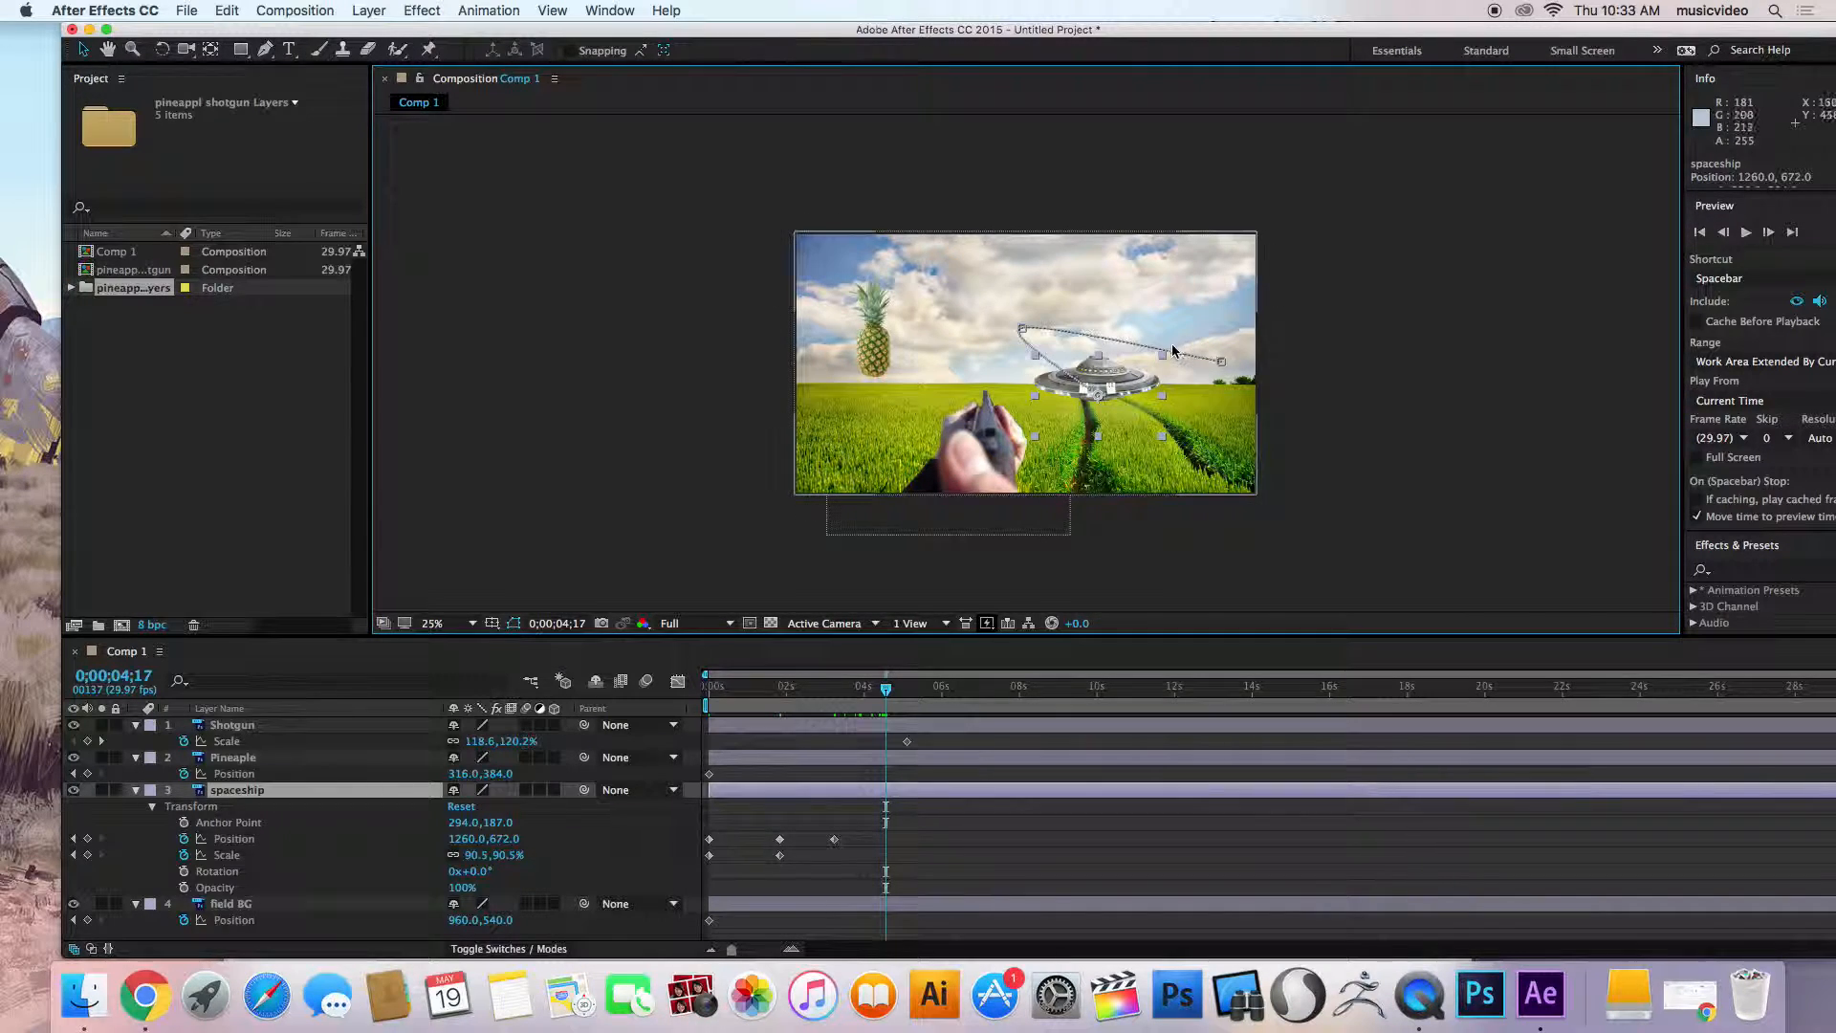
left_click_drag(1164, 355, 1213, 394)
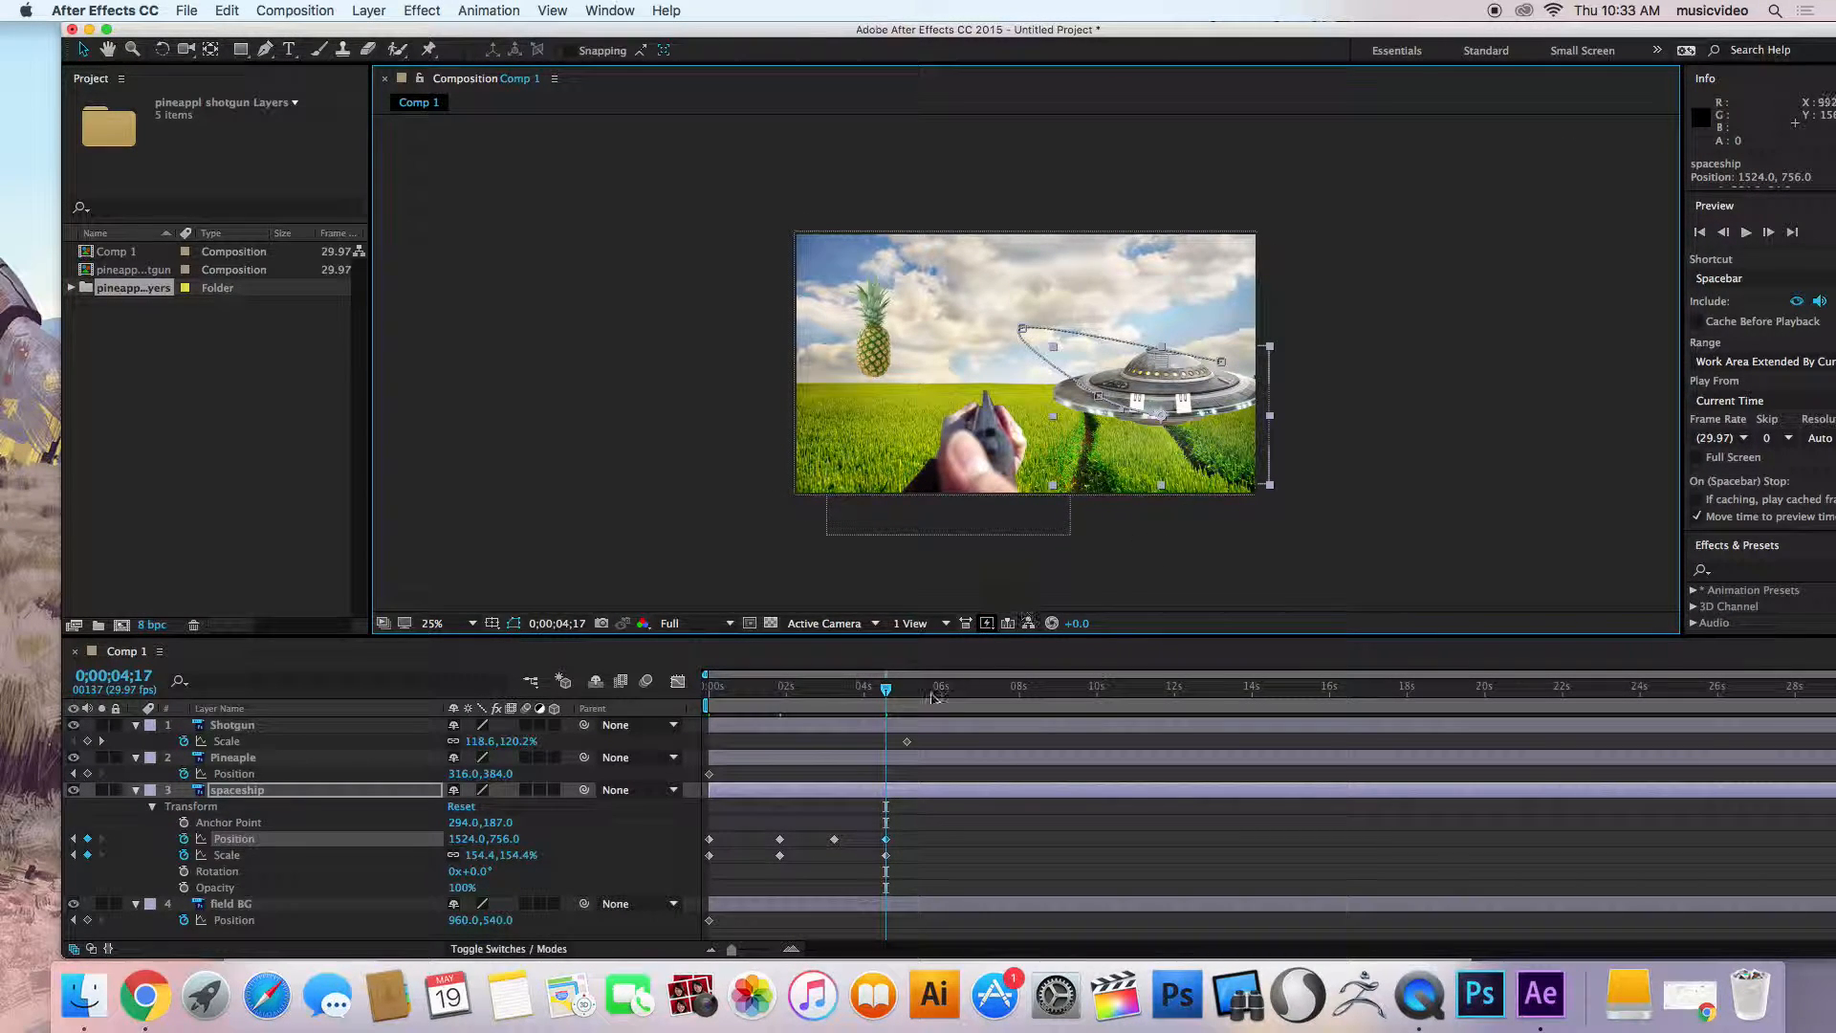
Move the spaceship to about 392, 788 at 0;00;06;00, then try enlarging it and undo the scaling.
left_click_drag(891, 692, 942, 690)
left_click_drag(1172, 382, 902, 389)
left_click_drag(1001, 359, 1049, 305)
key("super+z")
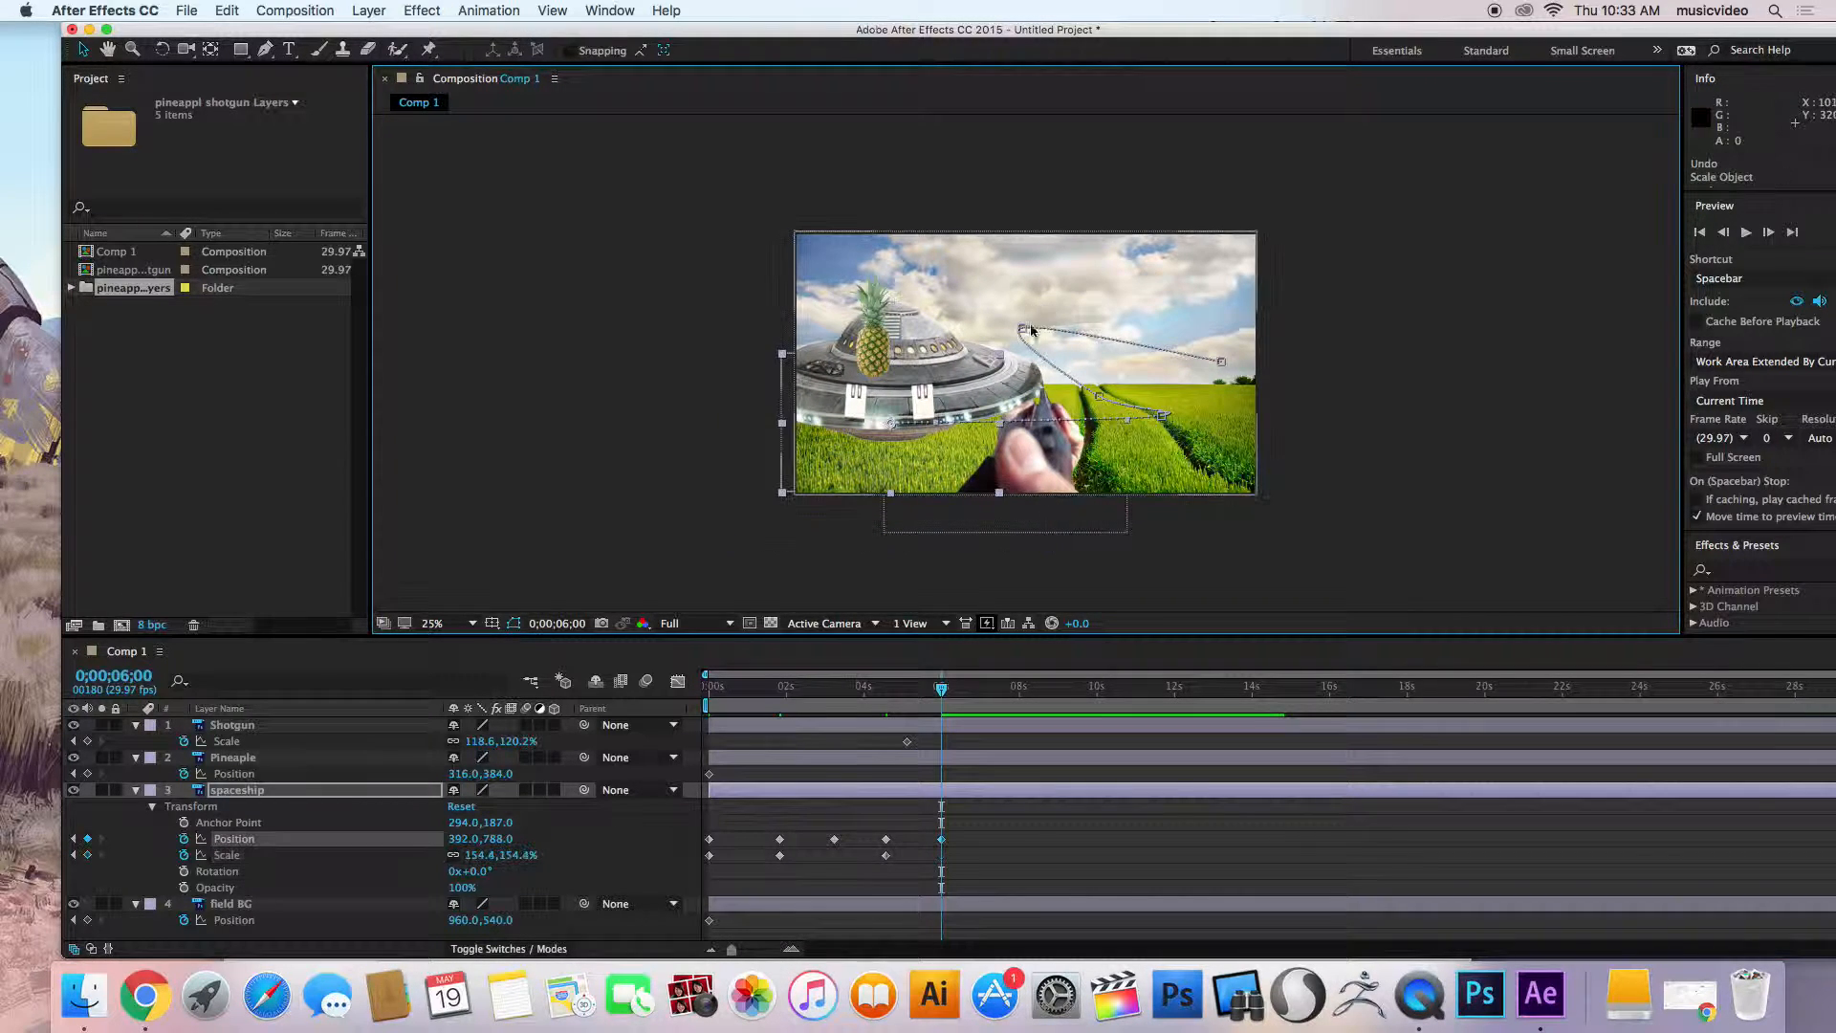
Enlarge the spaceship to about 233.3% at 0;00;06;00 and move it down past the composition's lower-left corner.
left_click(1000, 373)
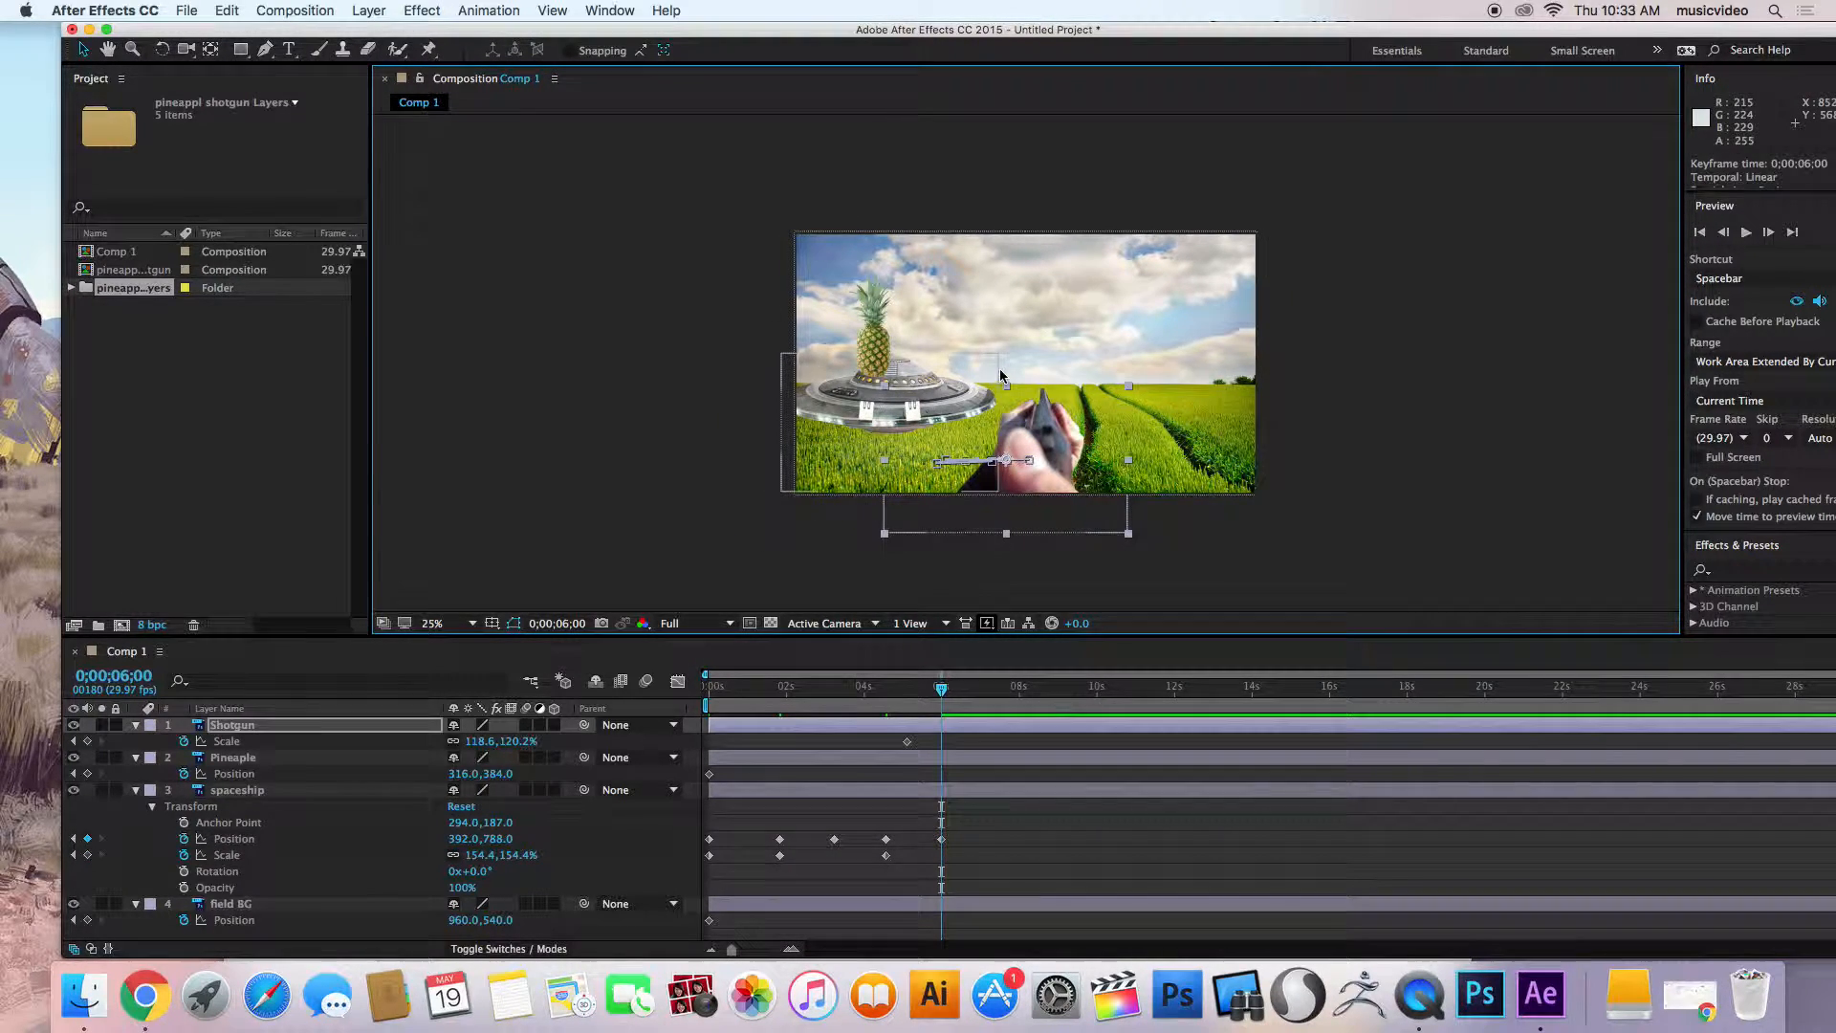
left_click(813, 403)
left_click(1000, 357, "shift")
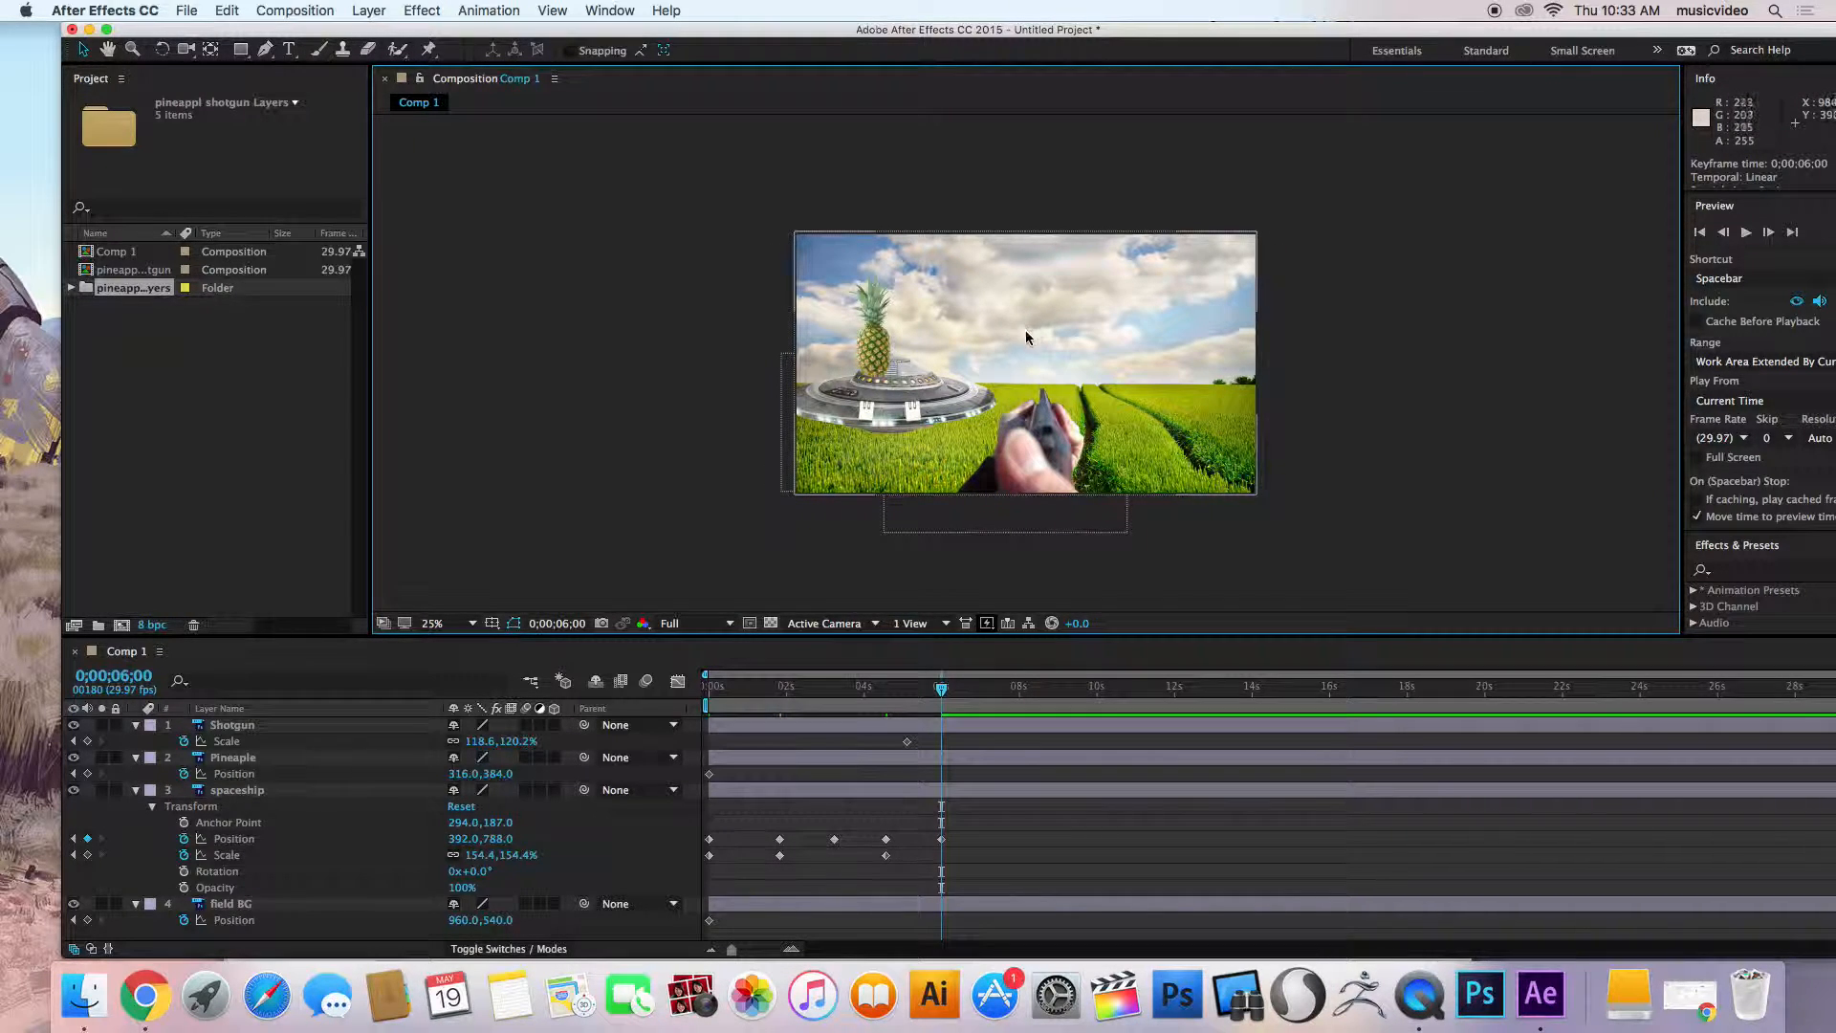
left_click(961, 385)
left_click(864, 397)
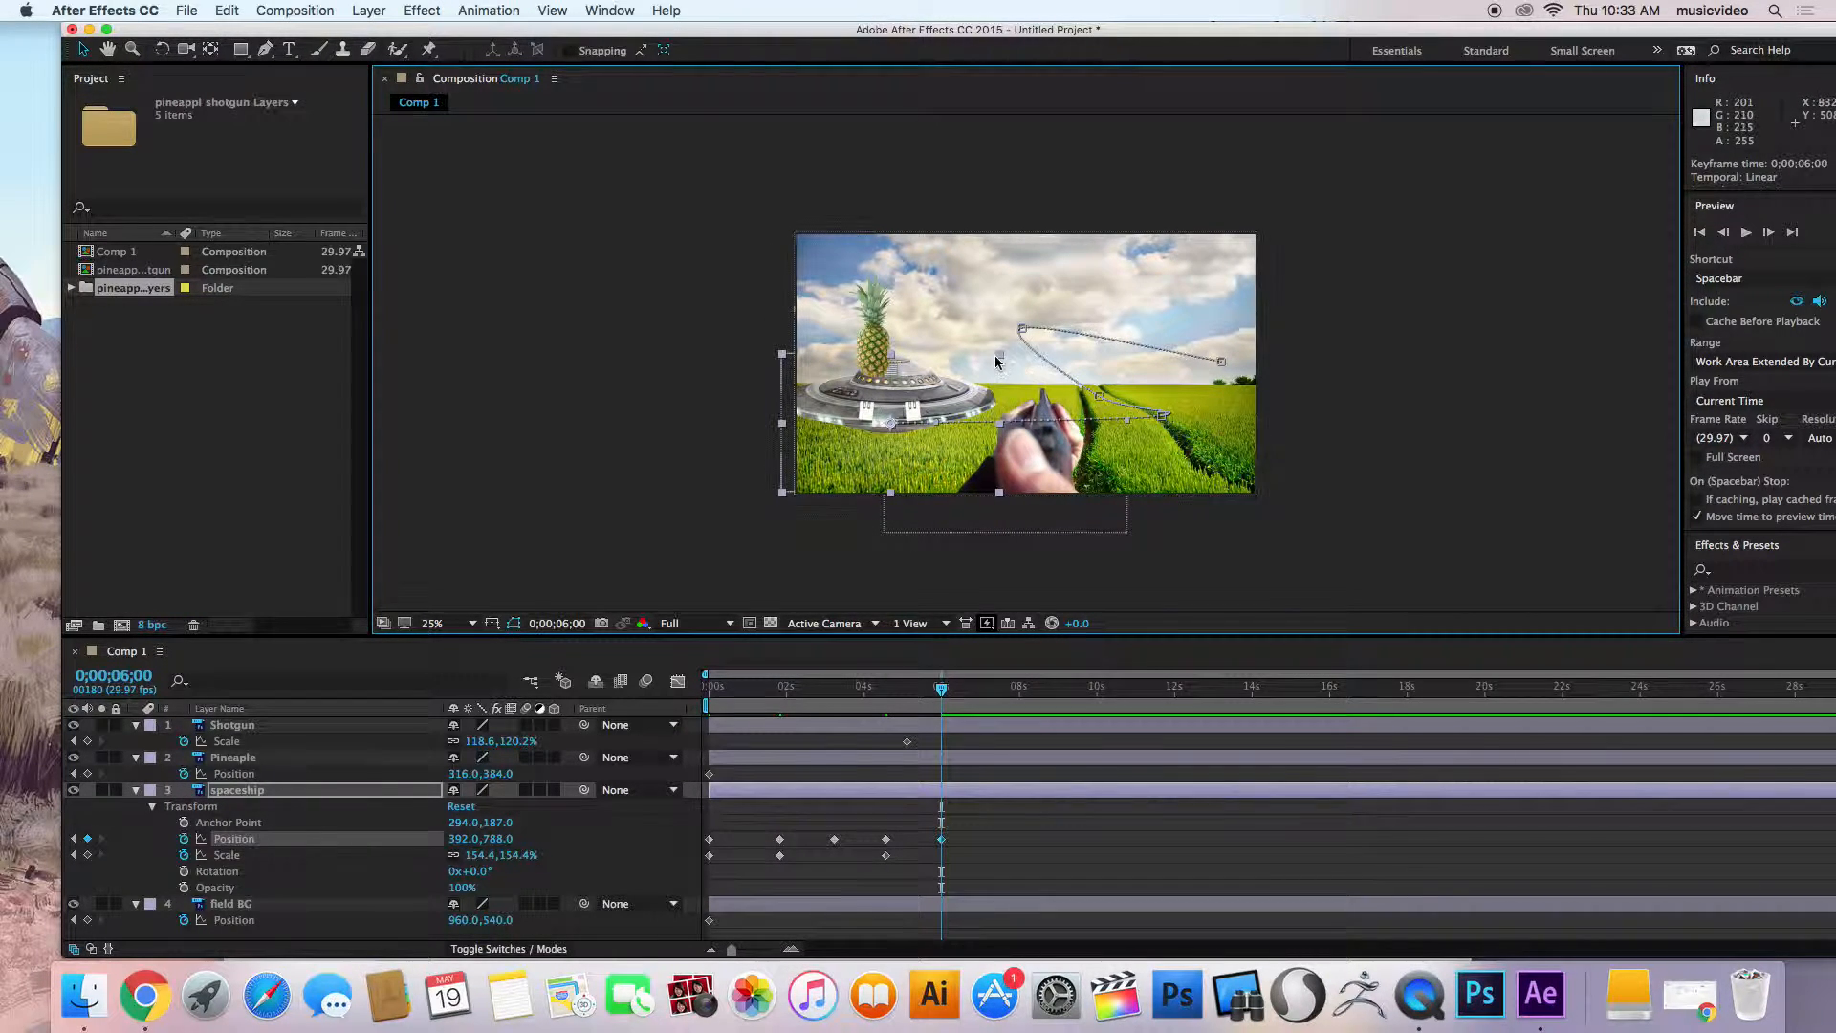
left_click_drag(998, 352, 1055, 317)
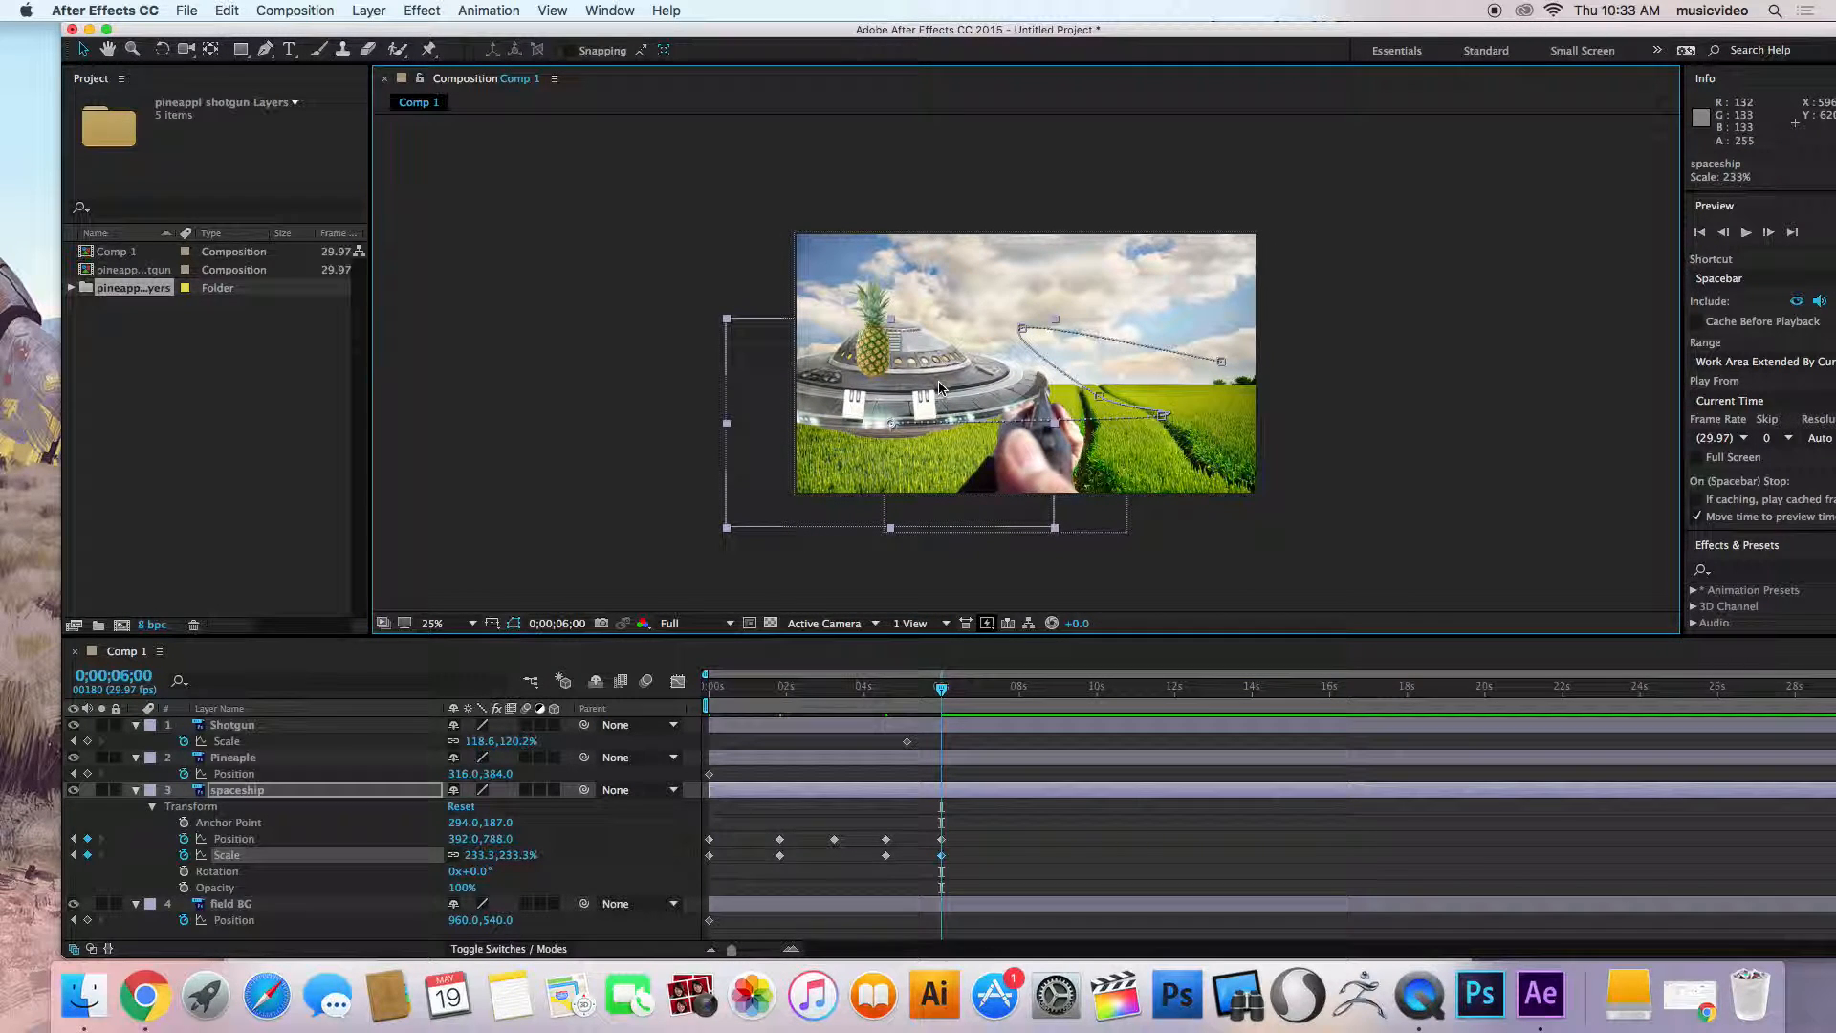
left_click_drag(922, 367, 785, 436)
Preview the spaceship's flight and start its rotation keyframes with 0° at 0;00;00;00.
key("space")
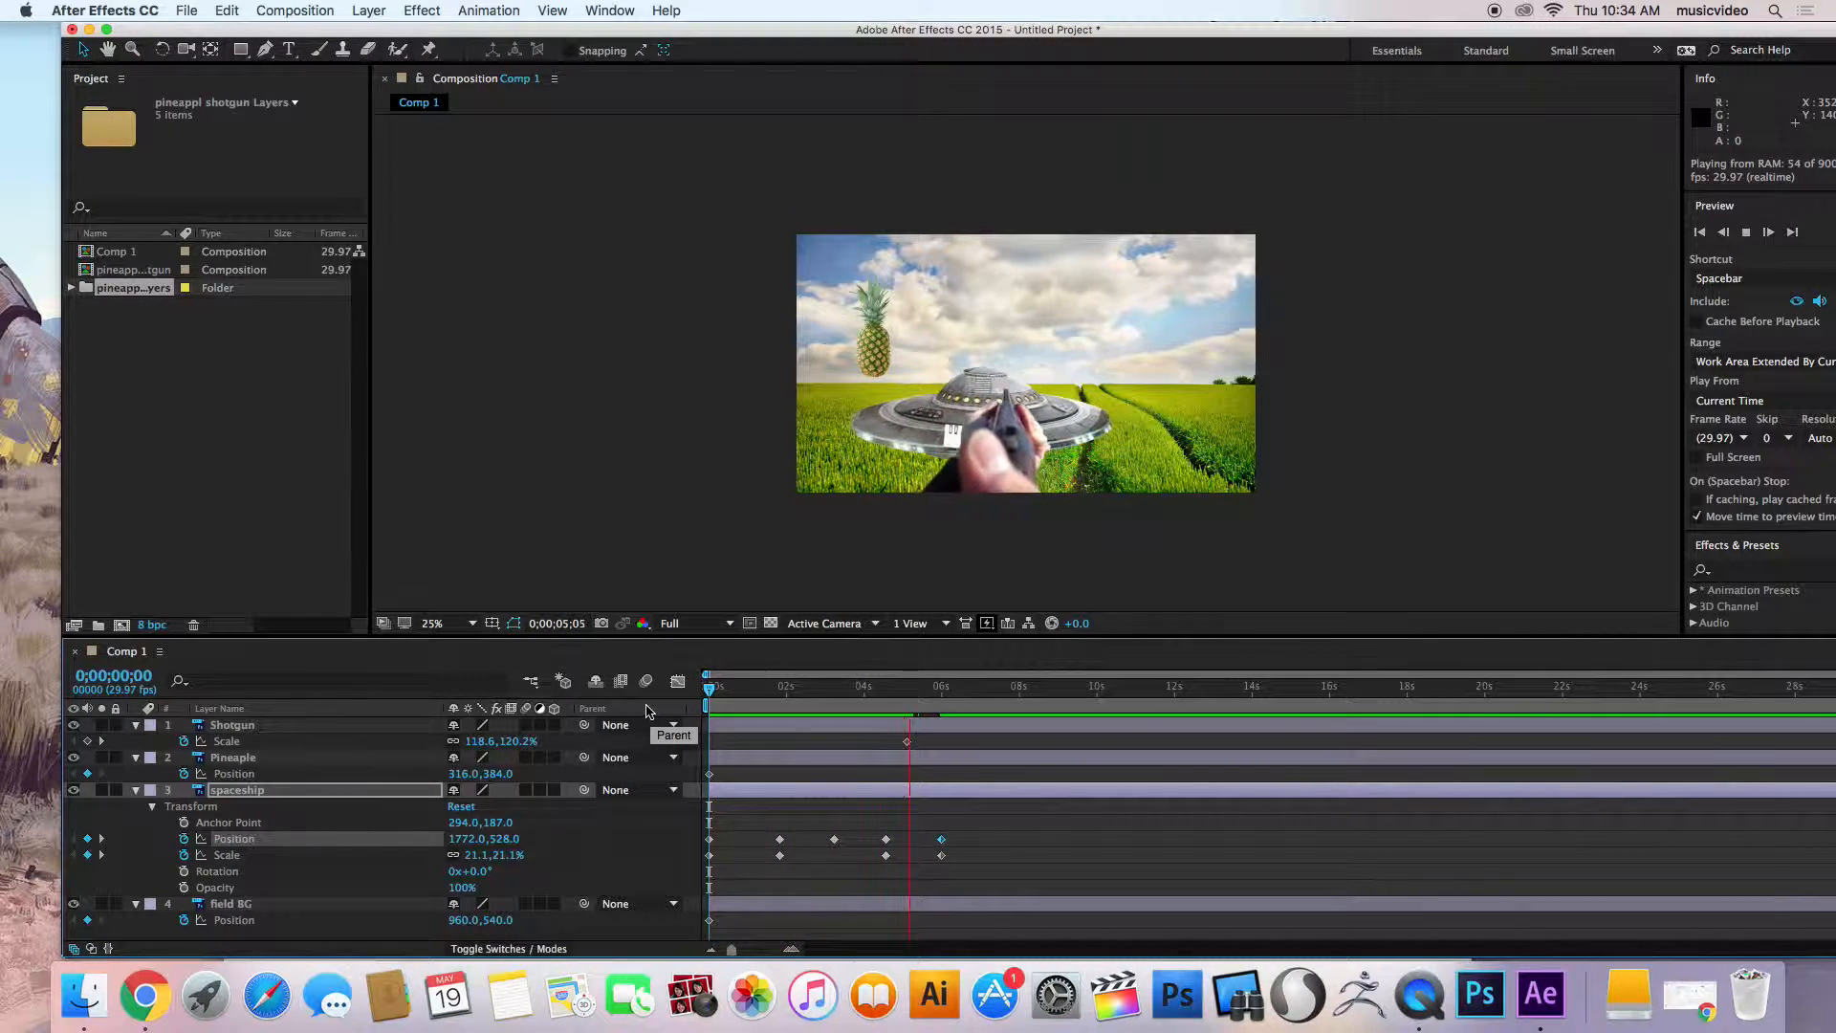
key("space")
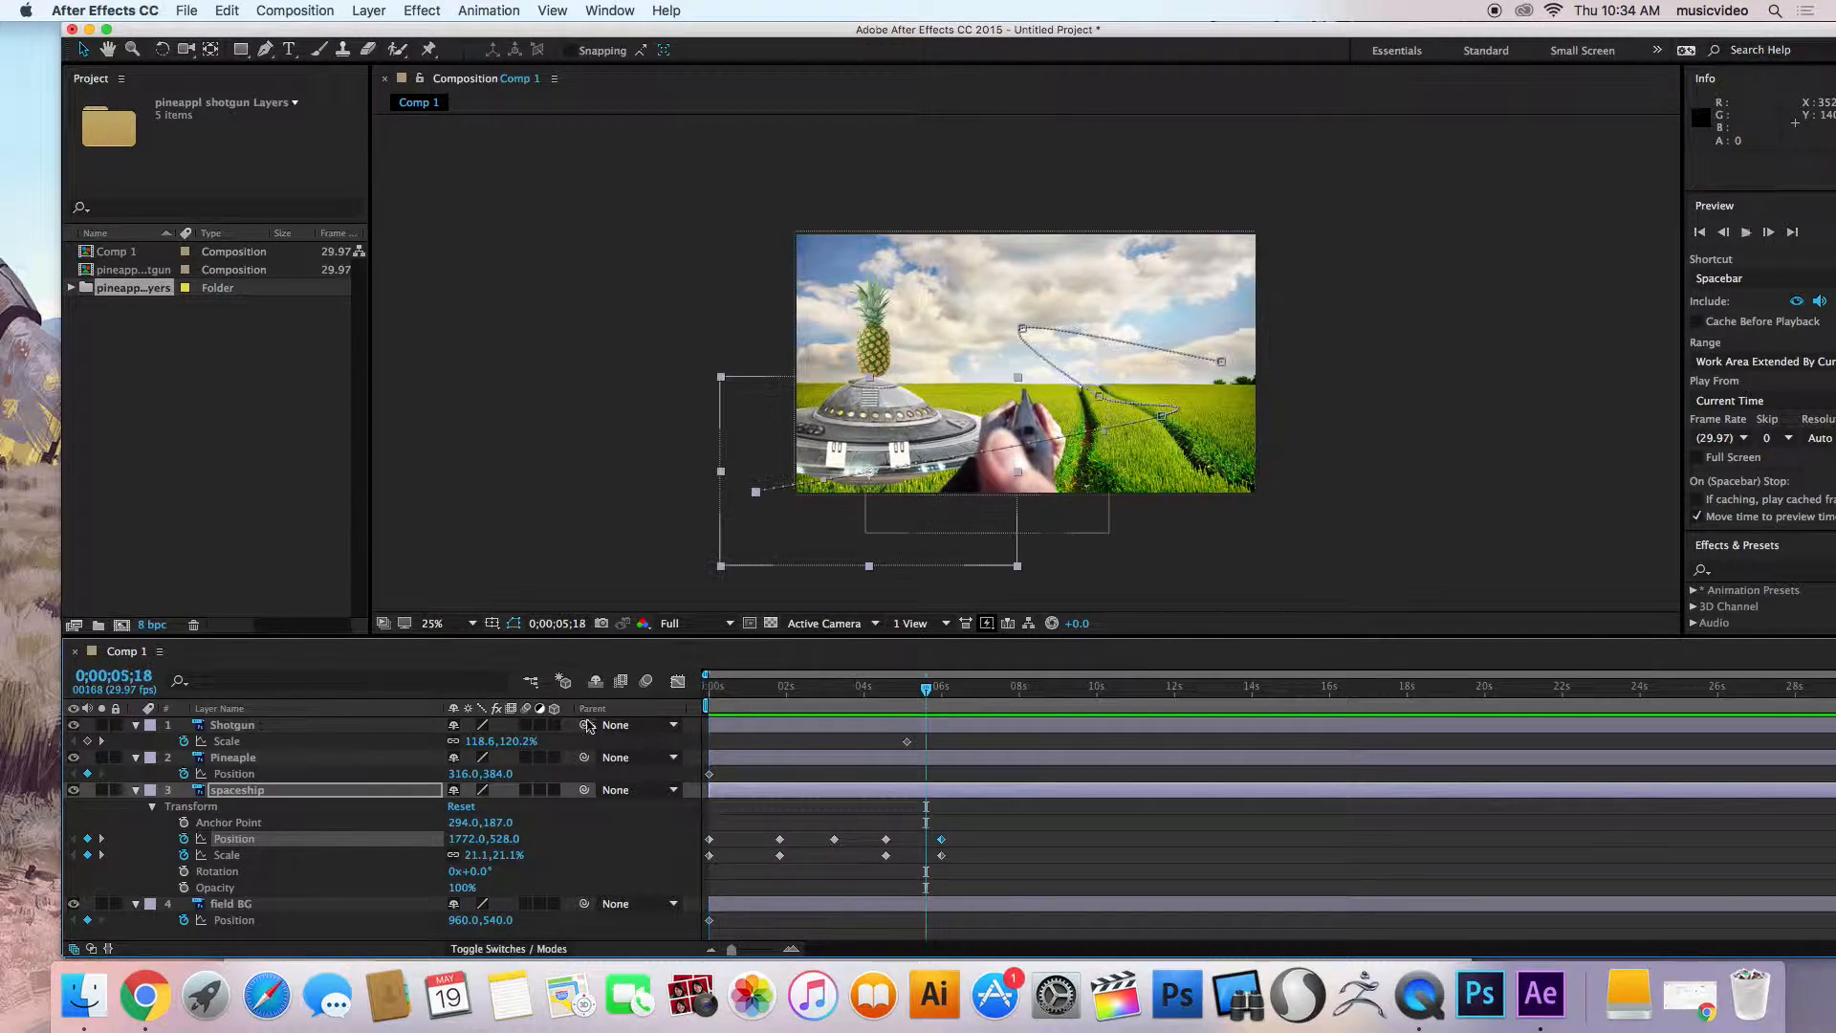
left_click(183, 871)
key("super+z")
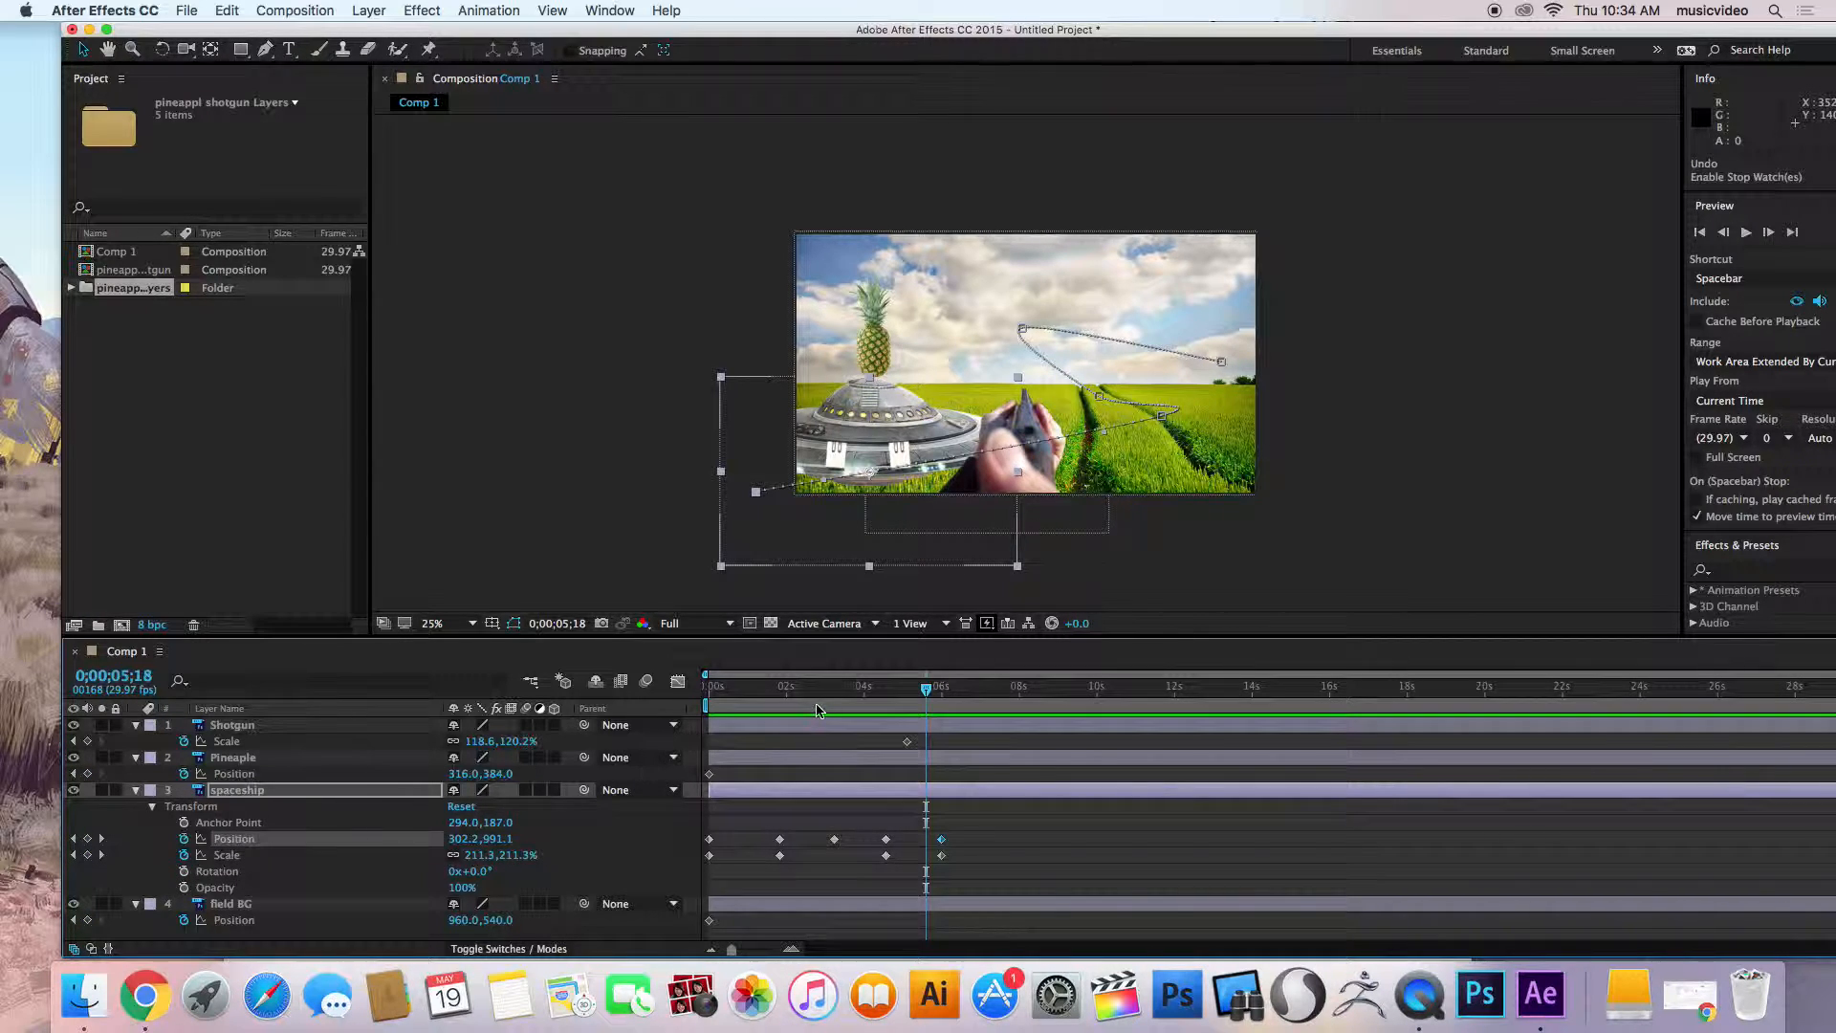
key("Home")
left_click(183, 871)
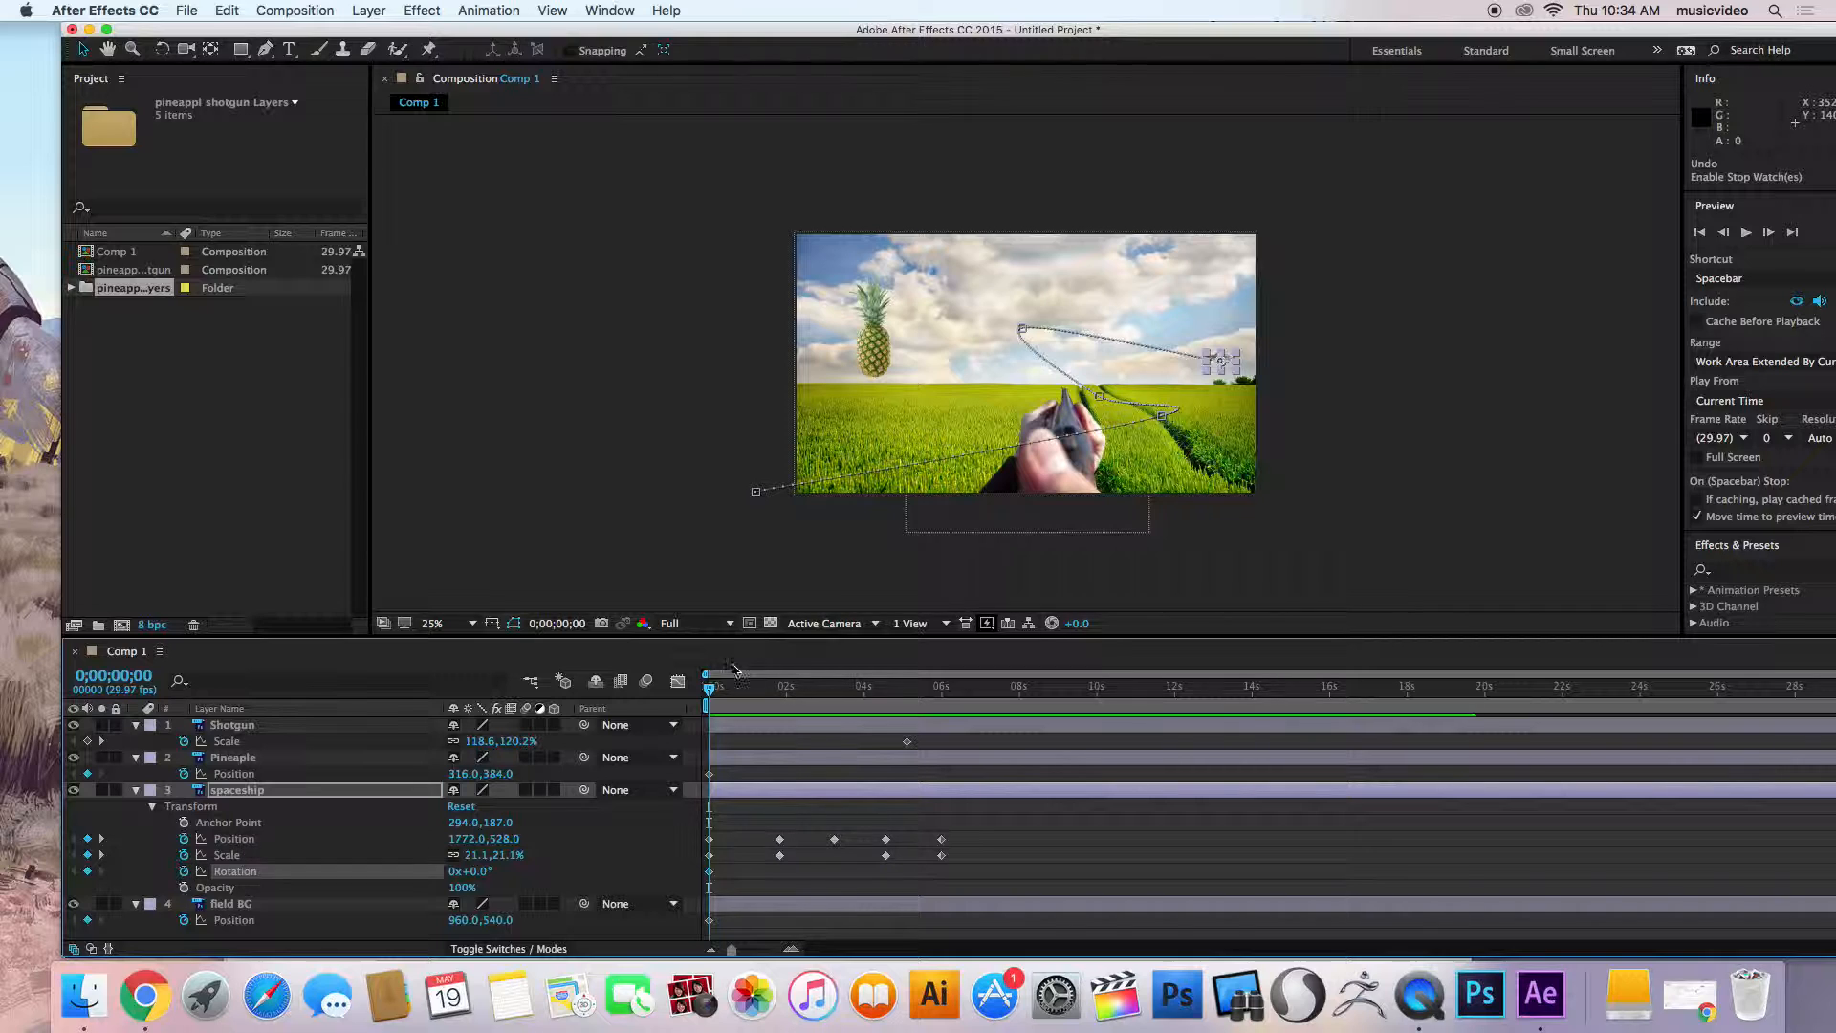
Keyframe the spaceship's rotation at about 10° at 0;00;00;21 and at -3° at 0;00;01;08.
left_click_drag(709, 688, 737, 696)
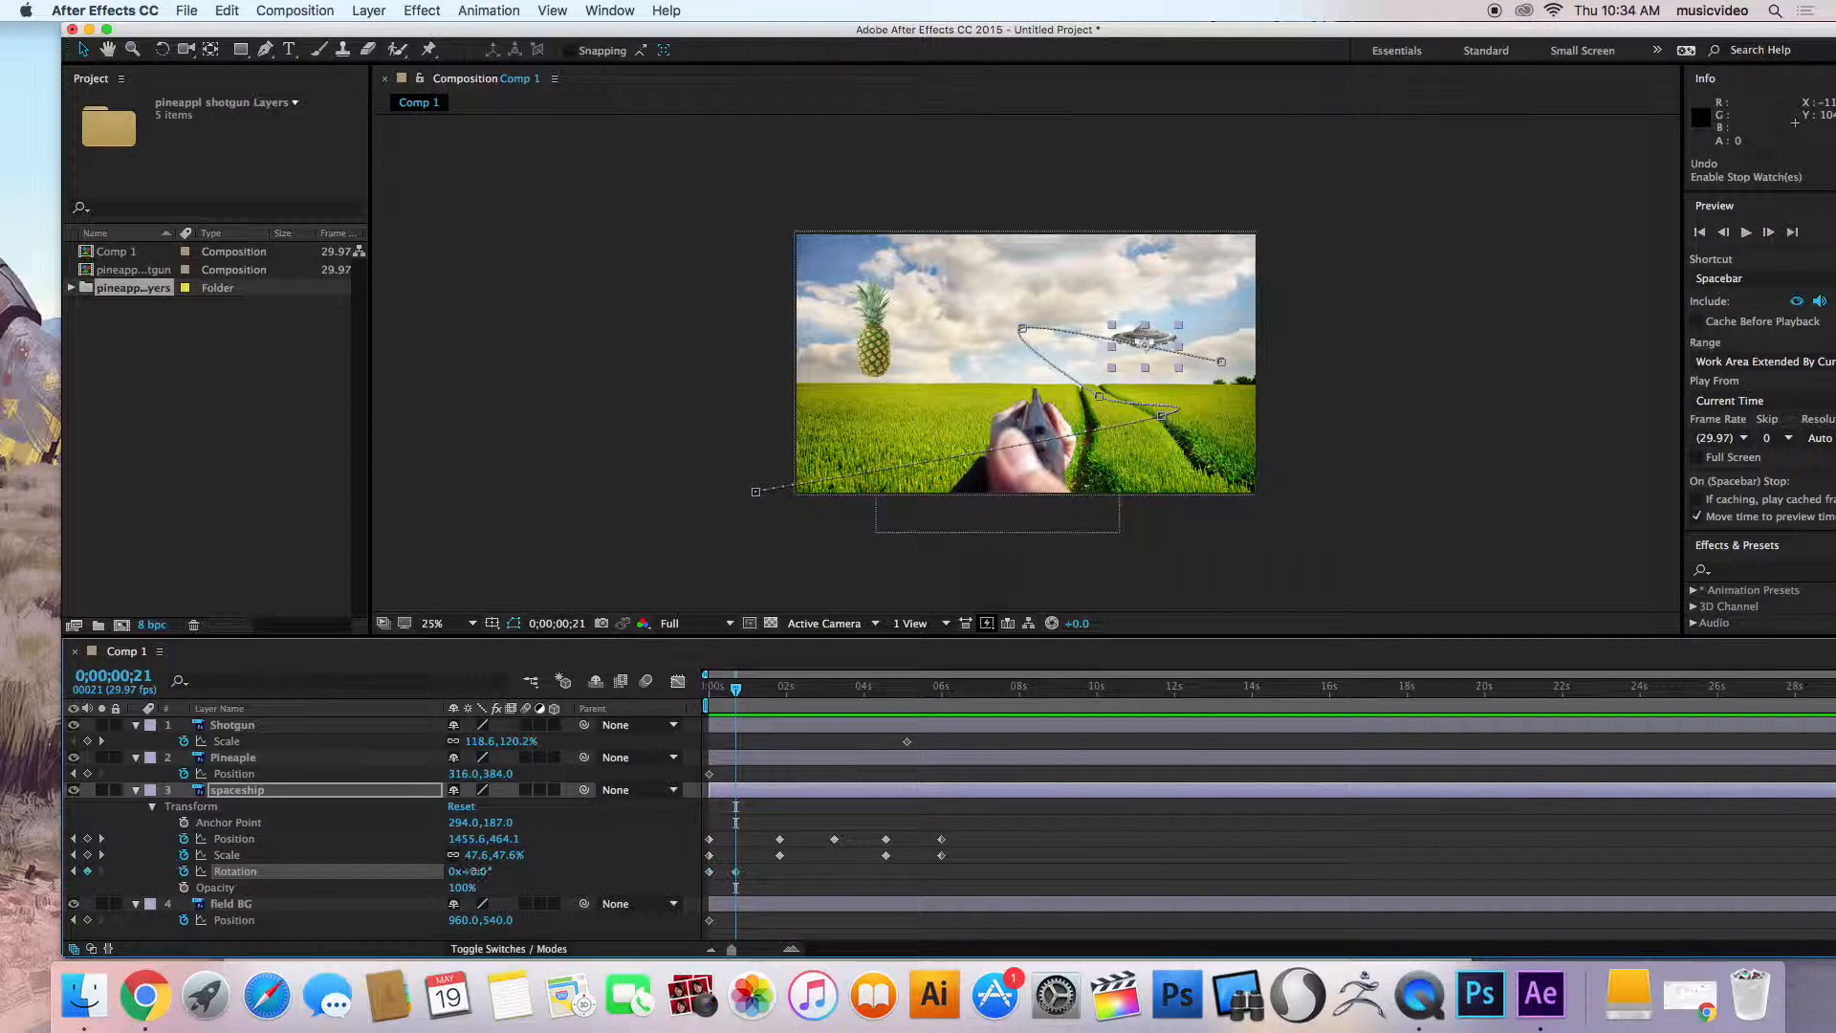
left_click_drag(474, 871, 487, 871)
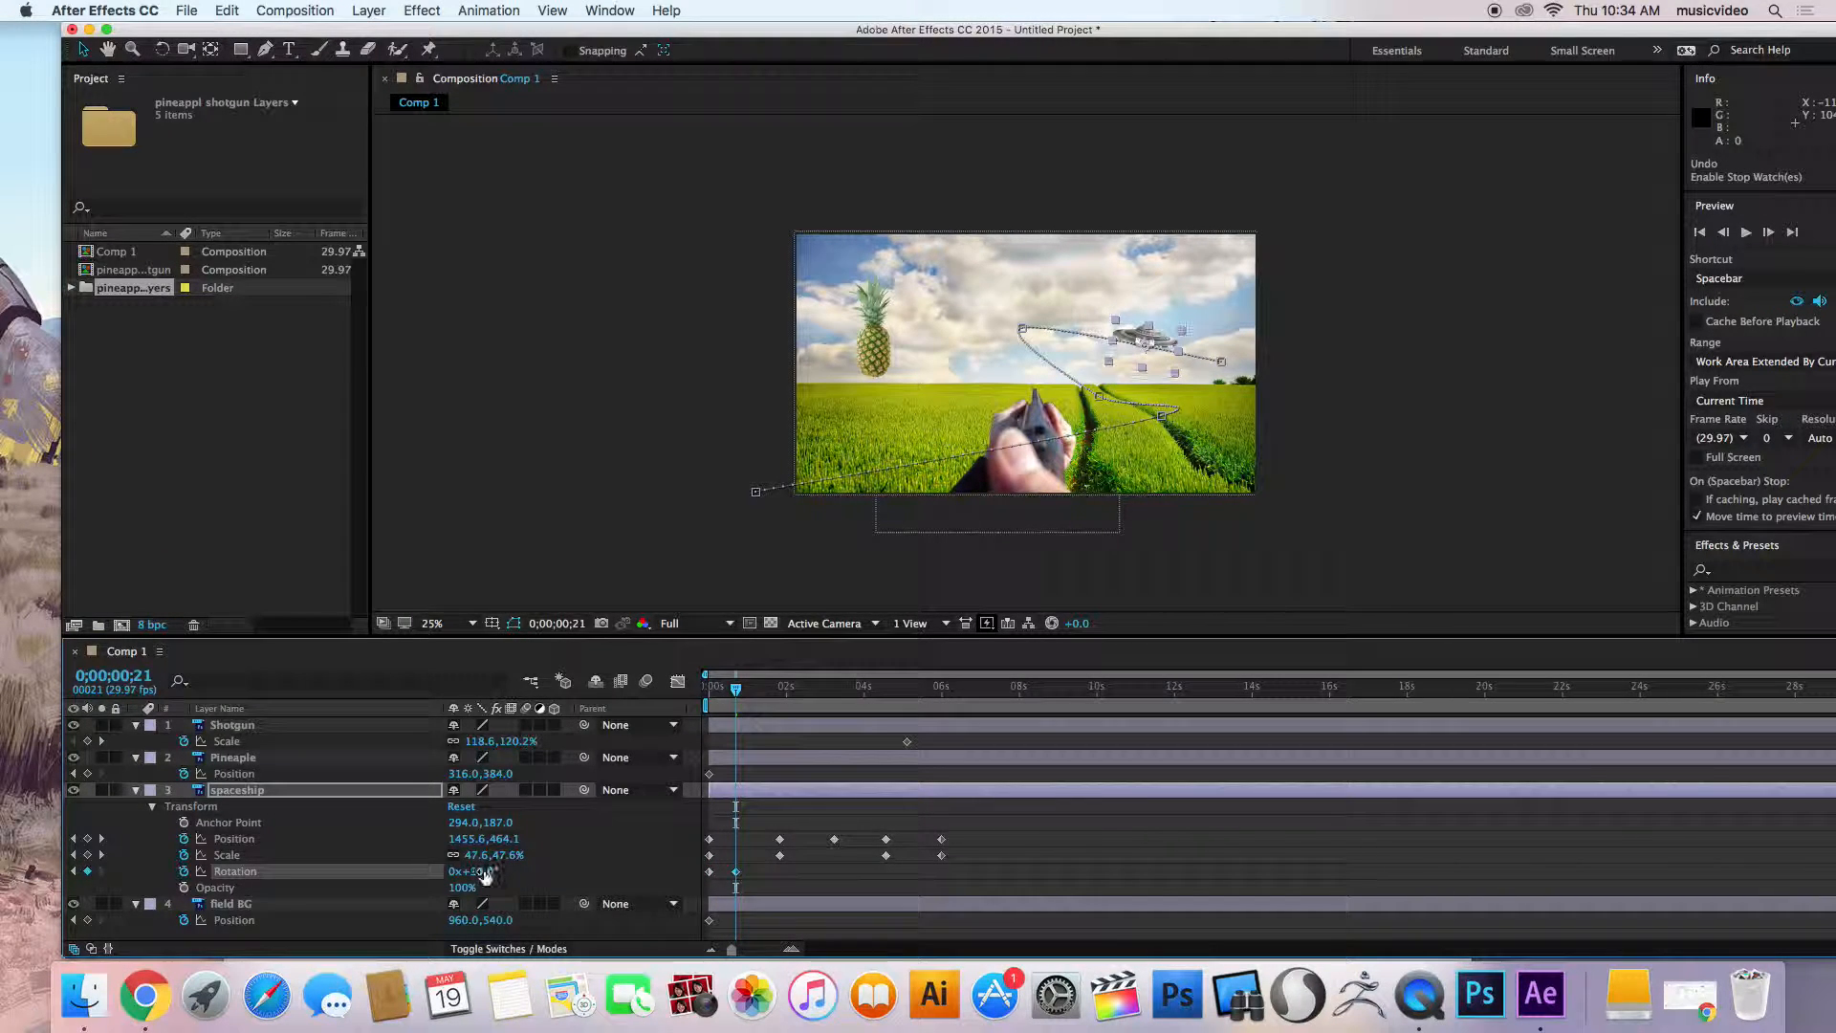
left_click_drag(735, 690, 757, 691)
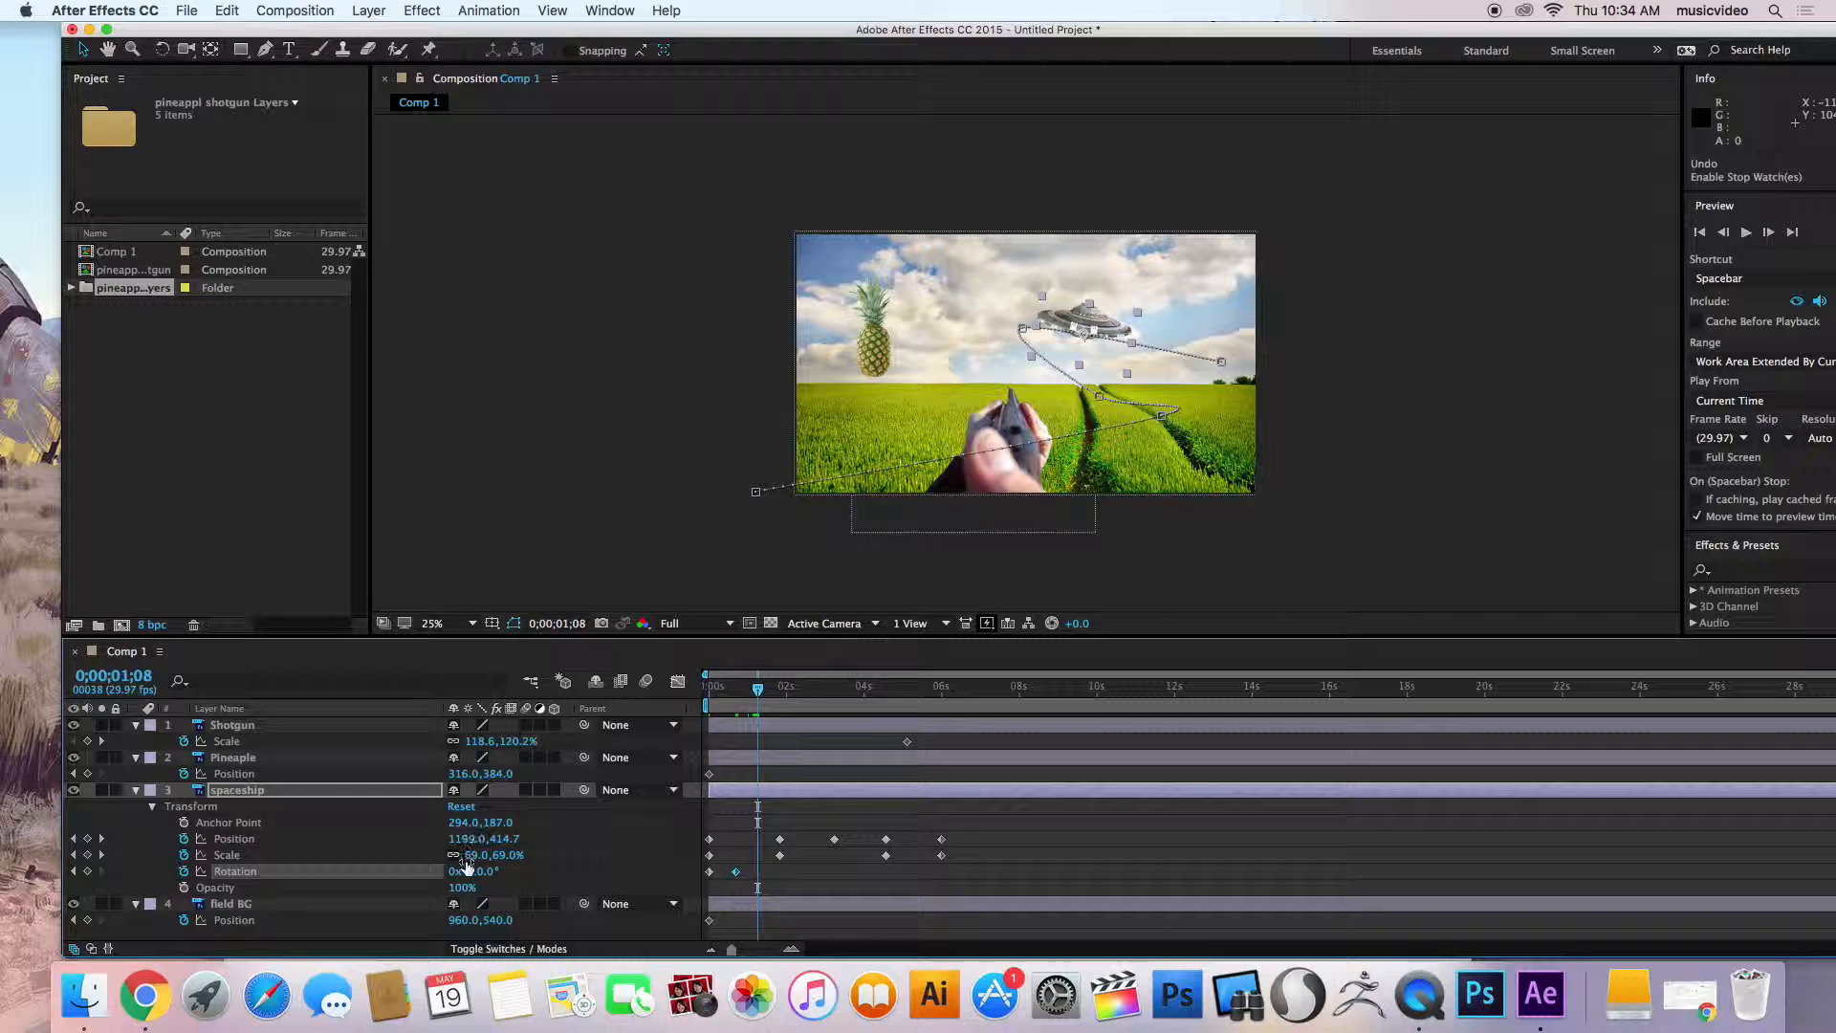
left_click_drag(473, 871, 463, 871)
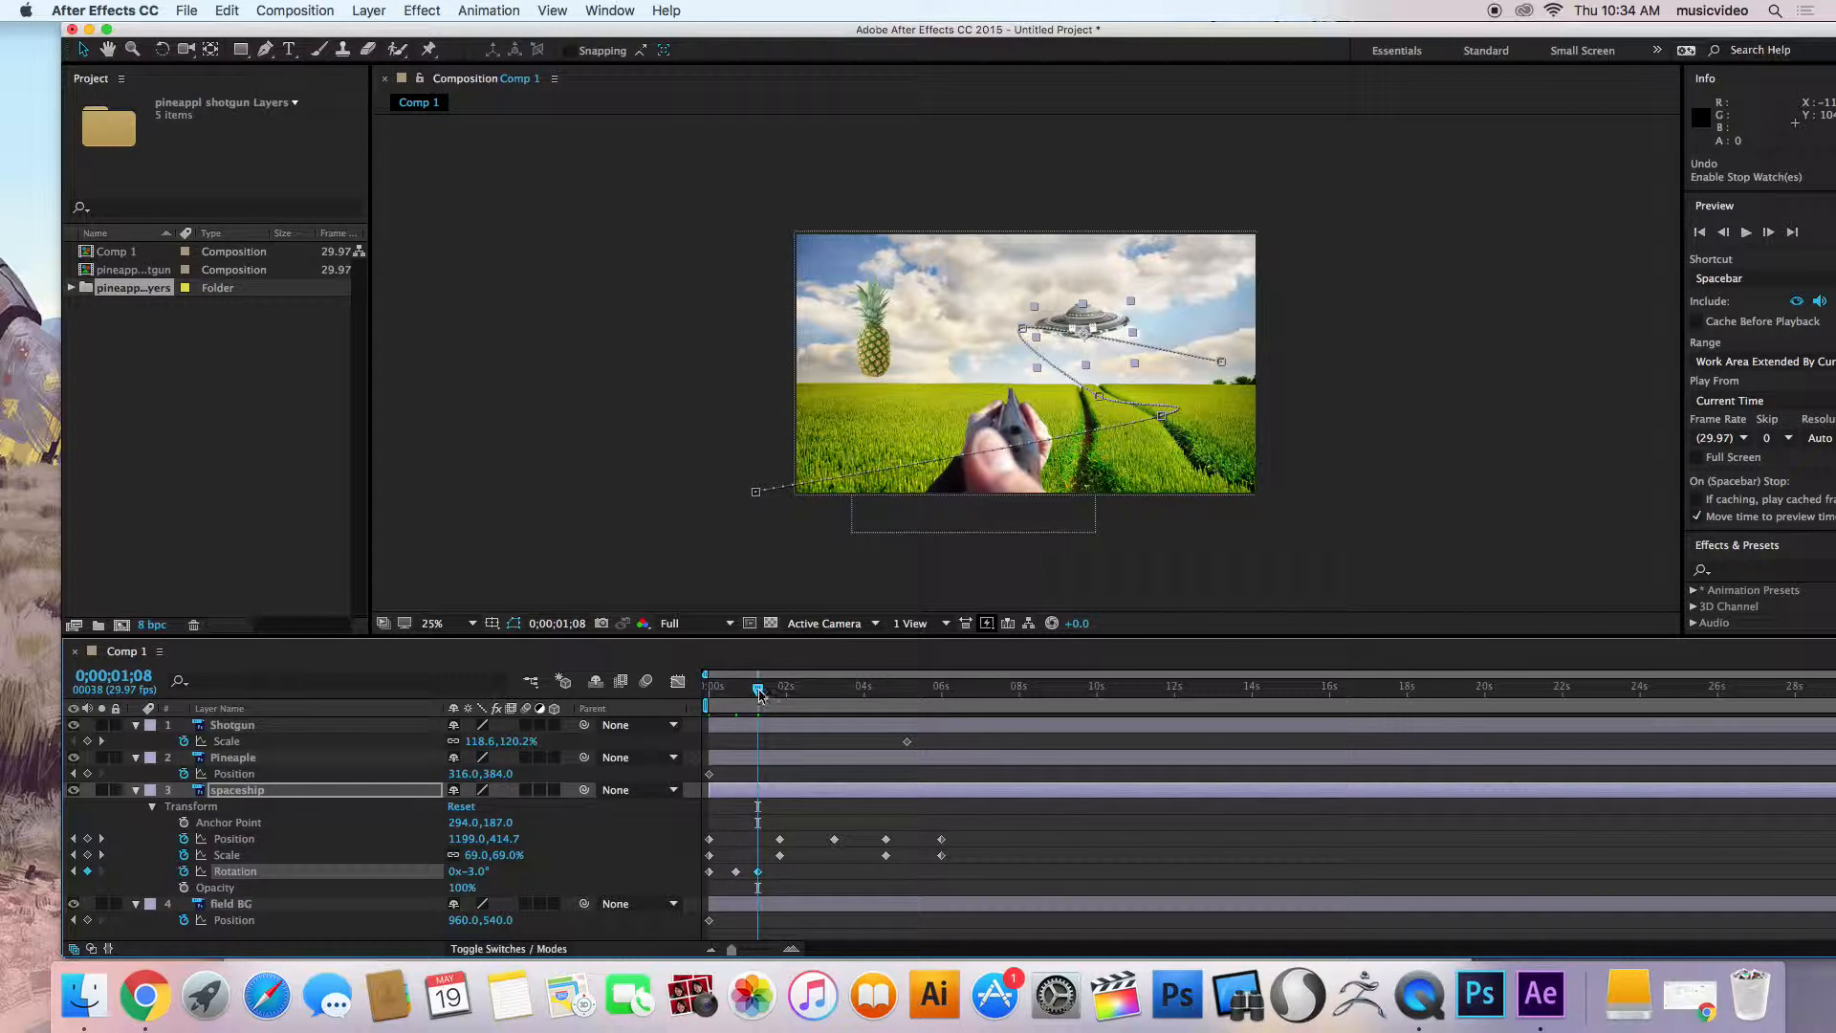
Tilt the spaceship counterclockwise with the Rotation tool at 0;00;02;13, and rotate it to about 10.4° at 0;00;03;08.
left_click_drag(758, 690, 803, 691)
left_click(166, 49)
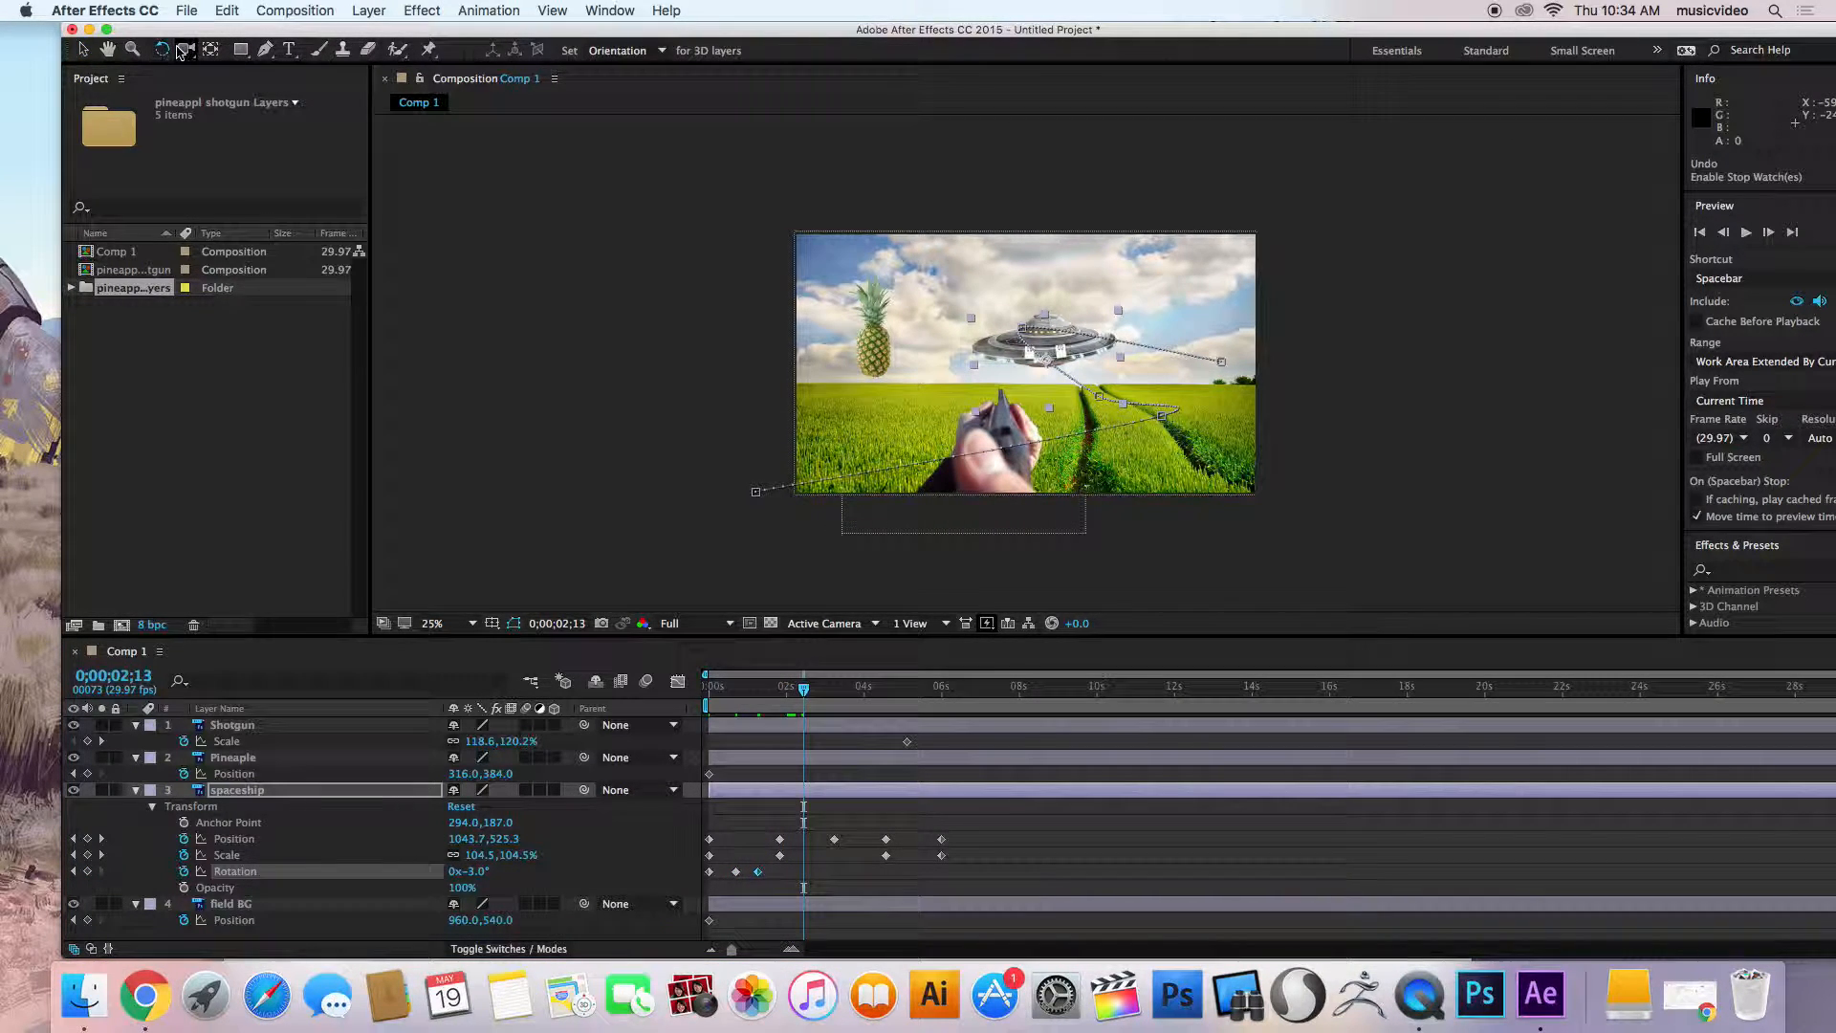
left_click_drag(1117, 313, 1117, 304)
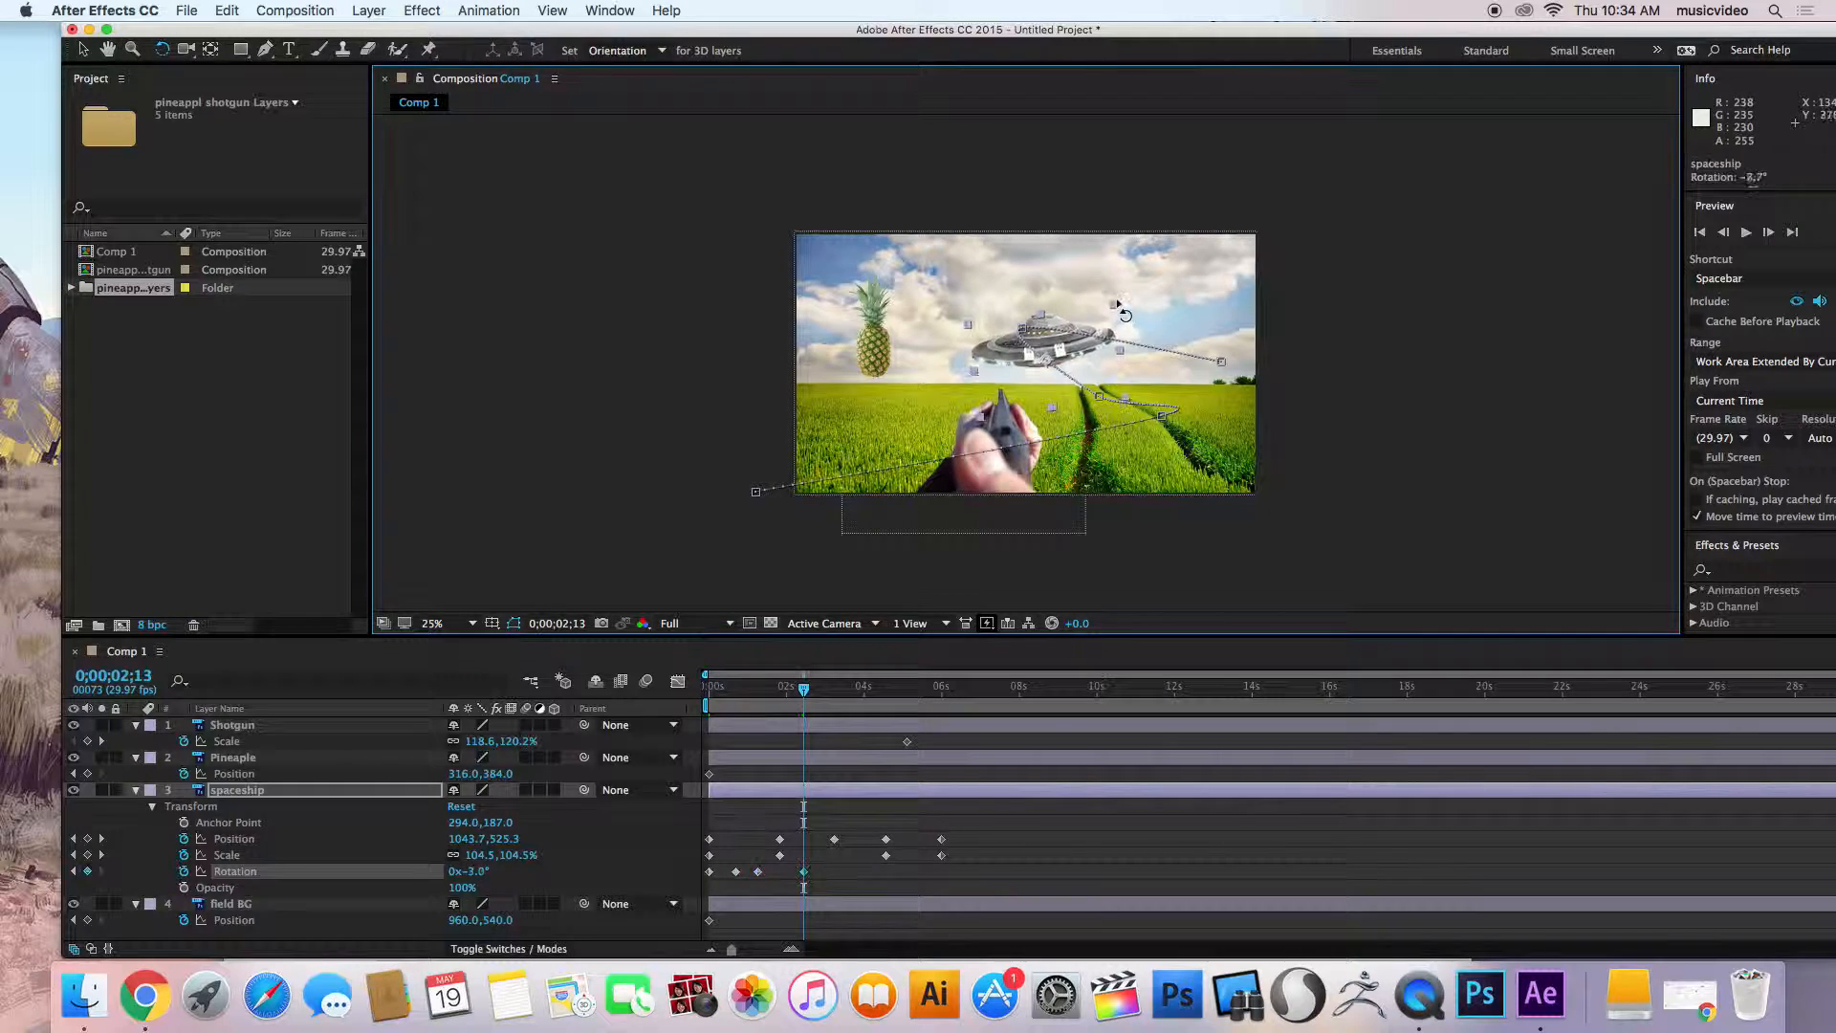
key("space")
key("space")
left_click_drag(1169, 321, 1181, 338)
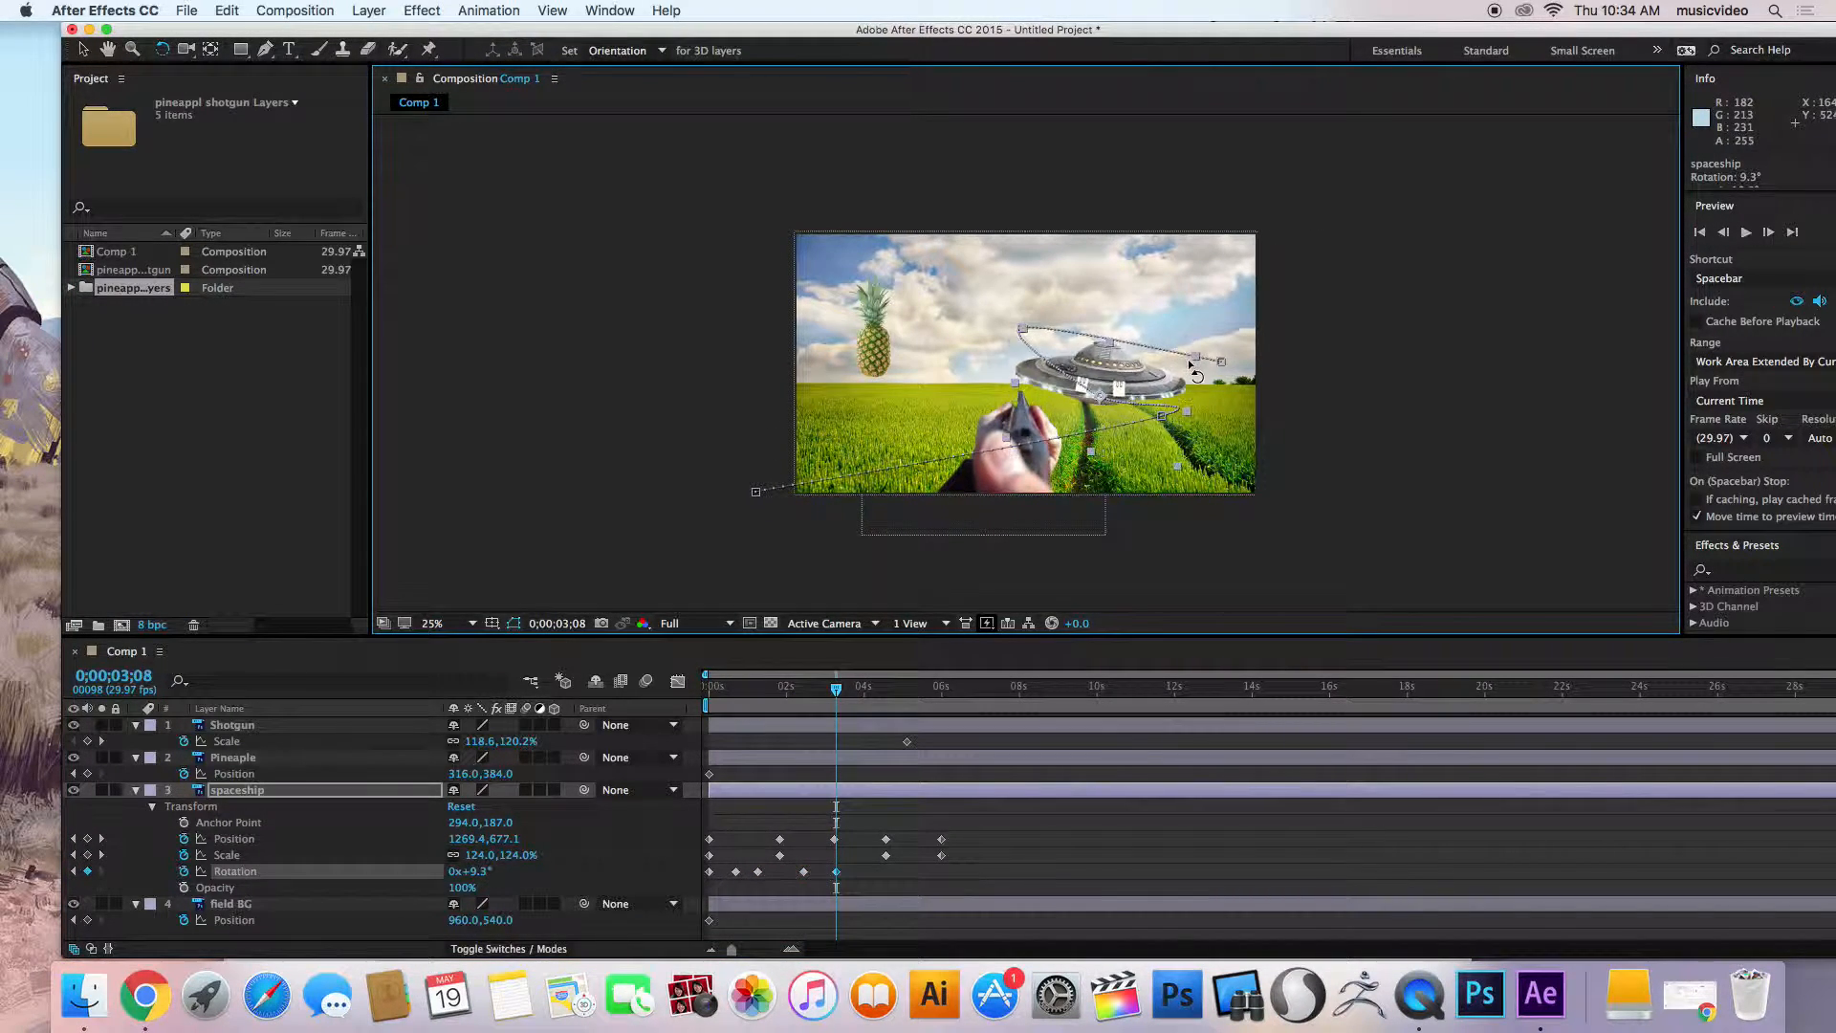
Rotate the spaceship to about -8.8° at 0;00;04;08, tilt it clockwise shortly before 0;00;06;00, and preview the wobble.
left_click_drag(843, 698, 874, 695)
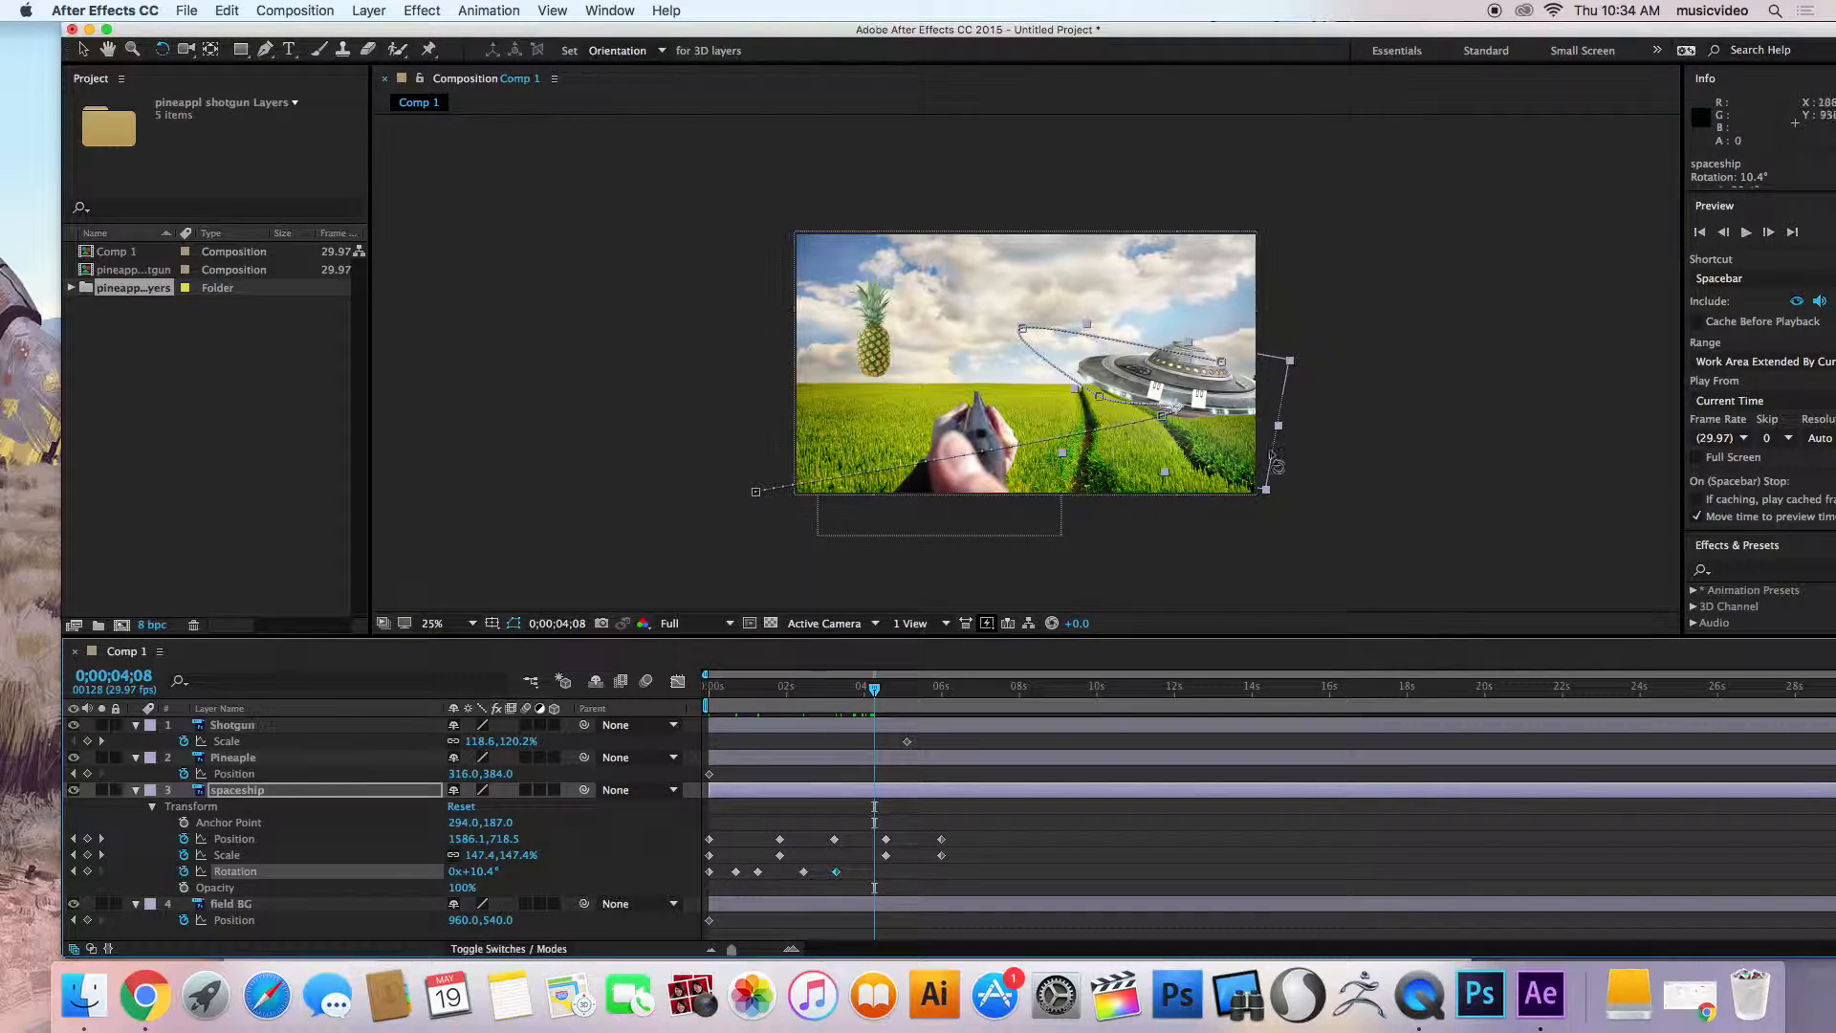
left_click_drag(1291, 361, 1282, 340)
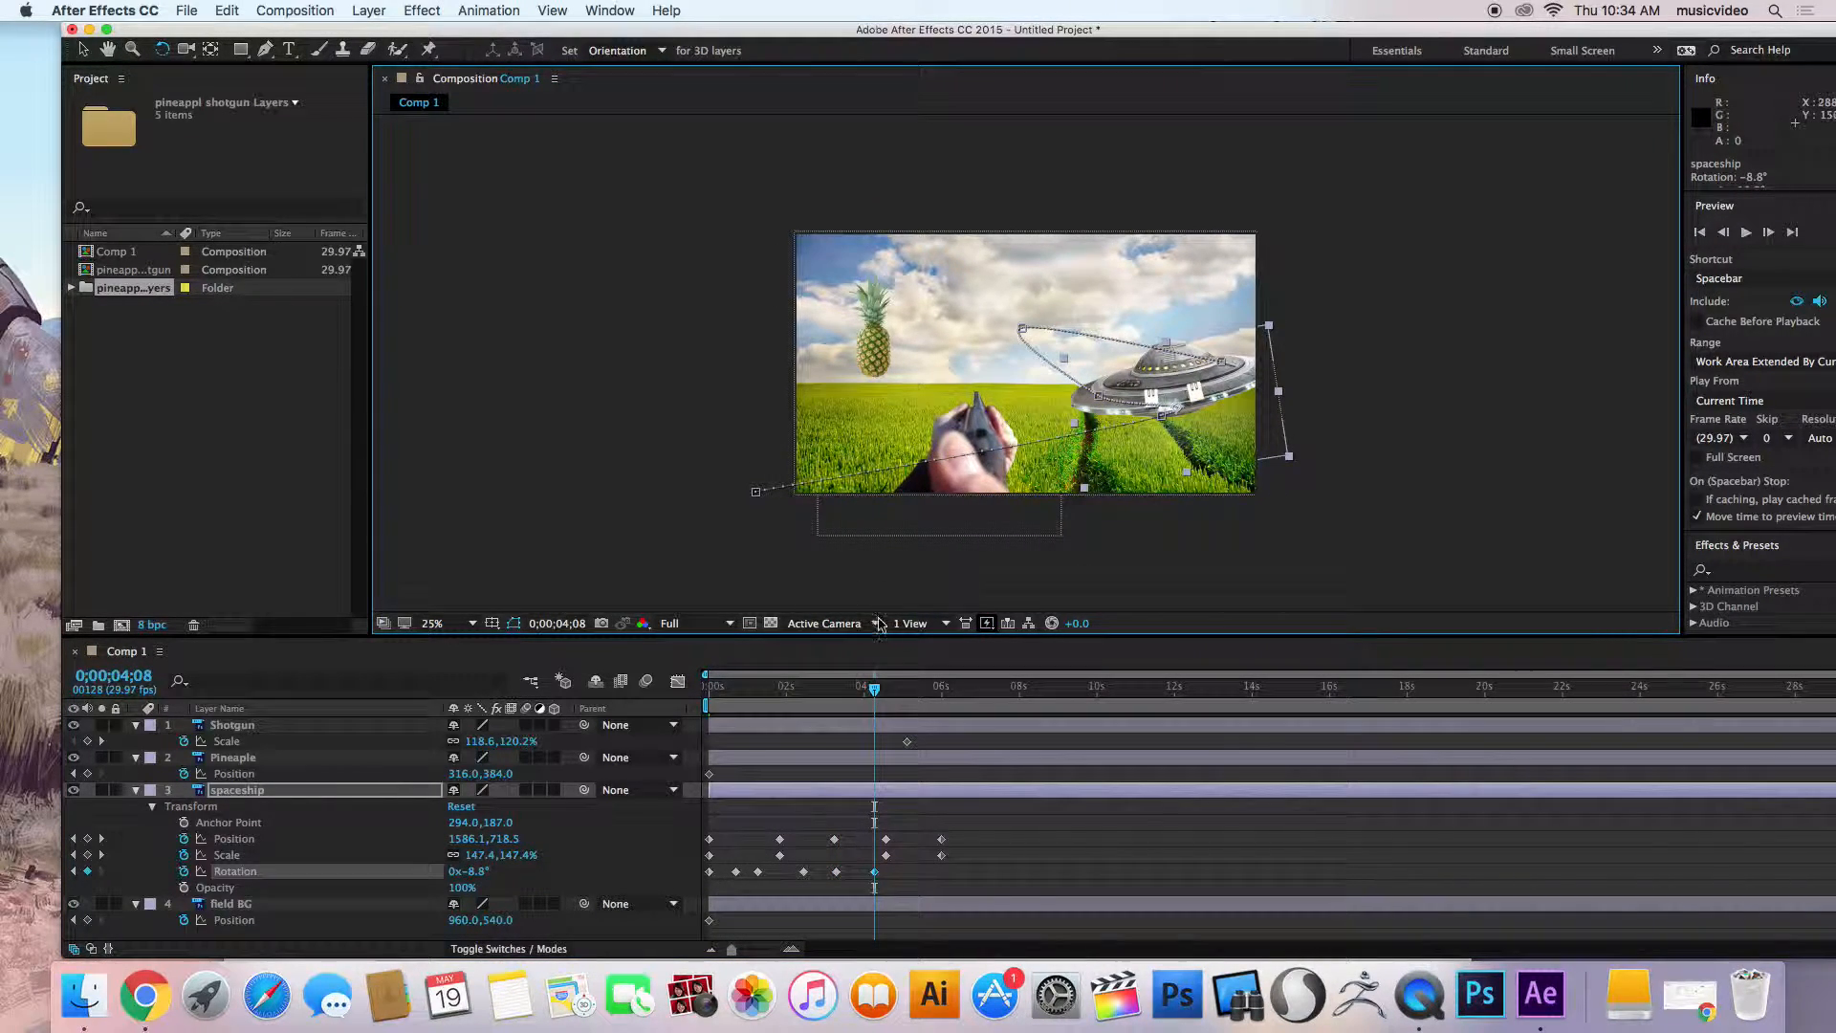
left_click_drag(876, 693, 921, 693)
left_click_drag(1040, 358, 1050, 371)
left_click_drag(920, 690, 945, 702)
key("space")
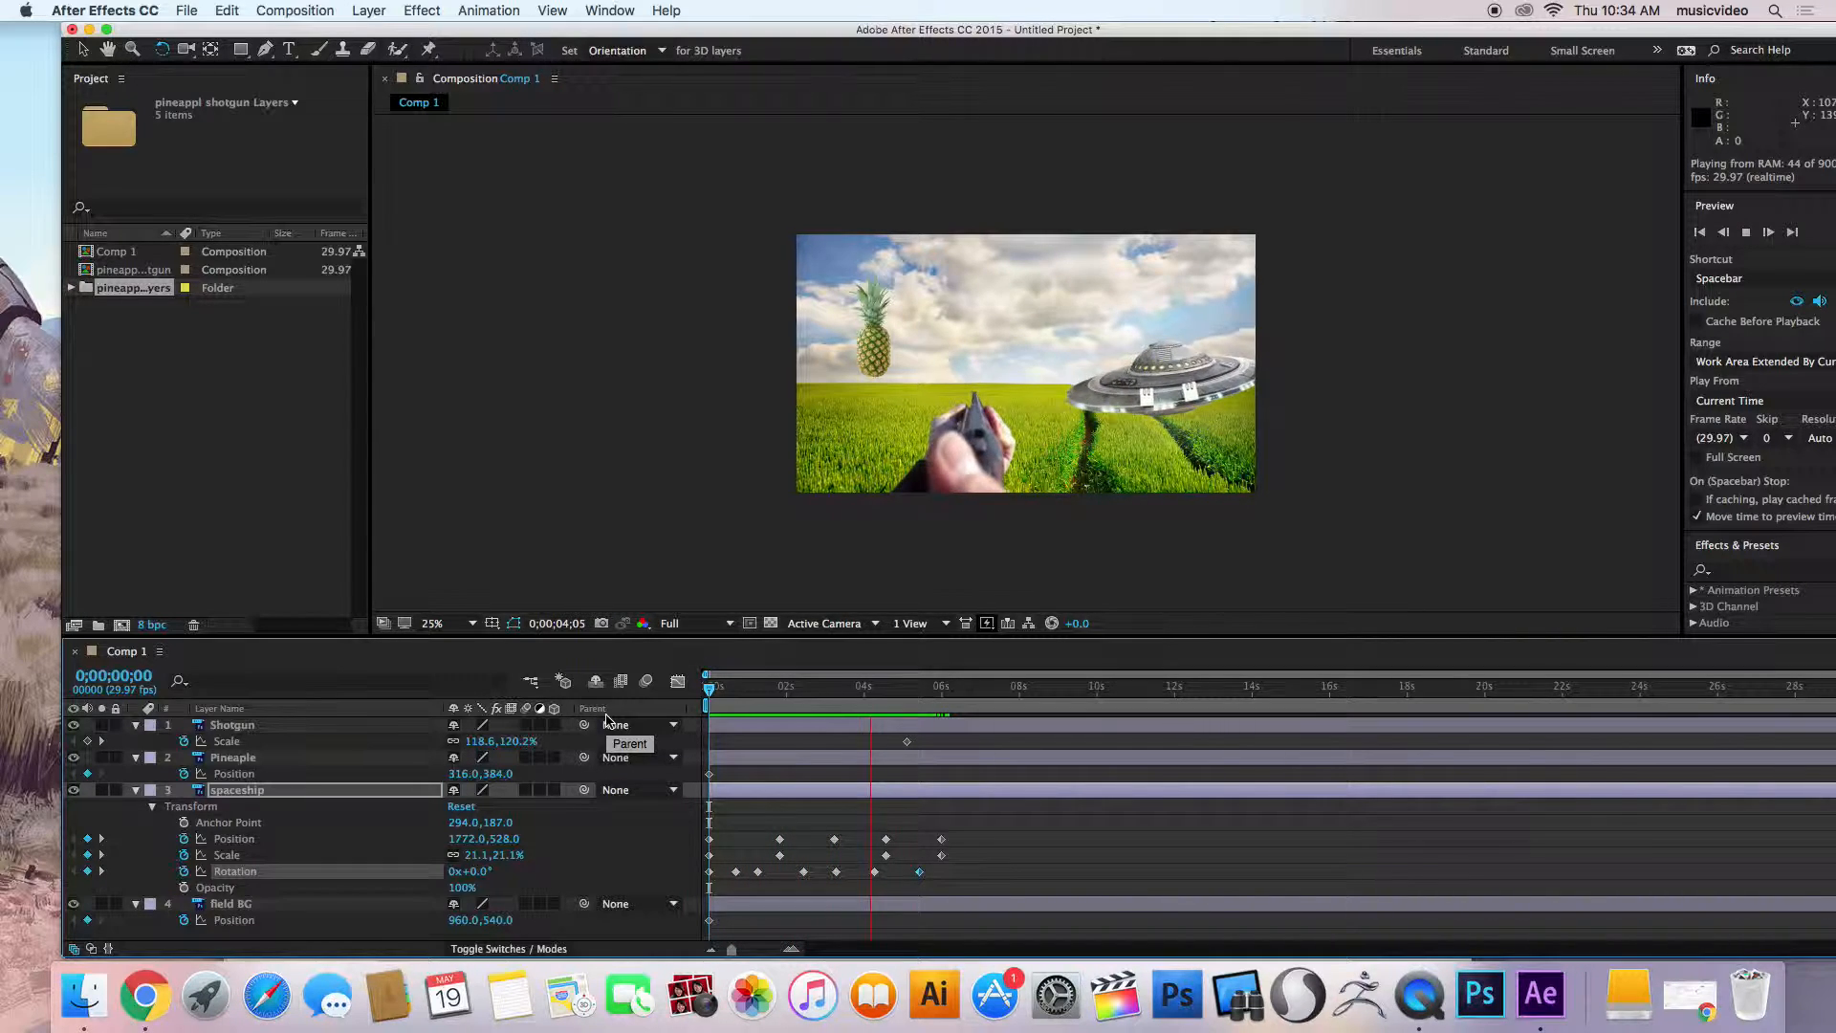
key("space")
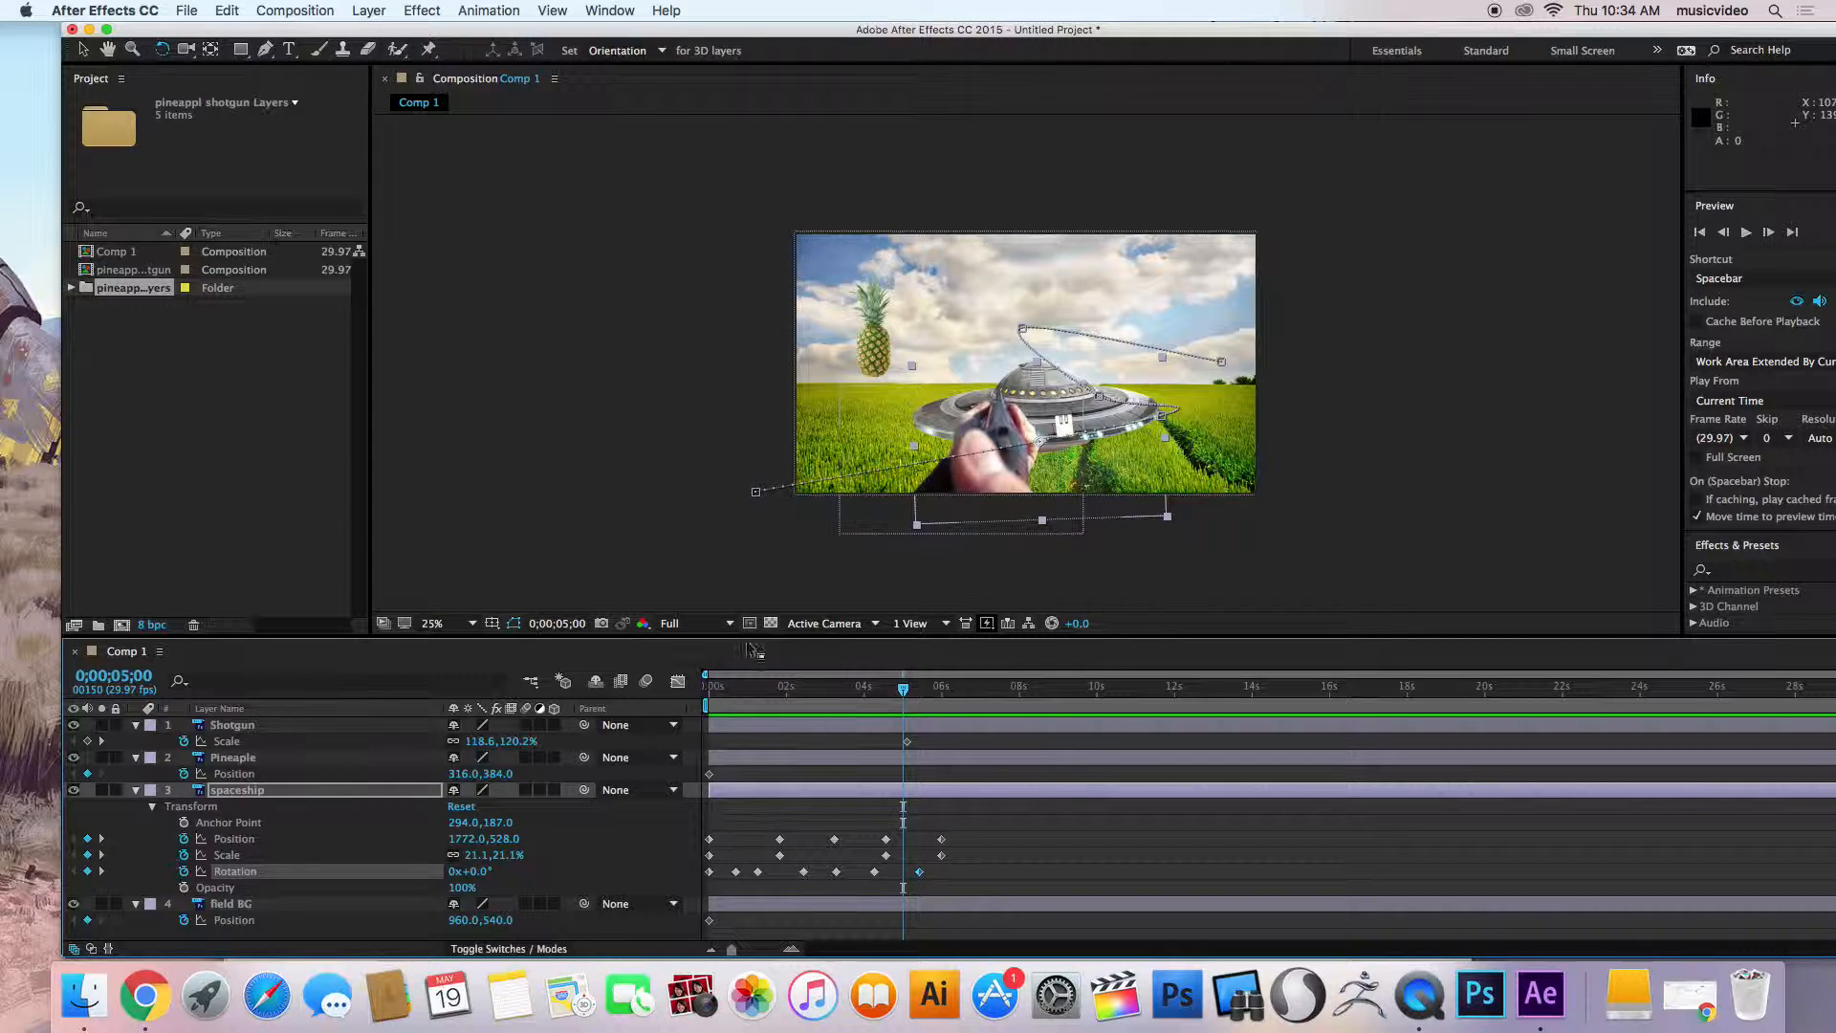
Rotate the pineapple to about -1.5° and move it to about 320, 436 at 0;00;00;00.
left_click(253, 759)
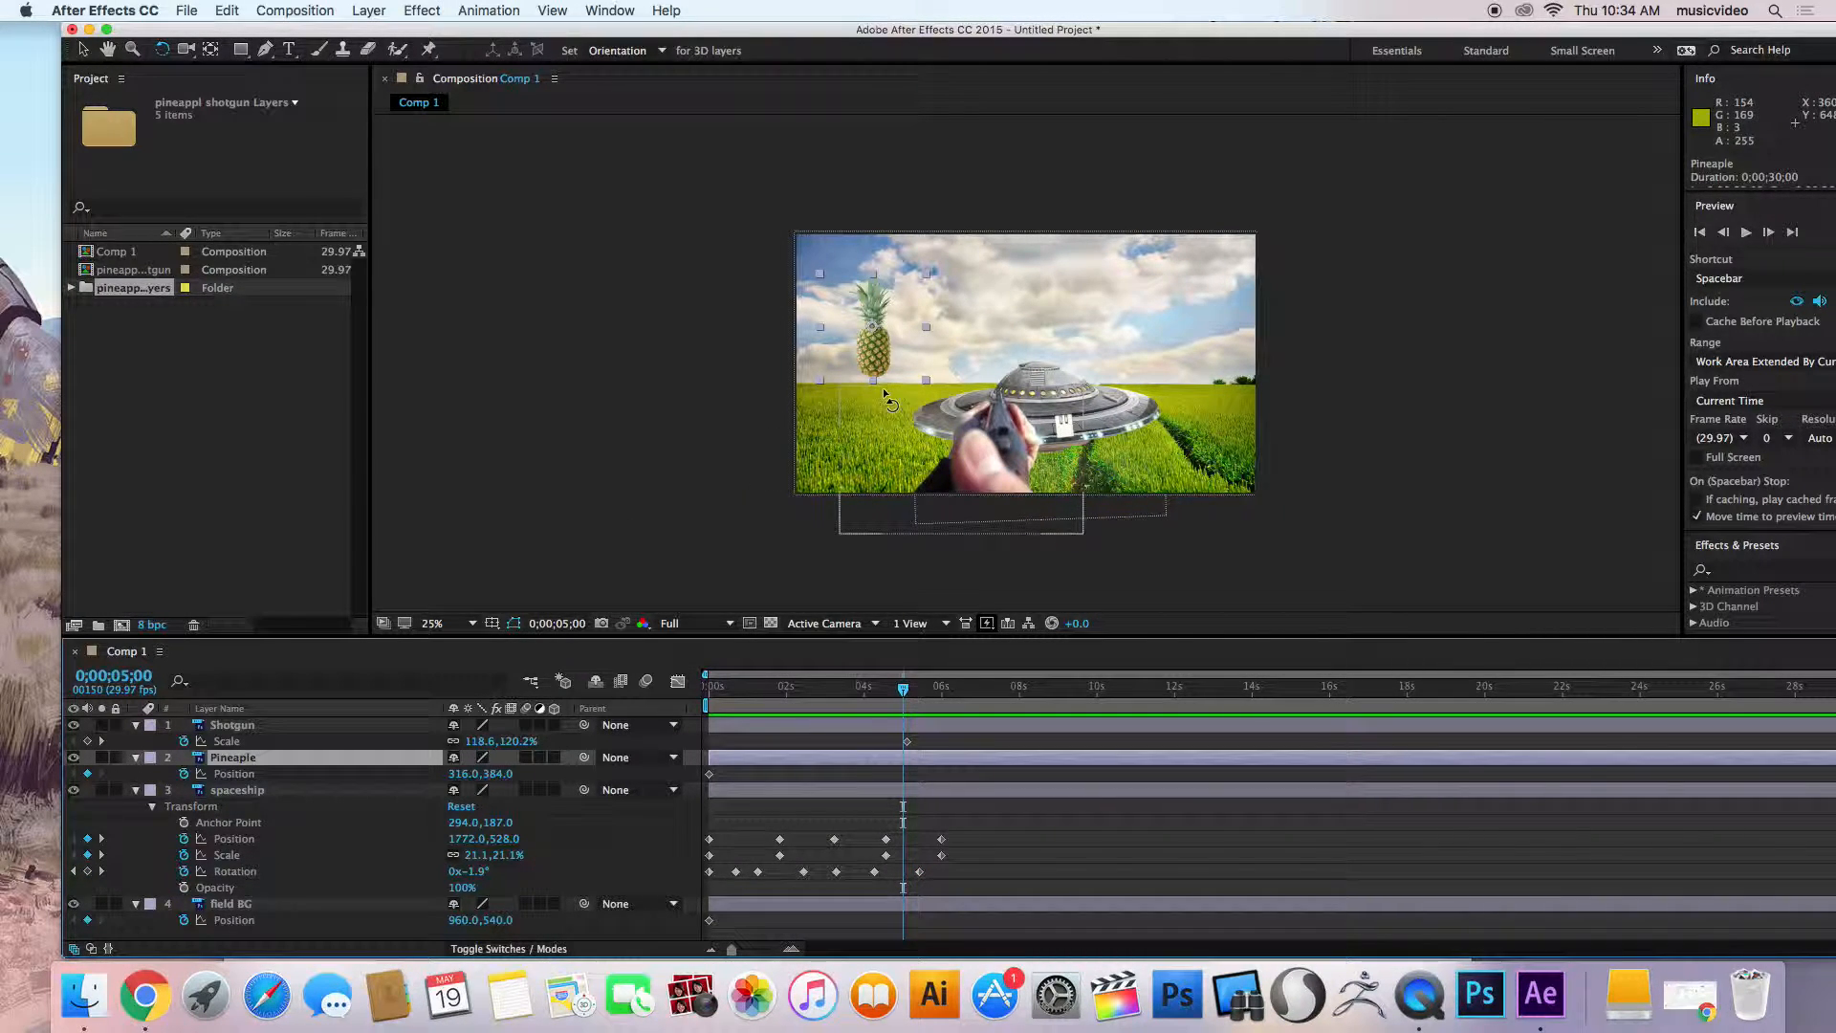
left_click_drag(903, 689, 708, 689)
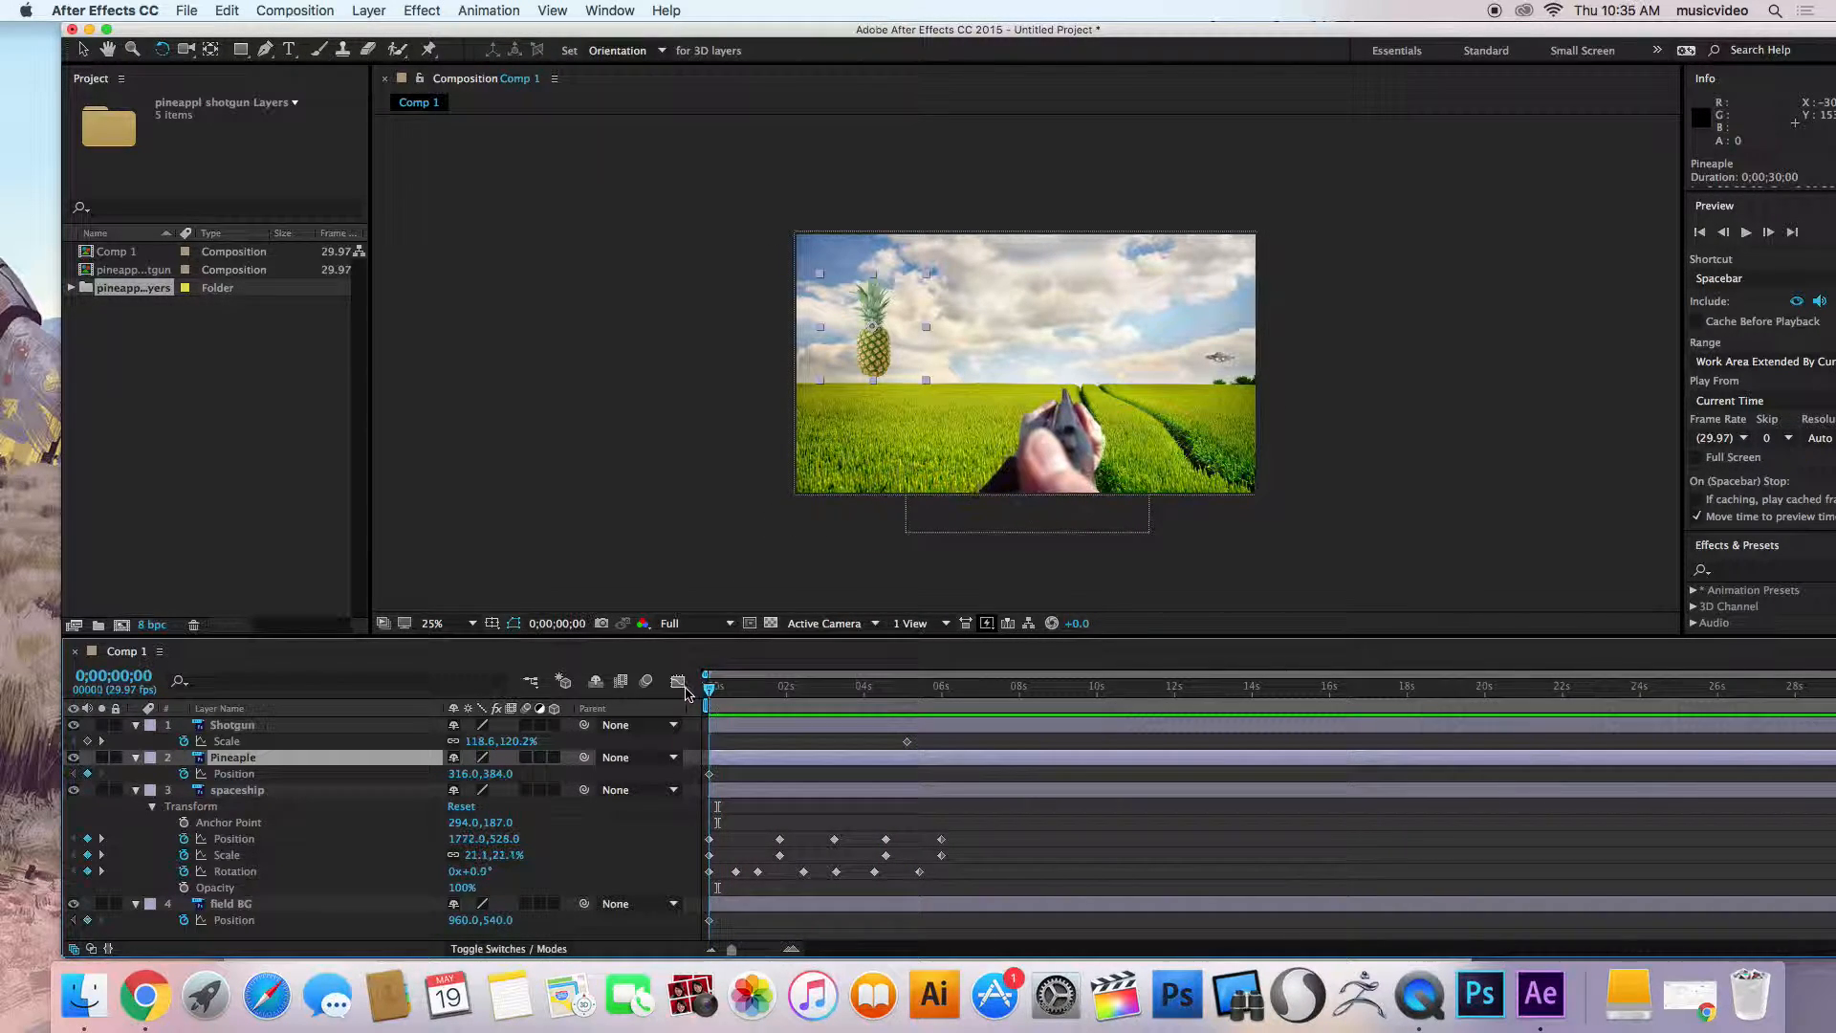
left_click_drag(875, 358, 878, 361)
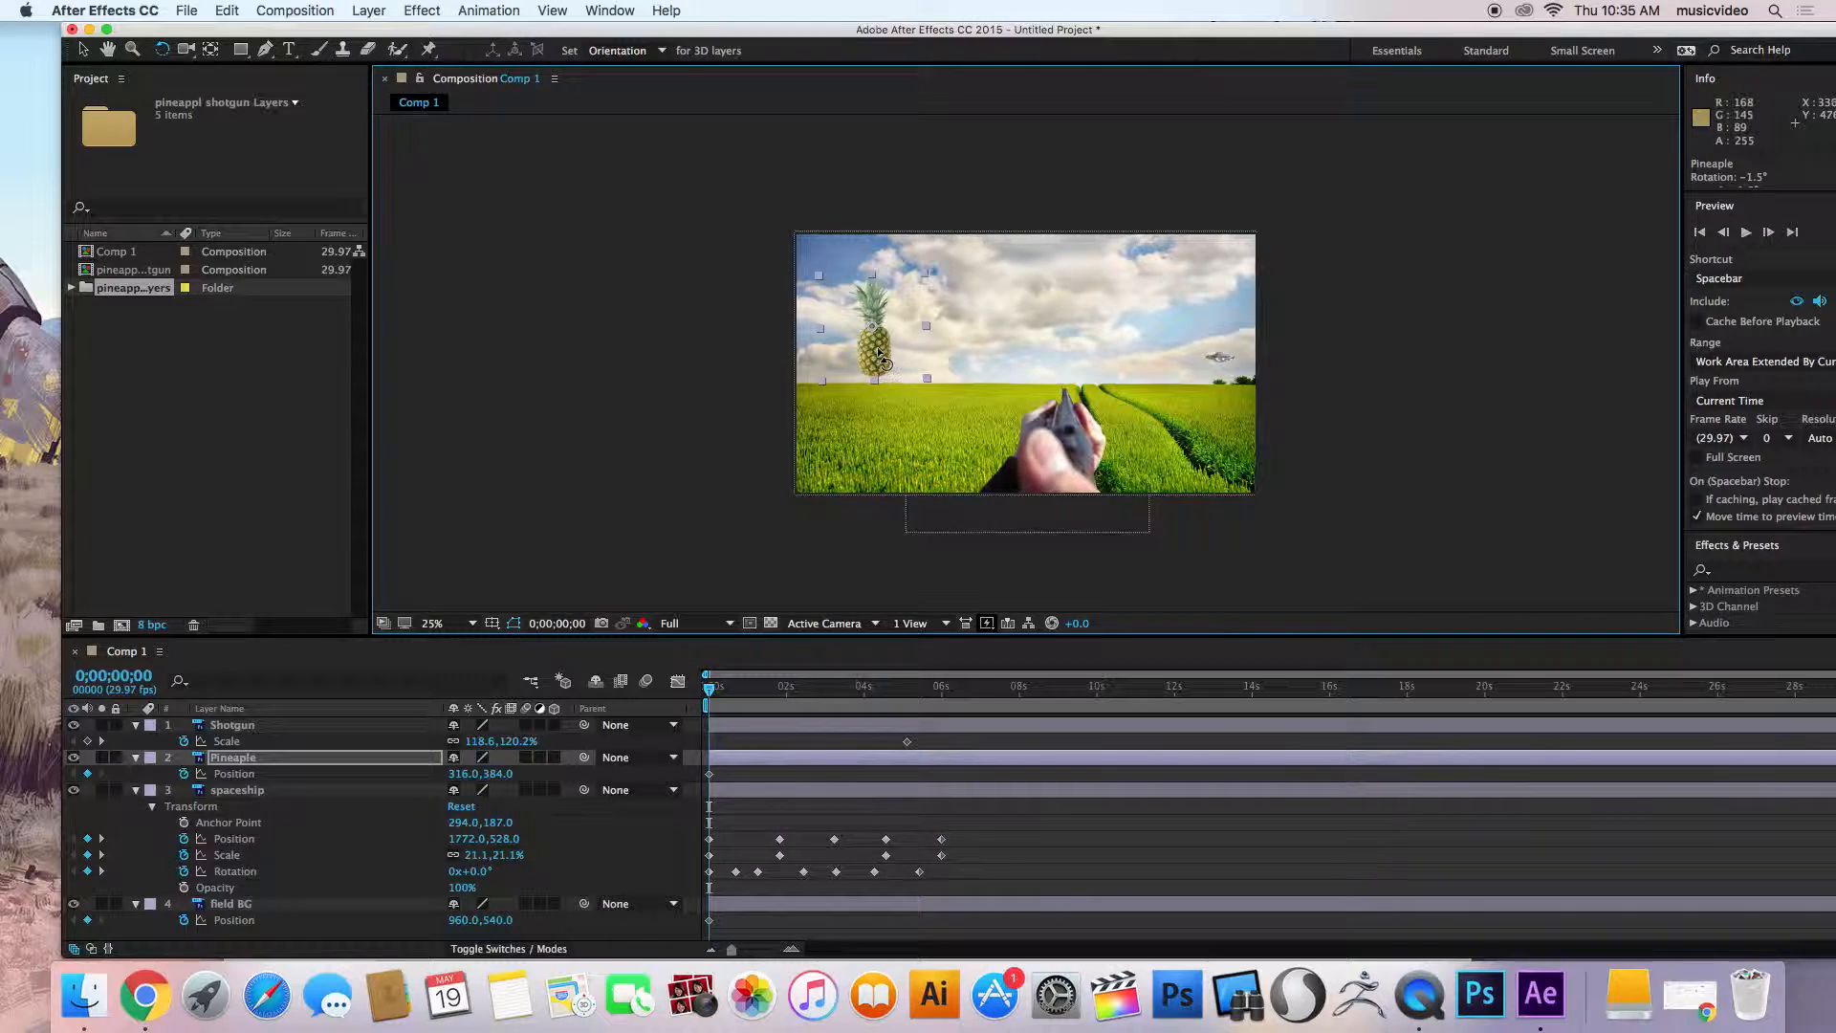
double_click(879, 360)
left_click(582, 78)
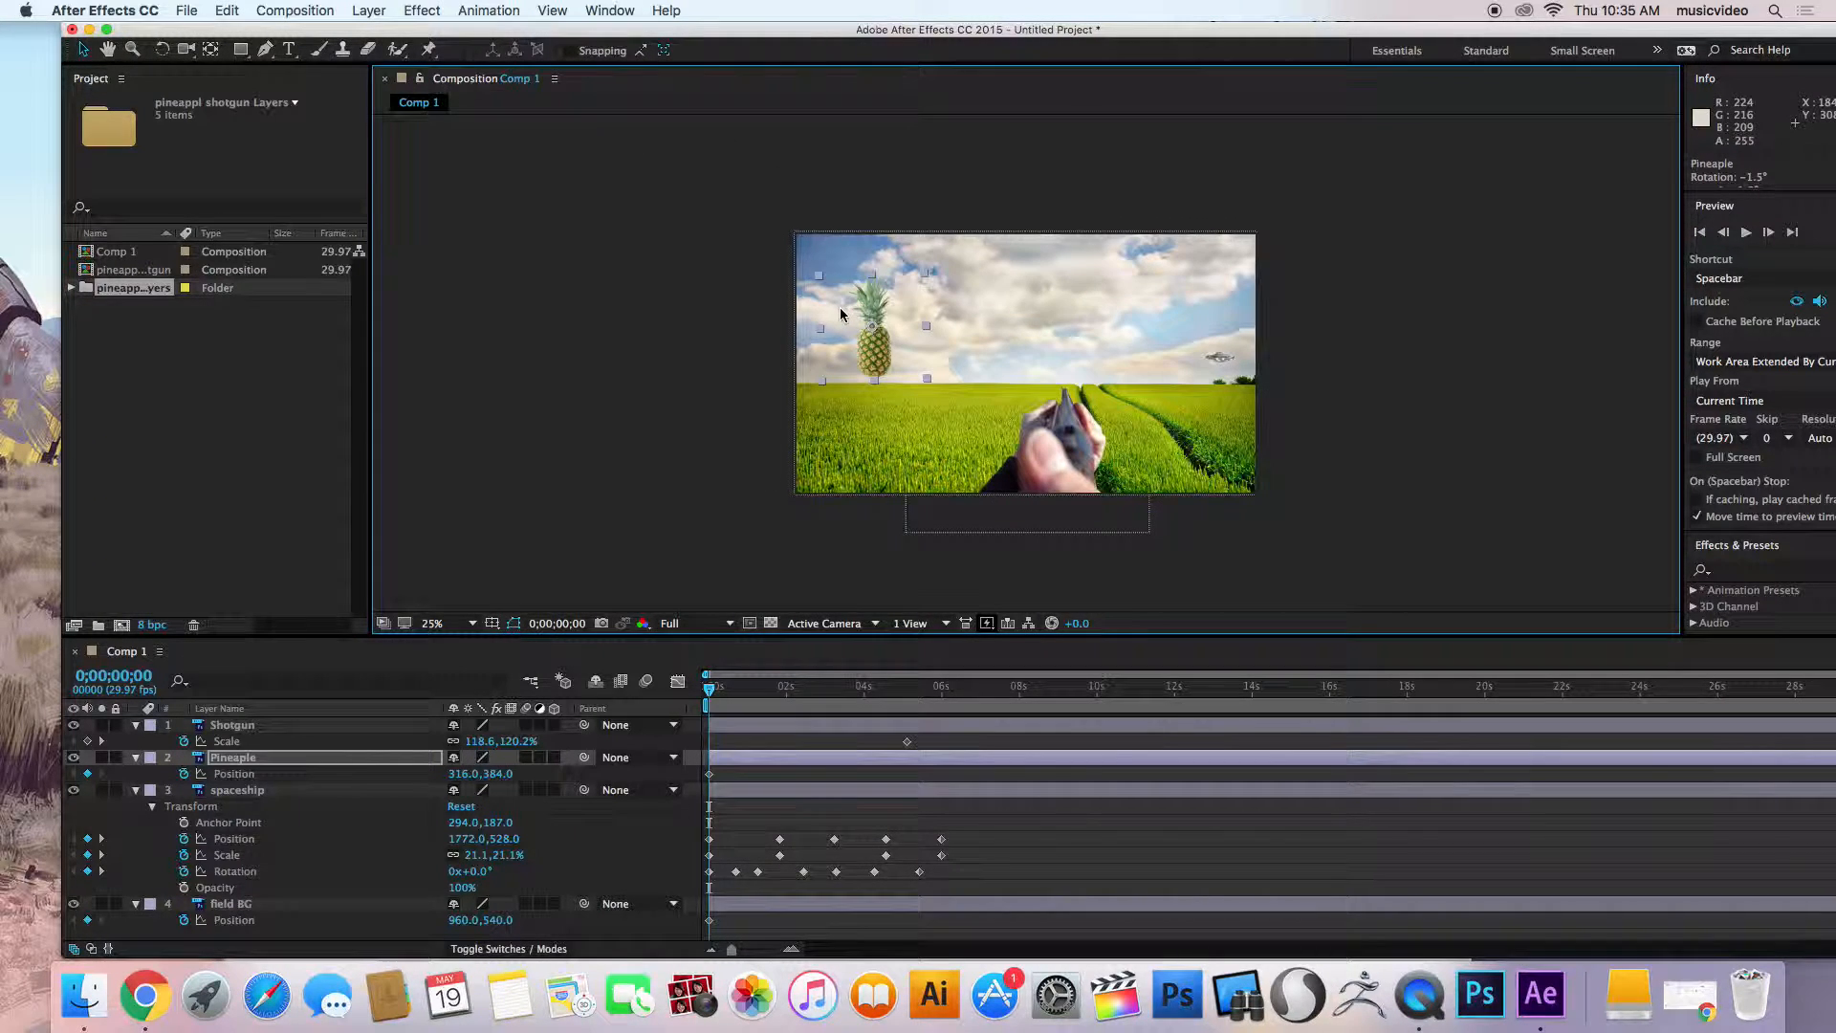
left_click_drag(881, 359, 882, 371)
Try rotating the pineapple back and forth at successive times up to 0;00;01;14.
left_click(161, 51)
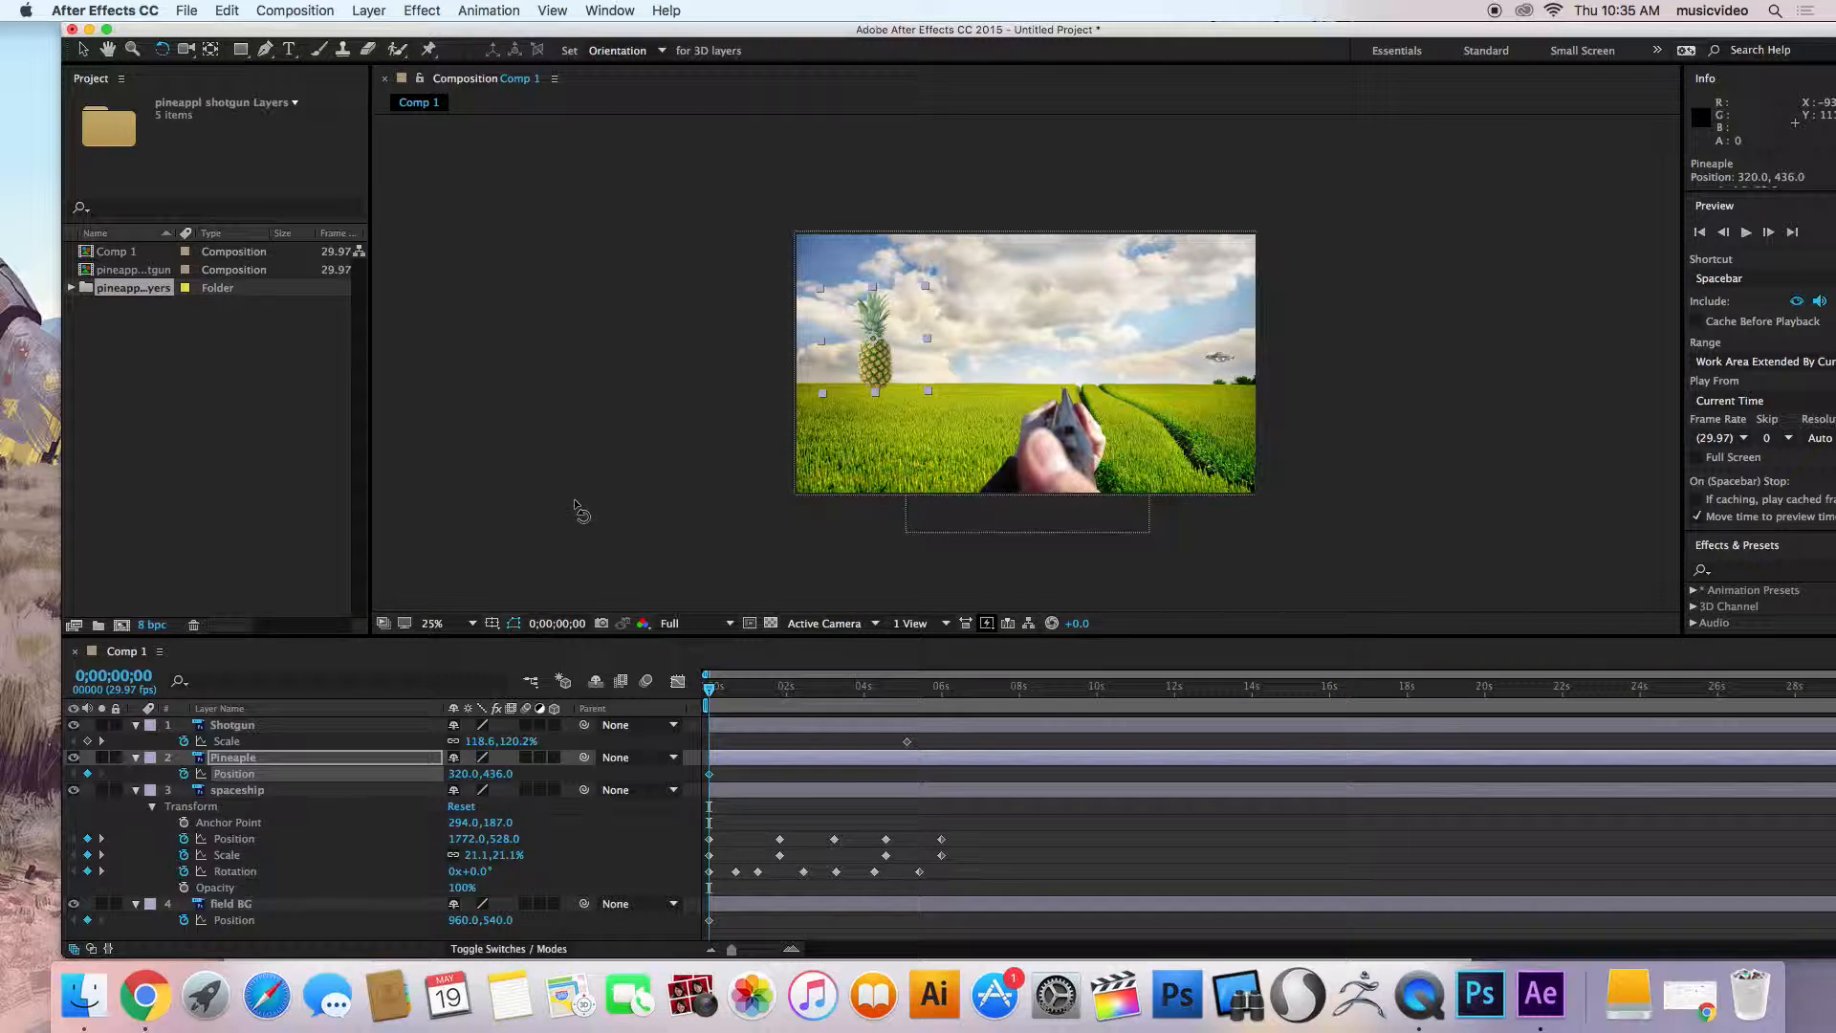
left_click(717, 708)
left_click_drag(887, 375, 857, 590)
left_click_drag(720, 692, 739, 694)
left_click_drag(873, 364, 881, 369)
left_click(765, 690)
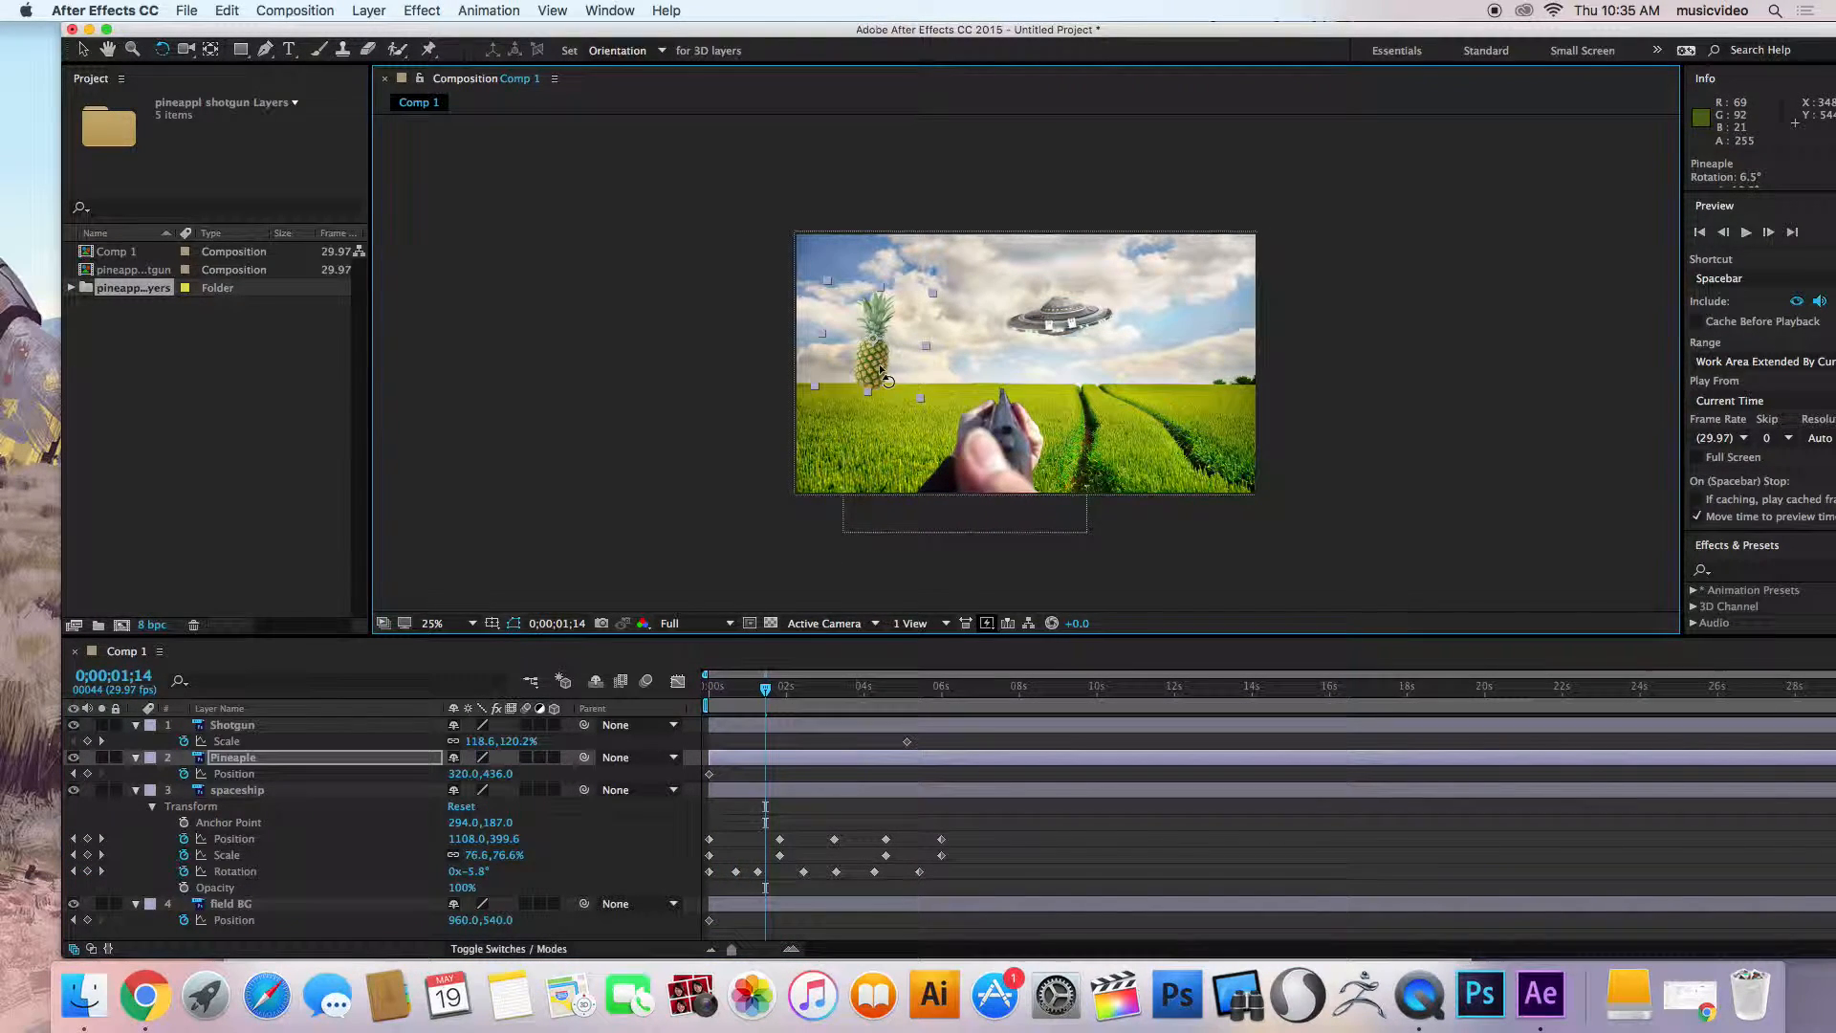
Rotate the pineapple to about -7.4° at 0;00;01;28 and enable keyframing for its rotation.
left_click(783, 689)
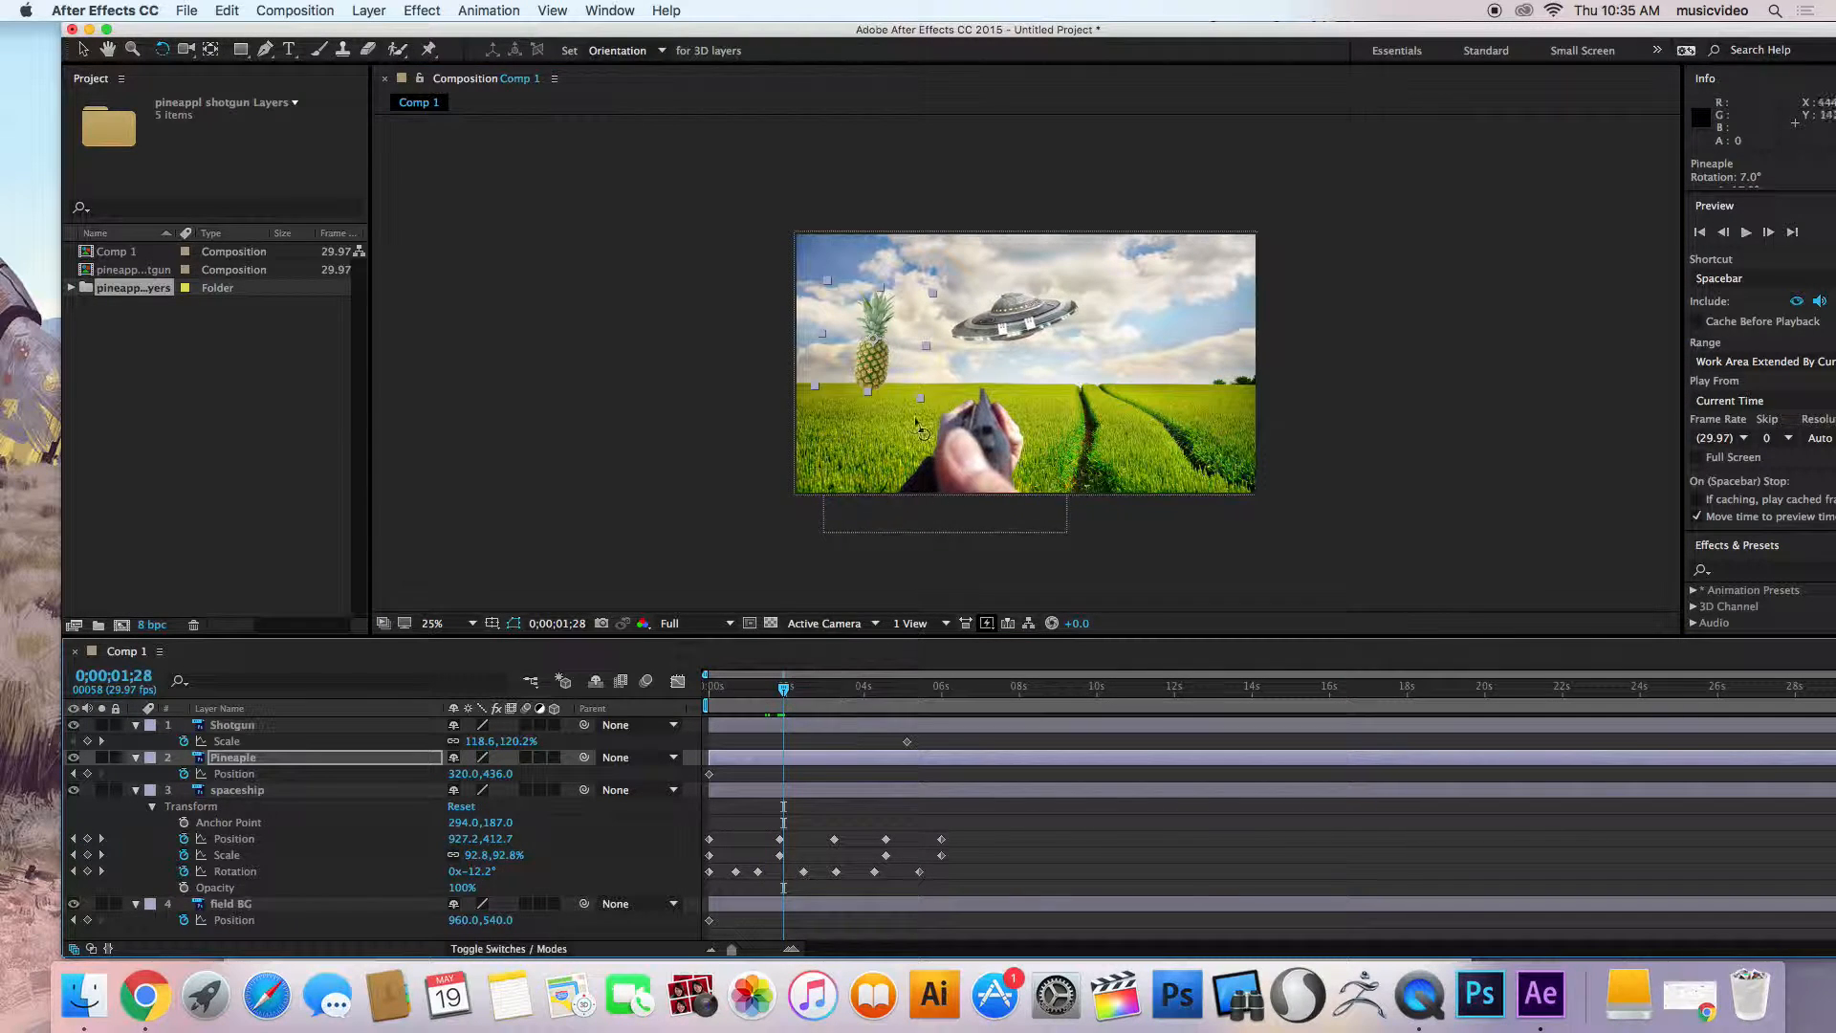
left_click_drag(877, 366, 889, 368)
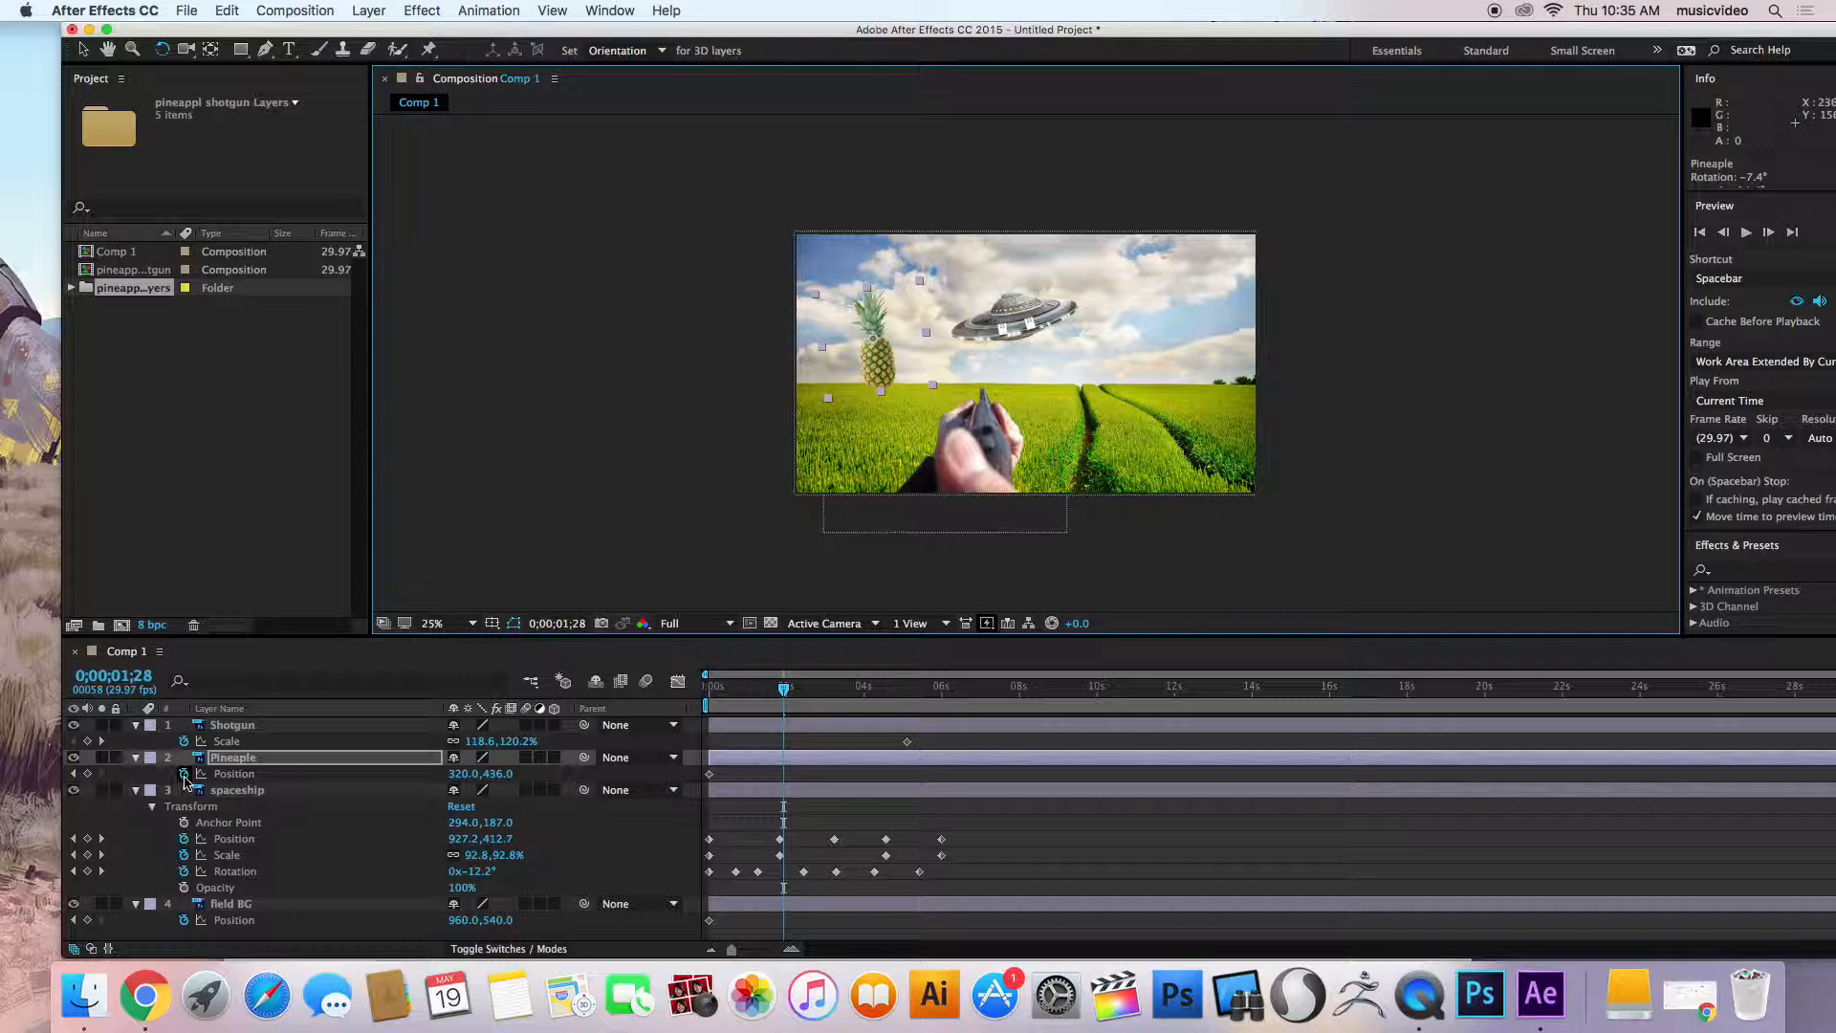
left_click(135, 757)
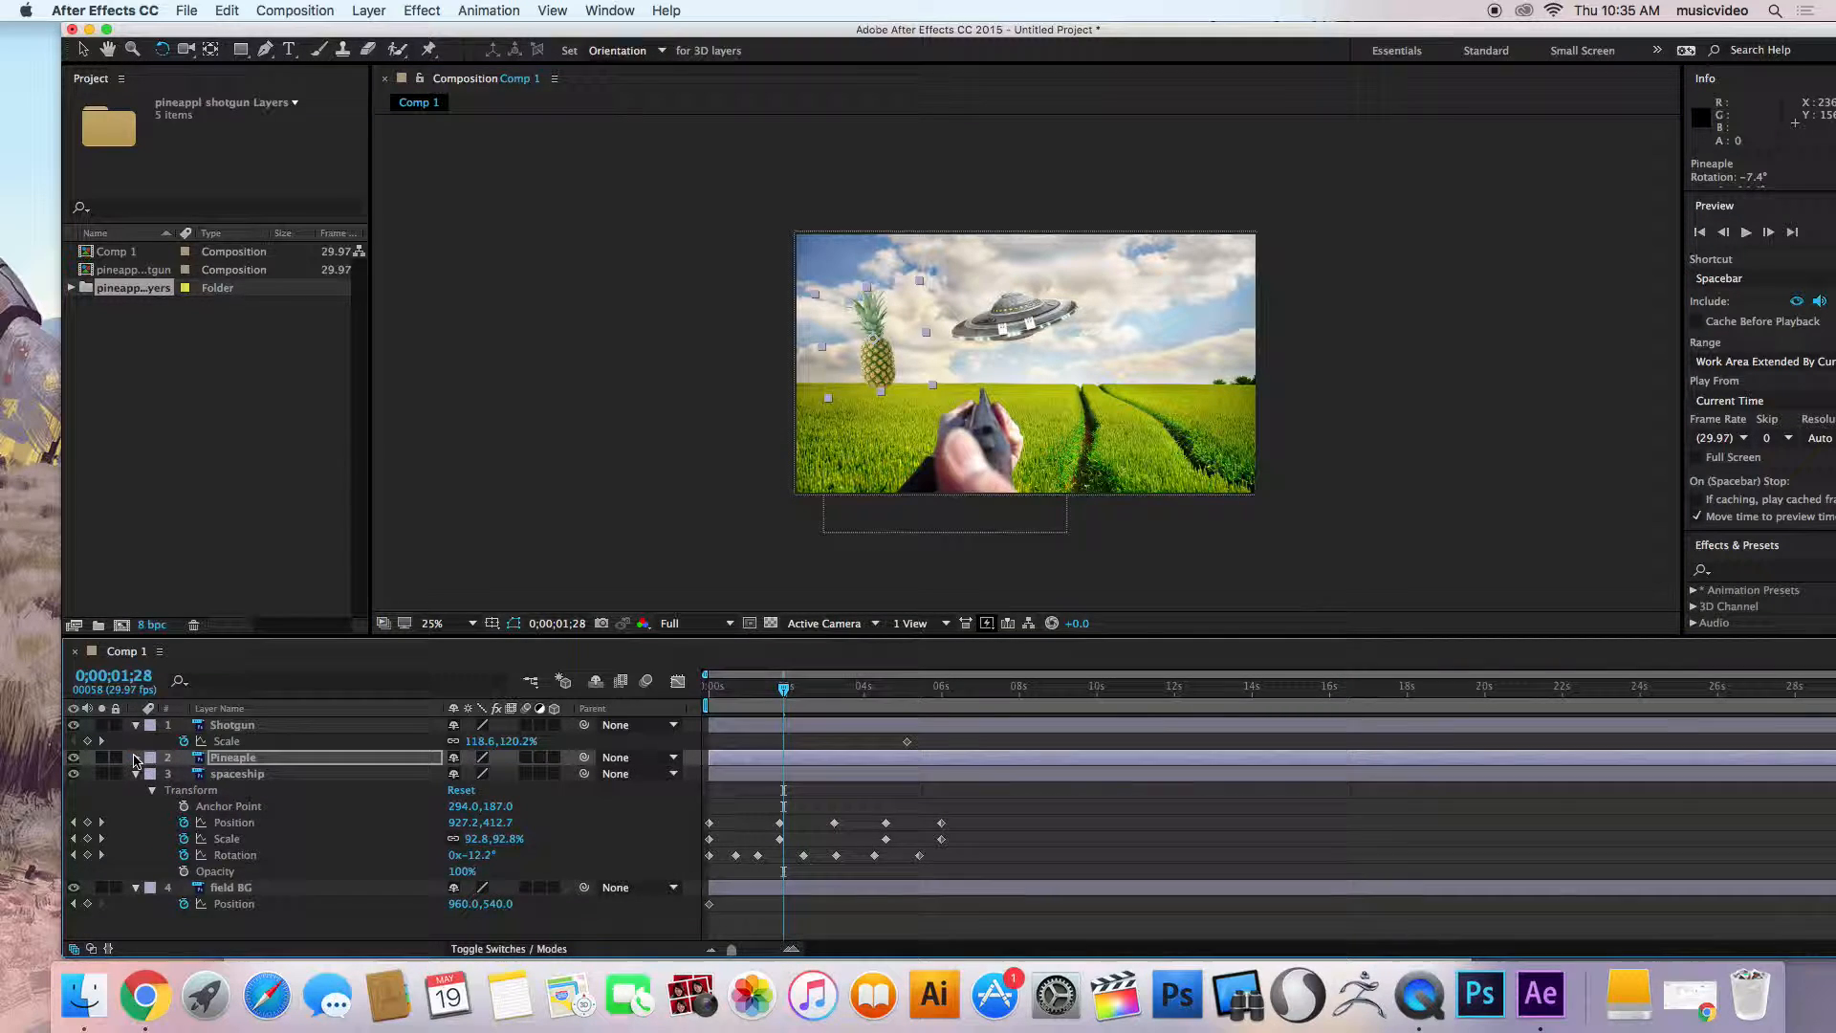
left_click(135, 757)
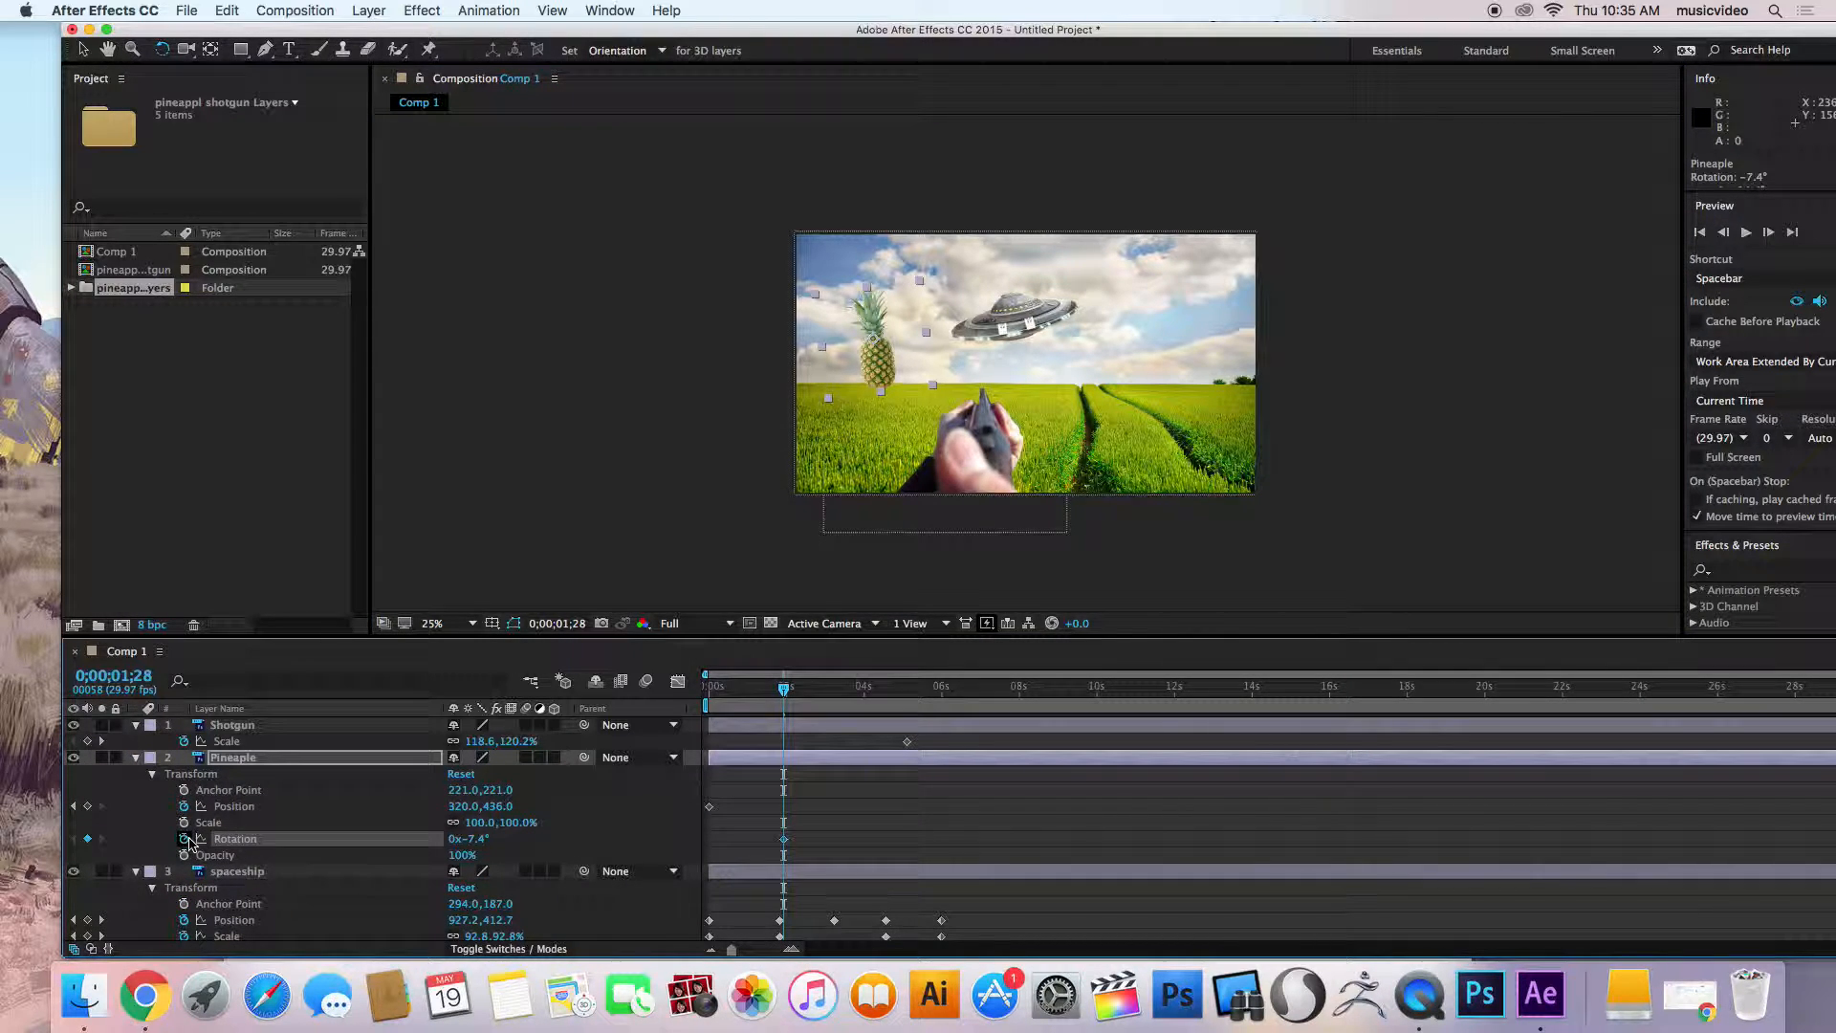
Keyframe the pineapple's rotation at about -1.5° on the first frame and at about -9.3° shortly before 0;00;00;15.
left_click_drag(784, 687, 706, 687)
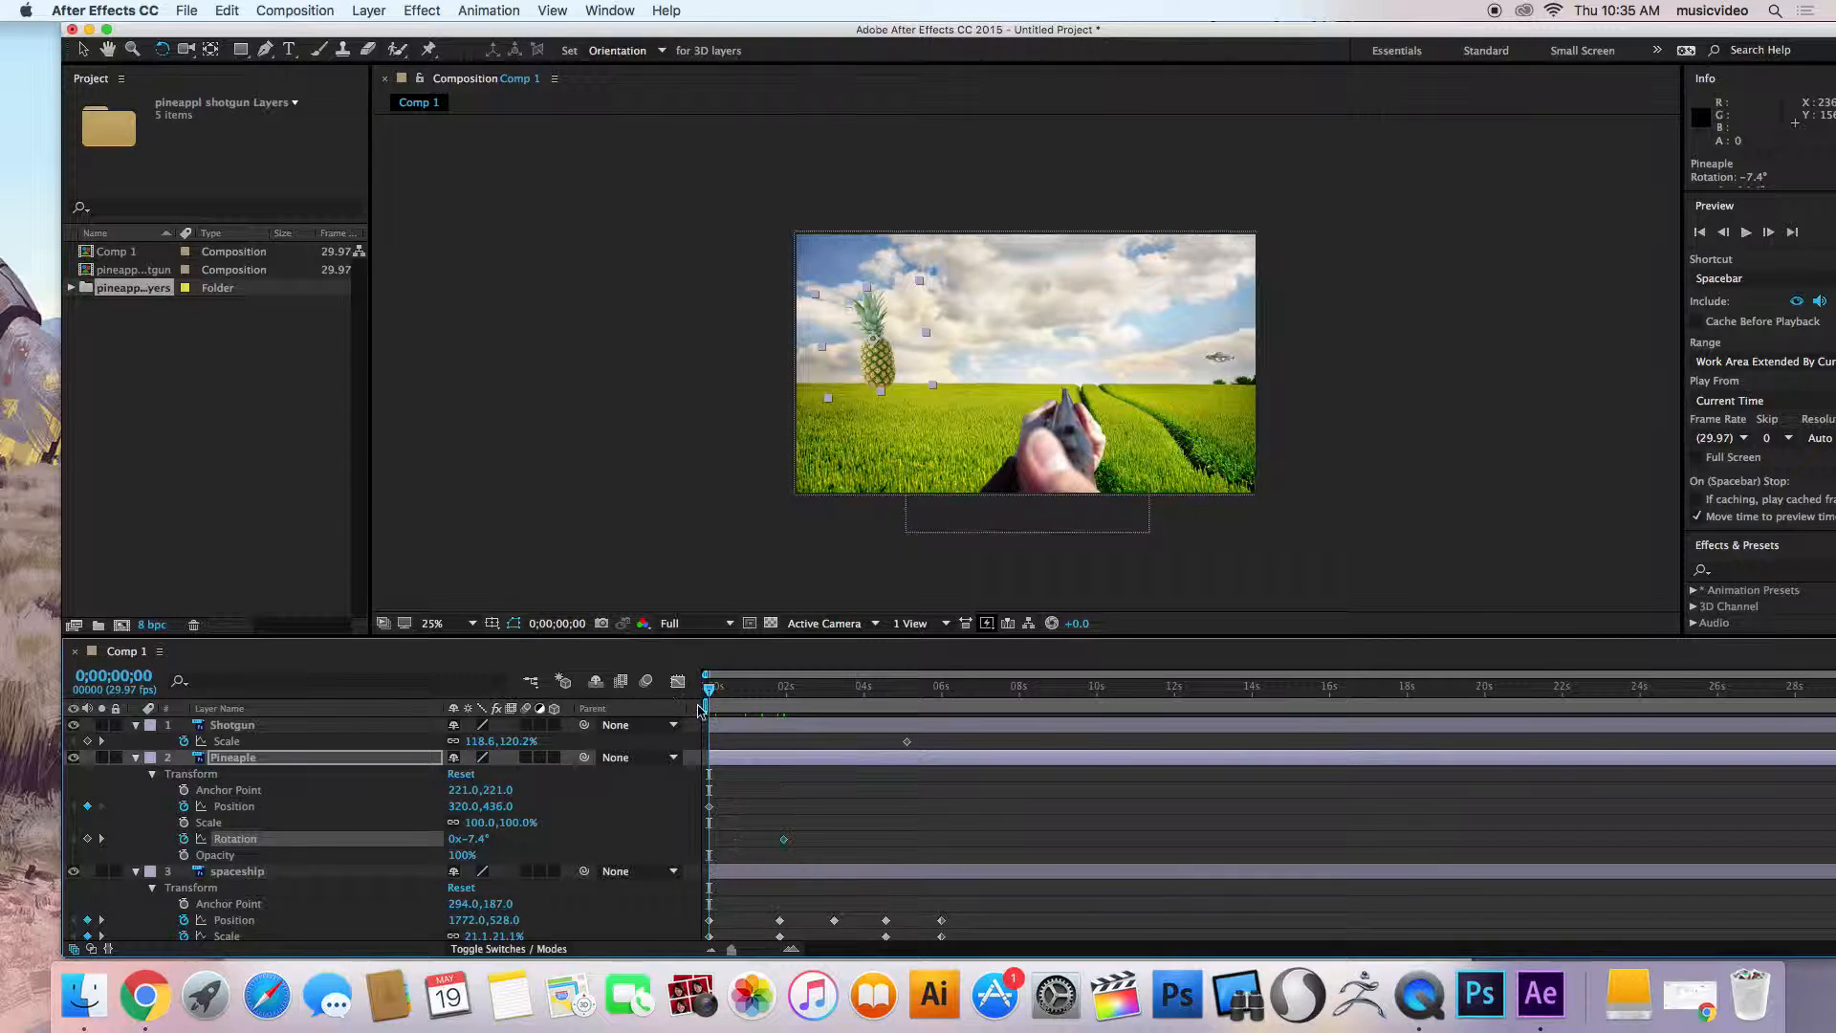
left_click_drag(881, 375, 876, 377)
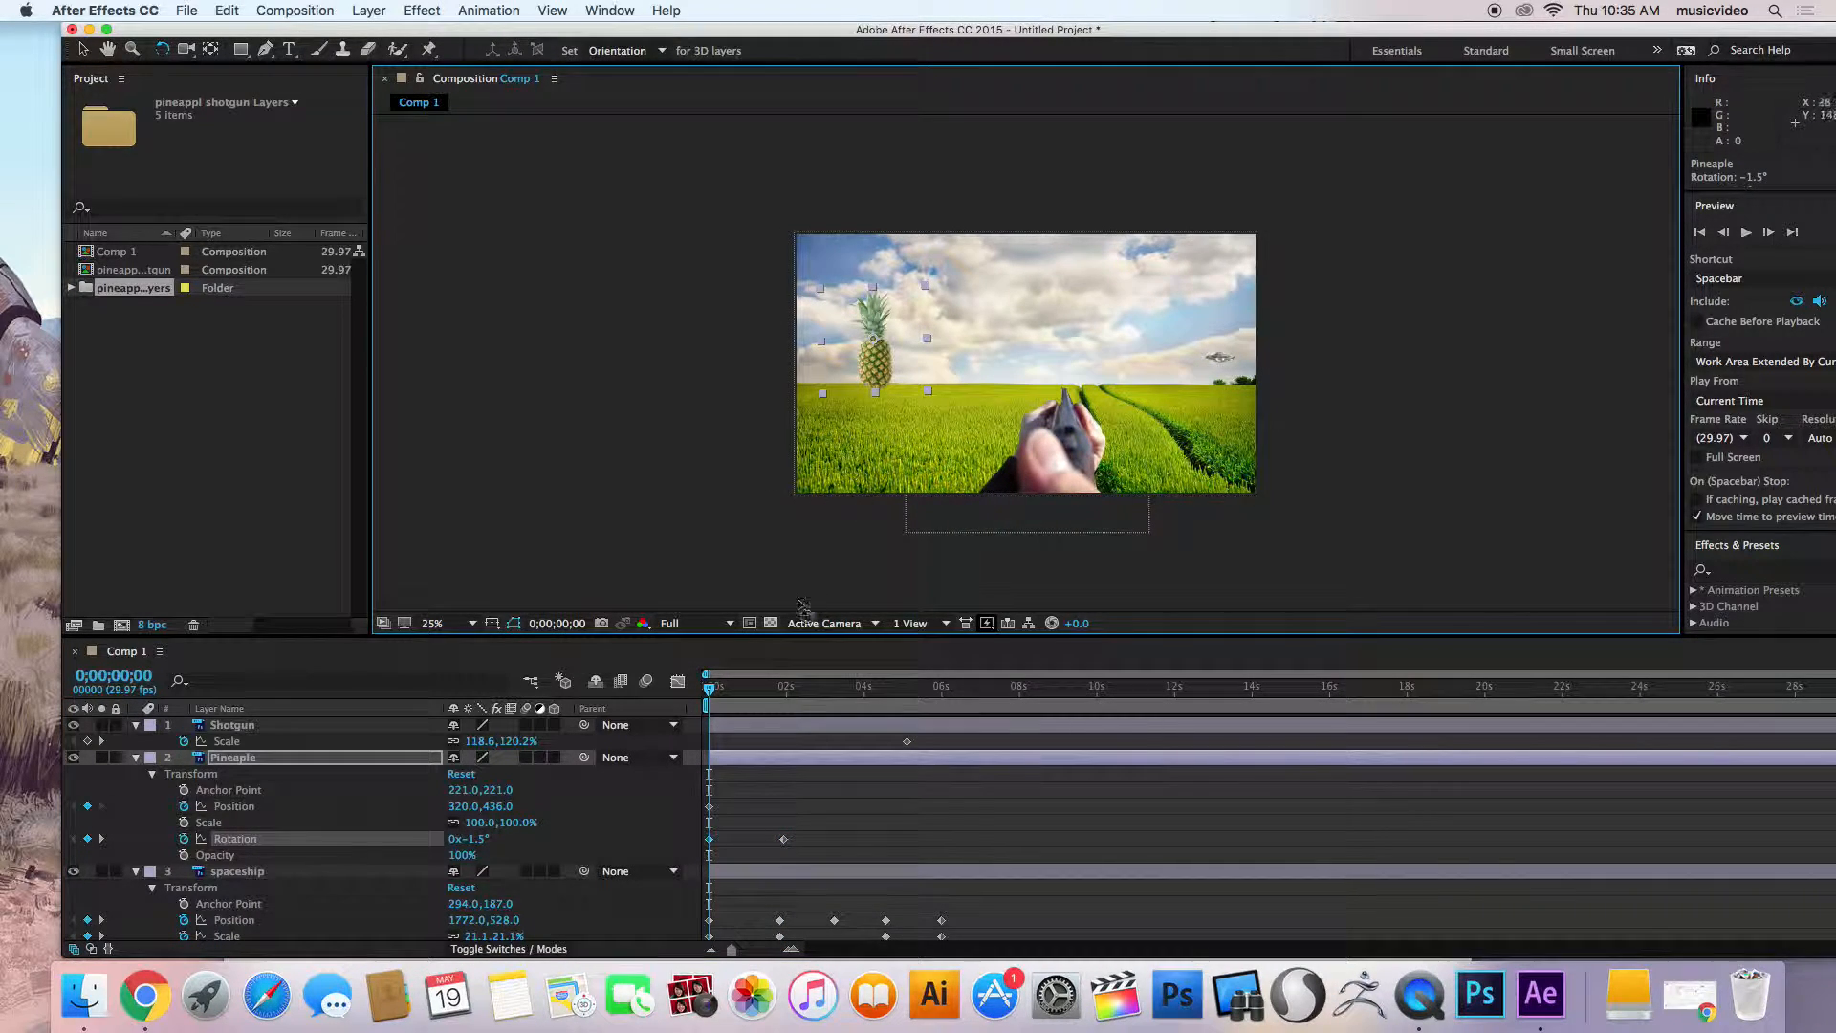
left_click_drag(708, 689, 723, 688)
left_click_drag(876, 372, 883, 371)
Swing the pineapple alternately to each side with four rotation keyframes from 0;00;01;00 to about 2.6 seconds.
left_click_drag(725, 689, 748, 690)
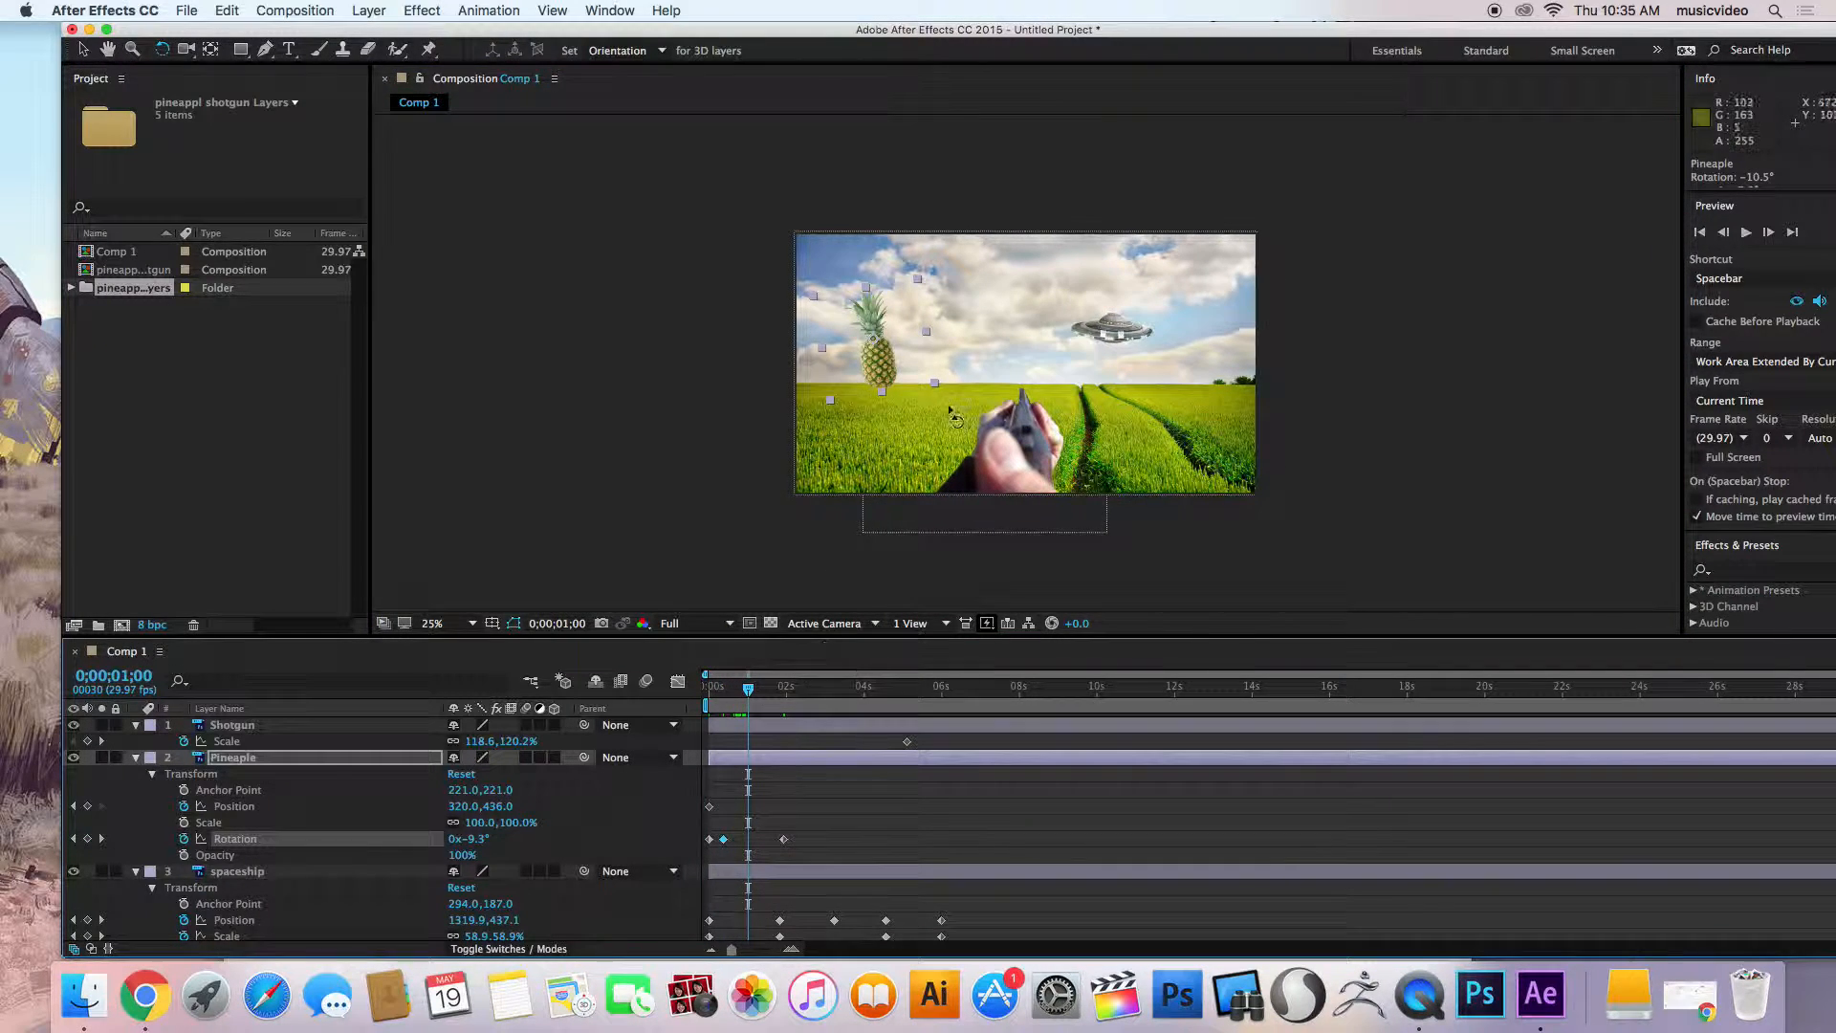
left_click_drag(887, 370, 875, 374)
left_click_drag(750, 690, 768, 690)
left_click_drag(874, 369, 886, 367)
left_click_drag(765, 689, 785, 690)
left_click_drag(880, 375, 869, 376)
left_click_drag(787, 690, 810, 690)
left_click_drag(876, 372, 883, 371)
Keyframe the pineapple's rotation at about 15.5° at 0;00;03;04, 0.5° at 0;00;03;26 and 4.2° at 0;00;04;16.
left_click_drag(818, 681, 830, 687)
left_click_drag(876, 373, 872, 375)
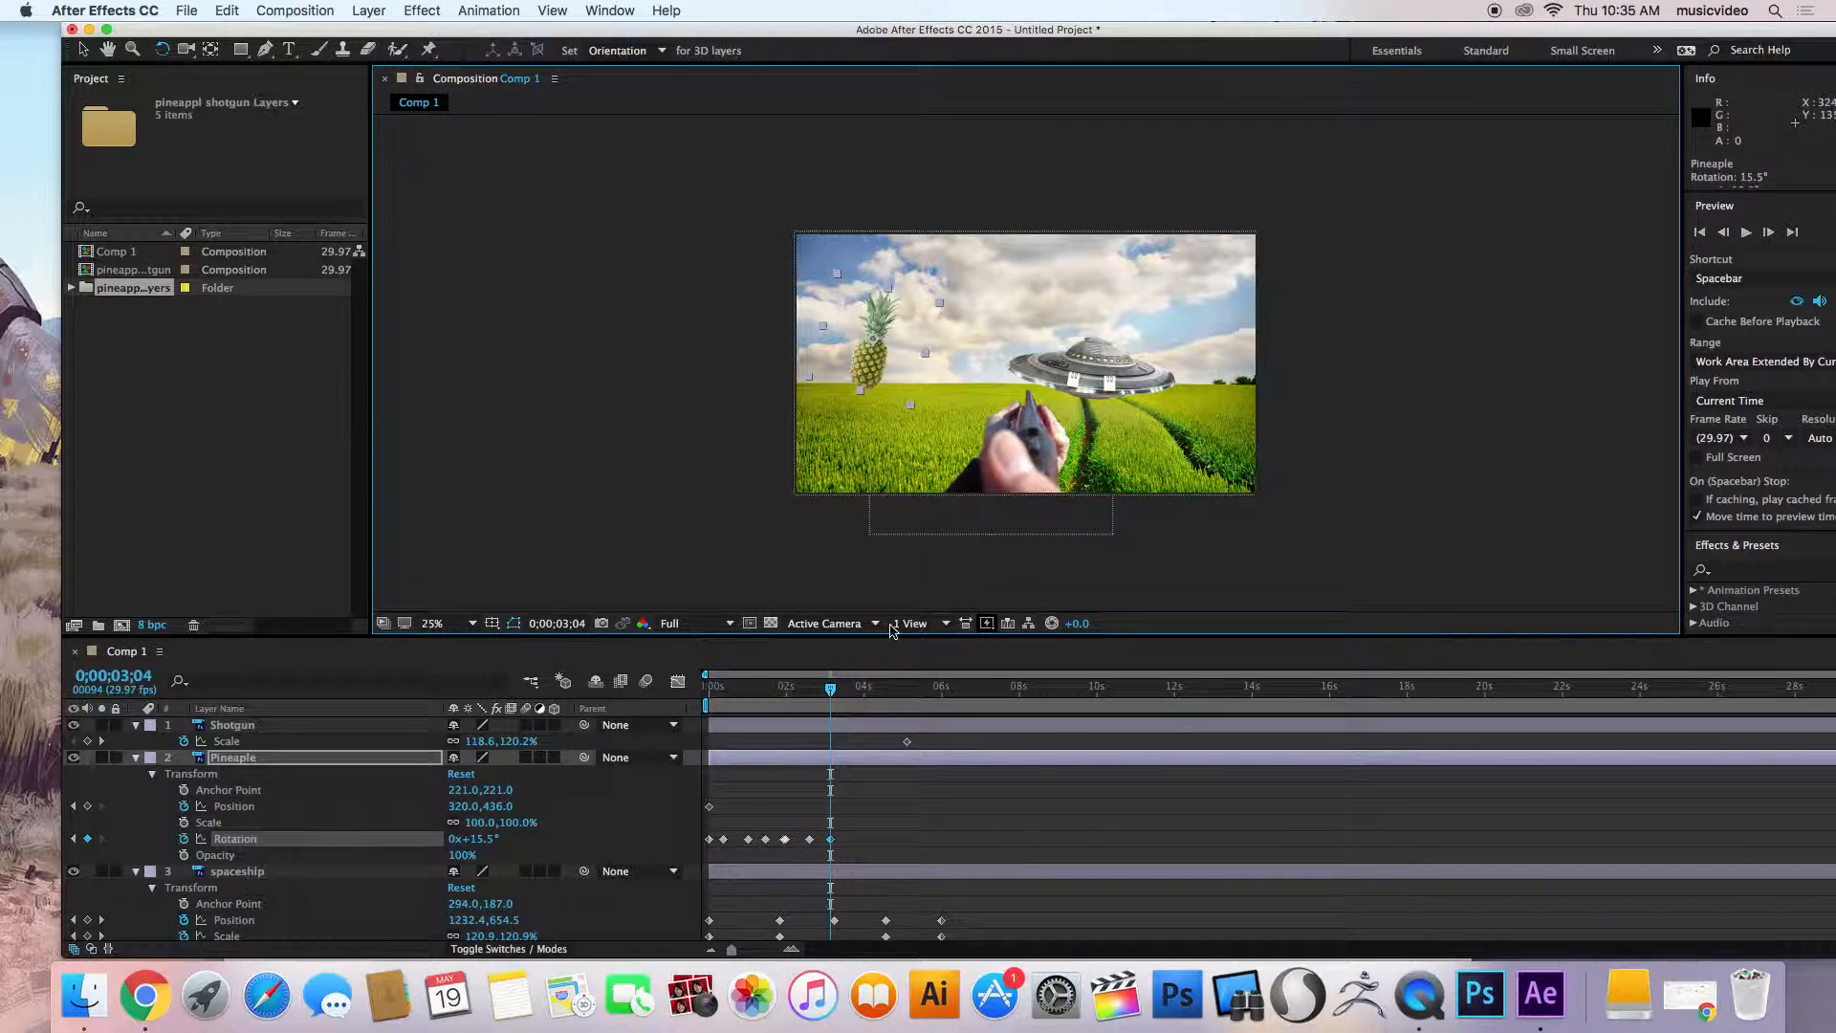
left_click_drag(830, 688, 858, 687)
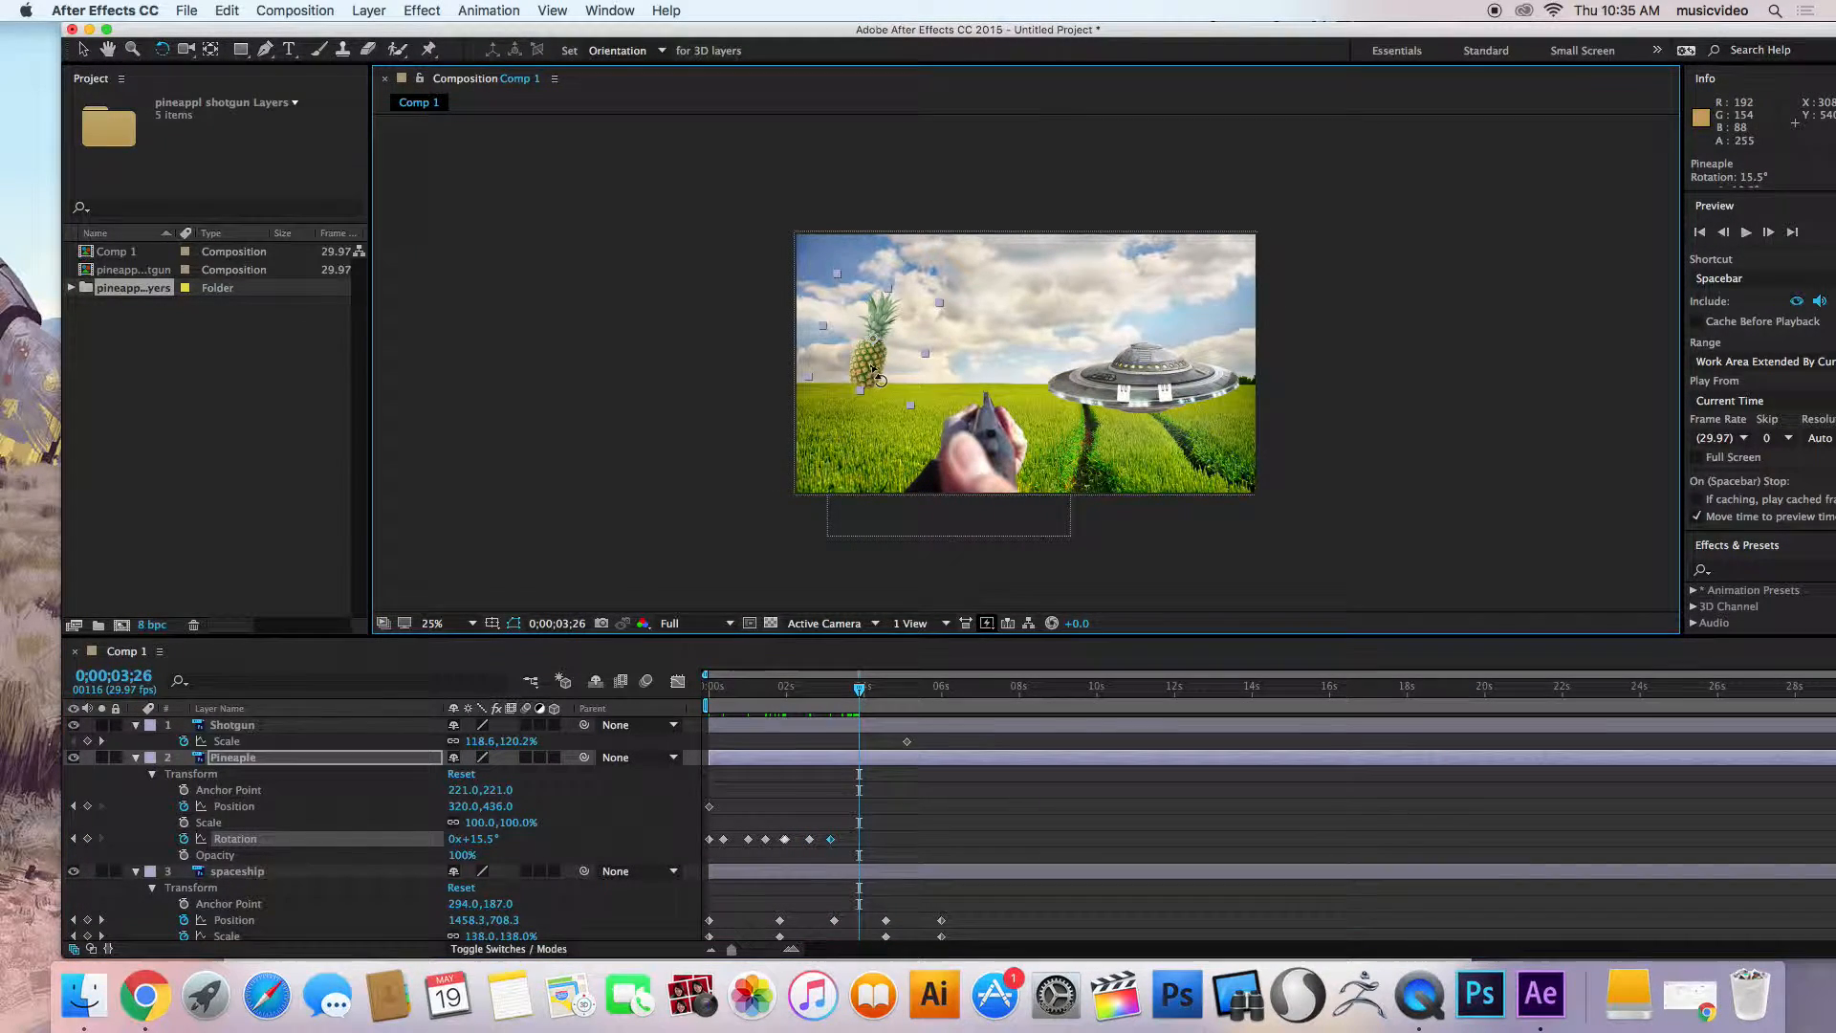
left_click_drag(871, 703, 885, 690)
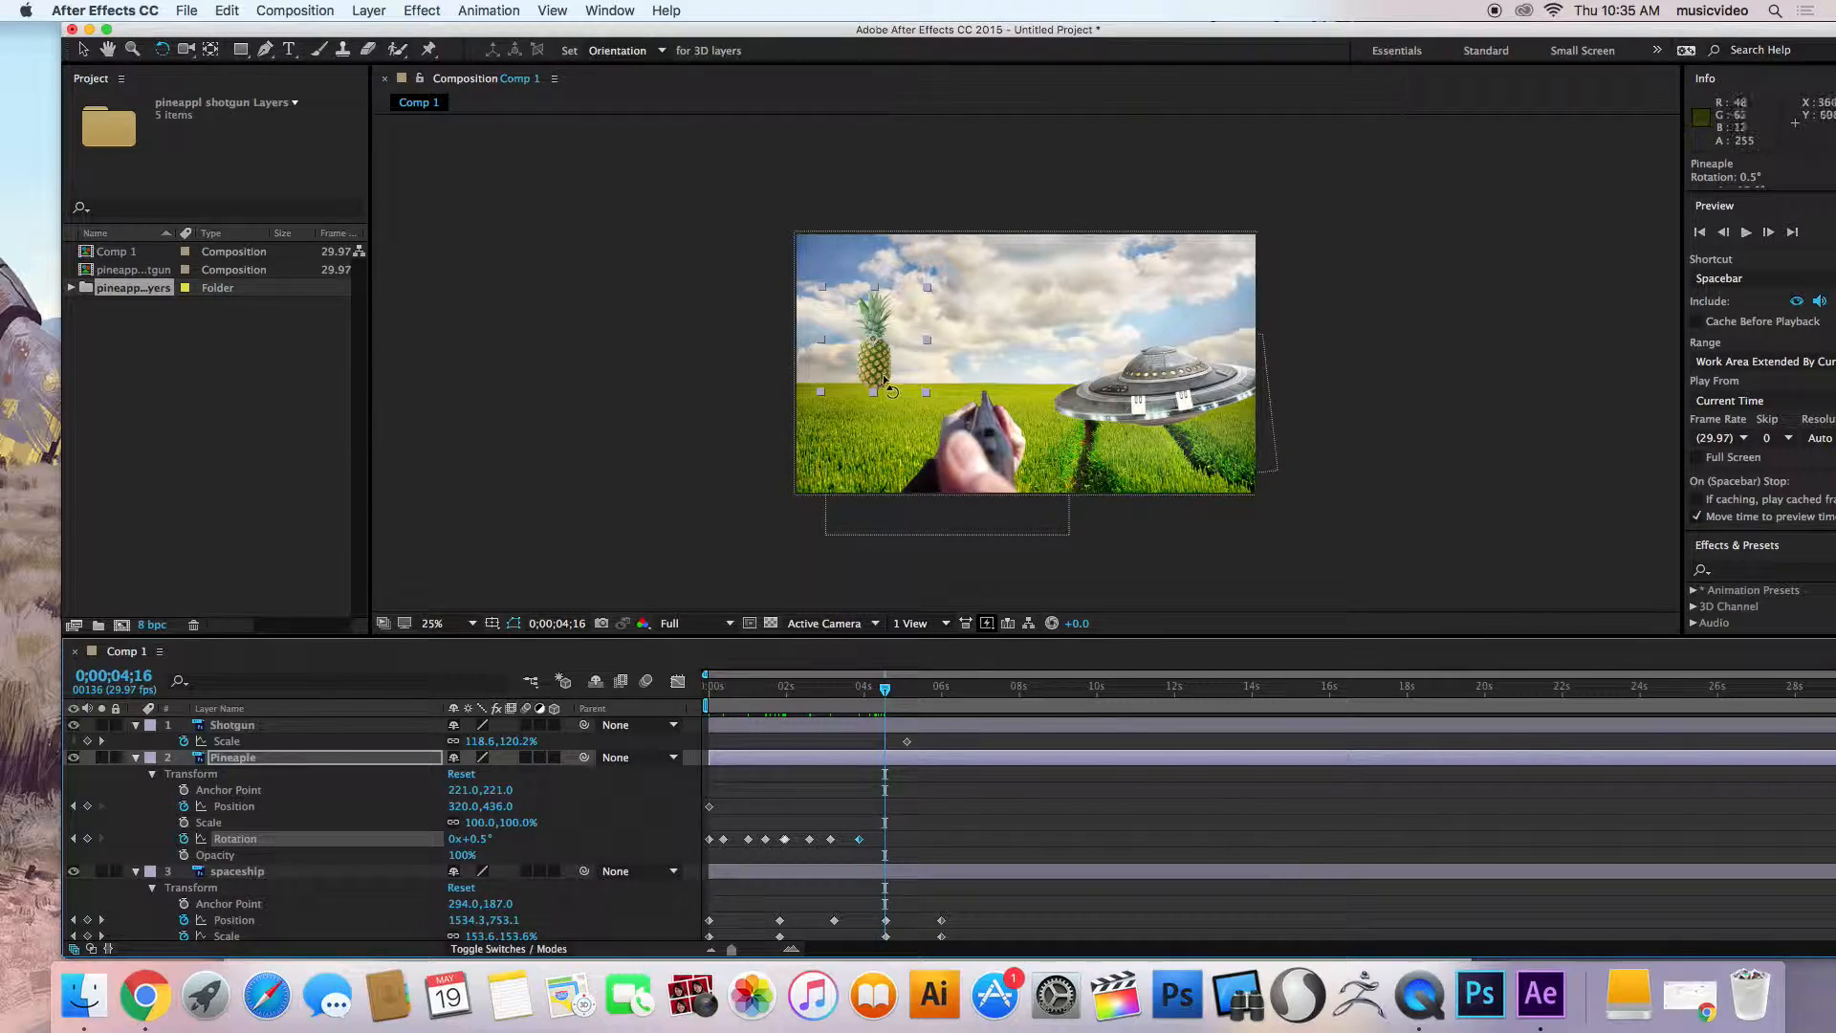
right_click(875, 374)
left_click(727, 397)
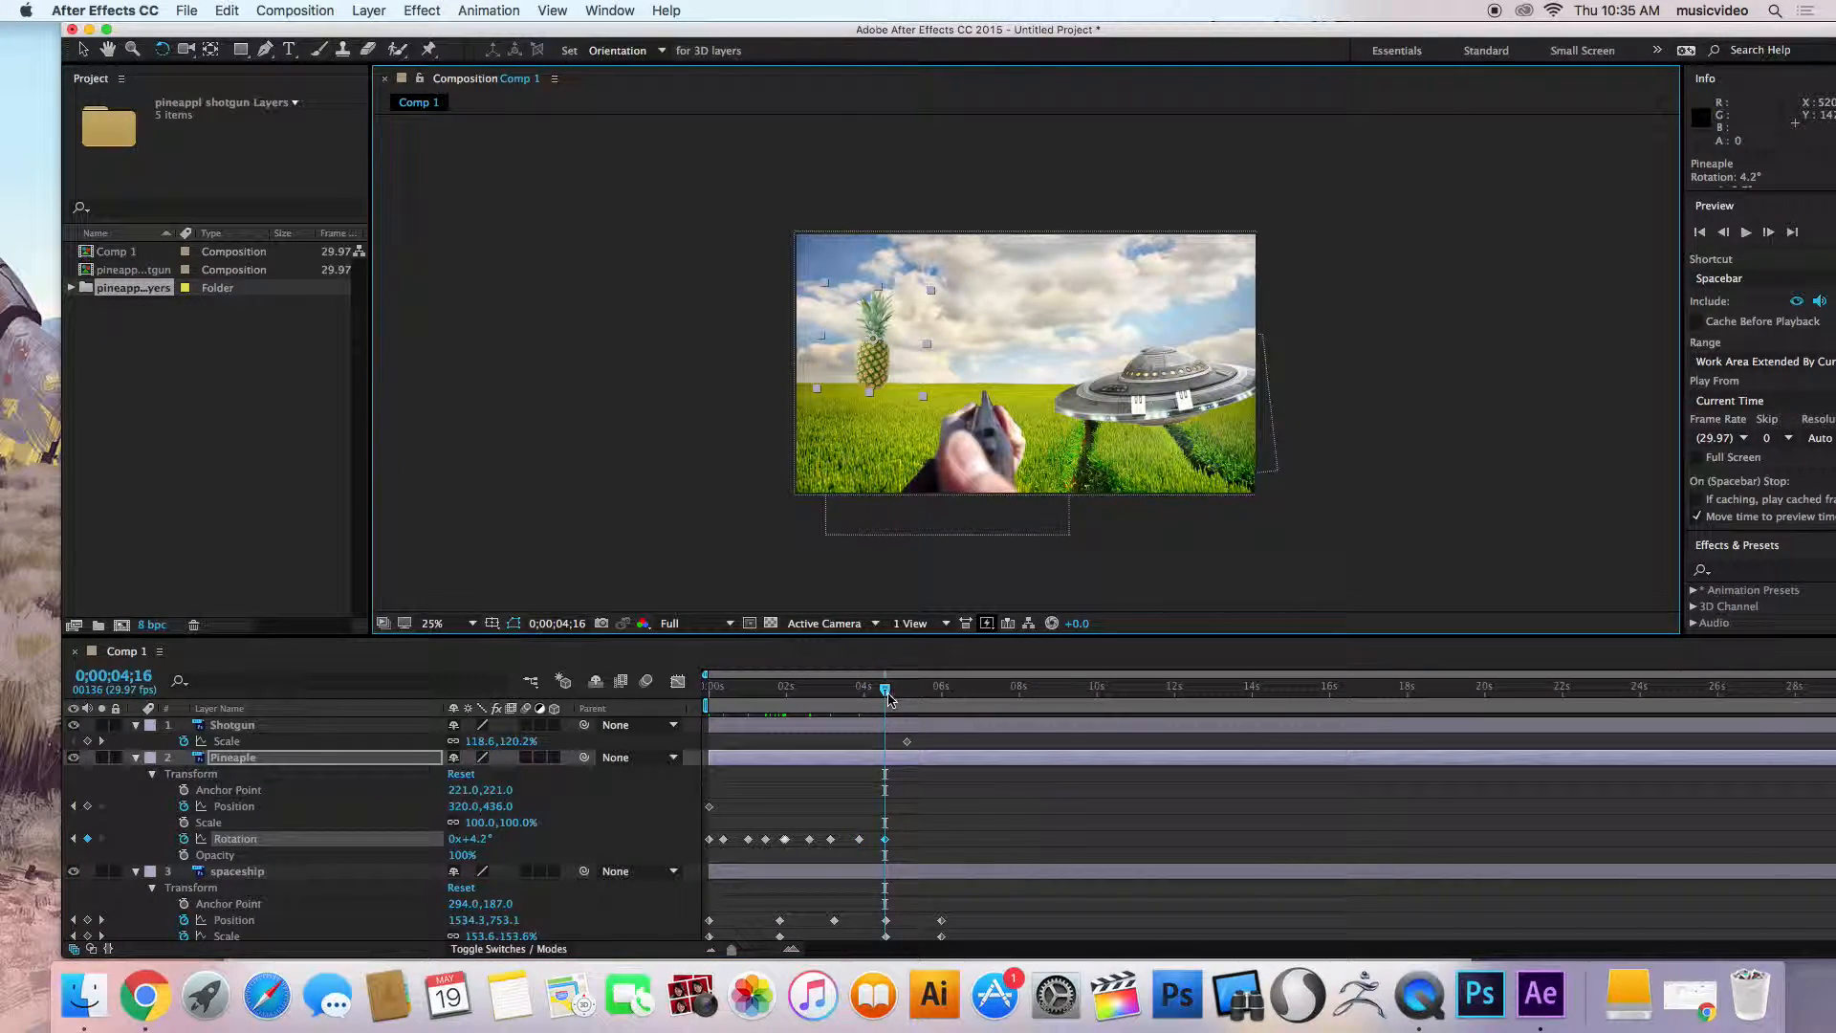
Keyframe the pineapple's rotation at about -14.6° at 0;00;05;00, 2.9° at 0;00;05;14 and -14.5° at 0;00;05;25.
left_click_drag(888, 699, 903, 690)
left_click_drag(891, 374, 878, 371)
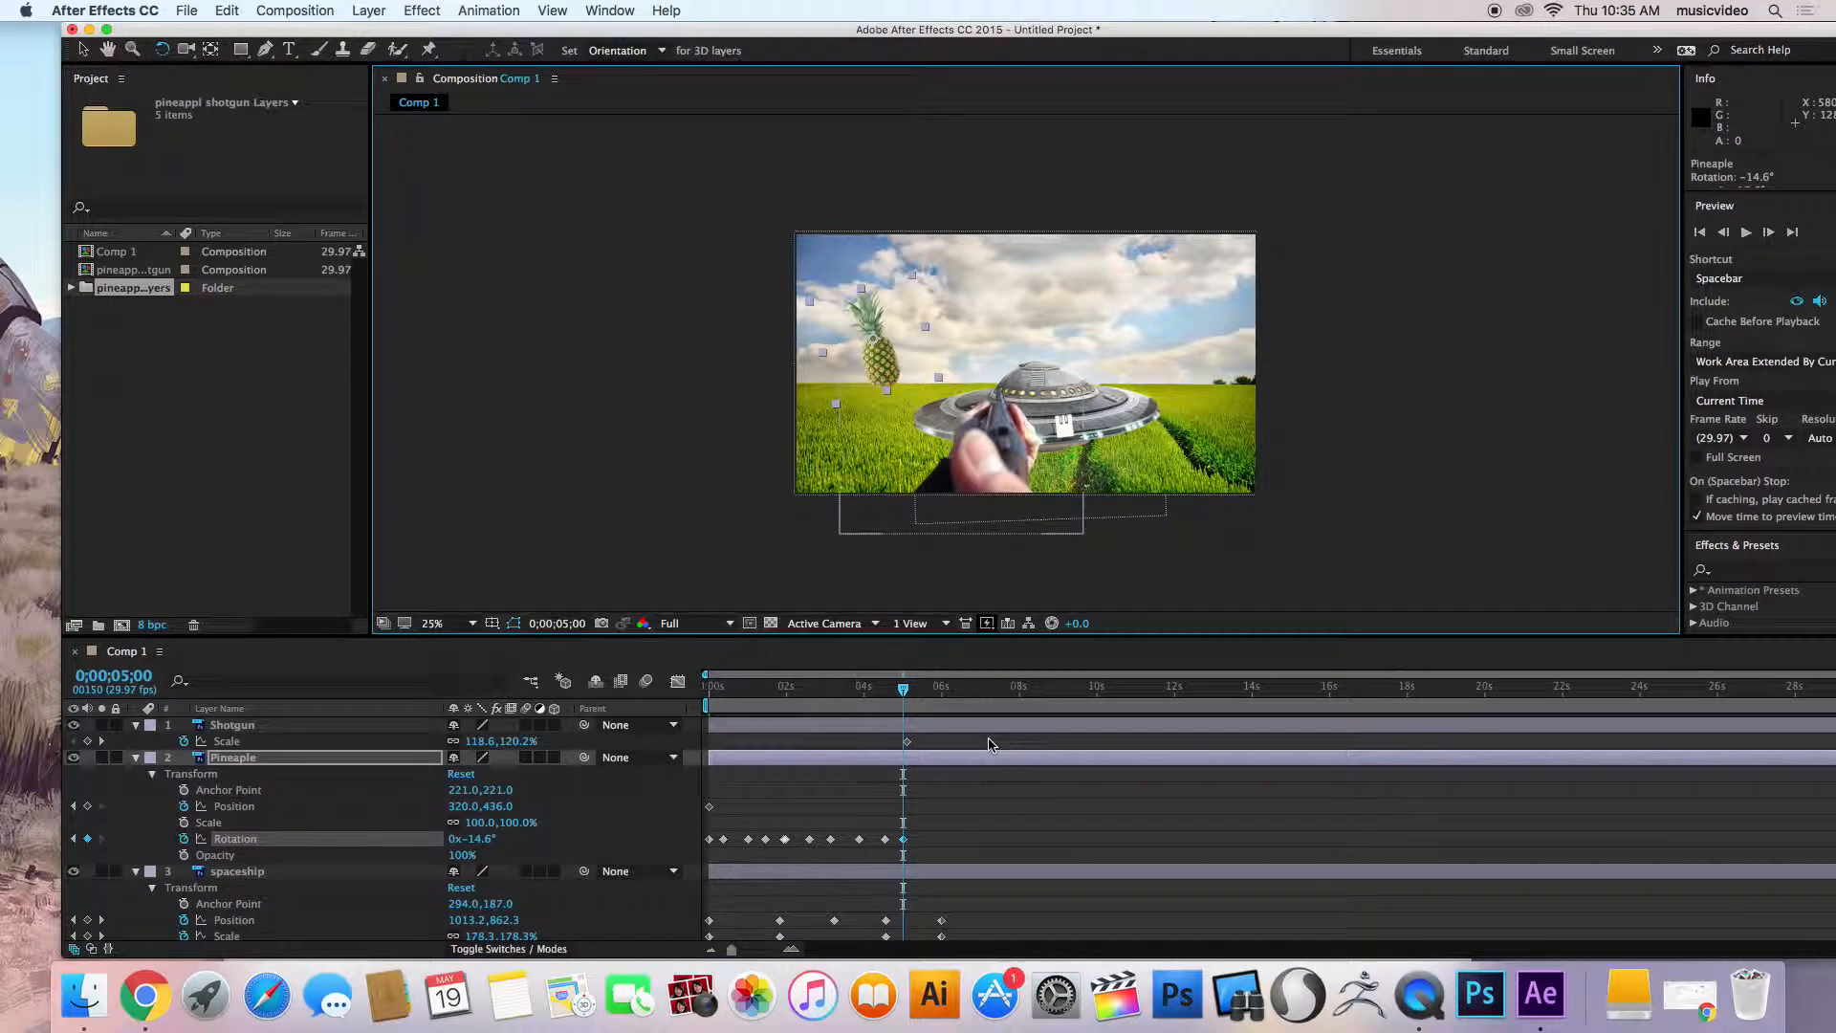
left_click_drag(909, 695, 926, 699)
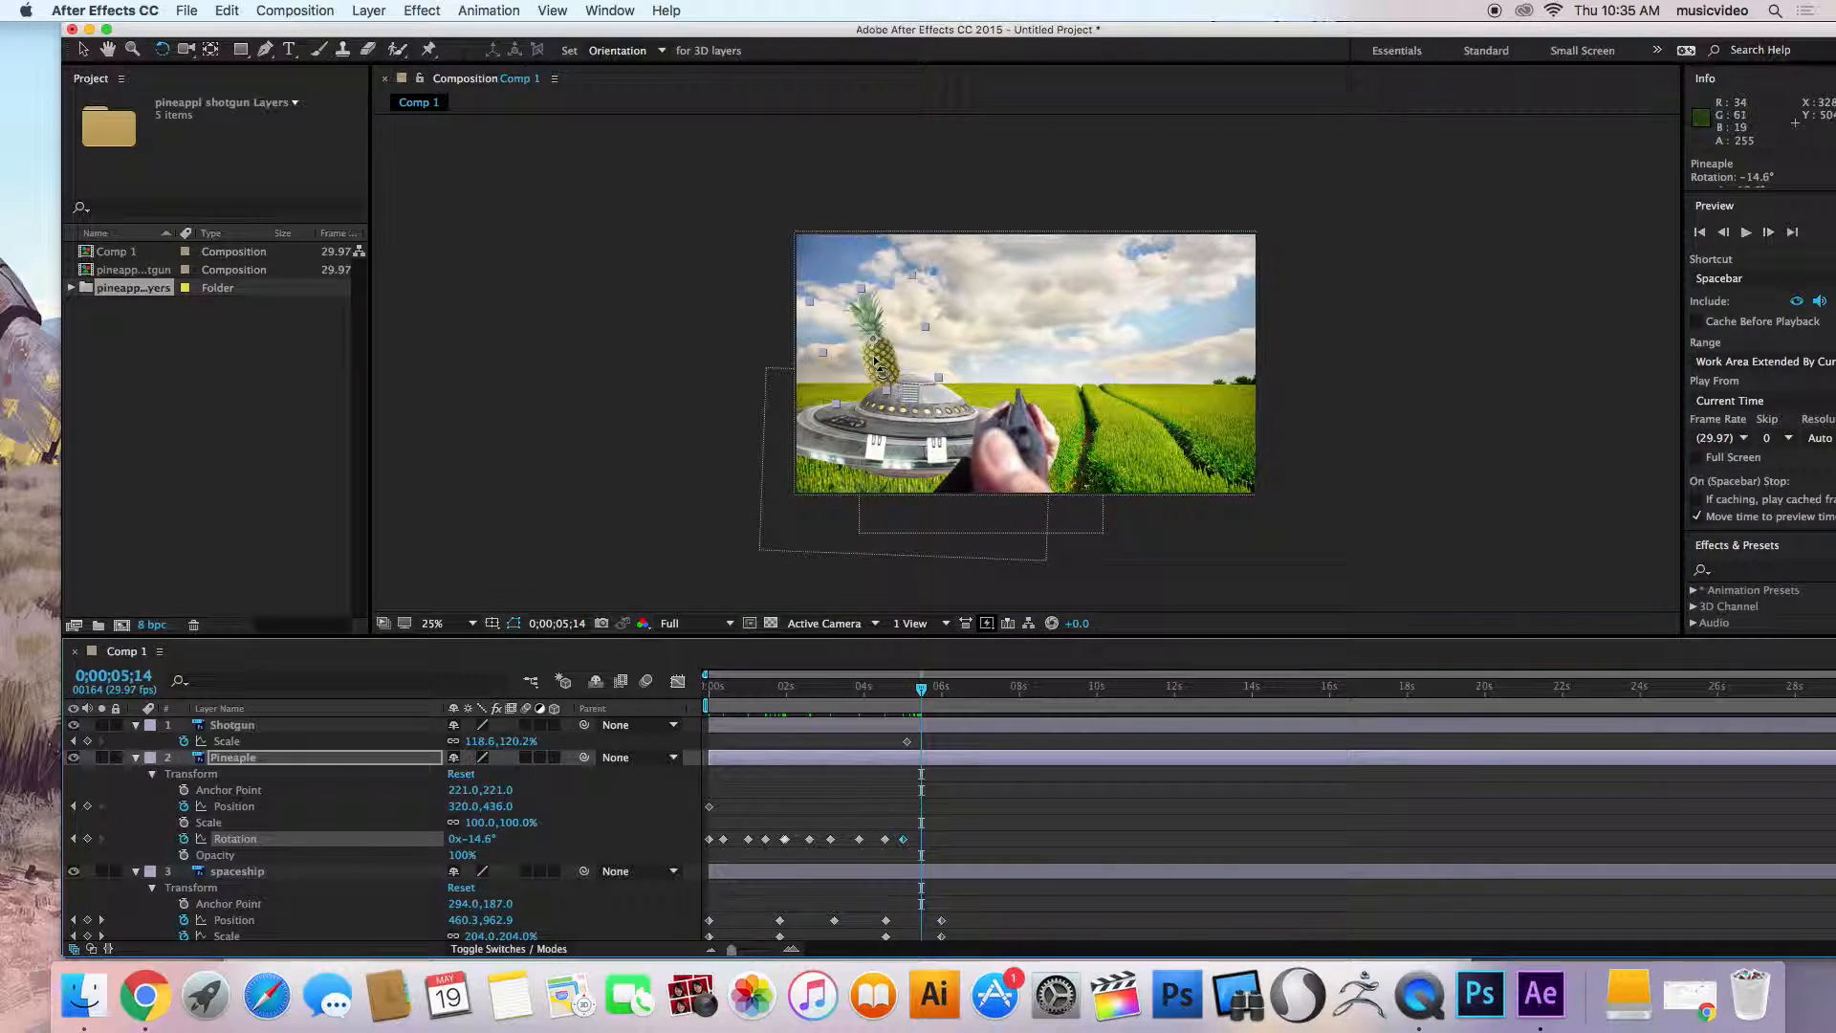
left_click_drag(877, 418, 854, 415)
left_click_drag(923, 693, 936, 696)
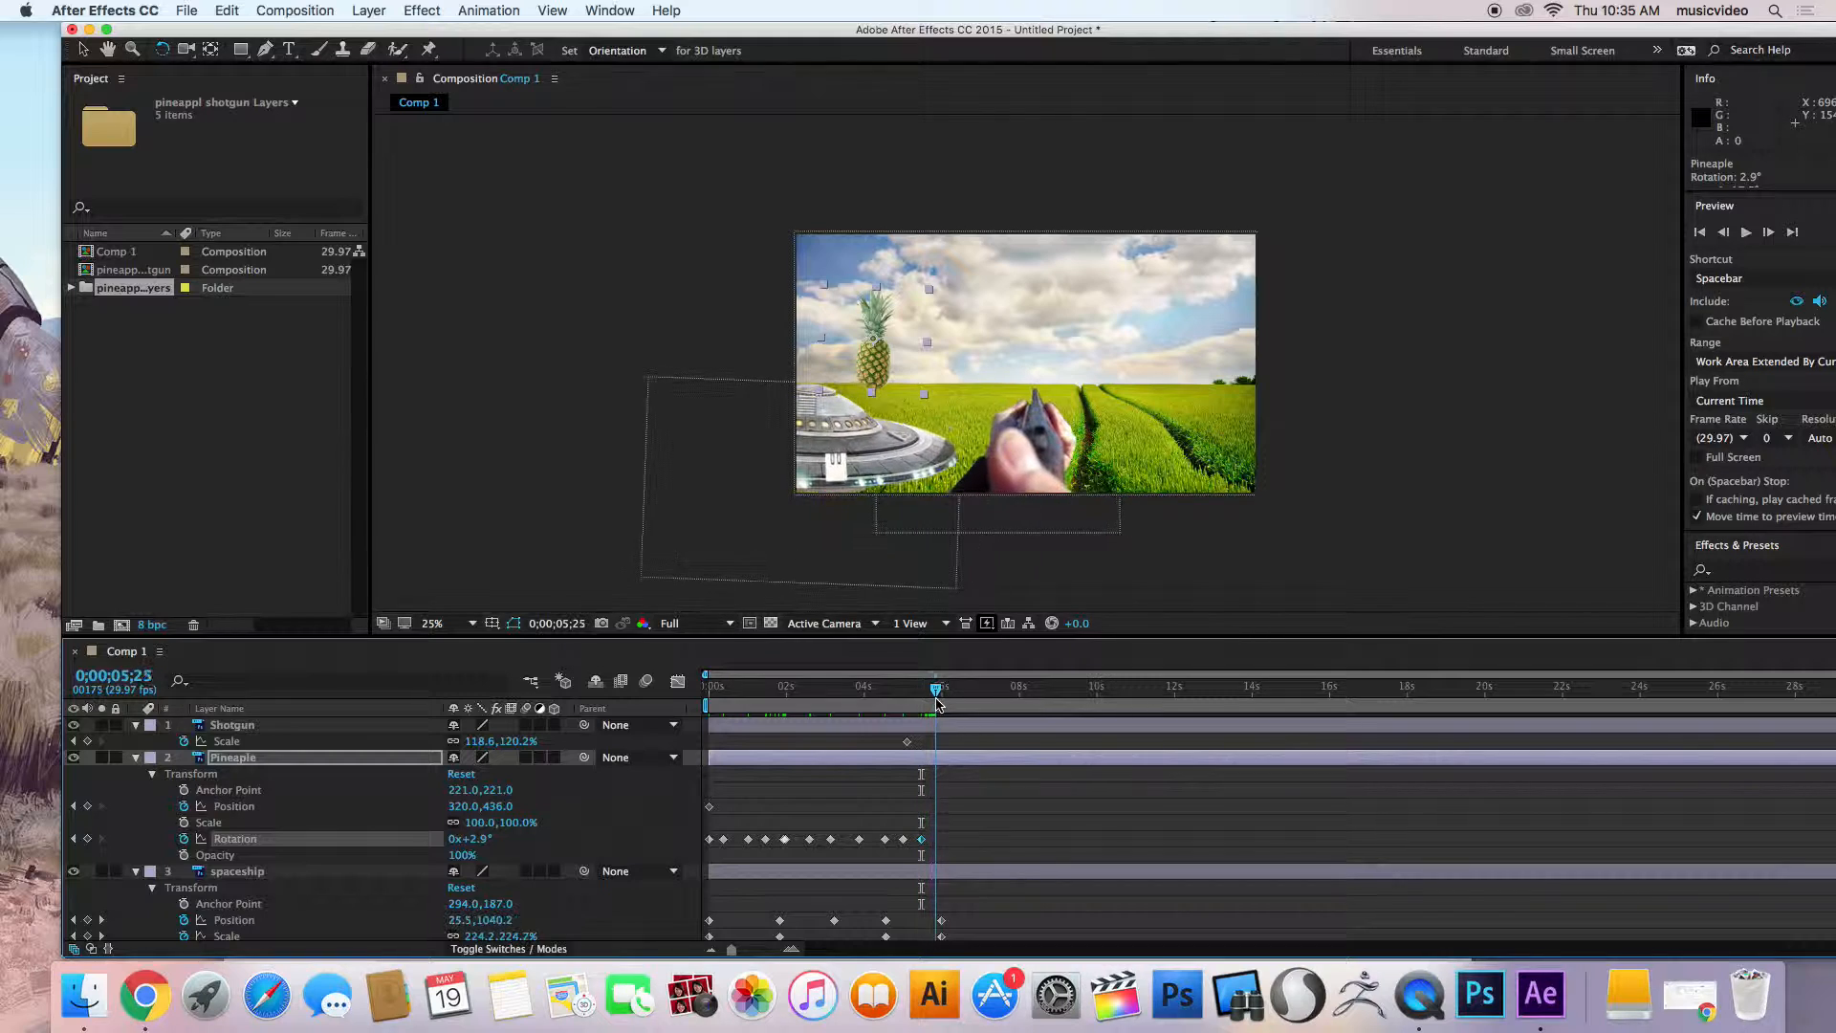
left_click_drag(879, 365, 886, 361)
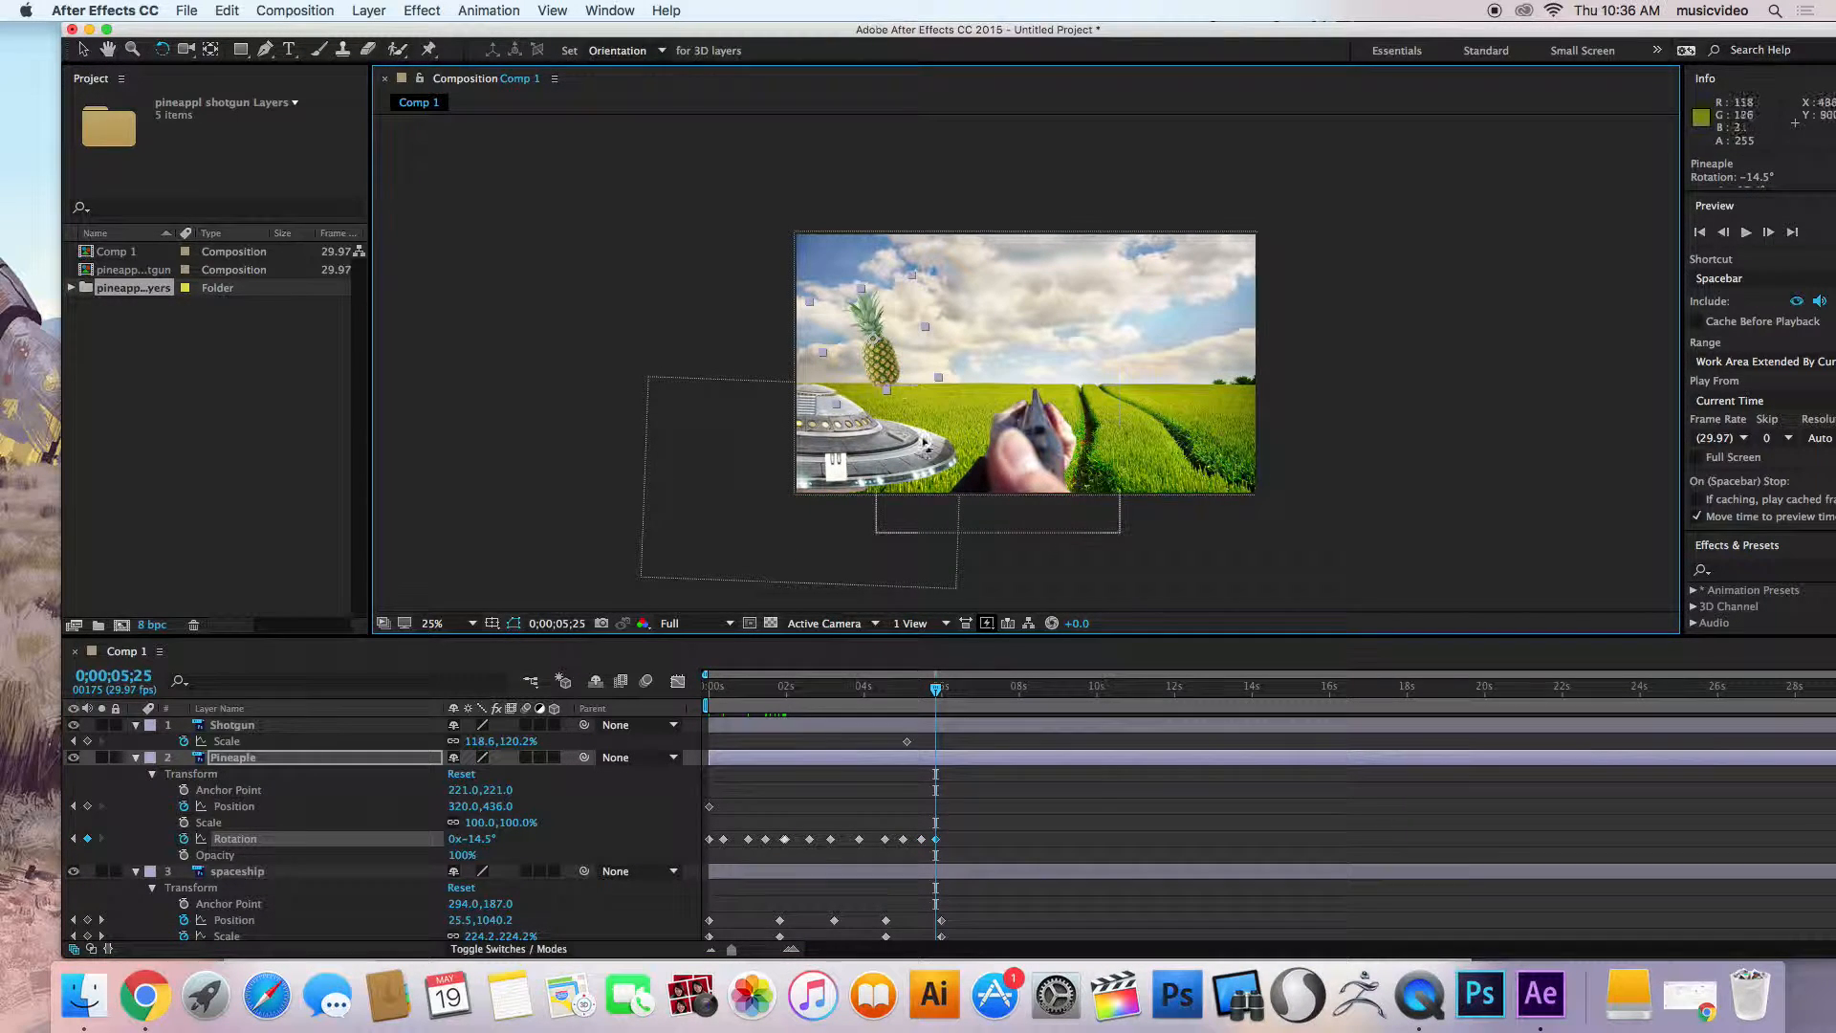
Play the animation from the first frame to check the pineapple's swinging, and return to the start.
left_click_drag(935, 687, 639, 705)
key("space")
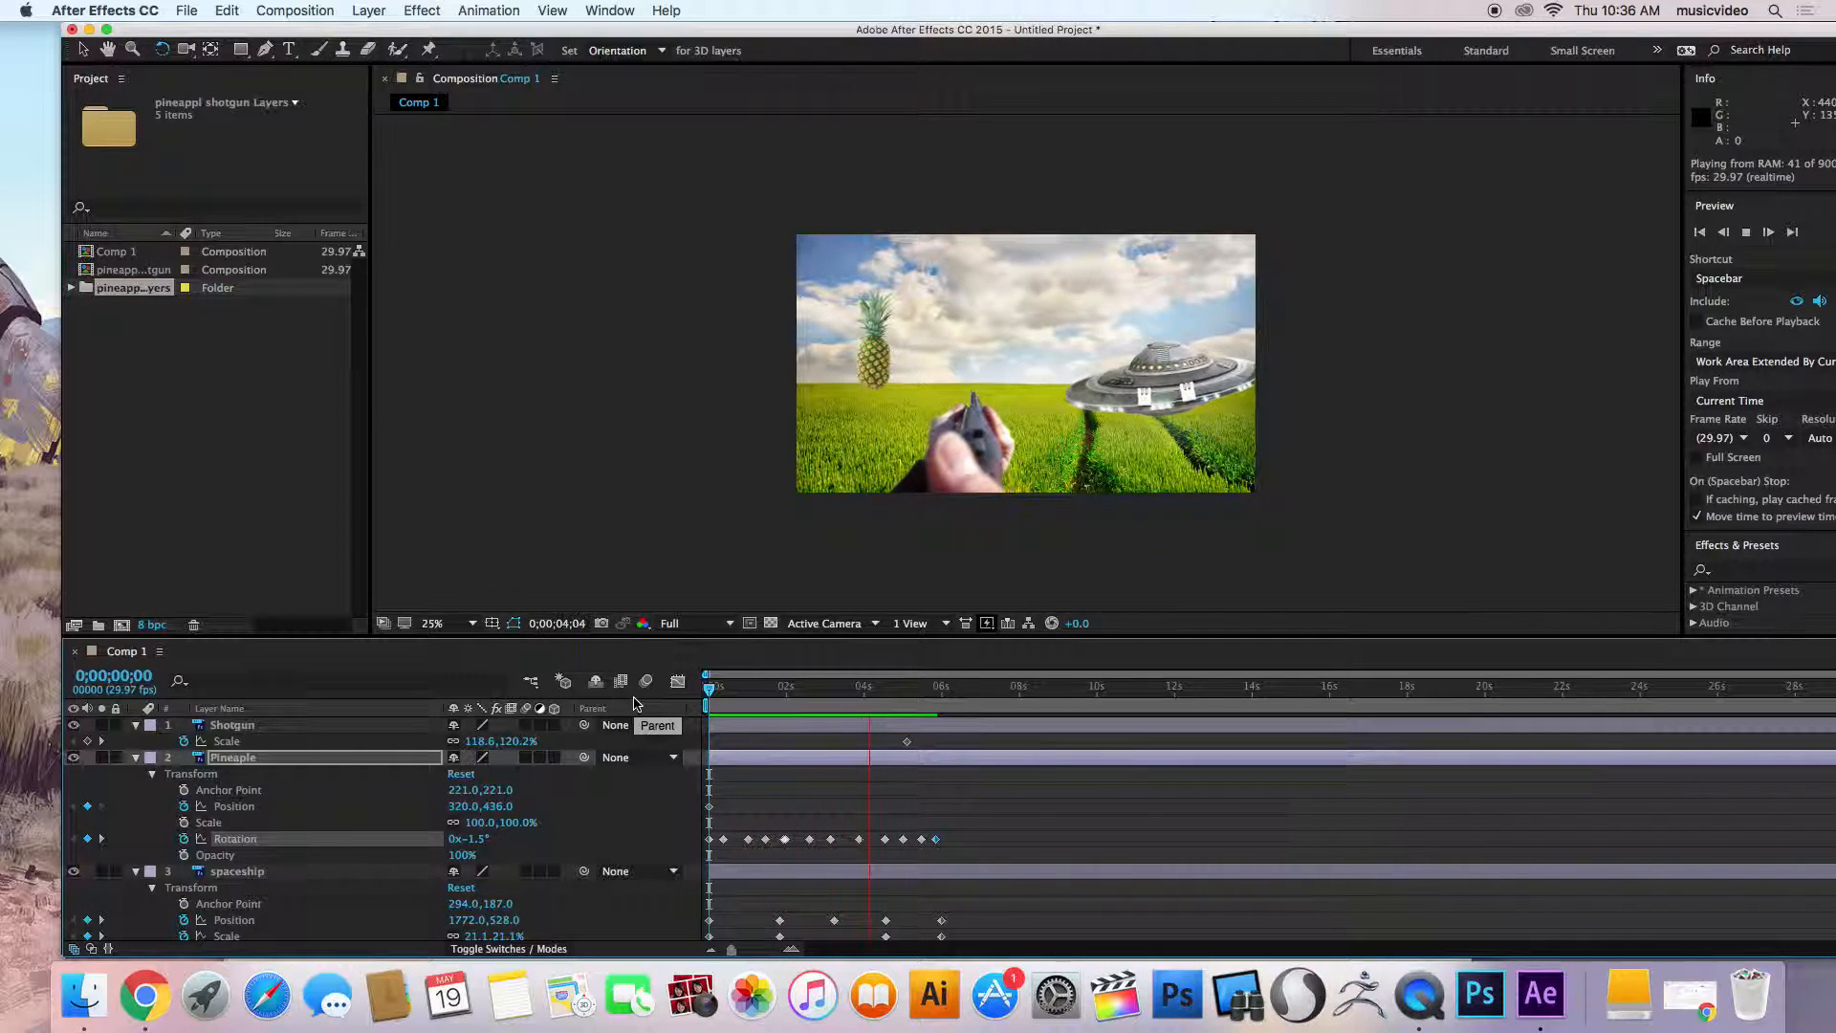
left_click(712, 691)
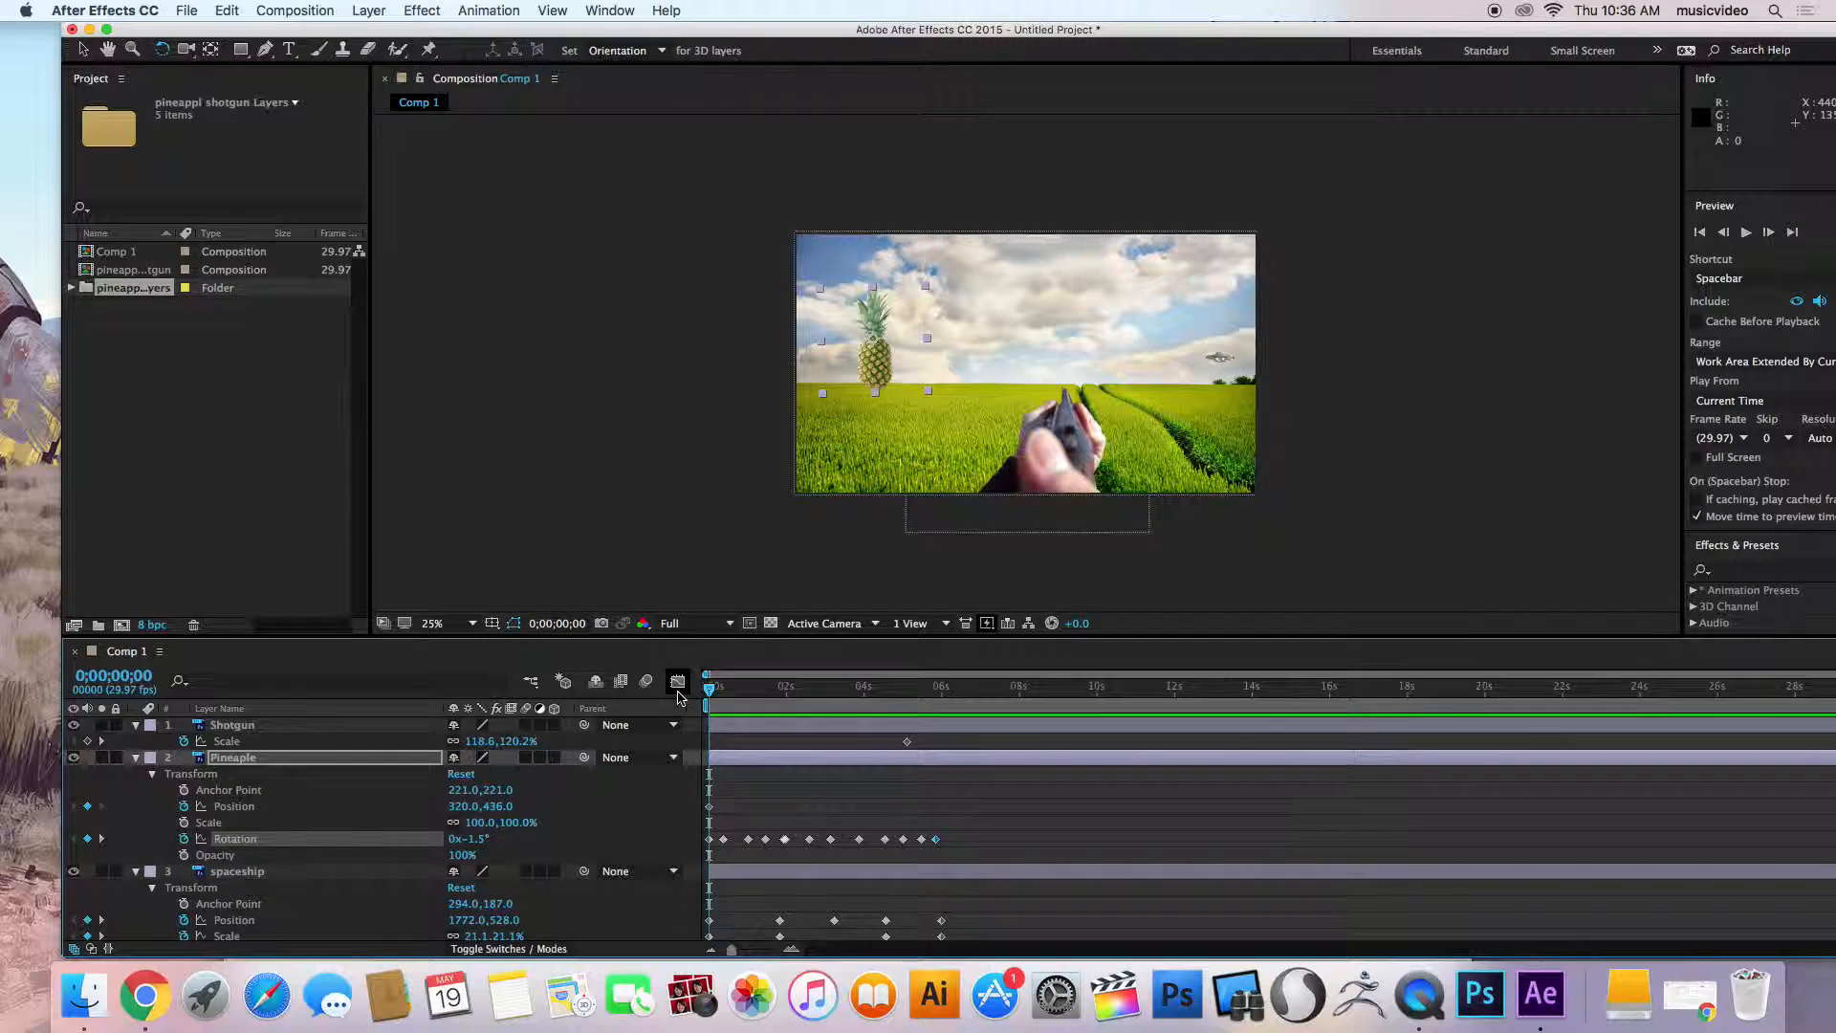
With the Selection tool, keyframe the pineapple's position at about 0.2, 0.9 and 1.5 seconds, ending at about 308, 332.
left_click(83, 50)
key("Home")
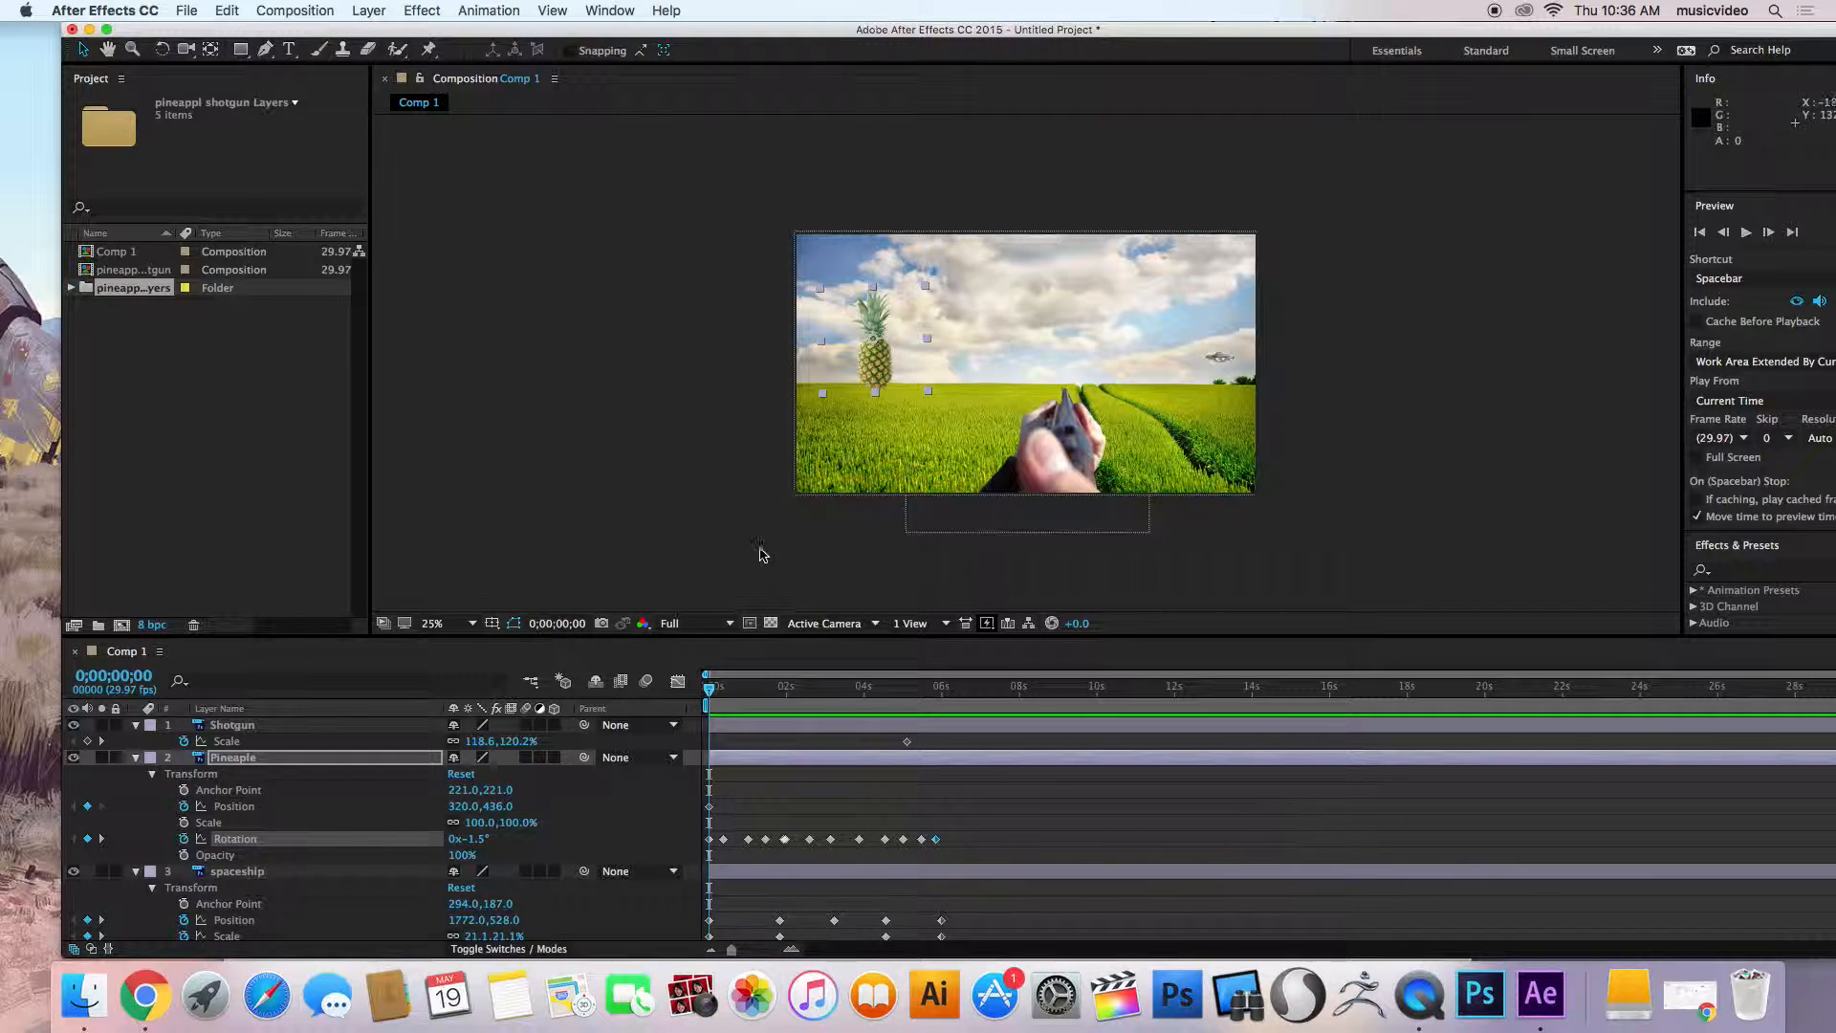
left_click(718, 690)
left_click_drag(874, 369, 871, 326)
left_click(745, 691)
left_click(770, 689)
Move the pineapple up and down with four more position keyframes from 0;00;02;04 to about 4 seconds, and preview the animation.
left_click(793, 685)
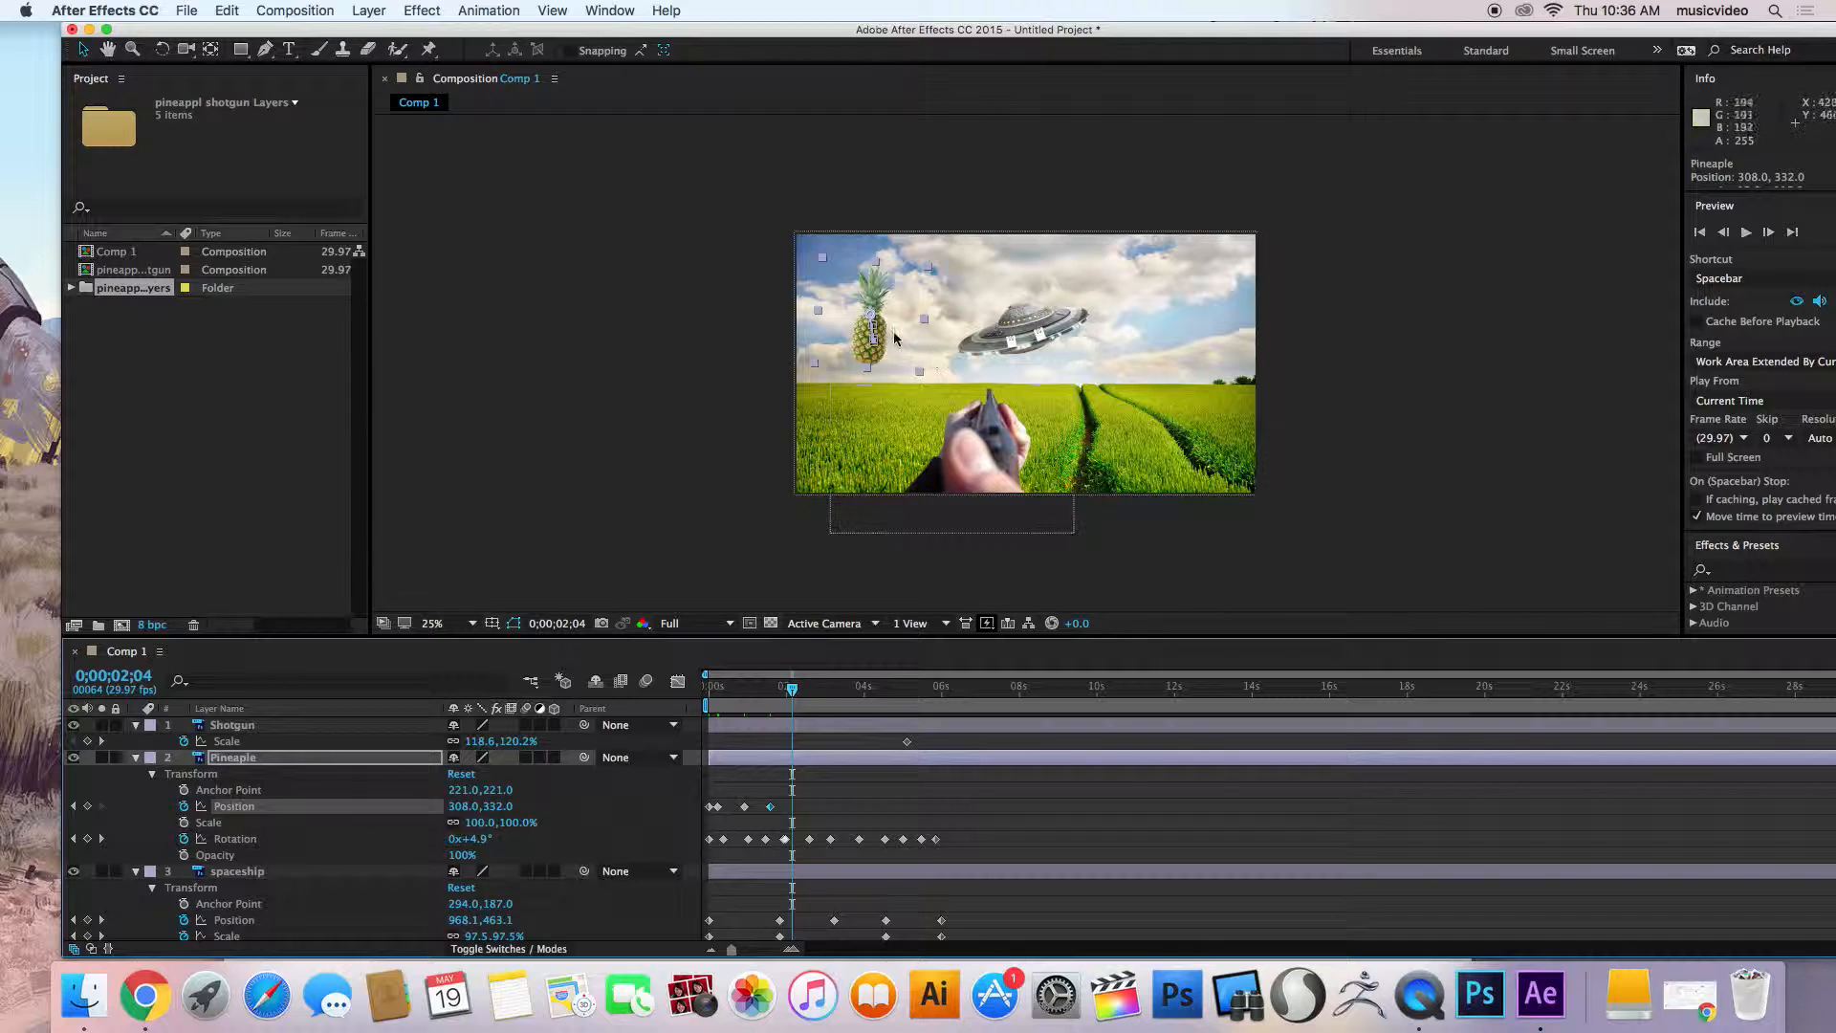
mouse_move(860, 368)
left_mouse_down()
mouse_move(859, 410)
mouse_move(887, 352)
mouse_move(879, 388)
mouse_move(884, 366)
left_mouse_up()
left_click(814, 686)
left_click(837, 688)
left_click(870, 688)
key("space")
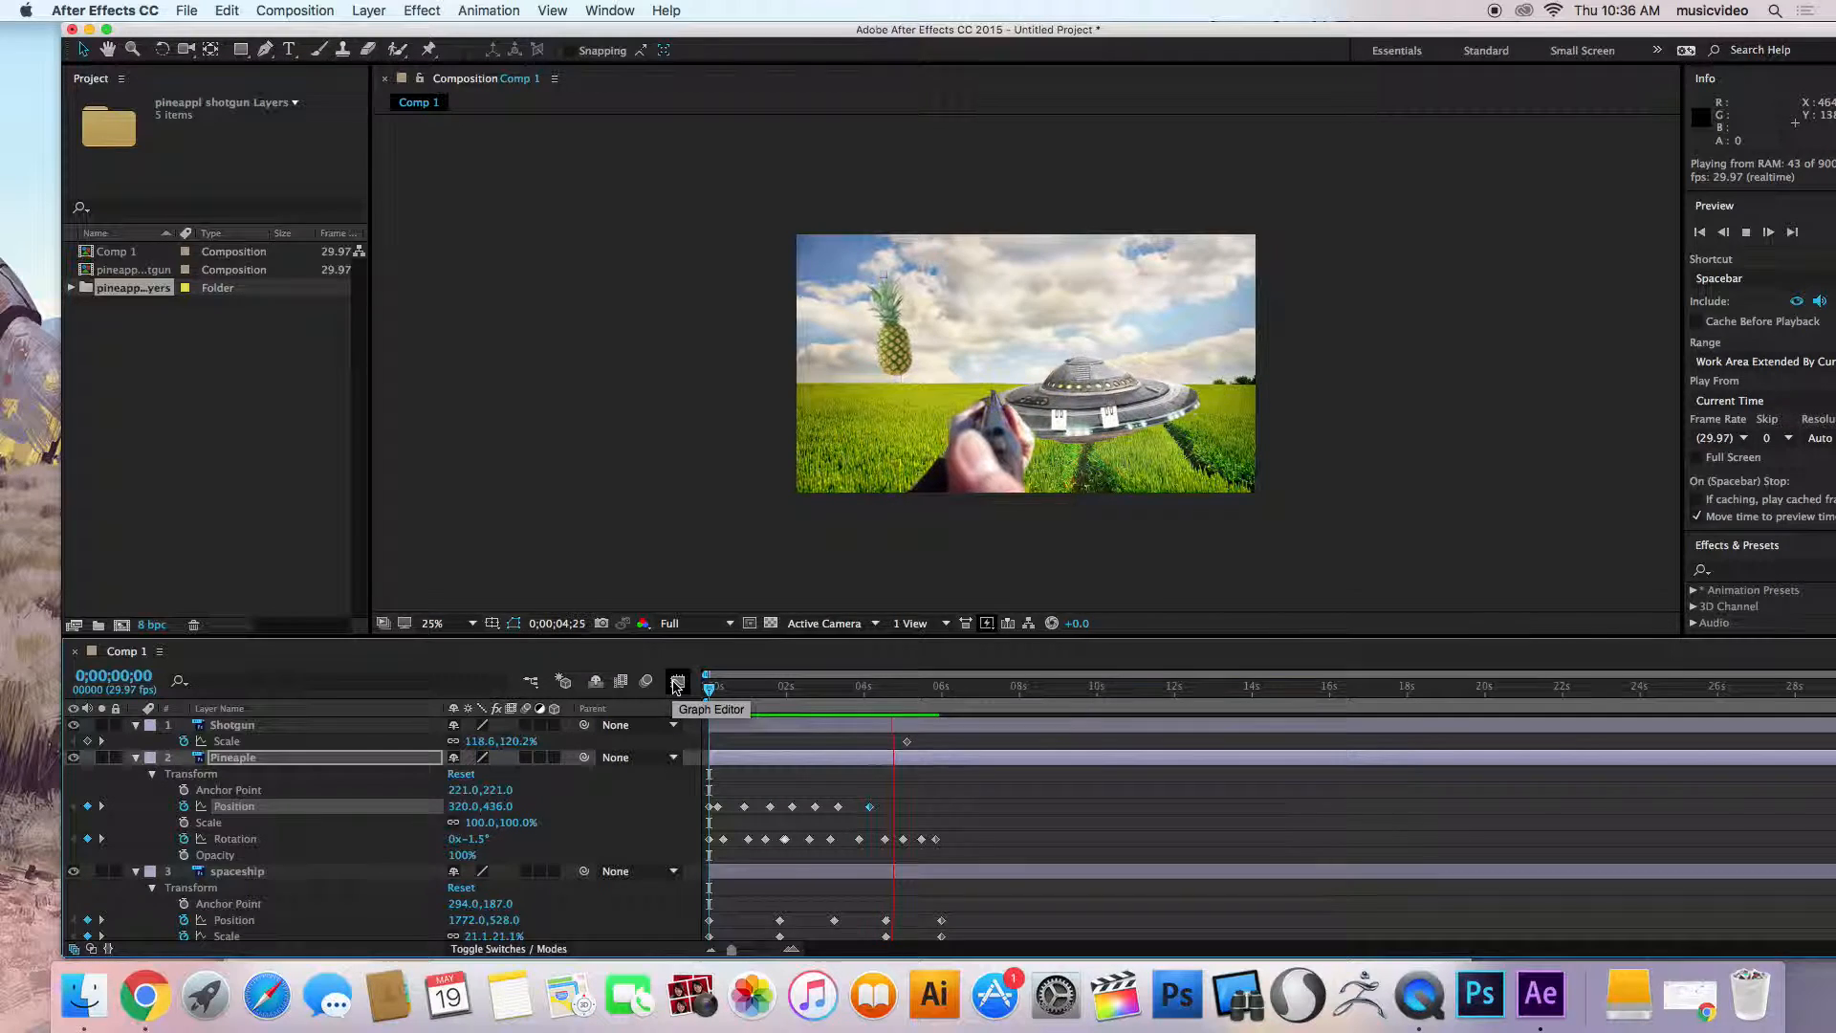
key("space")
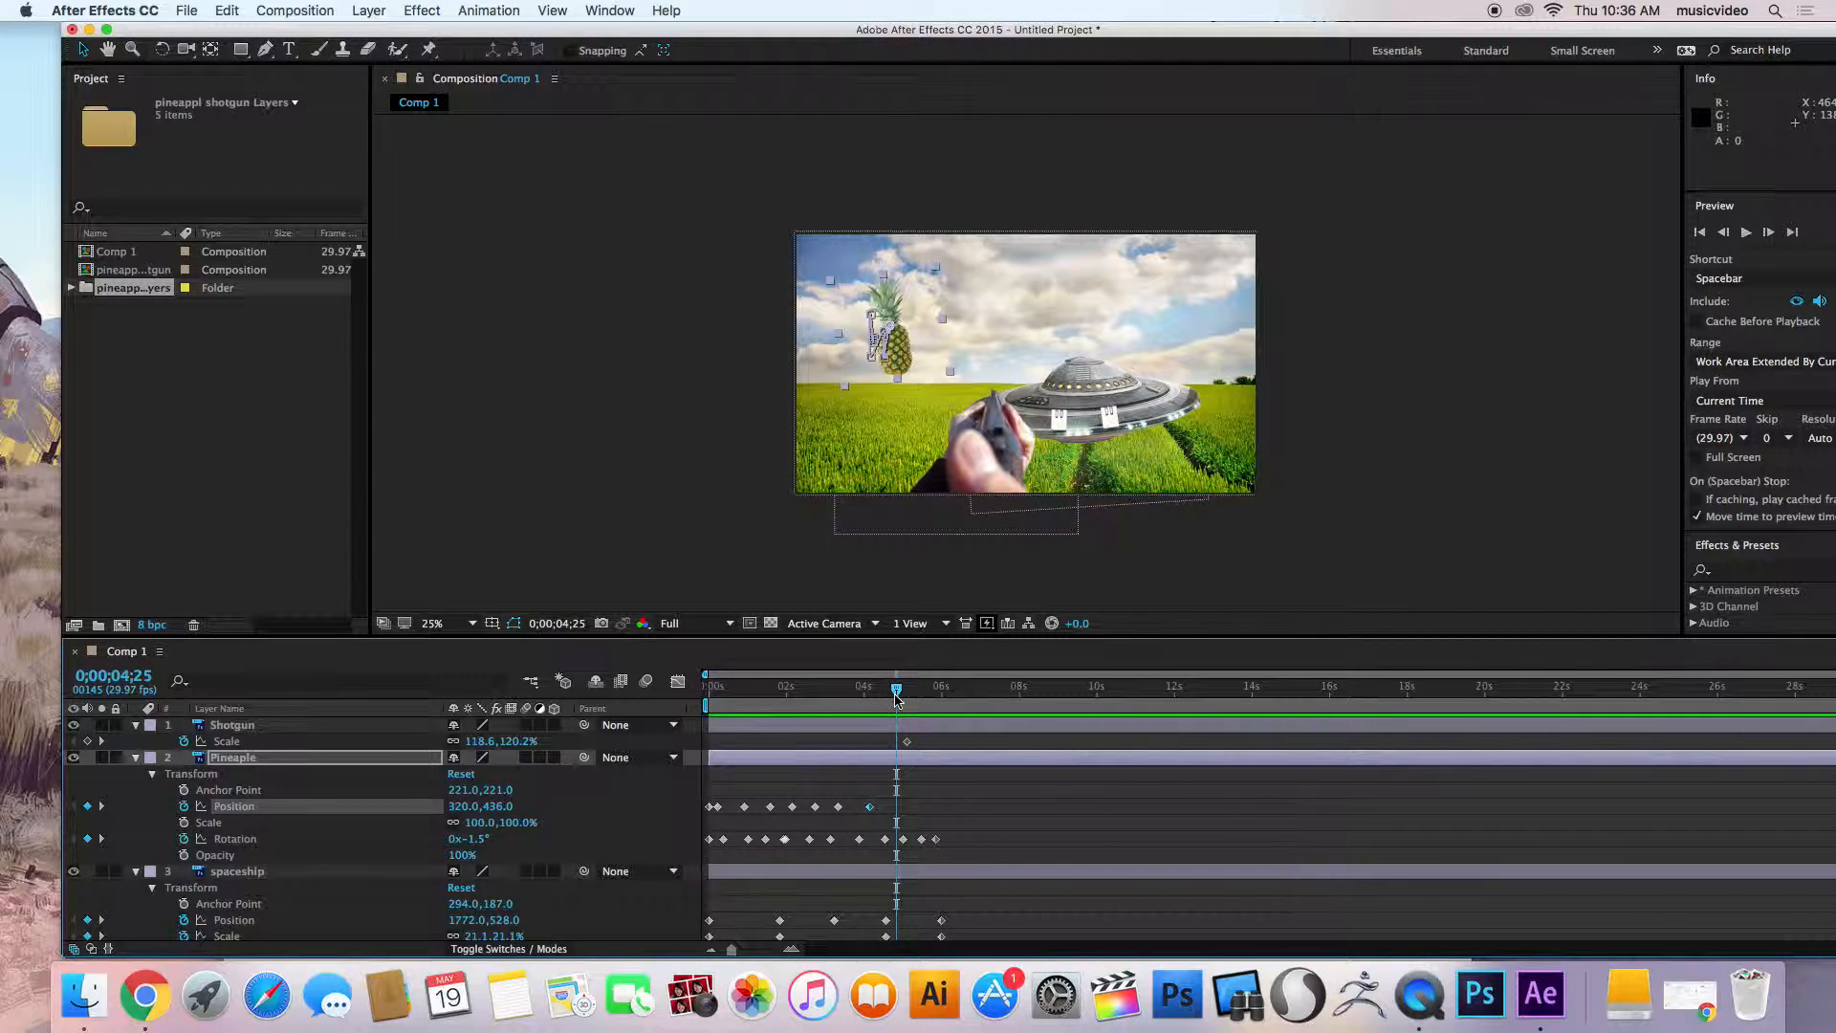
Collapse the properties of the Shotgun, pineapple, spaceship and field BG layers in the timeline.
left_click(134, 725)
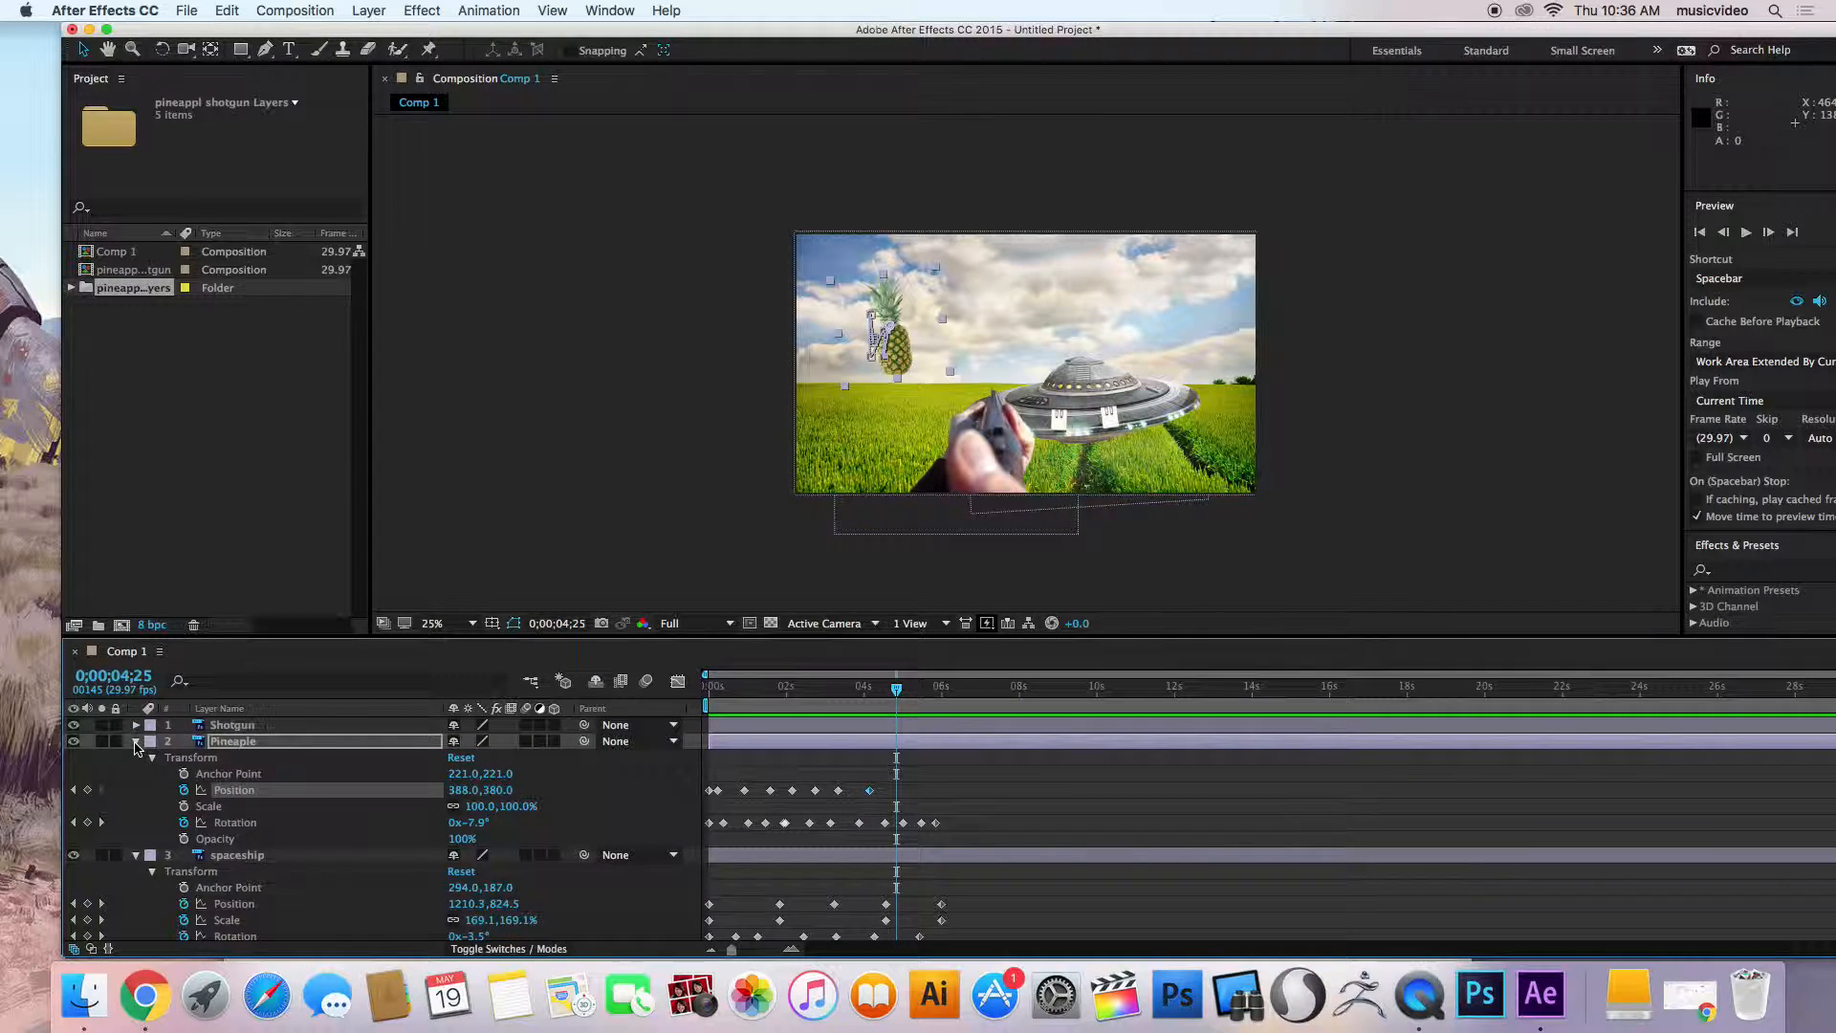
left_click(136, 742)
left_click(135, 759)
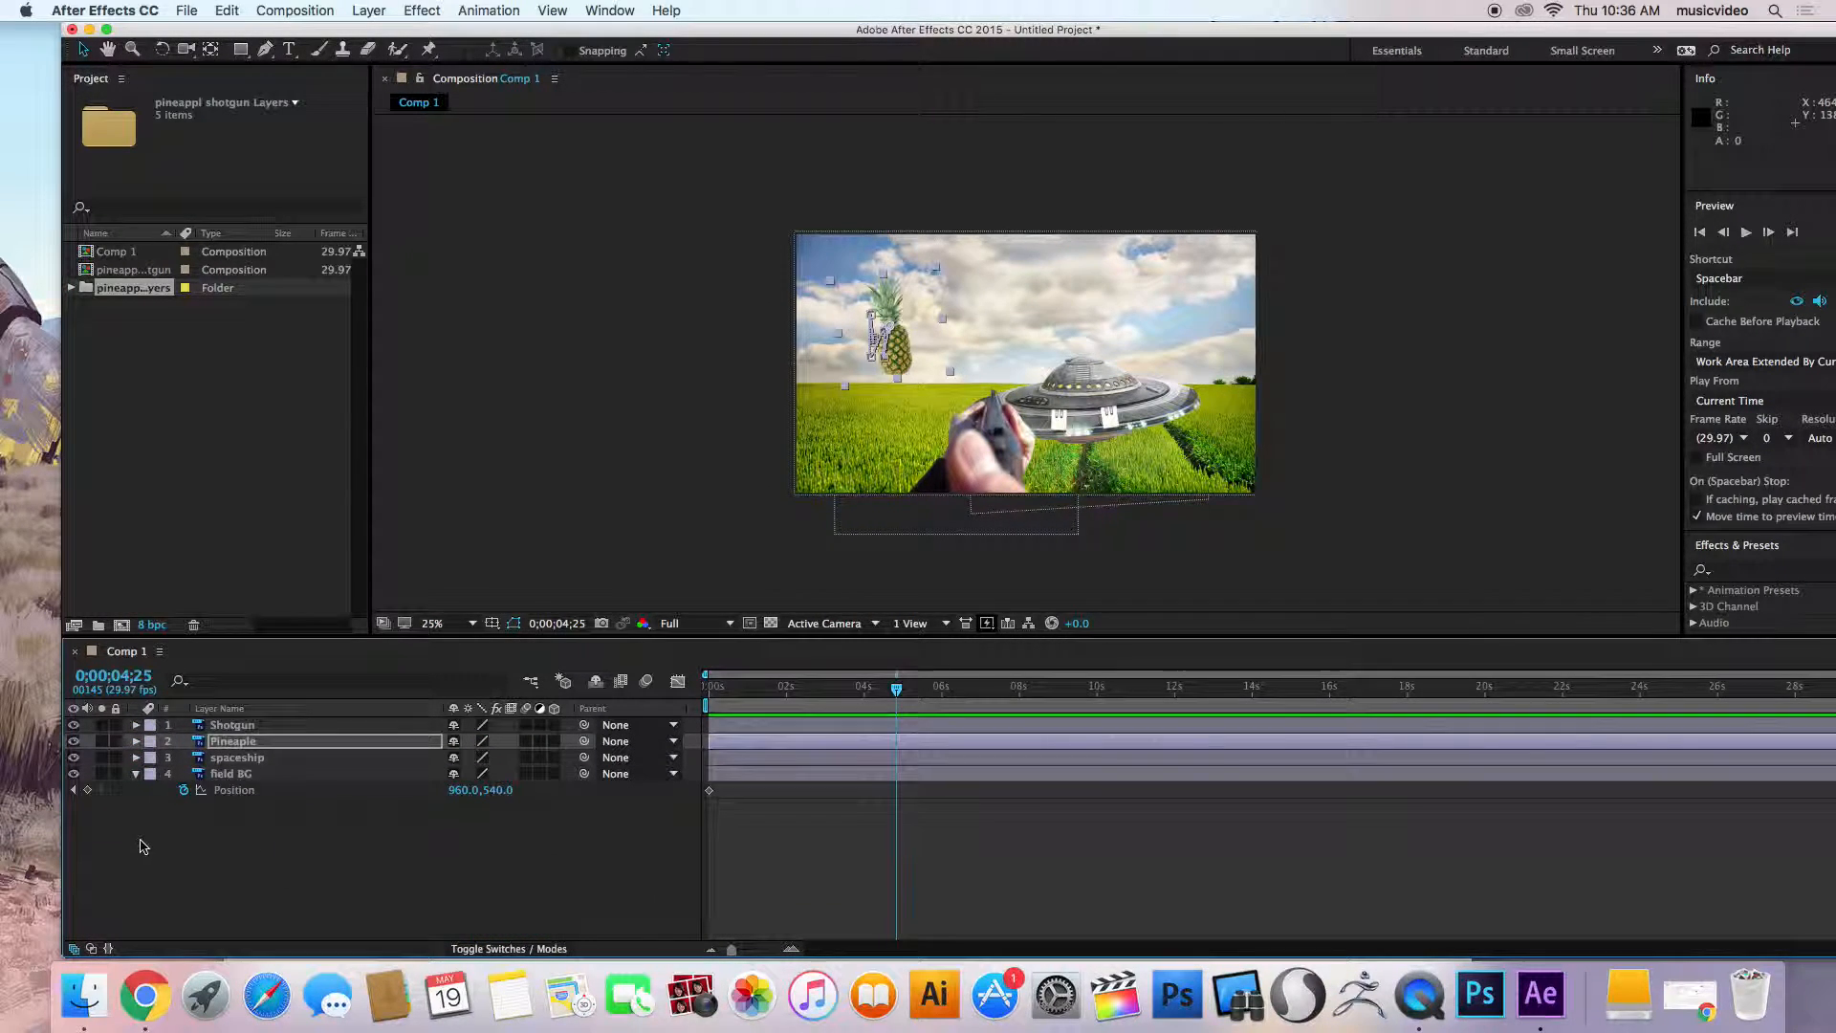
left_click(136, 775)
Save the project as "Shotgun pineapple" in the After Effects Images folder on the Desktop.
key("super+s")
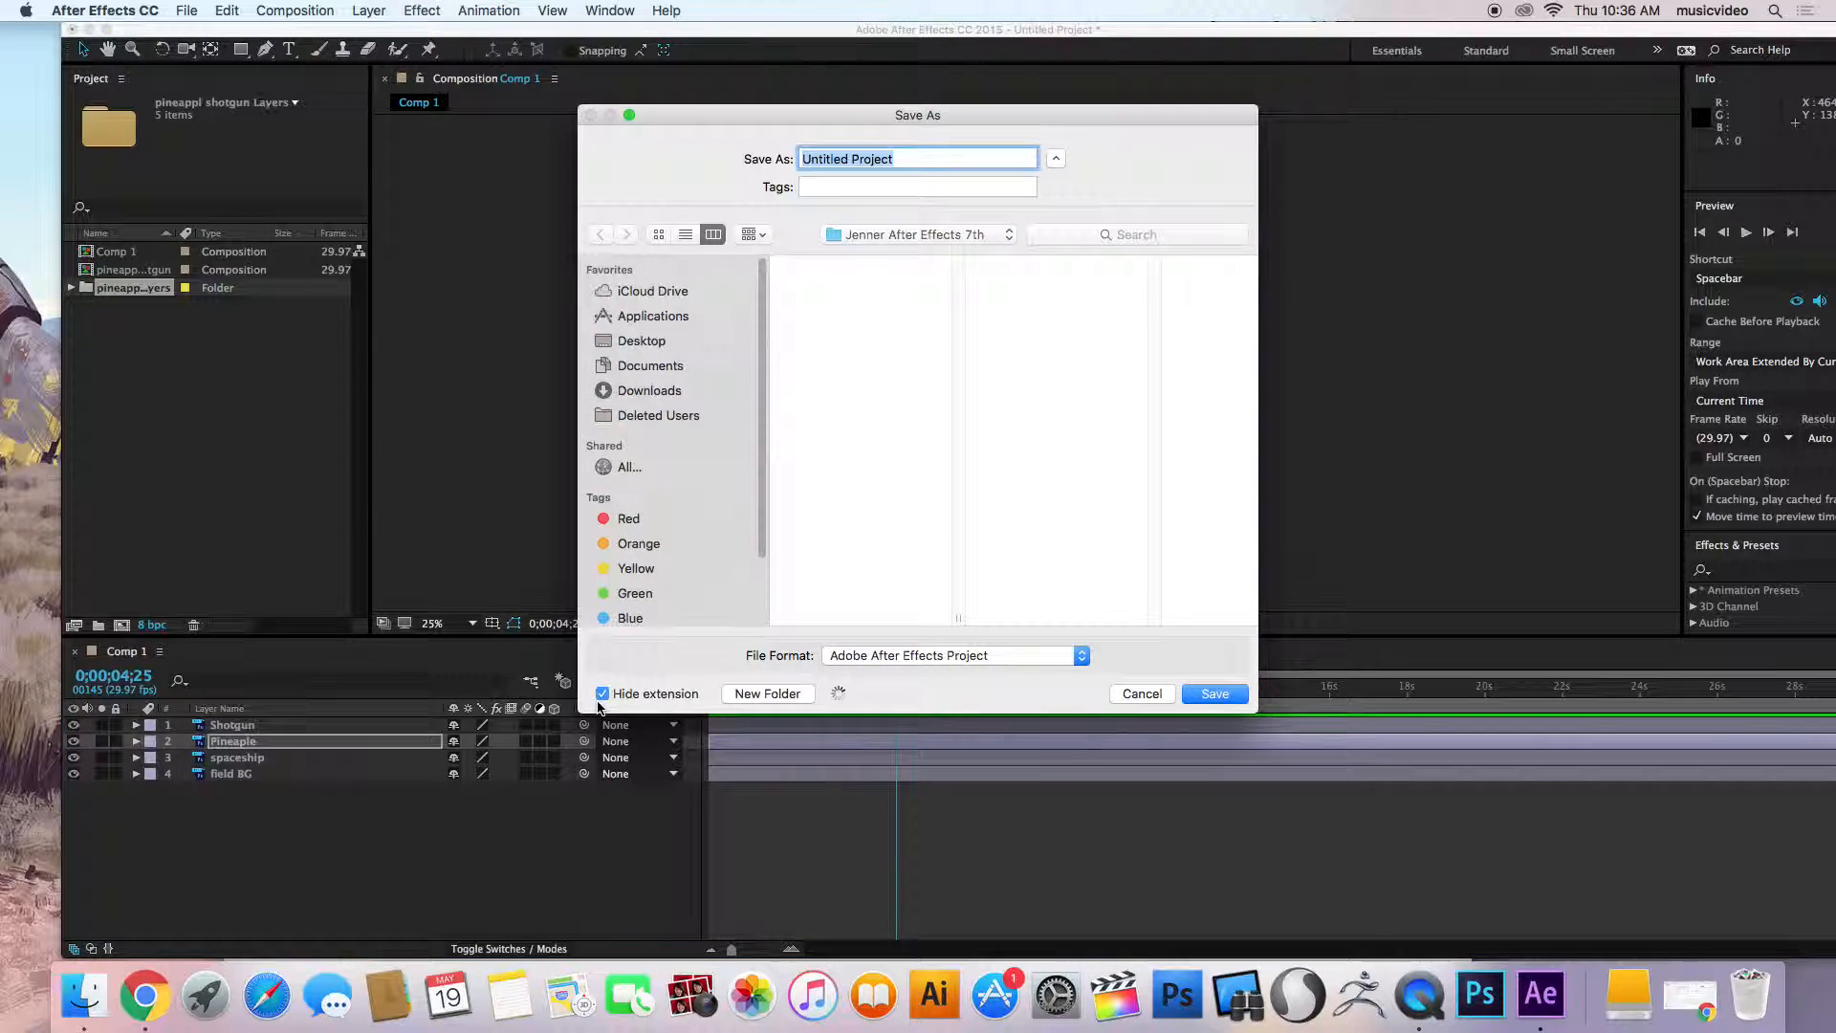
left_click(641, 341)
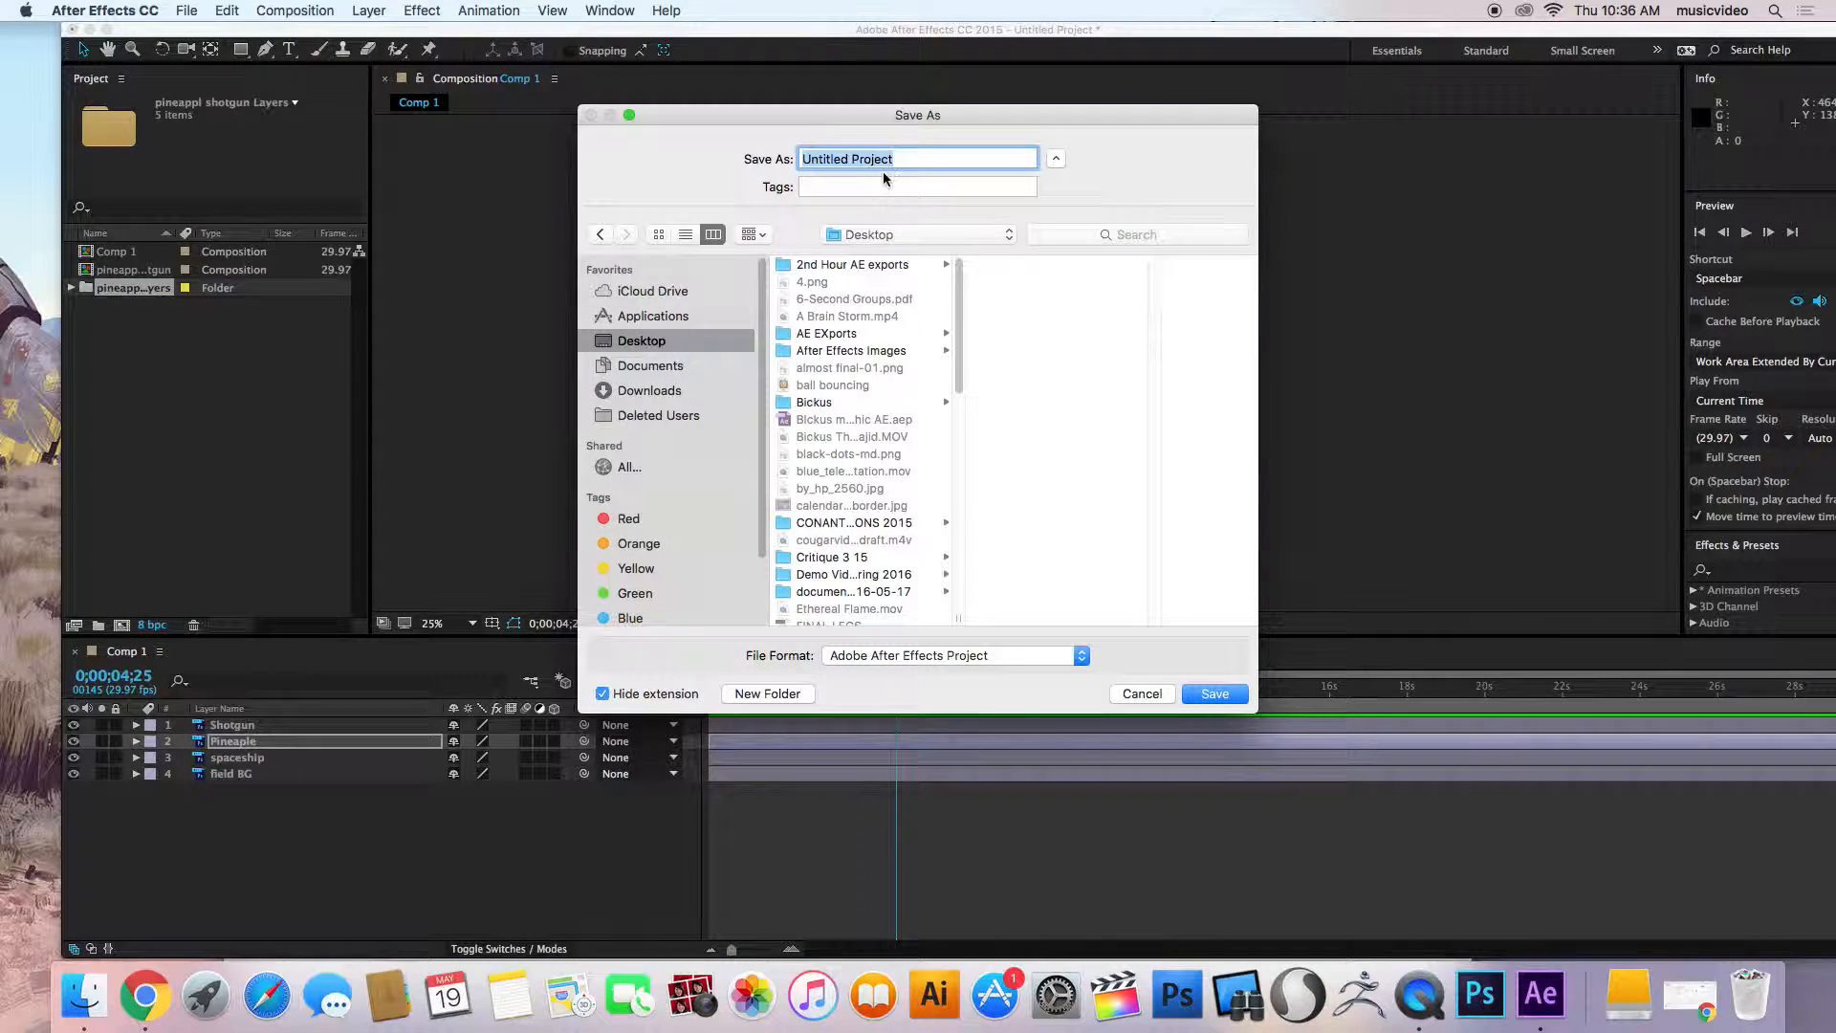
left_click(841, 350)
double_click(917, 161)
triple_click(913, 159)
type("Shotgun pineapple")
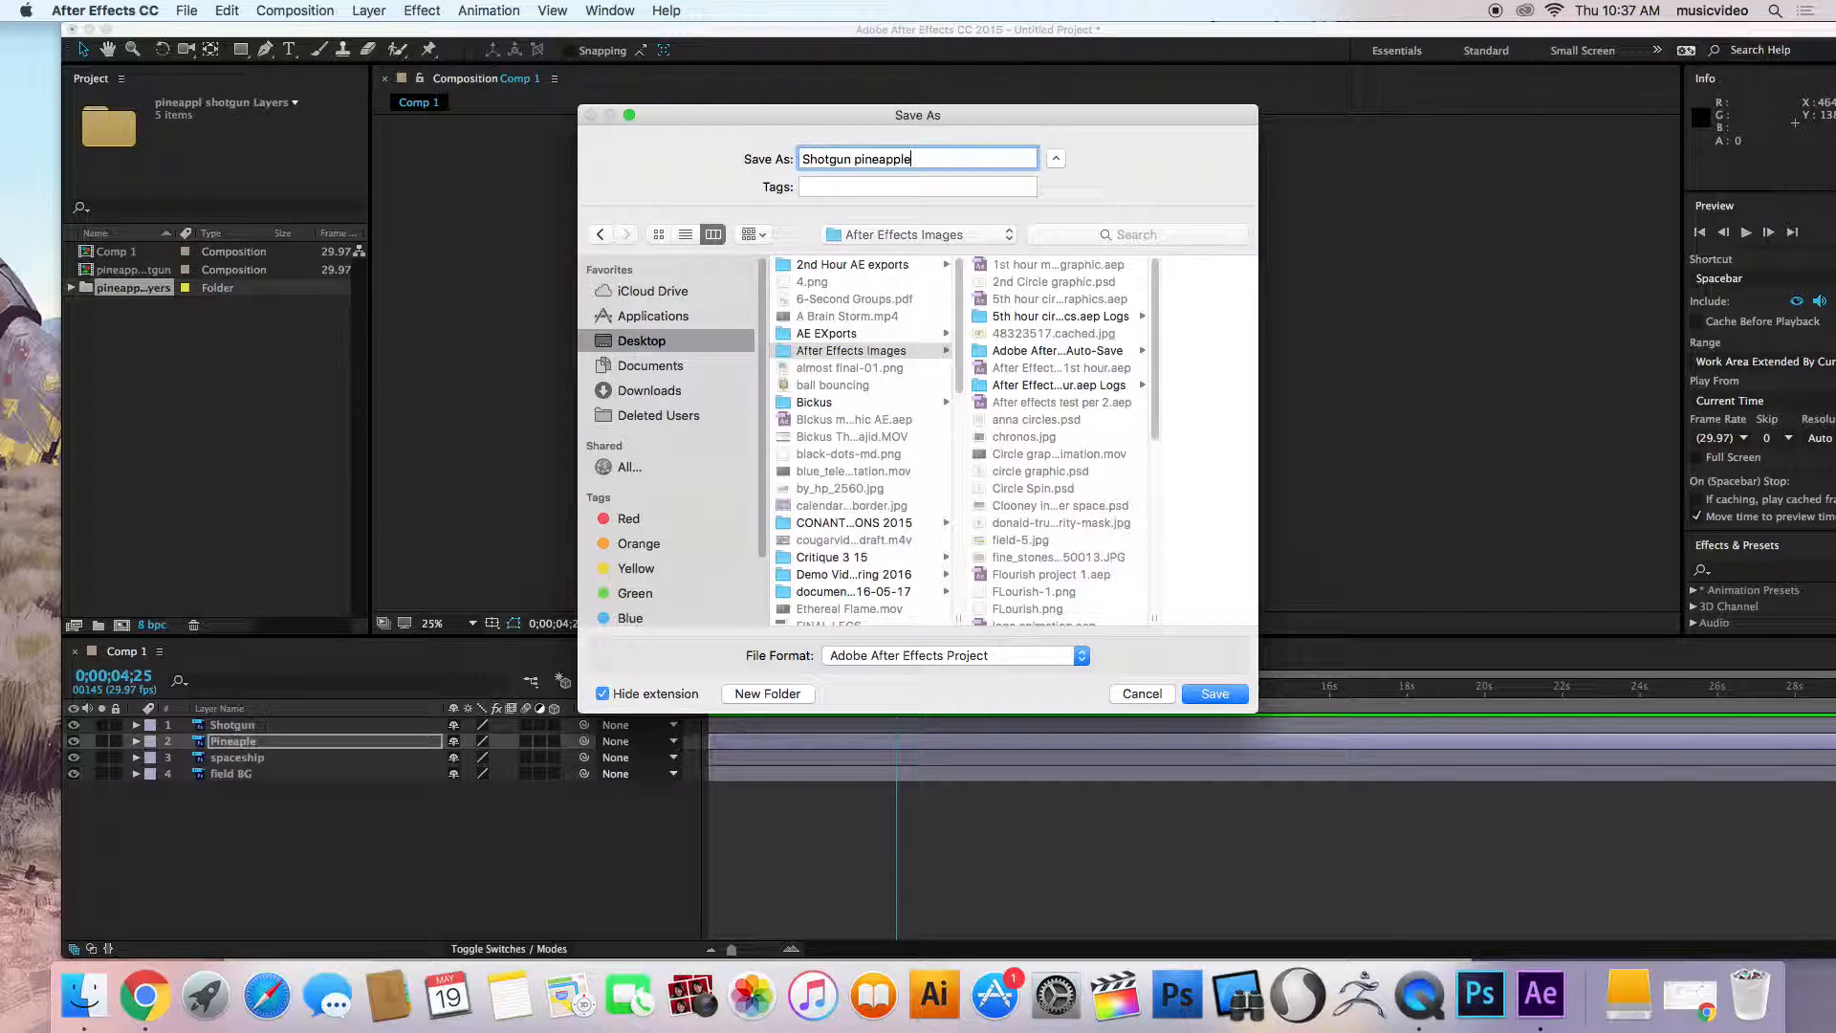
key("Return")
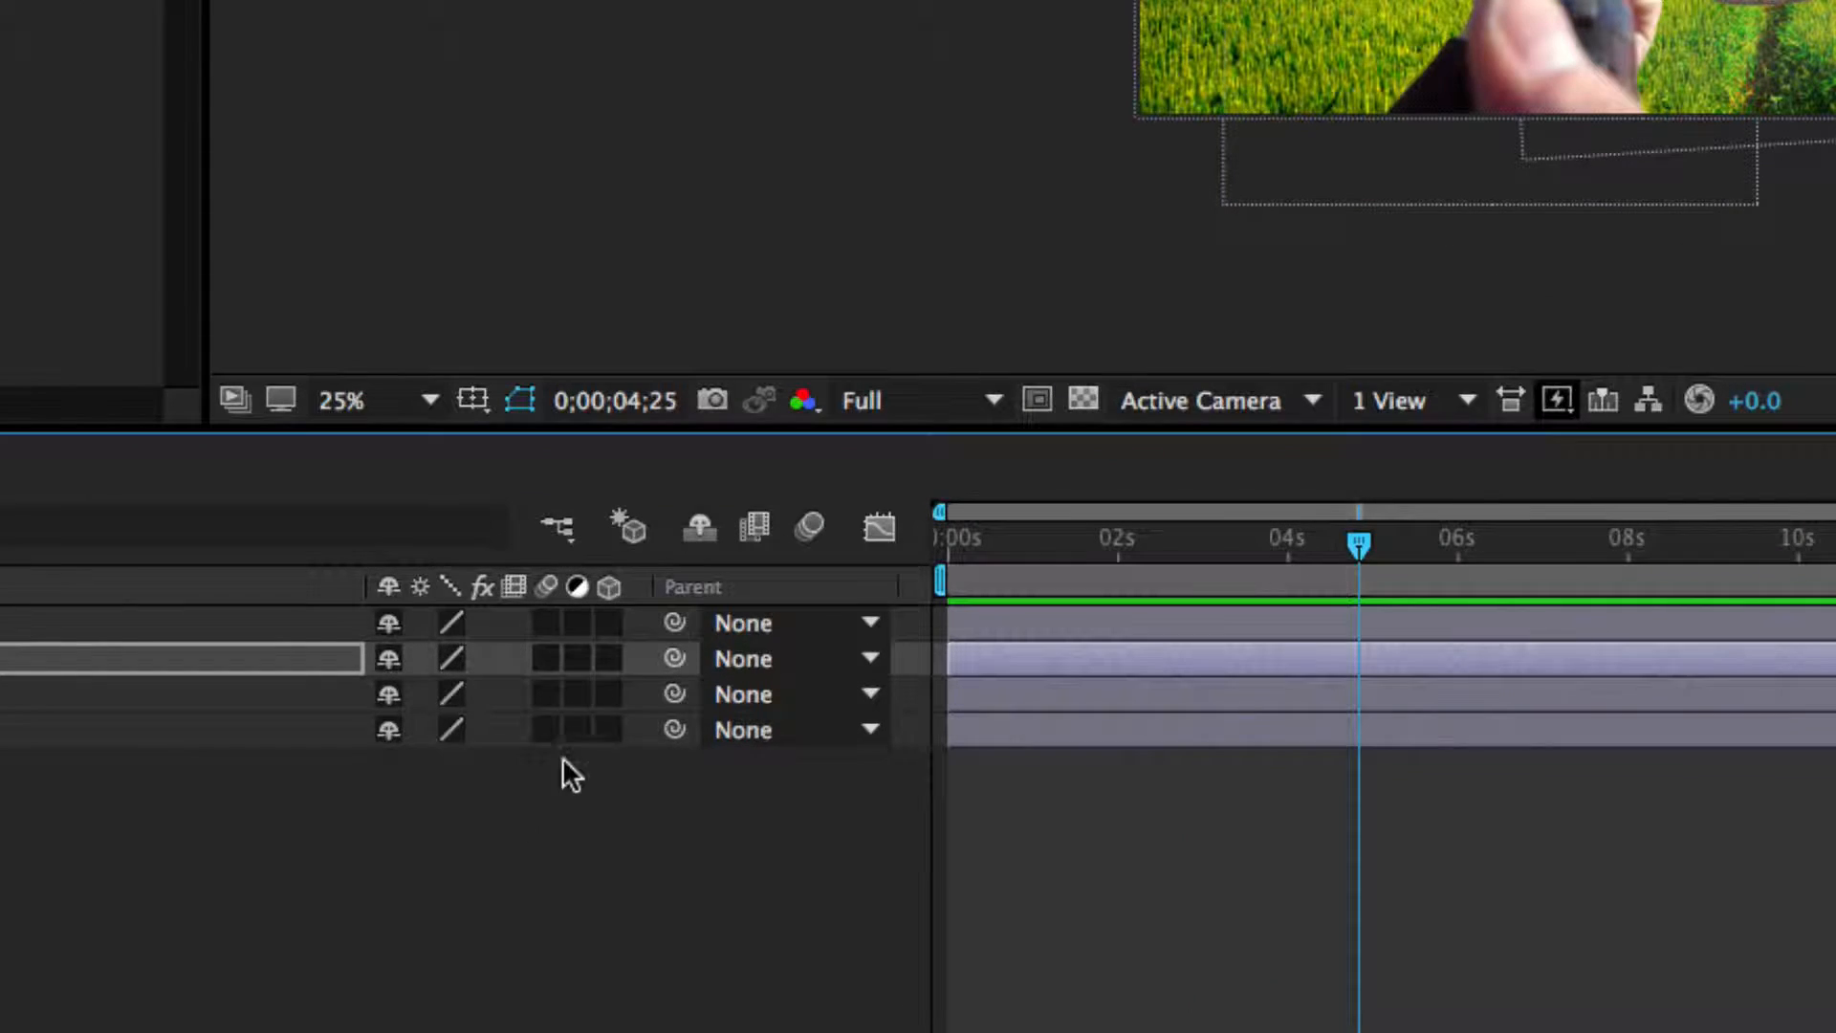
Make all four layers 3D layers, keeping the layer switches displayed in the timeline.
left_click(609, 623)
left_click(609, 658)
left_click(609, 728)
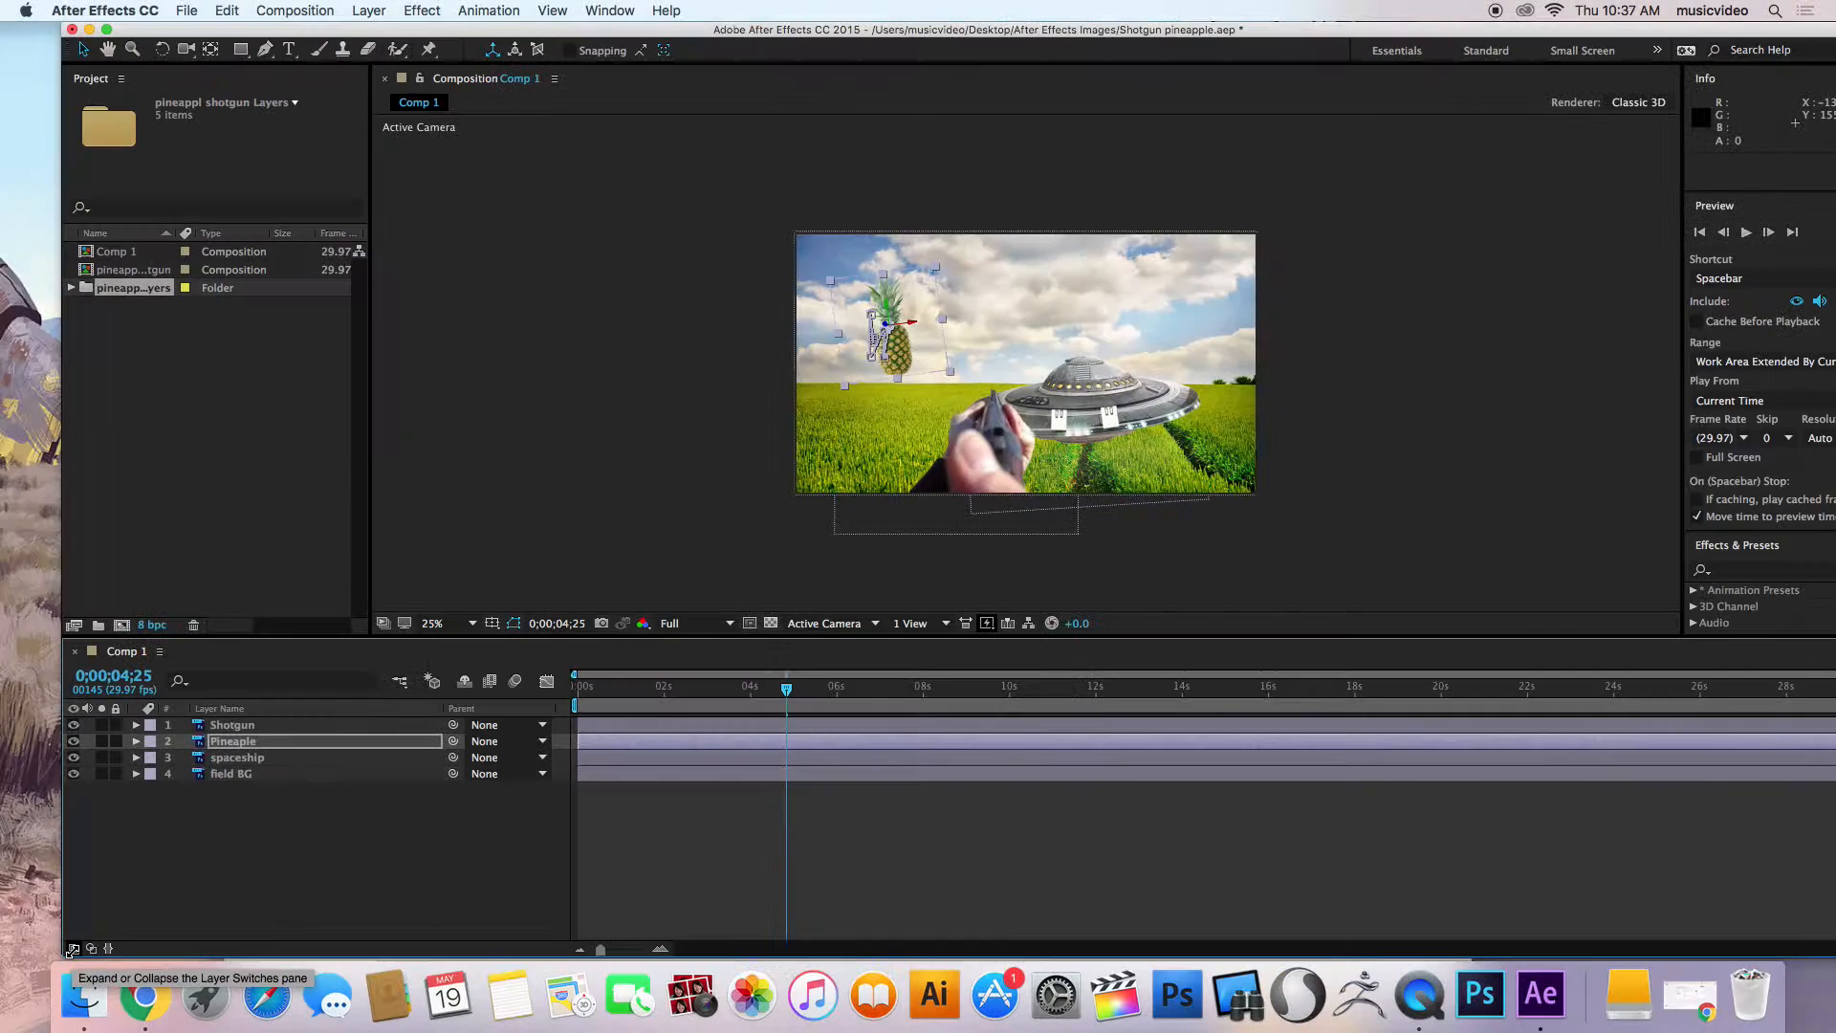
left_click(73, 948)
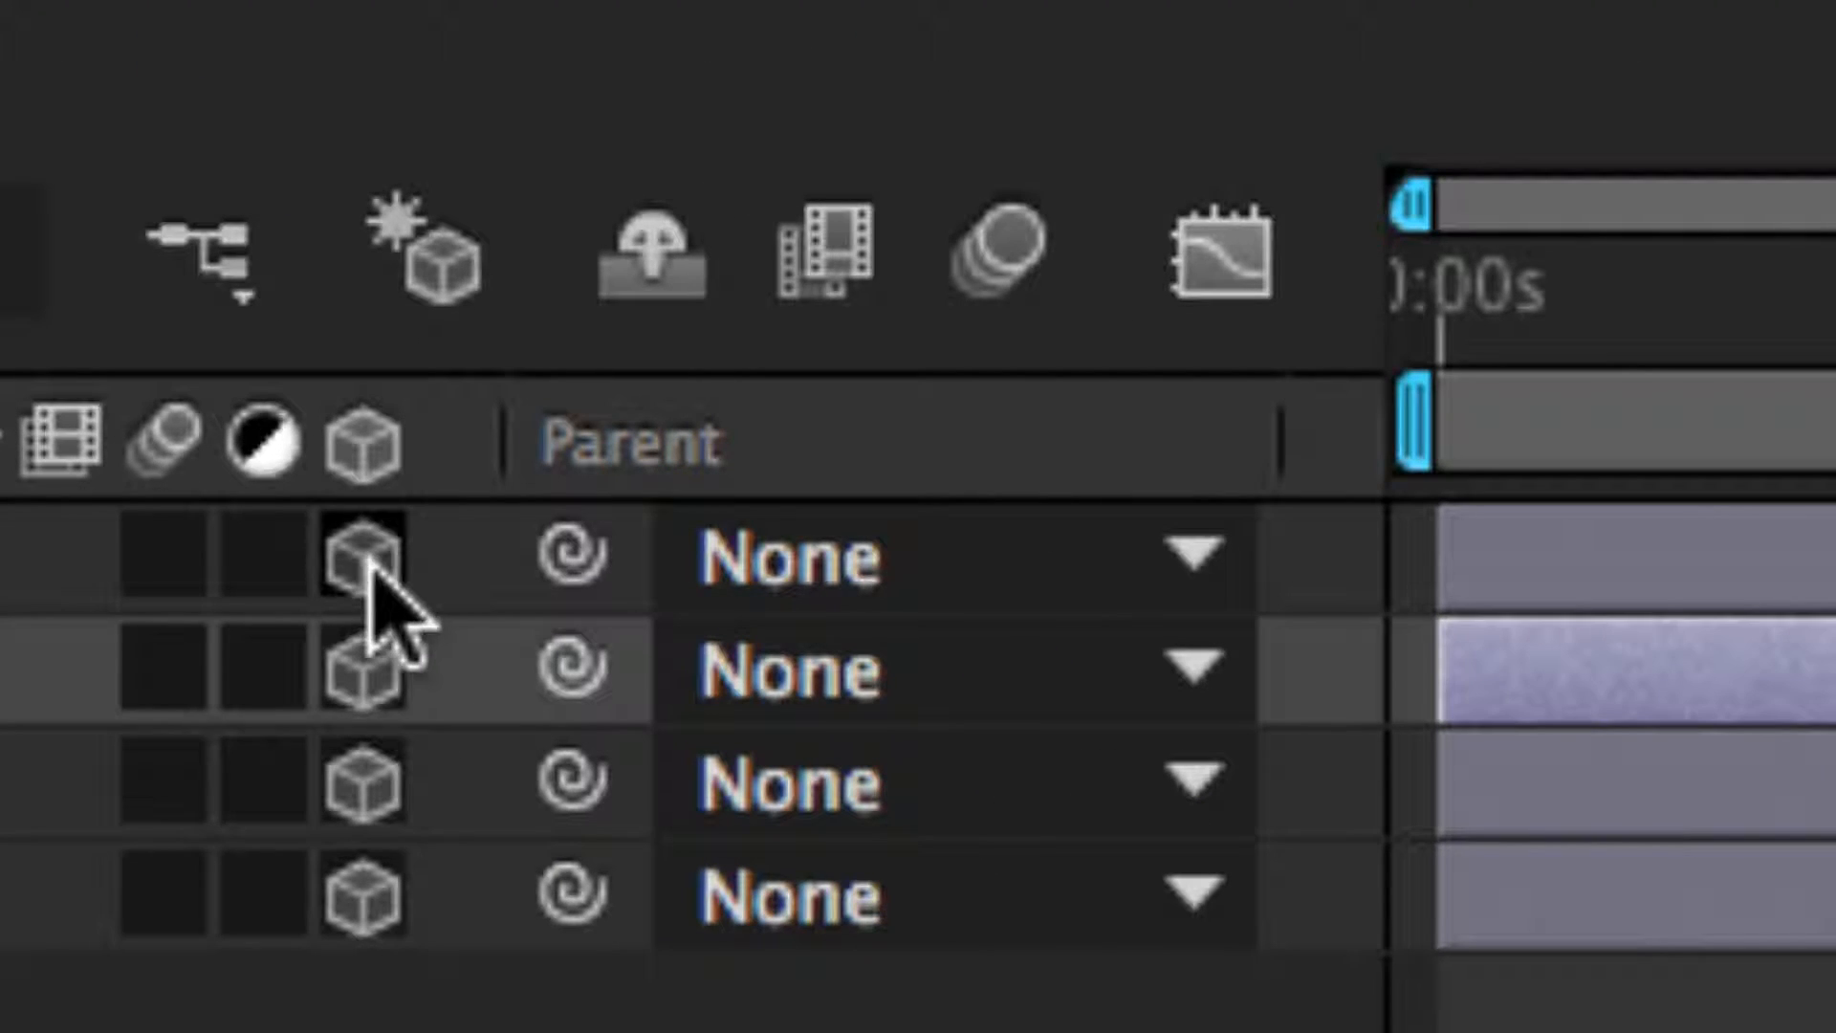
left_click(367, 674)
left_click(368, 674)
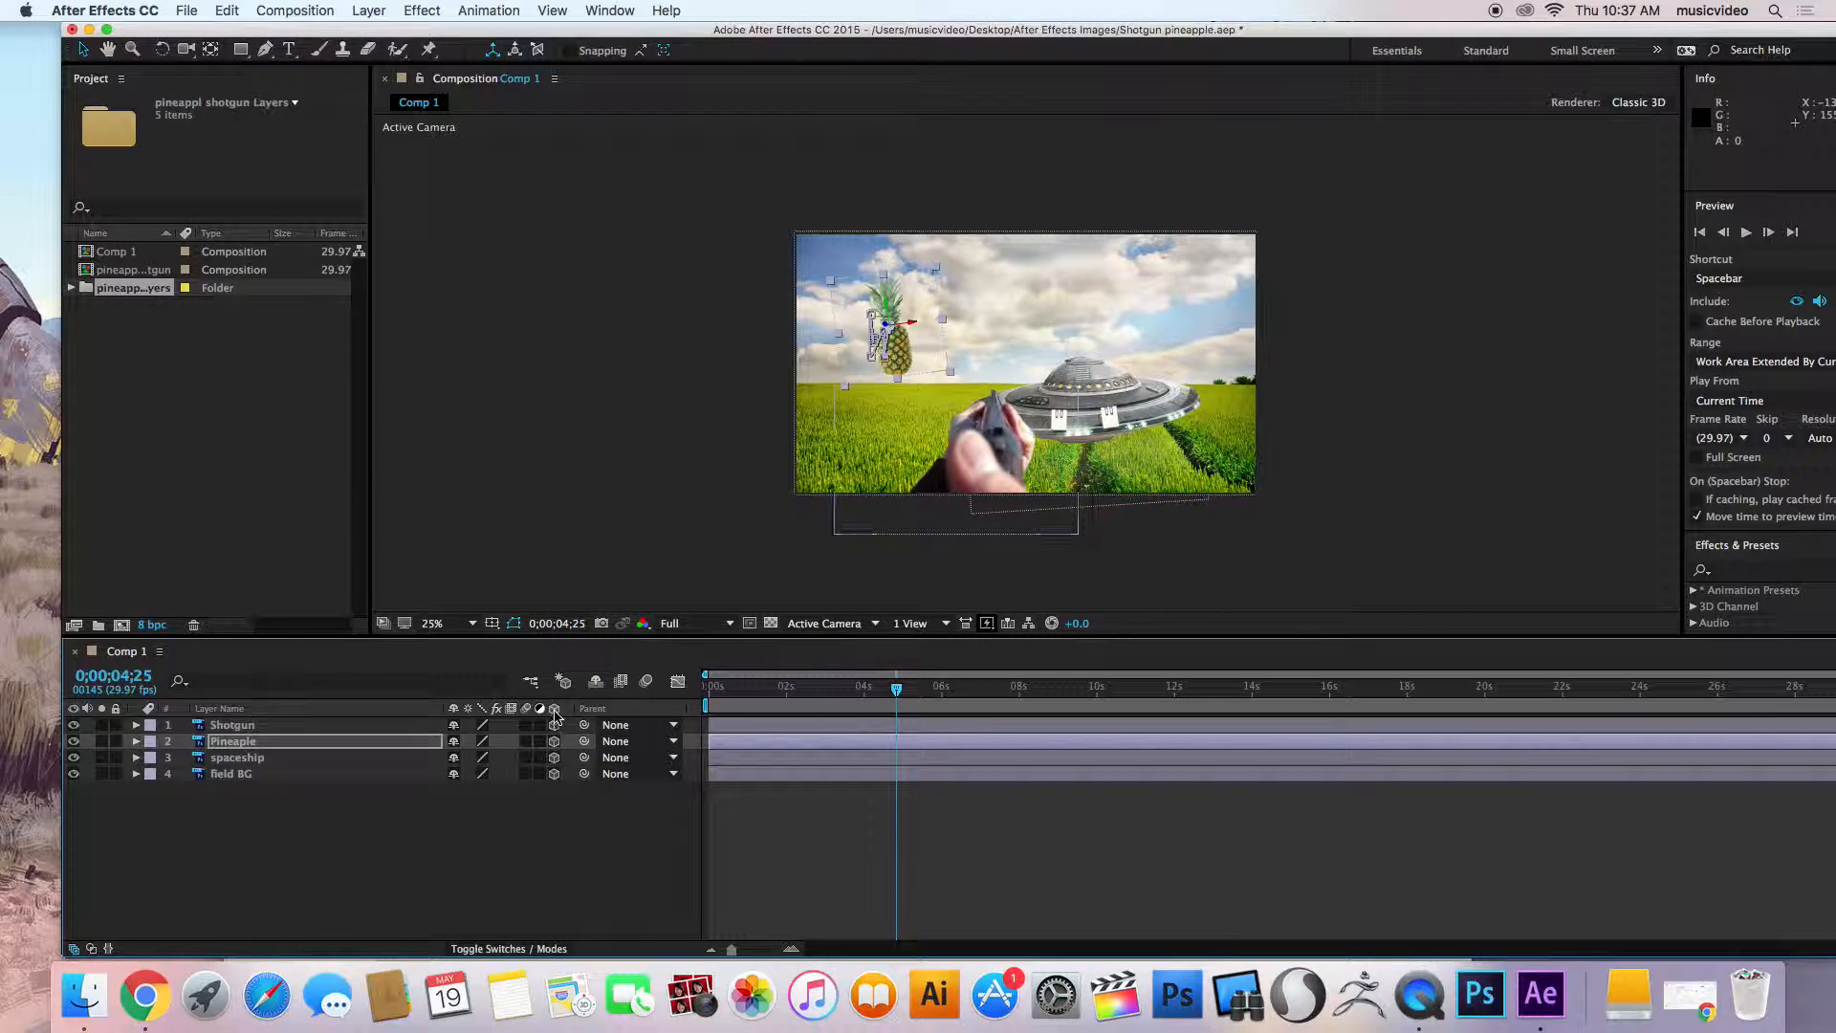
Go to 0;00;03;10 and expand the Shotgun layer to examine its 3D transform properties.
left_click_drag(896, 689, 841, 698)
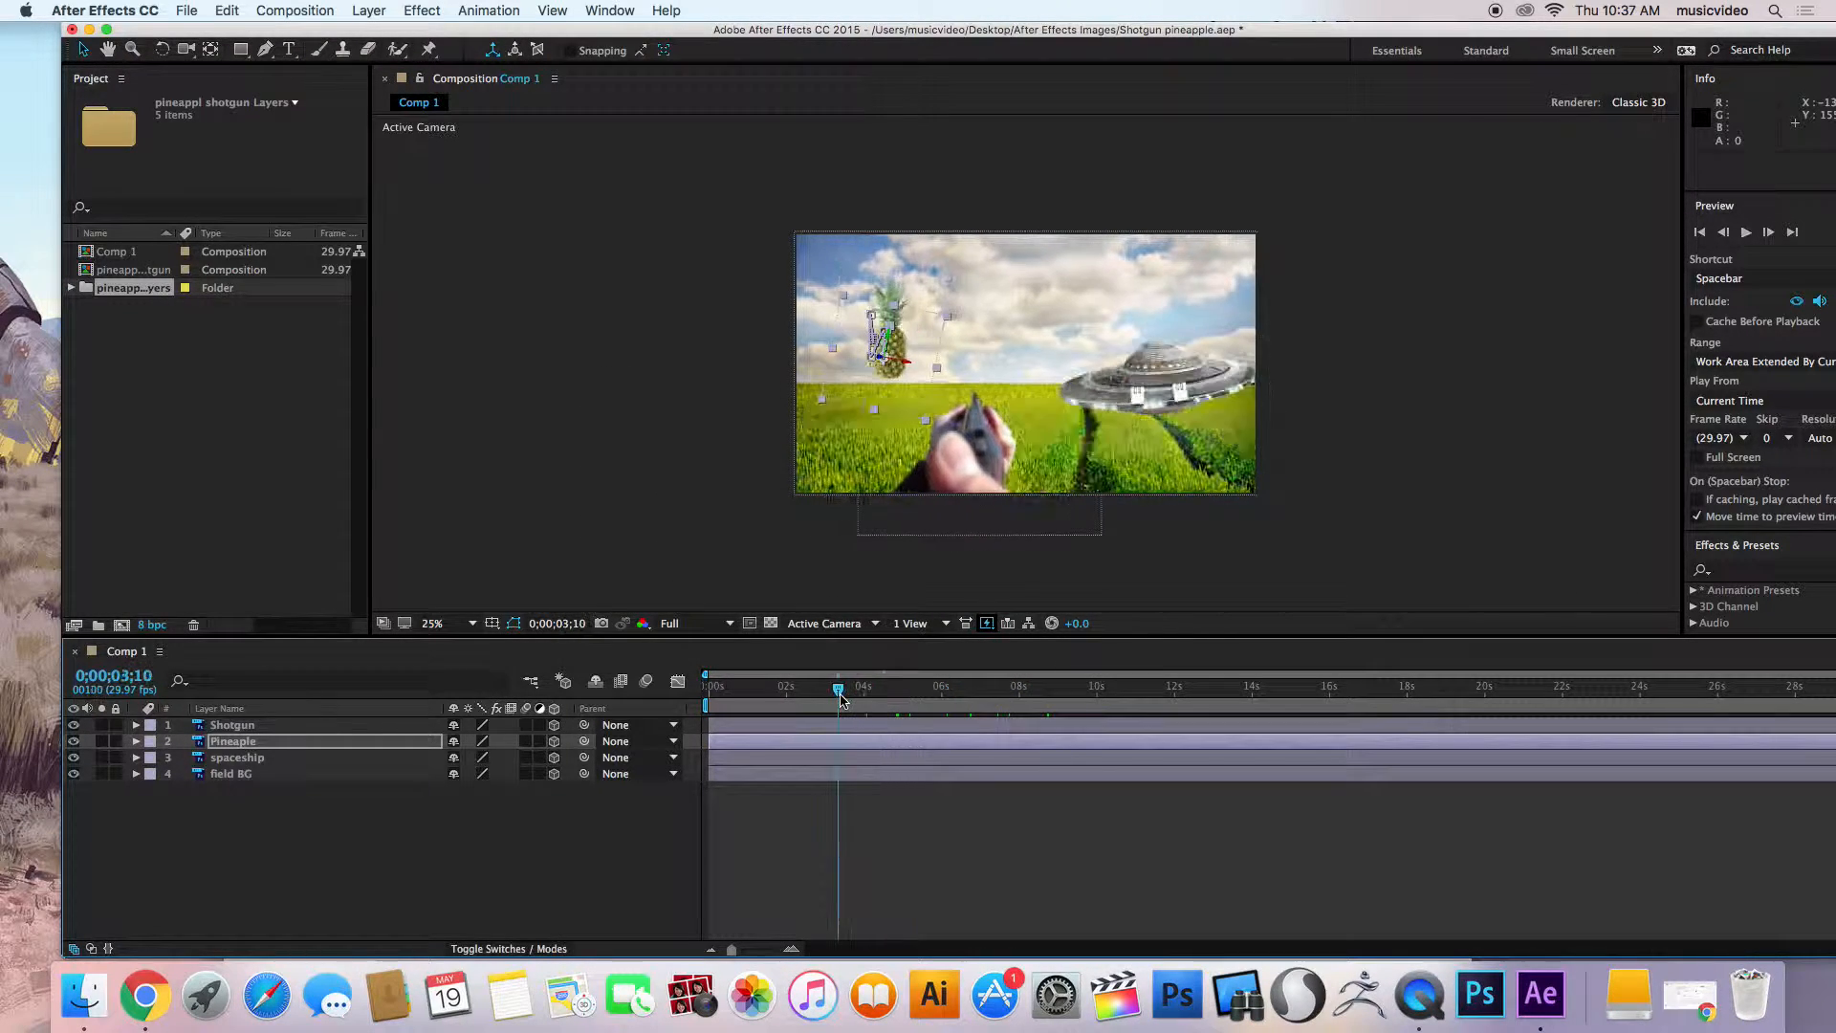
left_click(137, 726)
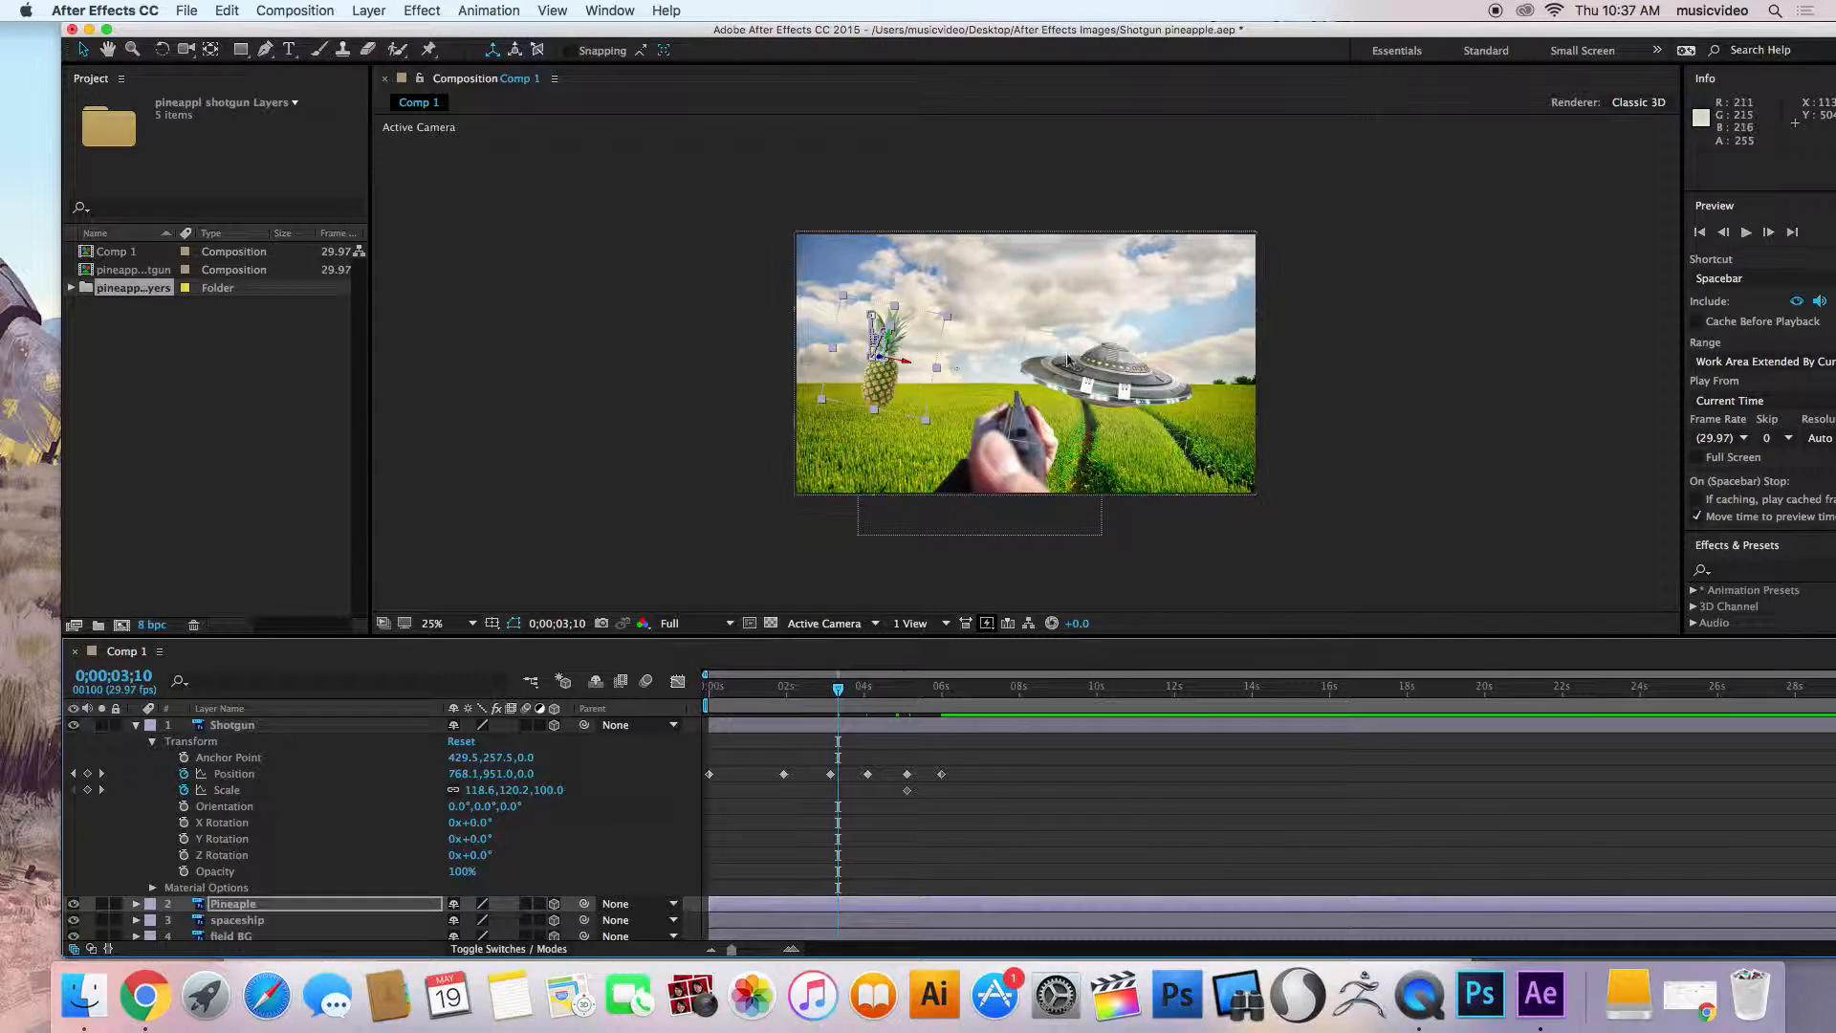
scroll(994, 359, "up", 8)
scroll(995, 360, "down", 6)
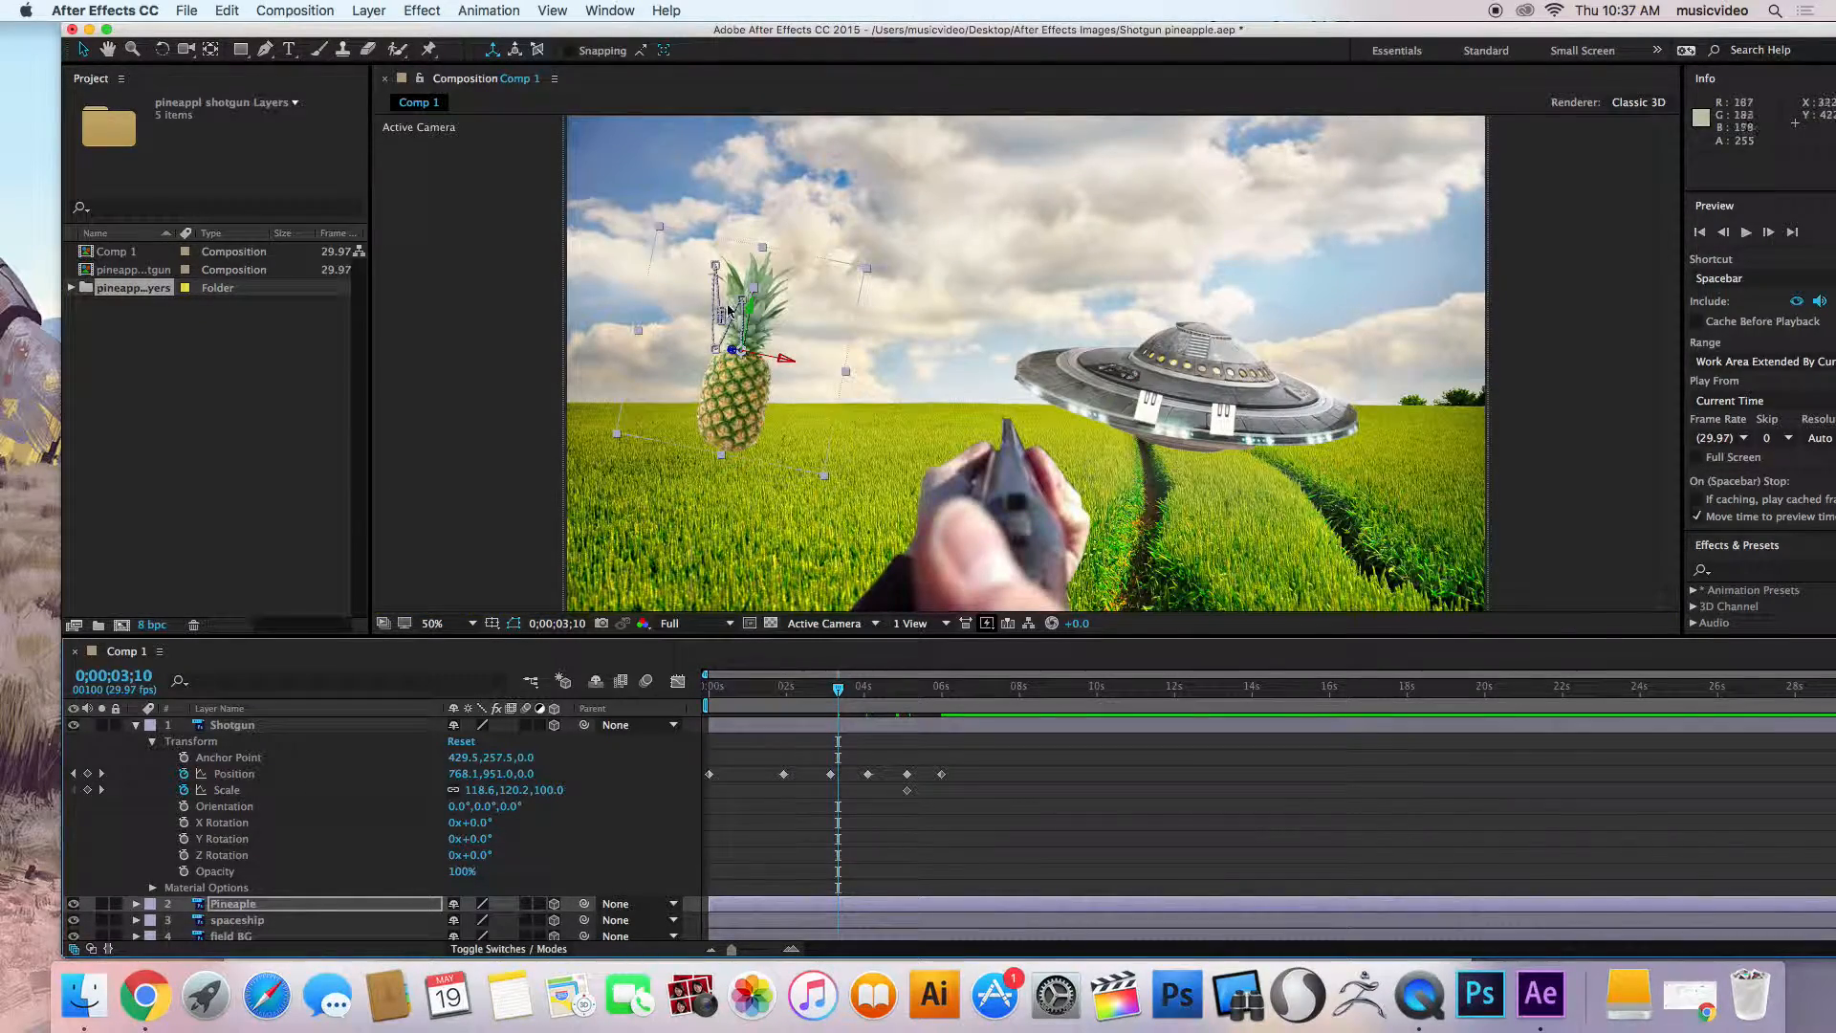
At 0;00;05;16, reposition the pineapple above the spaceship at about 385.9, 354.0 and shift its Z position to about -11.
left_click_drag(944, 689, 923, 705)
left_click(755, 235)
left_click_drag(756, 235, 749, 277)
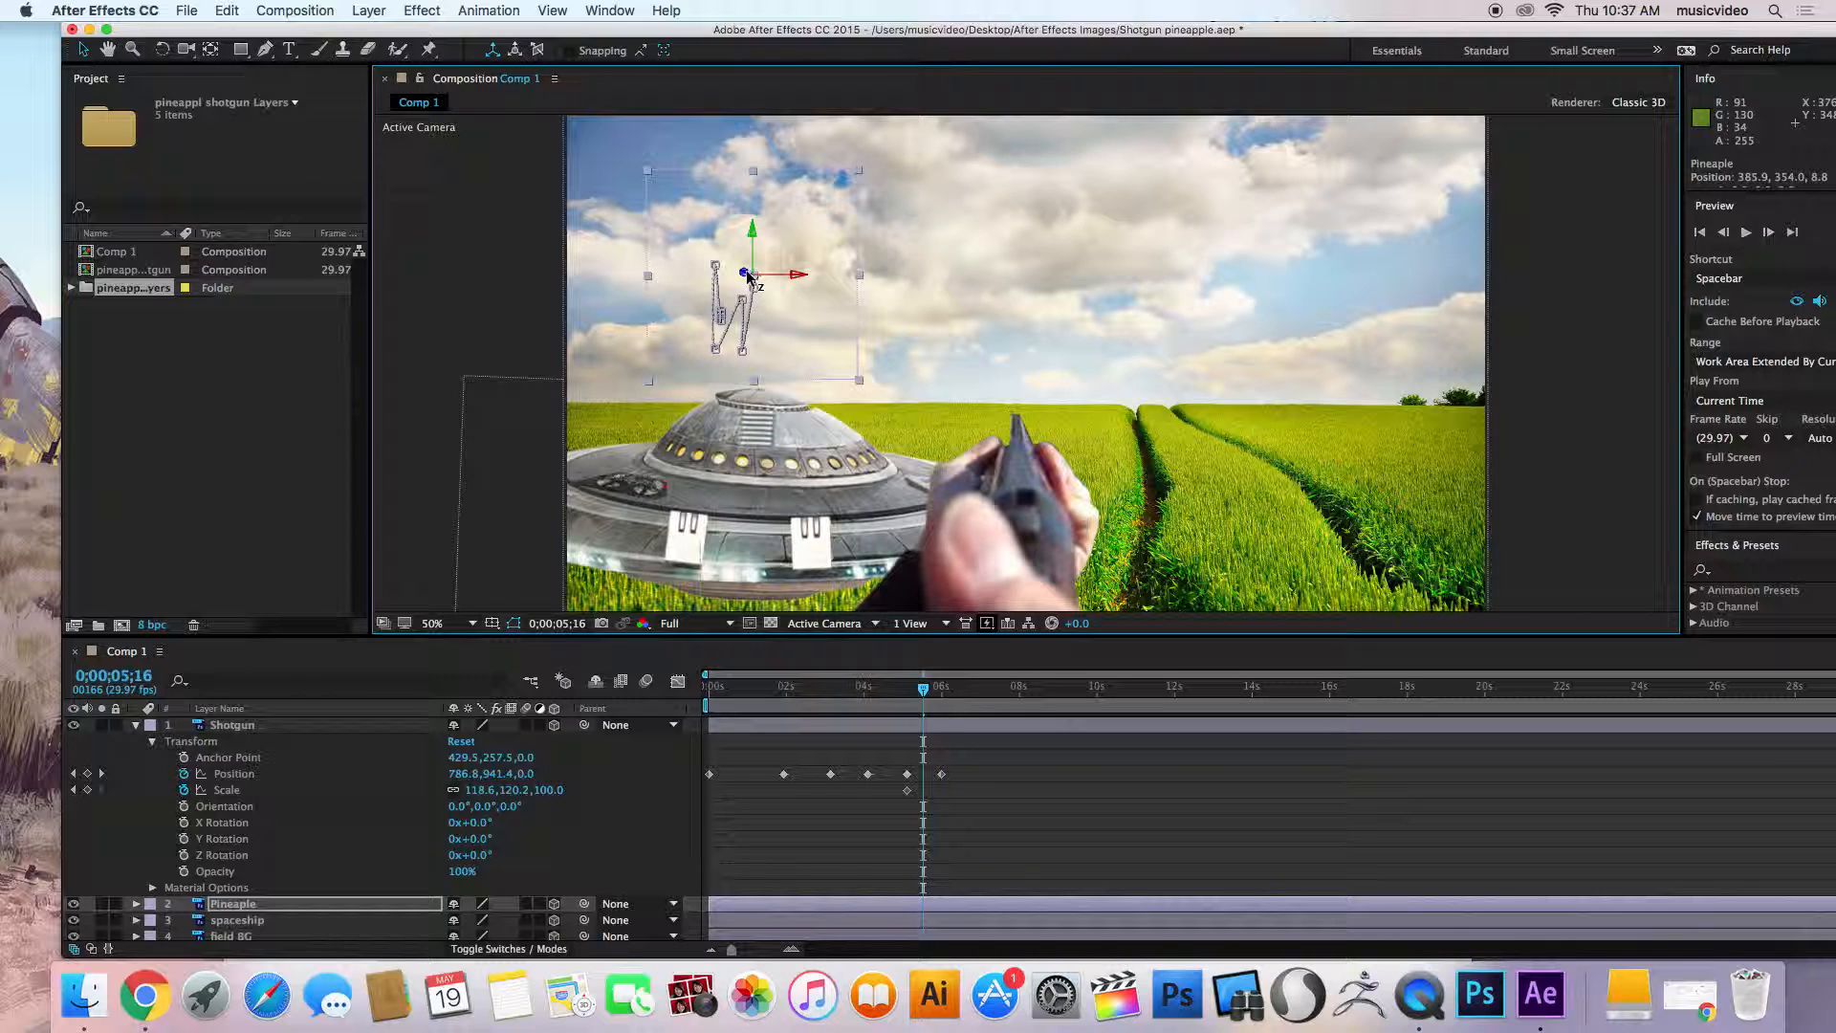
left_click_drag(749, 276, 740, 274)
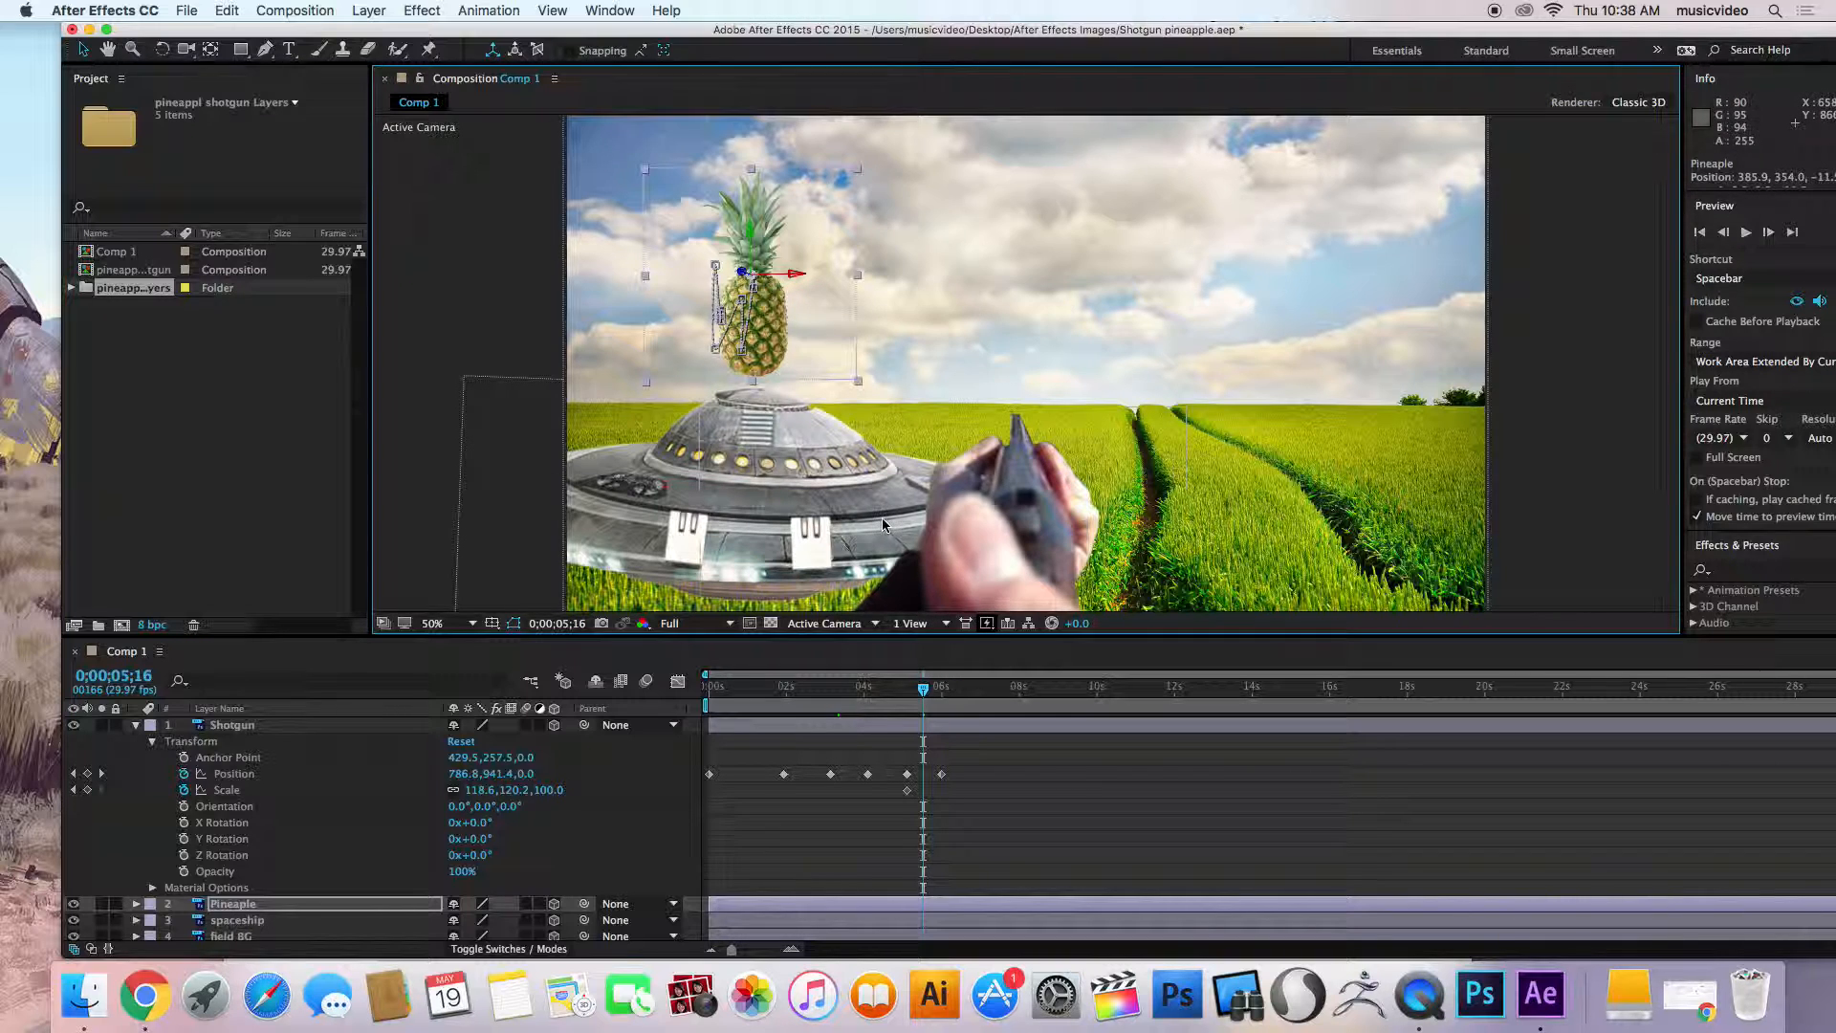
scroll(883, 525, "down", 3)
scroll(882, 526, "up", 2)
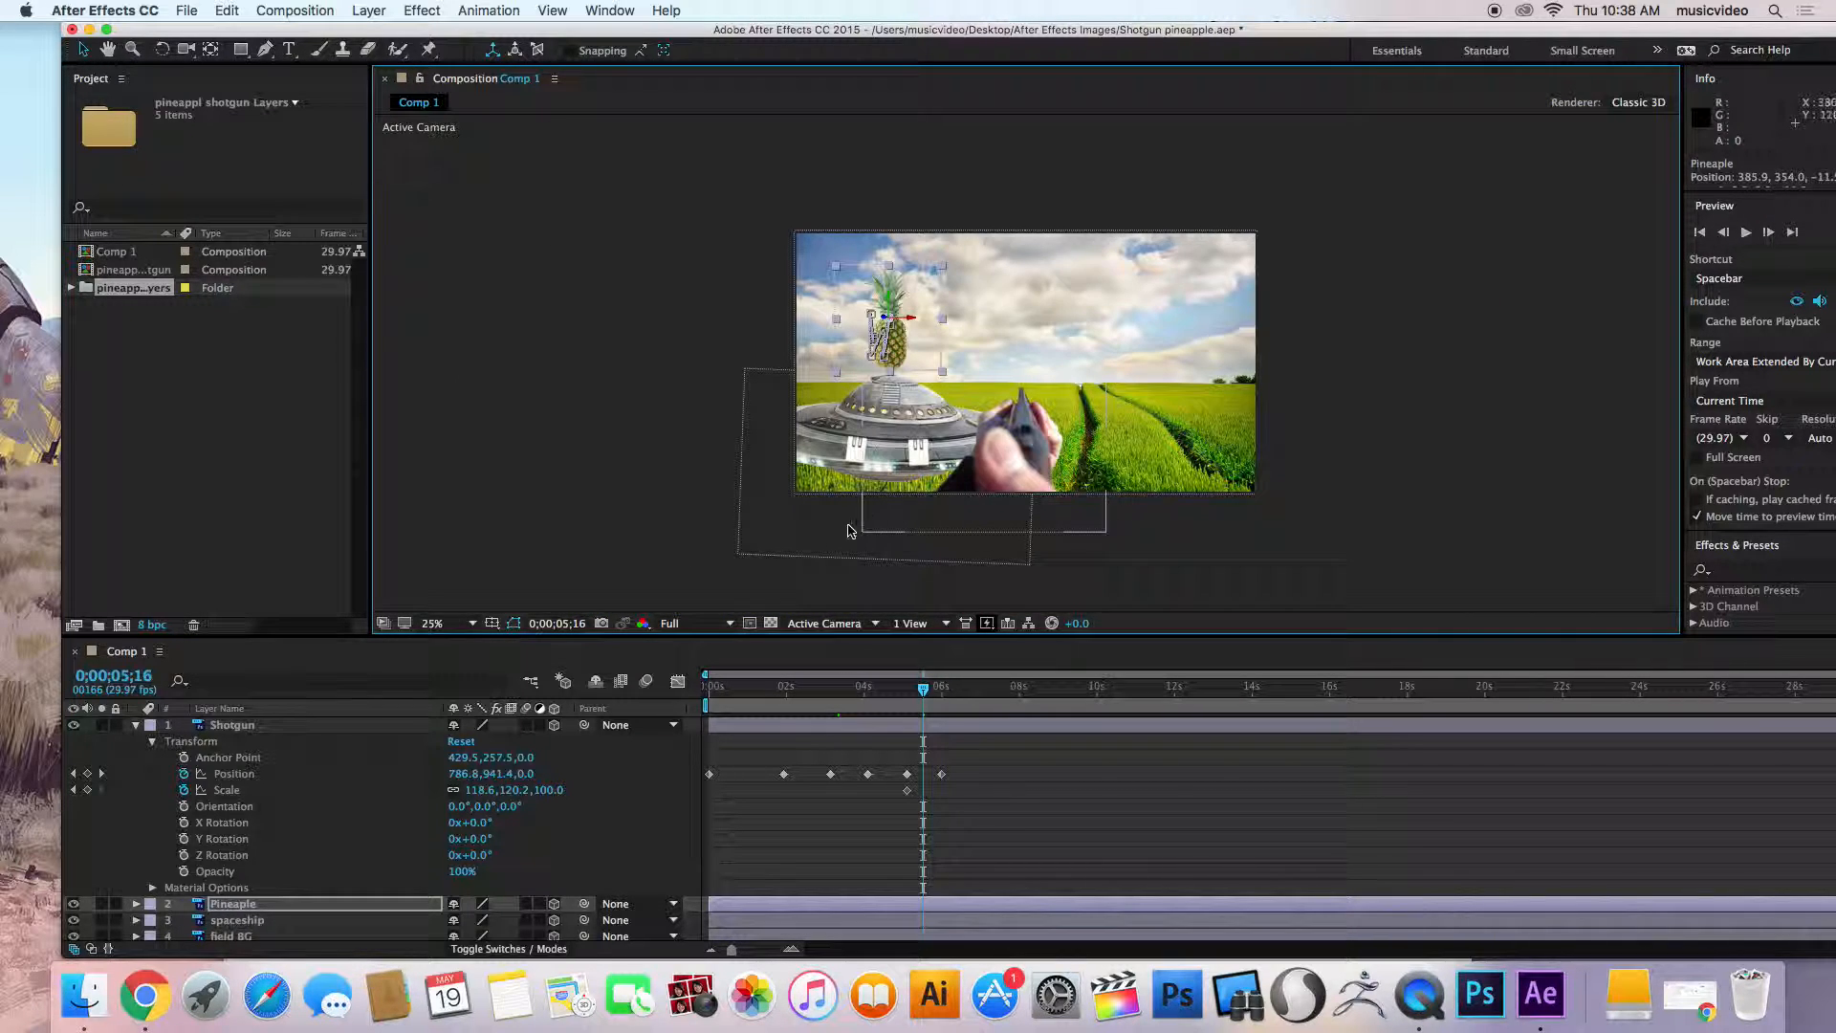
Collapse the Shotgun layer and push the field BG layer back in depth to a Z position of about 4808.
left_click(136, 726)
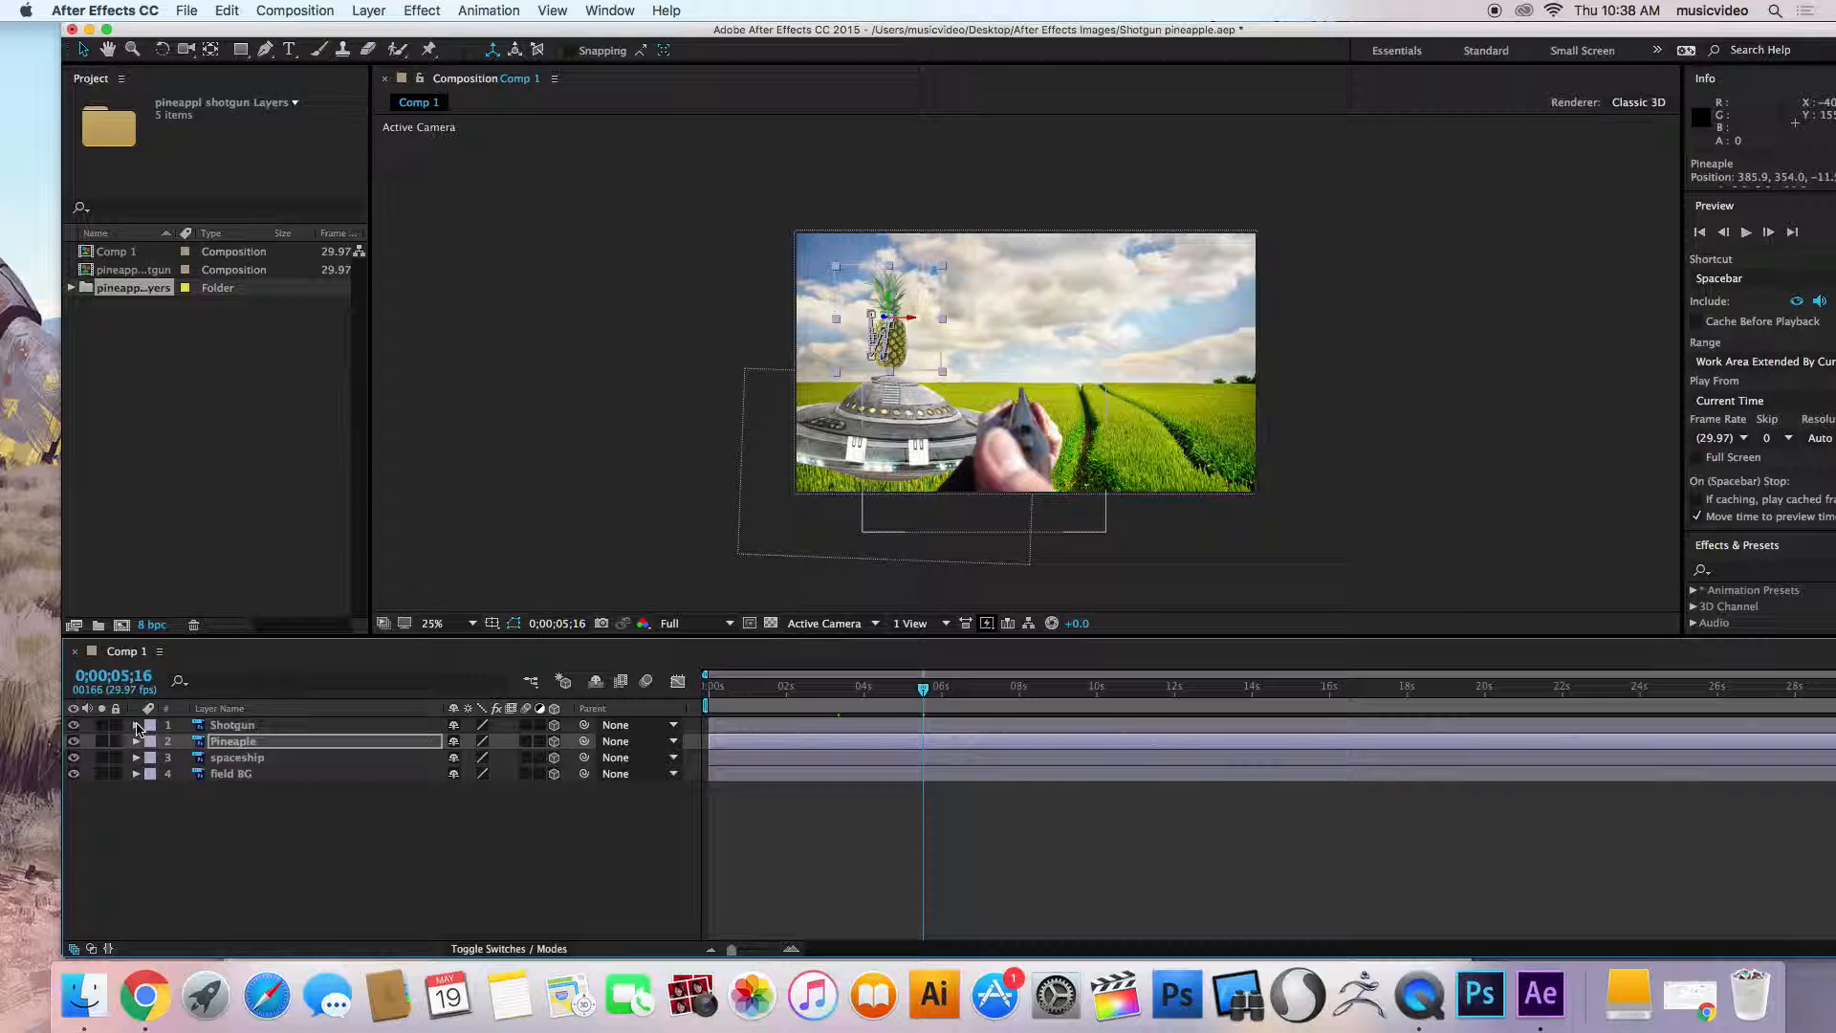
left_click(231, 774)
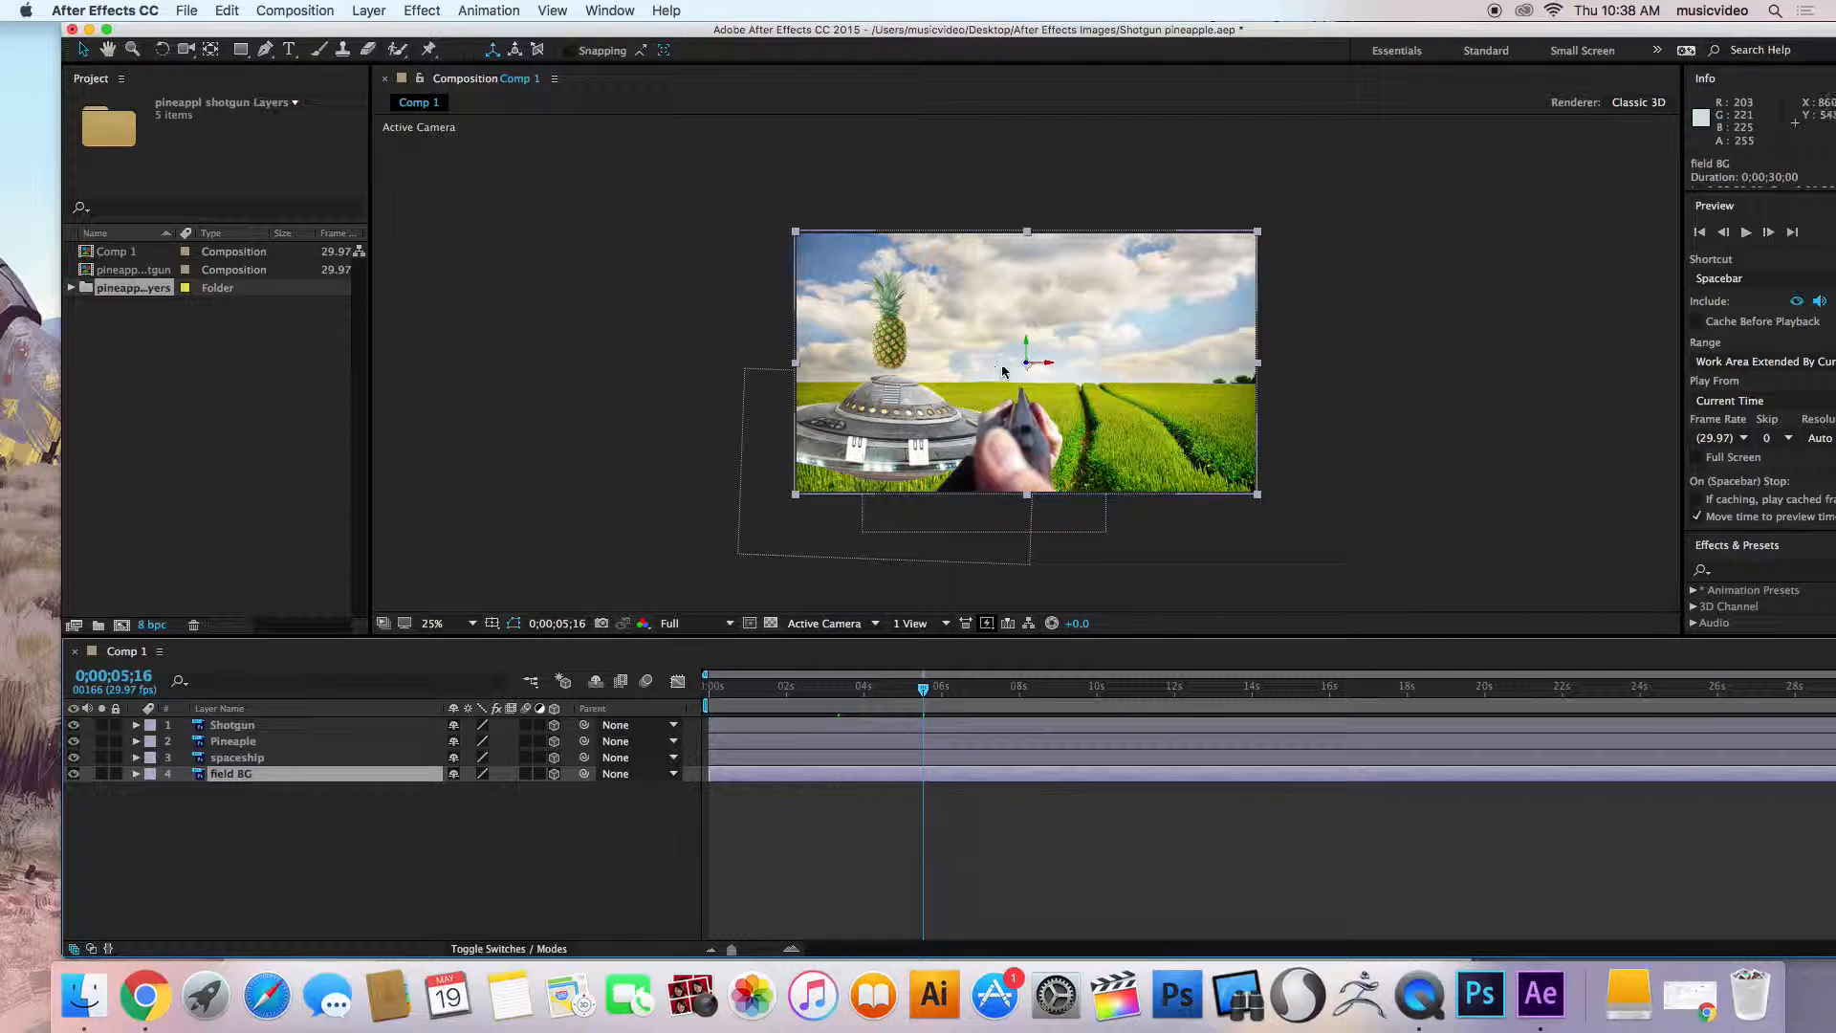
left_click_drag(1027, 371, 966, 1005)
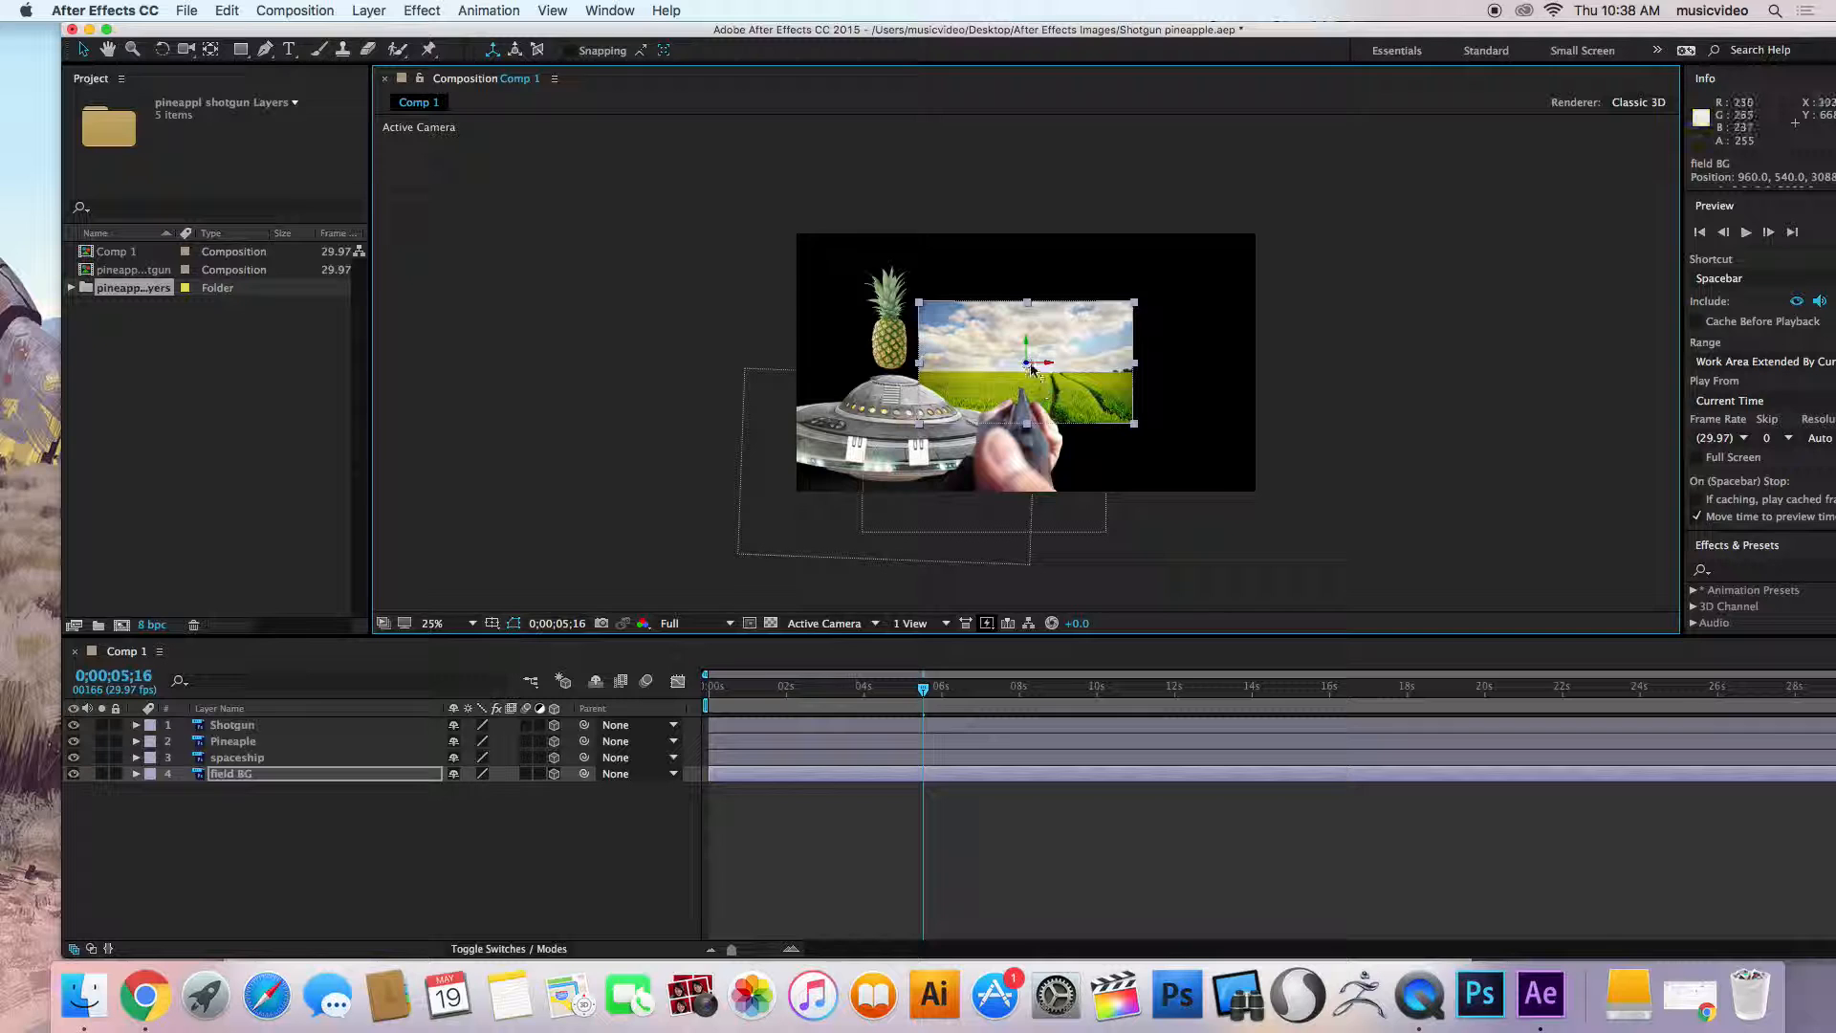
left_click_drag(1027, 370, 1169, 918)
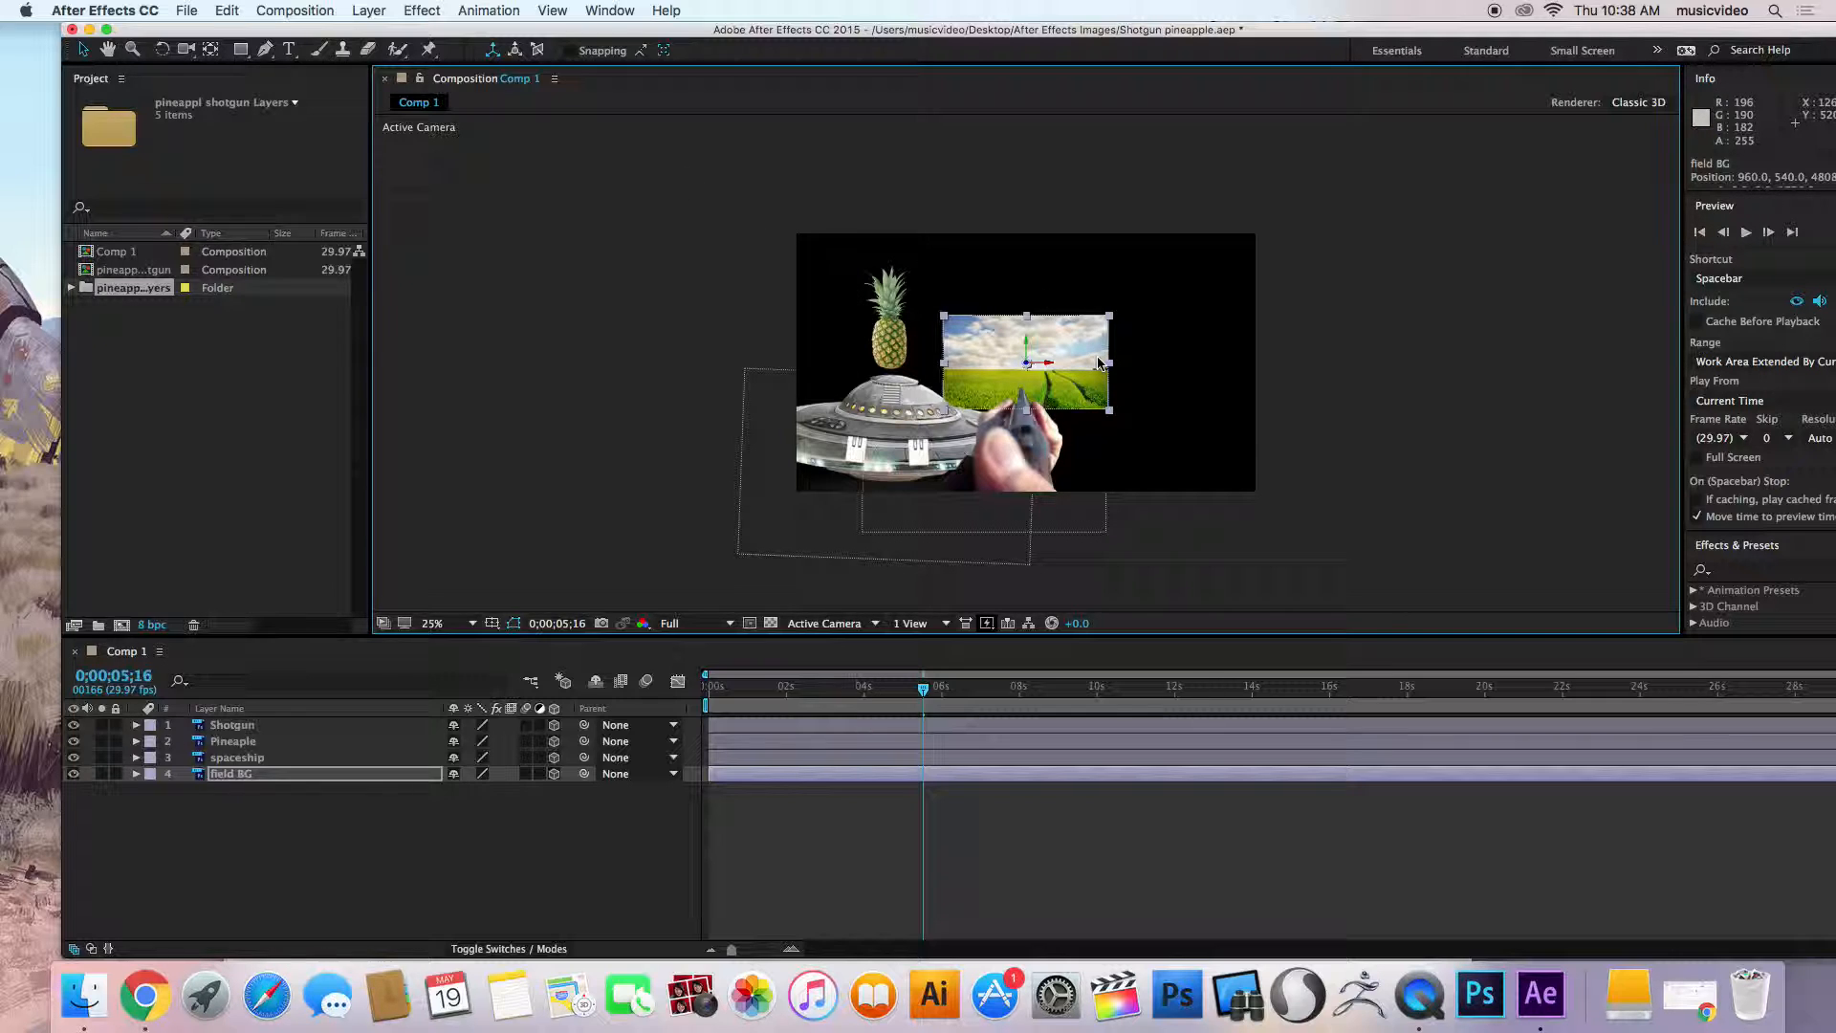
Create a one-node camera with the 35mm preset in Comp 1, with no other layer selected.
left_click(473, 222)
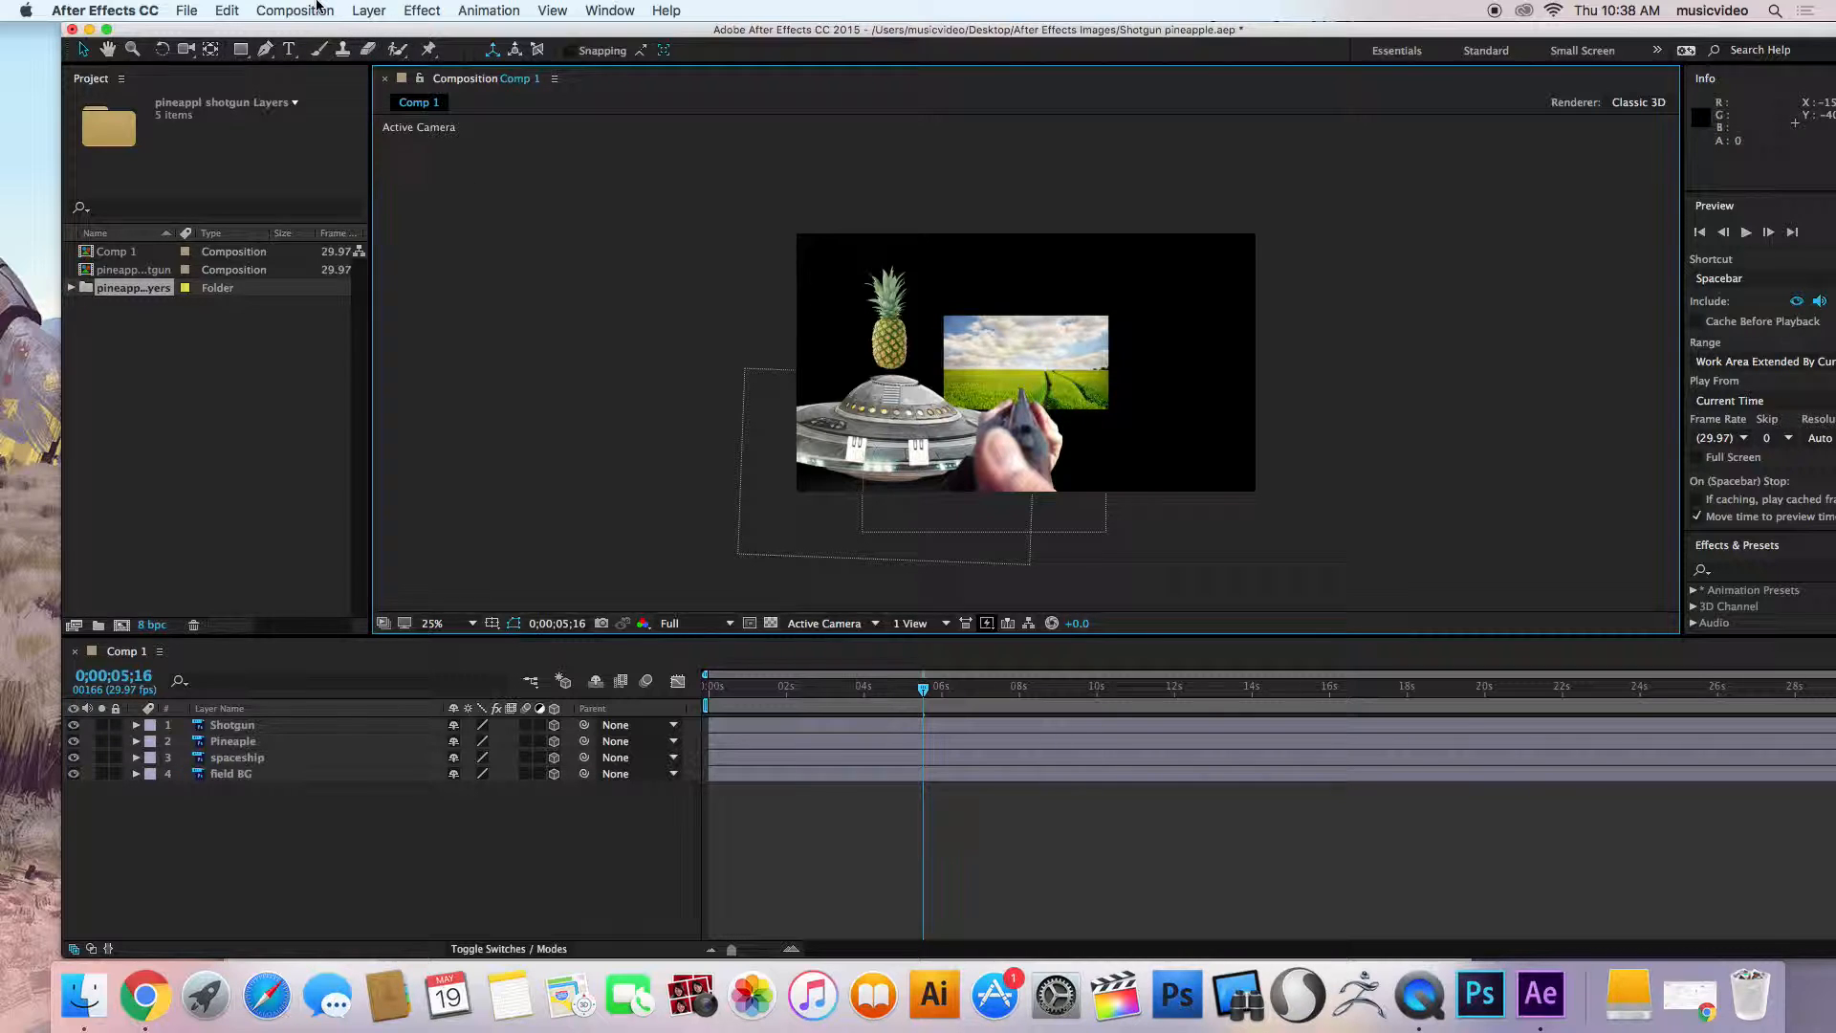
left_click(367, 10)
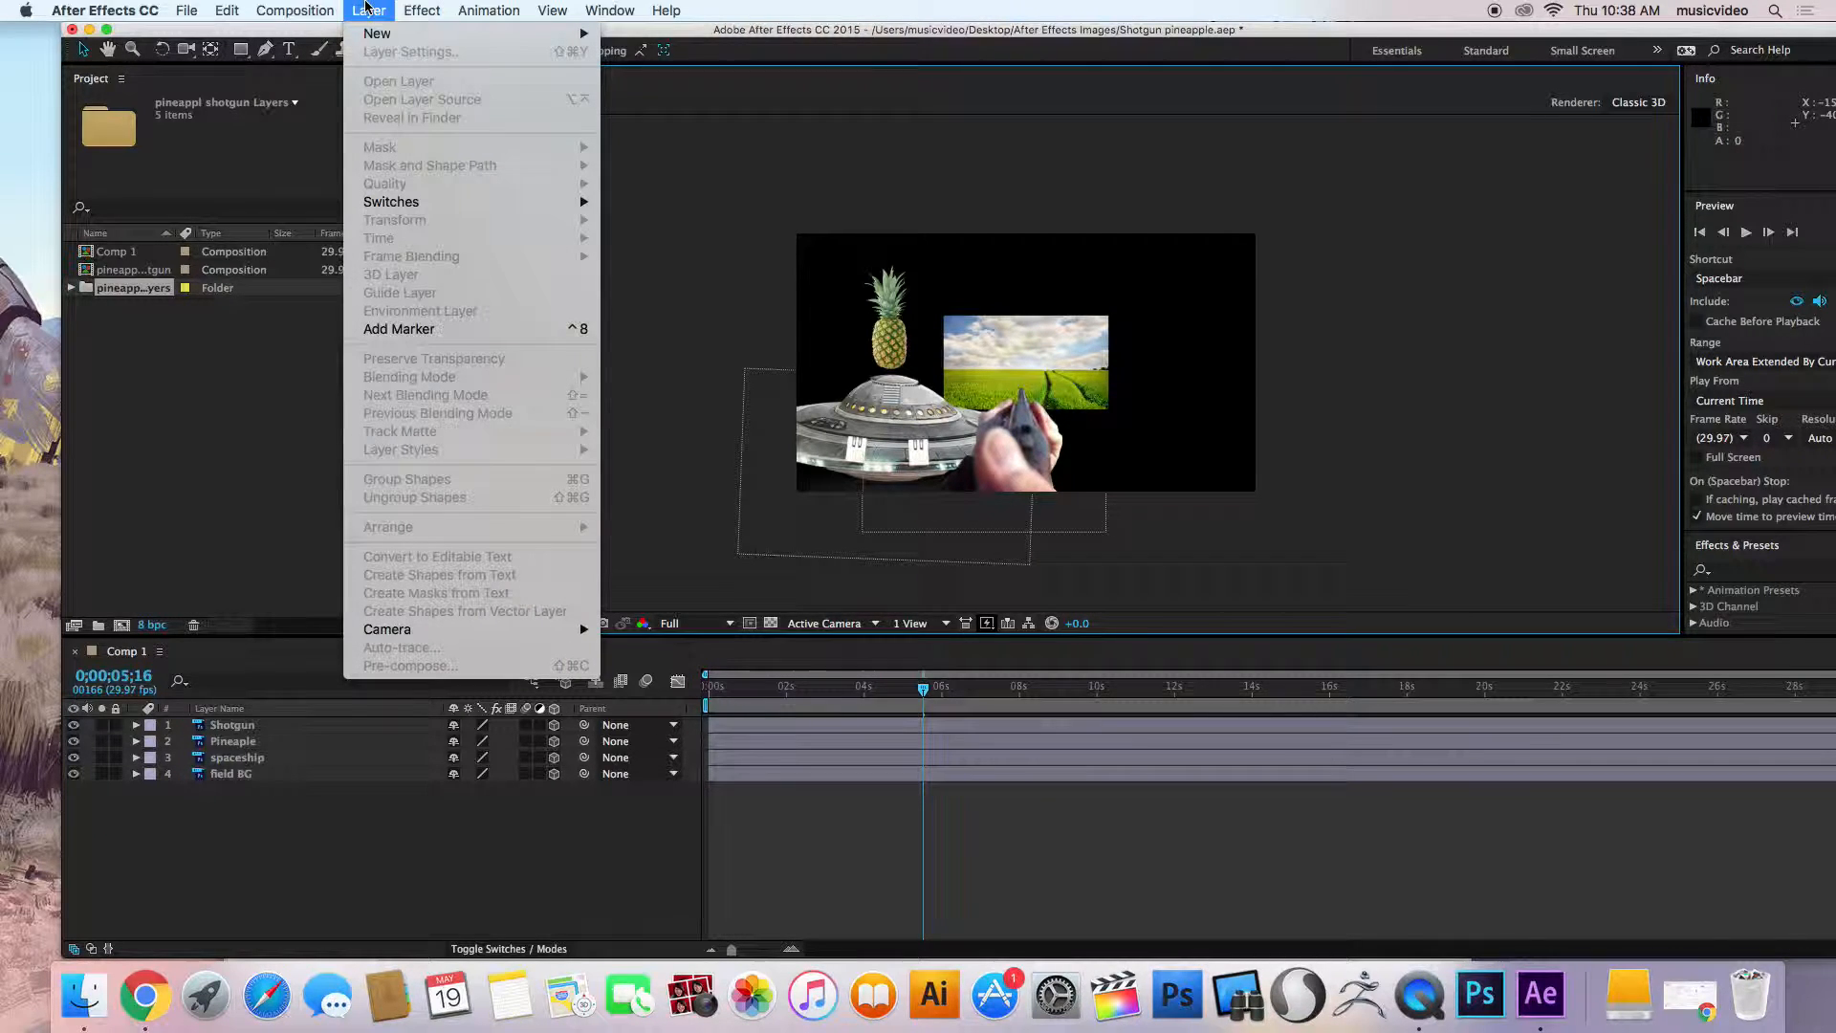
mouse_move(578, 36)
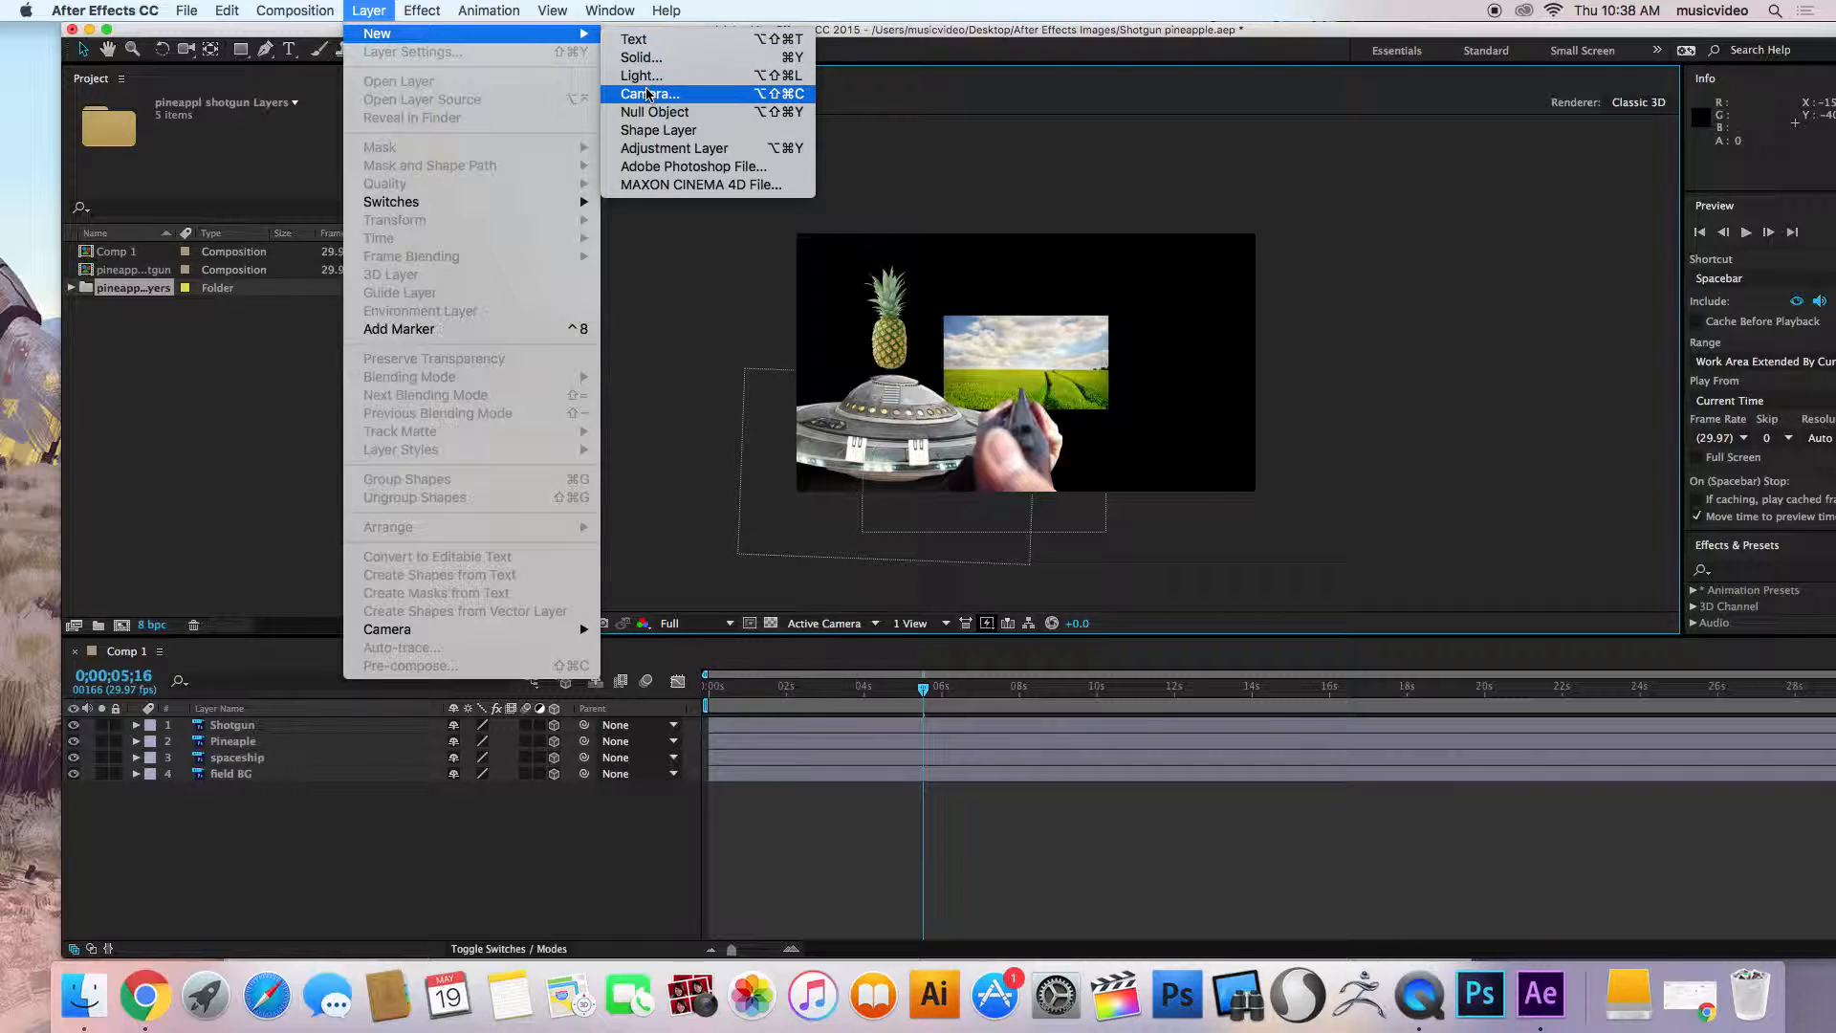
left_click(643, 95)
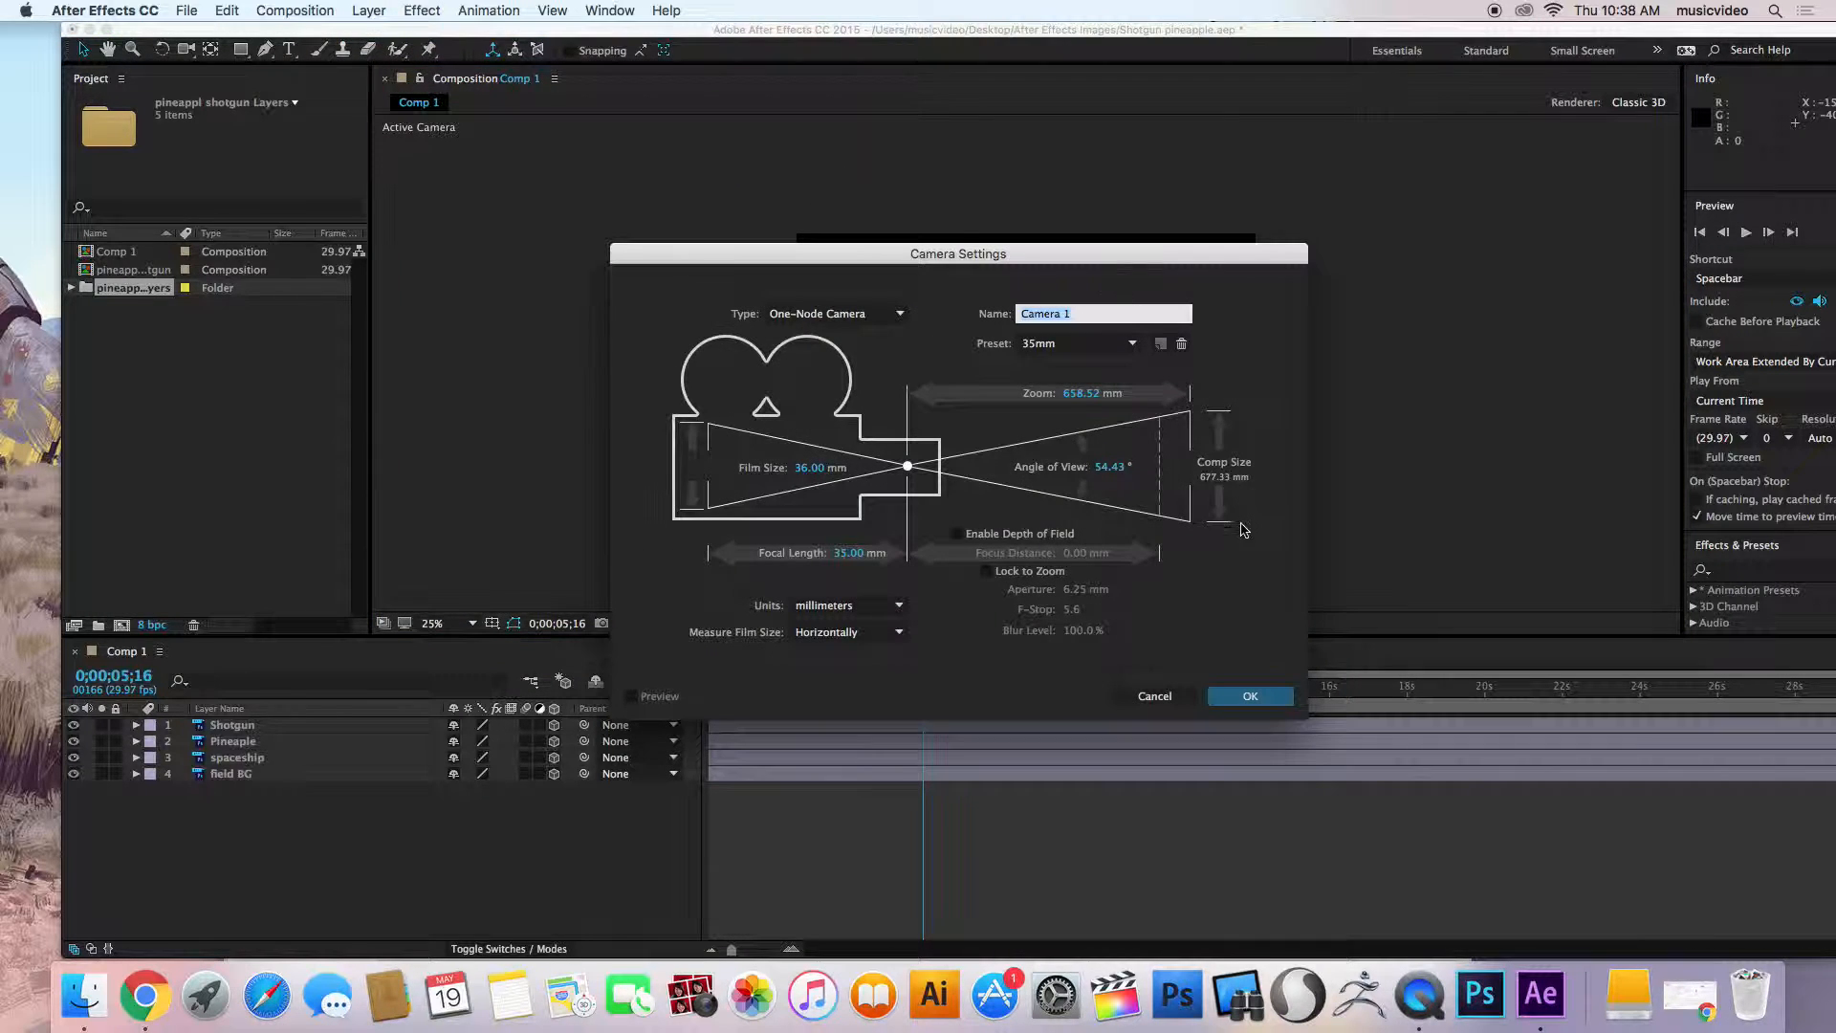
left_click(1260, 696)
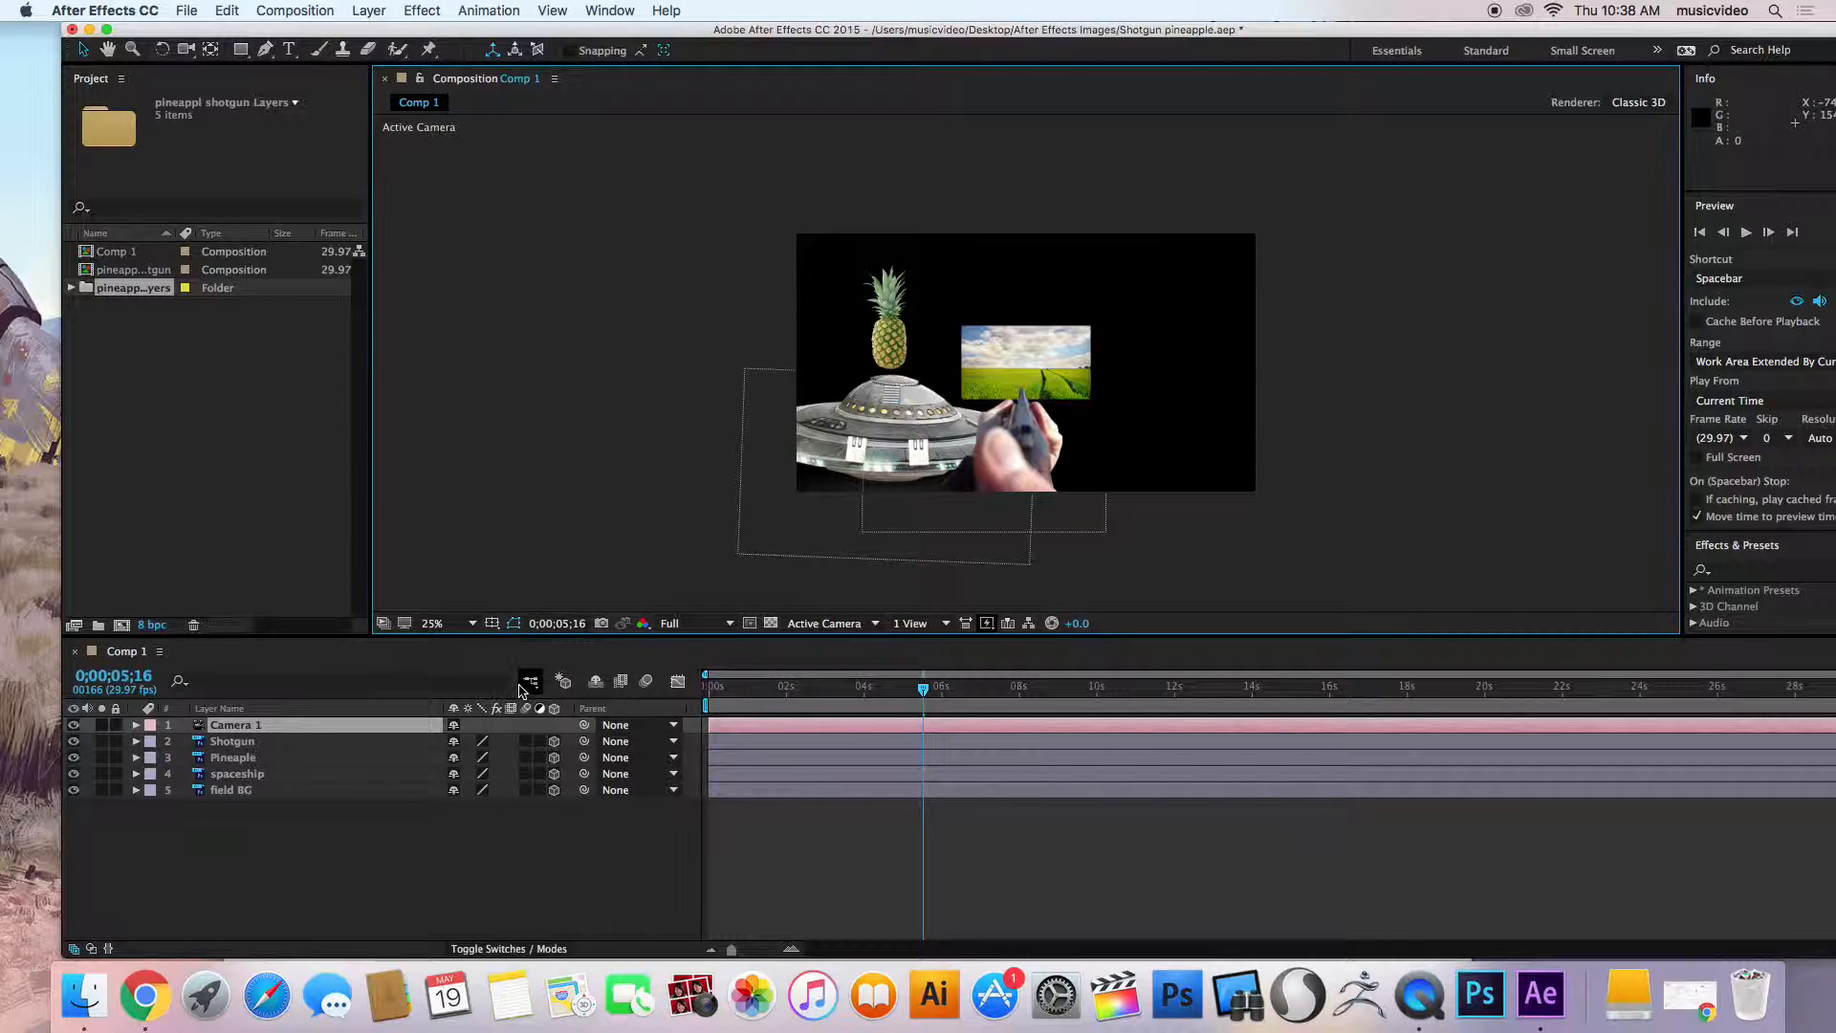
Expand the camera's Transform properties and change its orientation to about 359°, 1°, 0°.
left_click(135, 725)
left_click(153, 741)
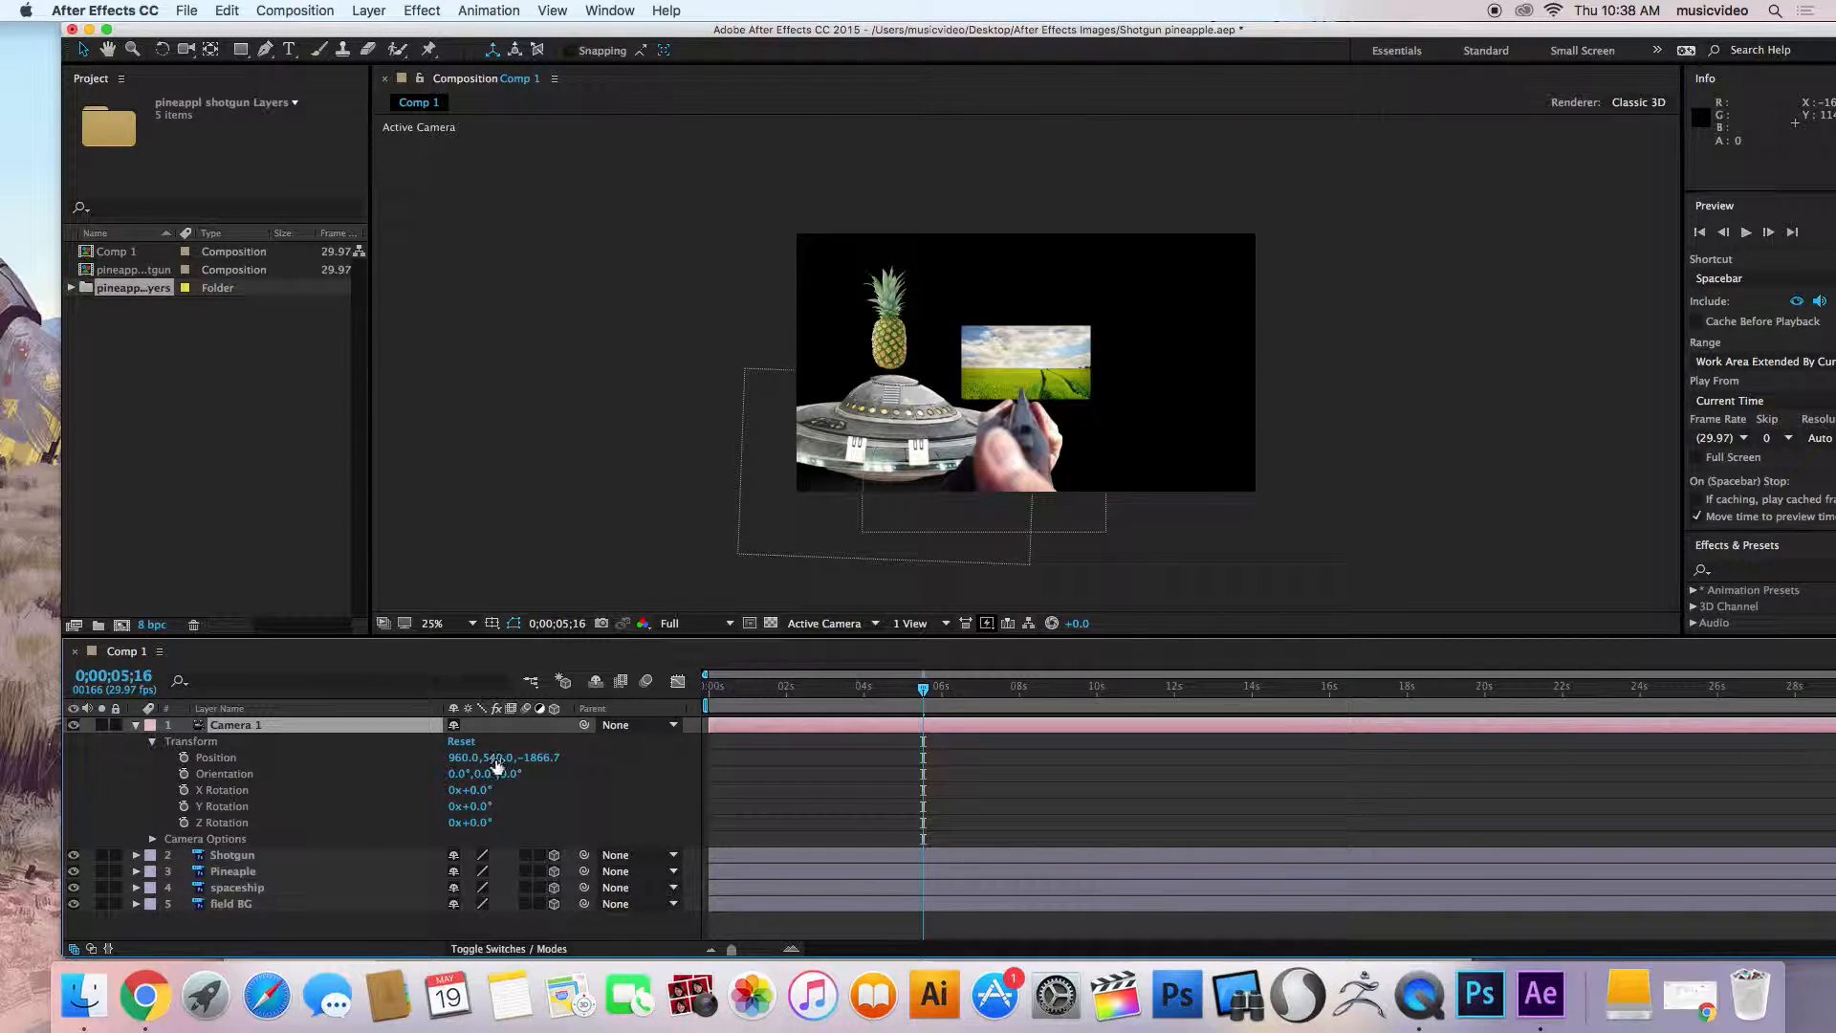
left_click_drag(459, 777, 499, 773)
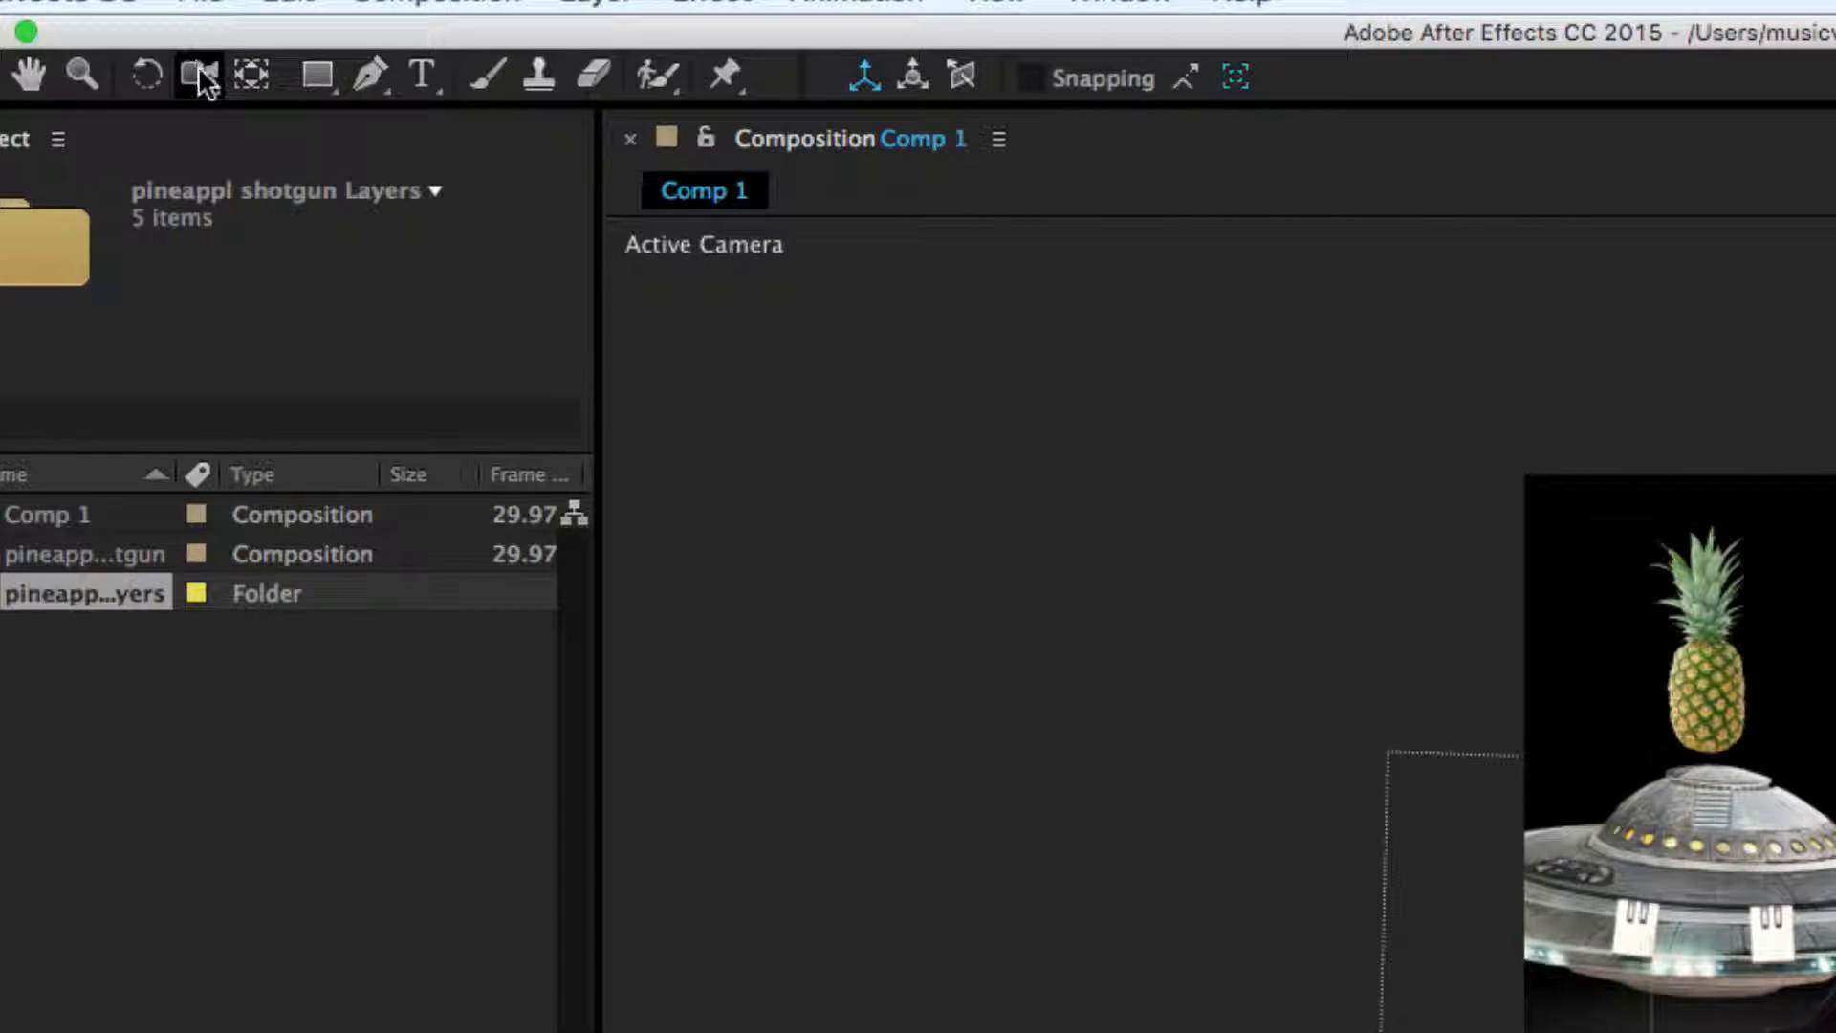
Orbit the camera around the scene and track it sideways with the camera tools, to a position of about 2693.6, 614.4, -740.5.
left_click(198, 65)
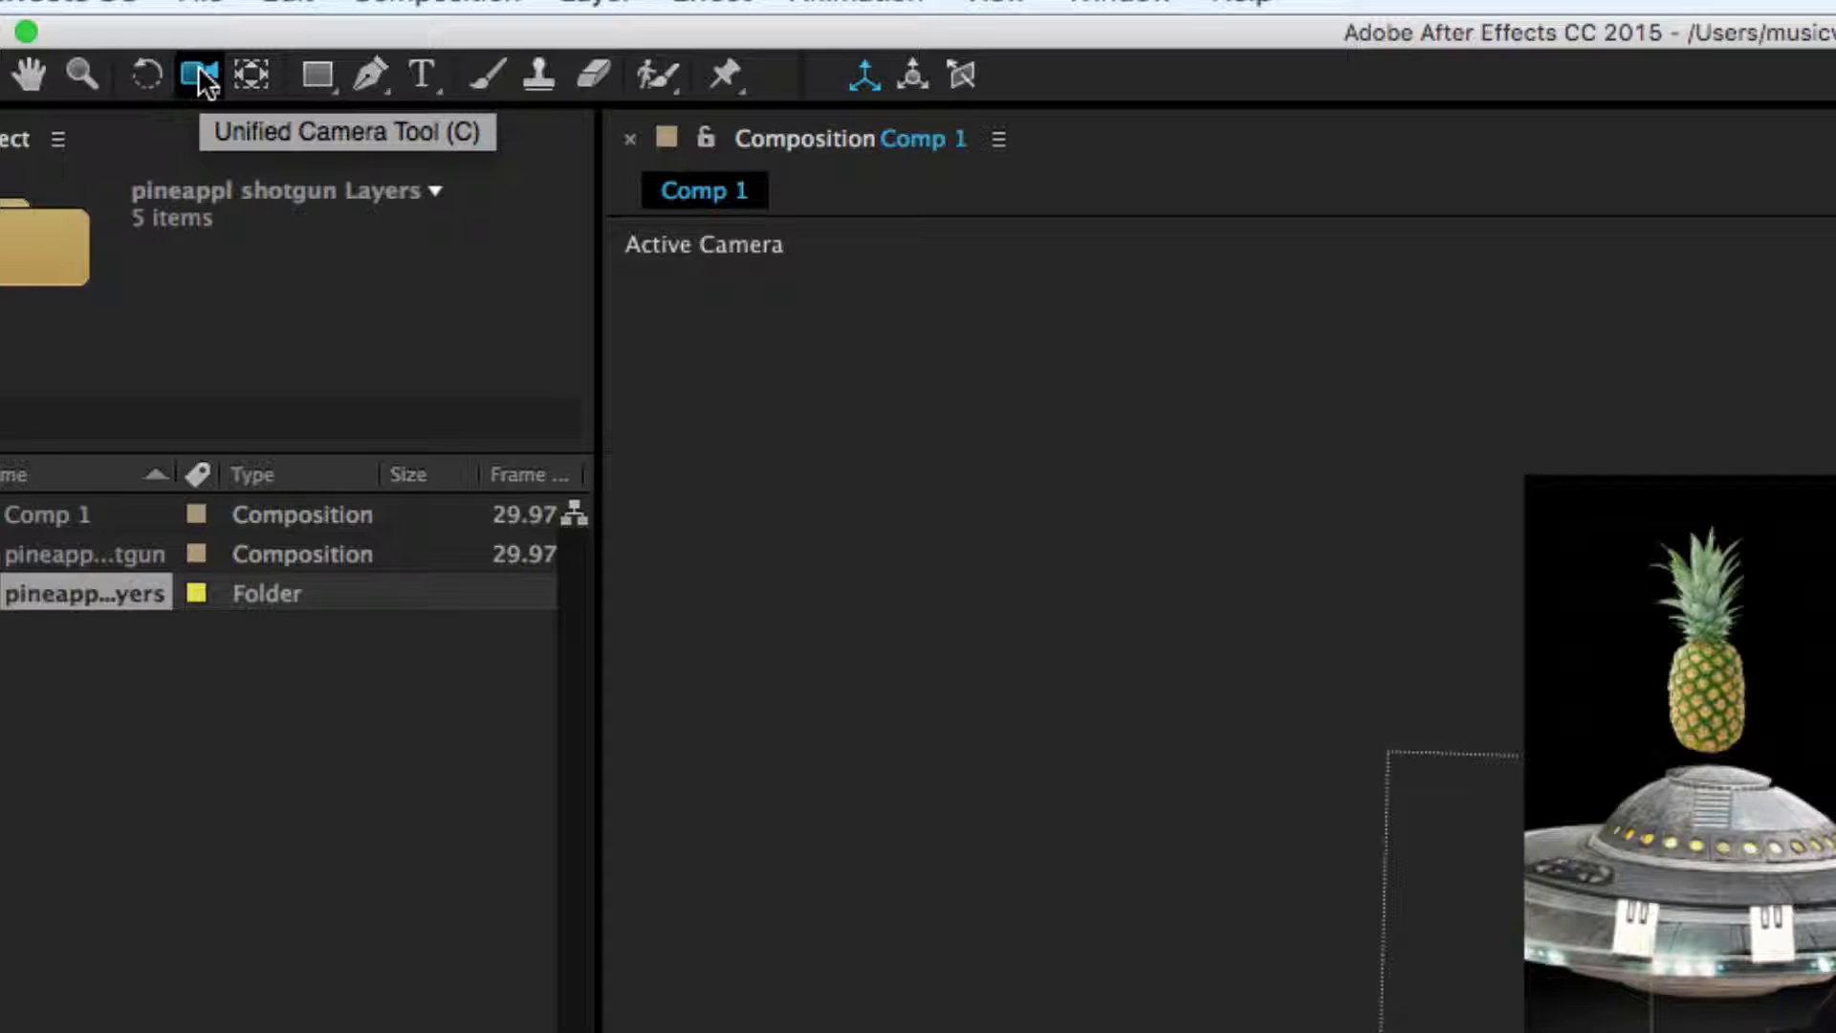
left_click(197, 66)
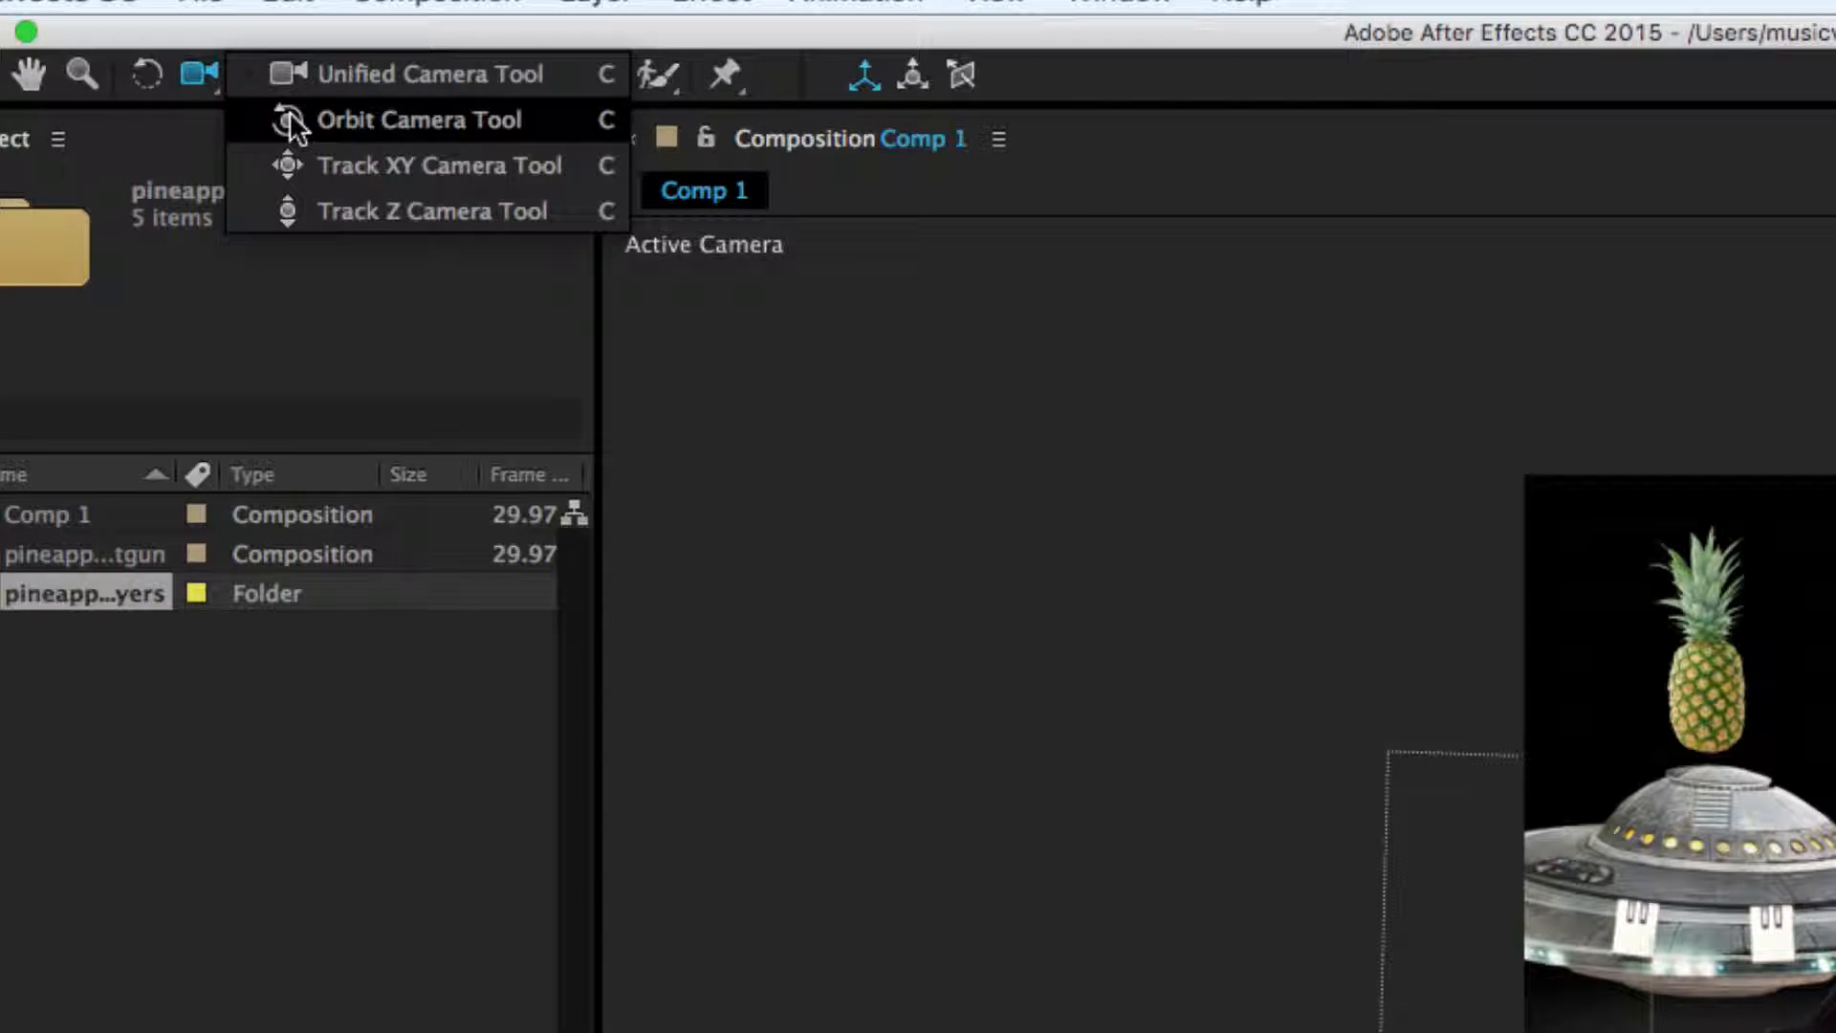
left_click(312, 205)
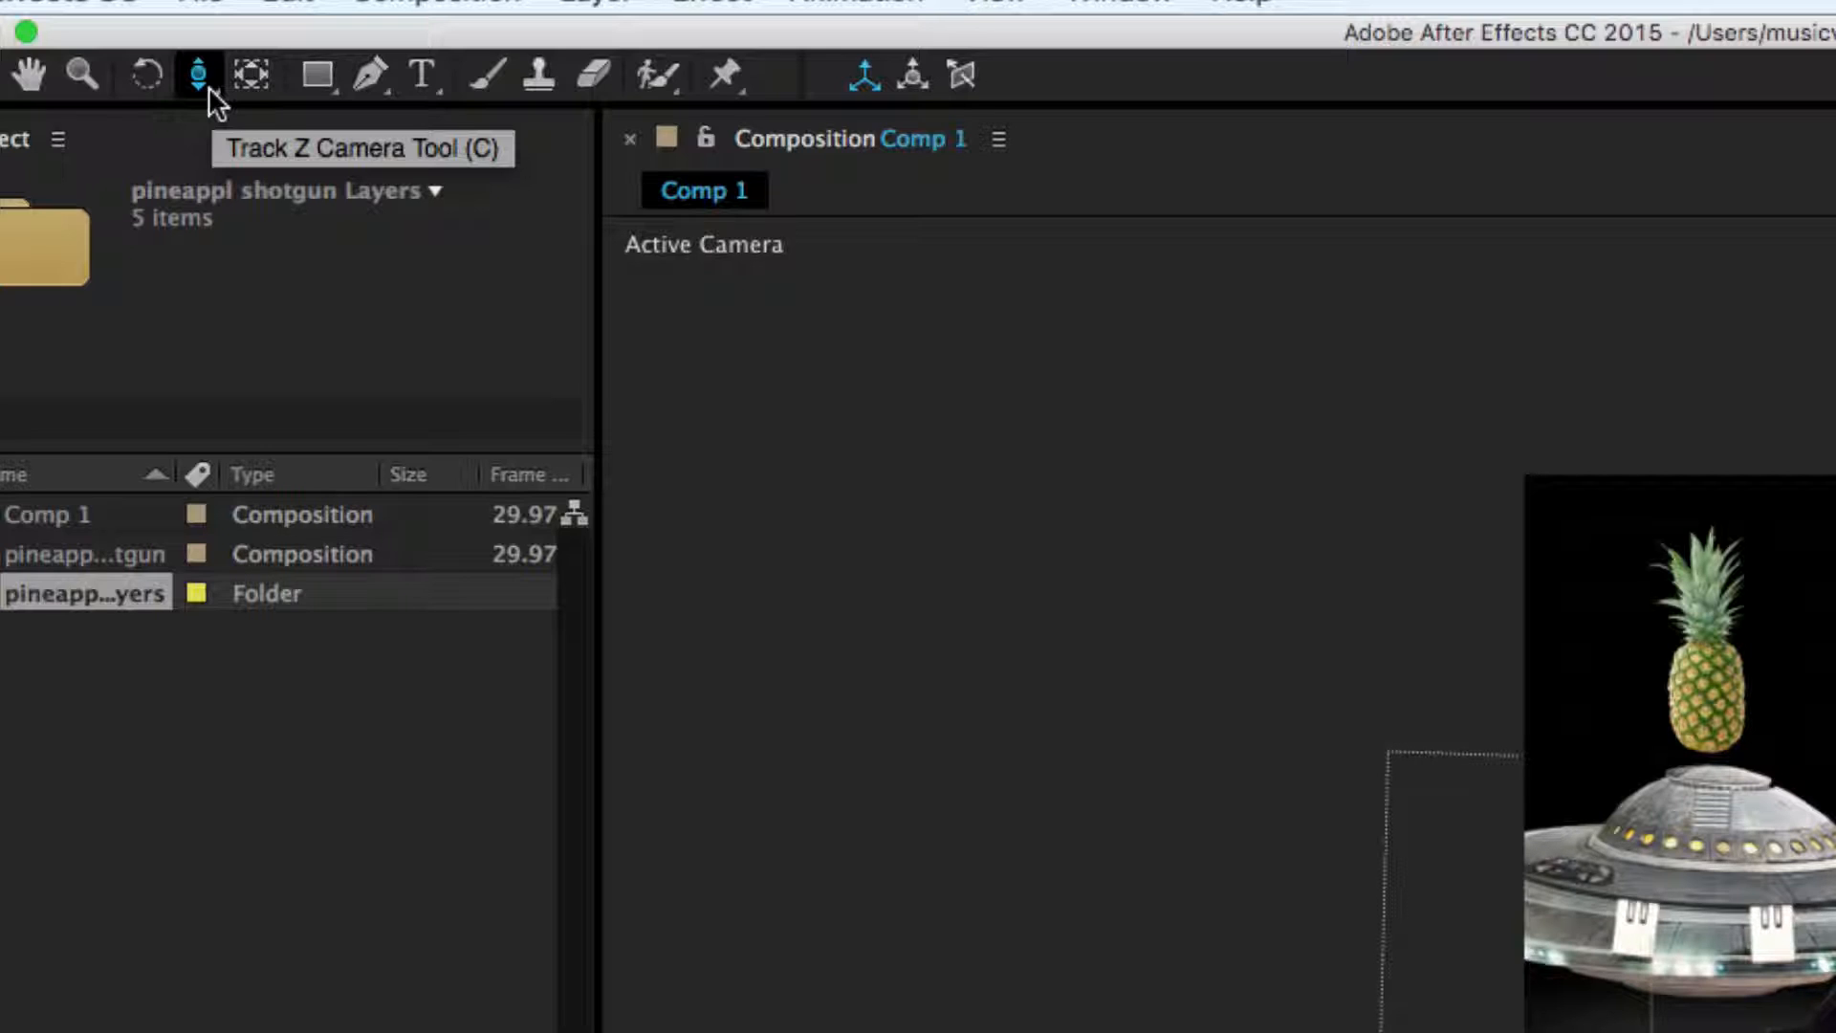
key("c")
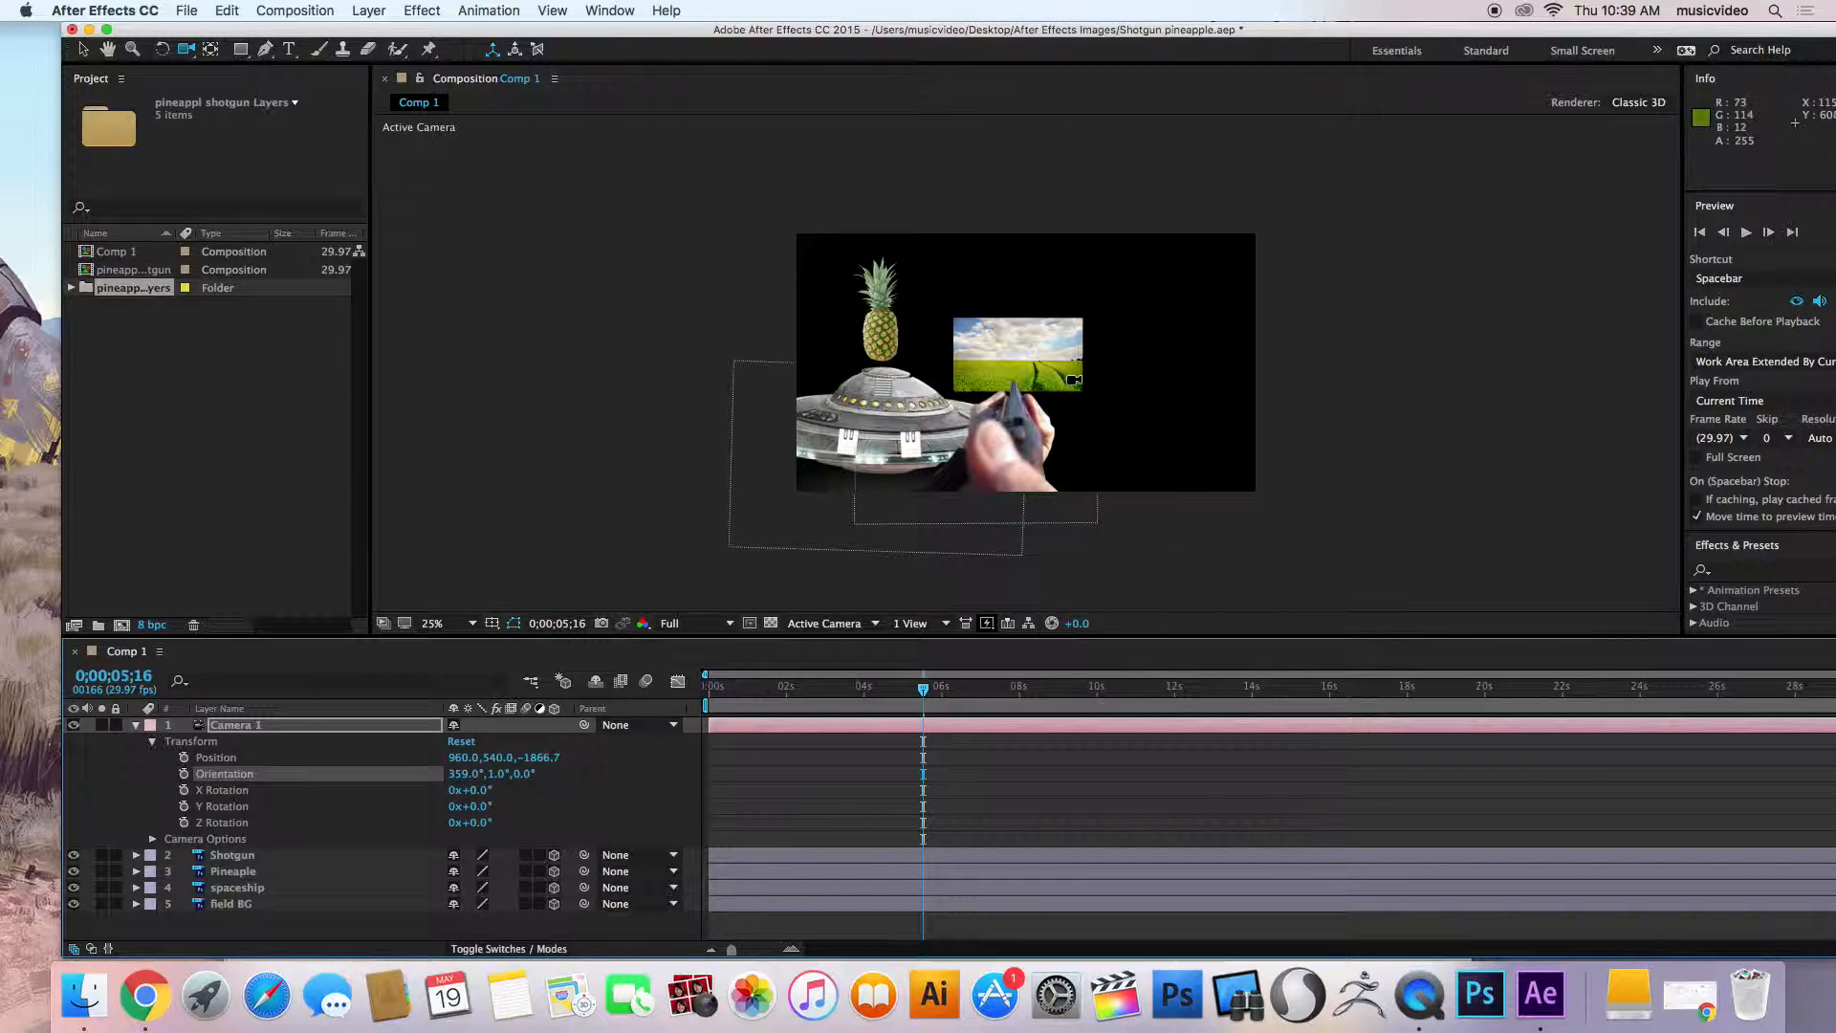
left_click_drag(1074, 380, 889, 406)
key("c")
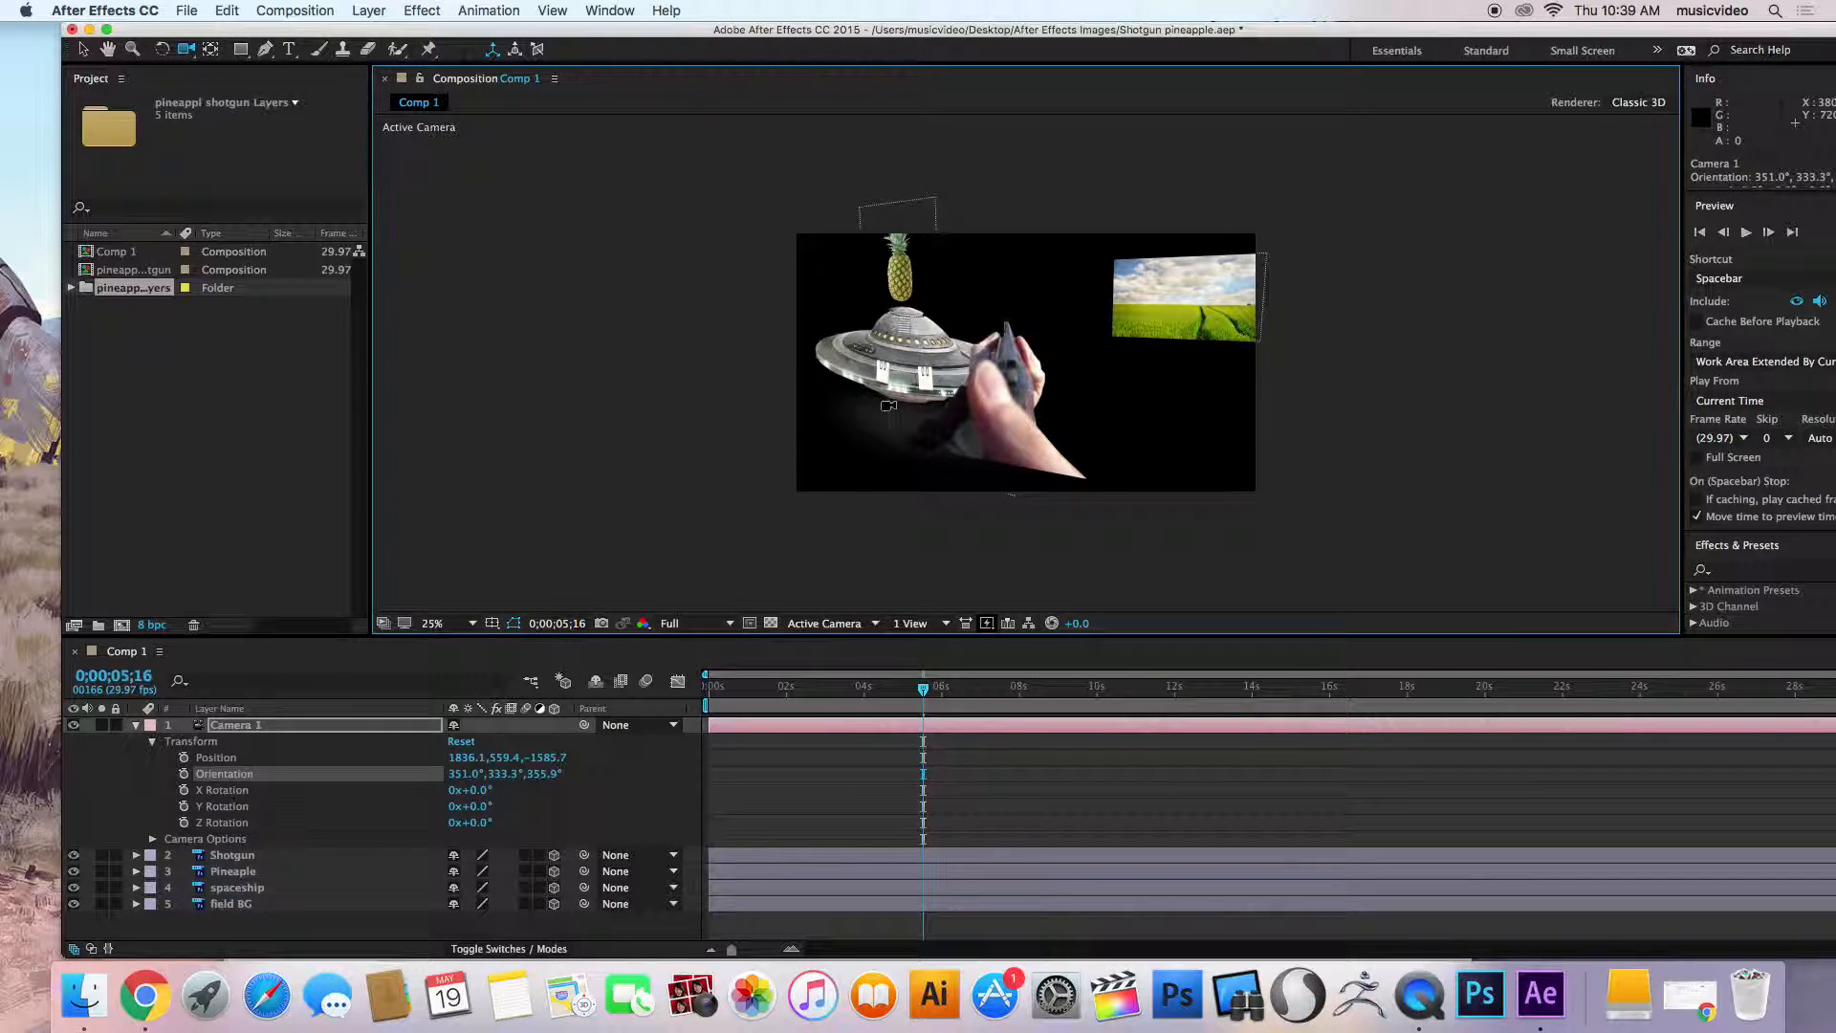
left_click_drag(1064, 392, 785, 382)
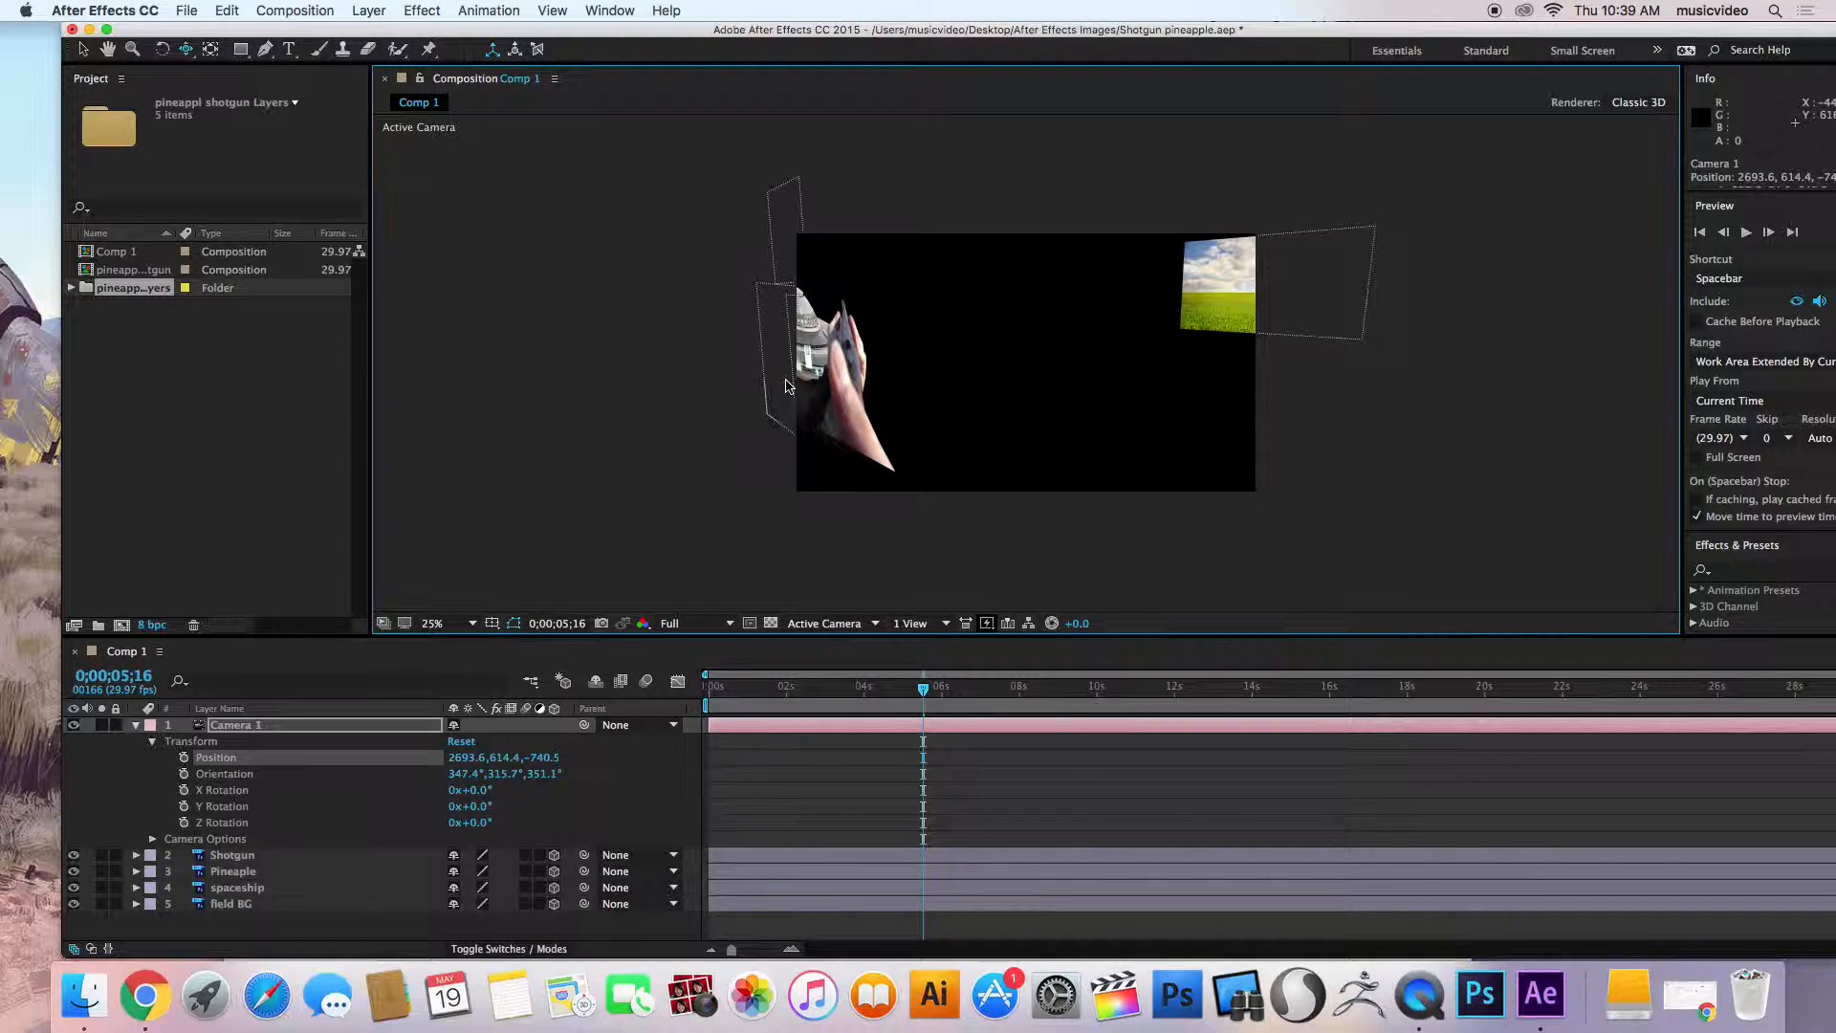
Undo the camera moves, the camera's creation and the last depth move of the field BG layer.
key("super+z")
key("super+z")
key("super+z")
key("super+z")
key("super+z")
key("super+z")
key("super+z")
key("super+z")
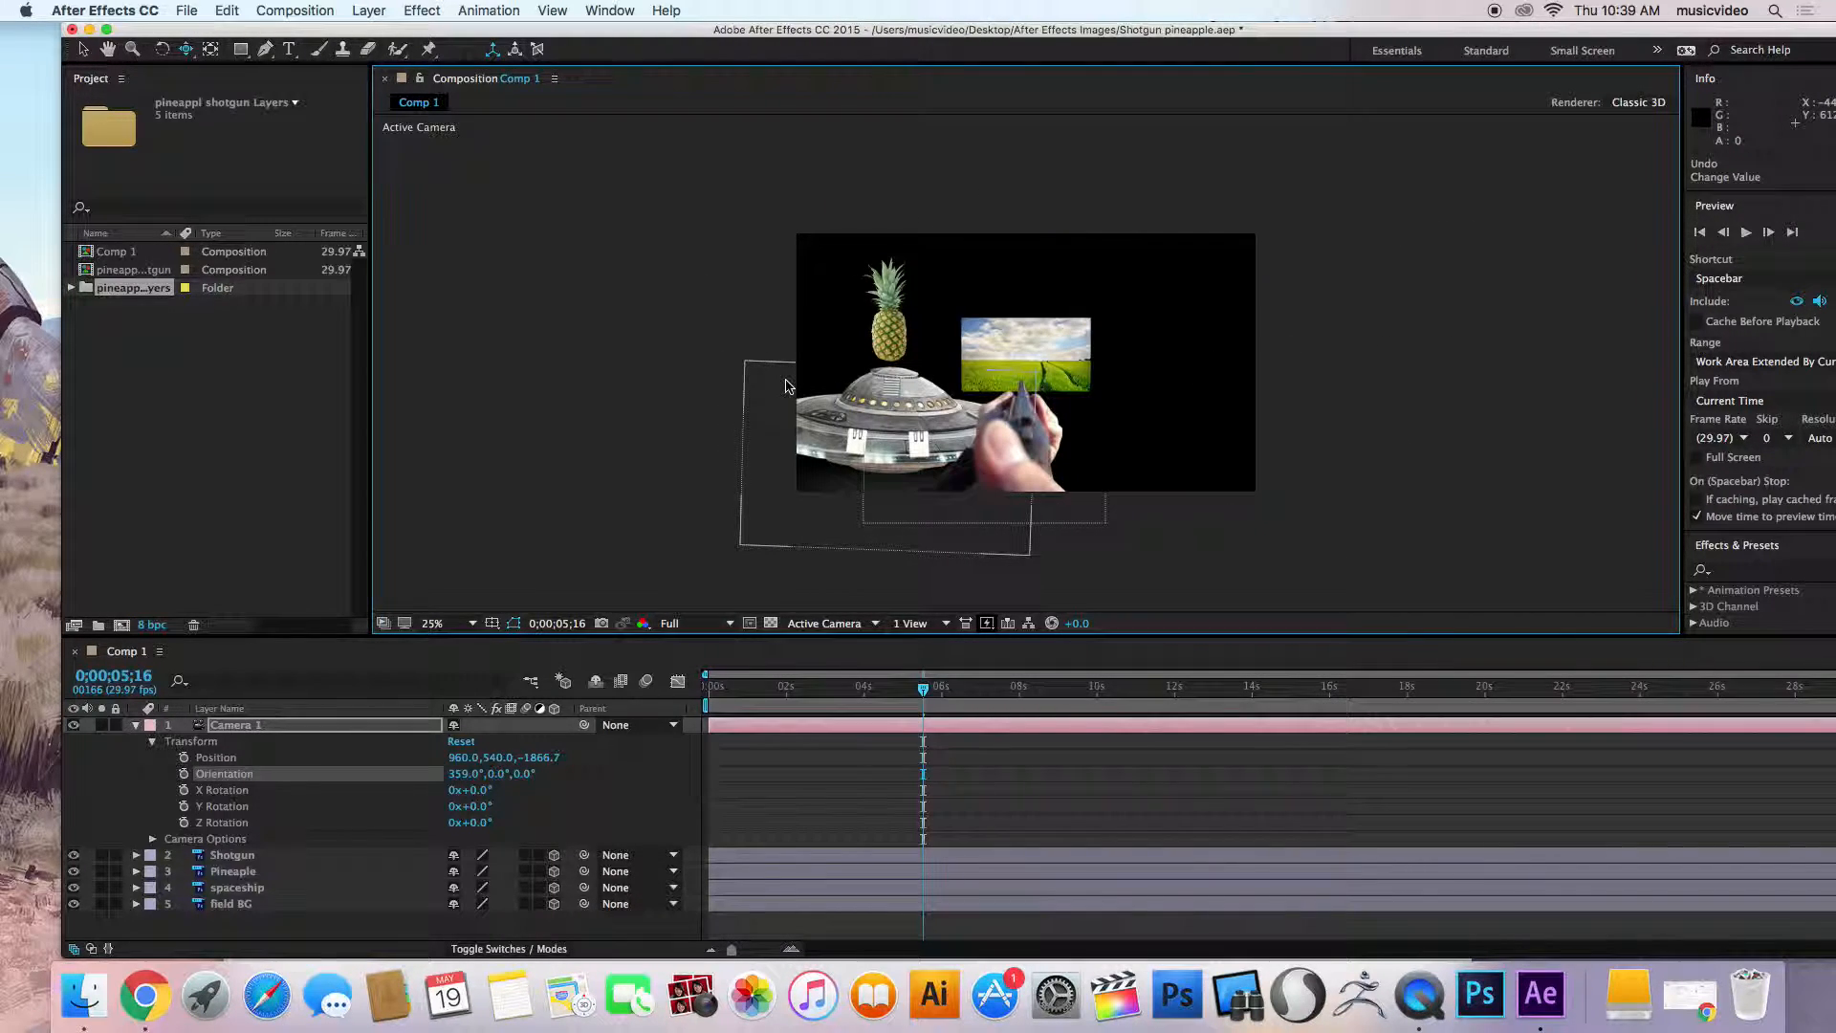
key("super+z")
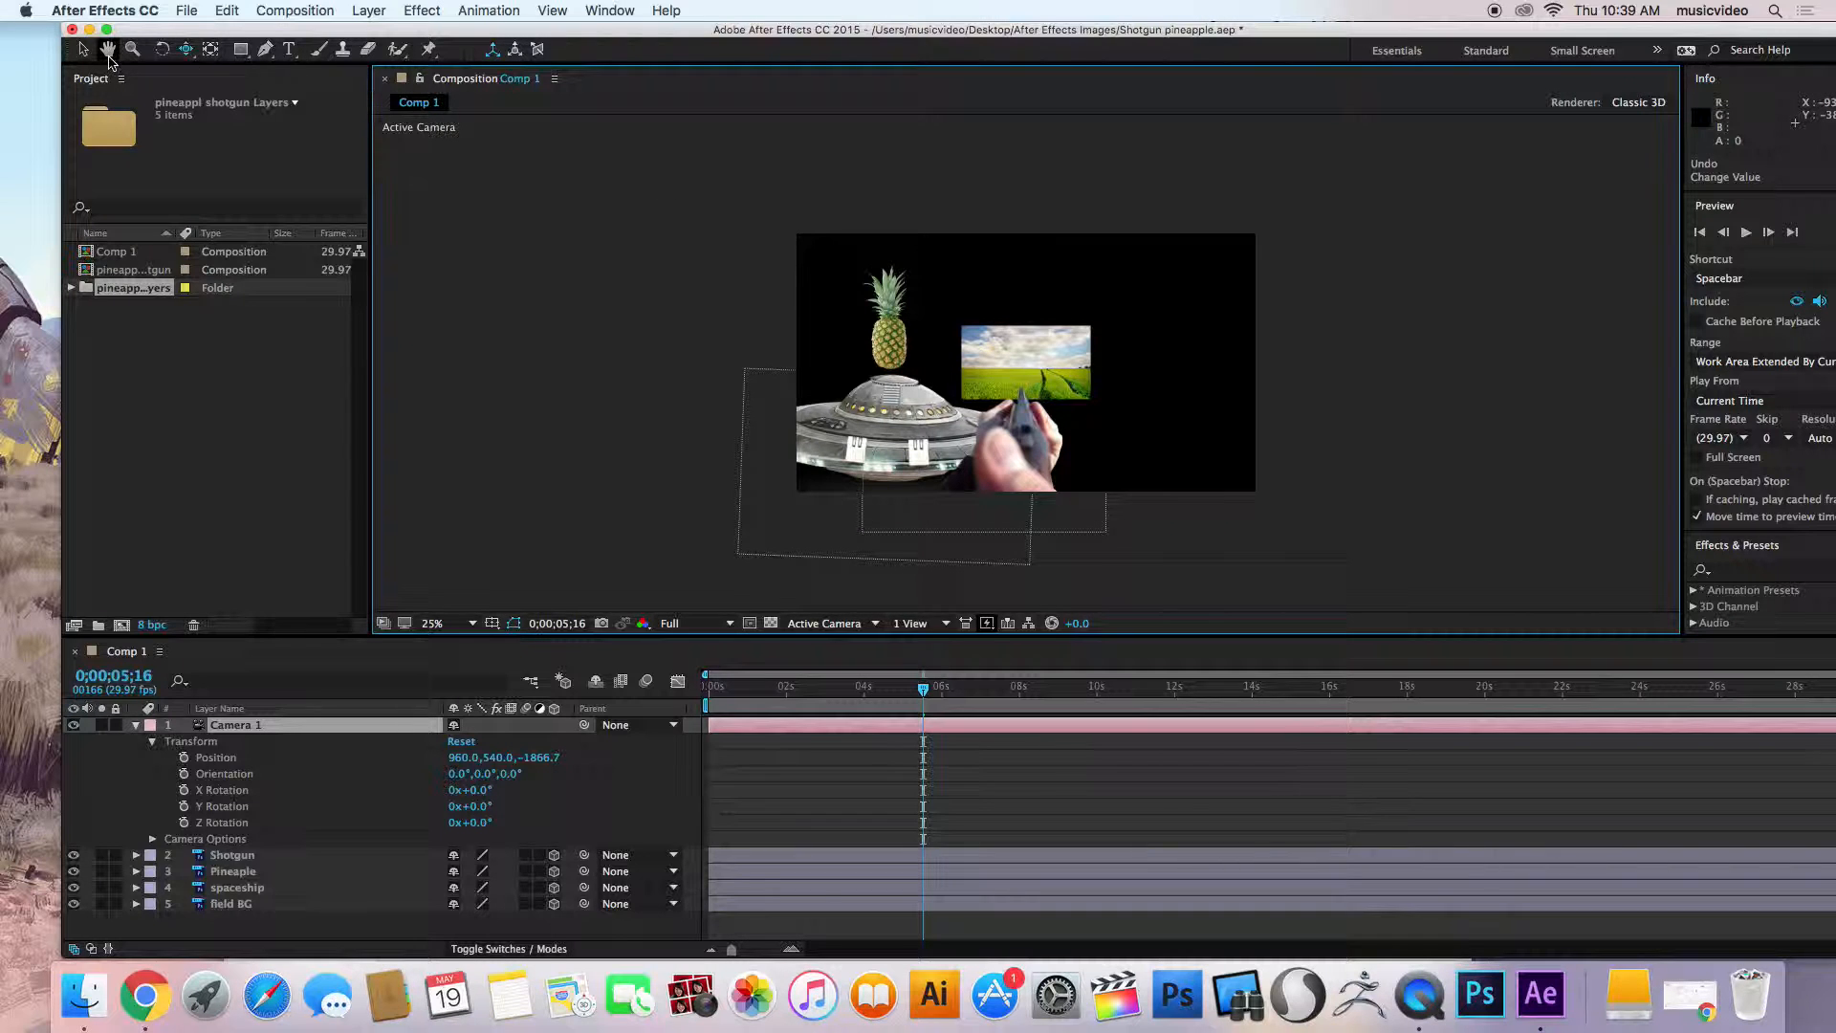
key("super+z")
key("super+z")
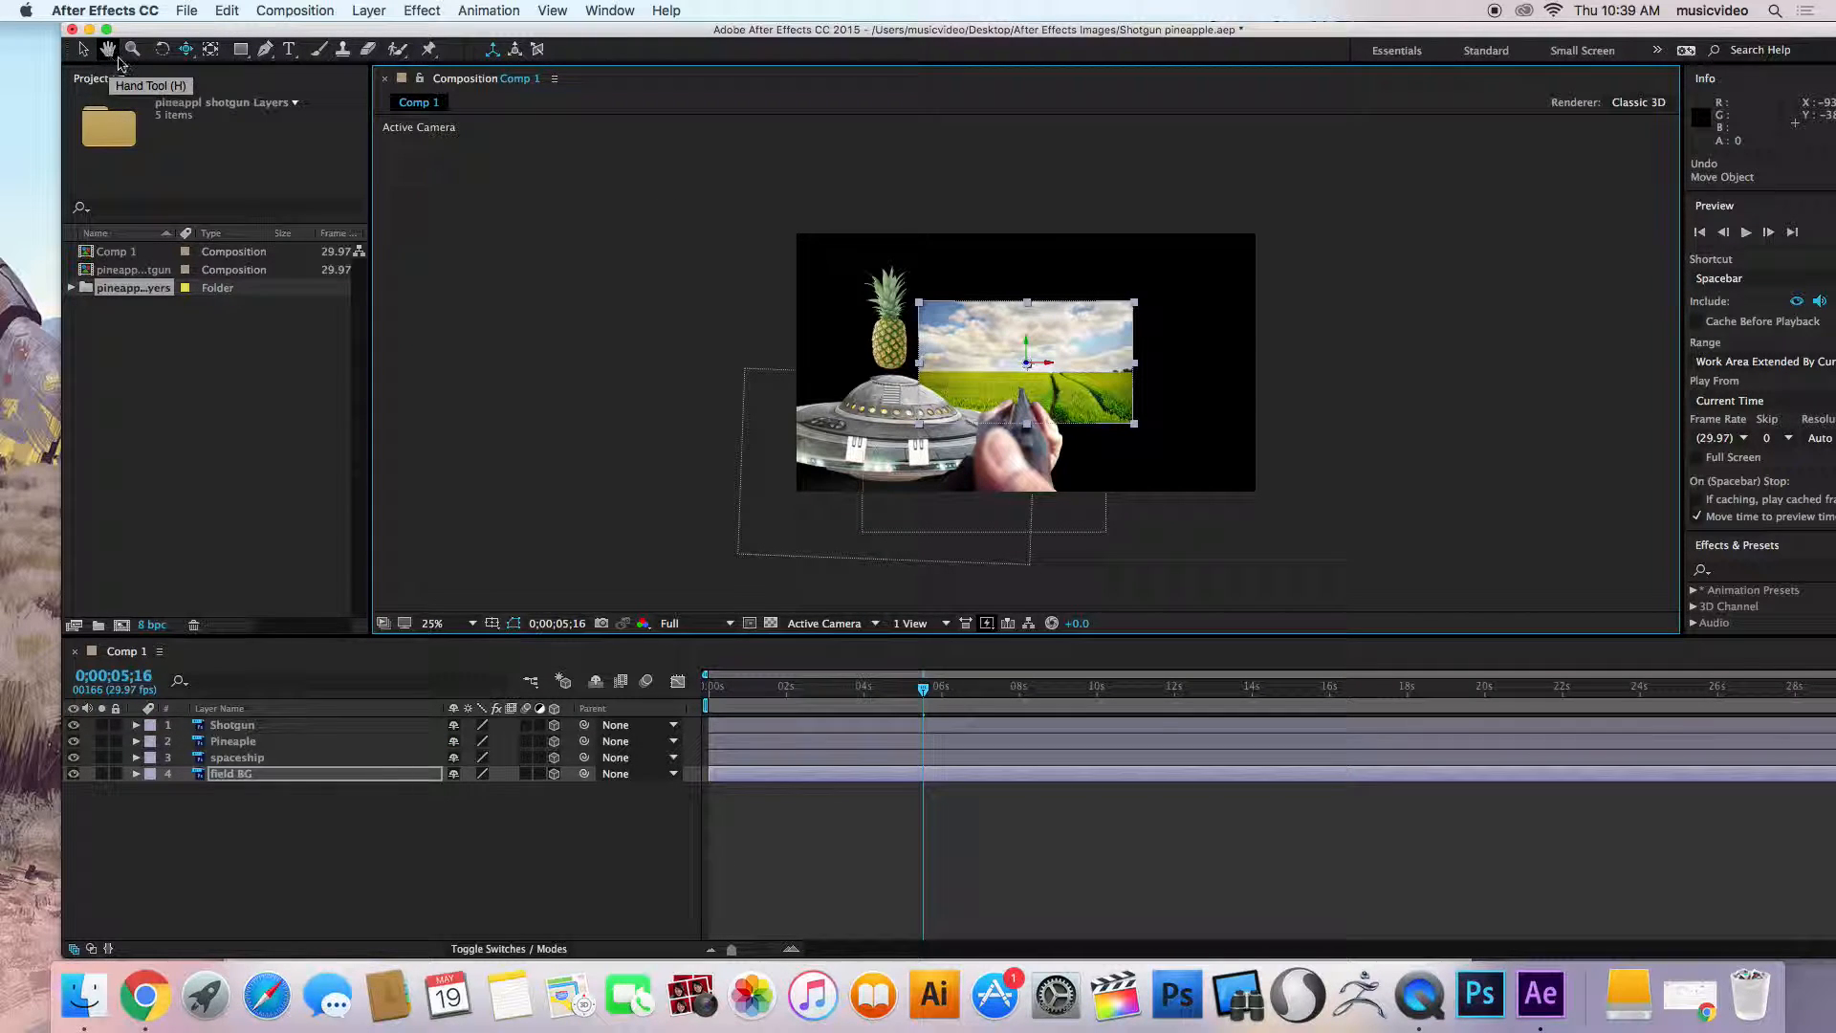
With the Selection tool, push the field BG layer back in depth to a Z position of about 4652.
mouse_move(187, 49)
left_mouse_down()
mouse_move(276, 113)
mouse_move(166, 74)
left_mouse_up()
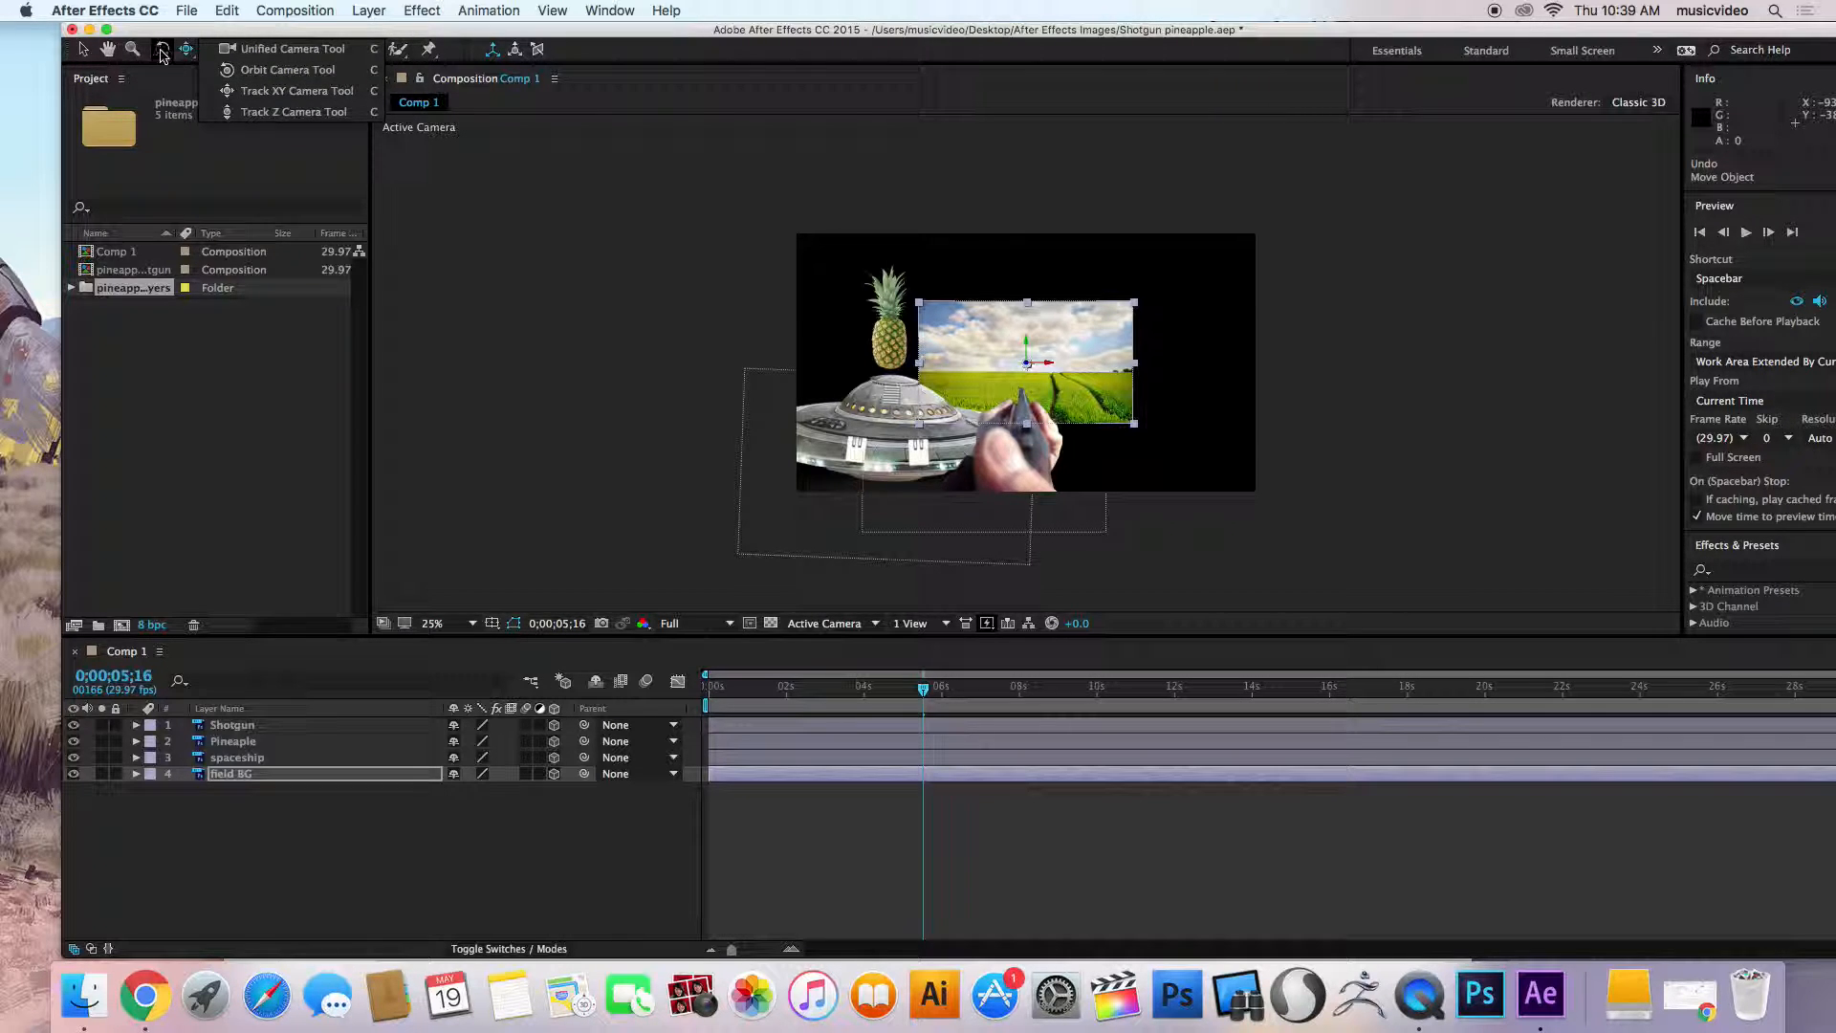
left_click(80, 52)
left_click_drag(1026, 365, 1152, 863)
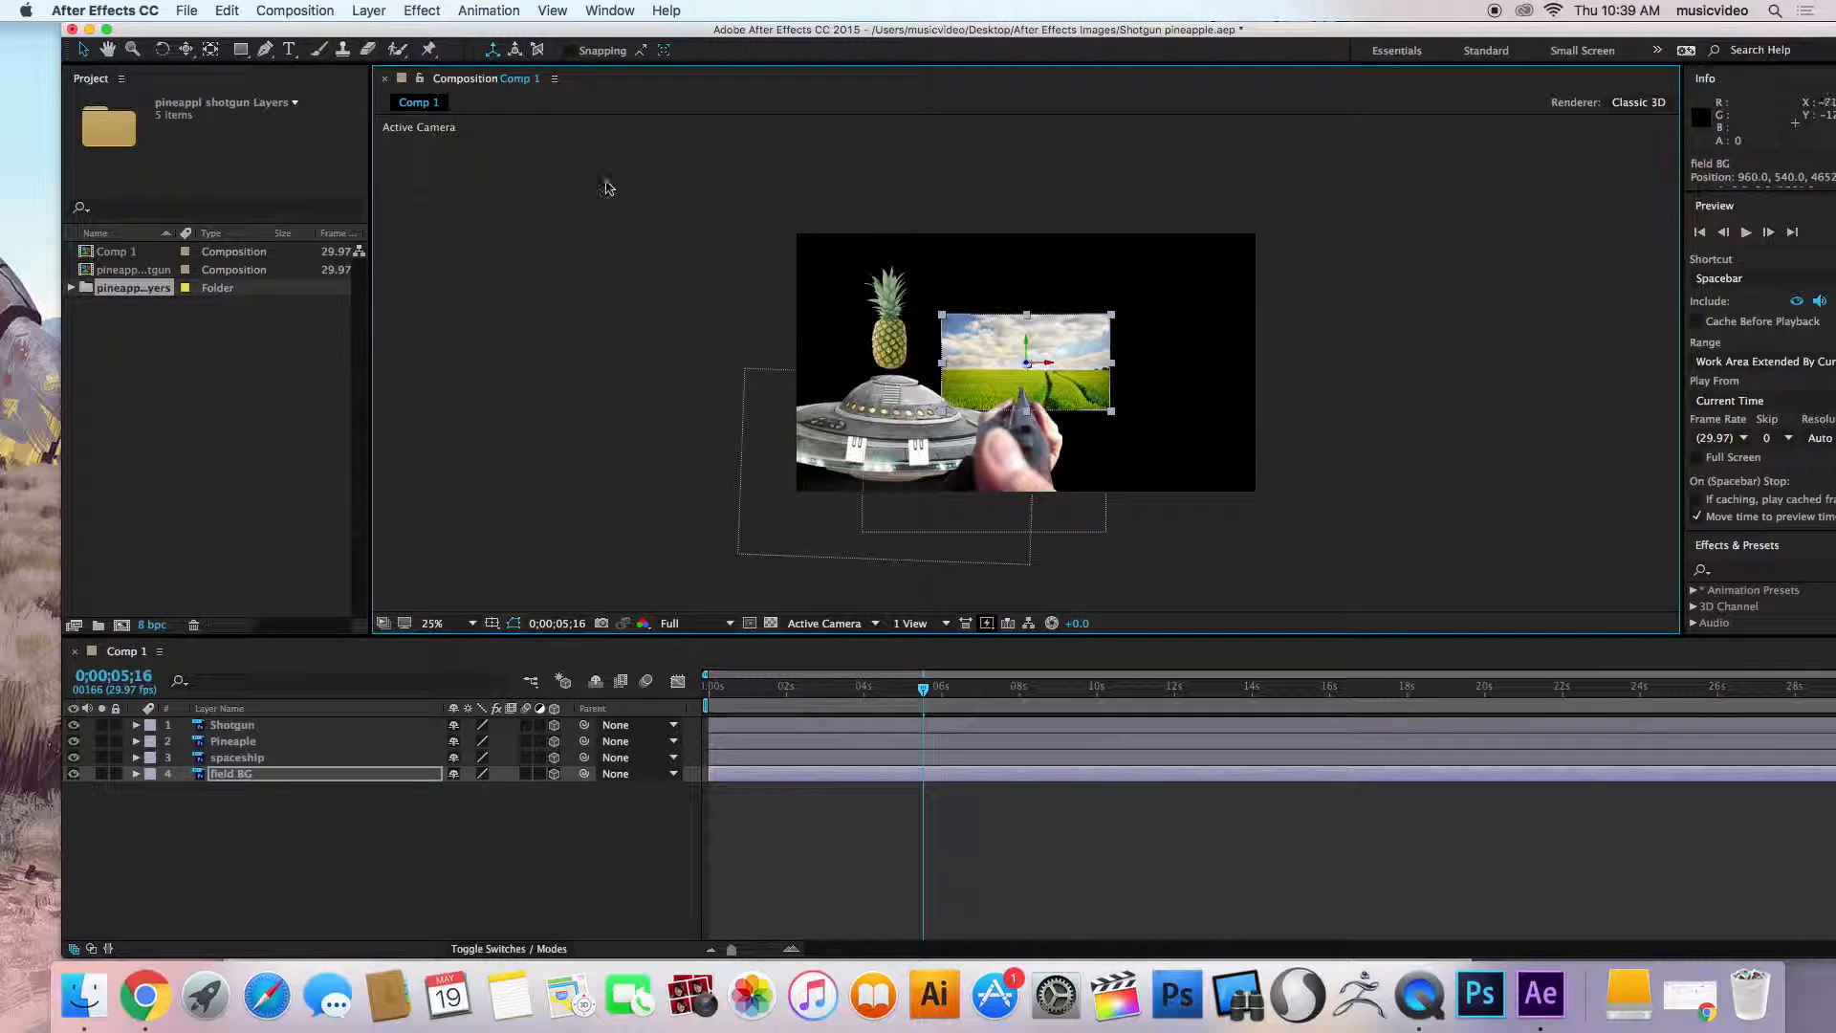
Enlarge the field BG layer to a scale of about 287%, 319% so it covers the whole frame, and deselect it.
left_click(627, 243)
left_click(997, 359)
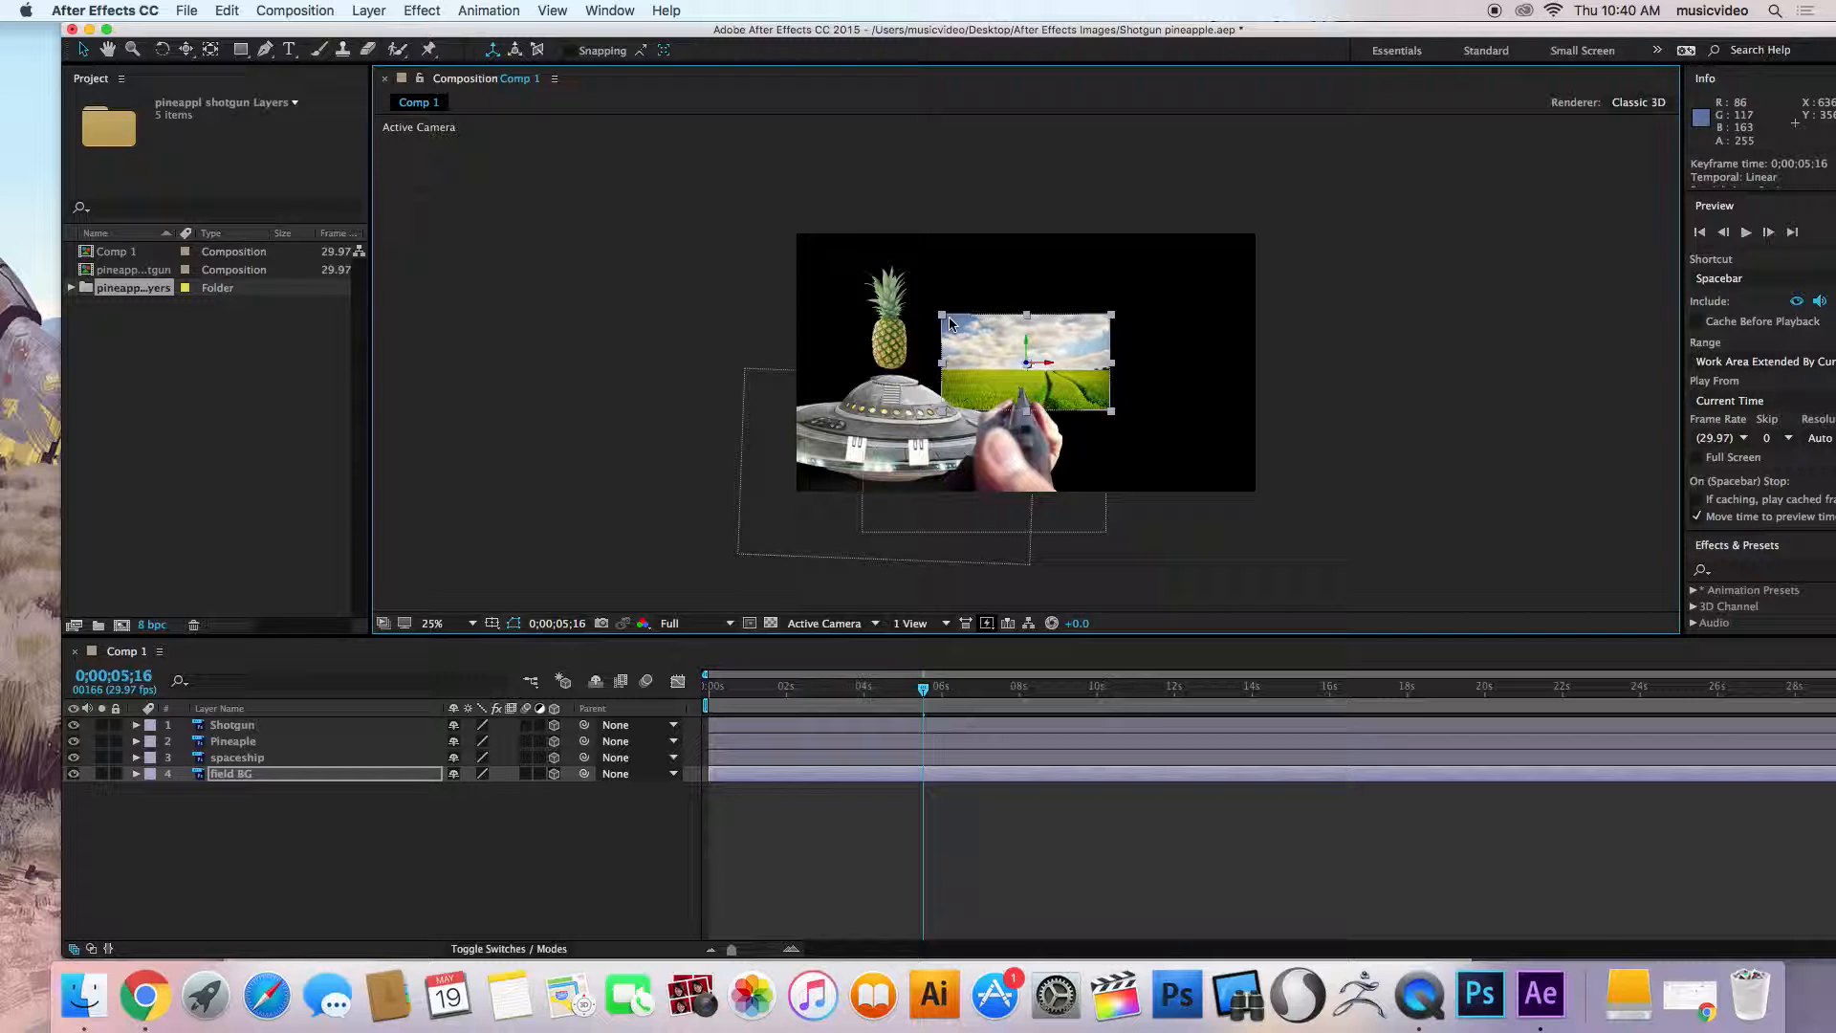
left_click_drag(945, 318, 786, 214)
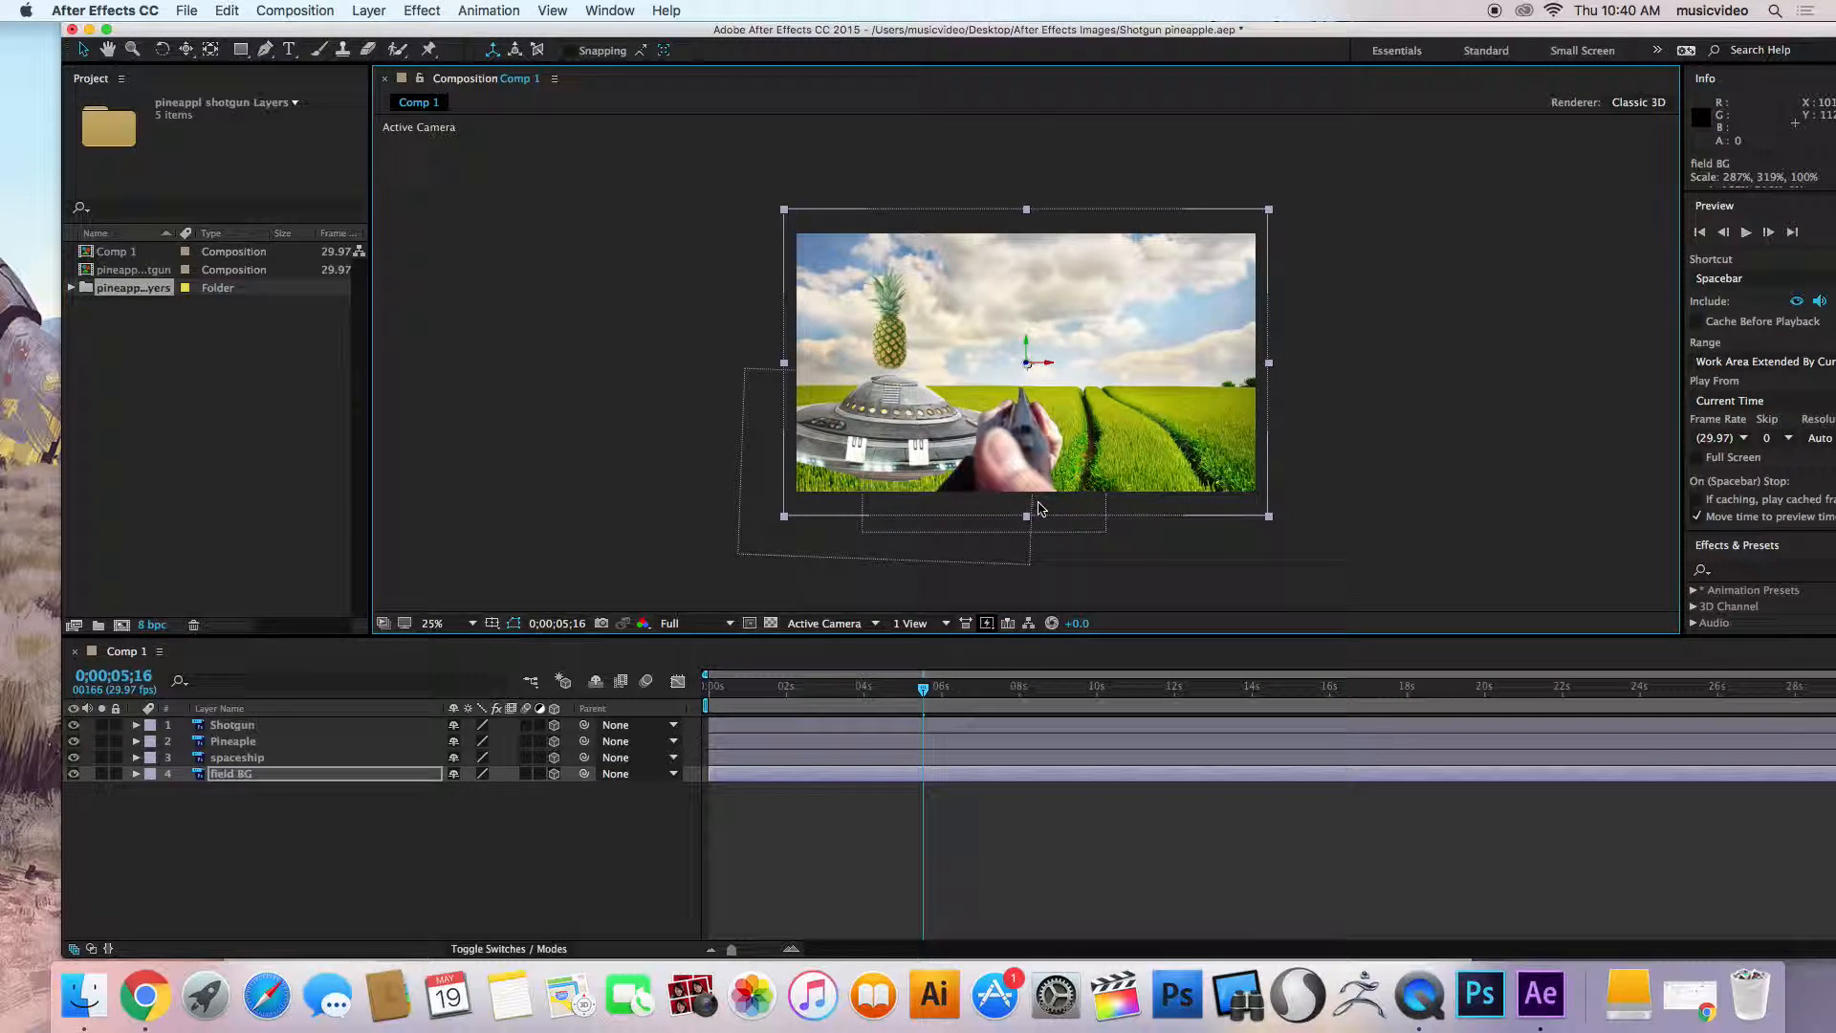
left_click(684, 230)
Go to 0;00;00;00 and bring the Shotgun layer forward in depth, much closer to the viewer.
left_click(894, 340)
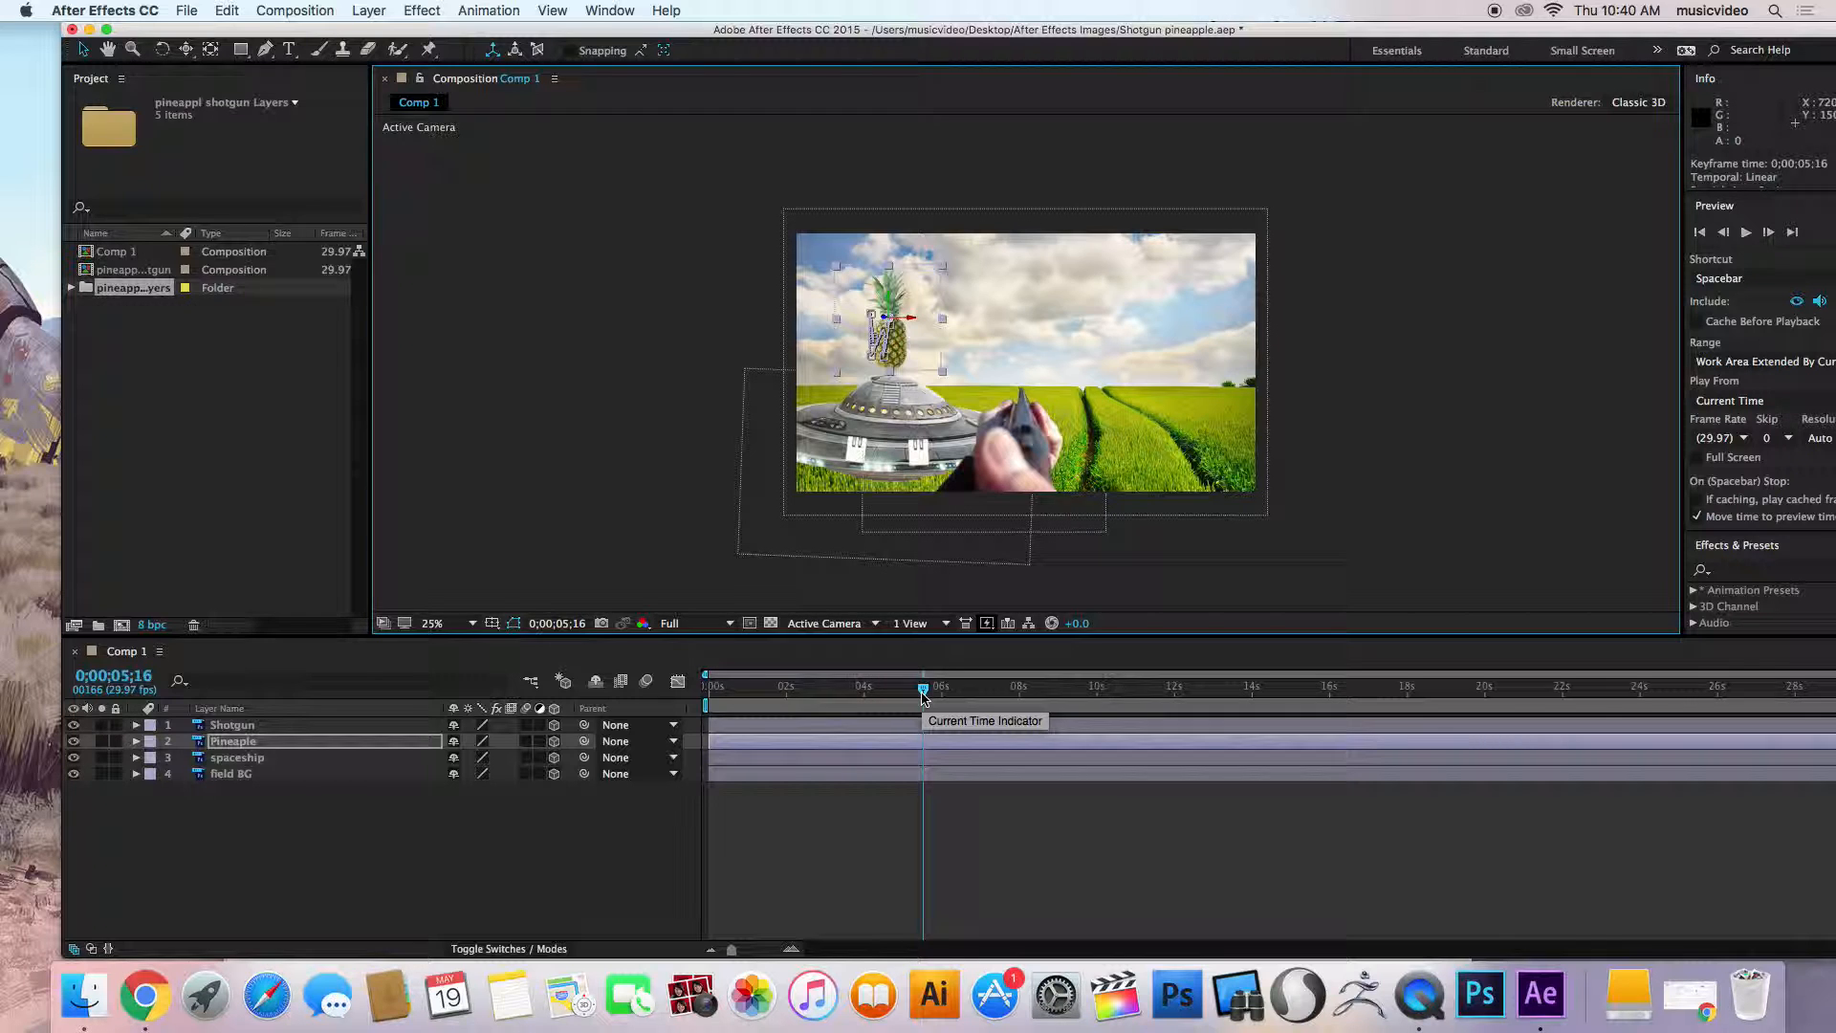
left_click_drag(923, 696, 697, 683)
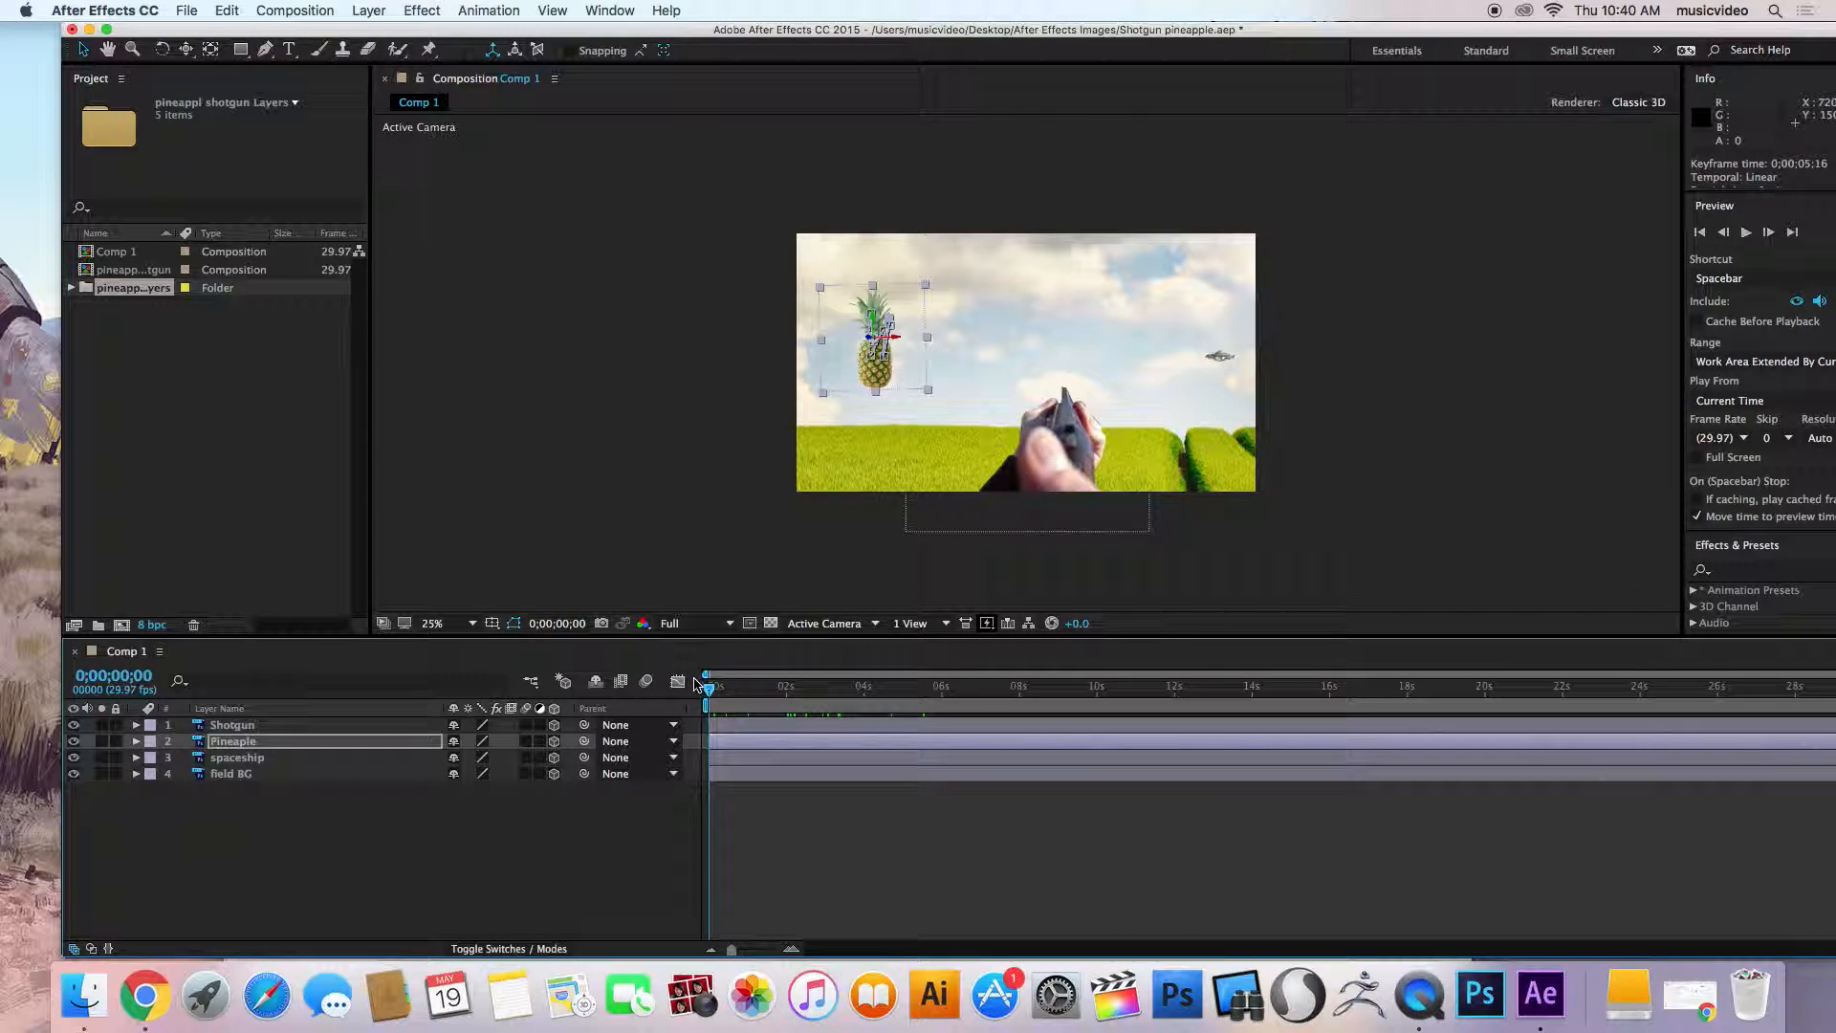
left_click(1059, 439)
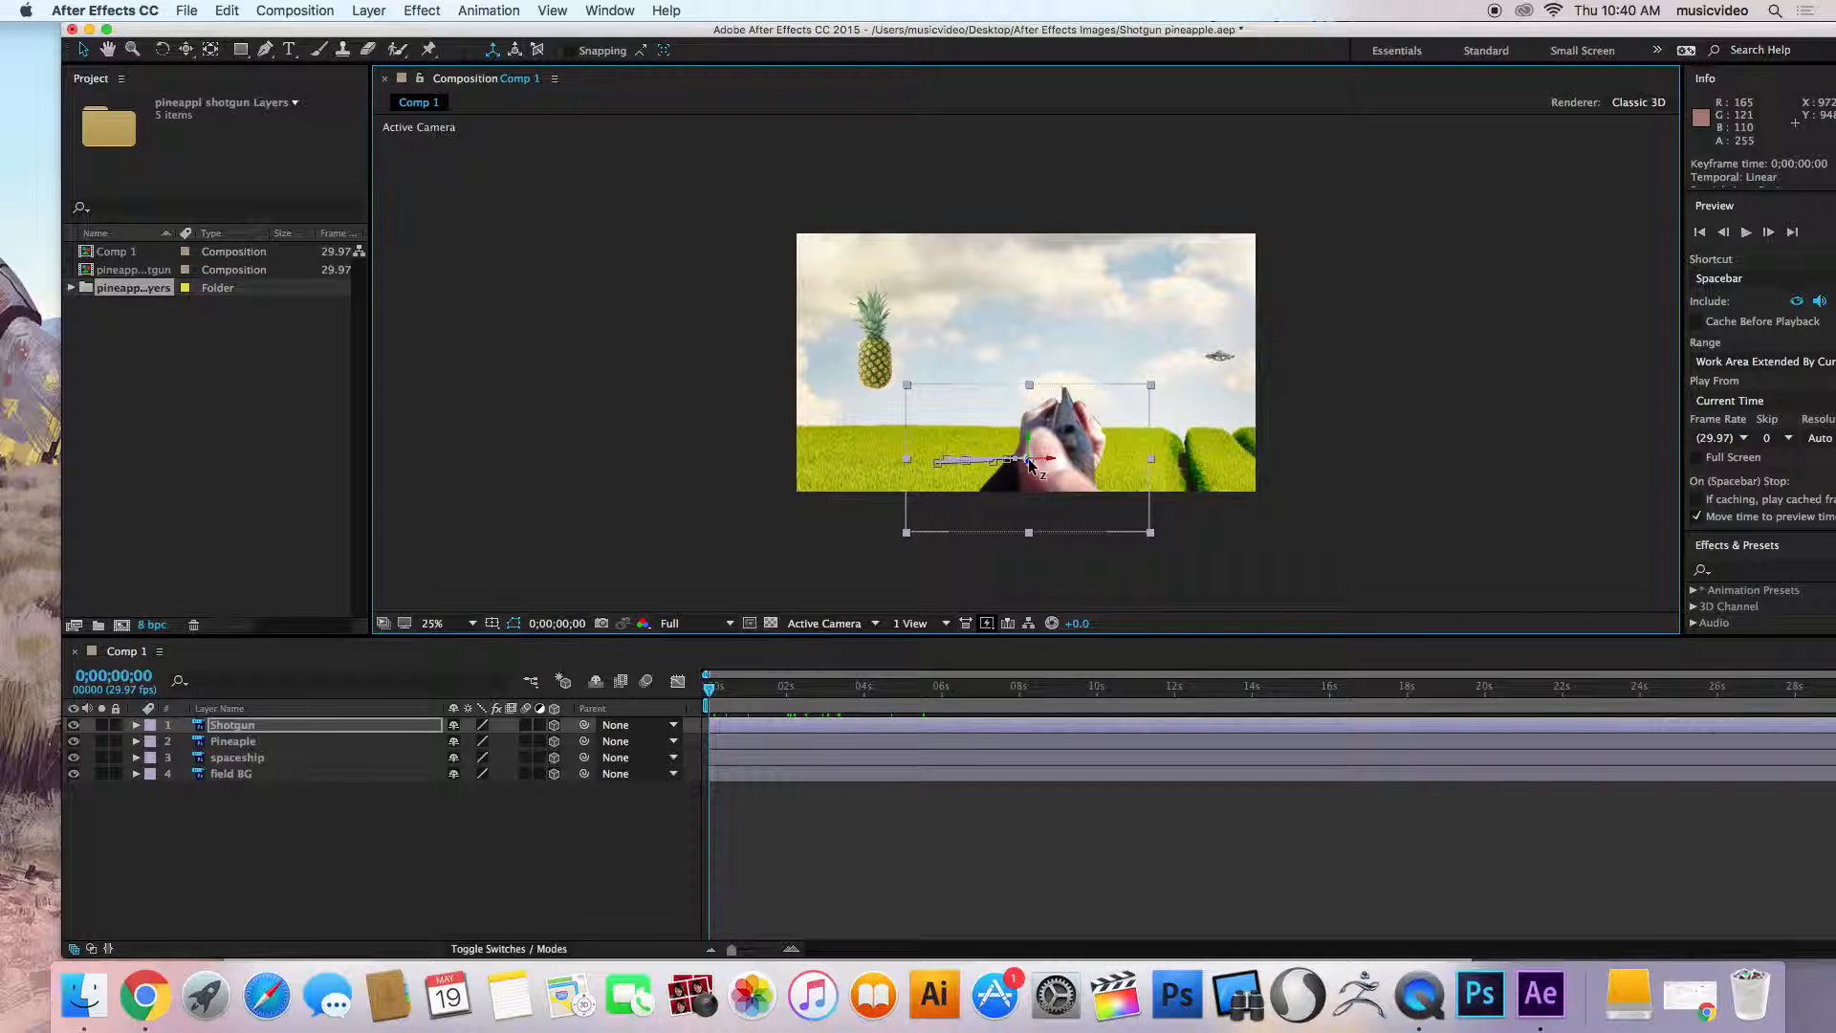
left_click_drag(1030, 465, 1090, 848)
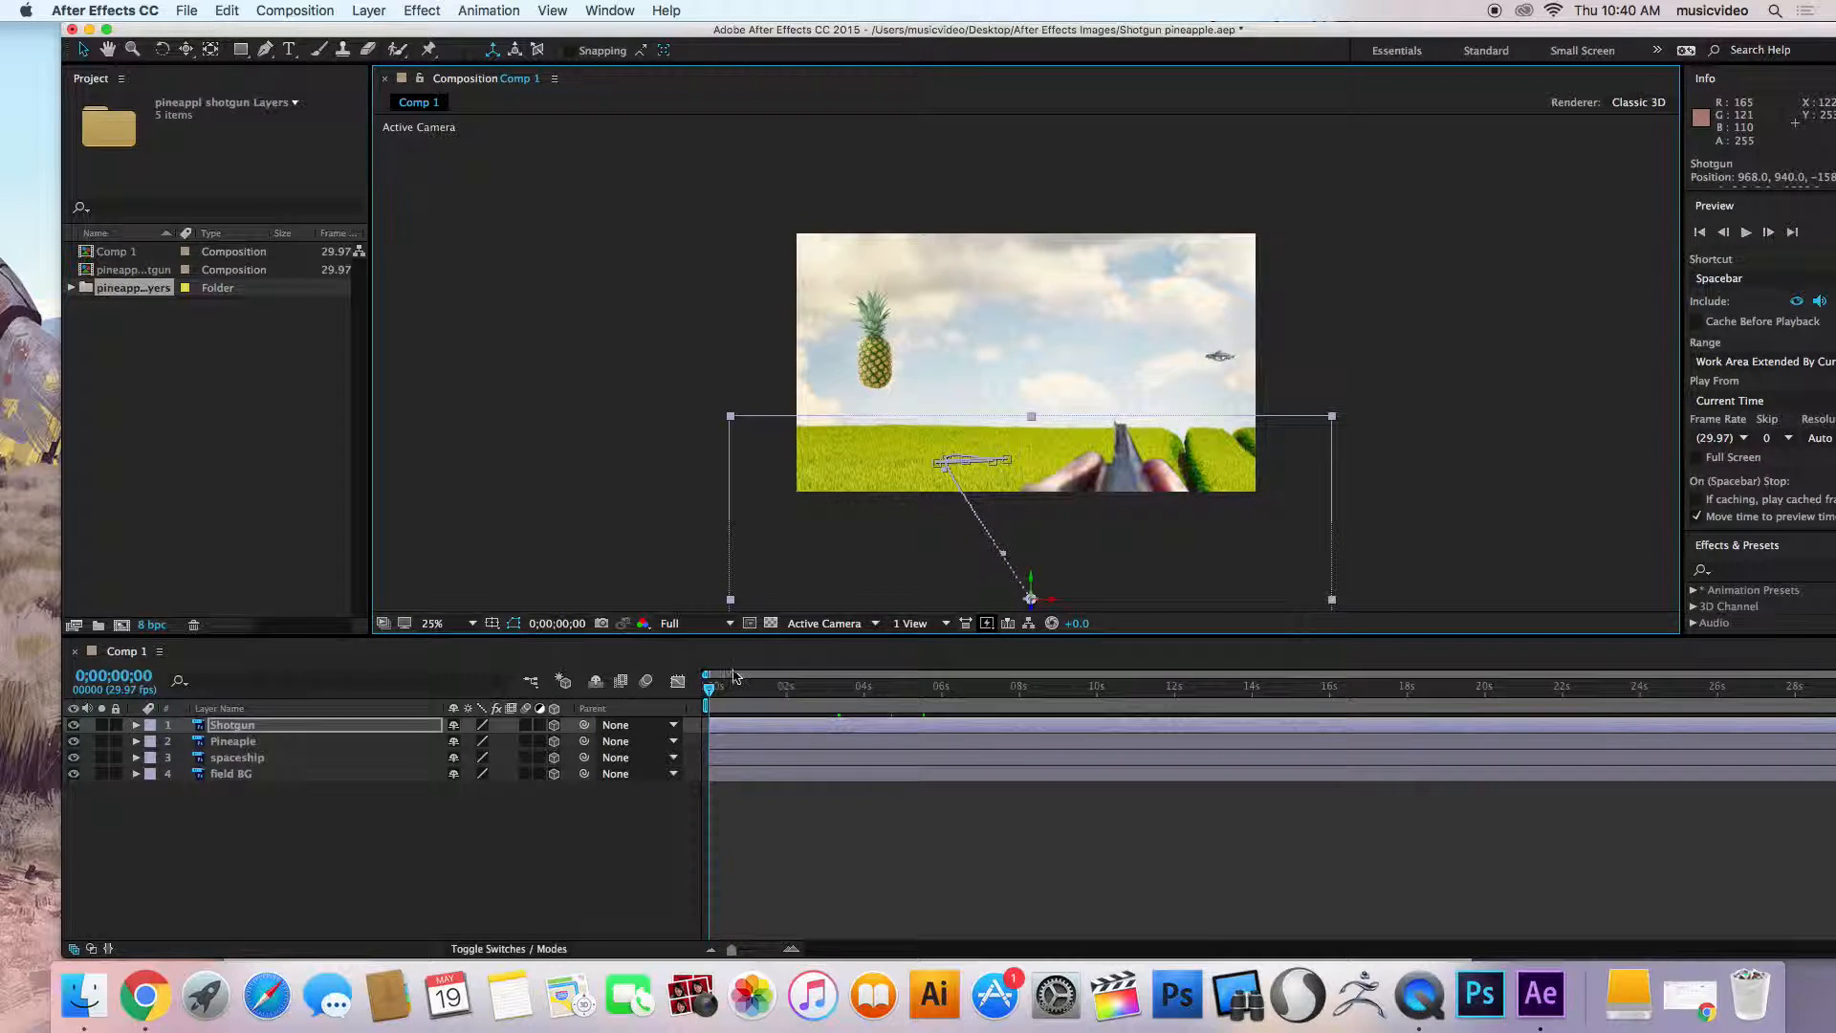
Play the animation from the start to check the shotgun's movement, stopping at 0;00;05;07.
left_click(710, 688)
key("space")
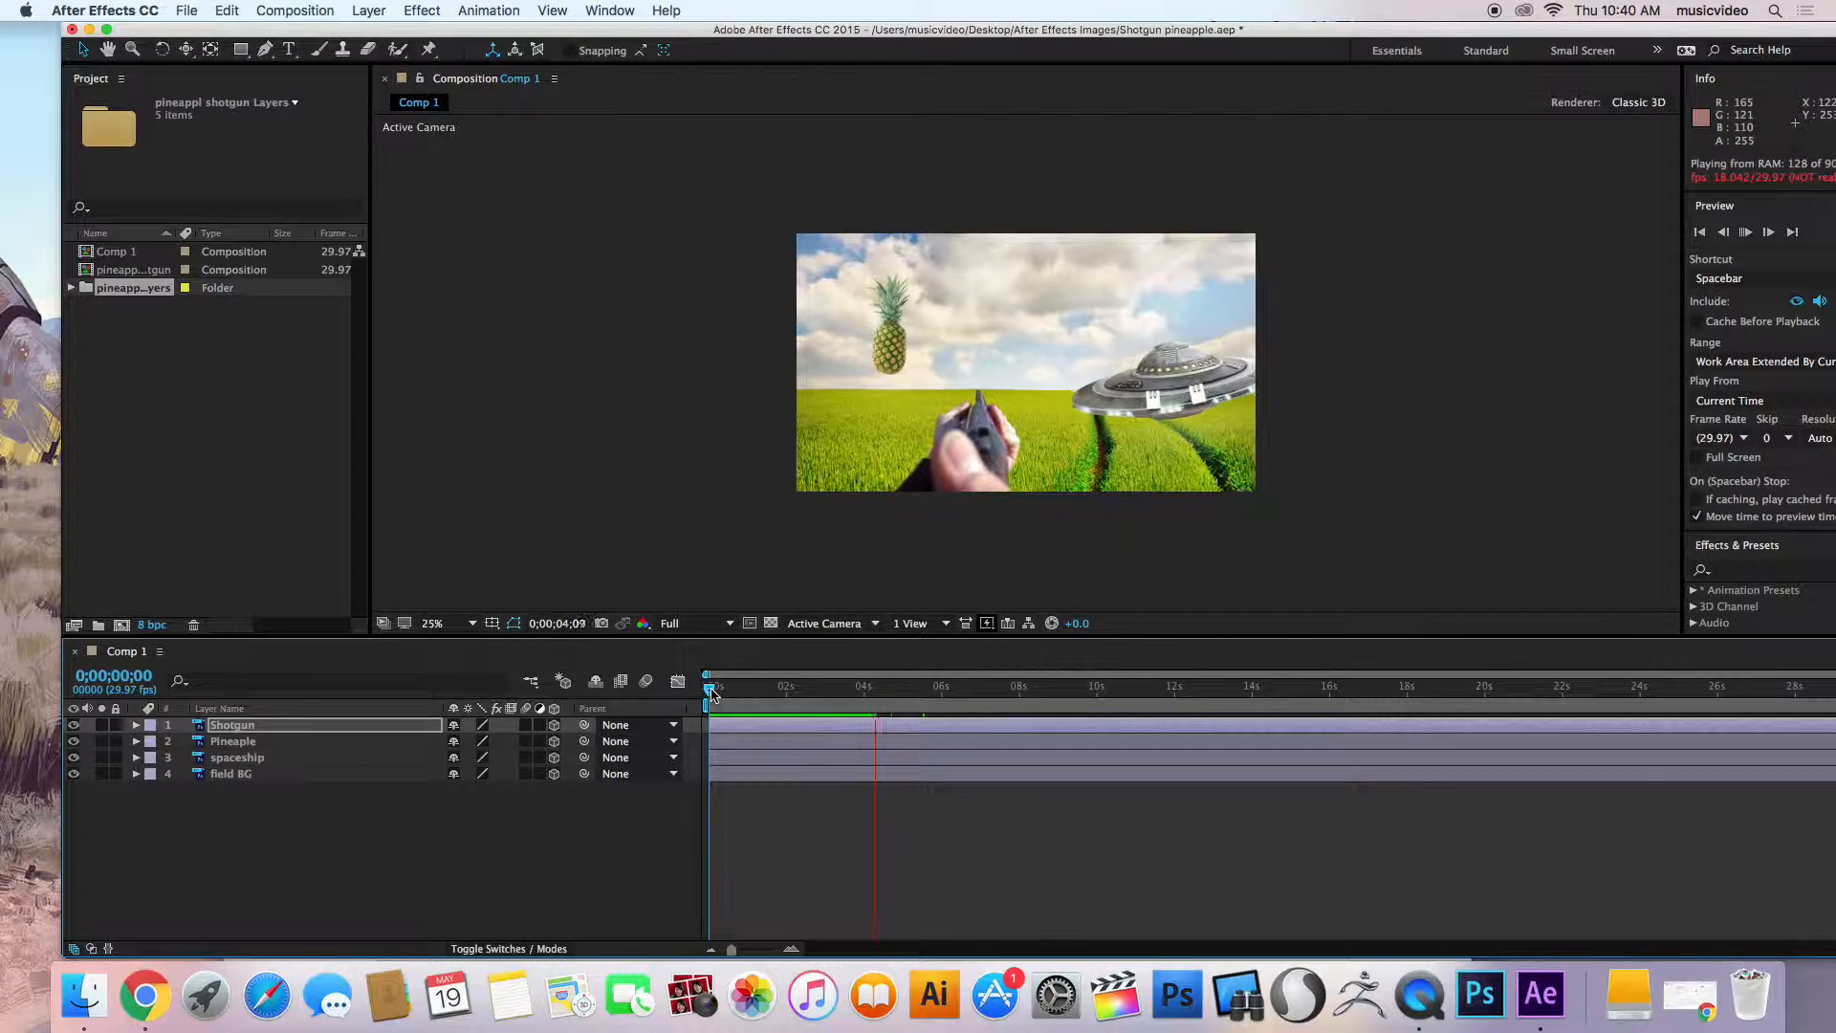
key("space")
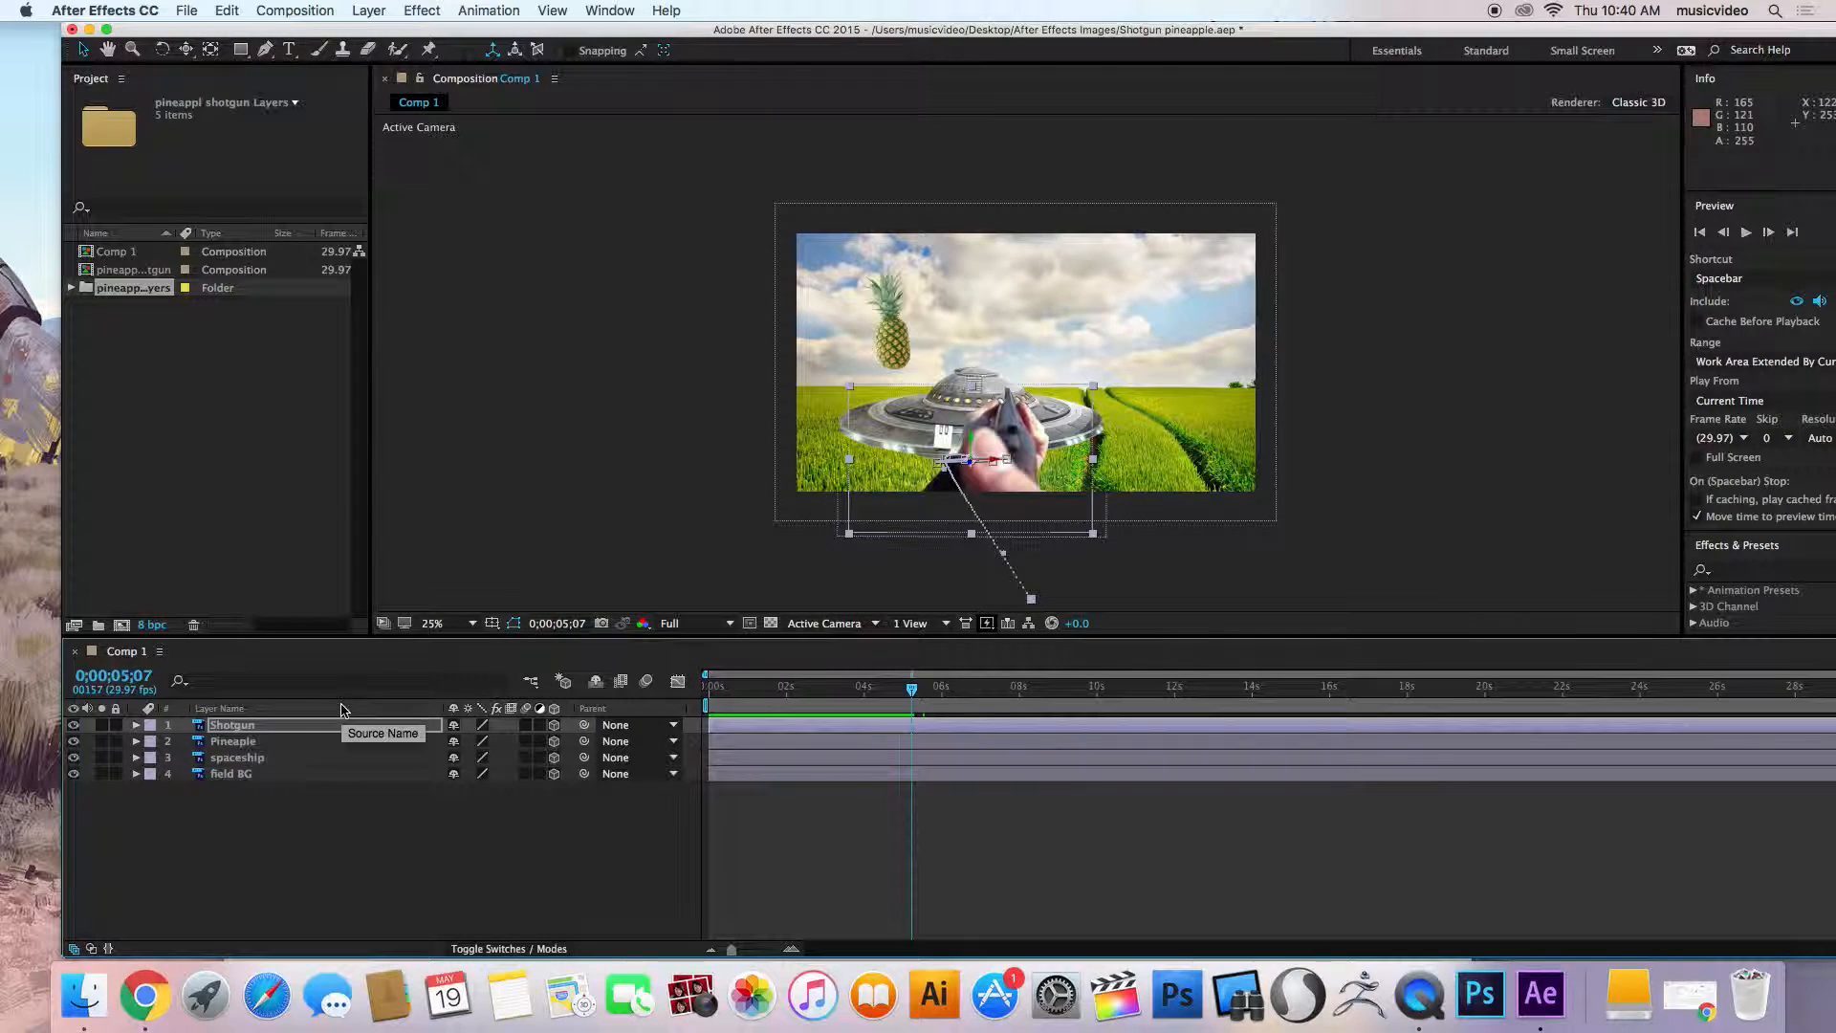
At 0;00;05;07, push the spaceship back in depth along its Z axis and preview the animation.
left_click(236, 757)
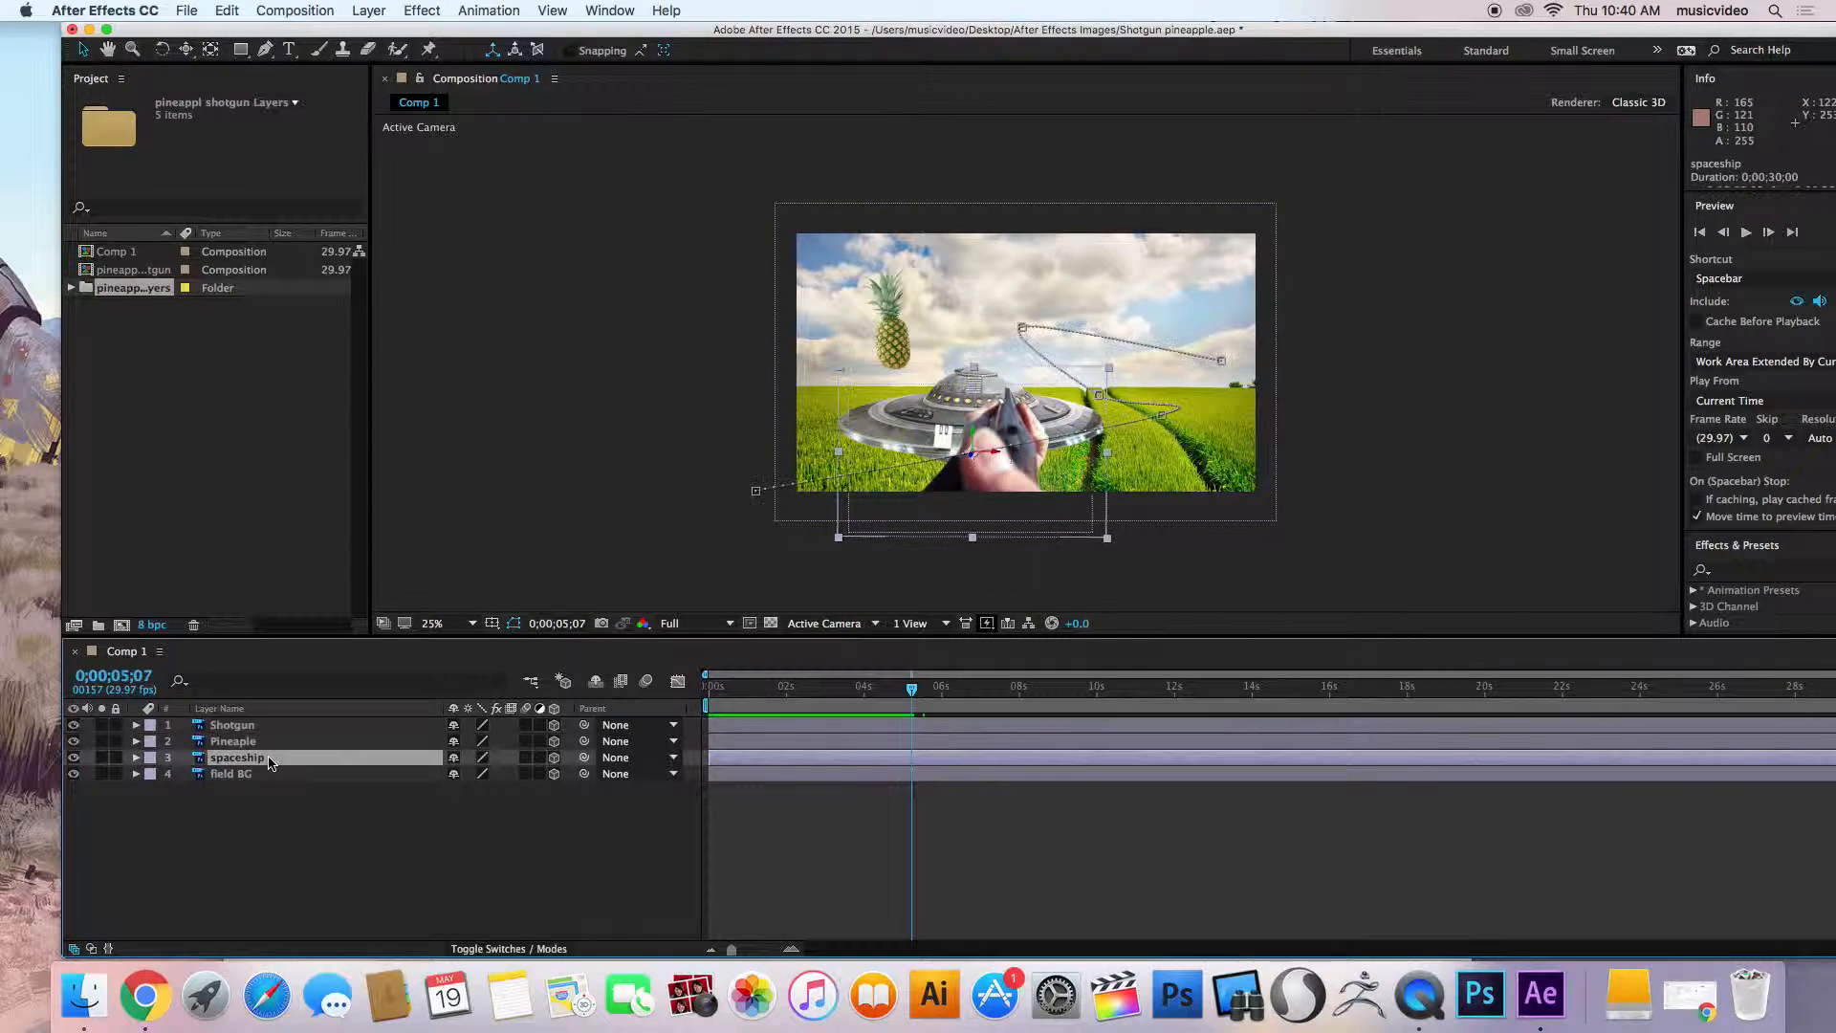
left_click_drag(971, 456, 1133, 170)
key("space")
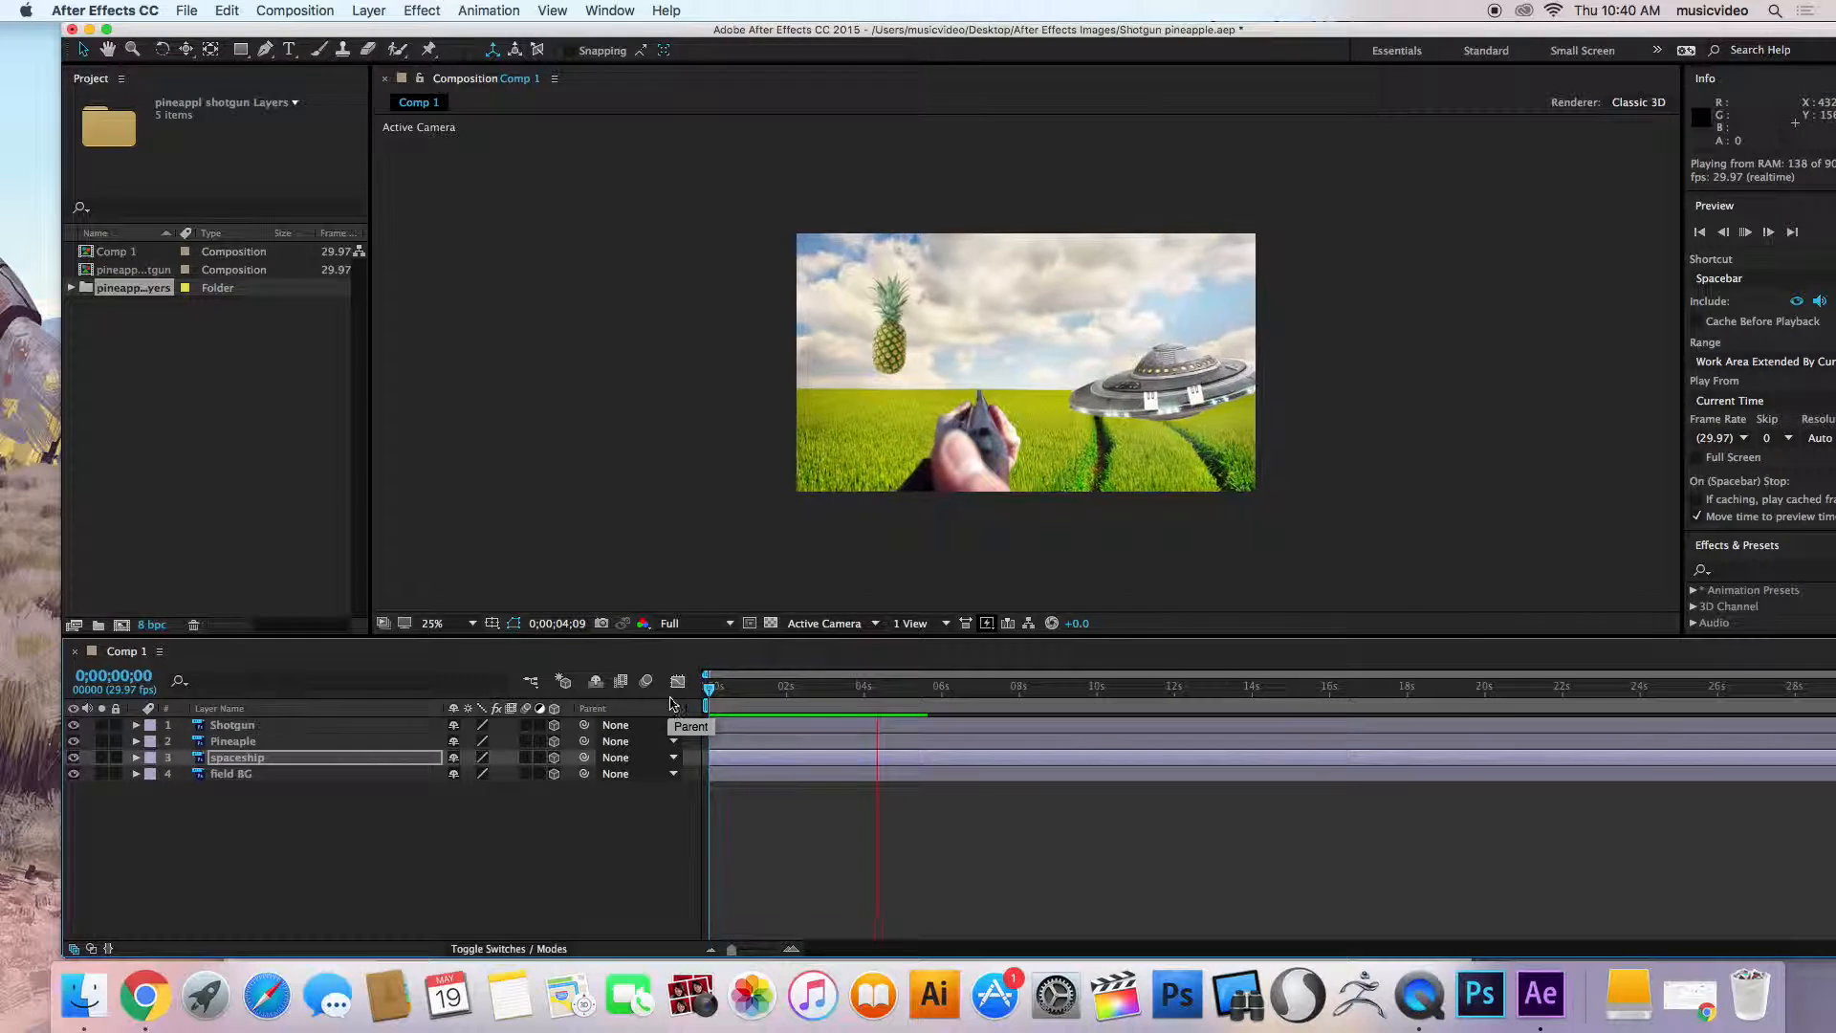
key("space")
At 0;00;04;29, push the pineapple back in depth to a Z position of about 1450 and preview the animation.
left_click(255, 743)
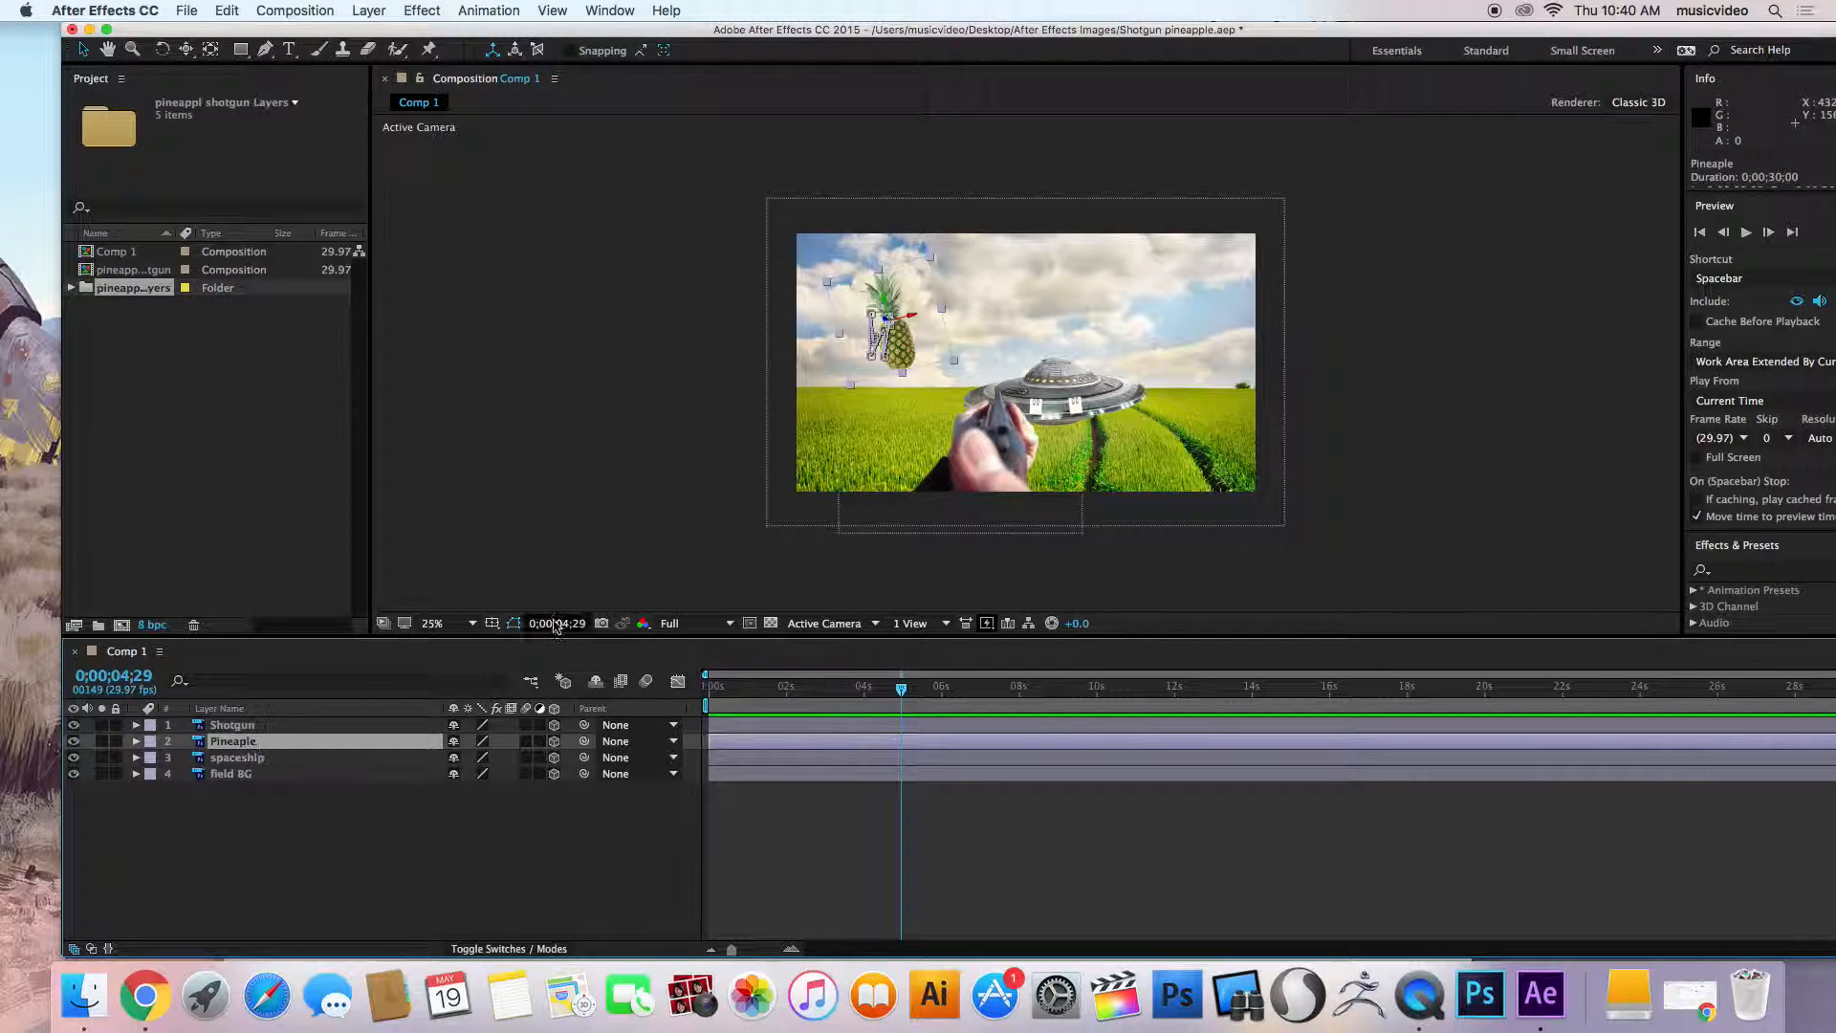
left_click_drag(886, 324, 1214, 397)
key("space")
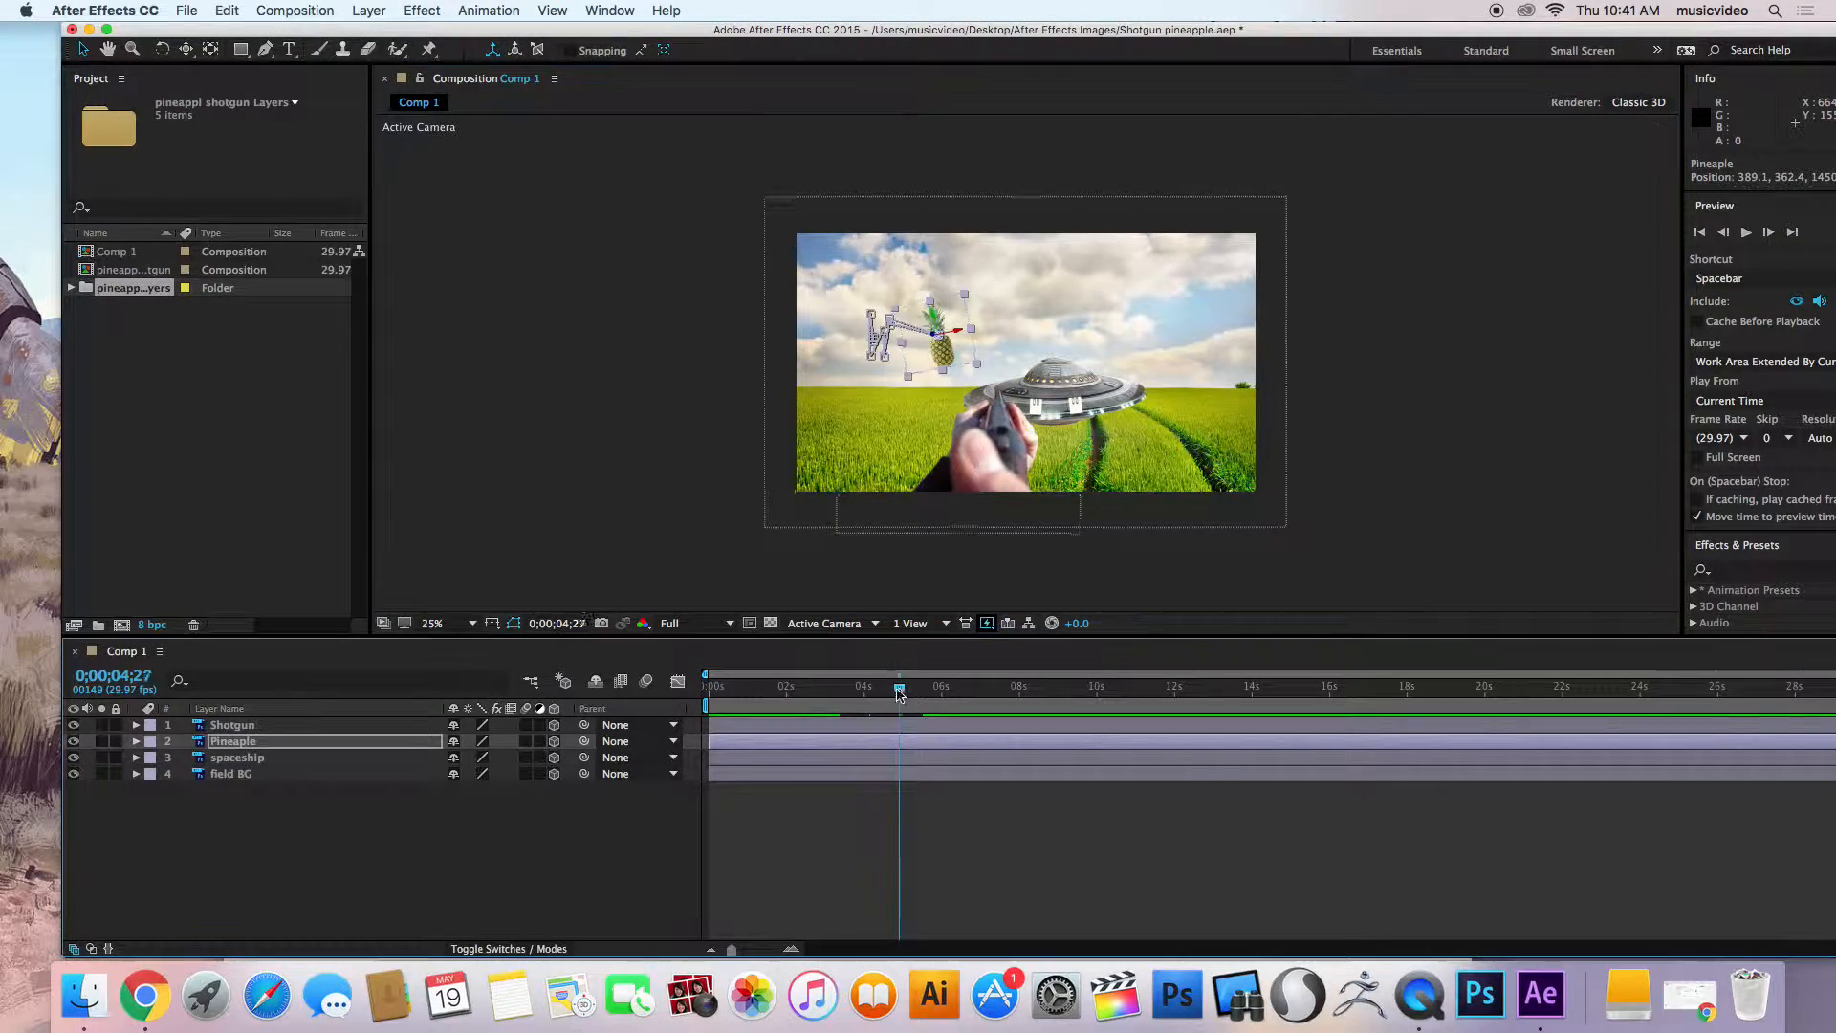
key("space")
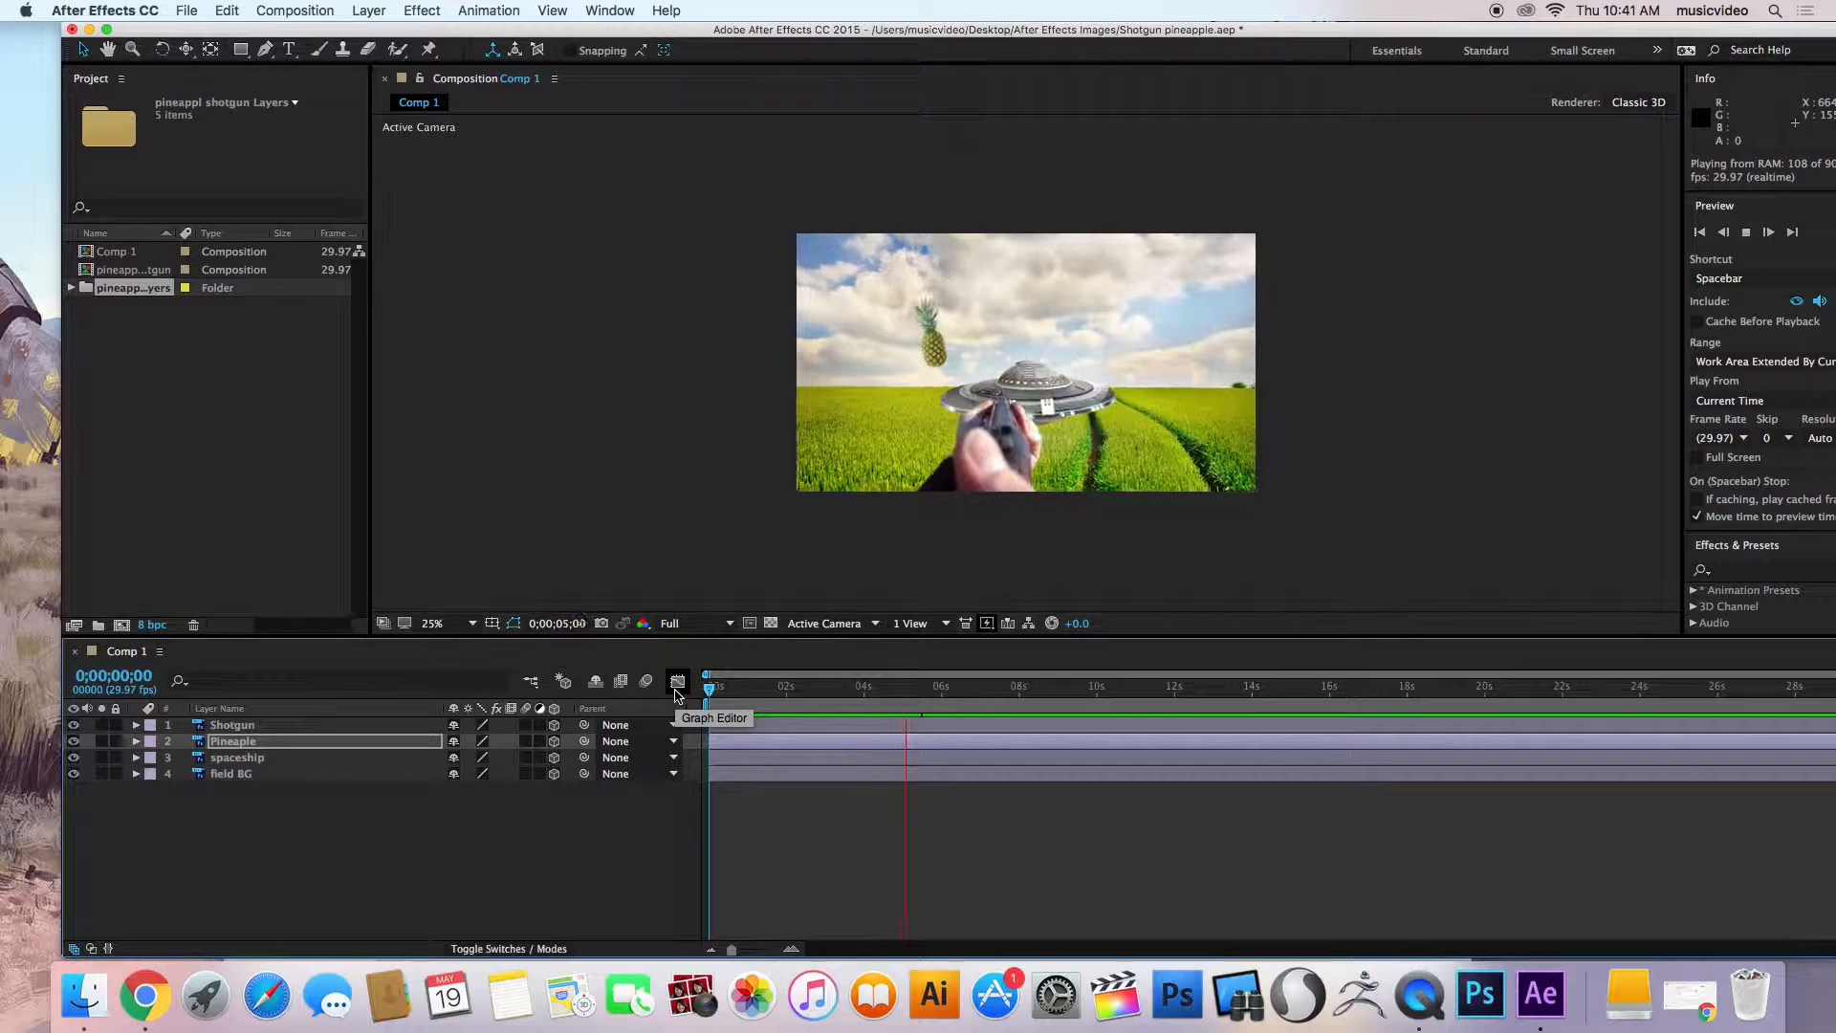
key("space")
At 0;00;05;24, expand the field BG layer's transform properties and remove all of its Position keyframes.
mouse_move(957, 688)
left_mouse_down()
mouse_move(841, 700)
mouse_move(943, 706)
mouse_move(710, 704)
mouse_move(932, 705)
left_mouse_up()
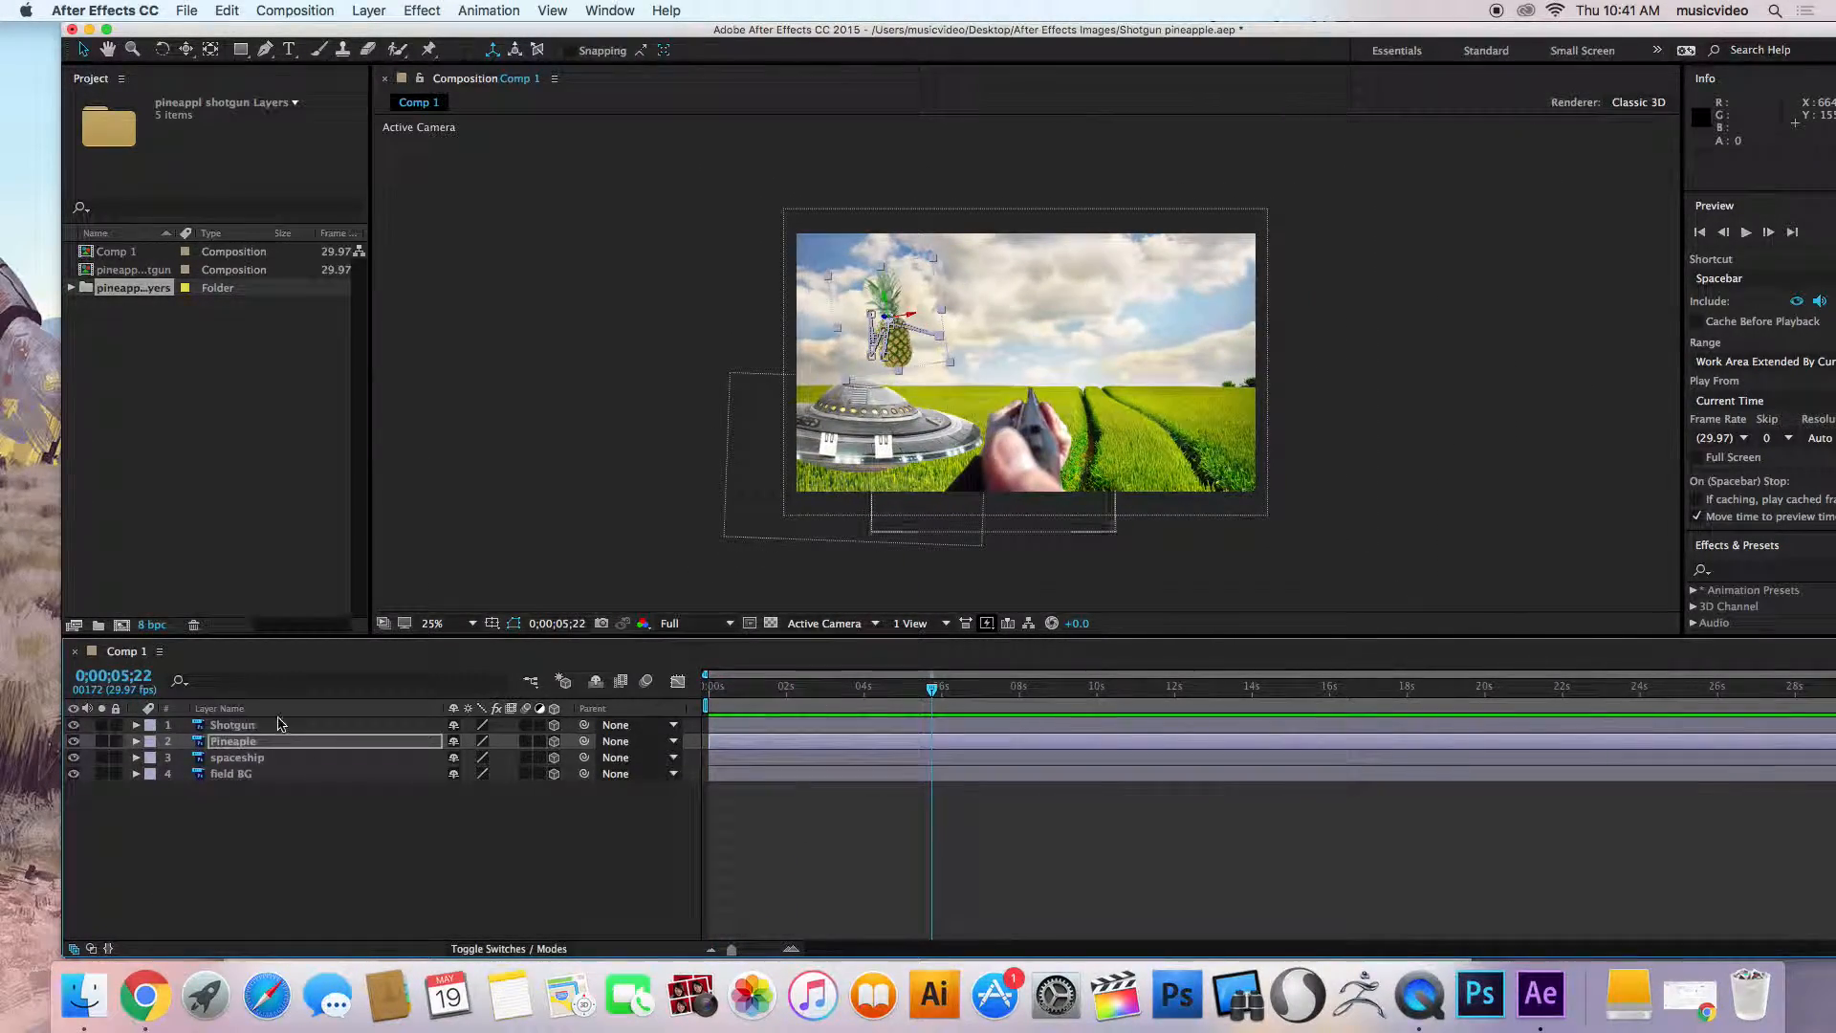
left_click(137, 774)
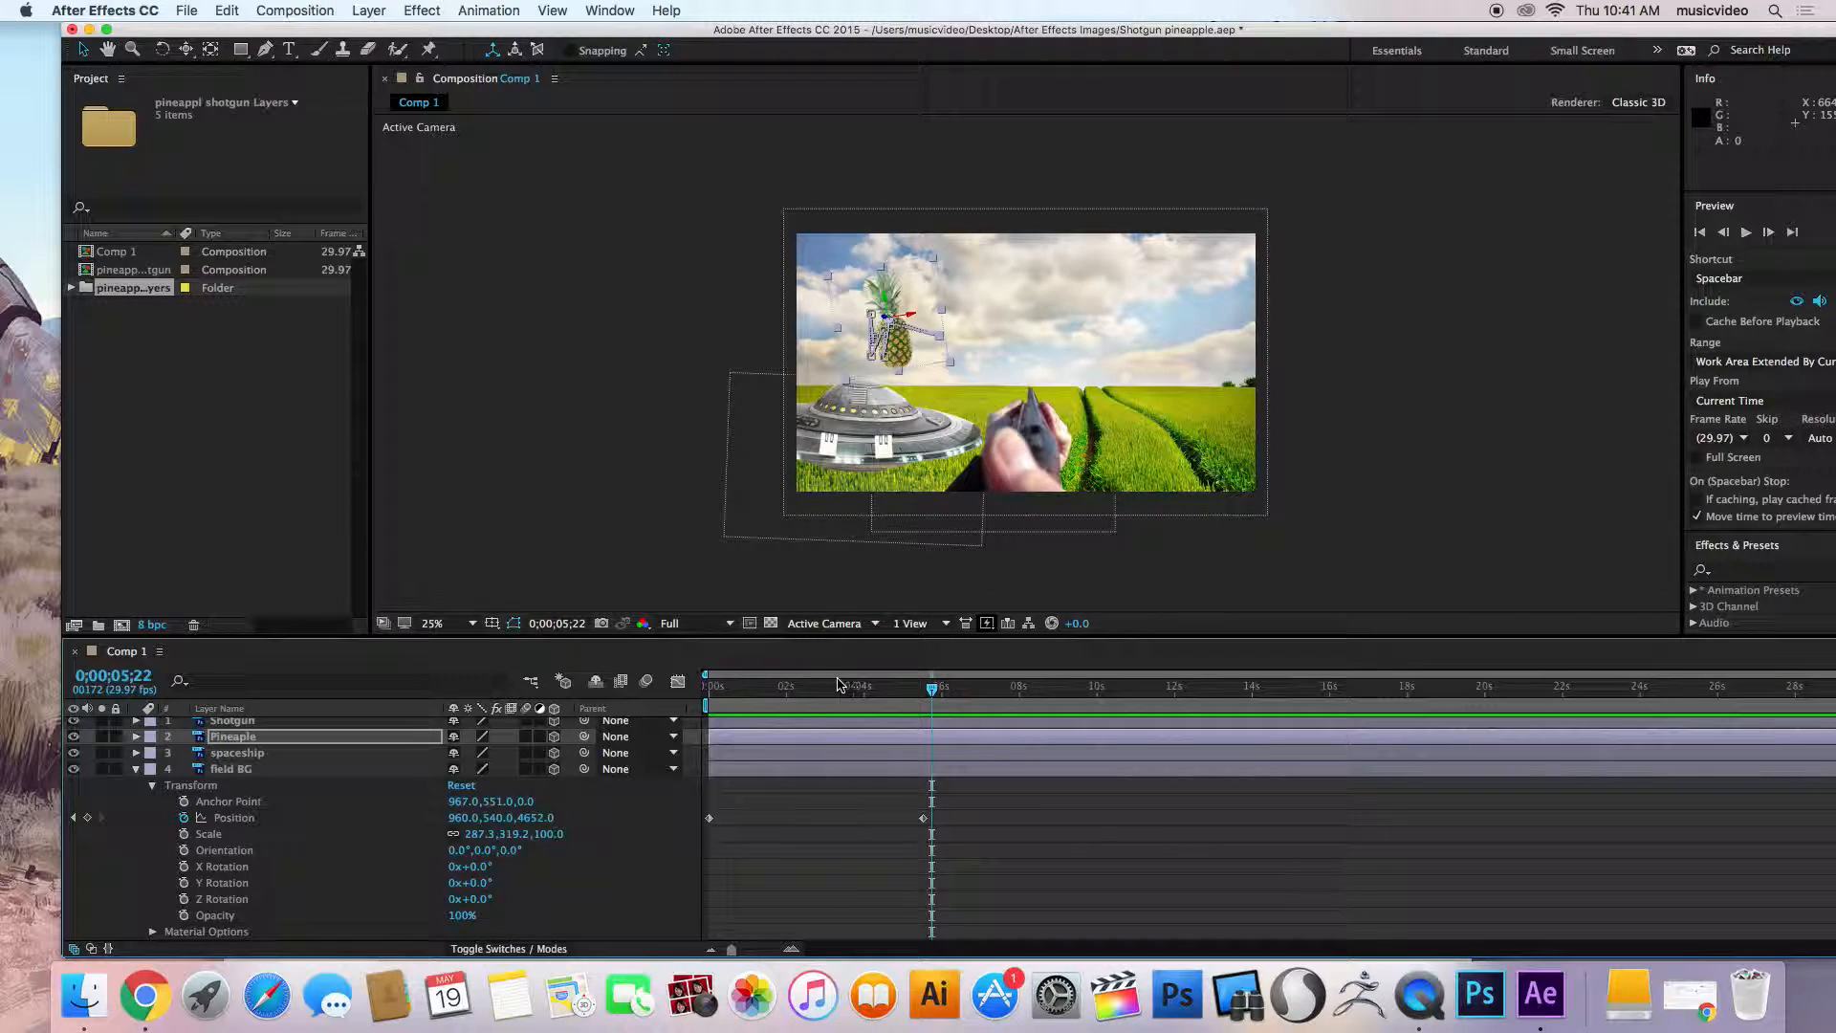
mouse_move(933, 696)
left_mouse_down()
mouse_move(765, 704)
mouse_move(976, 704)
mouse_move(932, 711)
left_mouse_up()
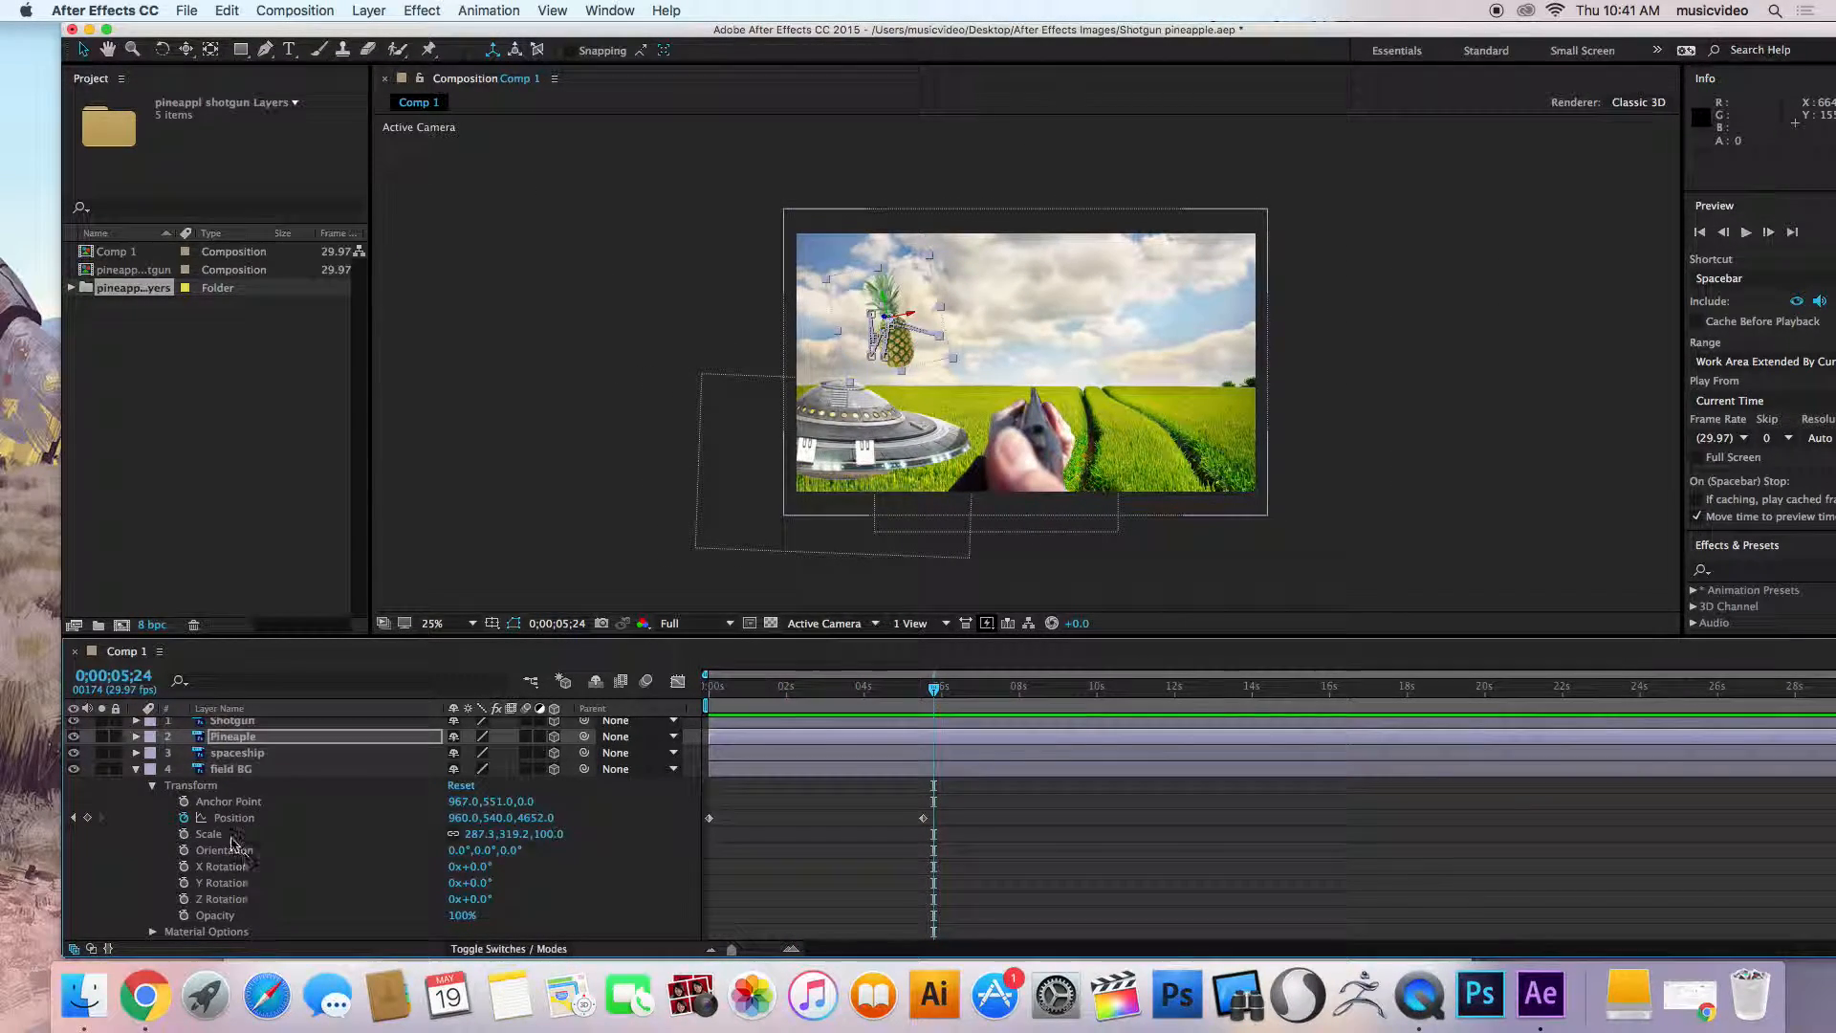
left_click(181, 818)
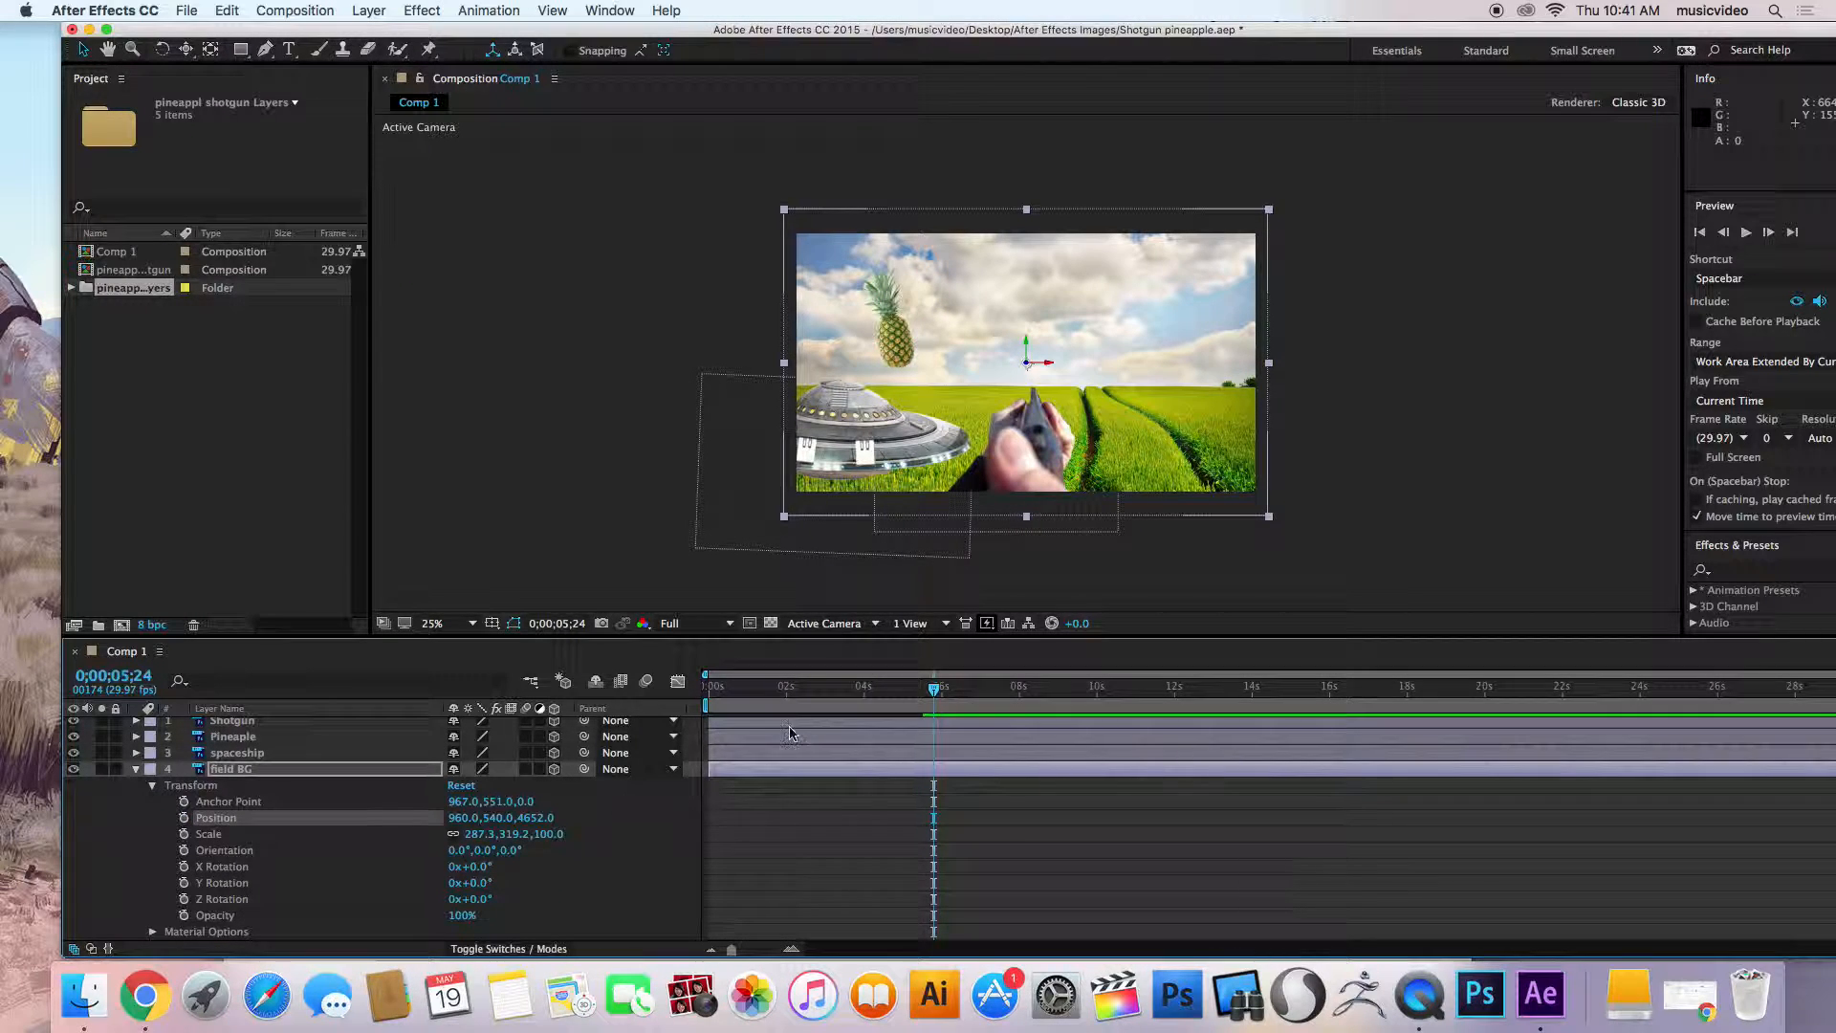
Preview the animation from the start, stopping at 0;00;03;05, and collapse the field BG layer's properties.
left_click_drag(933, 692, 647, 702)
key("space")
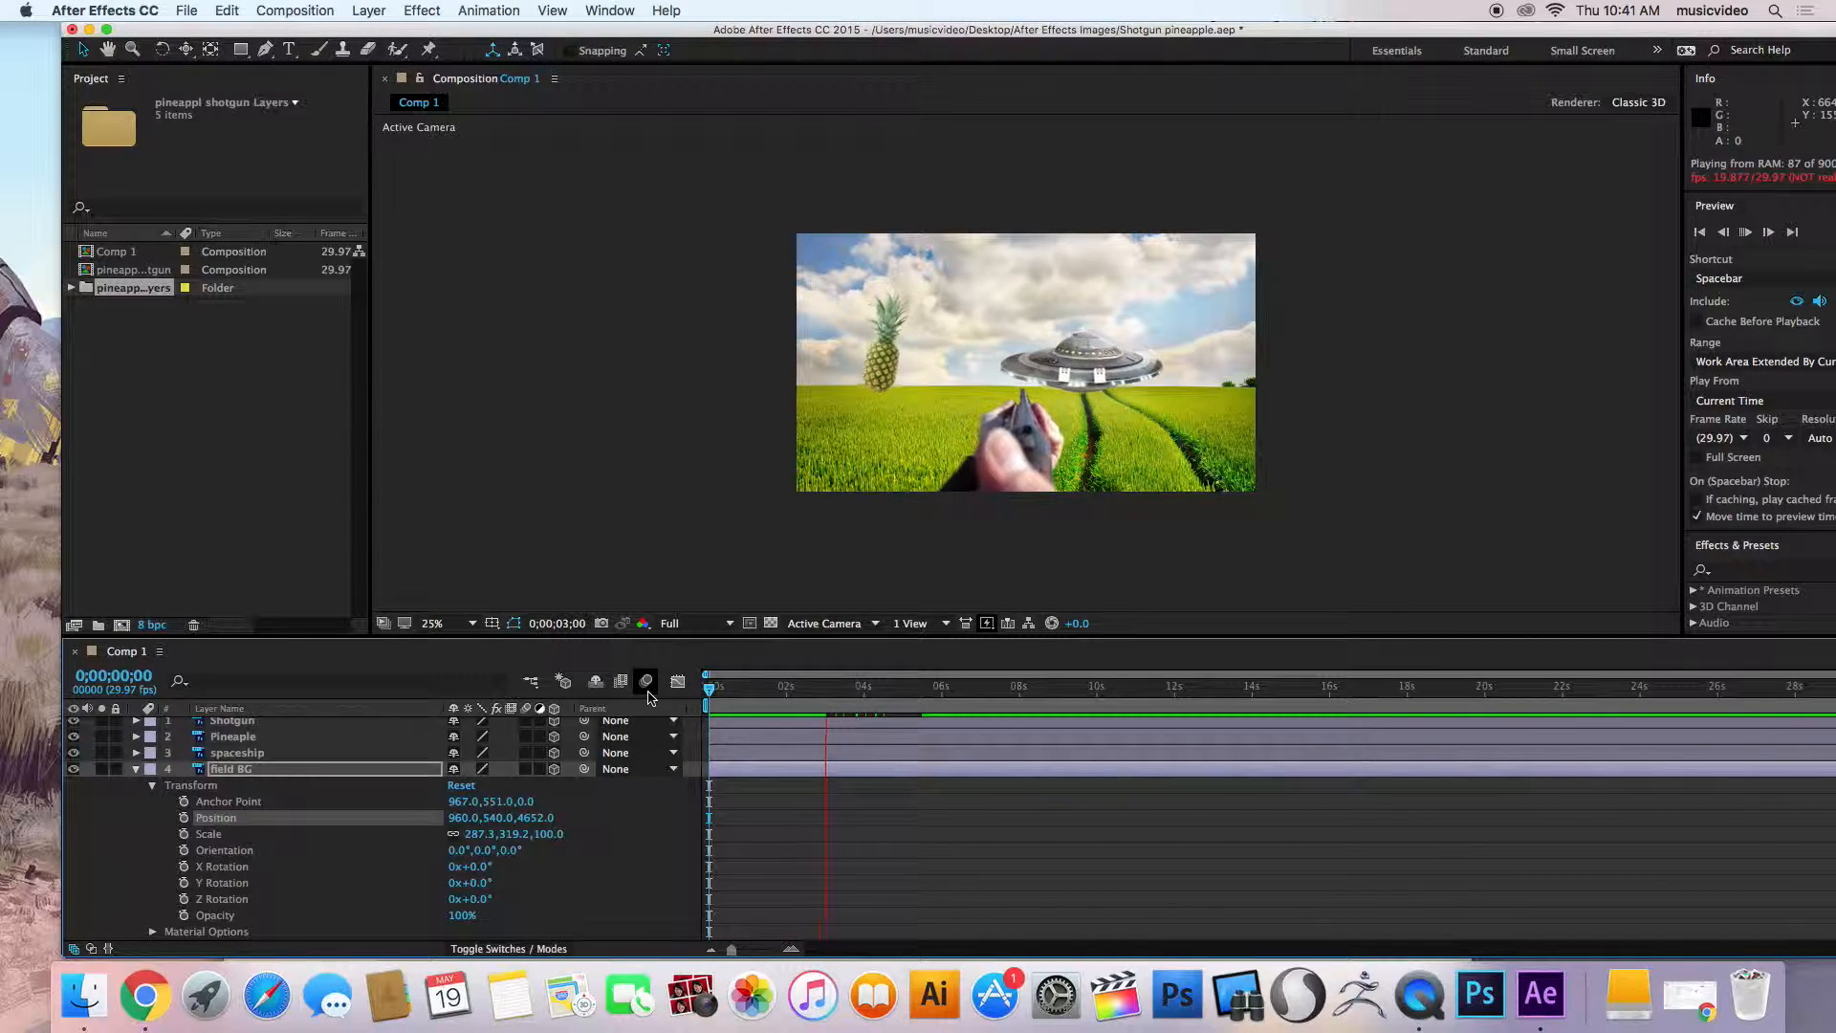
key("space")
scroll(483, 793, "up", 1)
left_click(136, 775)
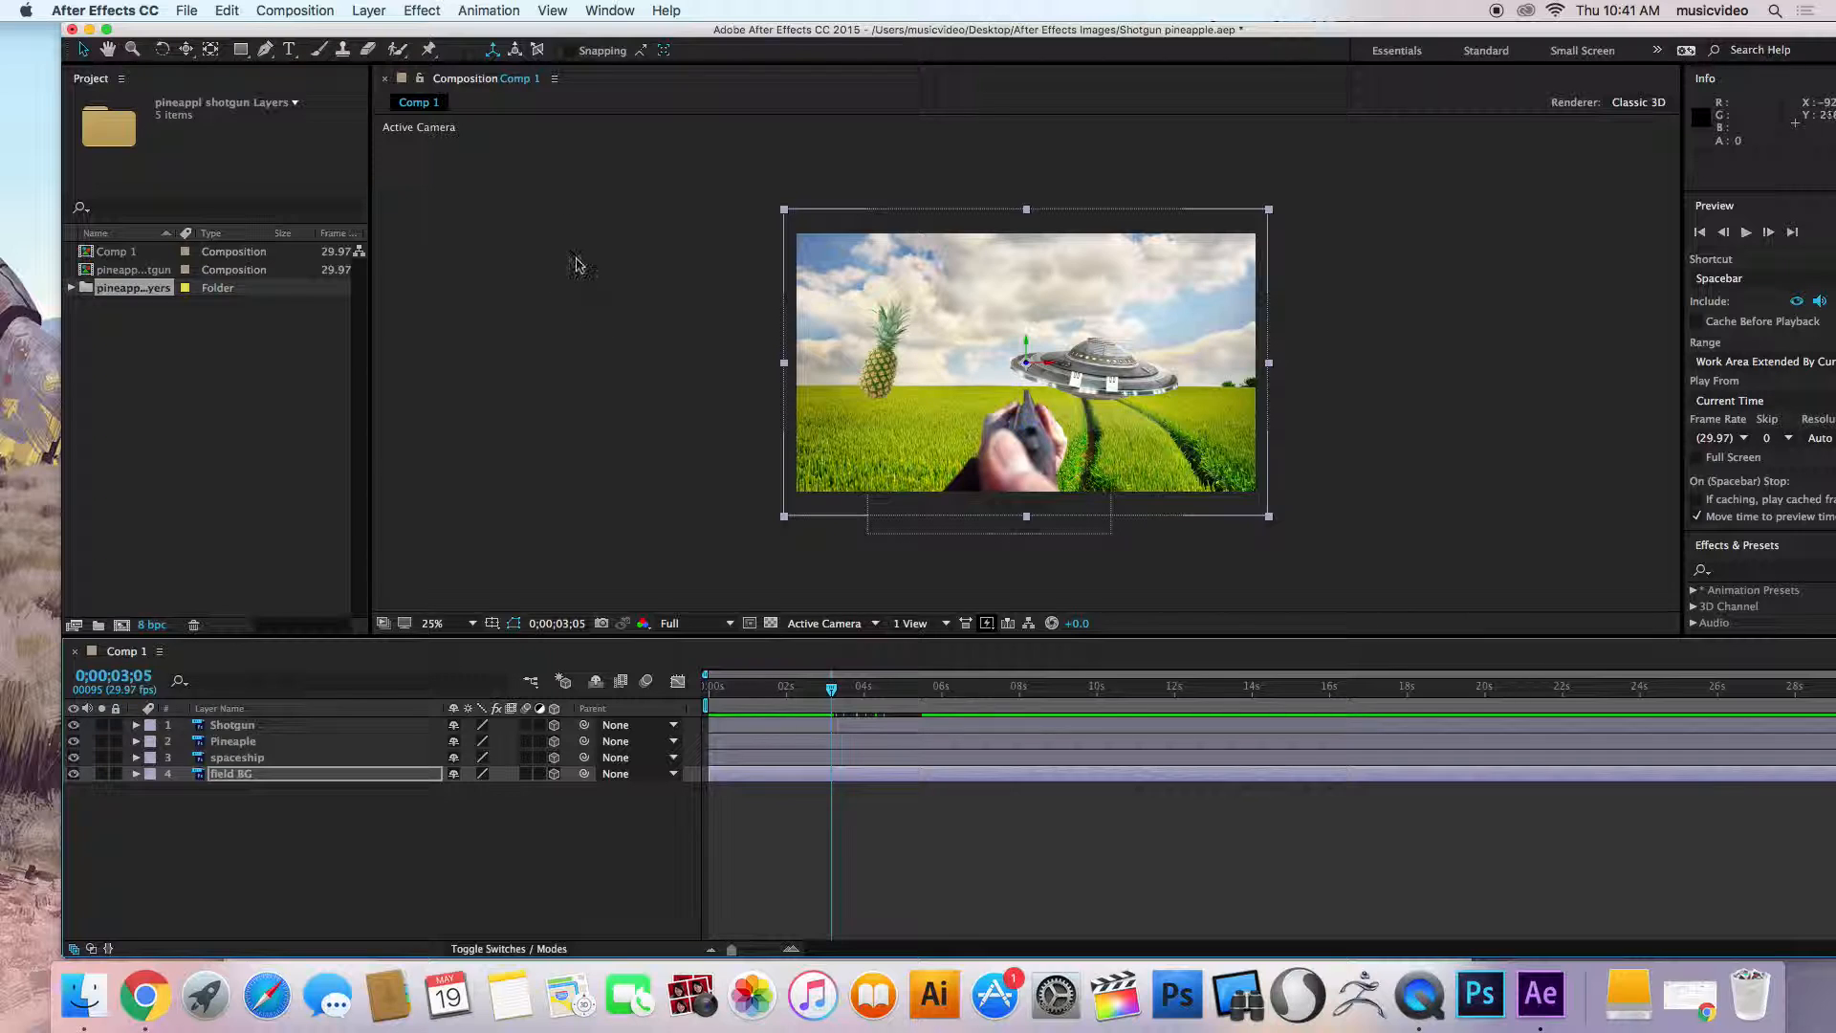
Add a camera as the topmost layer and enlarge field BG to a scale of about 351, 375% to cover the frame.
left_click(368, 10)
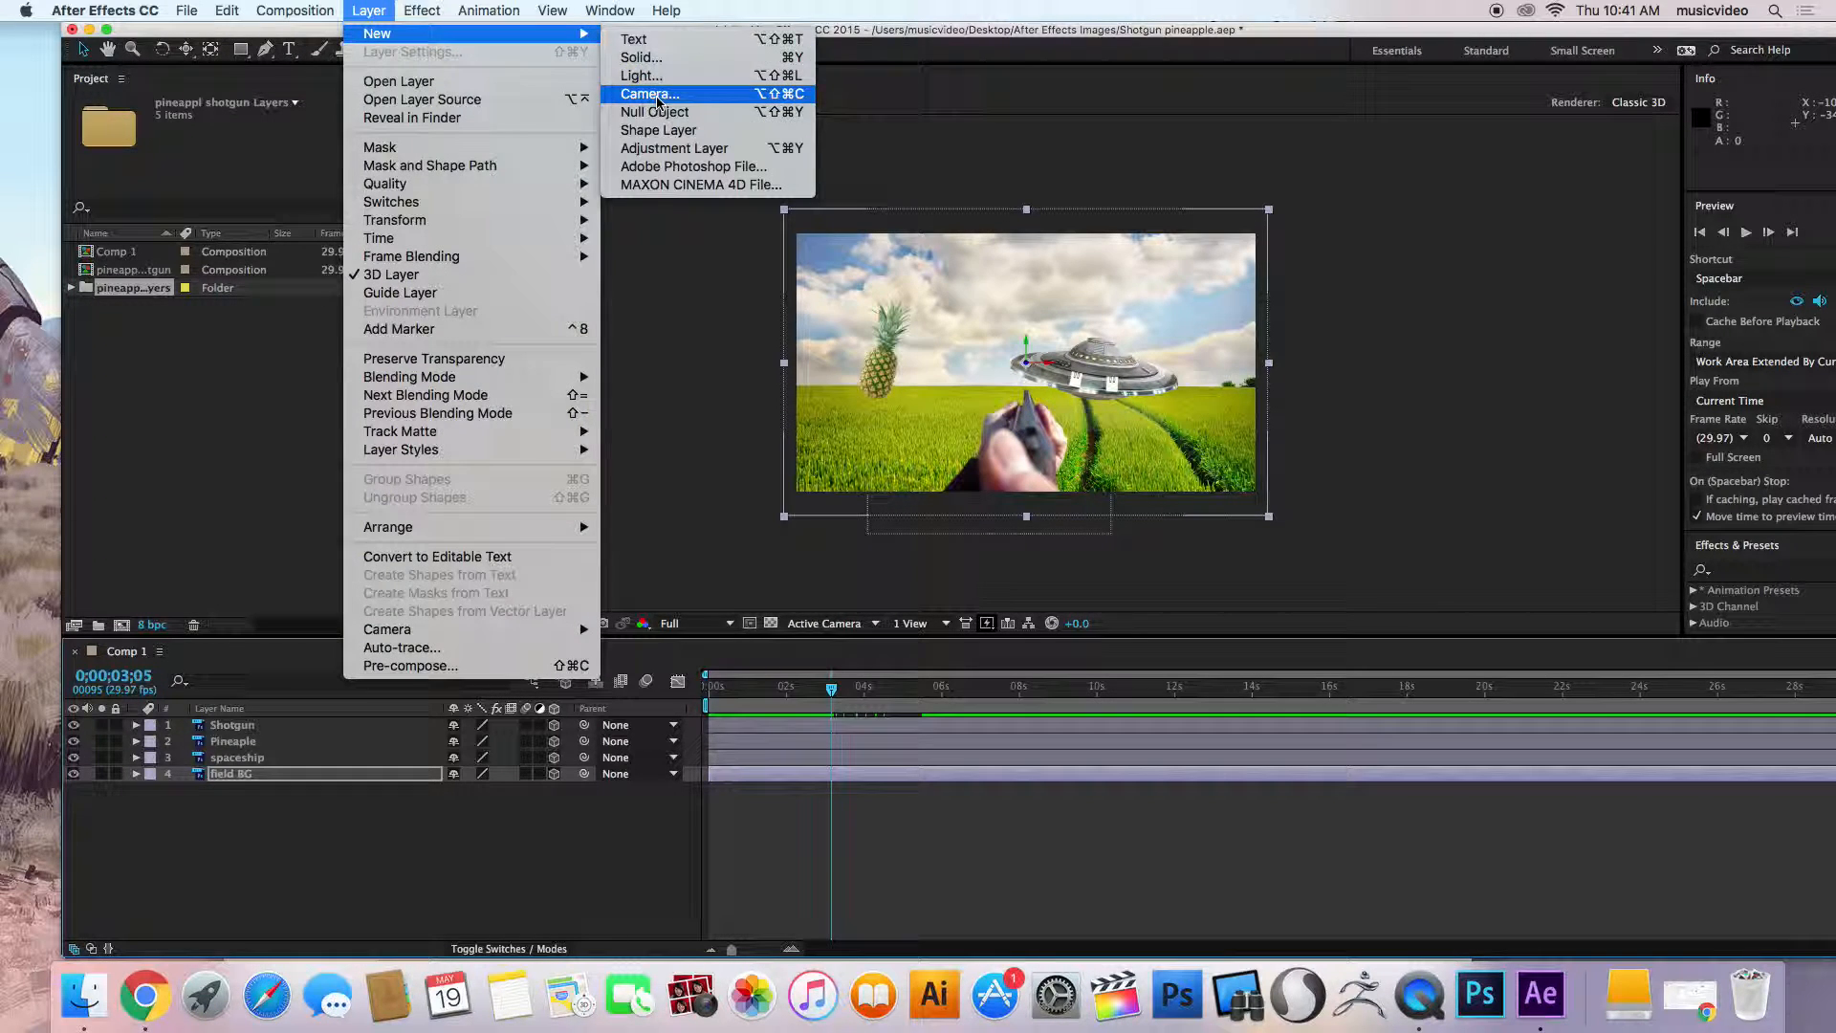
left_click(656, 102)
left_click(1244, 695)
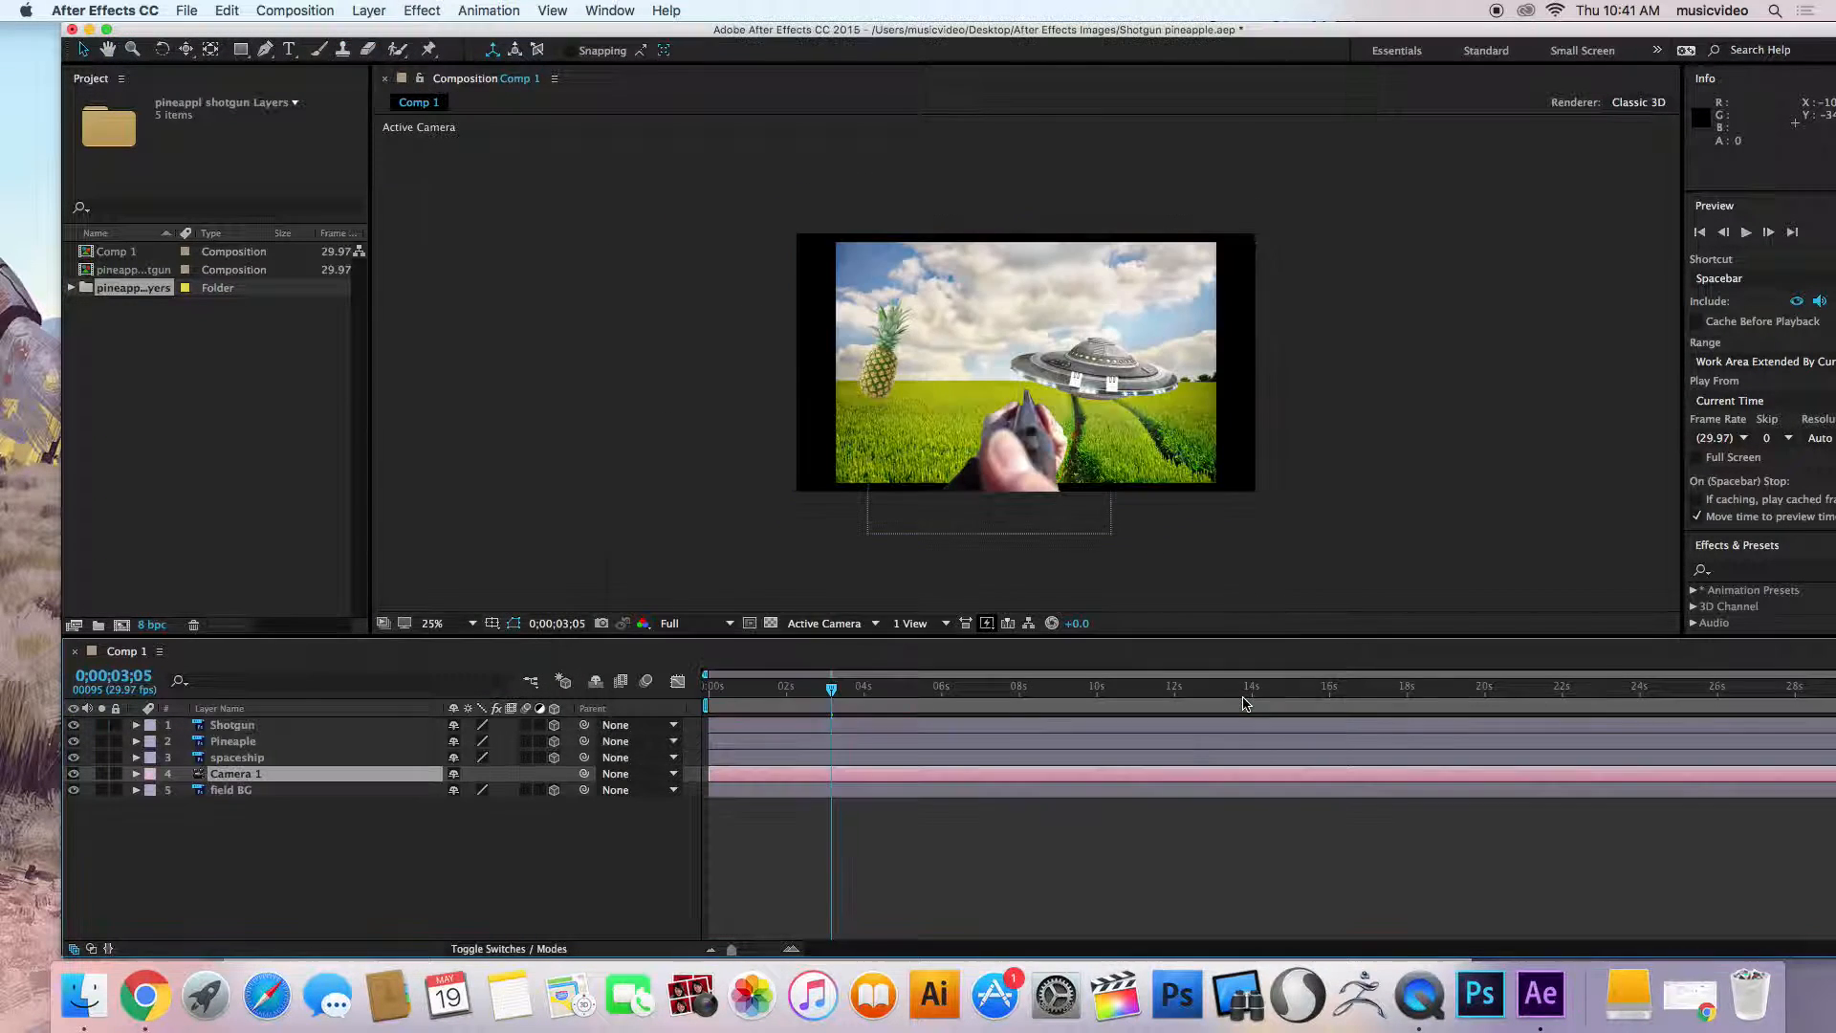
left_click_drag(238, 777, 246, 727)
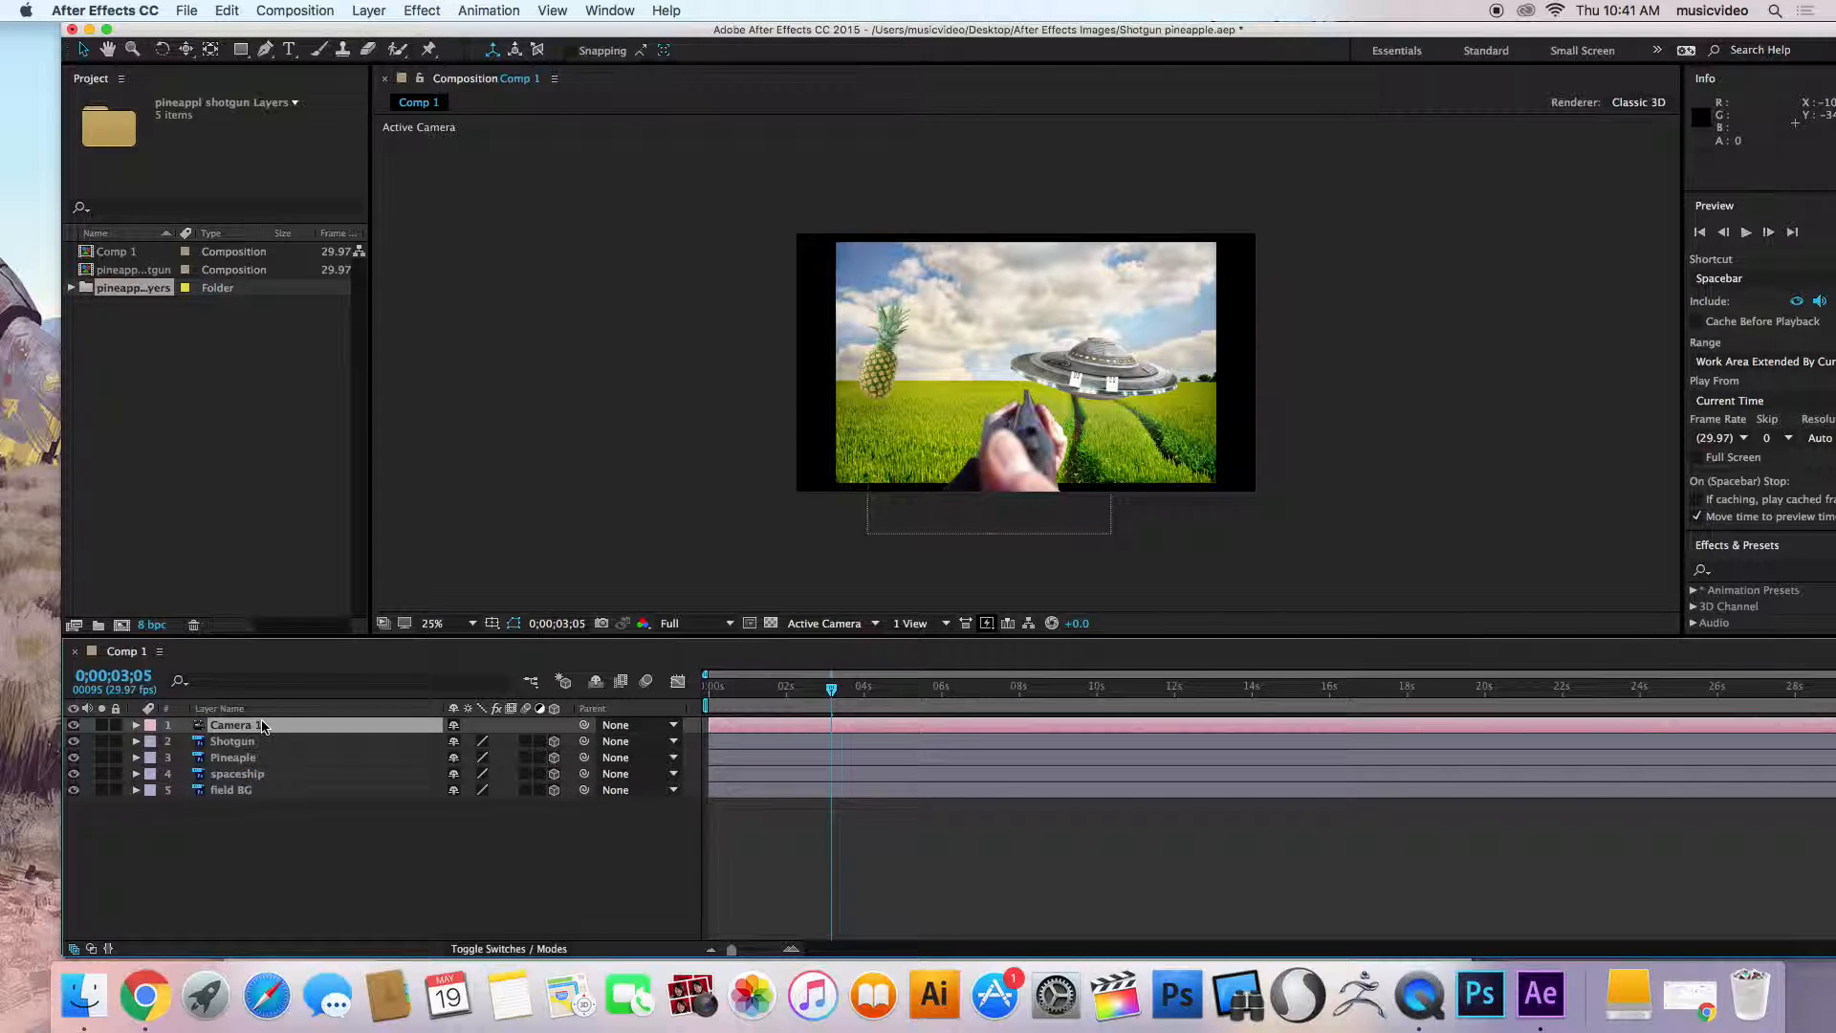
left_click(315, 790)
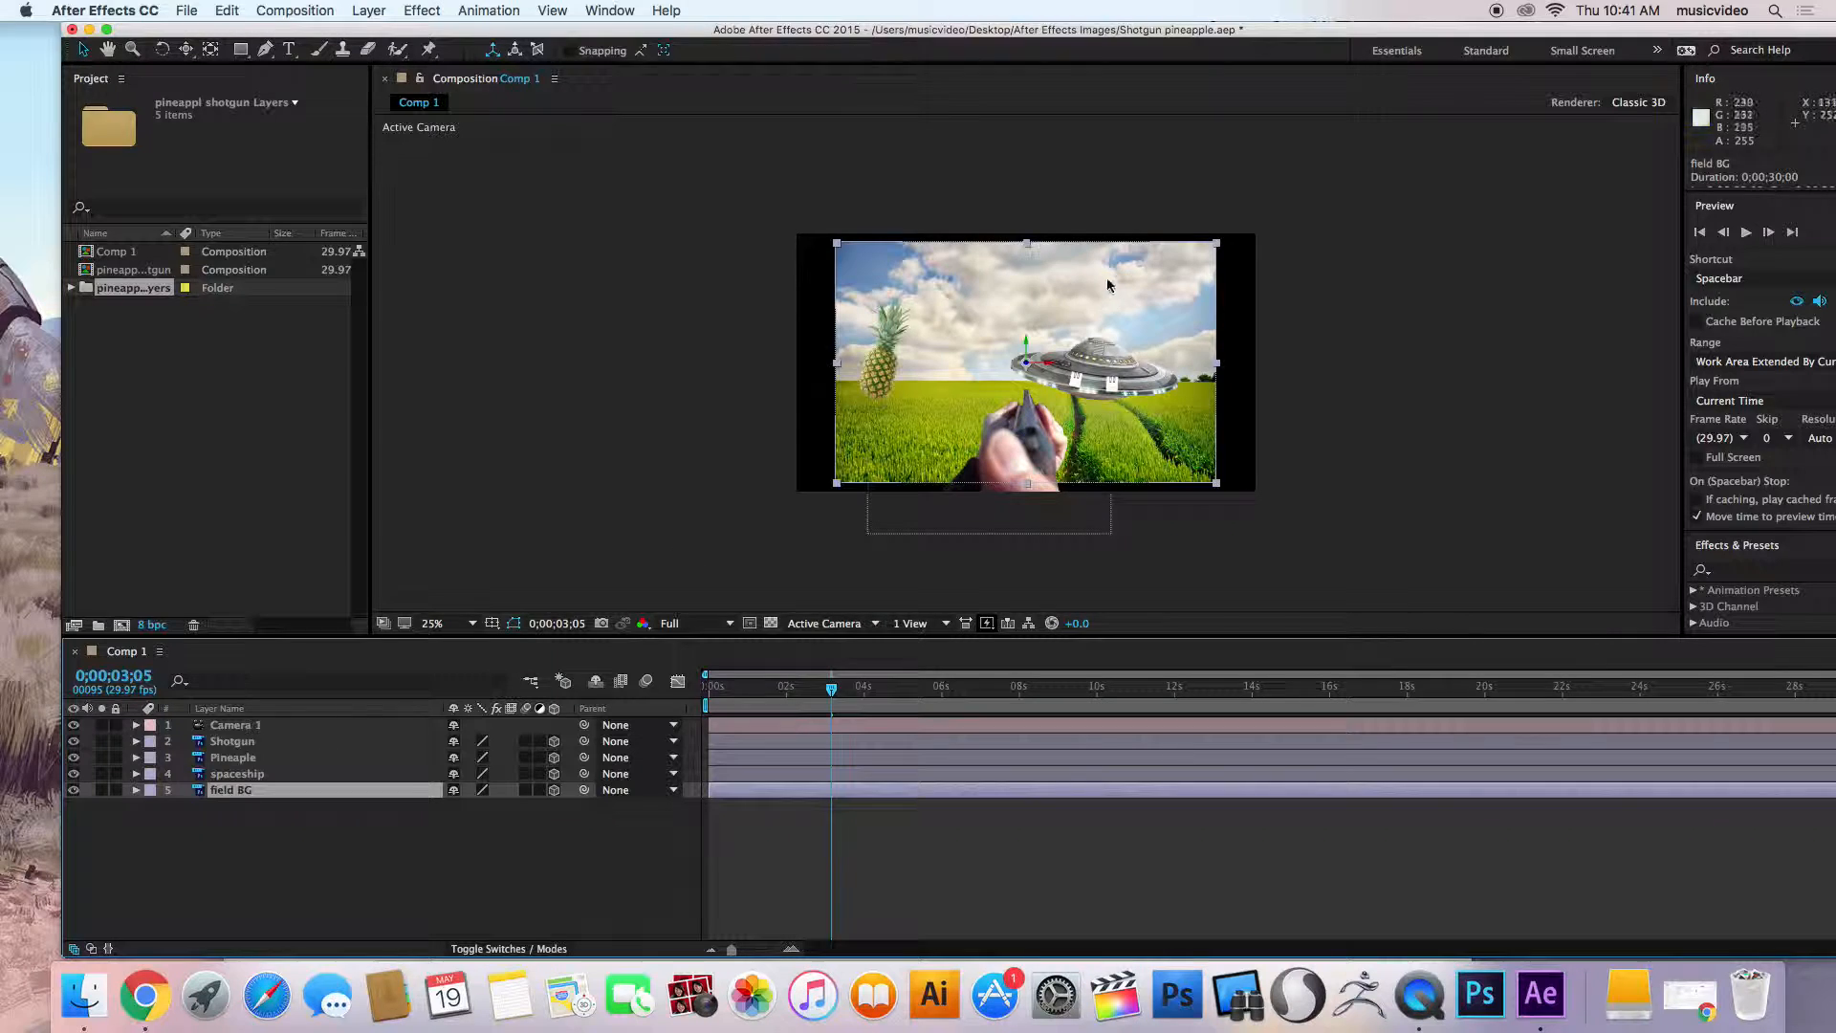
left_click_drag(835, 244, 794, 223)
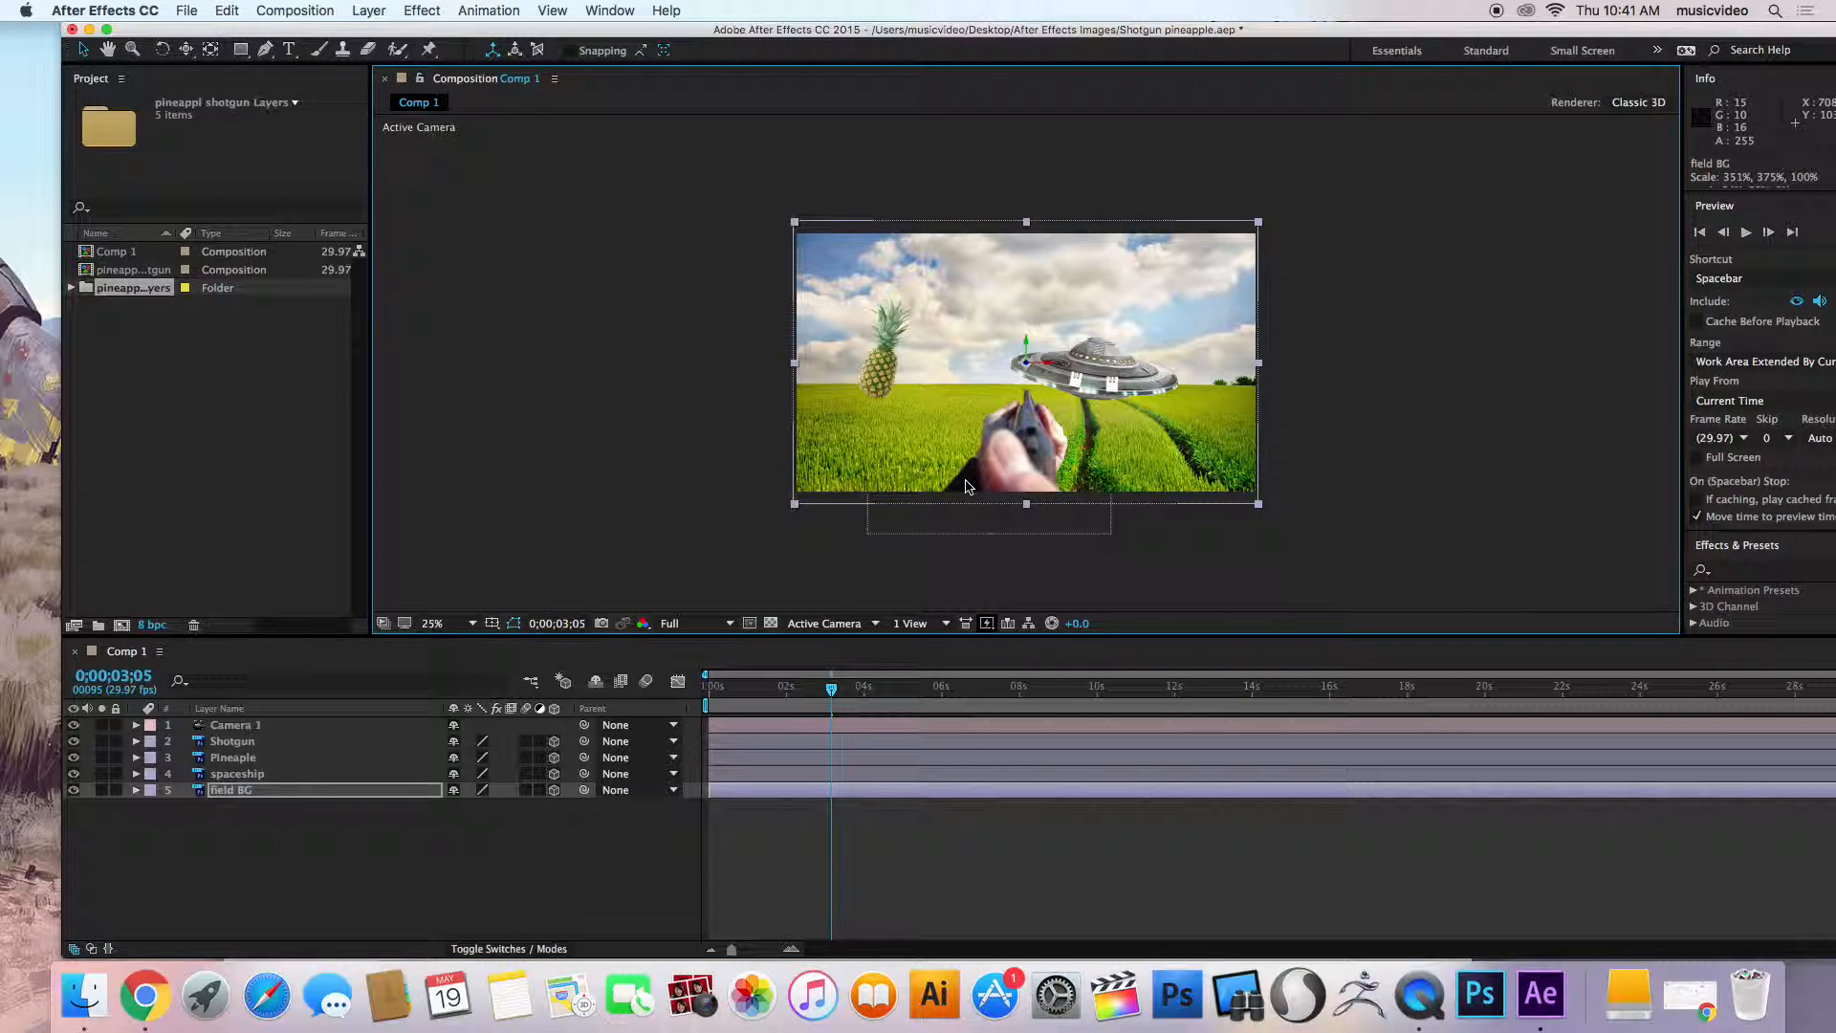
Expand the transform properties of the Camera 1 layer.
left_click(222, 724)
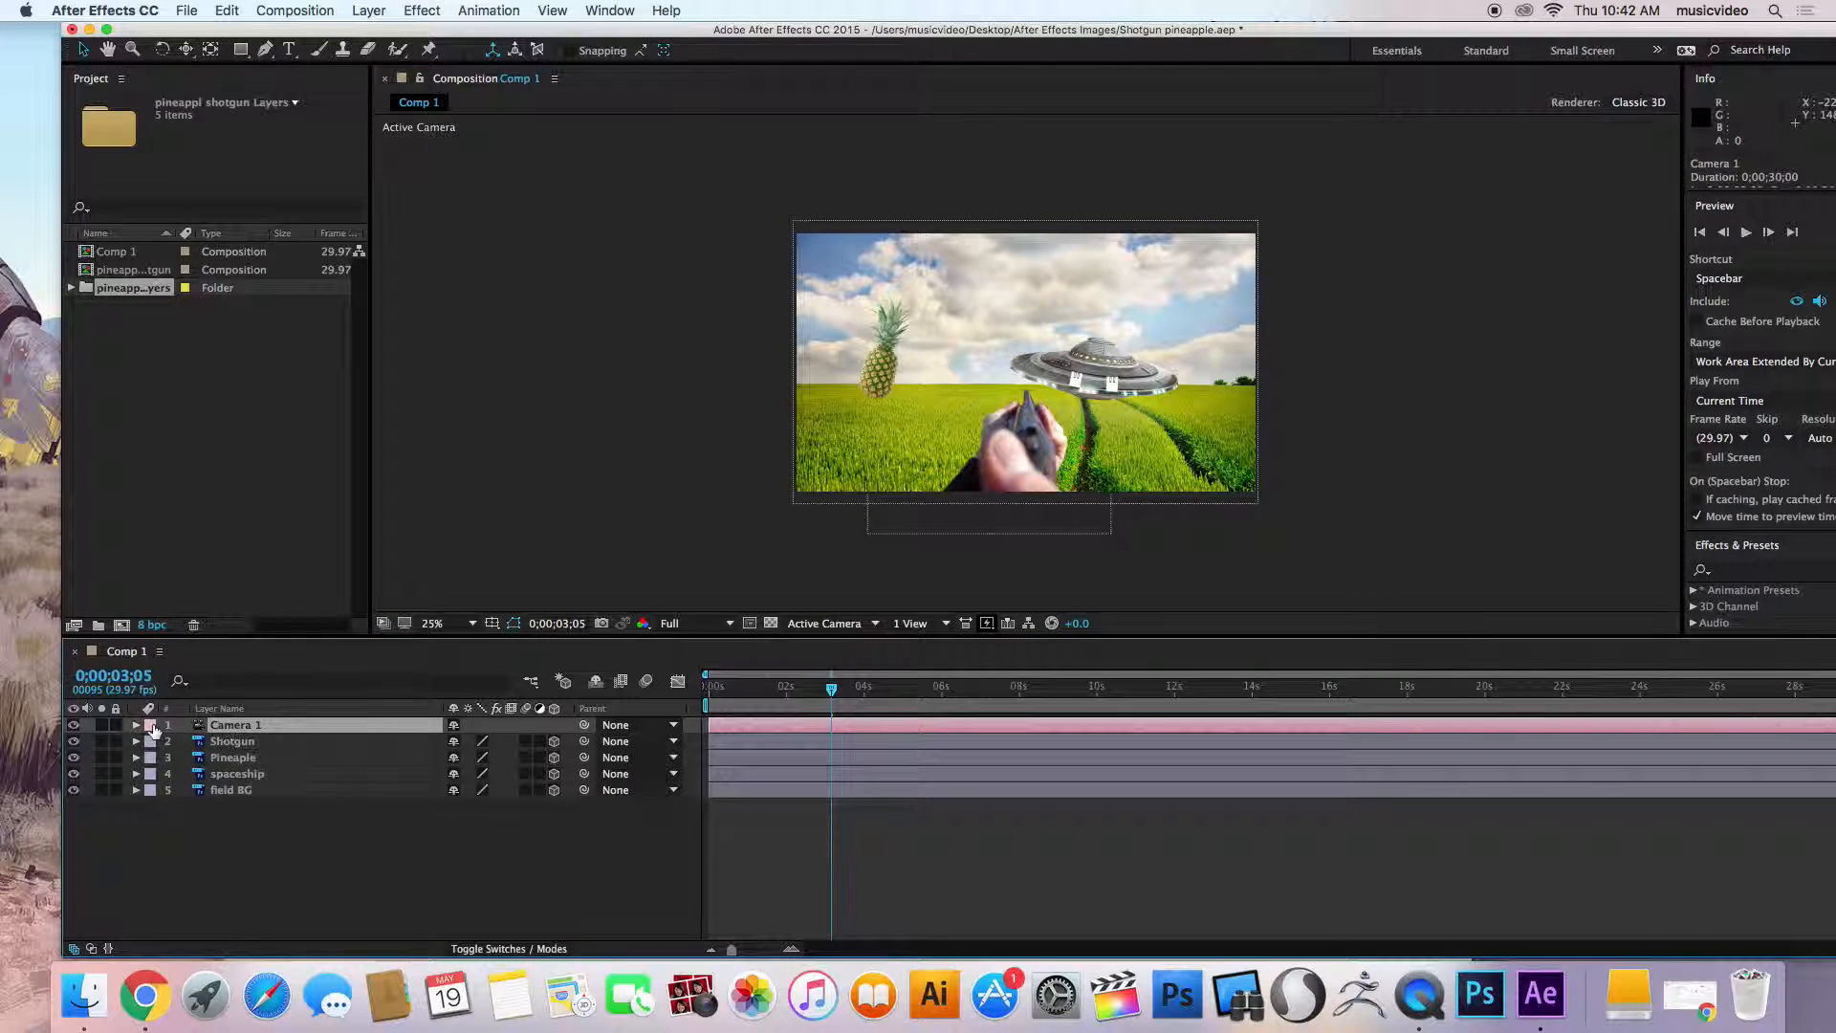
left_click(136, 725)
left_click(152, 741)
left_click(183, 758)
left_click(183, 774)
left_click(184, 790)
left_click(183, 806)
left_click(183, 822)
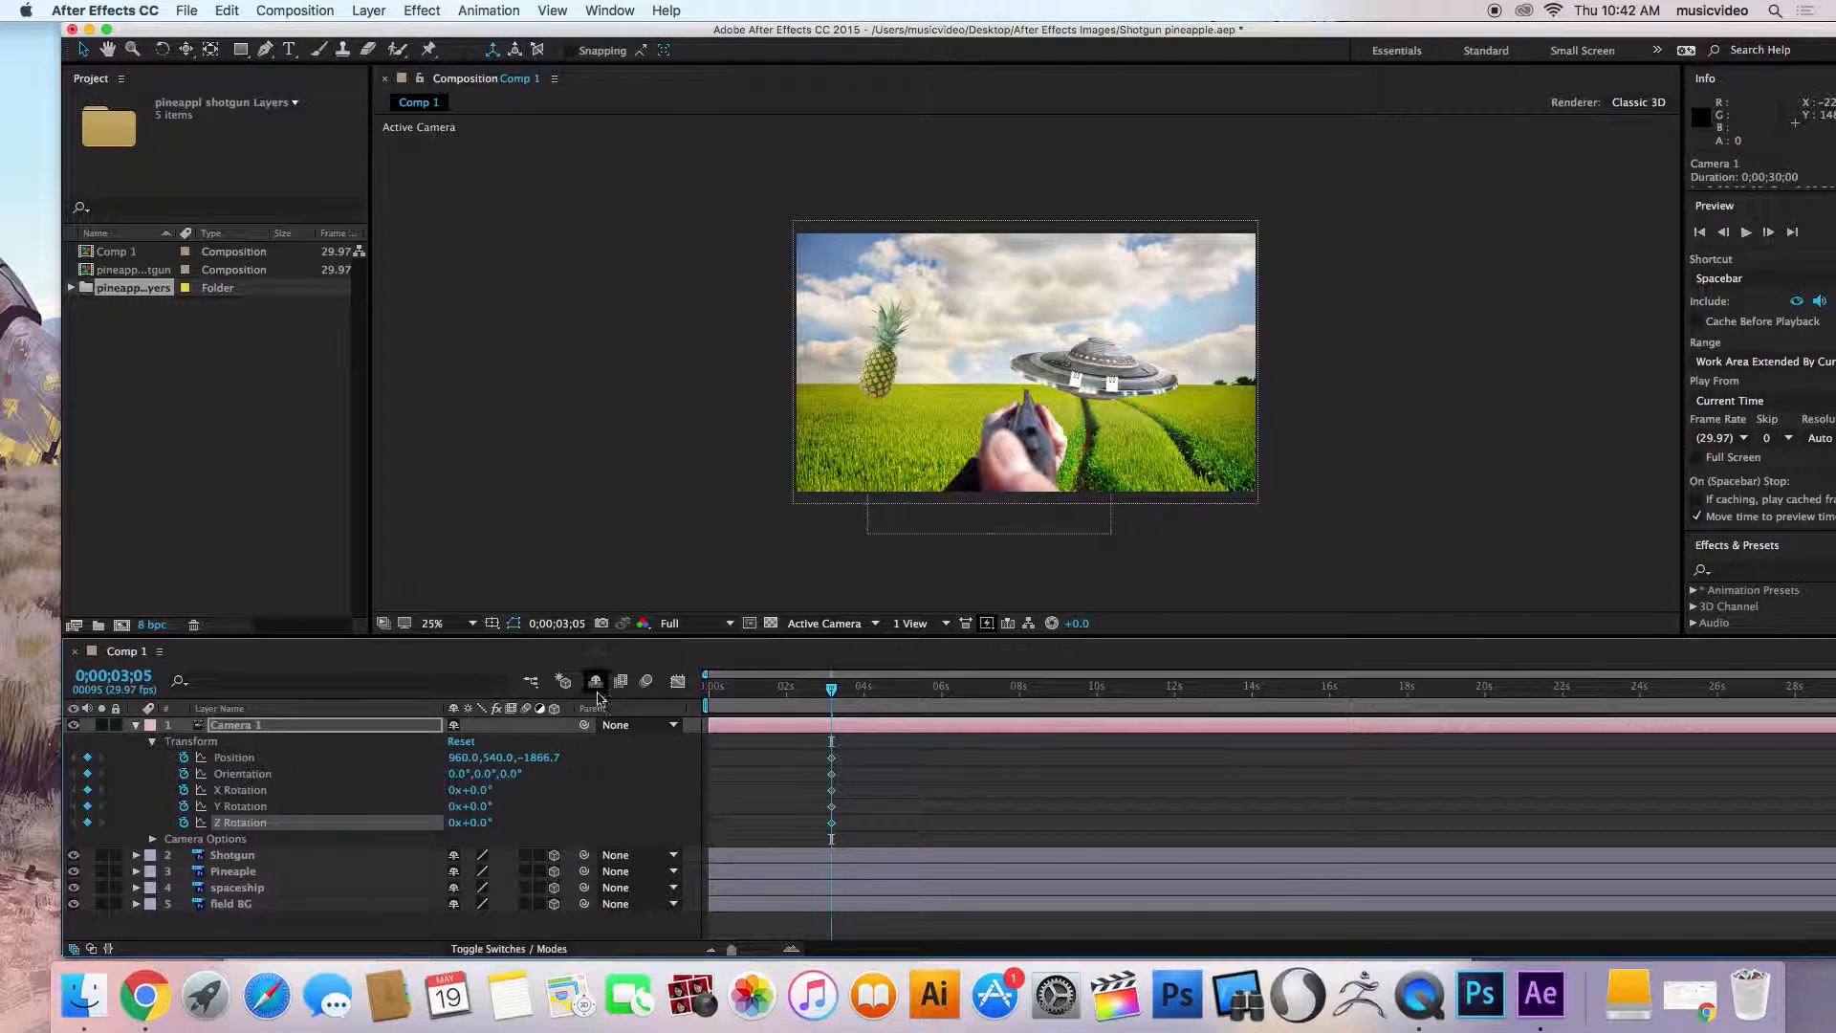
left_click(184, 757)
left_click(184, 774)
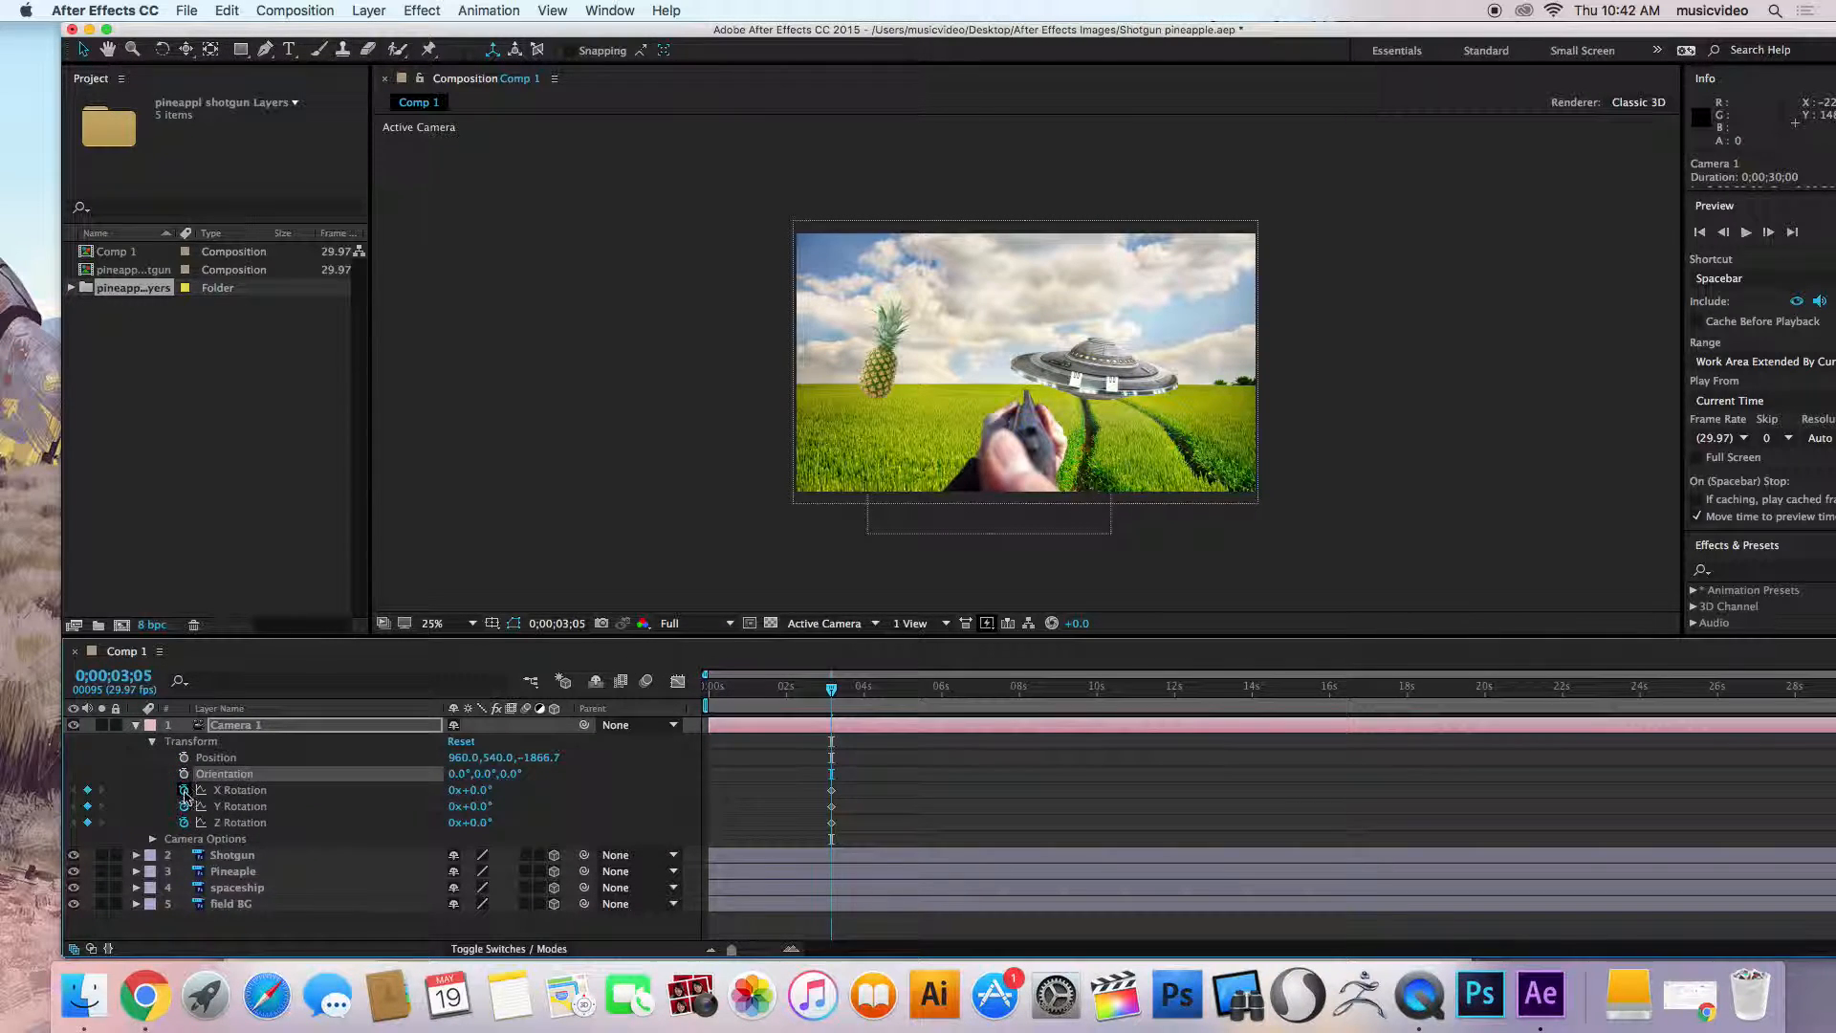
left_click(183, 790)
left_click(183, 806)
left_click(184, 822)
At 0;00;00;00, set starting keyframes for the camera's Position, Orientation and X, Y and Z Rotation.
left_click_drag(827, 708, 709, 708)
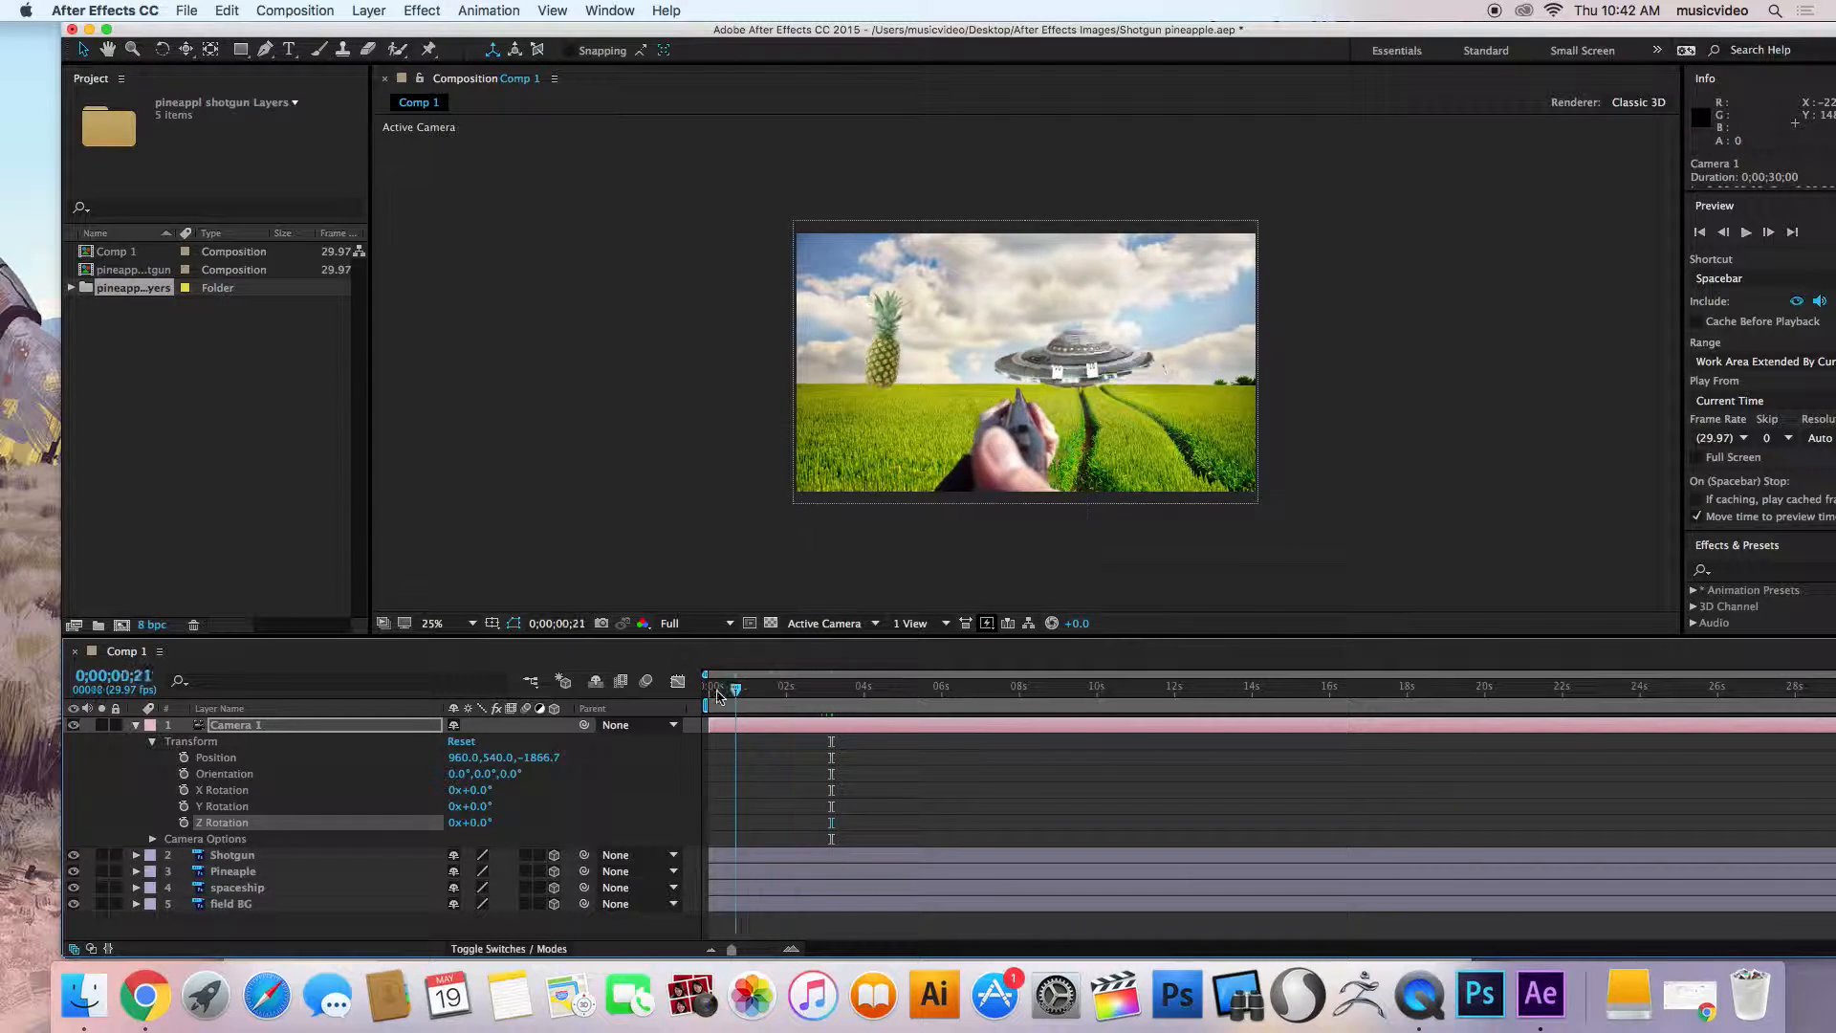
left_click(184, 757)
left_click(183, 773)
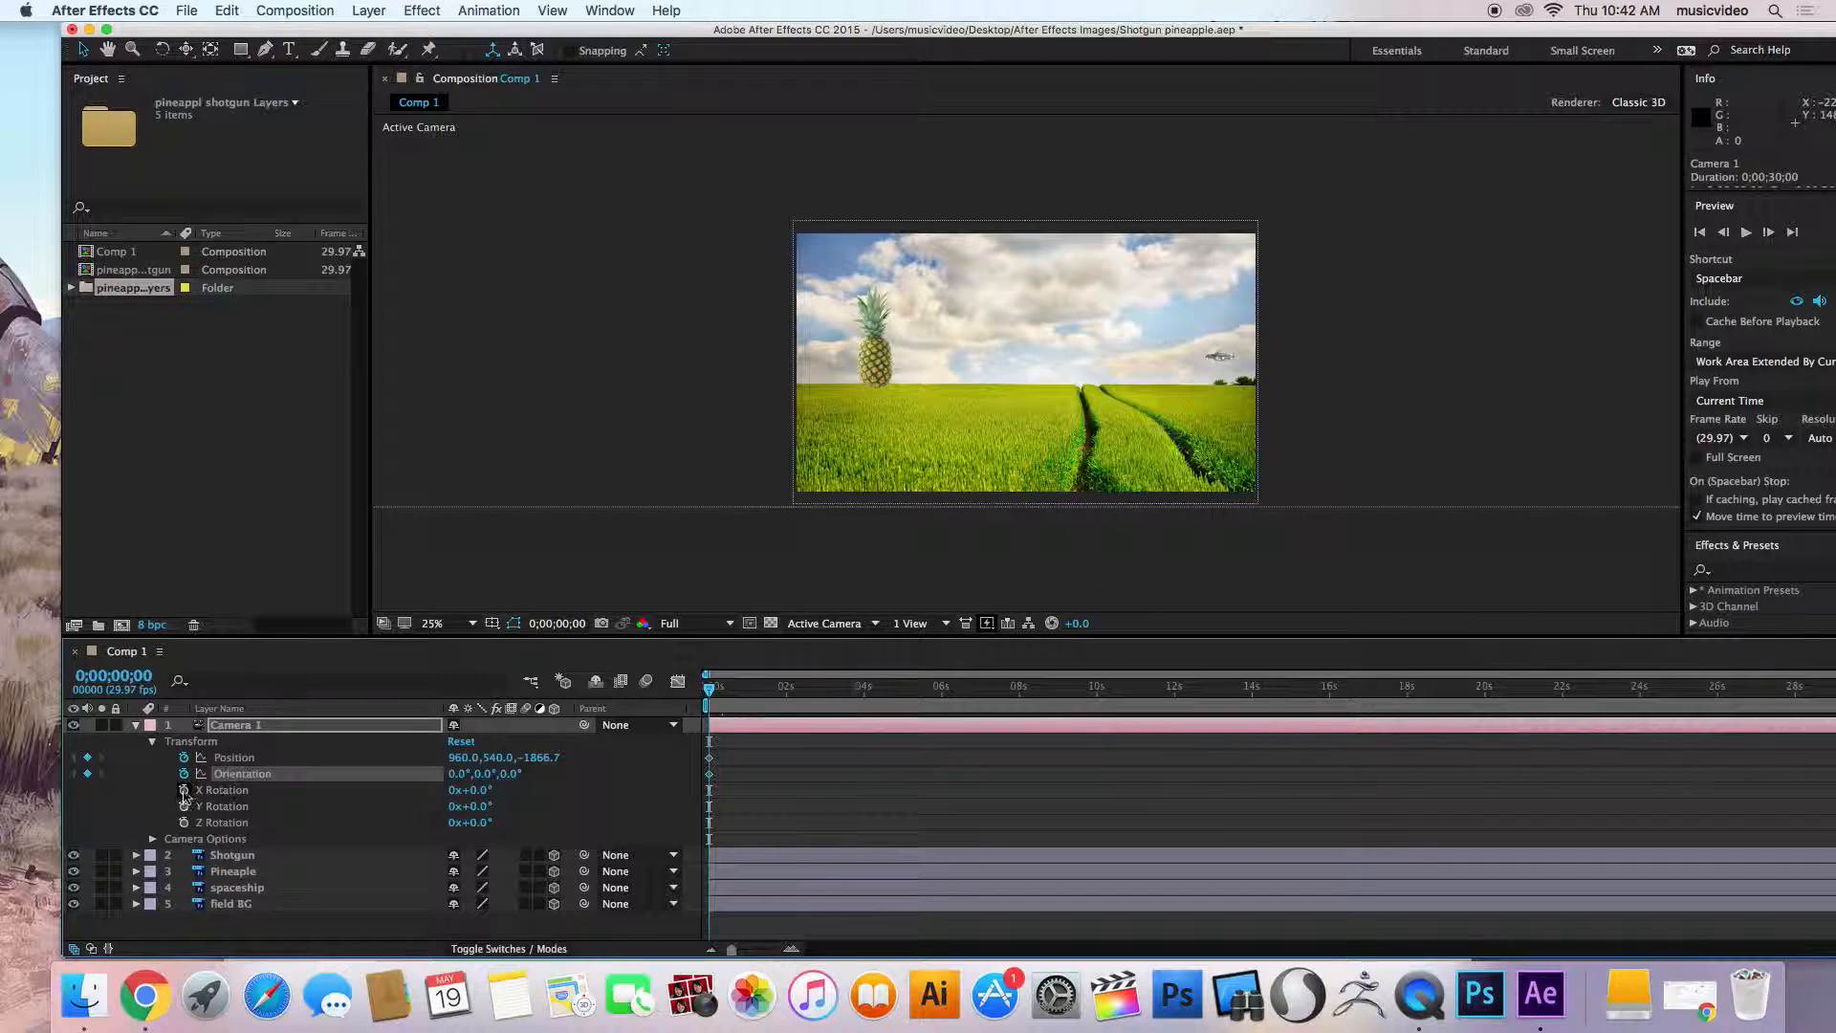
left_click(184, 789)
left_click(184, 806)
left_click(183, 822)
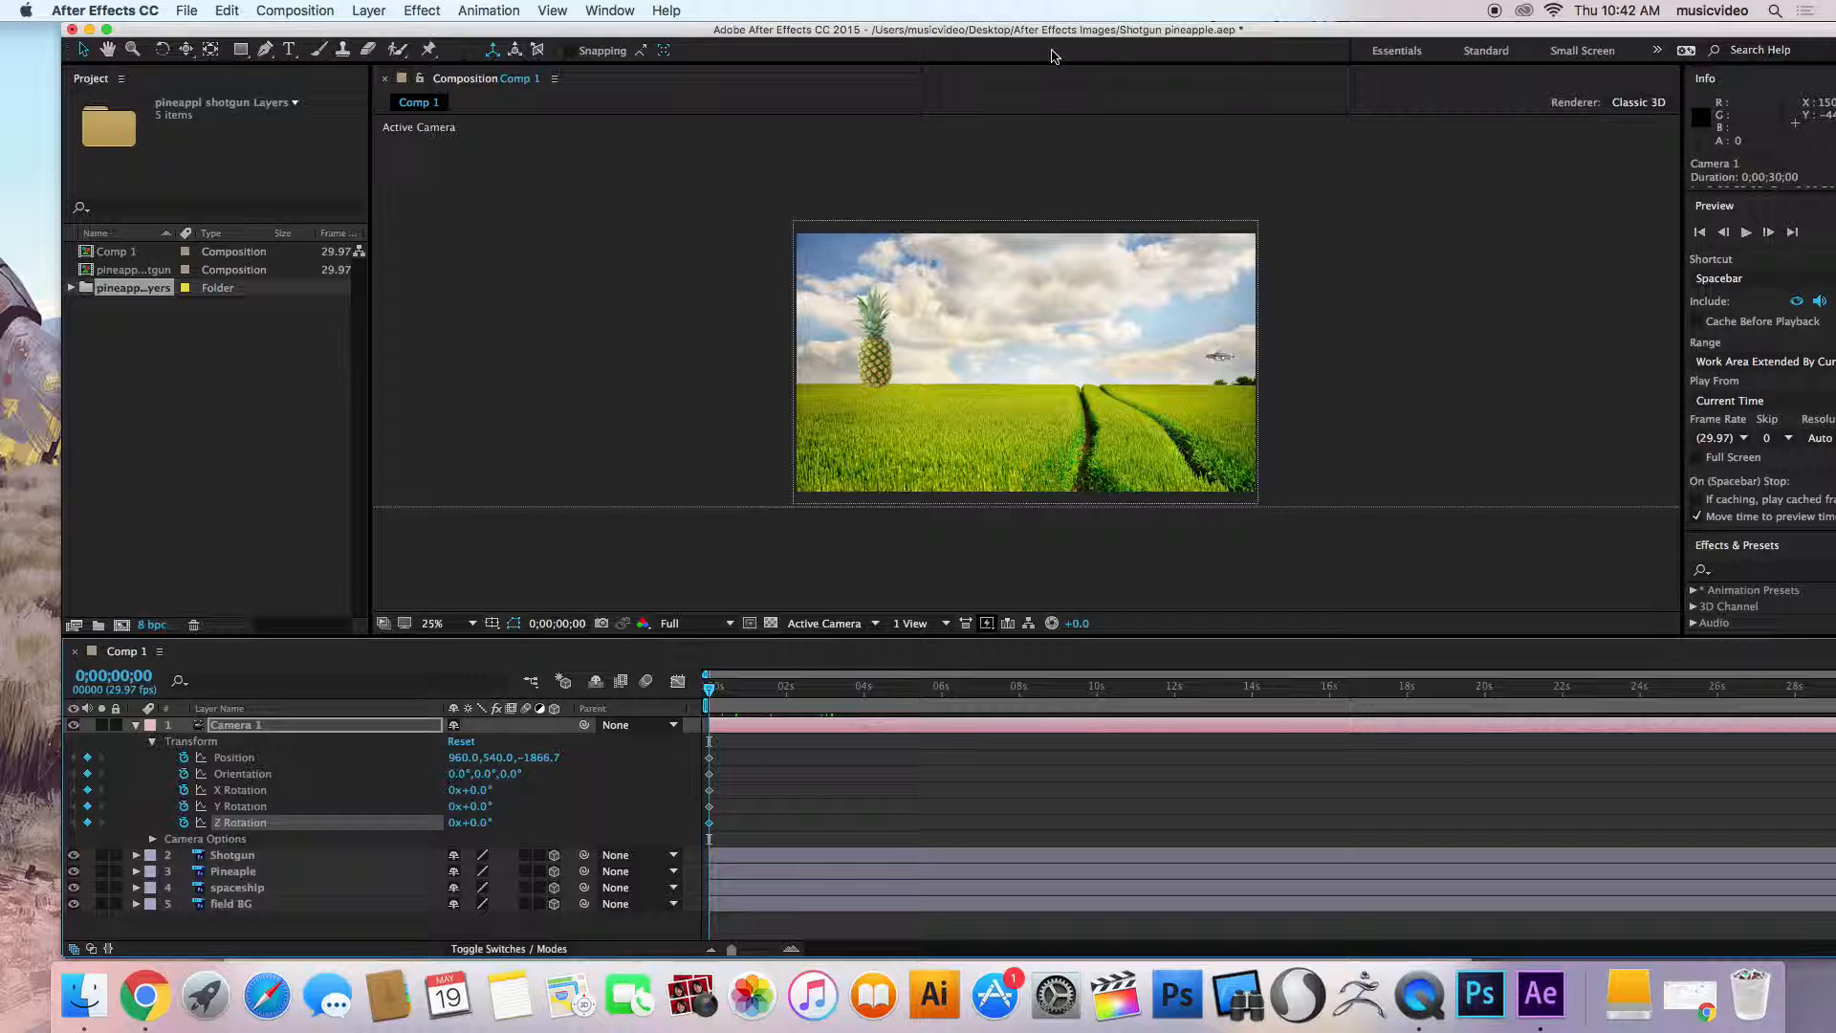
Shorten the work area to end just before 7 seconds, preview it and return to the first frame.
left_click_drag(1069, 34, 1014, 29)
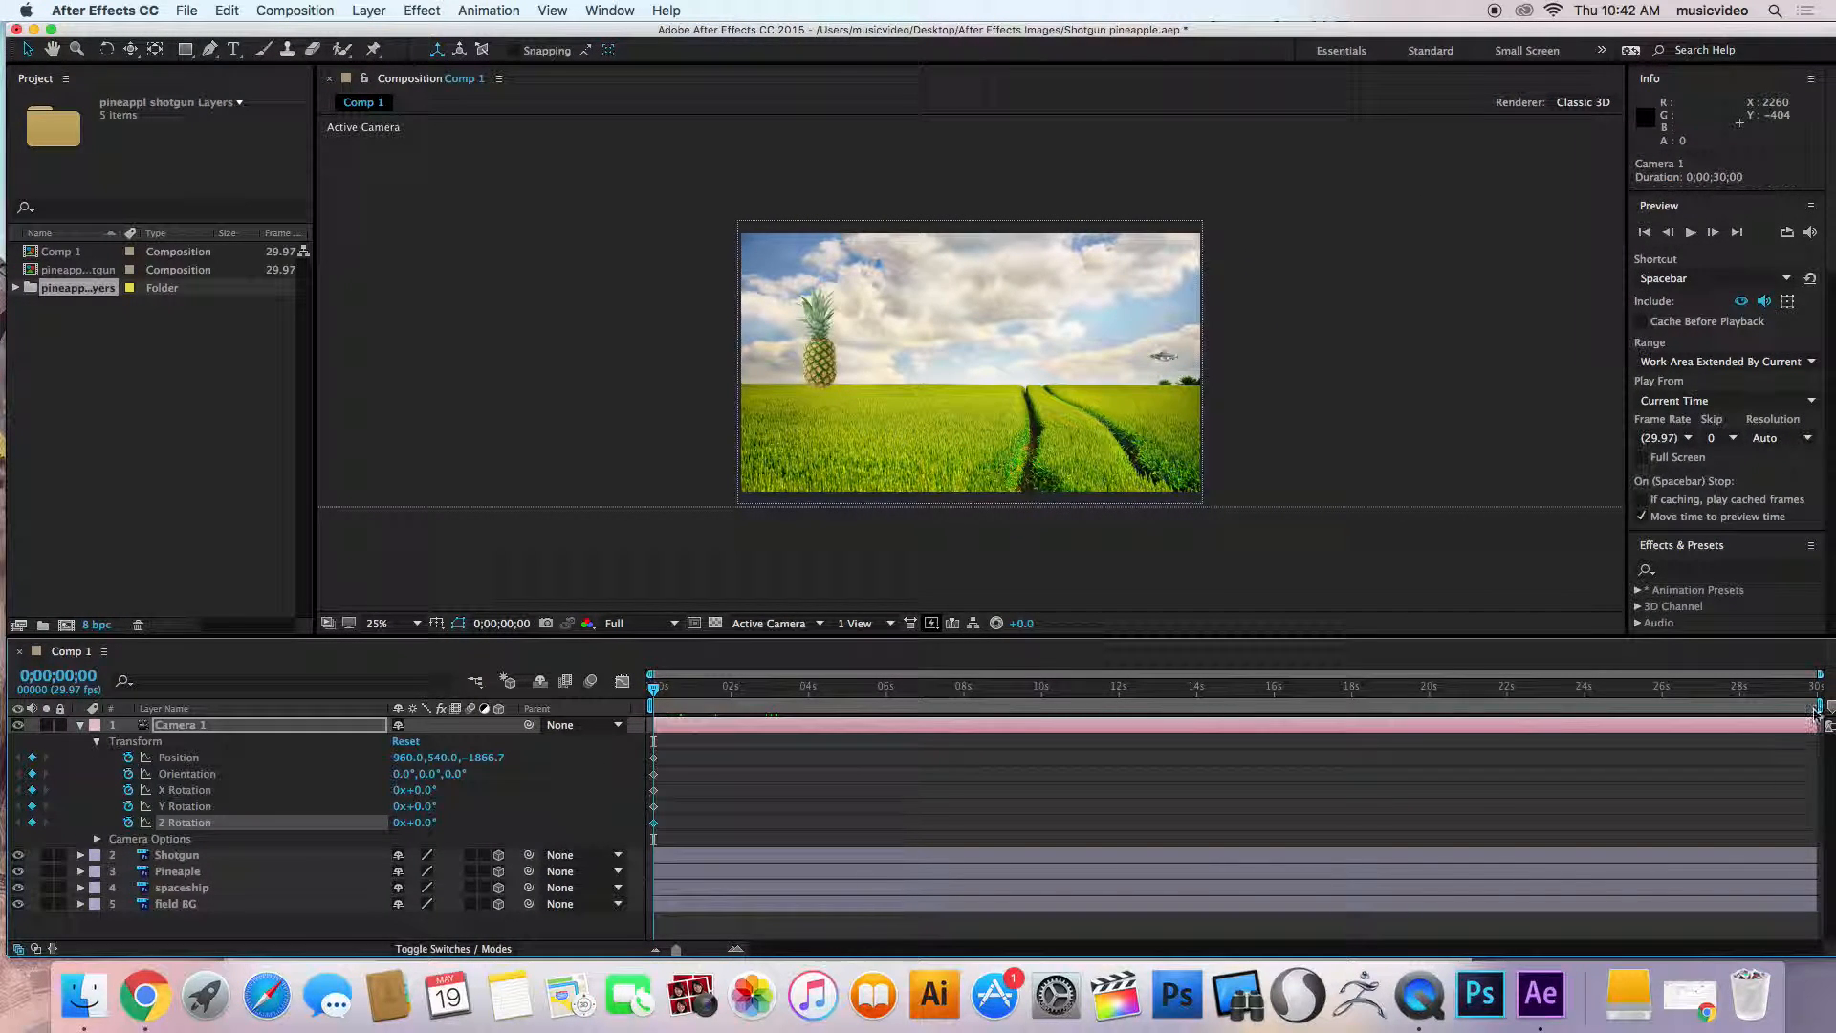
left_click_drag(1821, 706, 921, 706)
key("space")
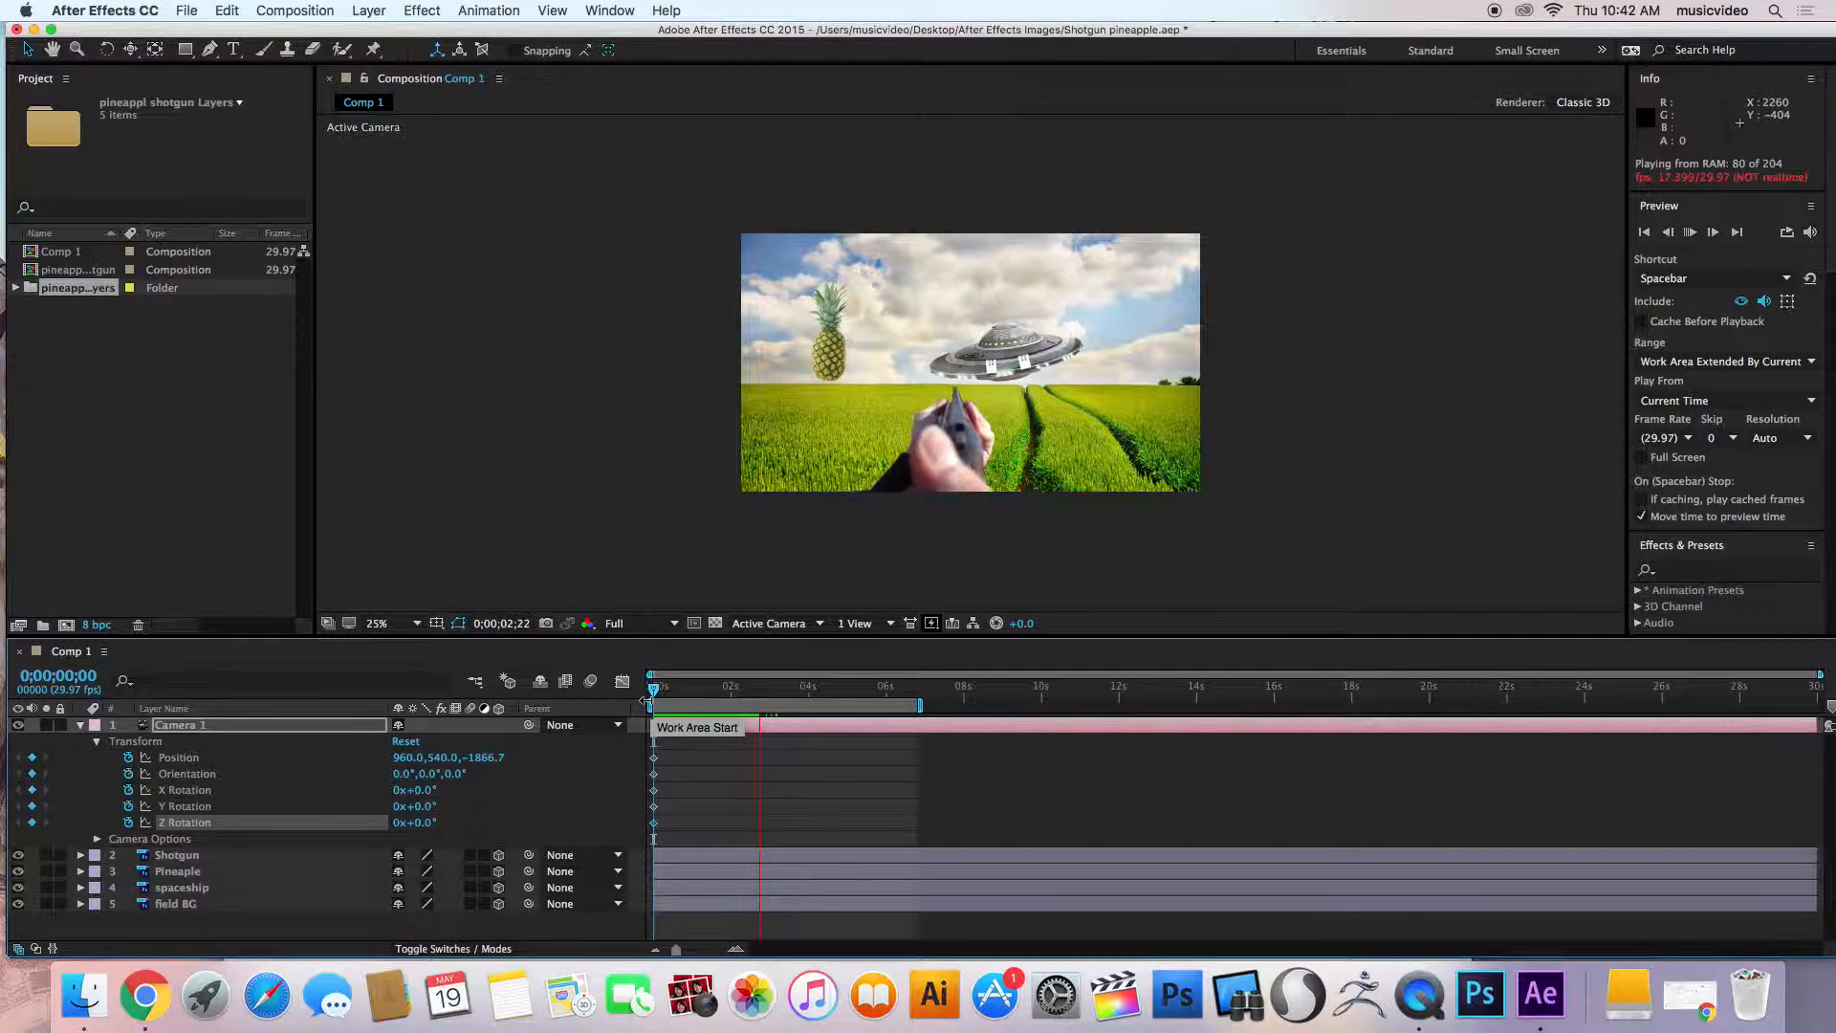
key("space")
left_click_drag(762, 691, 638, 695)
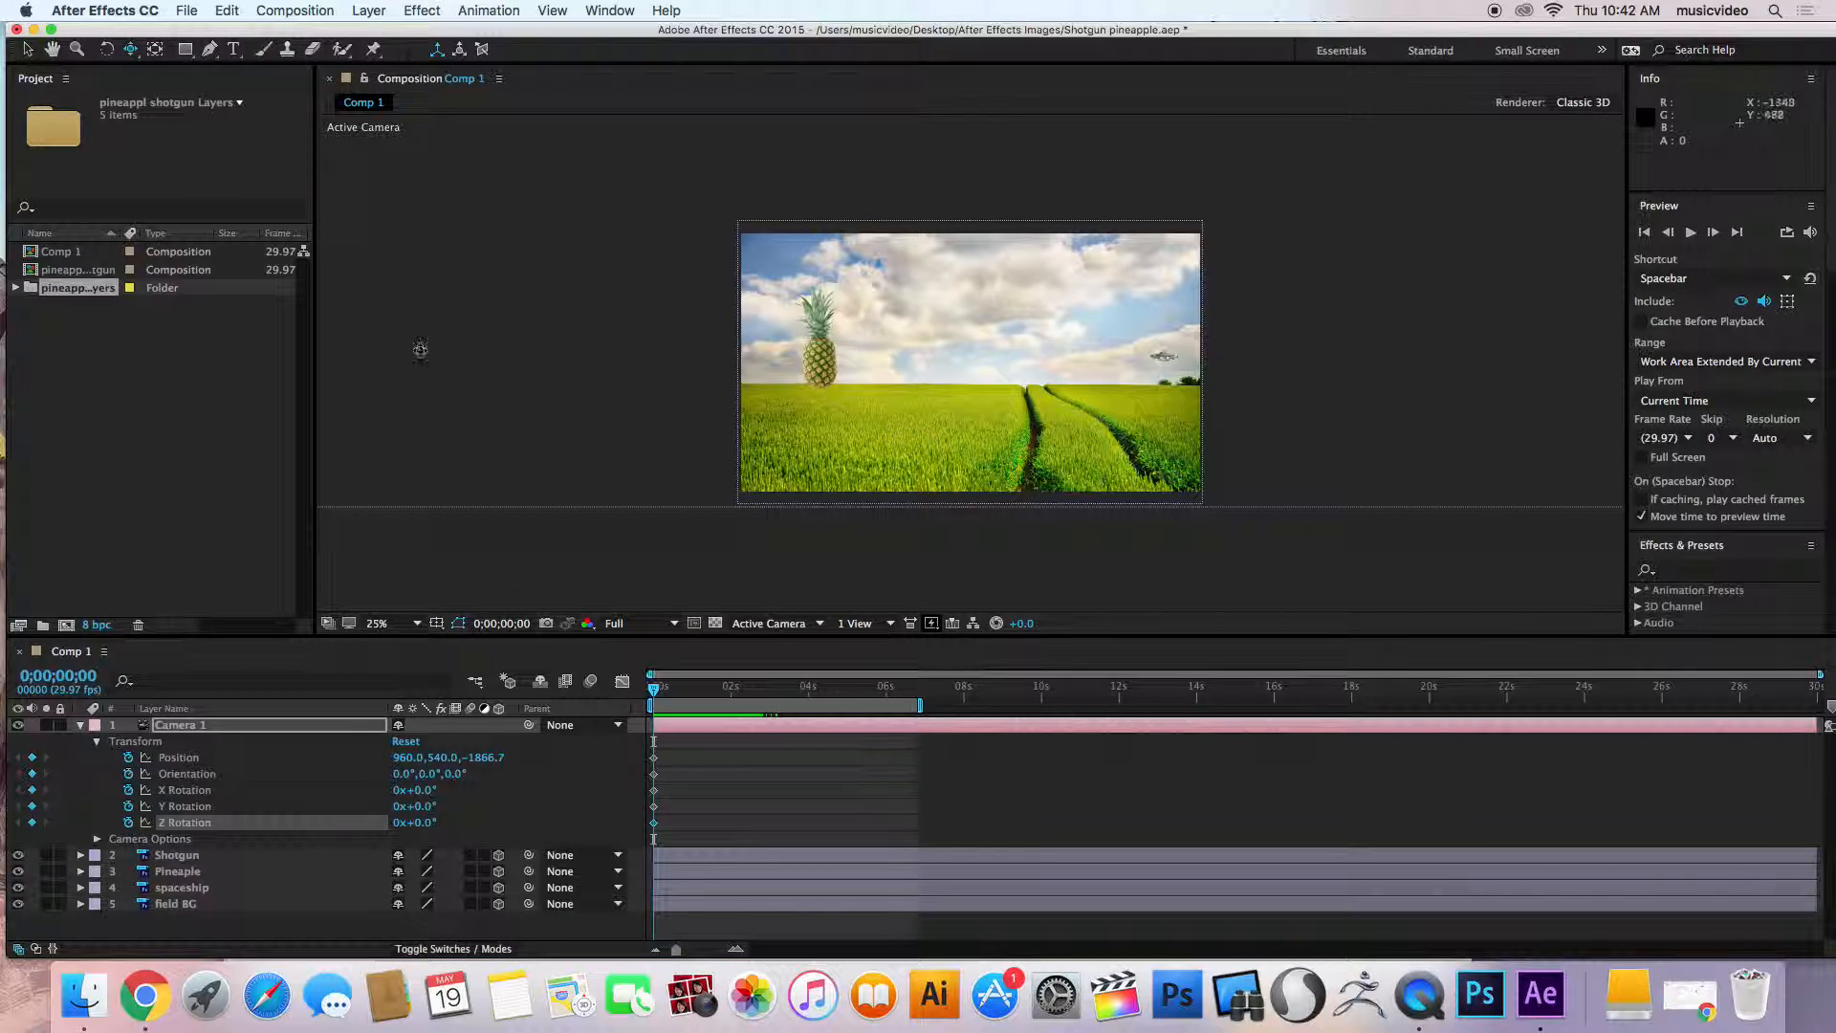
Keyframe the camera's Position at 956, 624, -1866.7 at 0;00;00;16 and adjust the camera again at 0;00;00;27.
left_click_drag(663, 698, 676, 705)
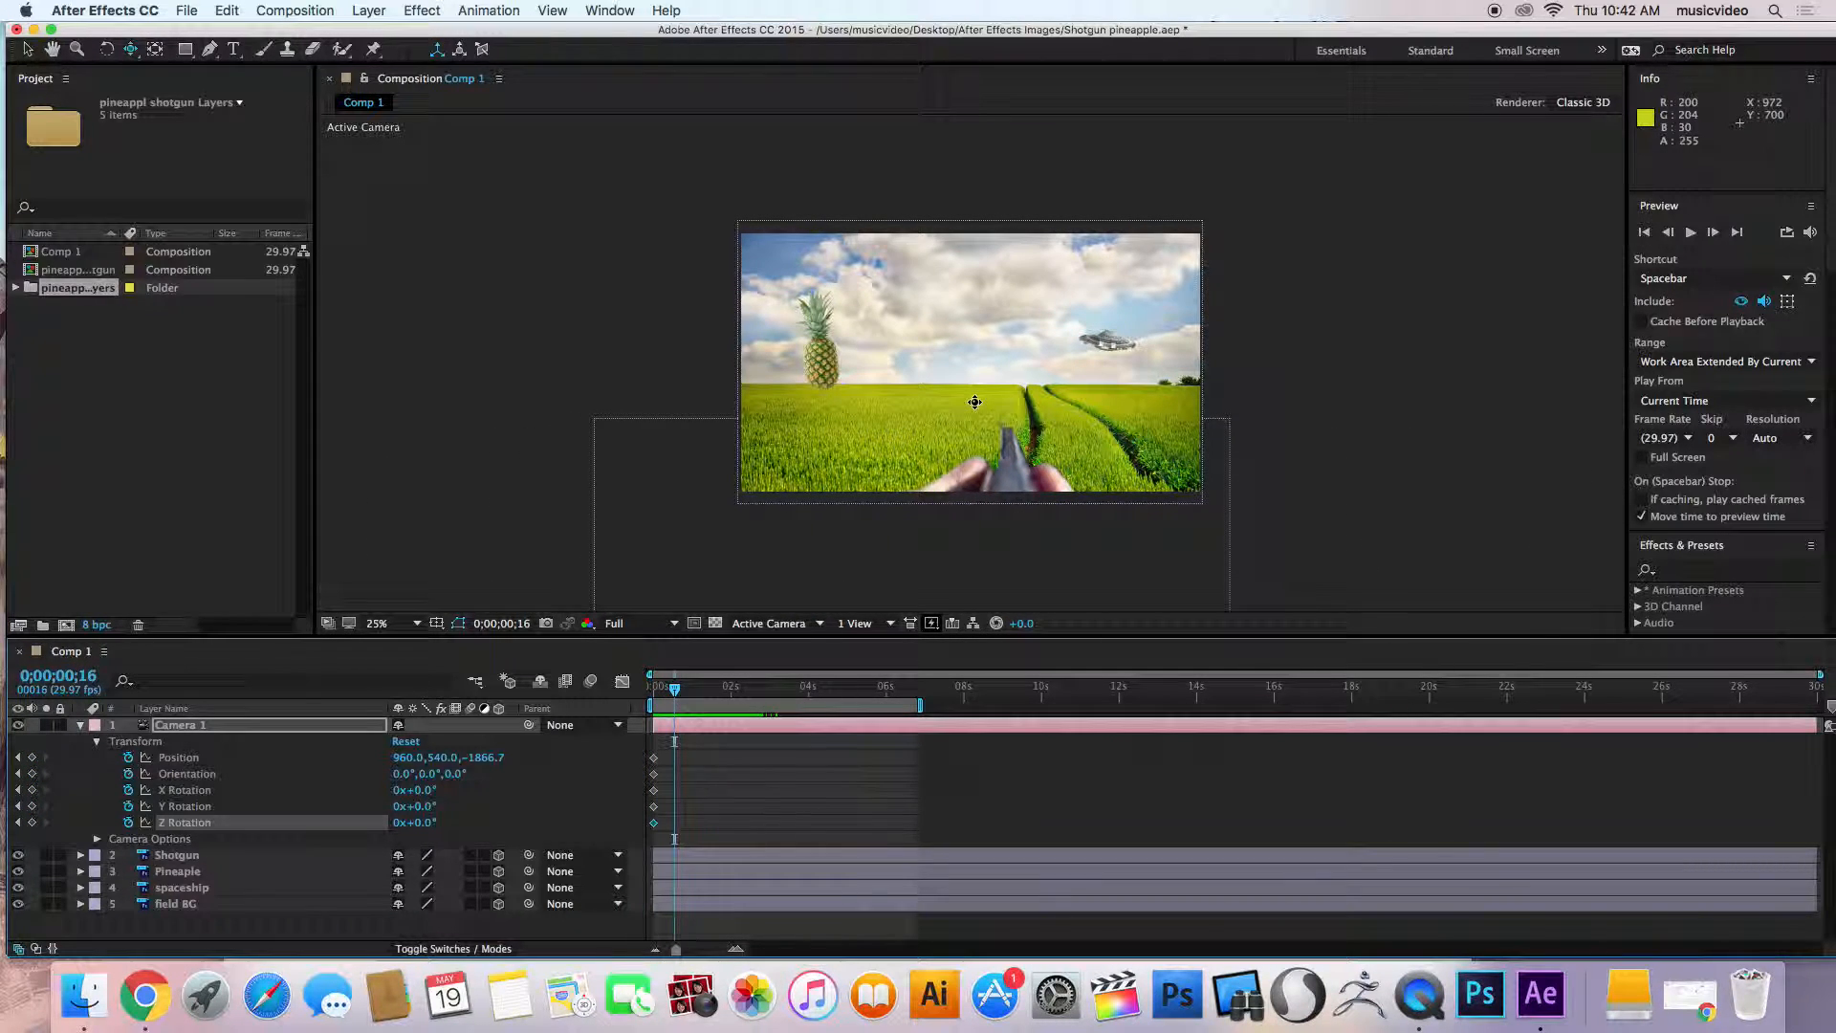
left_click_drag(974, 402, 975, 380)
left_click_drag(677, 695, 689, 694)
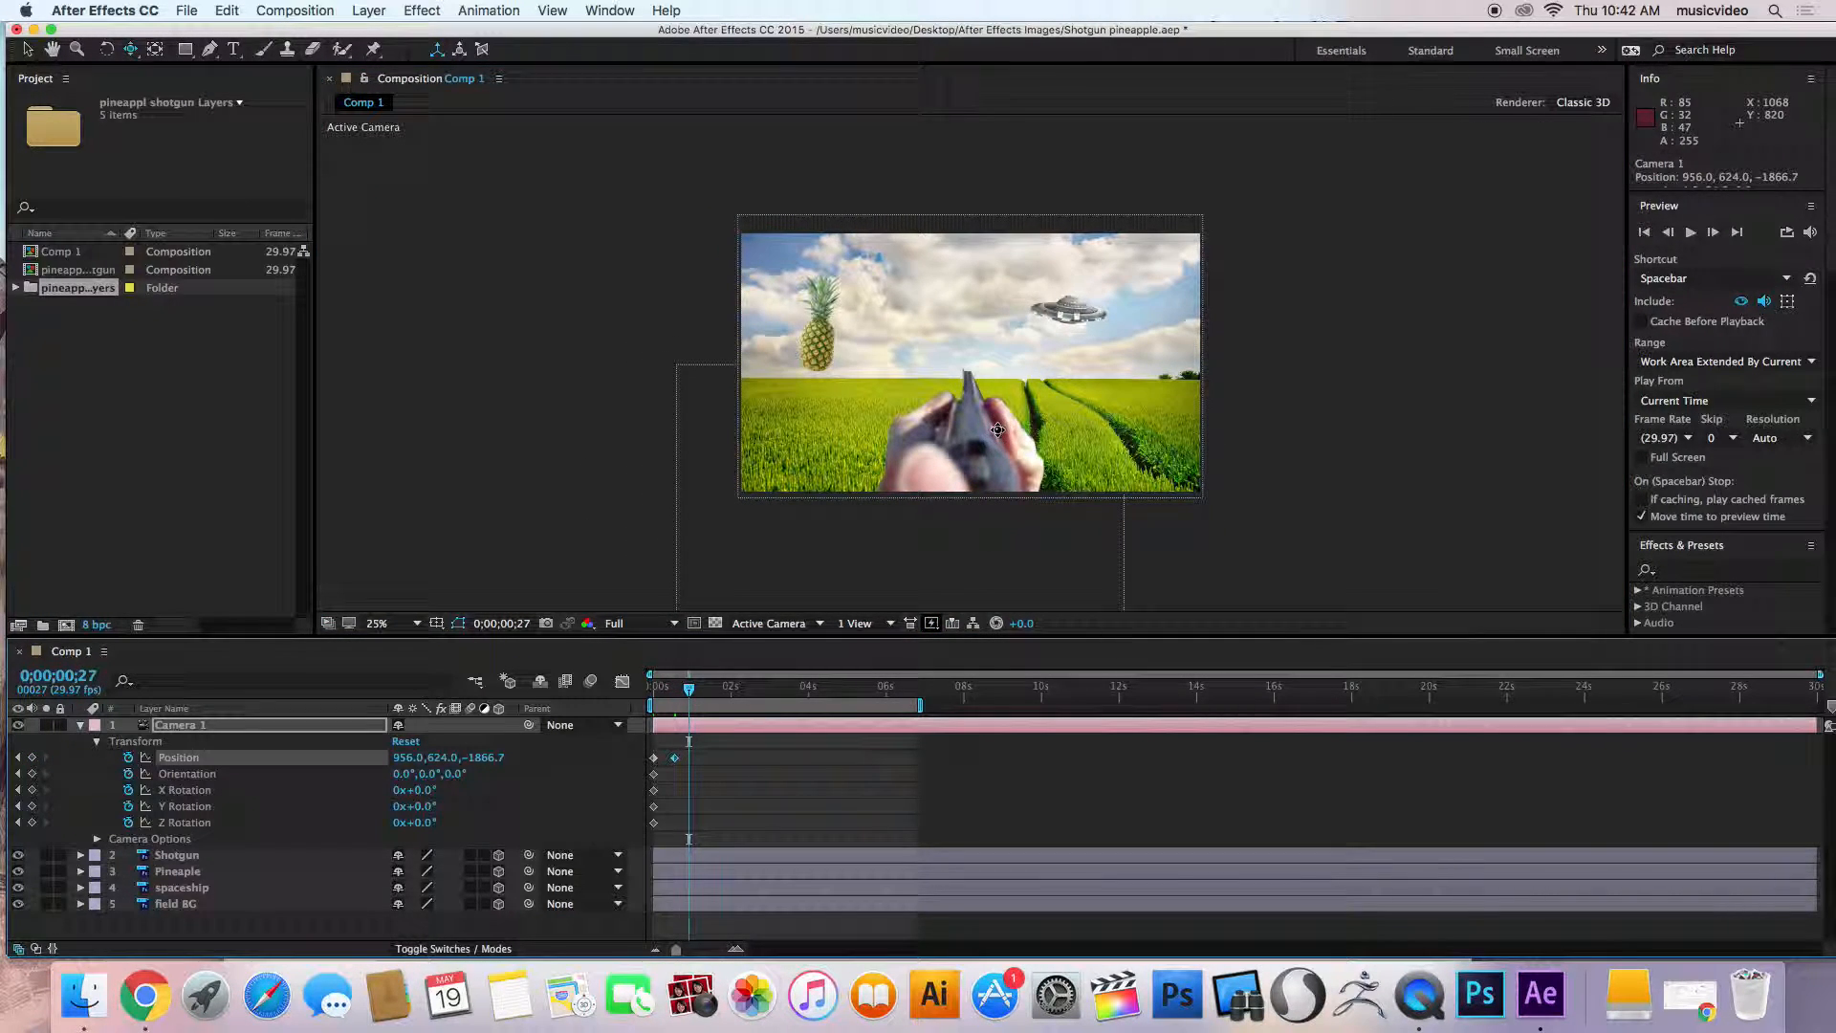
left_click_drag(989, 431, 970, 507)
At 0;00;01;13, push the camera in to a Z position of -1222.7 and turn it to an orientation of 0°, 356°, 0°.
left_click_drag(689, 695, 711, 701)
left_click_drag(923, 455, 966, 327)
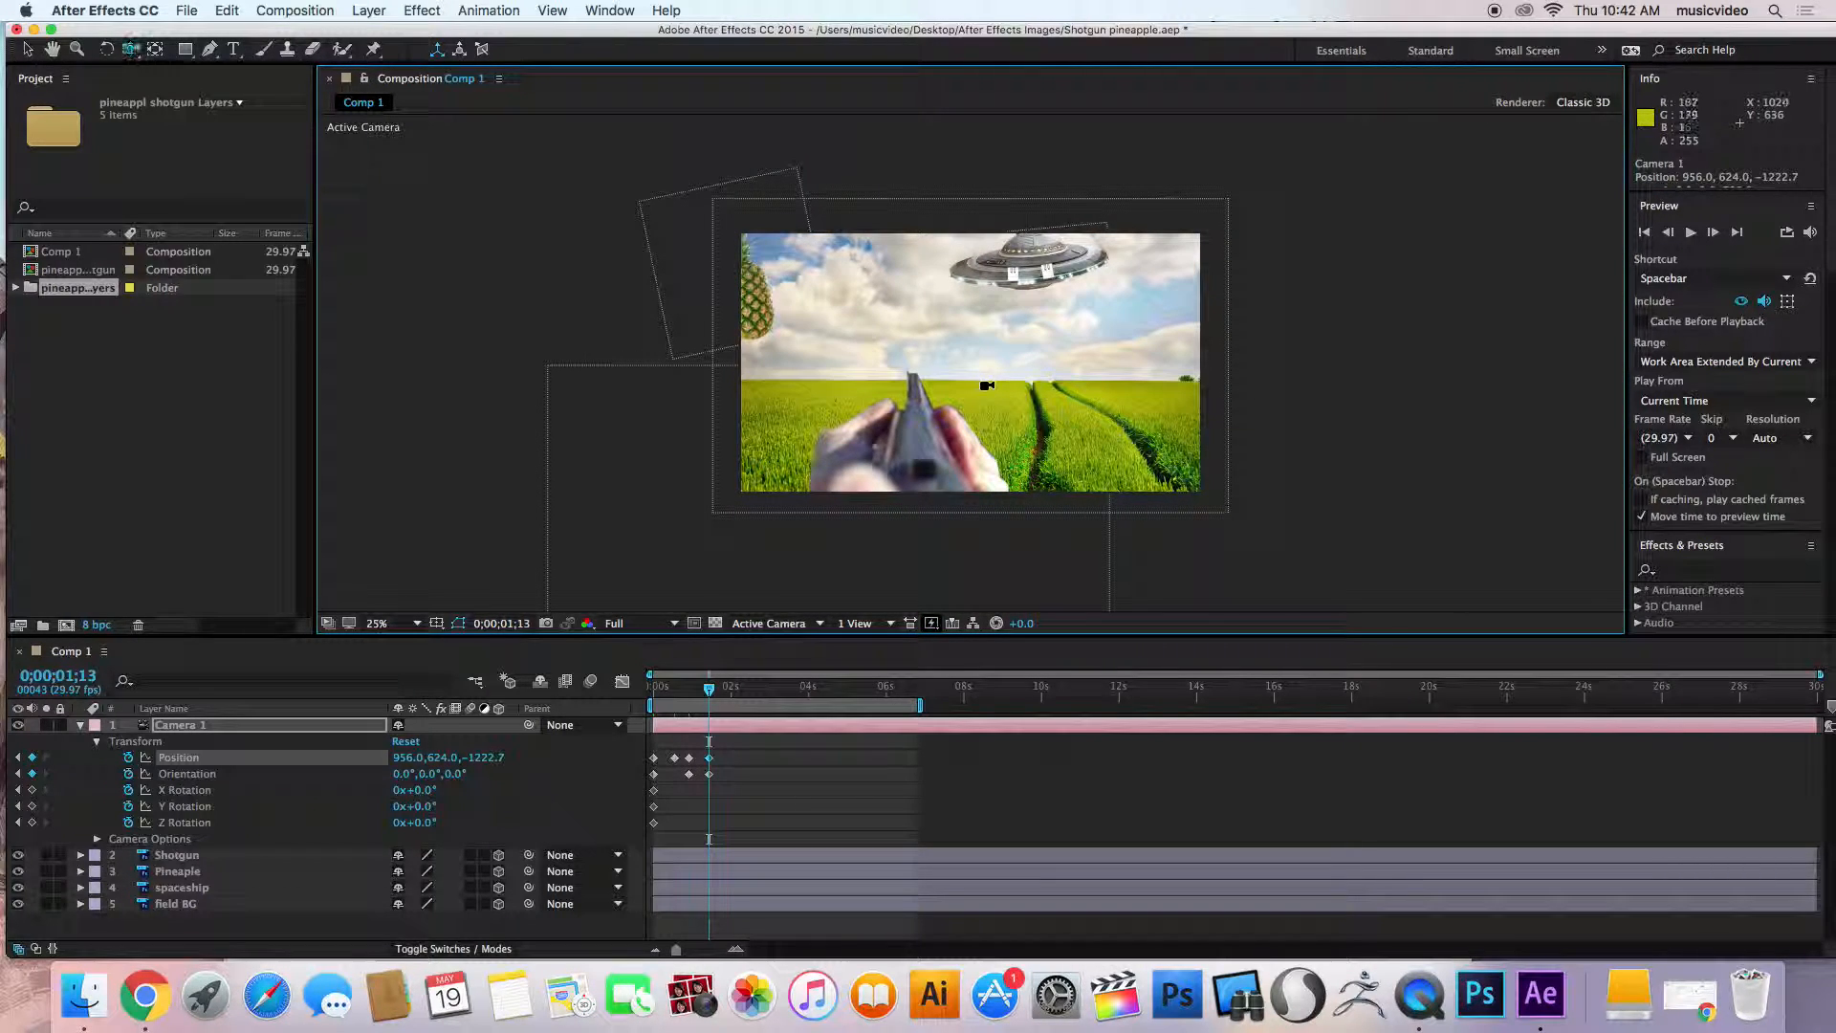
left_click_drag(1000, 388, 1004, 388)
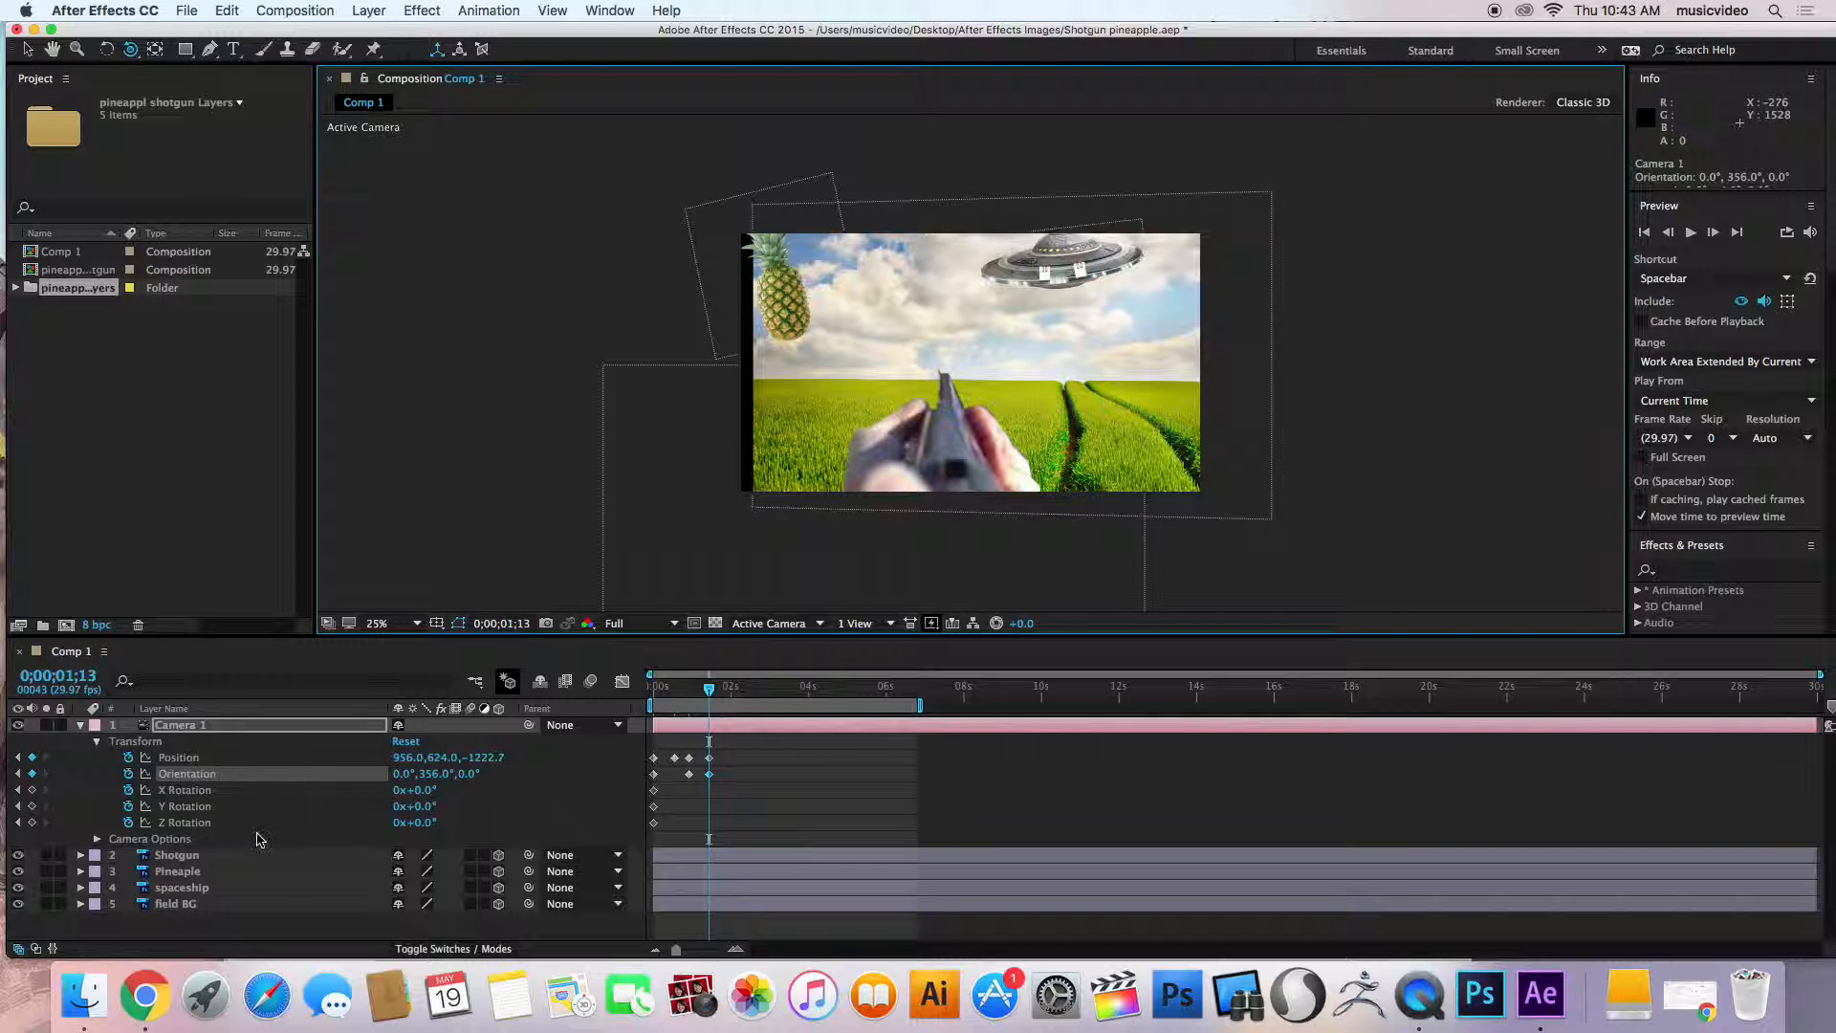
Enlarge the field BG layer to cover the black gap at 0;00;01;13, and advance to 0;00;02;12.
left_click(182, 904)
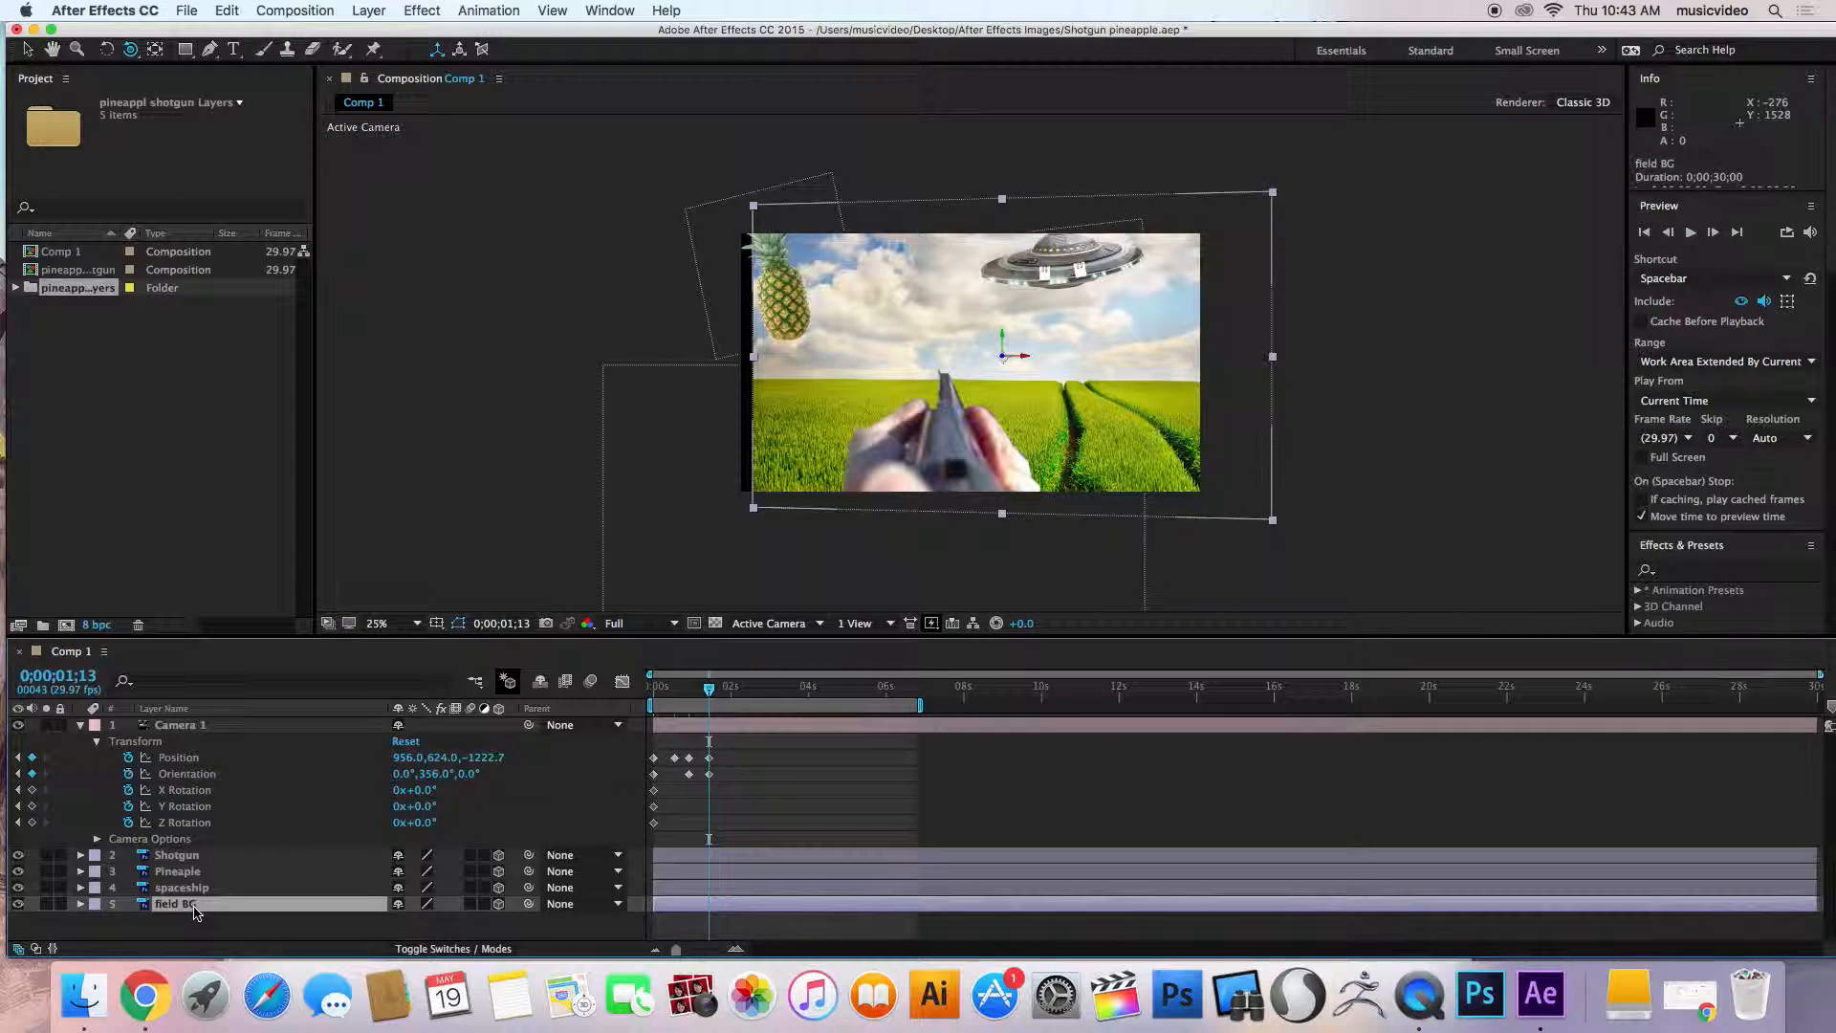
left_click(28, 50)
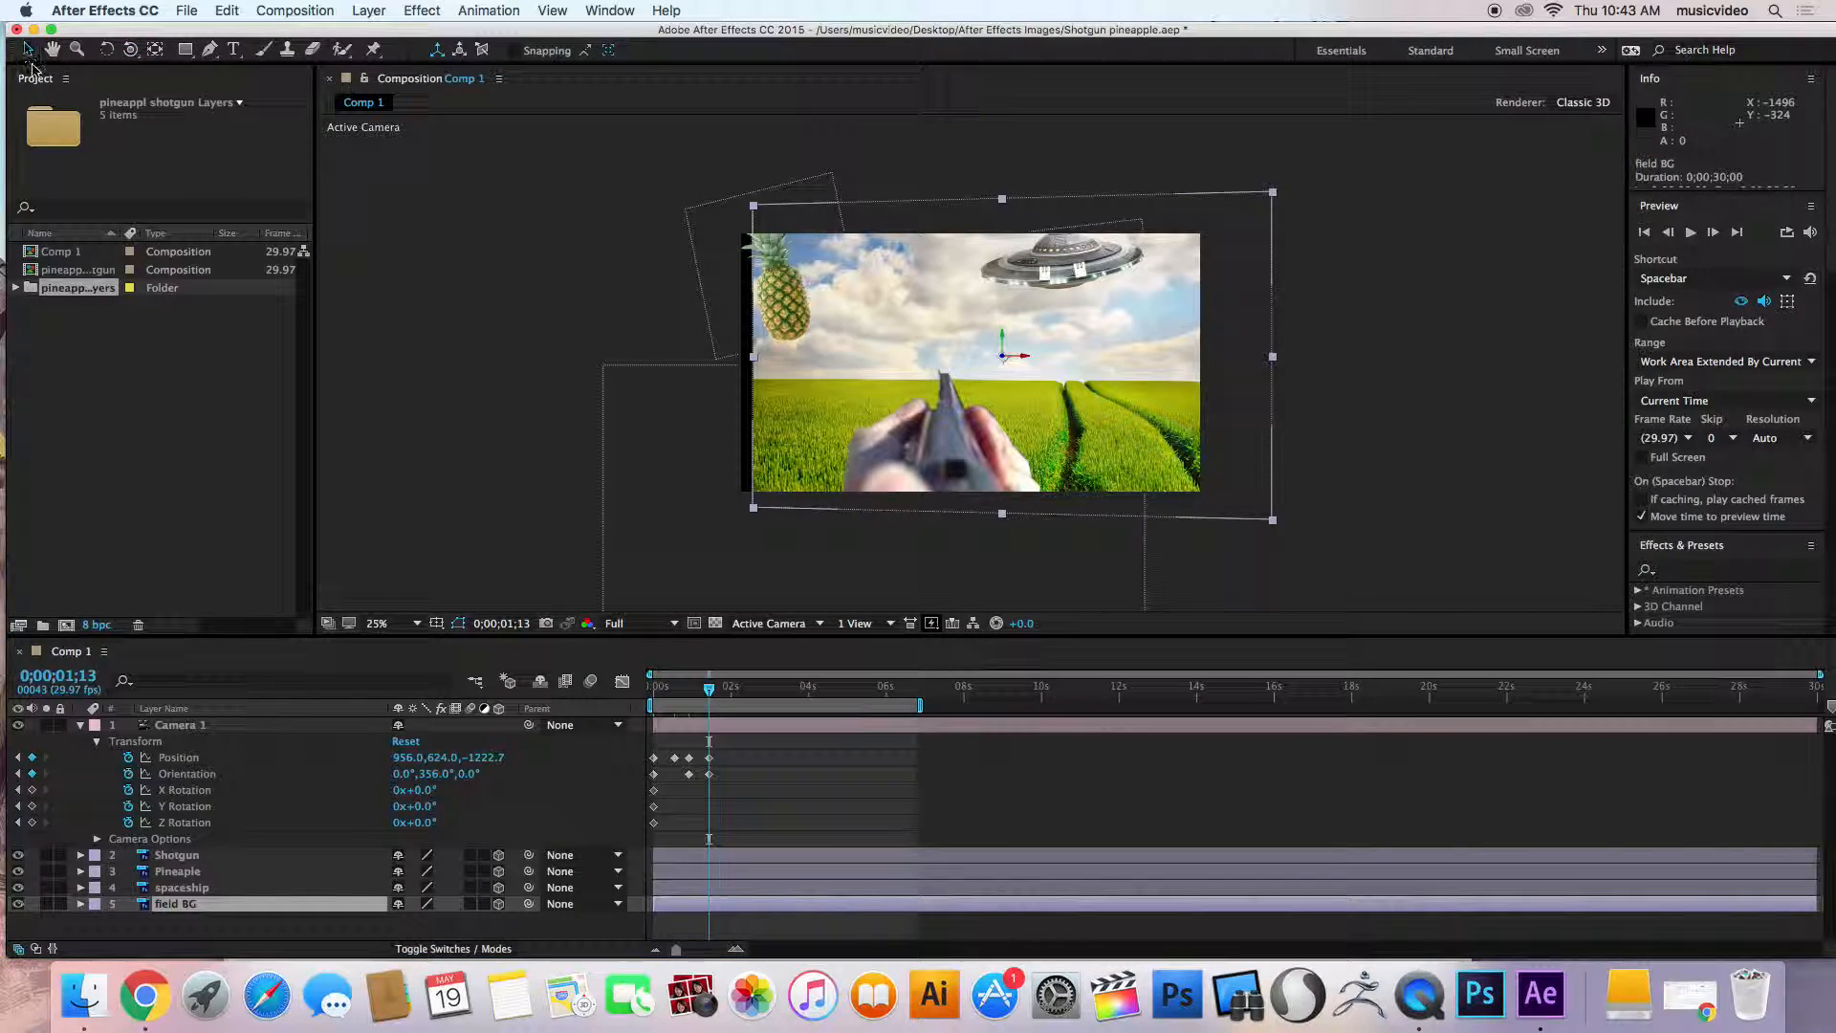
left_click(806, 209)
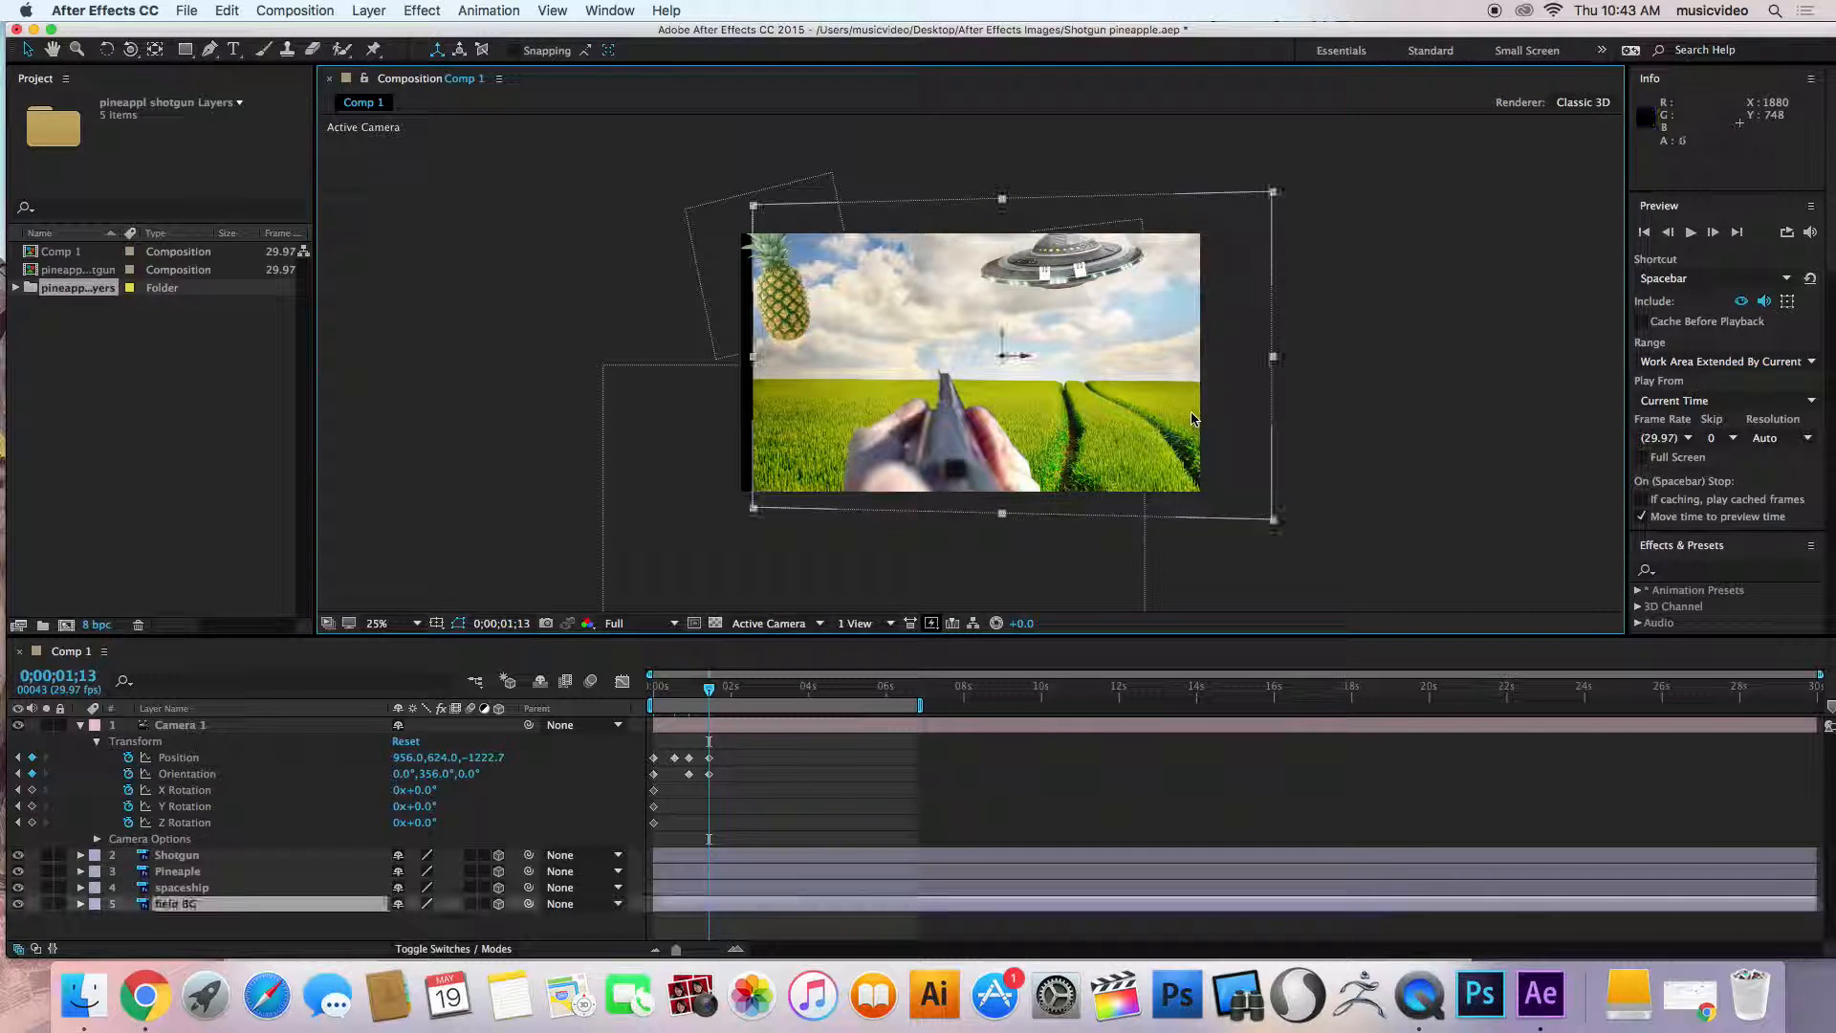
left_click_drag(756, 209, 725, 188)
left_click_drag(708, 689, 745, 695)
key("w")
left_click_drag(974, 370, 971, 373)
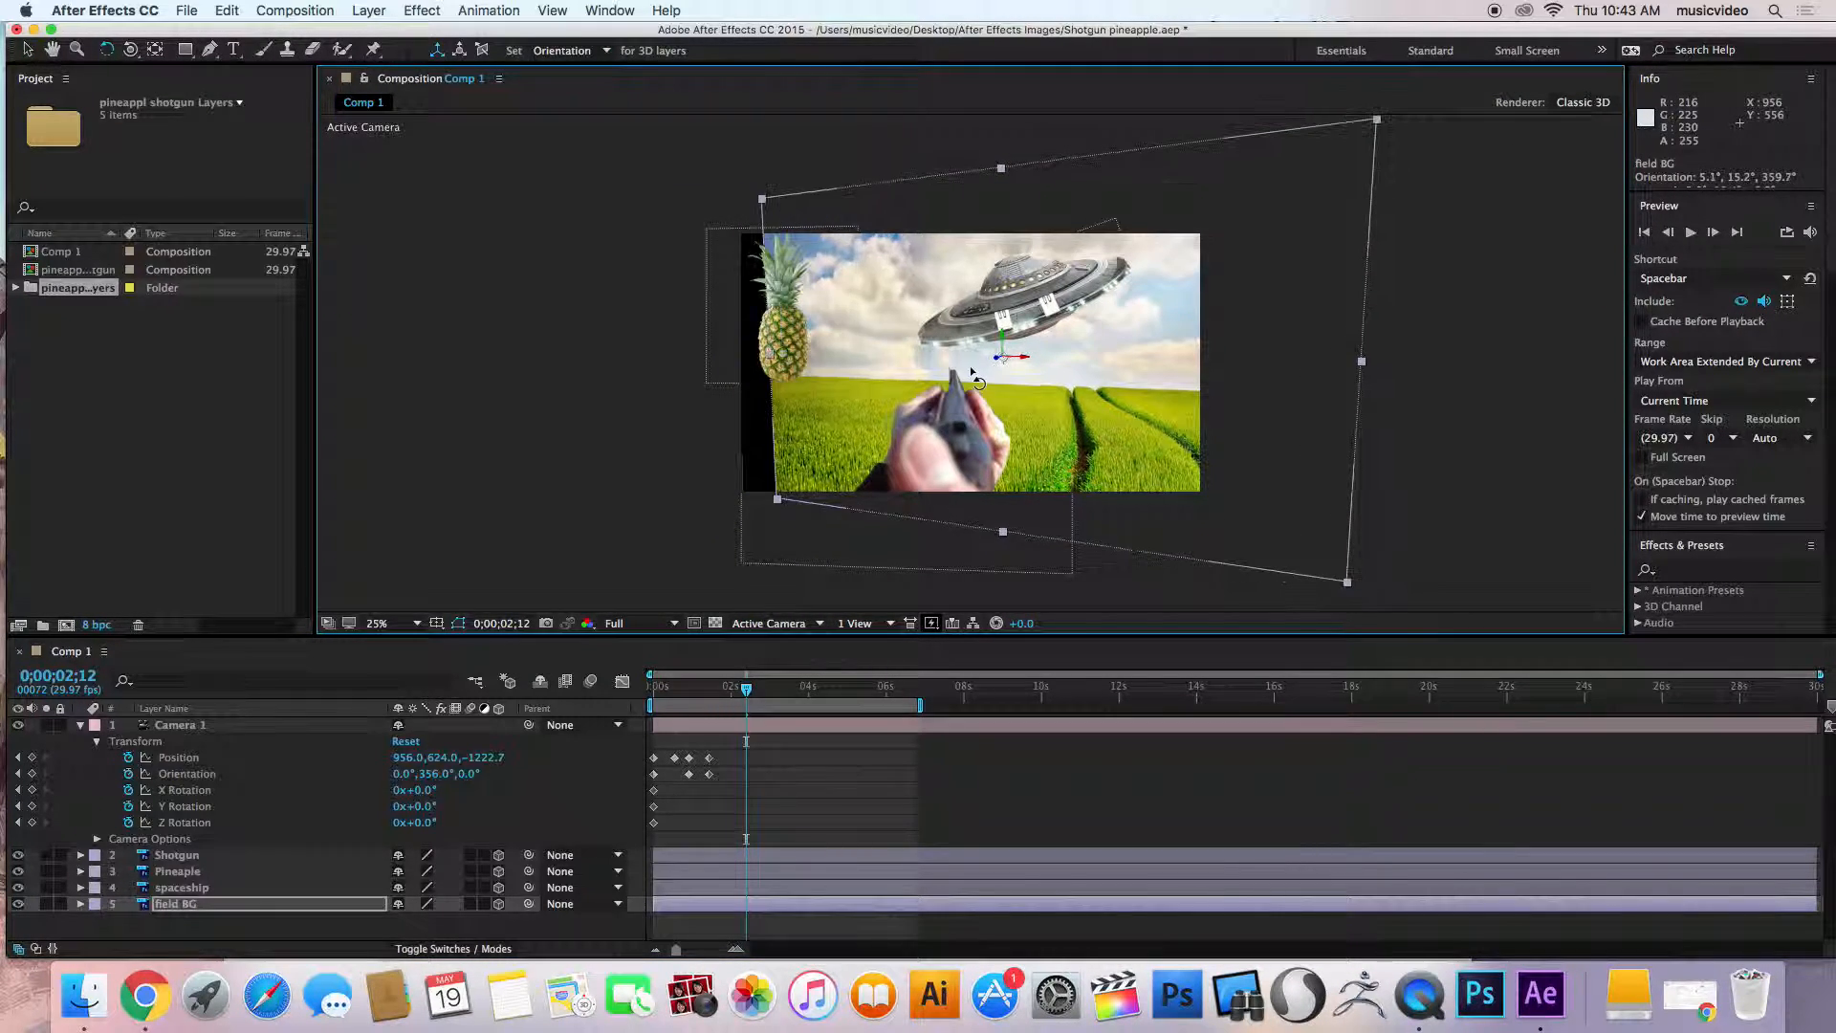
key("super+z")
At 0;00;02;12, turn the camera to an orientation of 356°, 3°, 0.2° and move it to about 603, 622, -1409.
left_click(131, 50)
left_click_drag(971, 371, 990, 368)
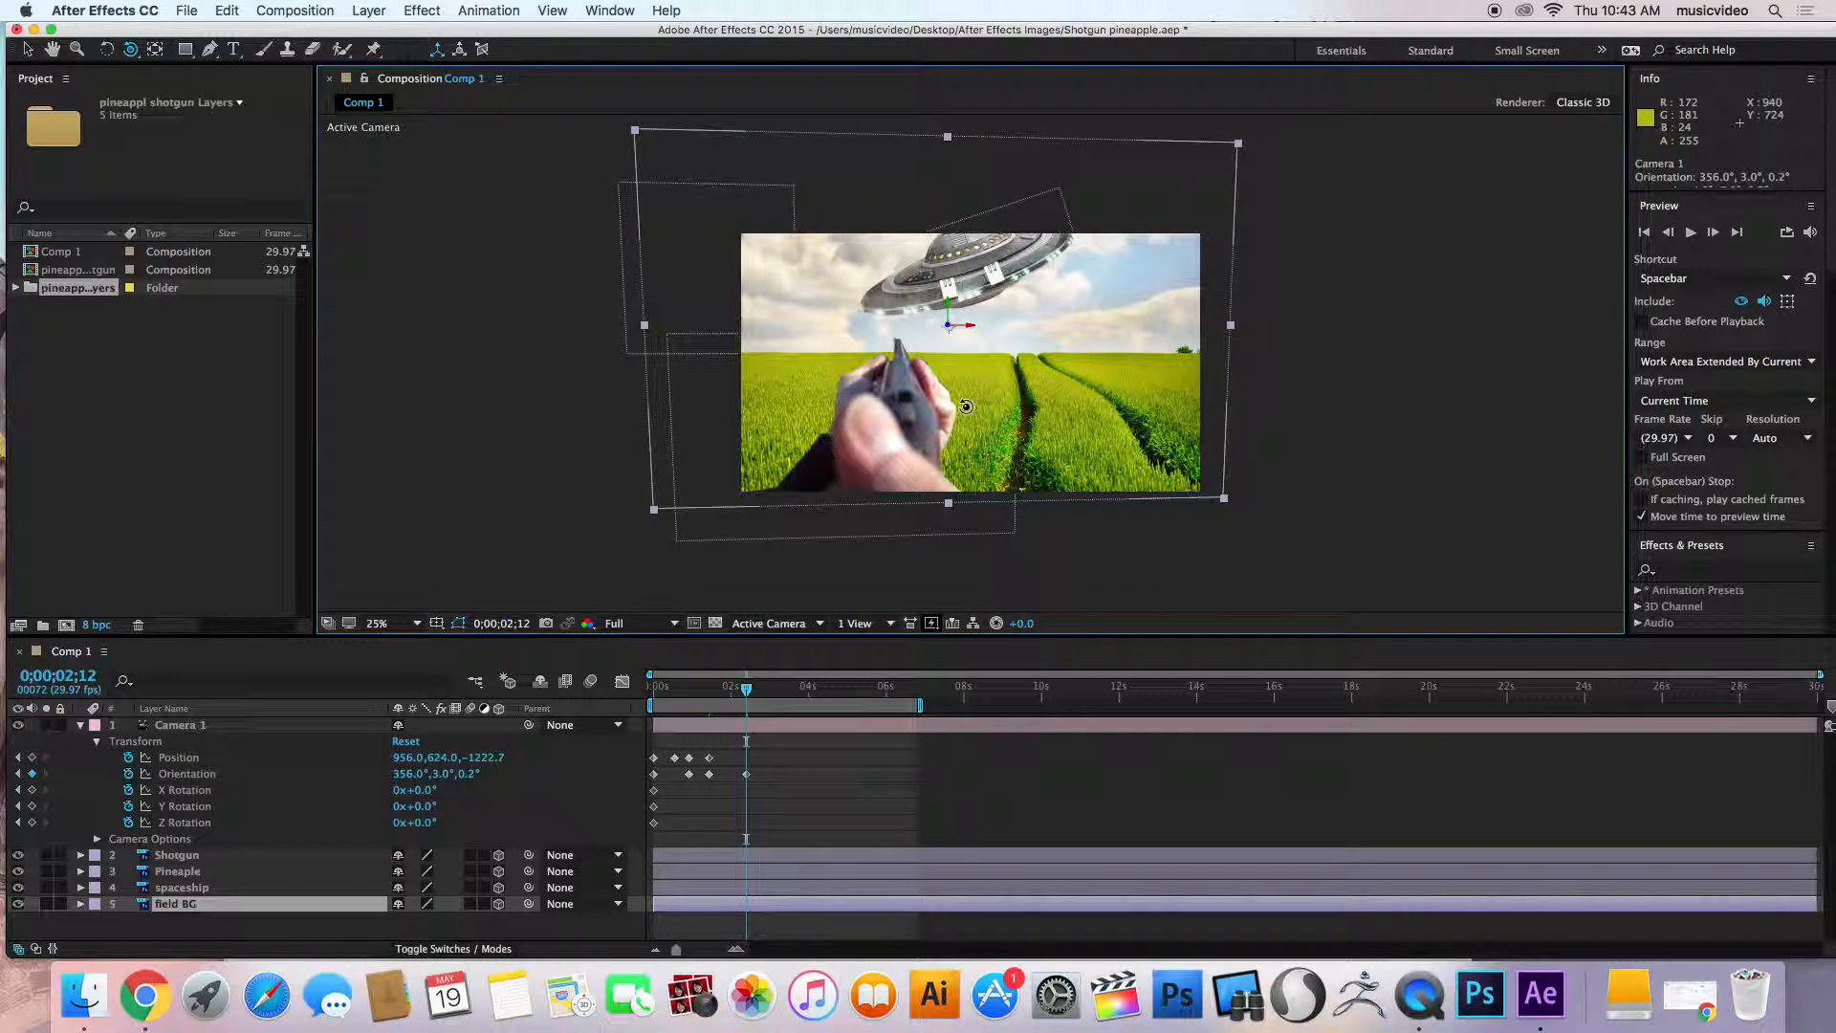
left_click_drag(966, 407, 907, 439)
key("c")
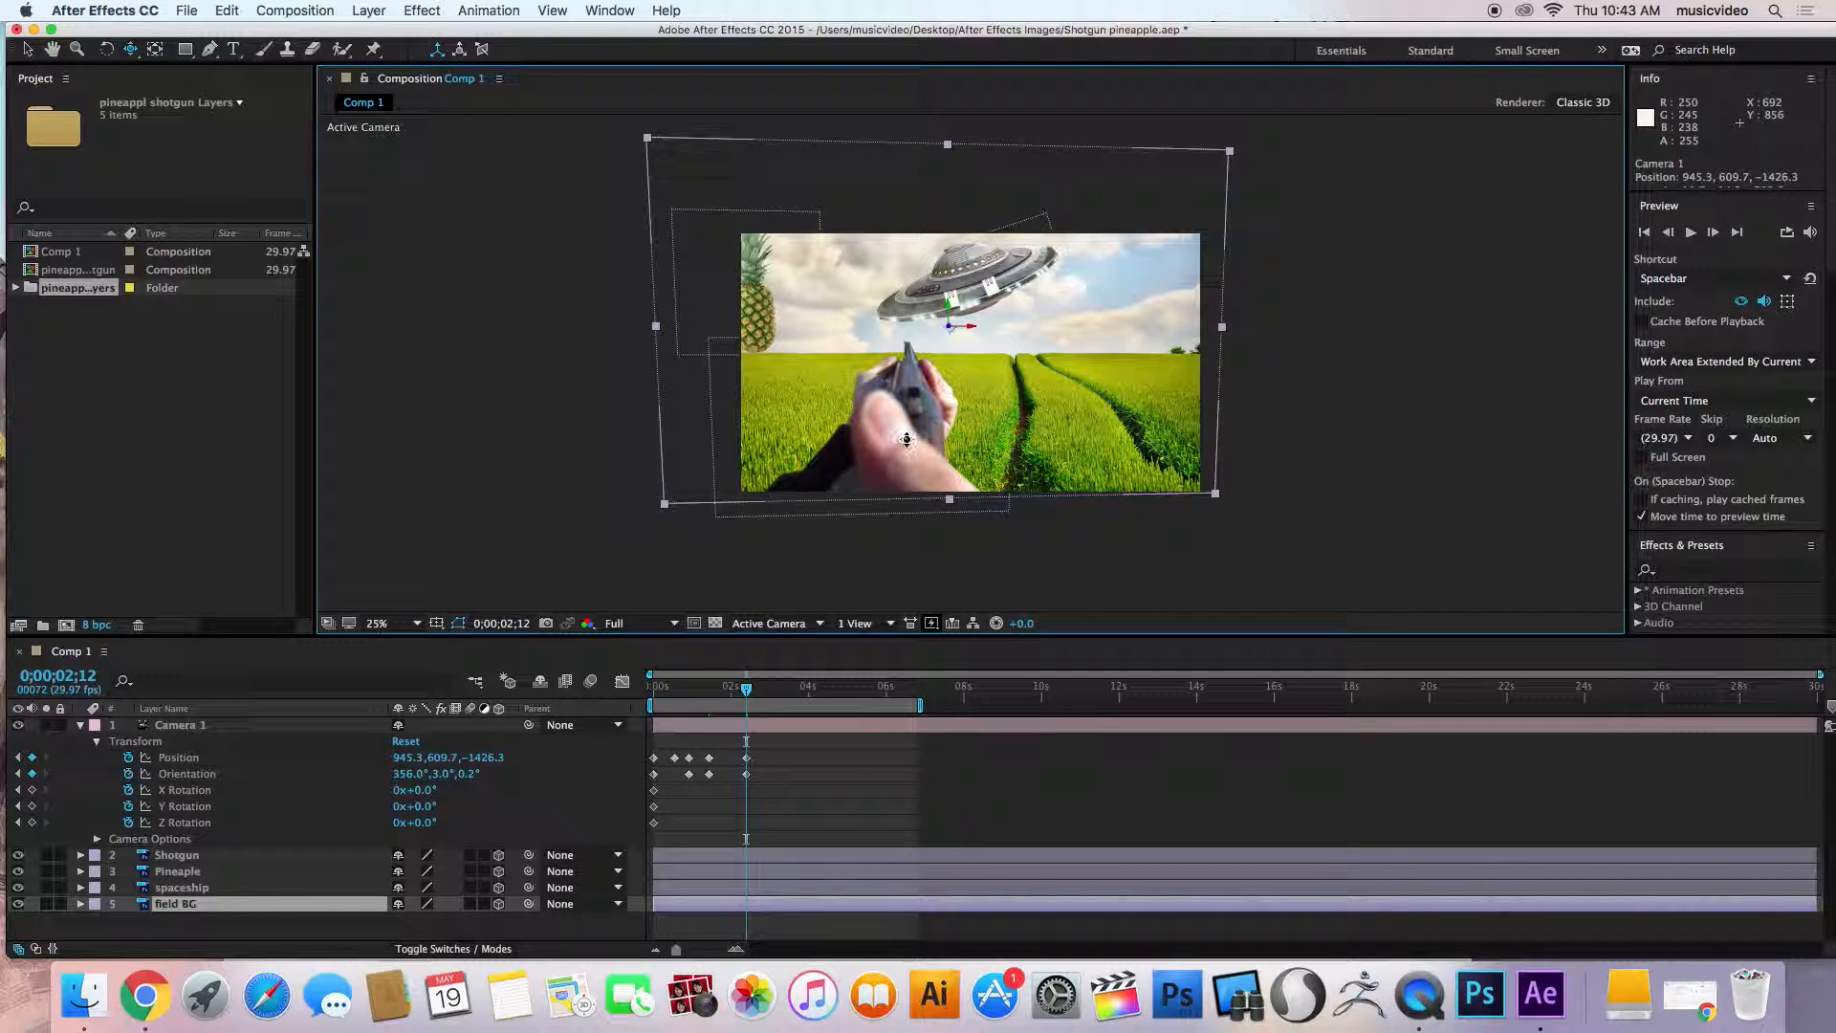
left_click_drag(907, 439, 1014, 432)
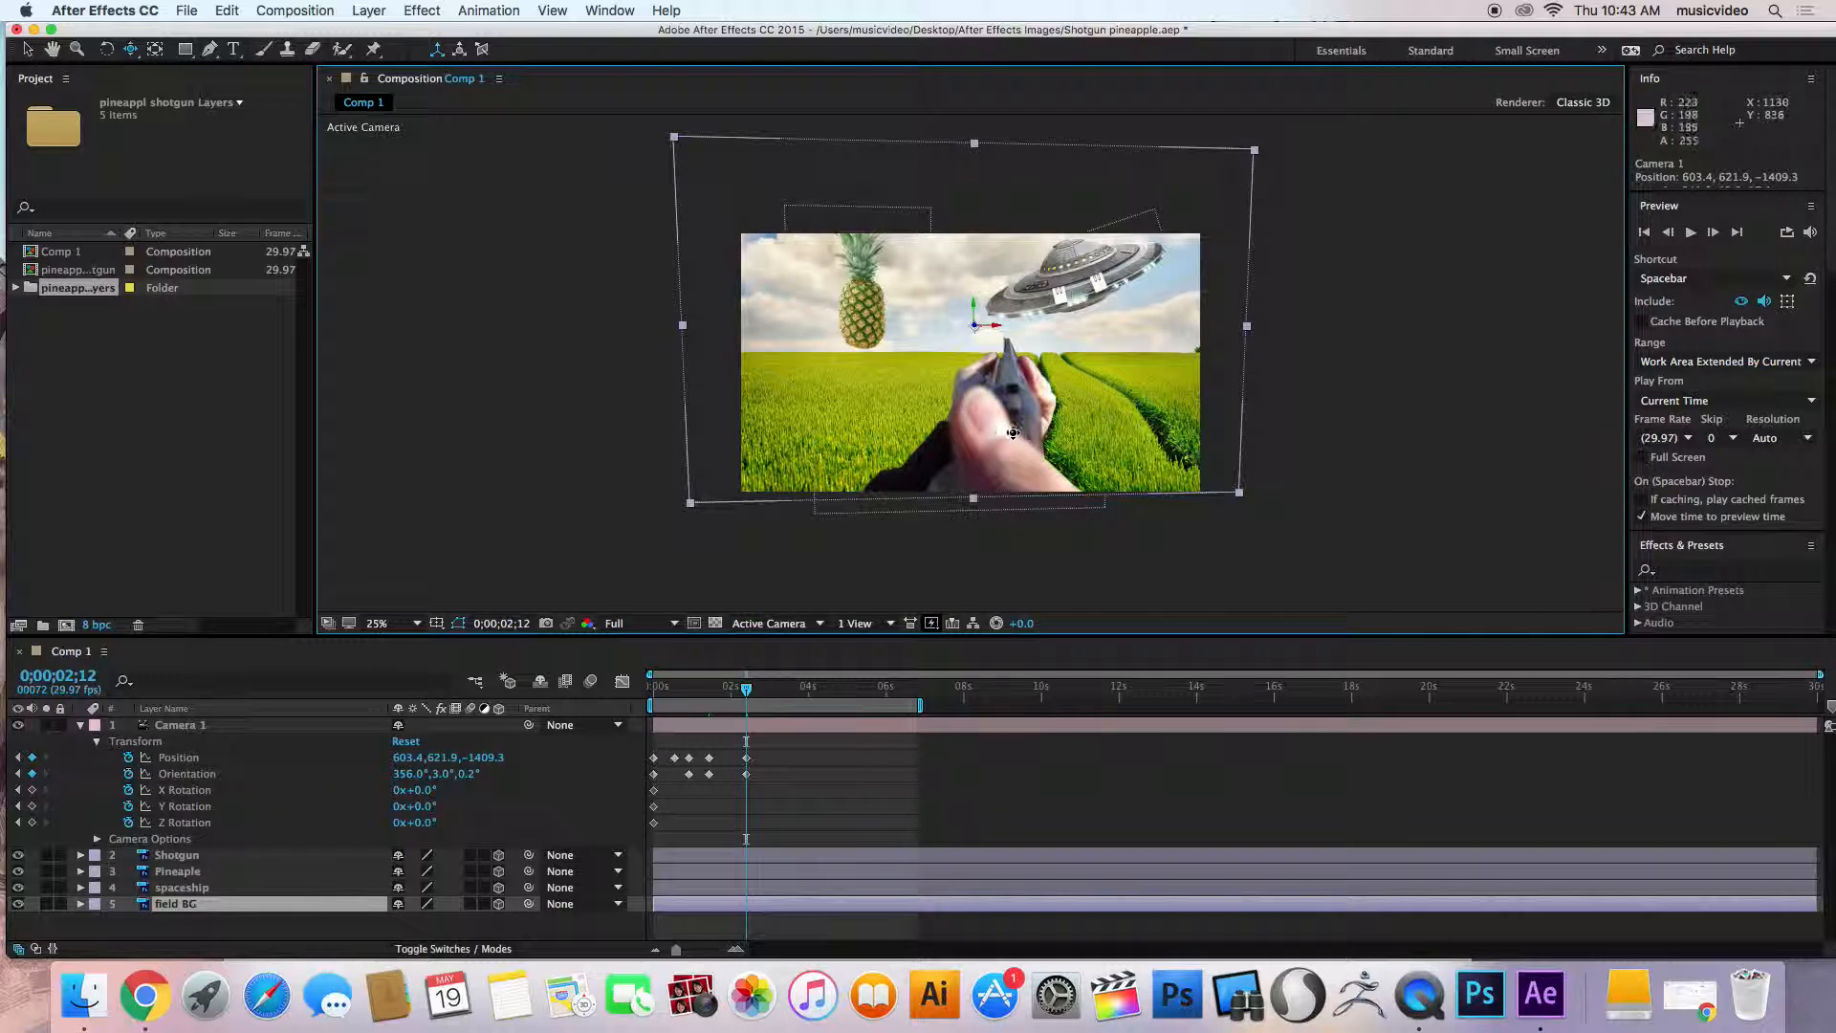
Play the animation from the start to check the camera movement, stopping at 0;00;03;07.
left_click_drag(751, 695, 653, 690)
key("space")
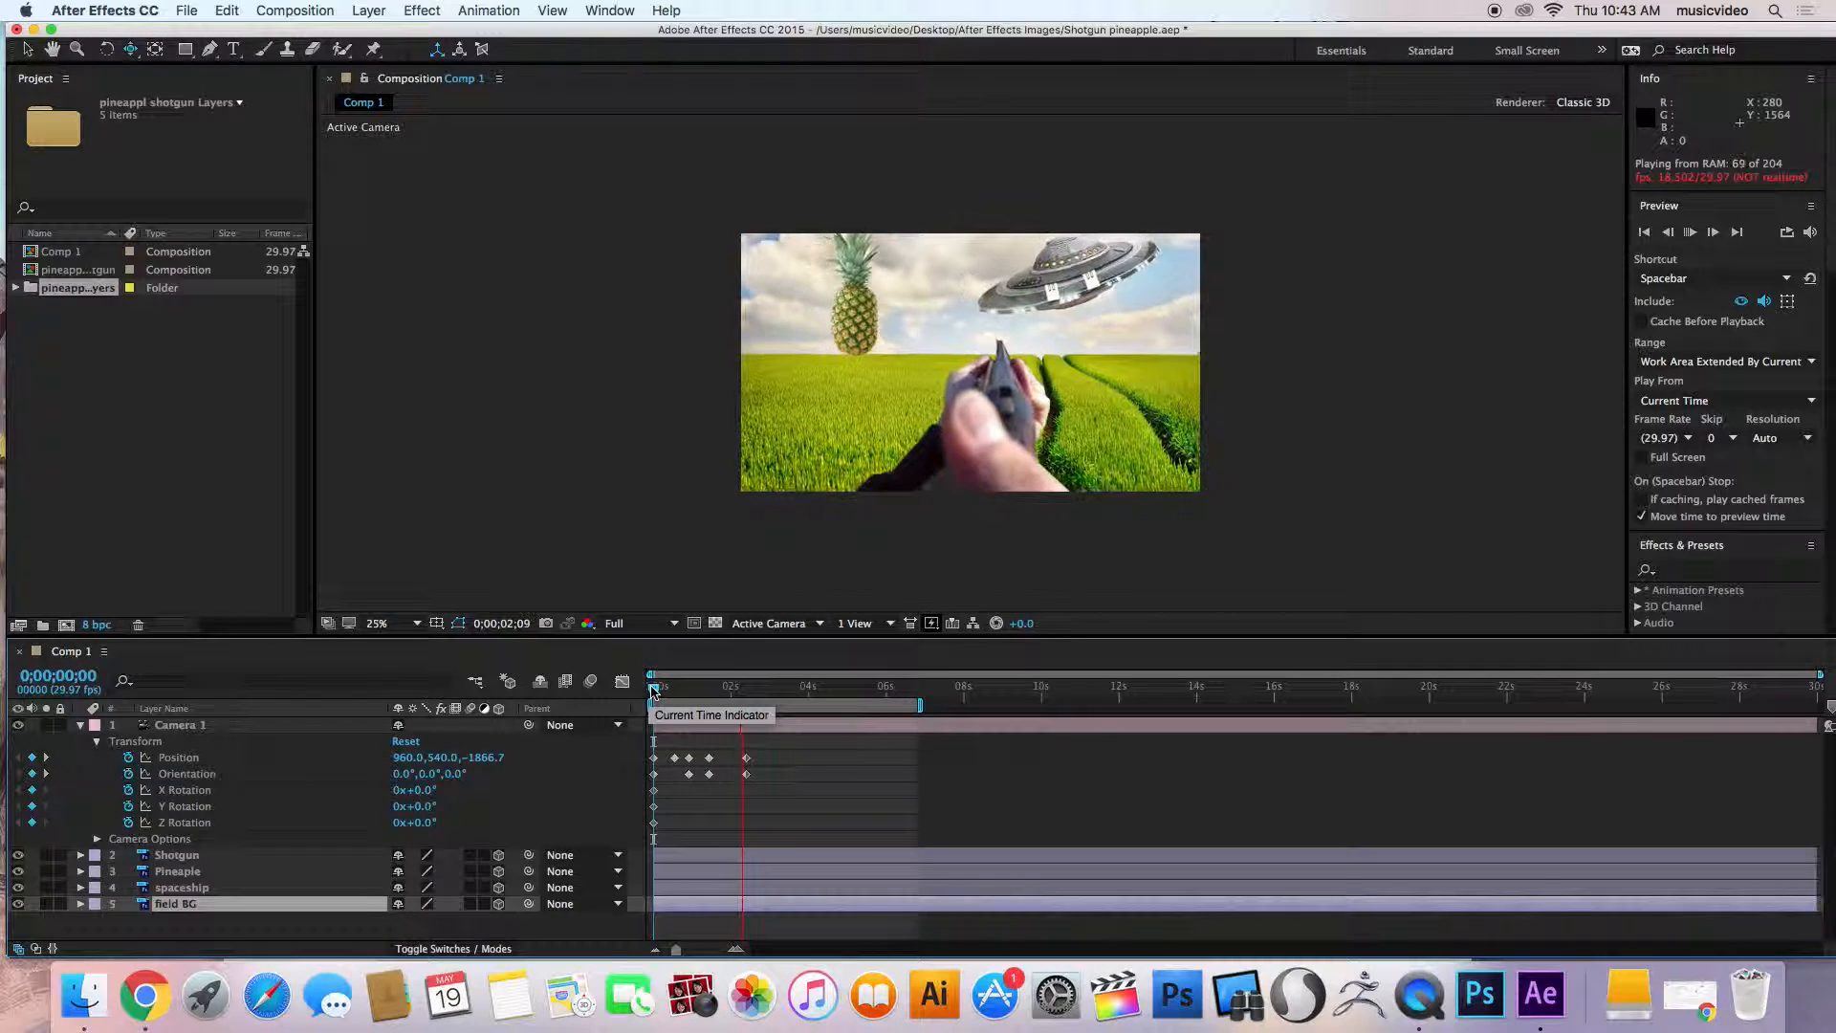
key("space")
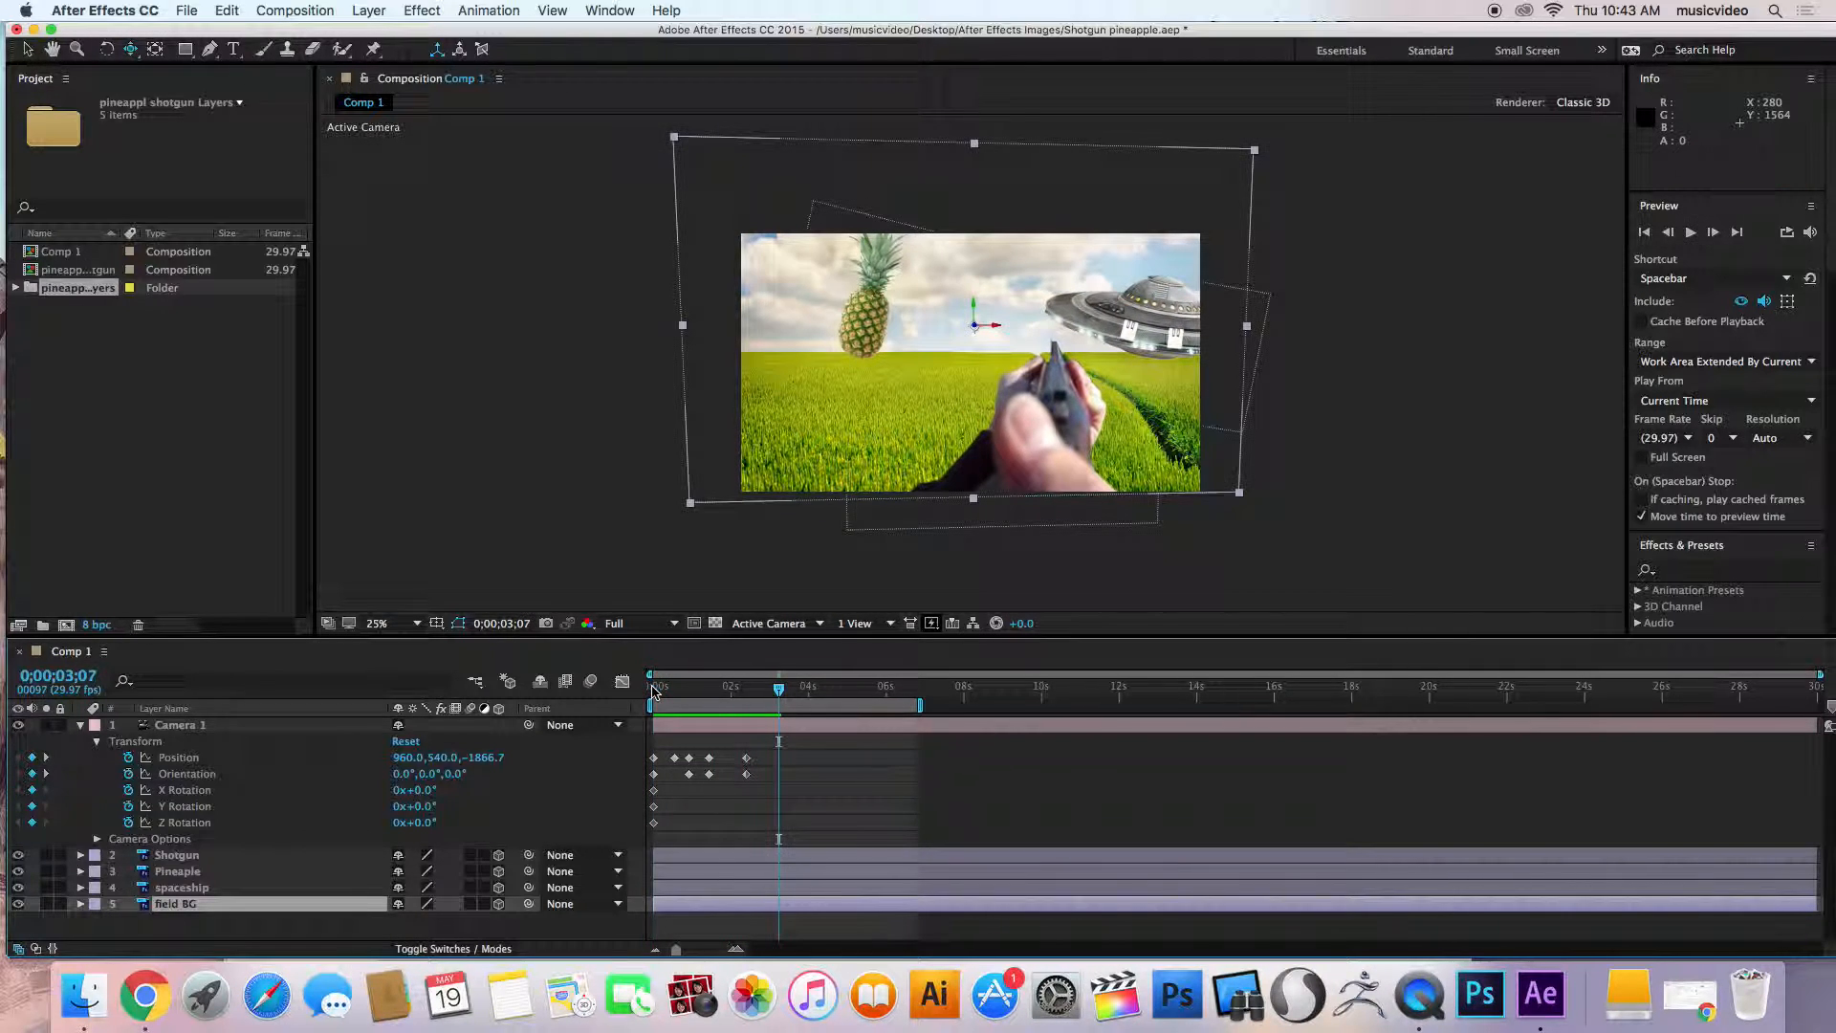
Pull the camera back to about 587, 600, -1726 at 0;00;02;25 and turn it to 1°, 6°, 359.9° at 0;00;04;03.
left_click_drag(780, 690, 763, 690)
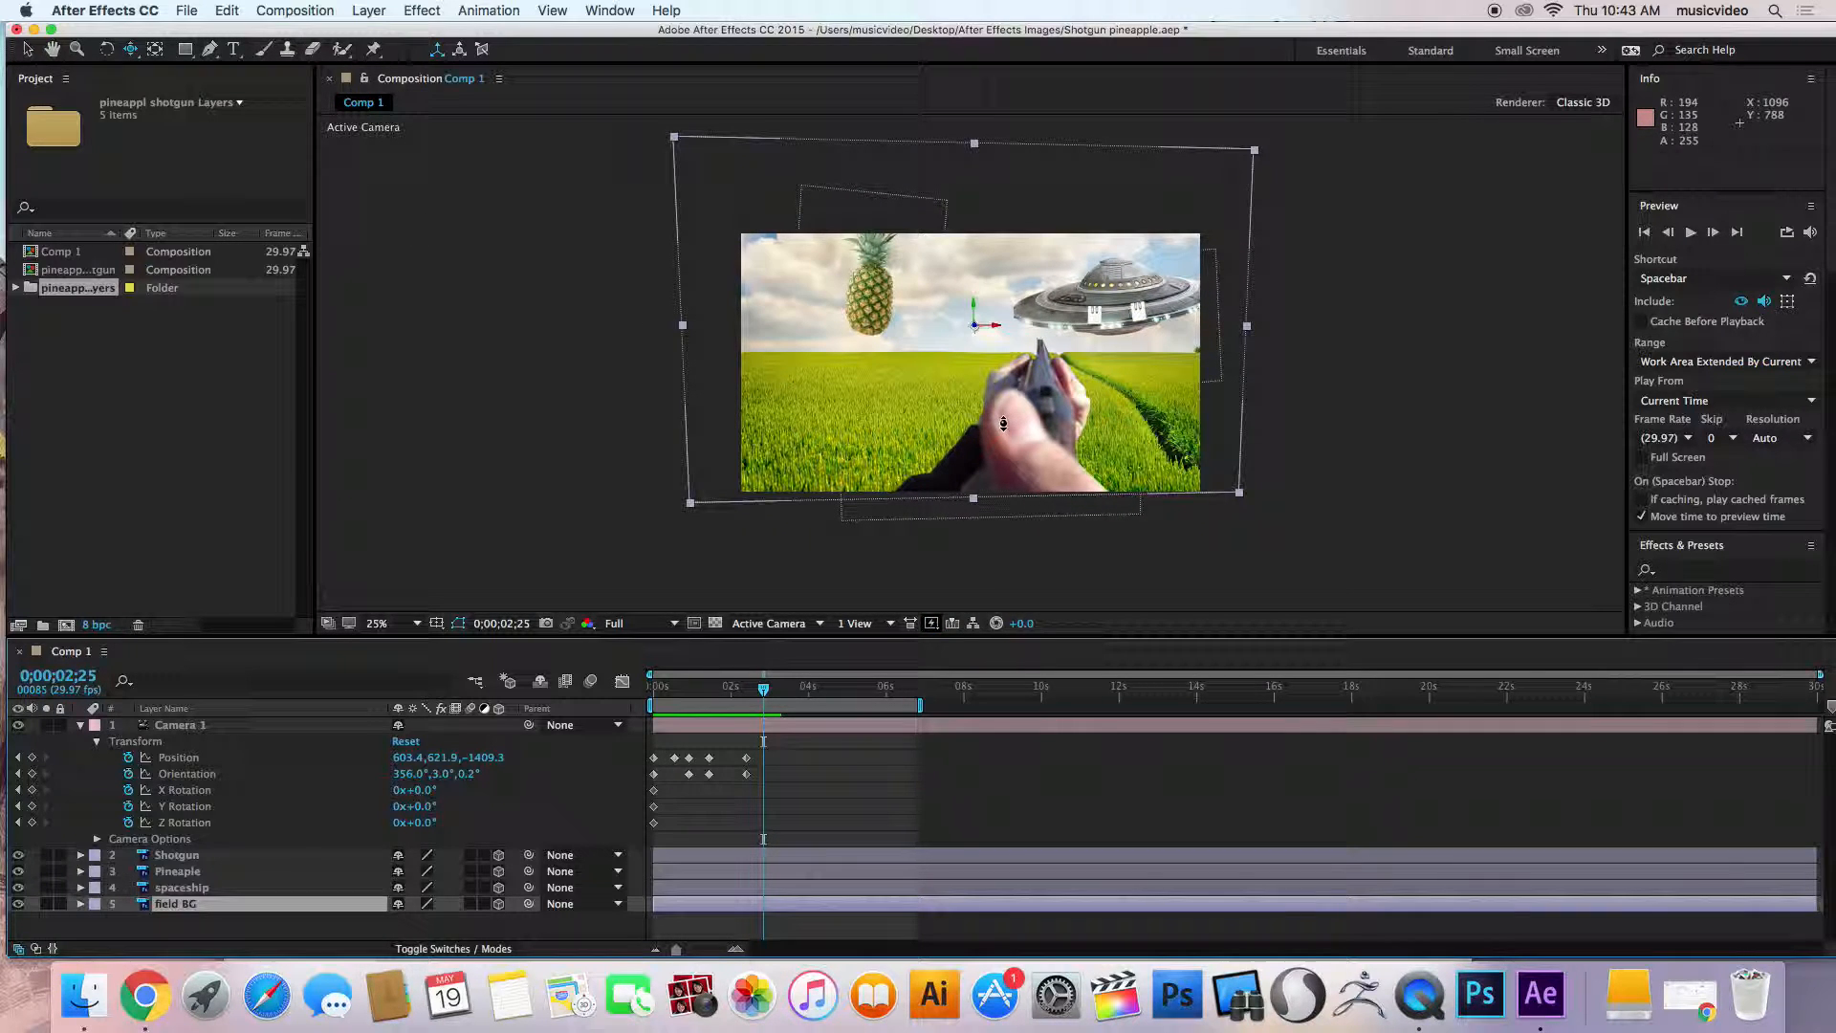
left_click_drag(1003, 424, 1056, 524)
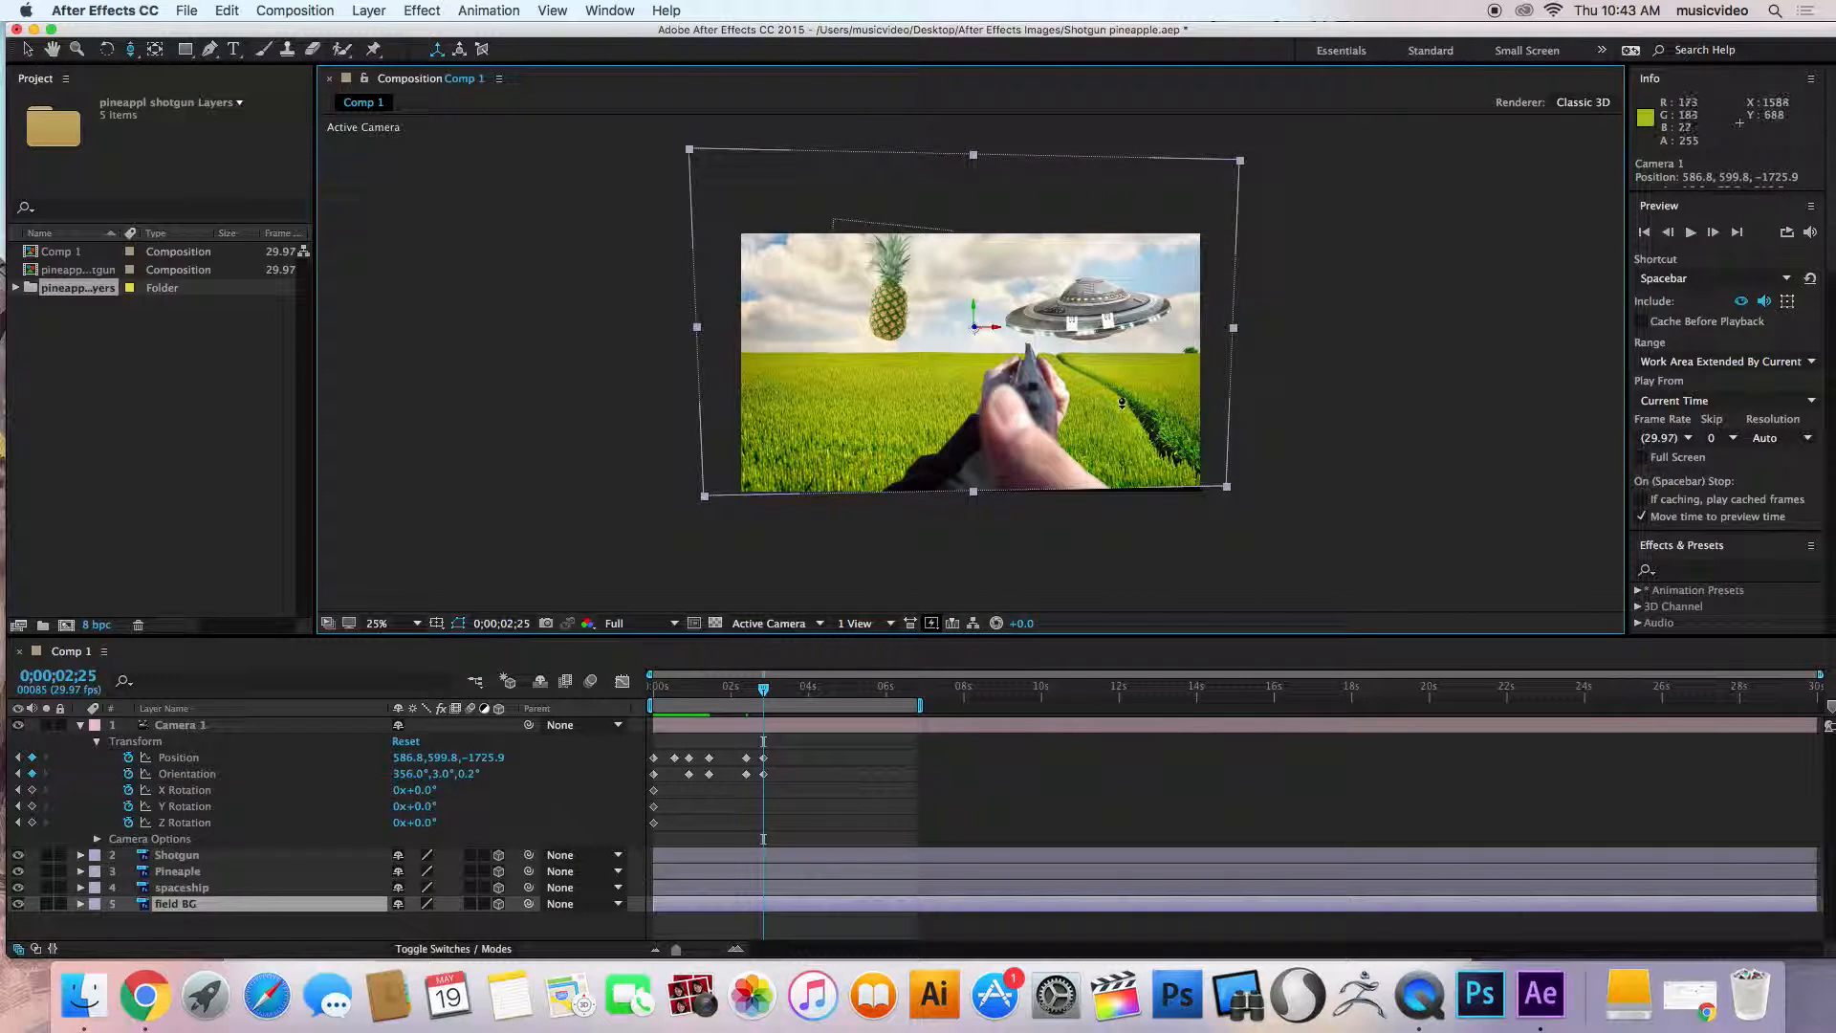
left_click_drag(764, 692, 812, 688)
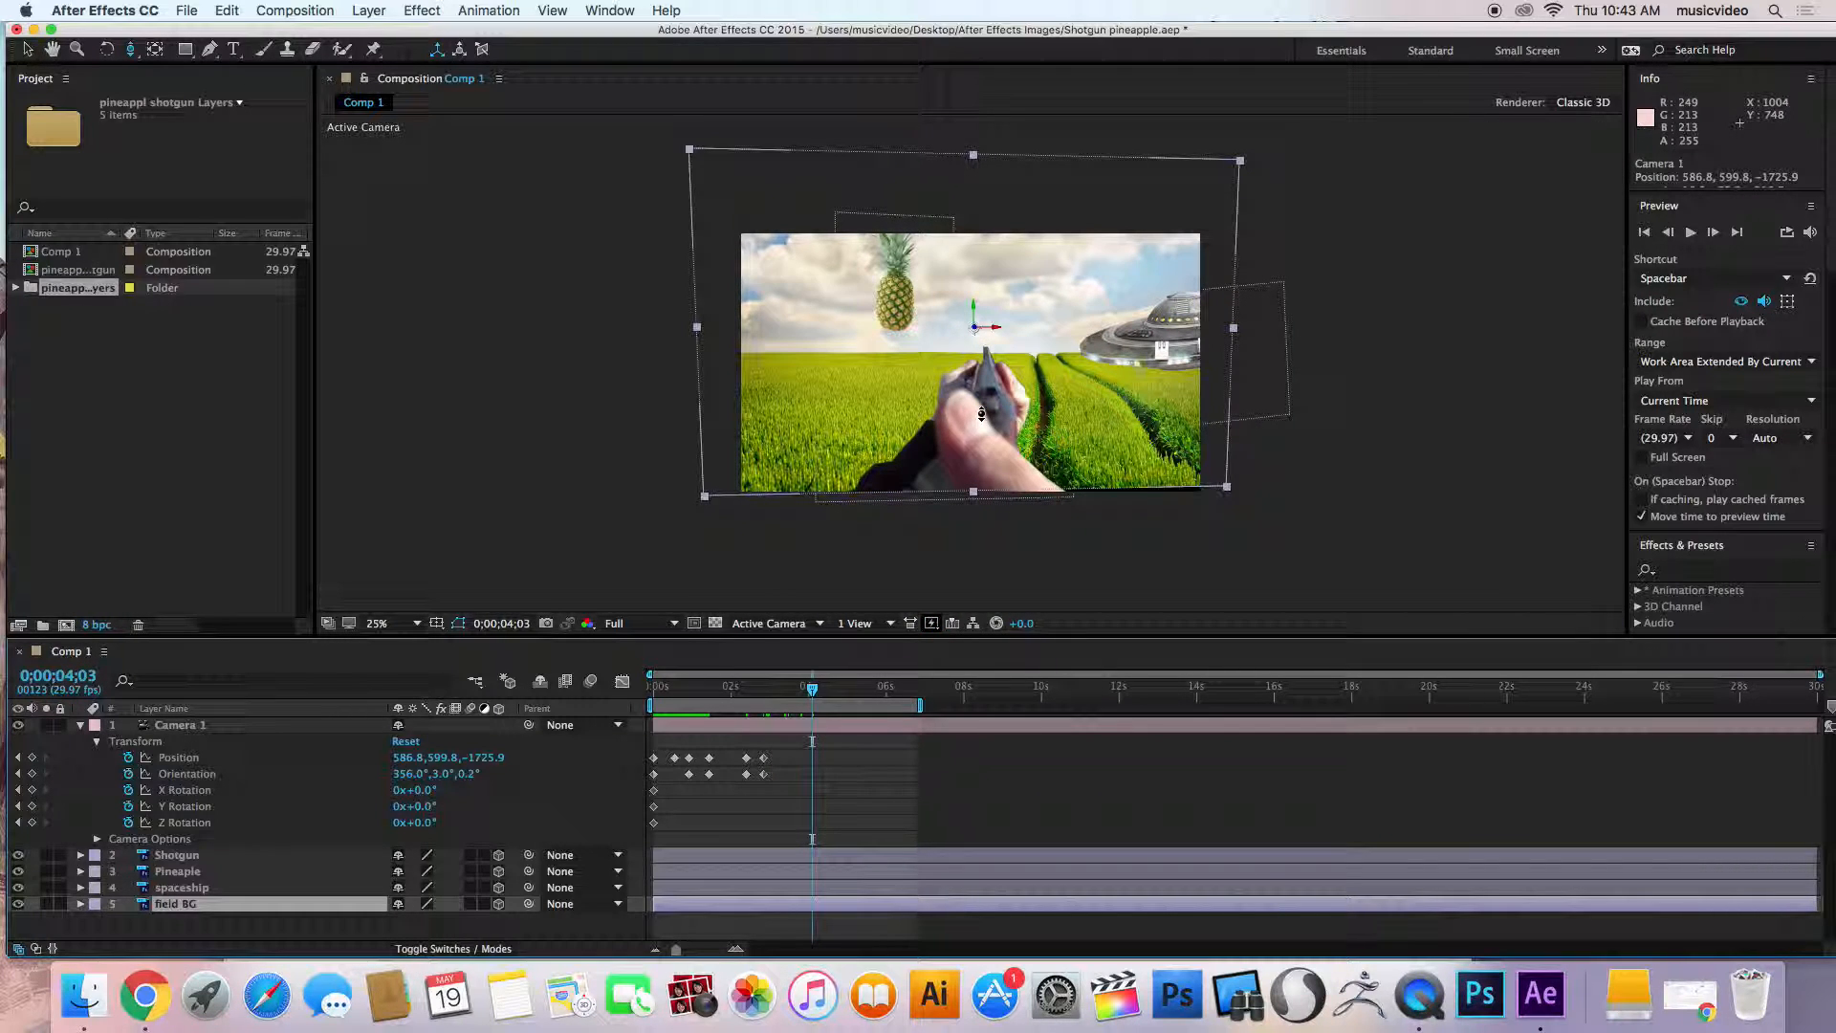
mouse_move(982, 414)
left_mouse_down()
mouse_move(956, 407)
mouse_move(973, 418)
left_mouse_up()
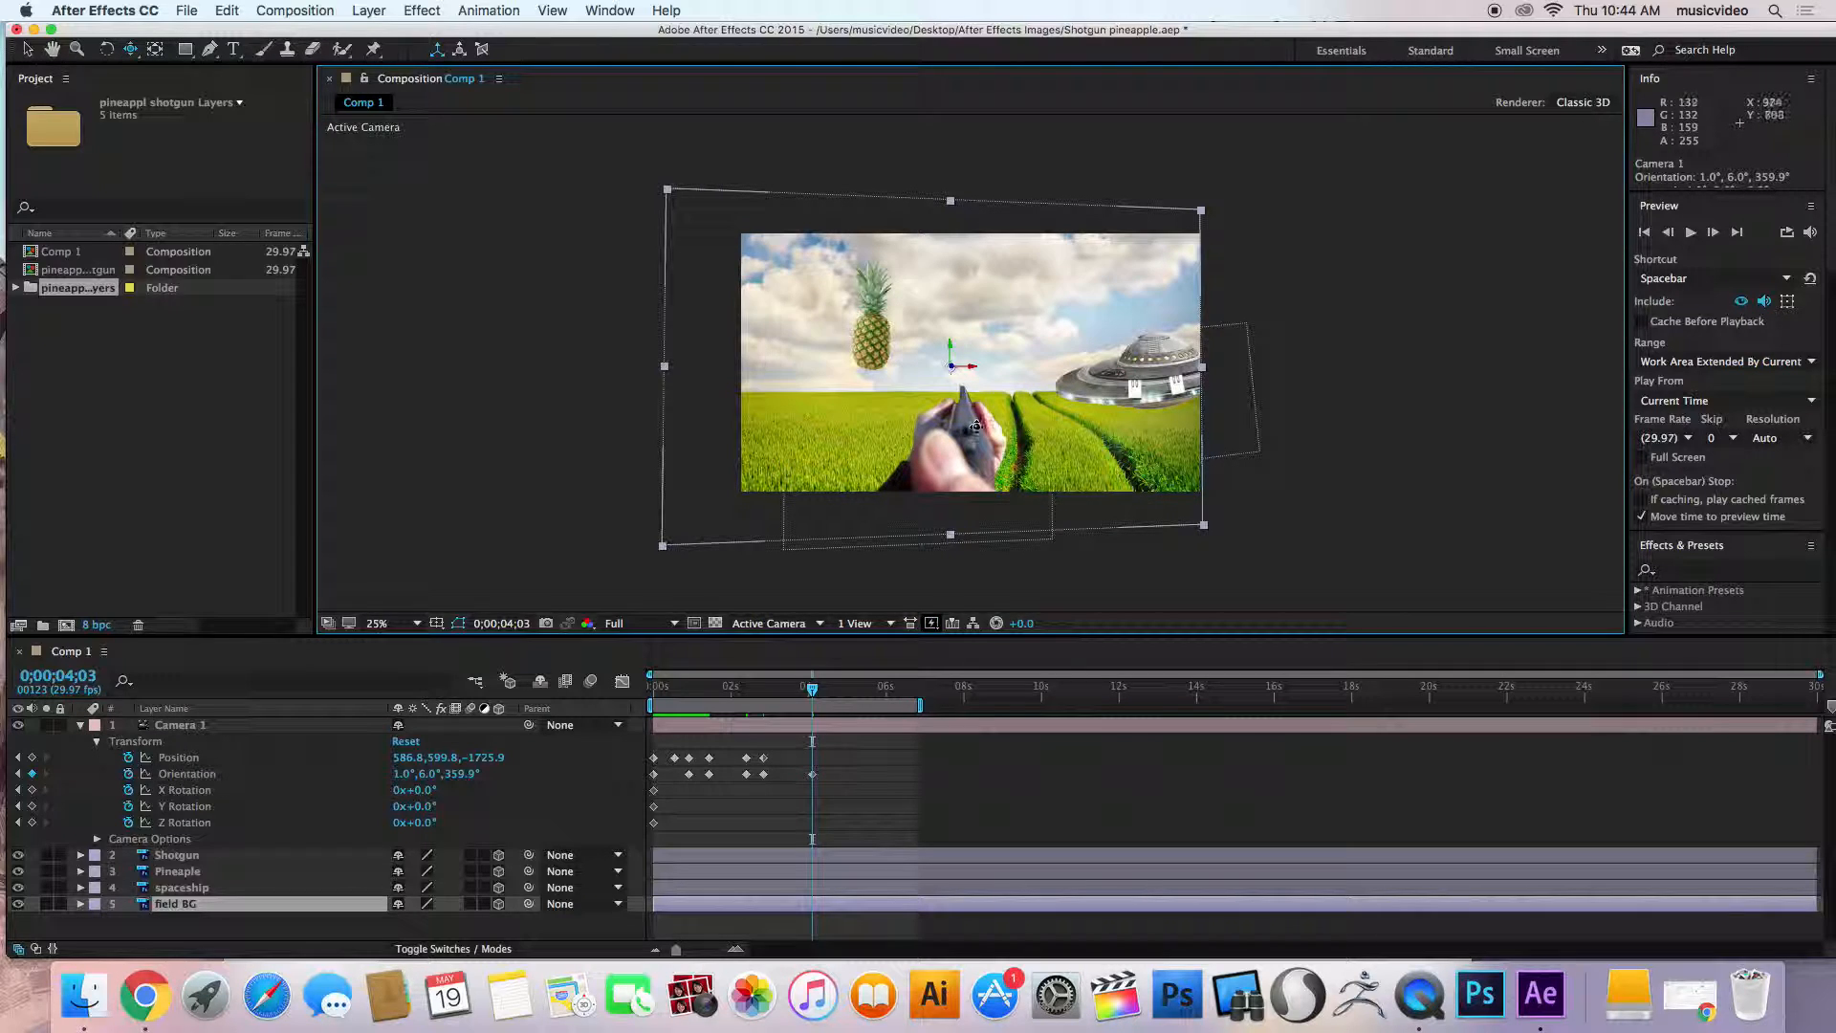
At 0;00;04;27, move the camera sideways to a position of about 1036, 600, -1773.
key("space")
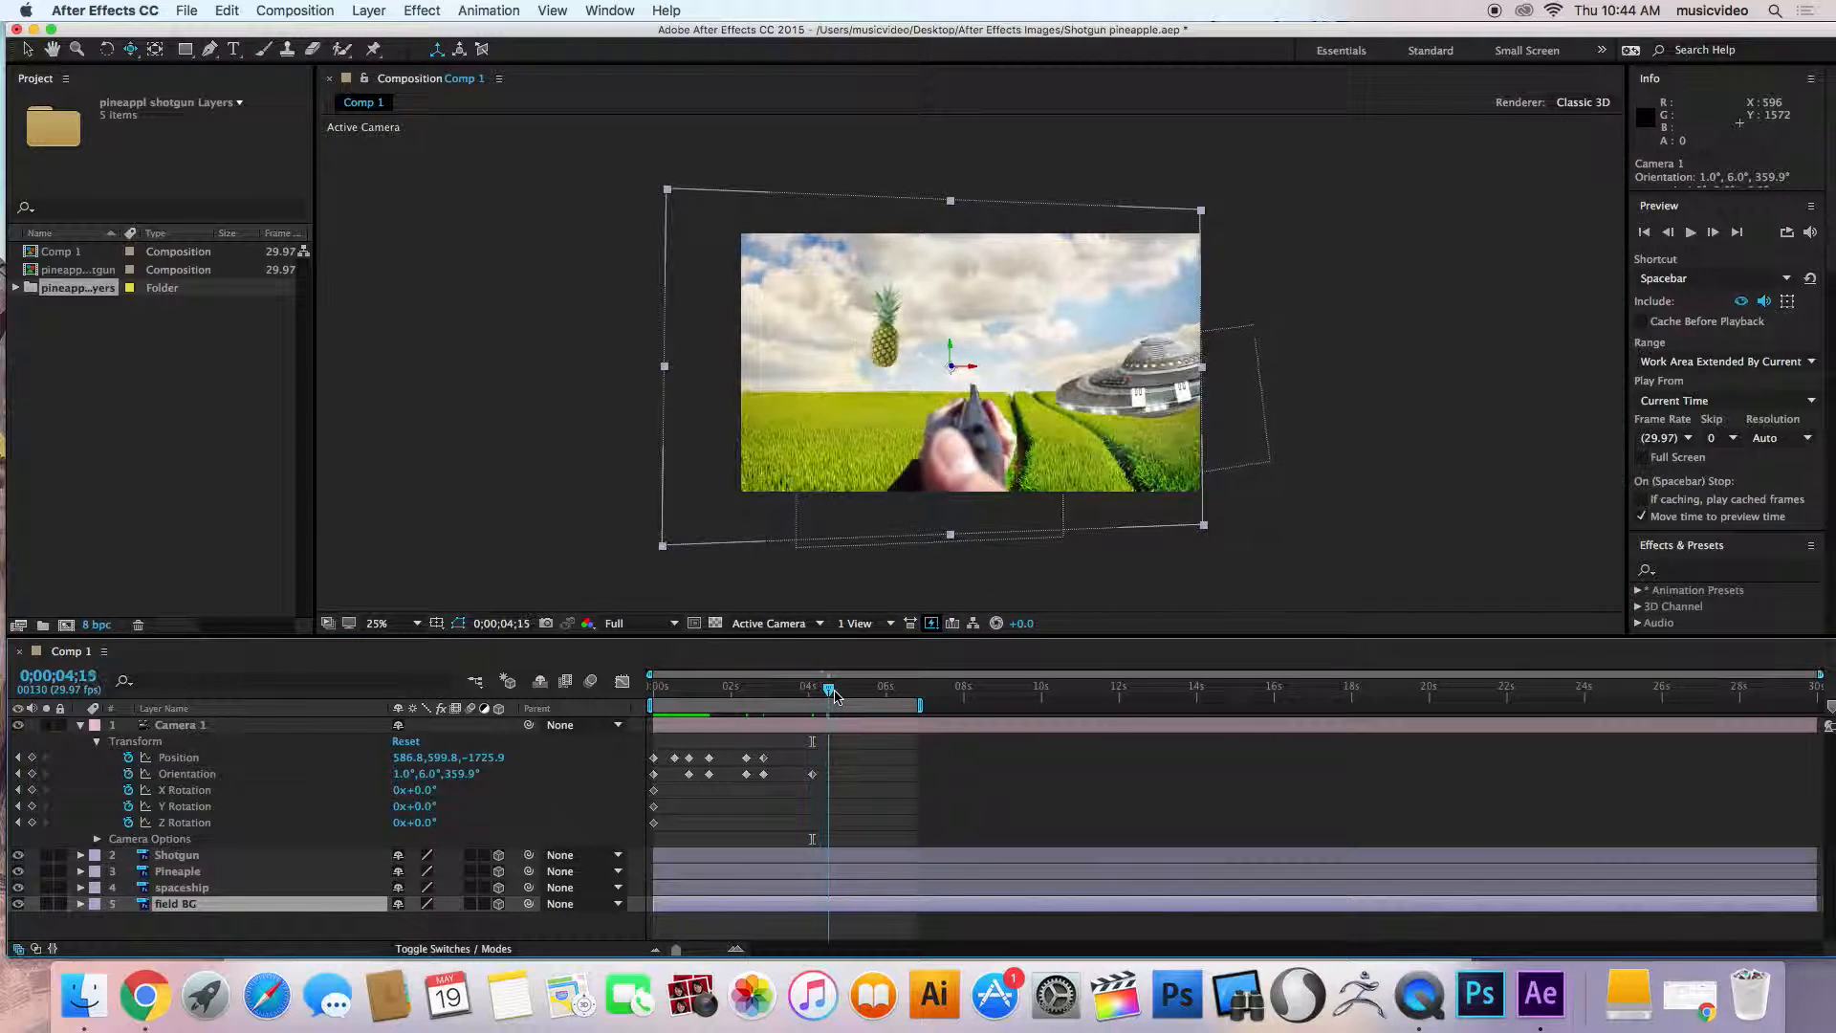
left_click_drag(1081, 404, 961, 405)
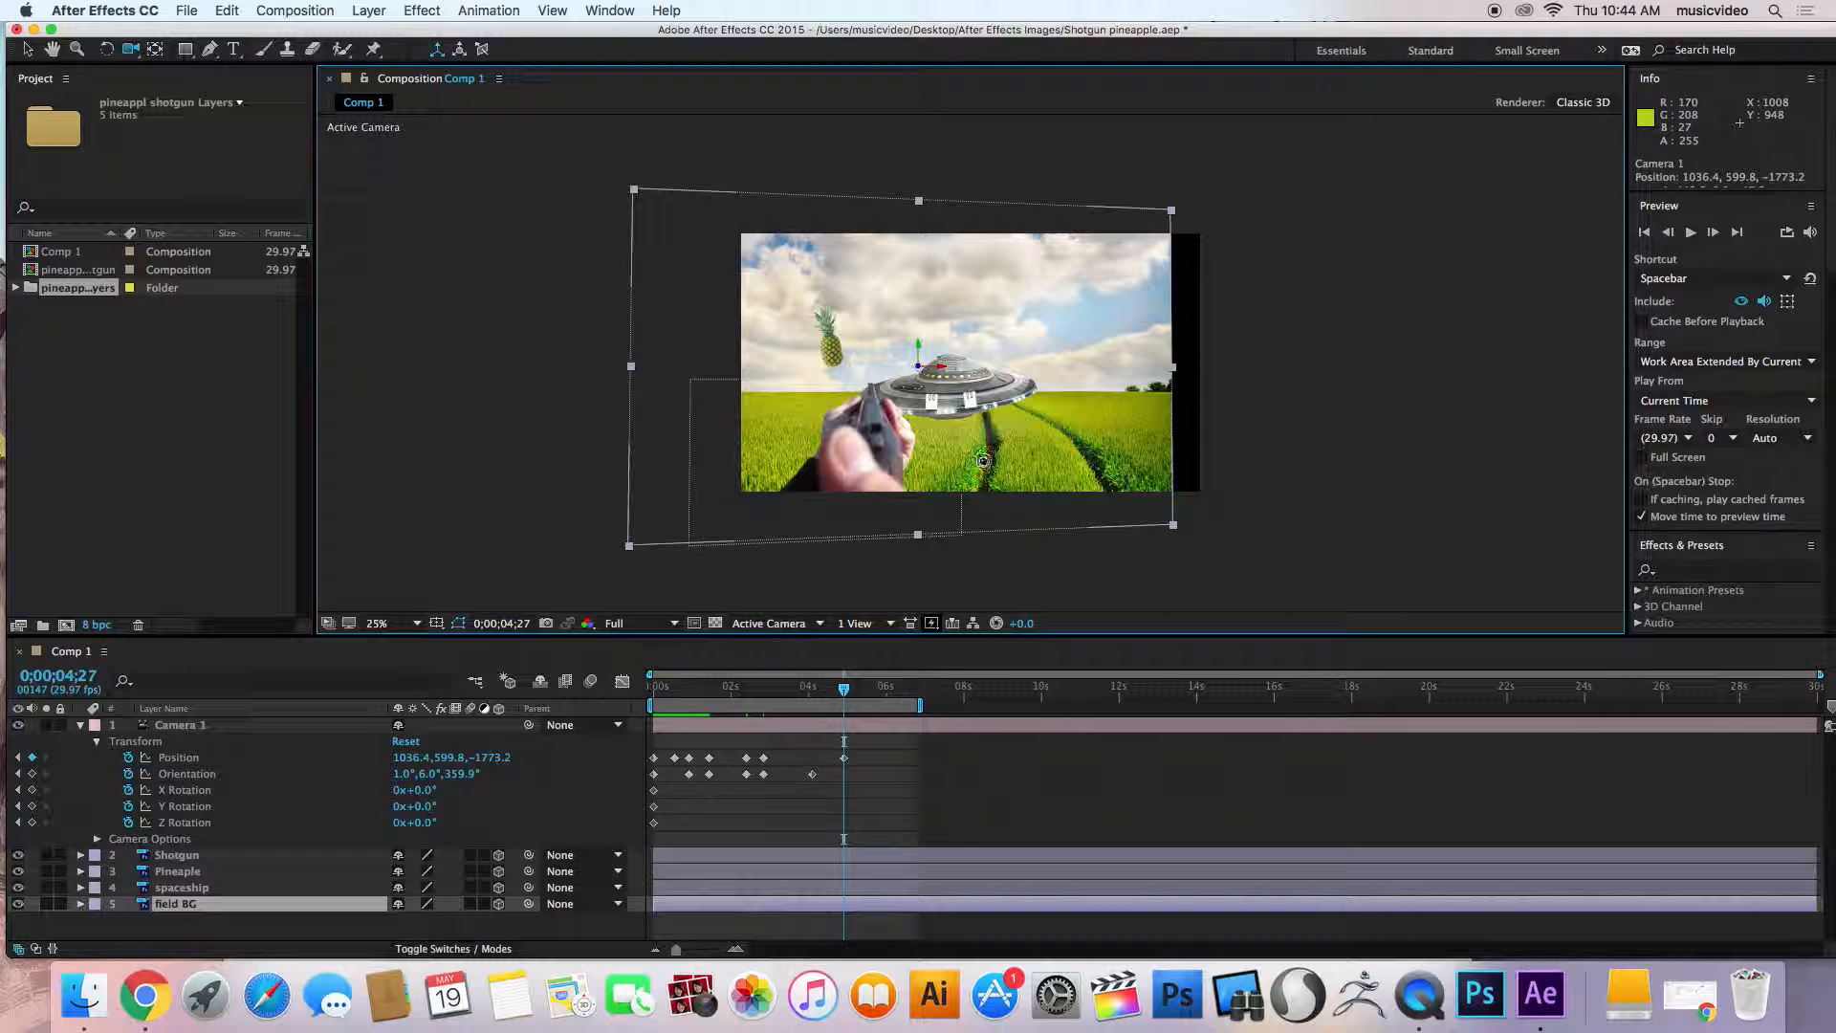
Turn the camera to an orientation of 1°, 3°, 359.9° at 0;00;04;27, and at 0;00;05;13 push it in to about 678, 617, -407.
left_click_drag(983, 461, 986, 461)
left_click_drag(845, 690, 864, 688)
left_click_drag(965, 428, 1075, 419)
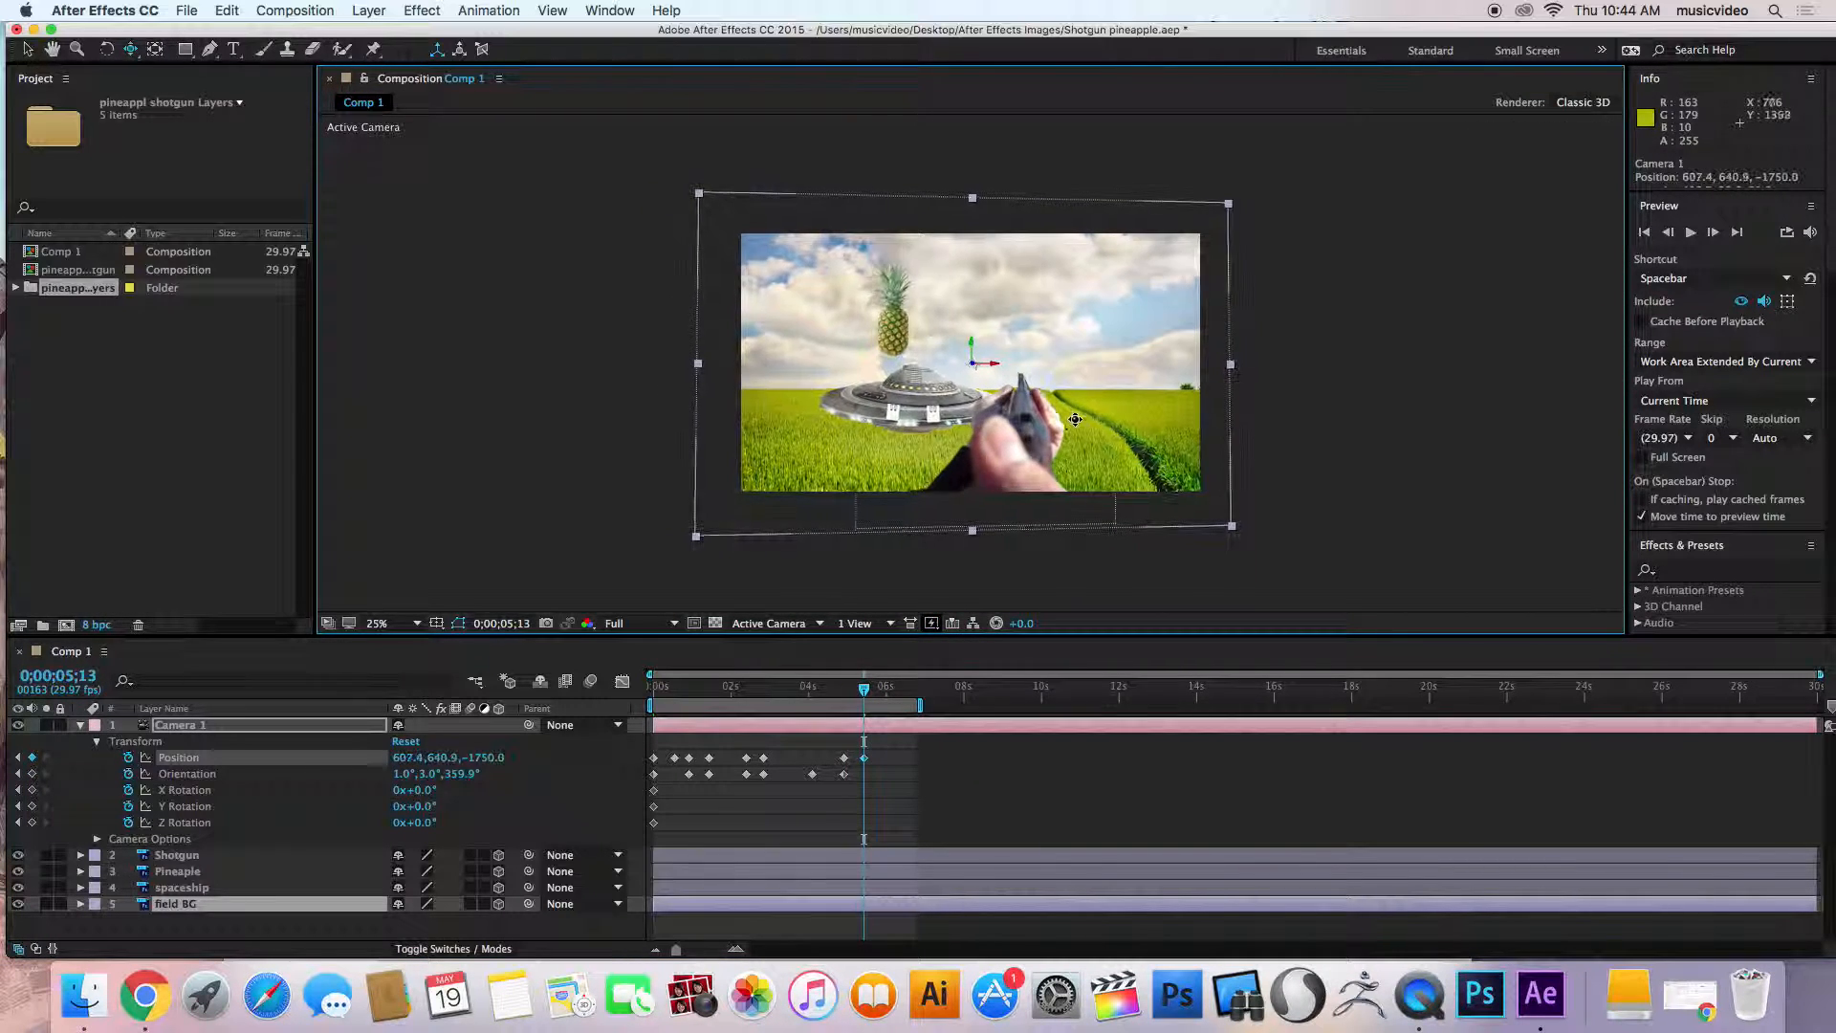
left_click_drag(964, 439, 929, 291)
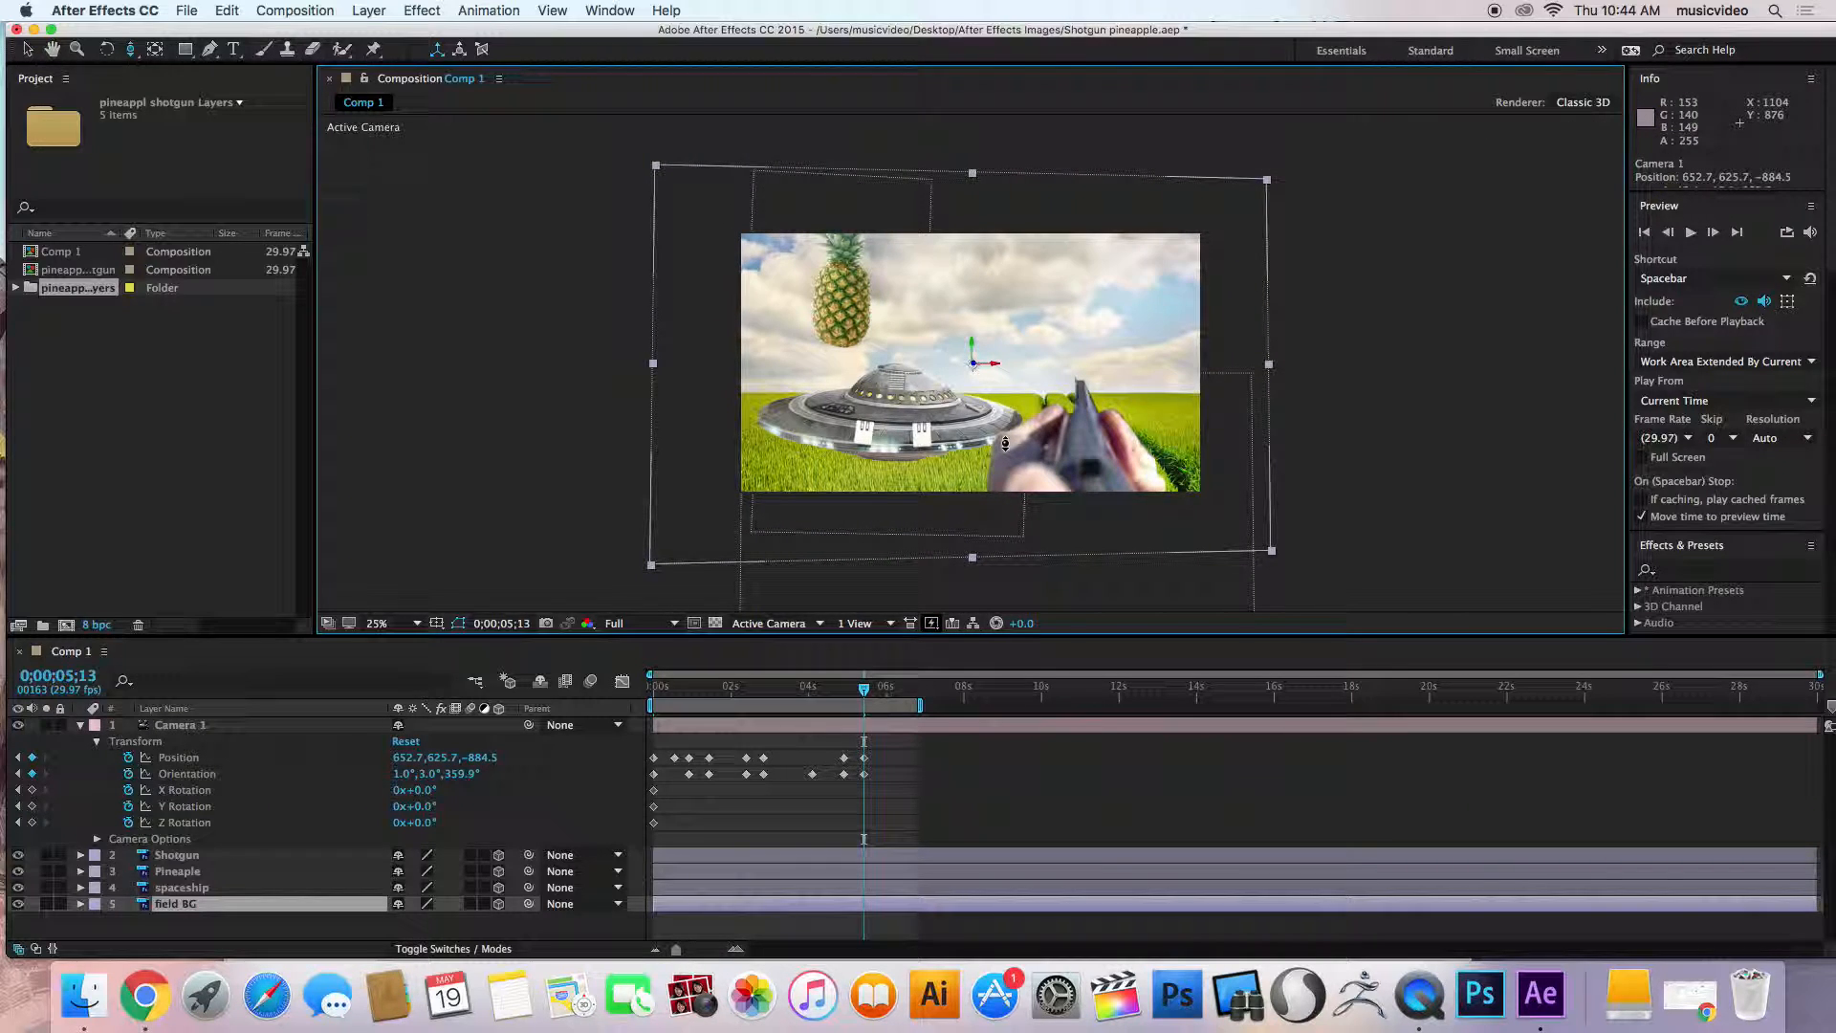
left_click_drag(1002, 436, 984, 352)
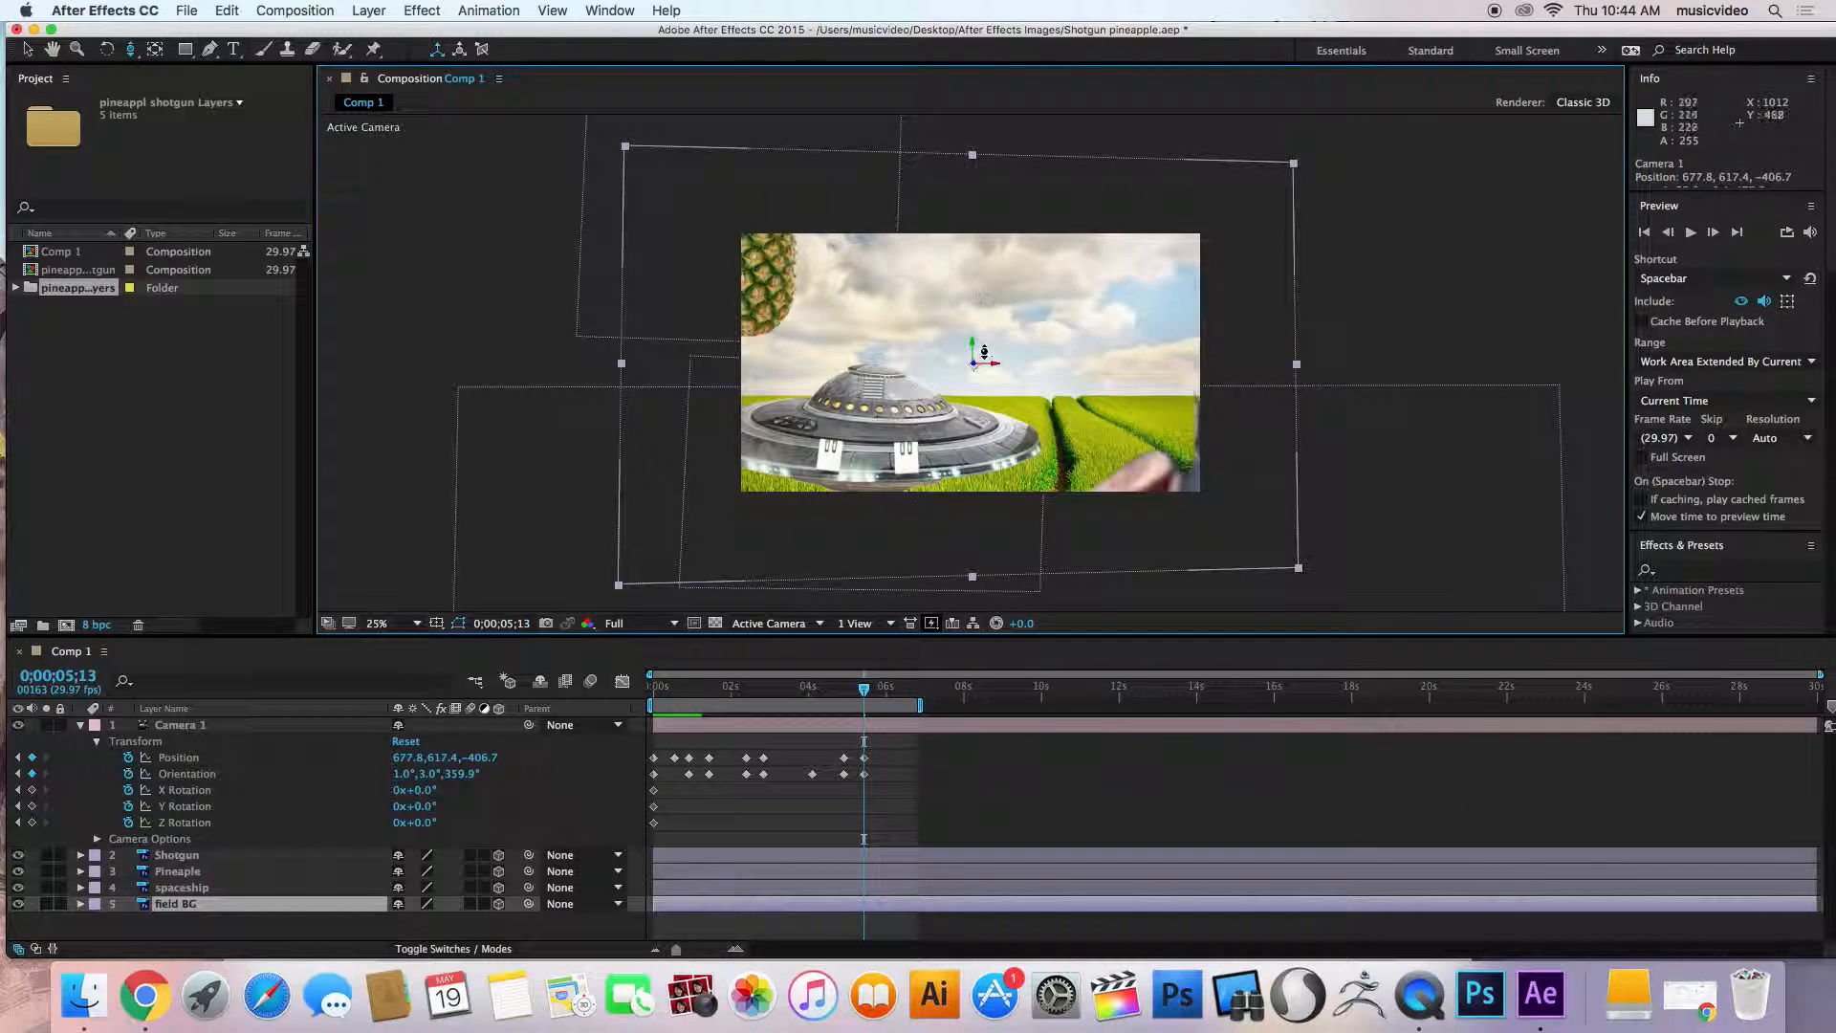
Play the full camera animation from the start, stop at 0;00;06;11 and return to the Selection tool.
left_click_drag(866, 693, 583, 686)
key("space")
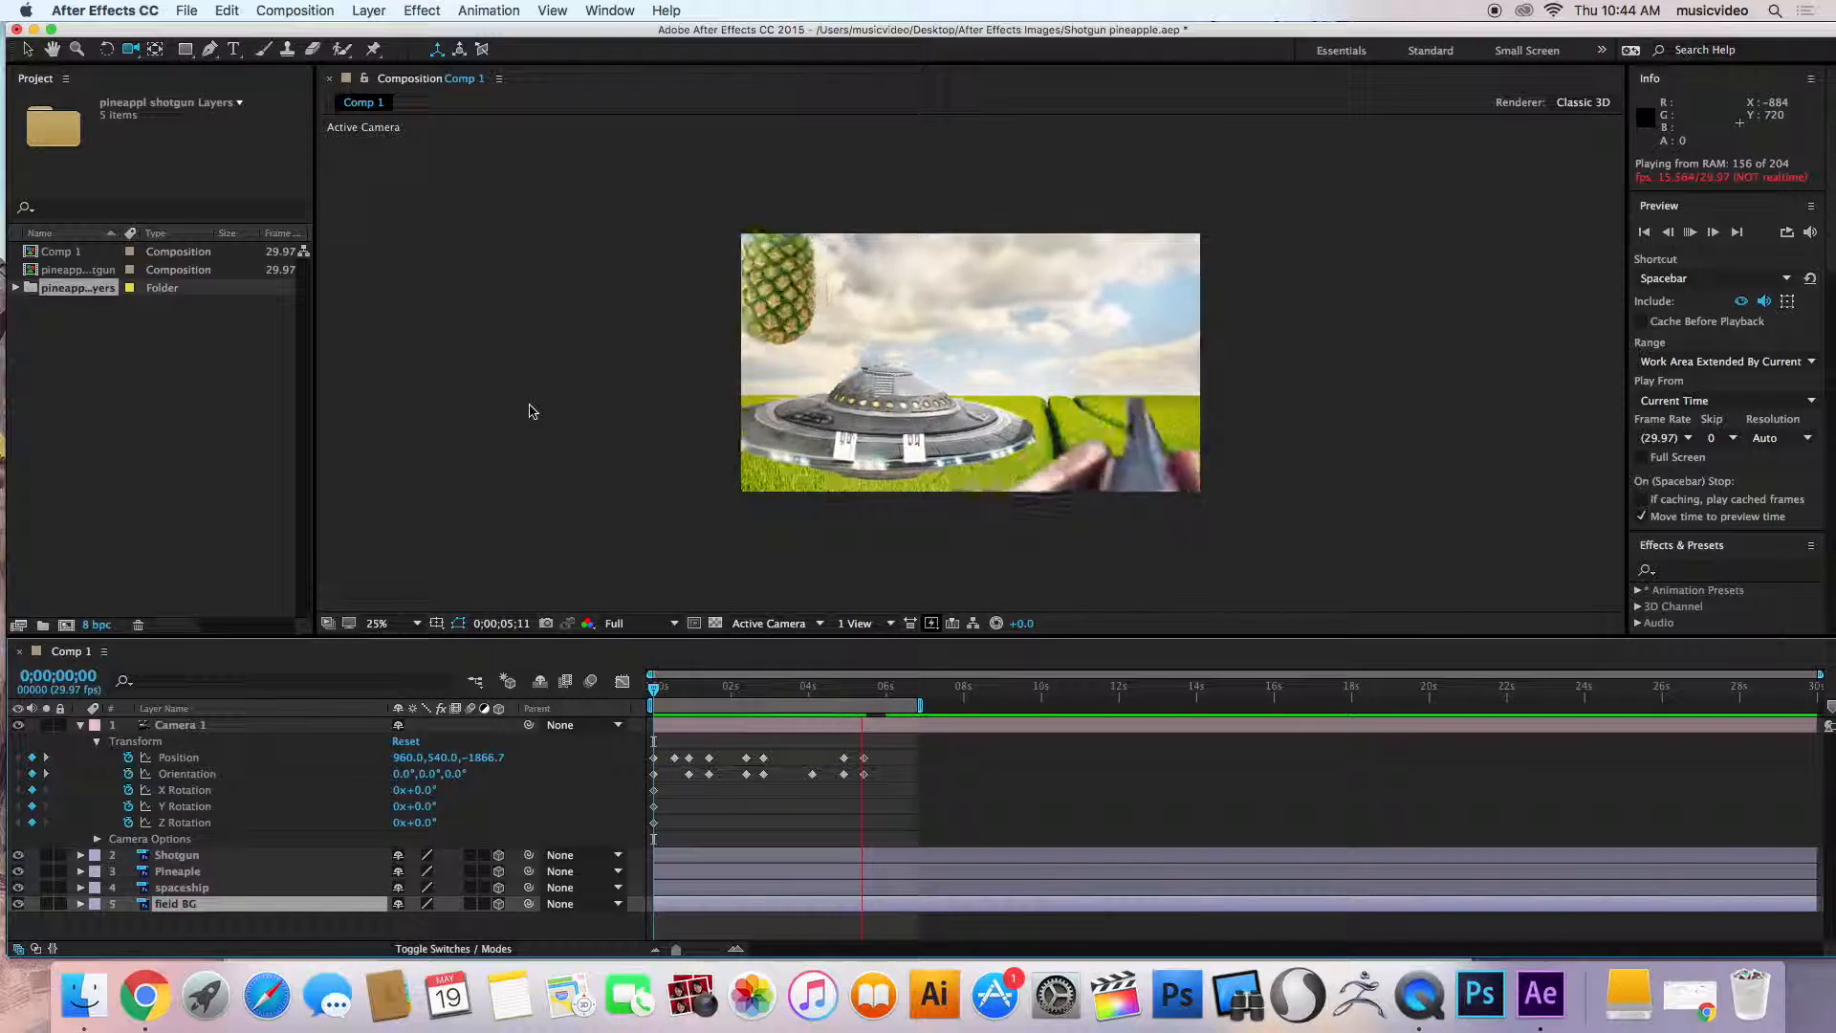
key("space")
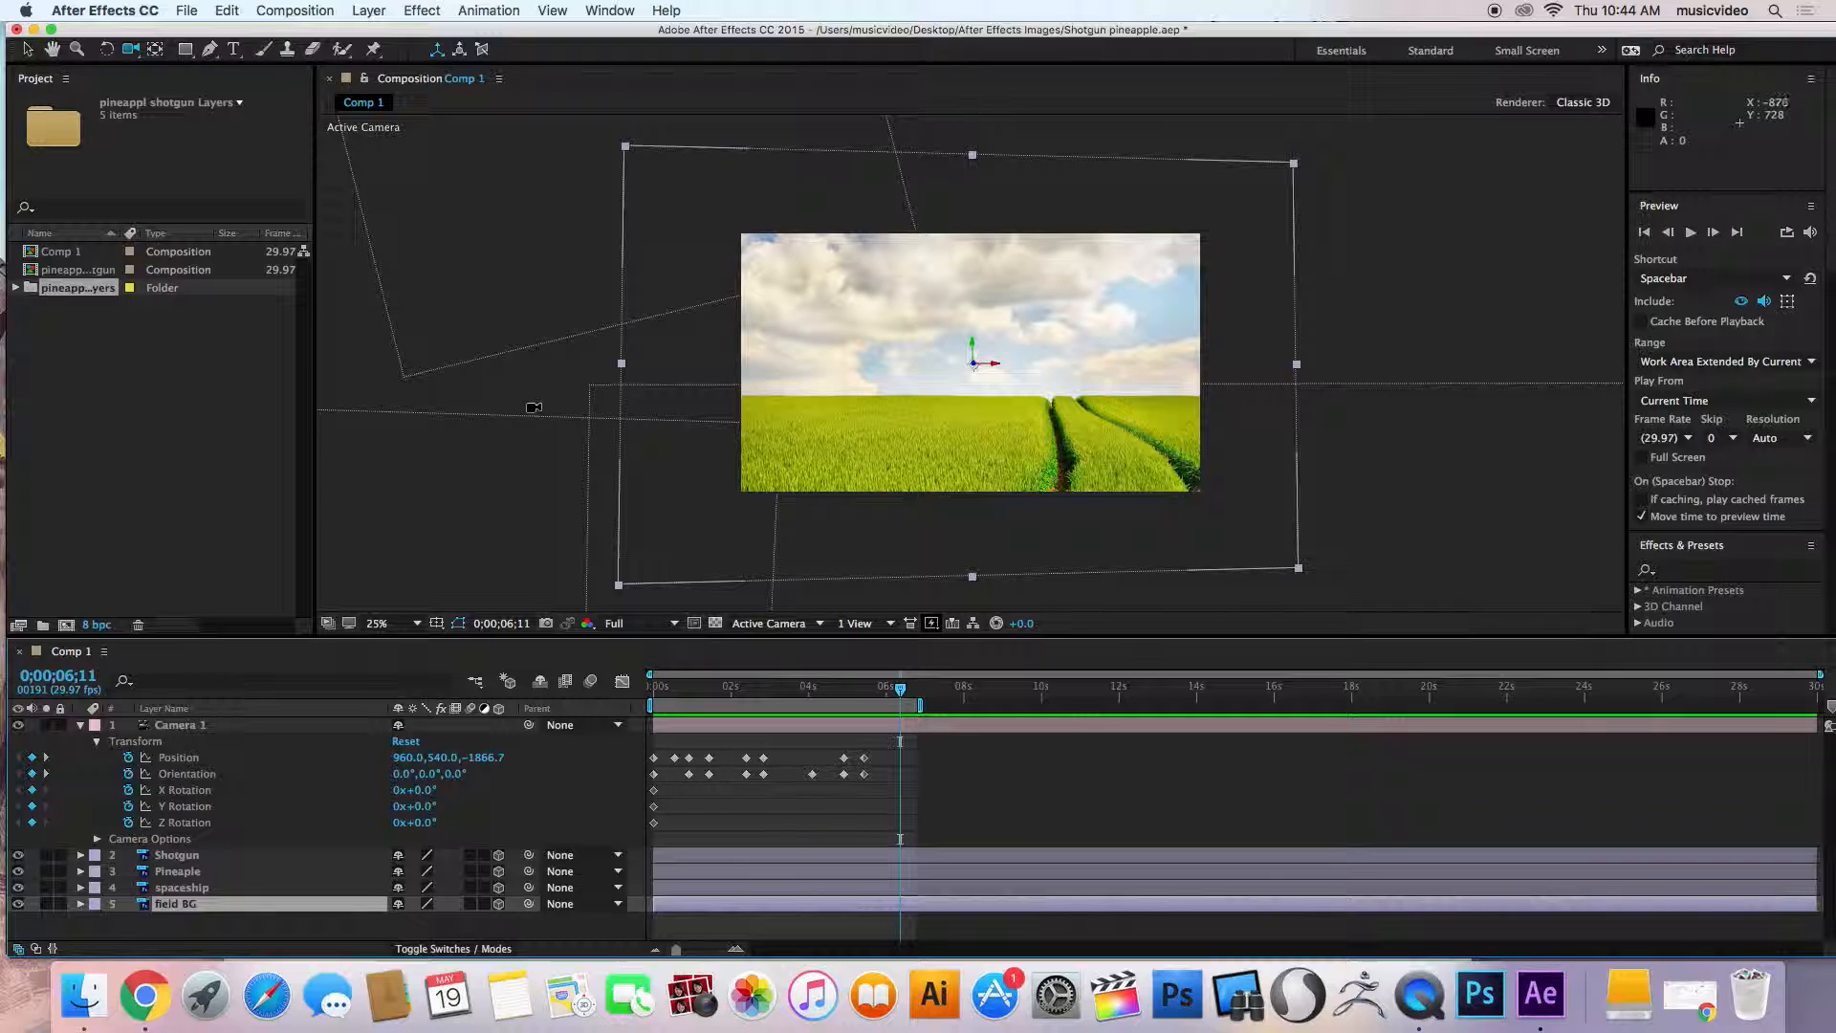
left_click(27, 56)
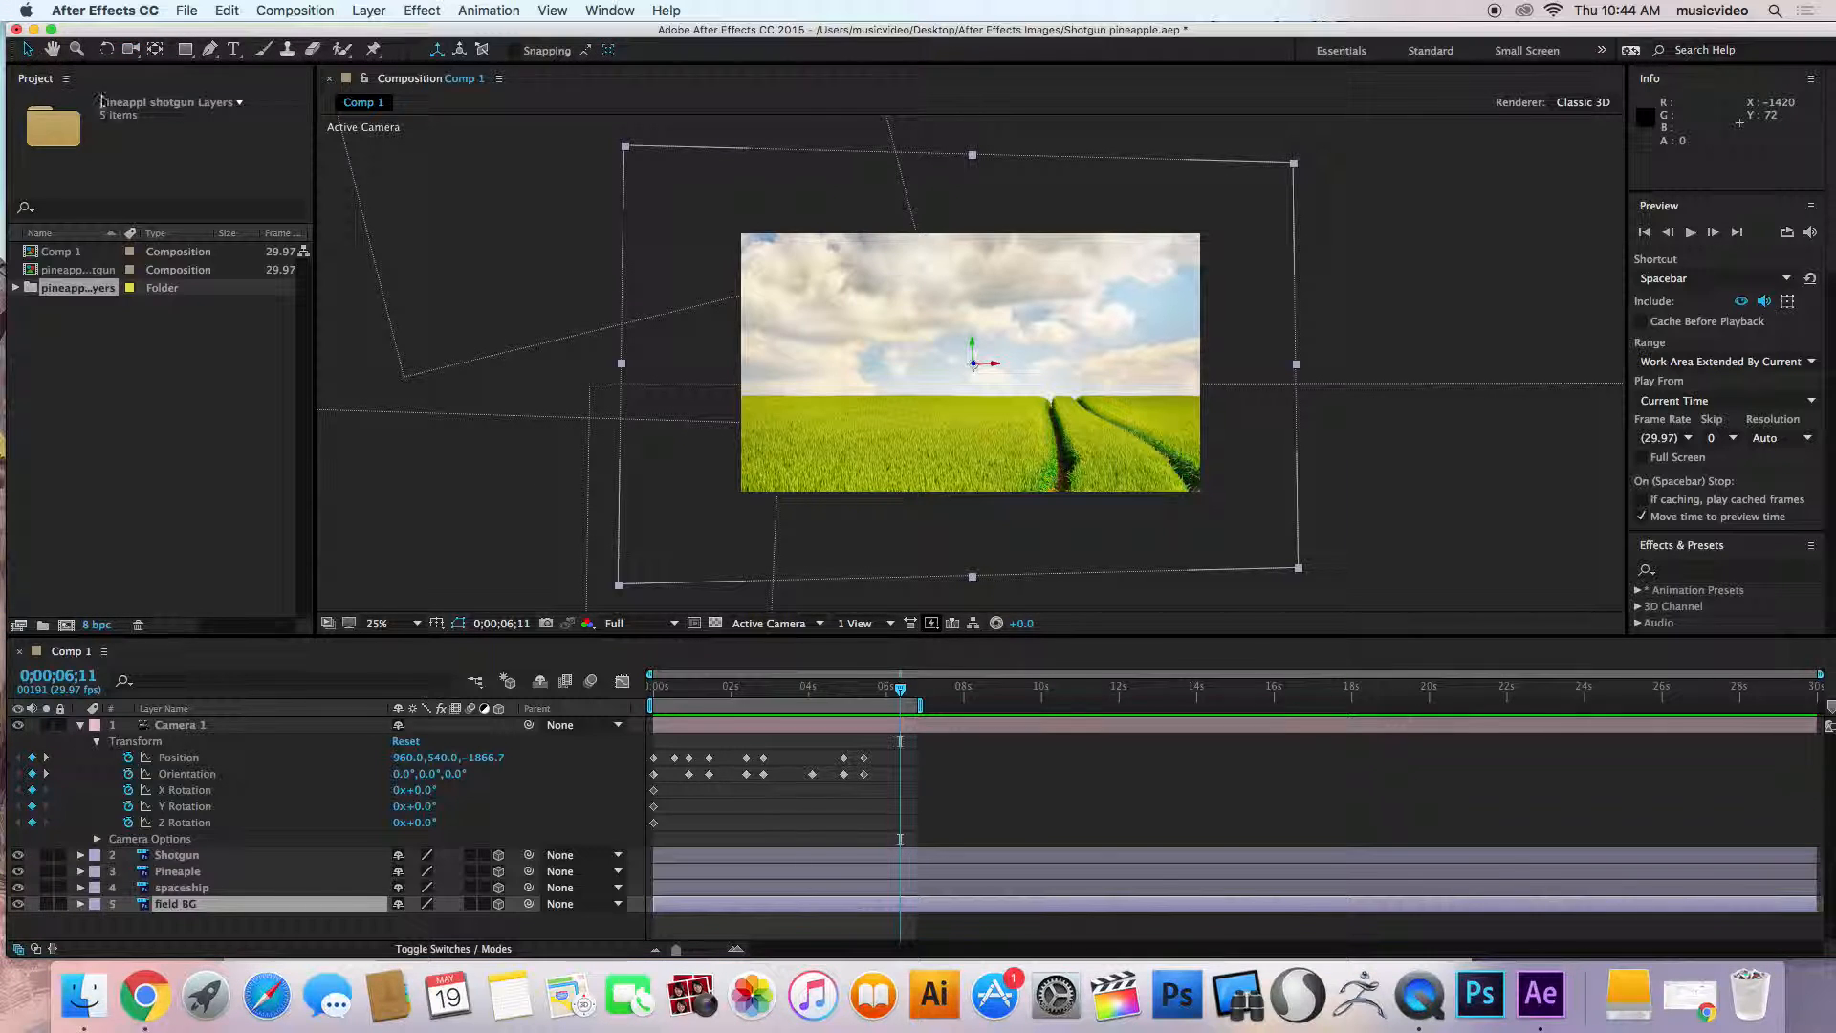